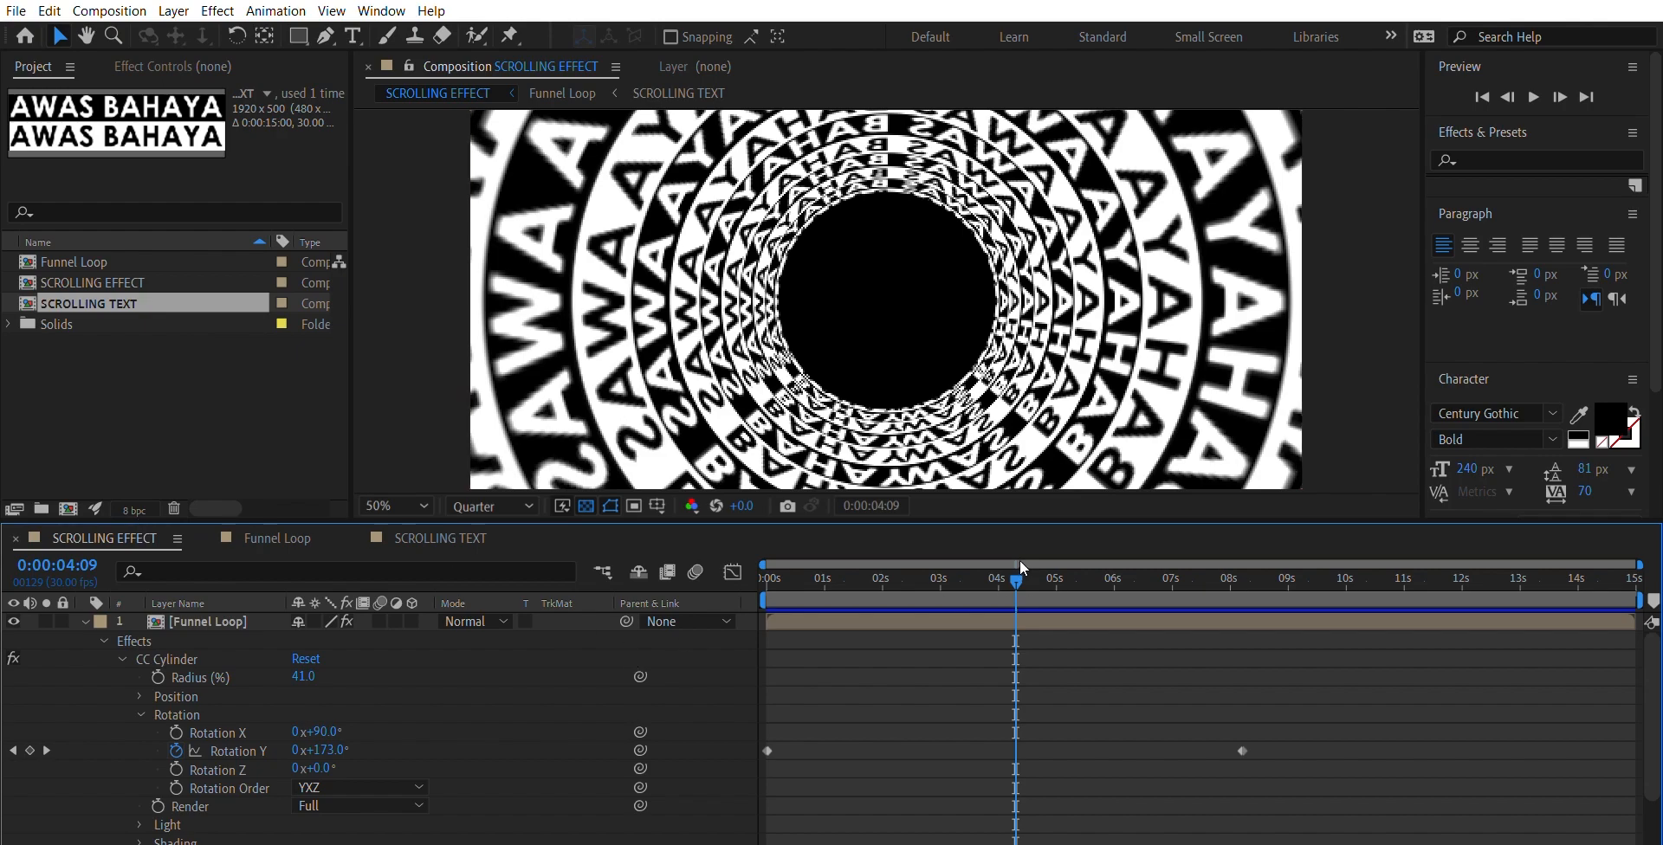
- Preview the finished SCROLLING EFFECT composition from the start of the timeline
left_click_drag(1021, 559, 693, 537)
key("space")
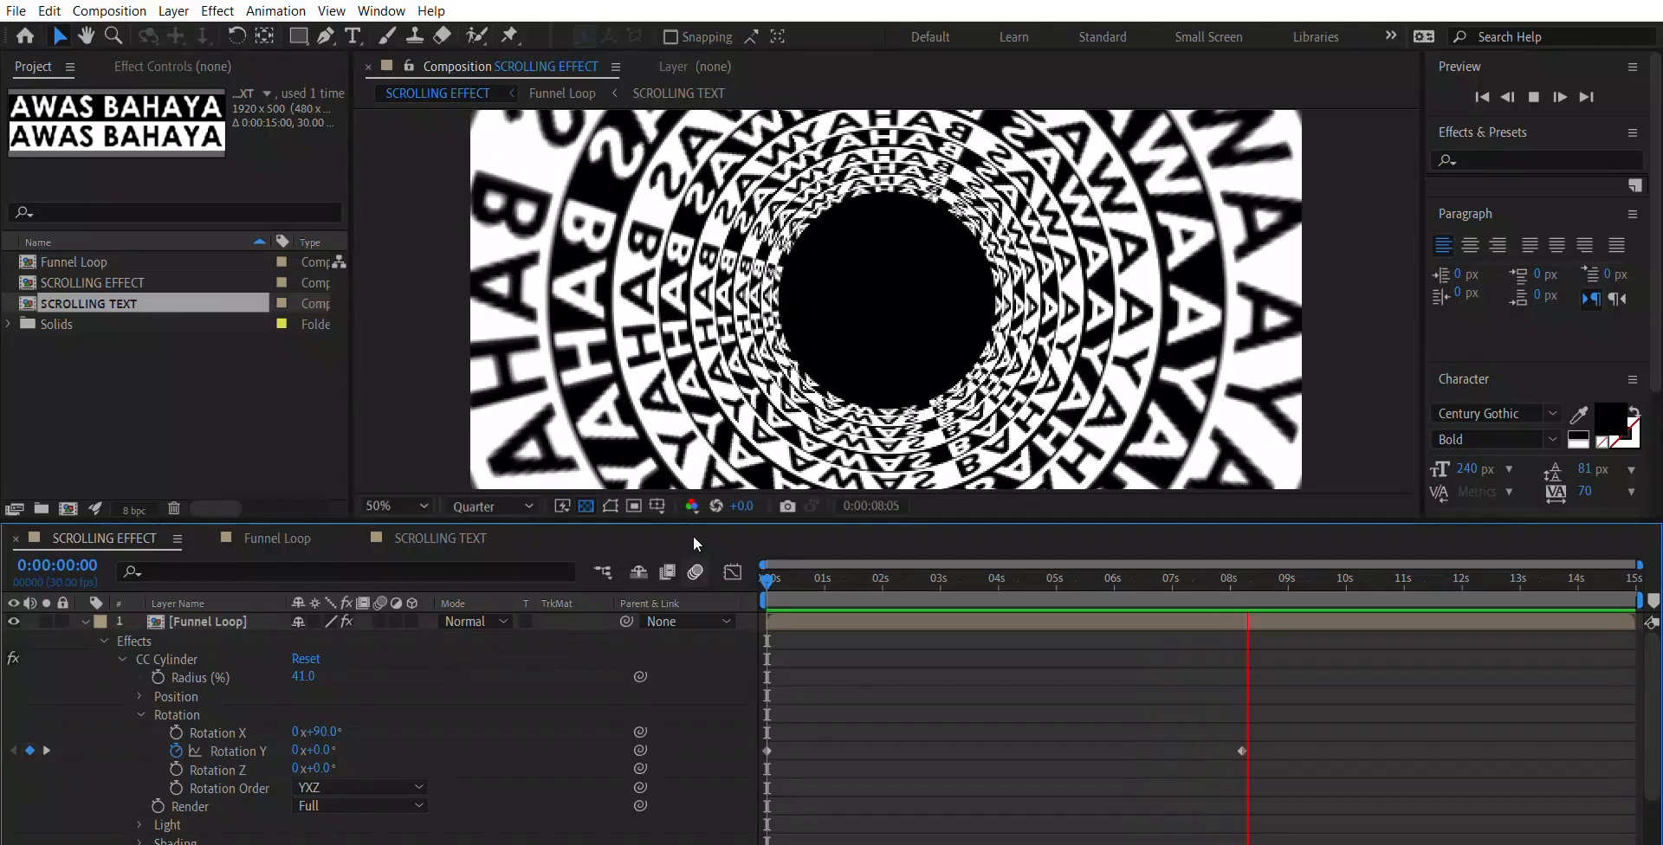
key("space")
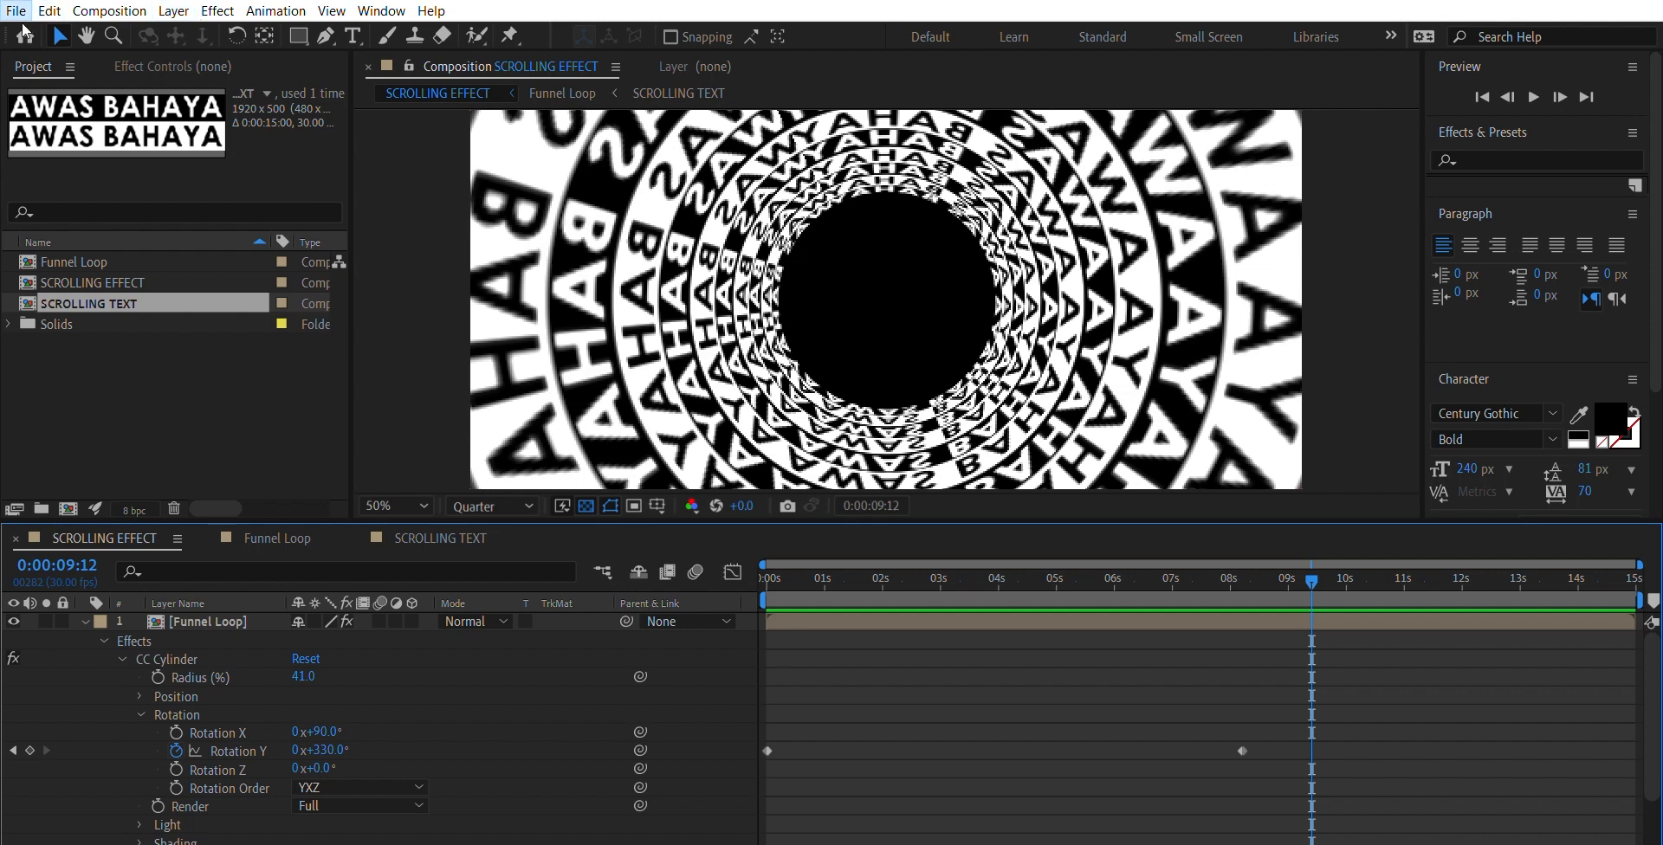
- Start a new project and create a 1920 x 400 px, 30 fps composition named TEXT, 15 seconds long, with its view refreshing
left_click(314, 13)
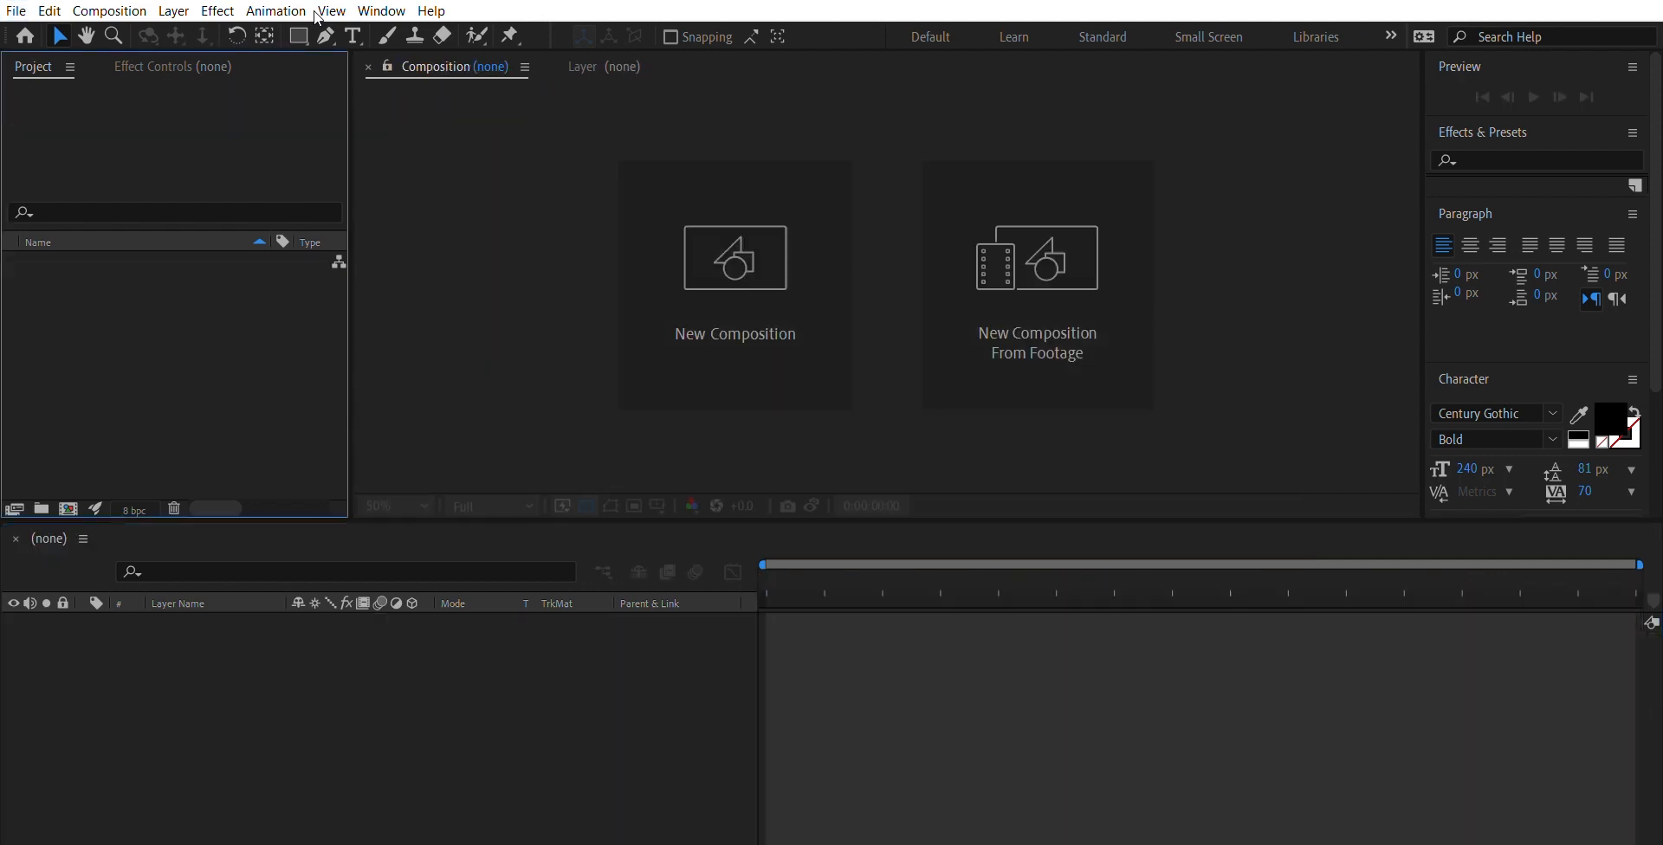
left_click(725, 299)
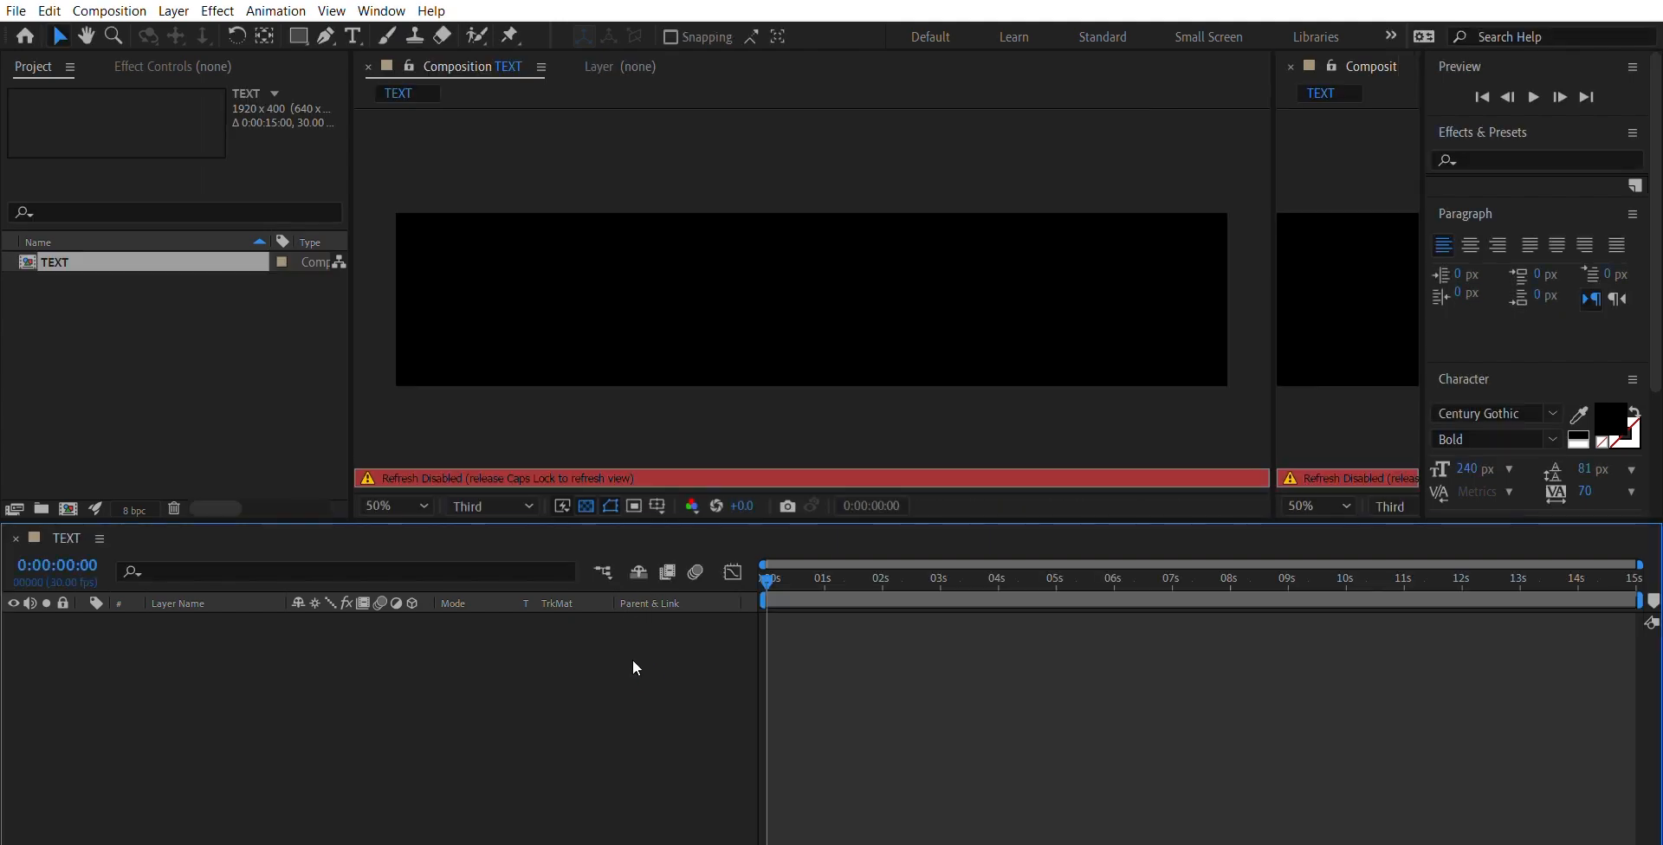
key("Caps_Lock")
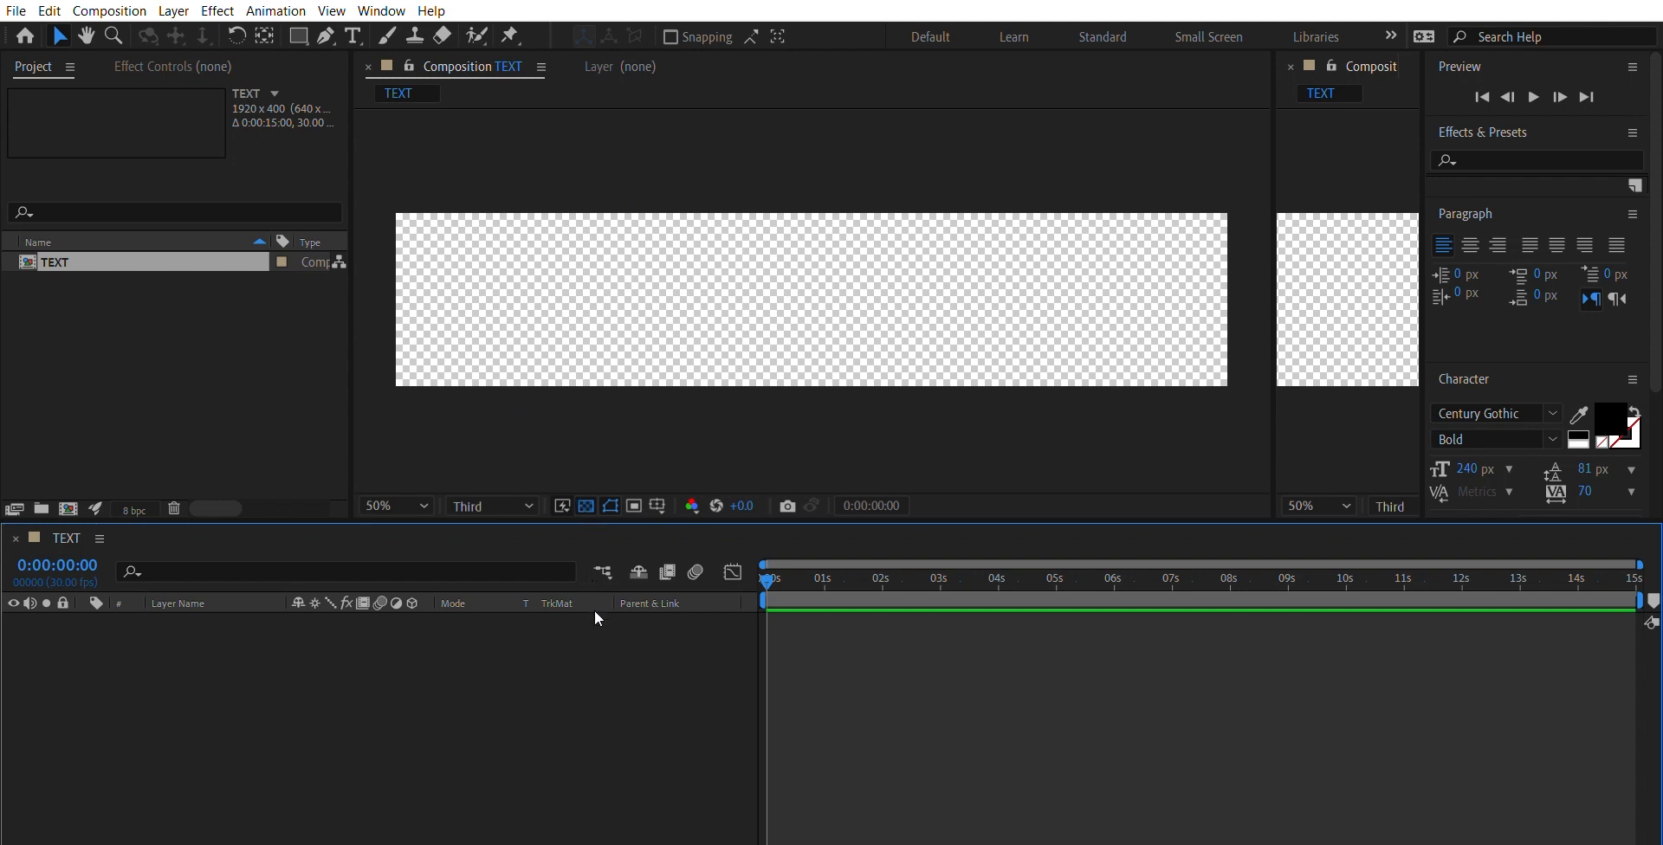
- Draw a full-width rectangle over the composition's upper half on a new shape layer, centre its anchor point and scale it slightly down
key("ctrl+alt+shift+s")
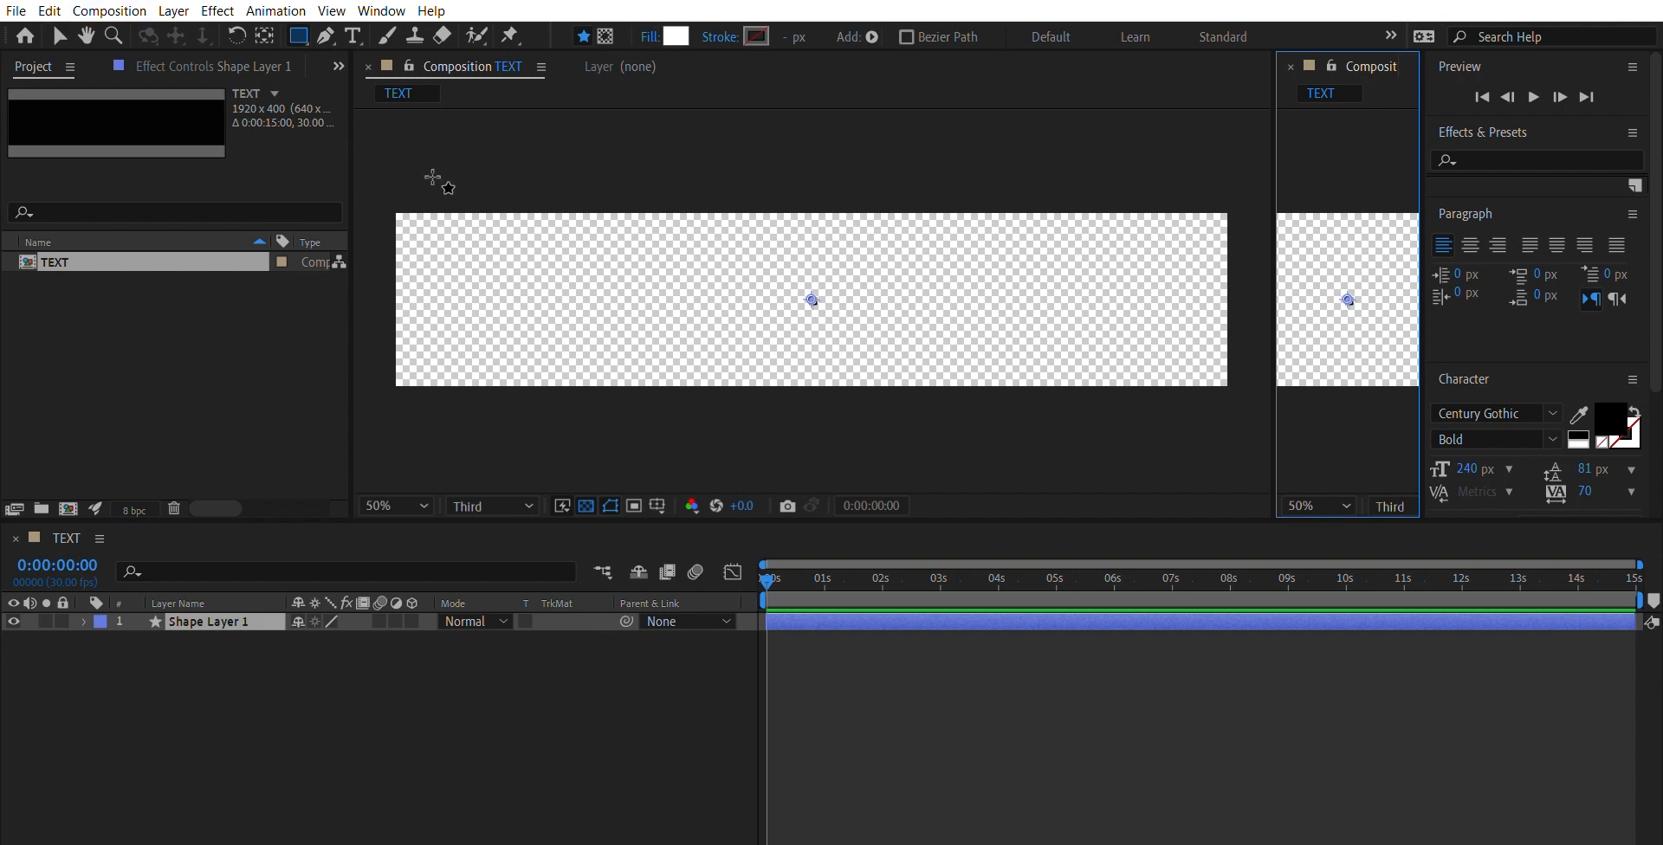
mouse_move(382, 202)
left_mouse_down()
mouse_move(460, 327)
mouse_move(1164, 322)
mouse_move(1254, 286)
mouse_move(1242, 278)
left_mouse_up()
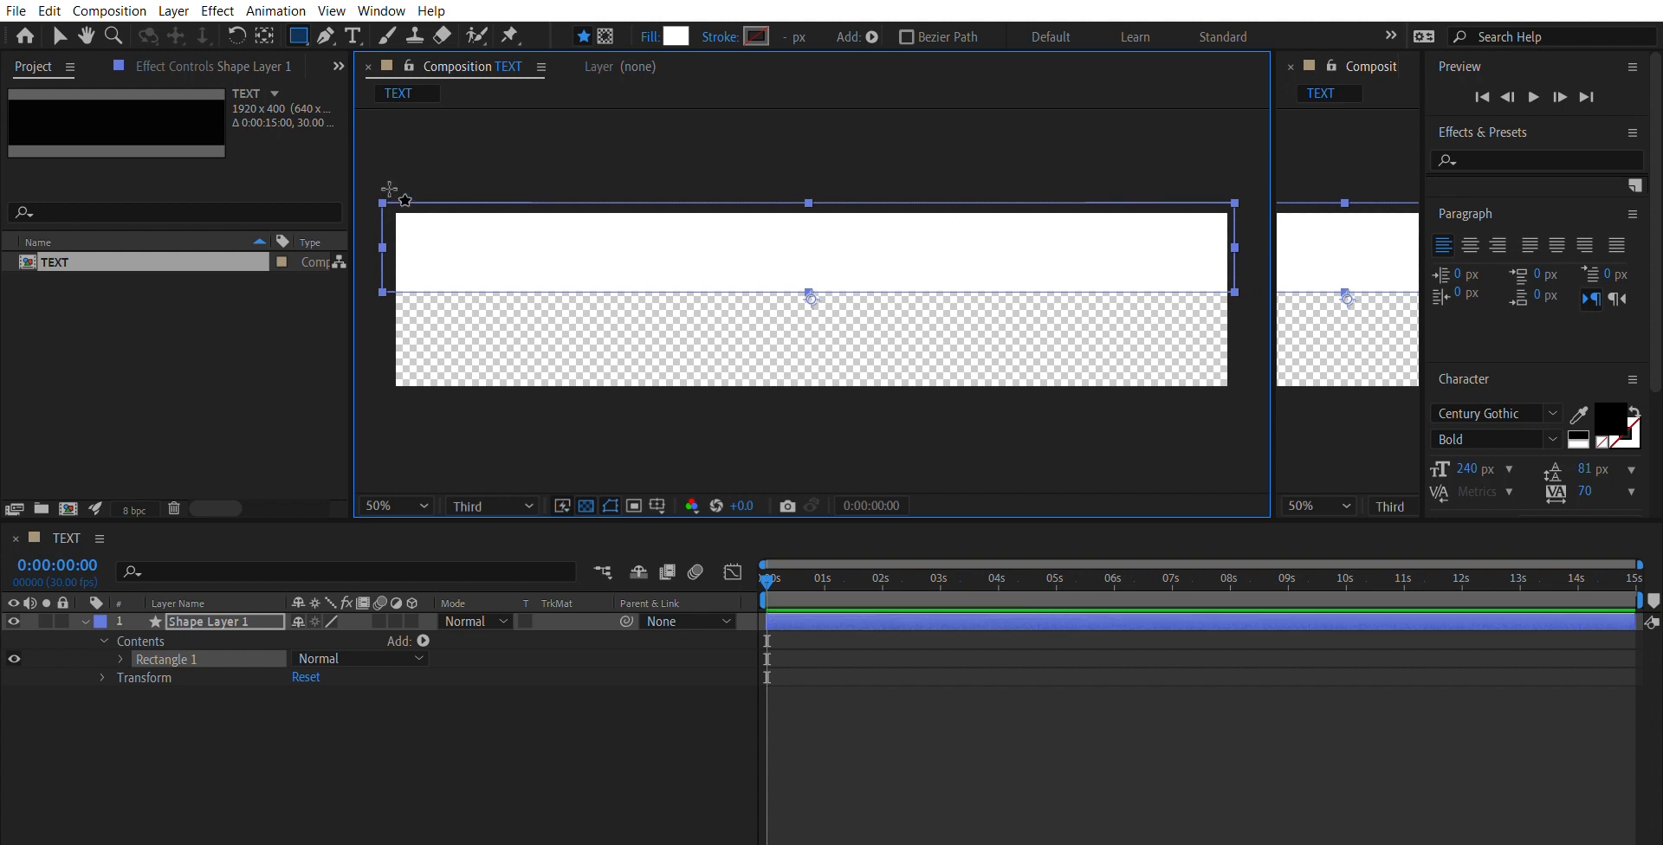
key("v")
key("ctrl+alt+Home")
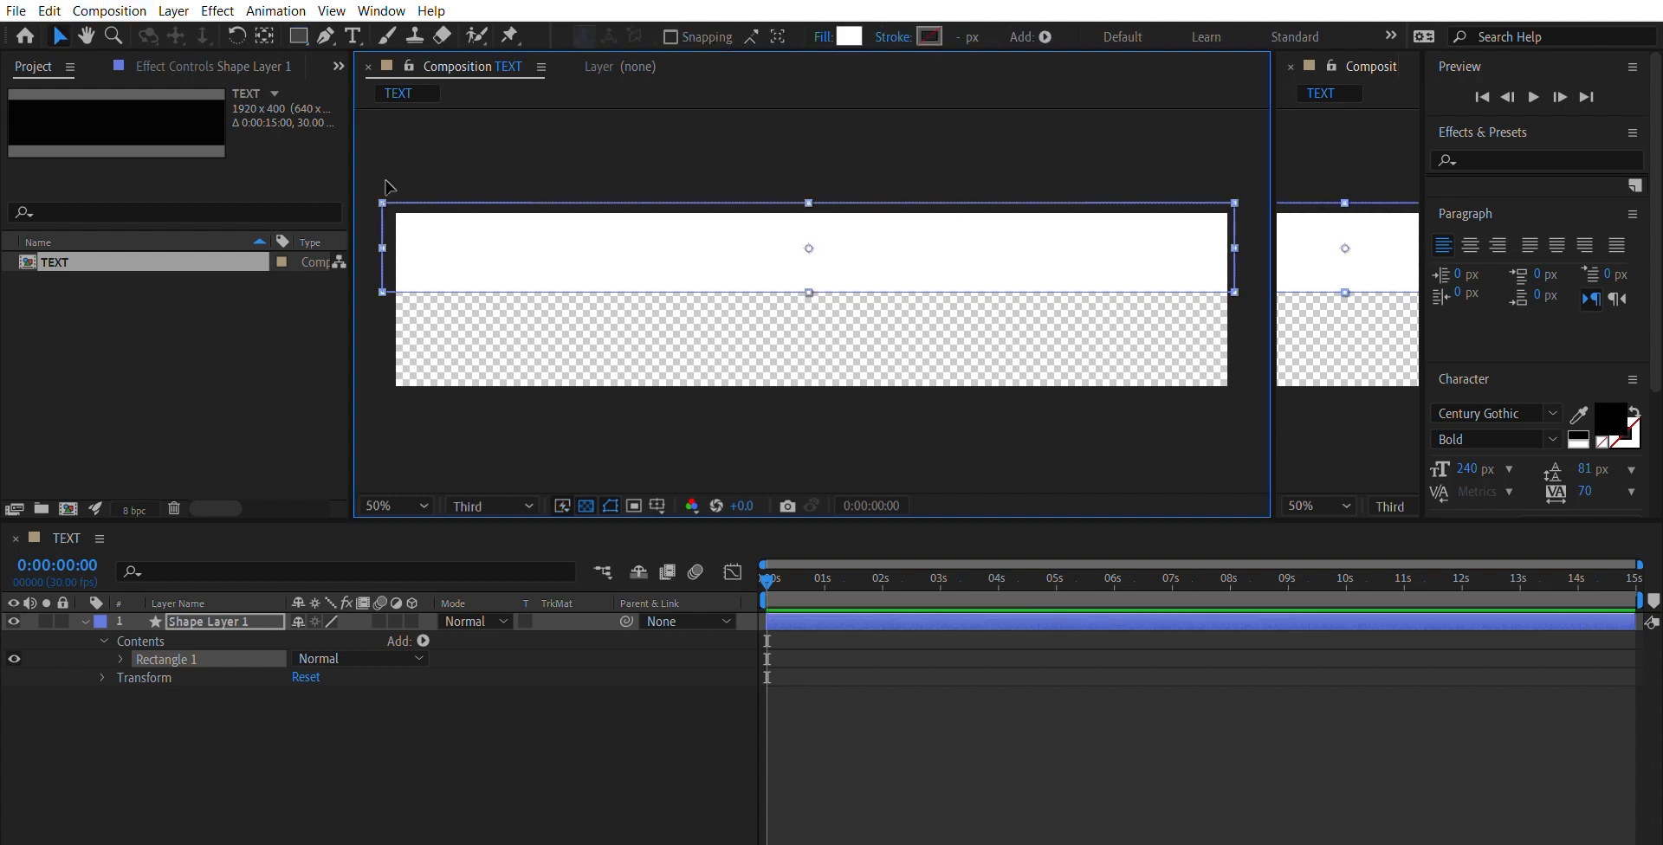
left_click_drag(382, 203, 475, 205)
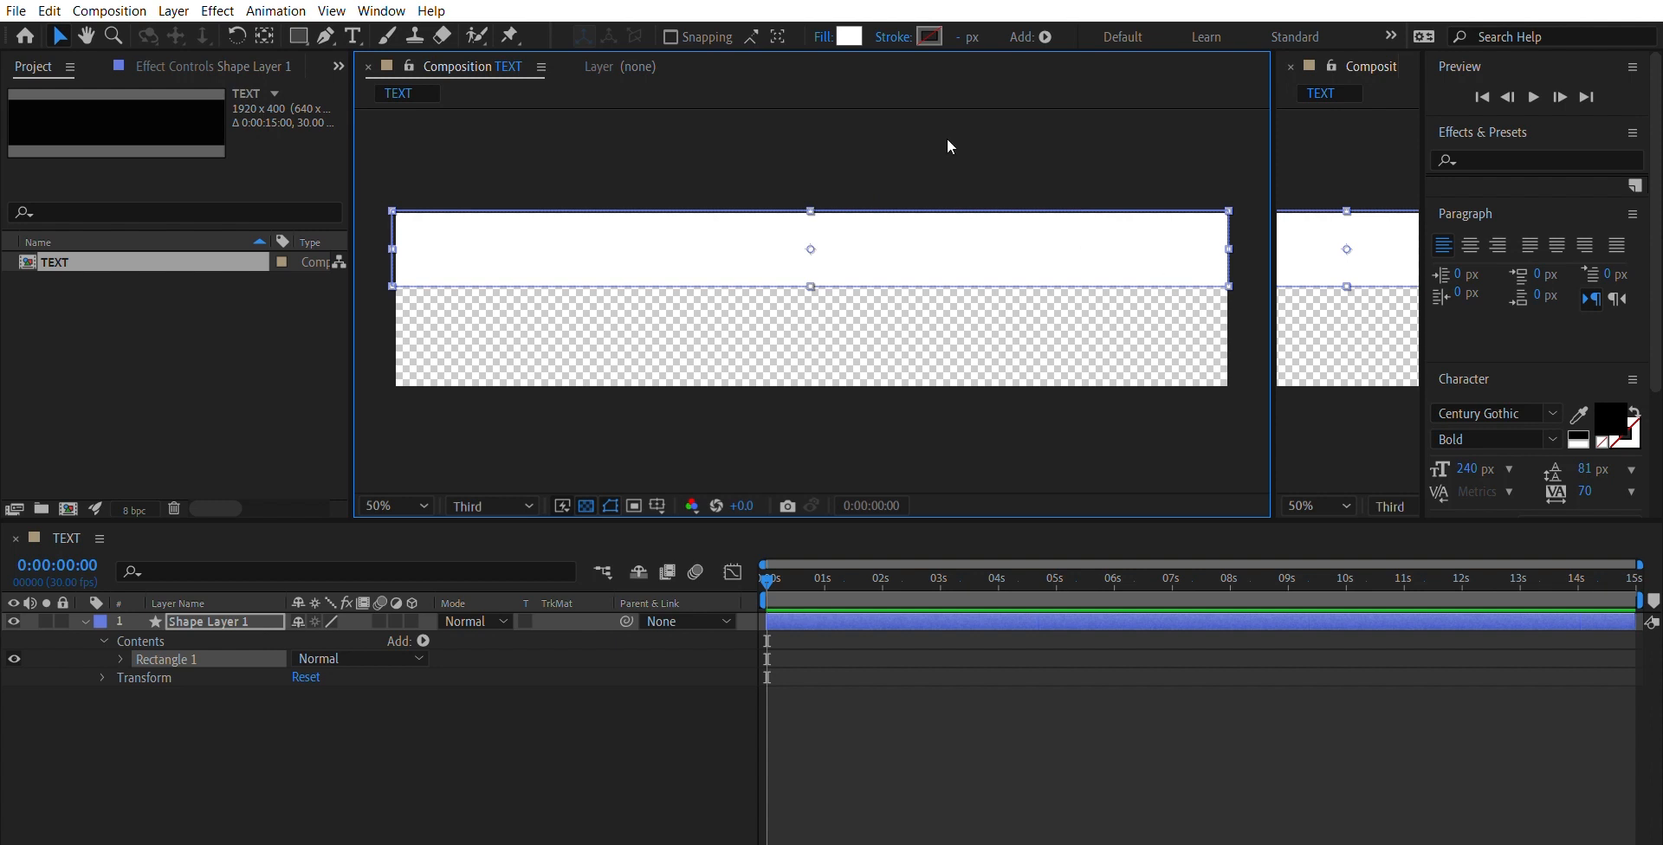
- Change the rectangle's fill colour to black
left_click(849, 35)
left_click_drag(624, 524, 555, 573)
left_click(1067, 286)
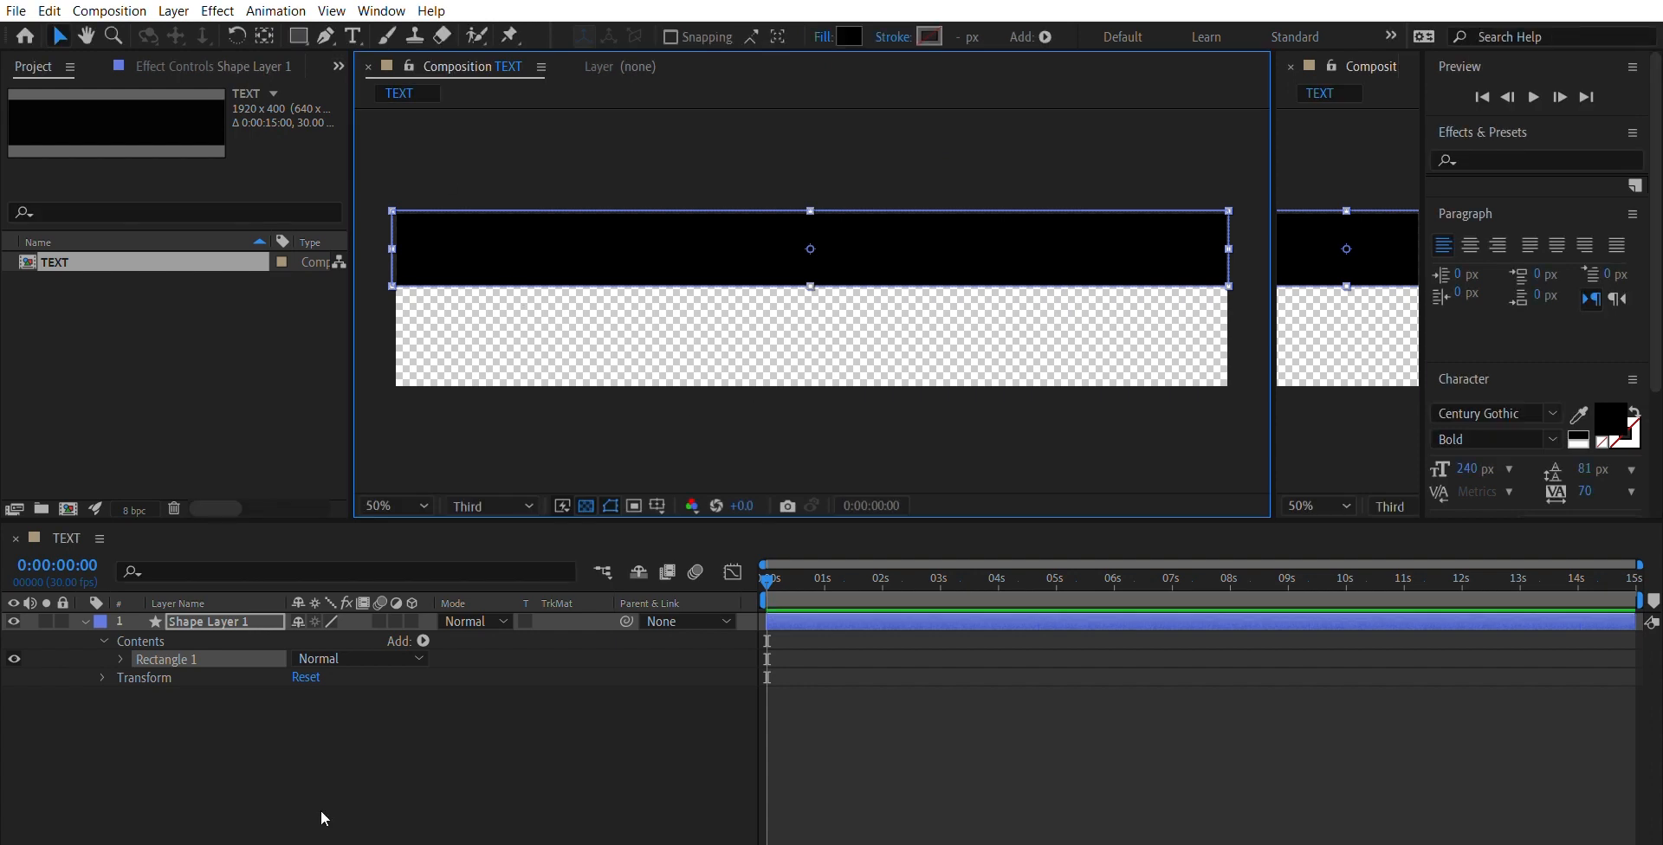
left_click(227, 708)
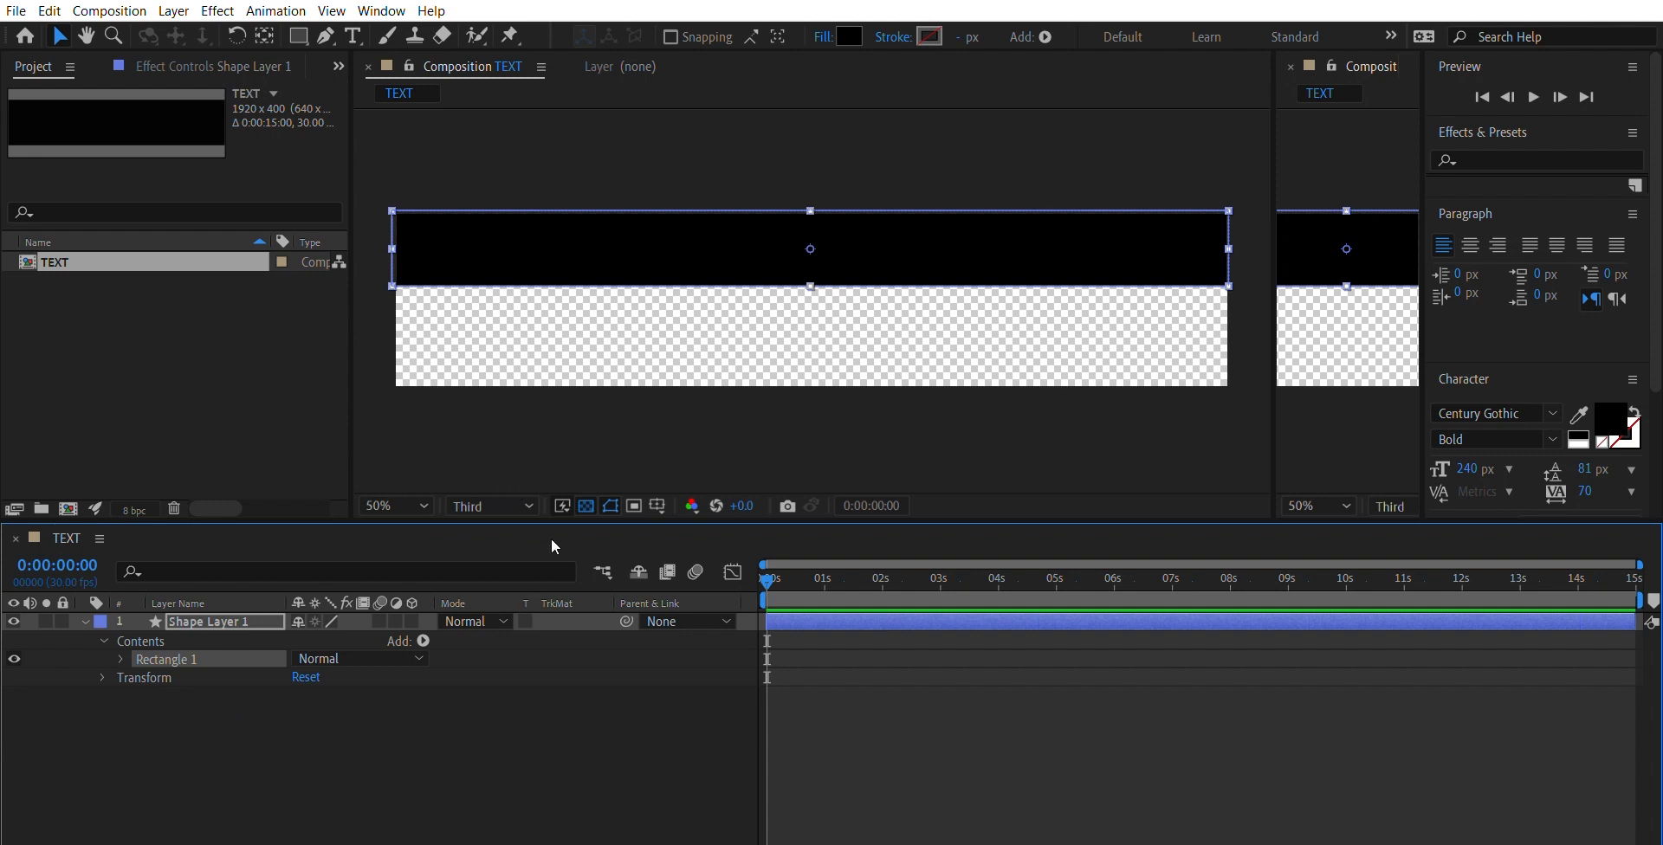
- Add a new text layer reading "LOPPING TYO"
key("ctrl+alt+shift+t")
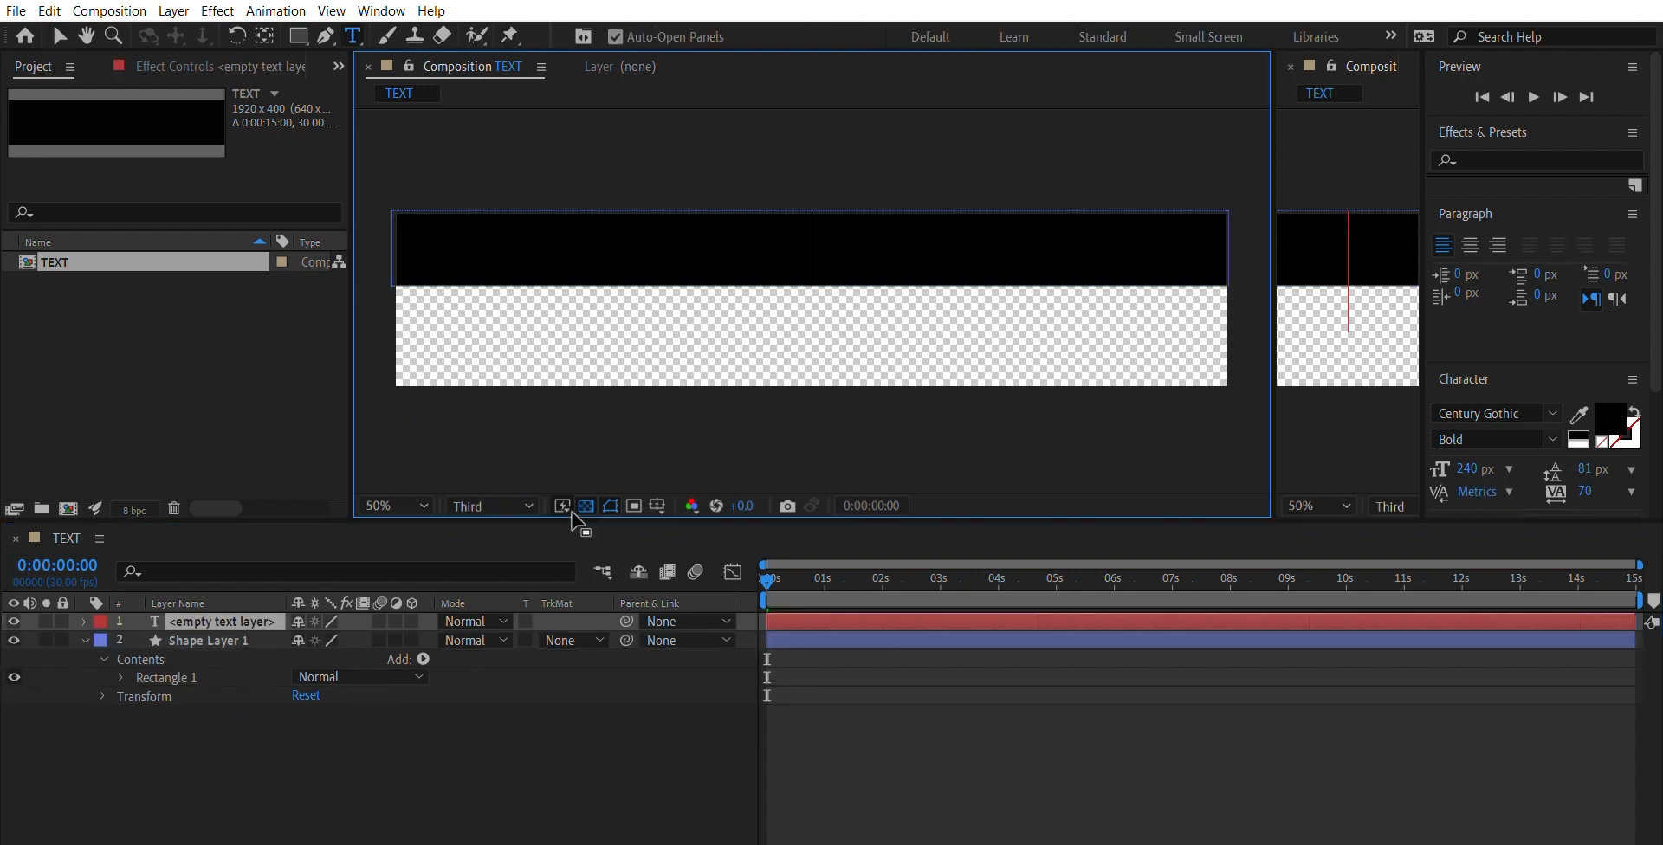
type("LOPPIN")
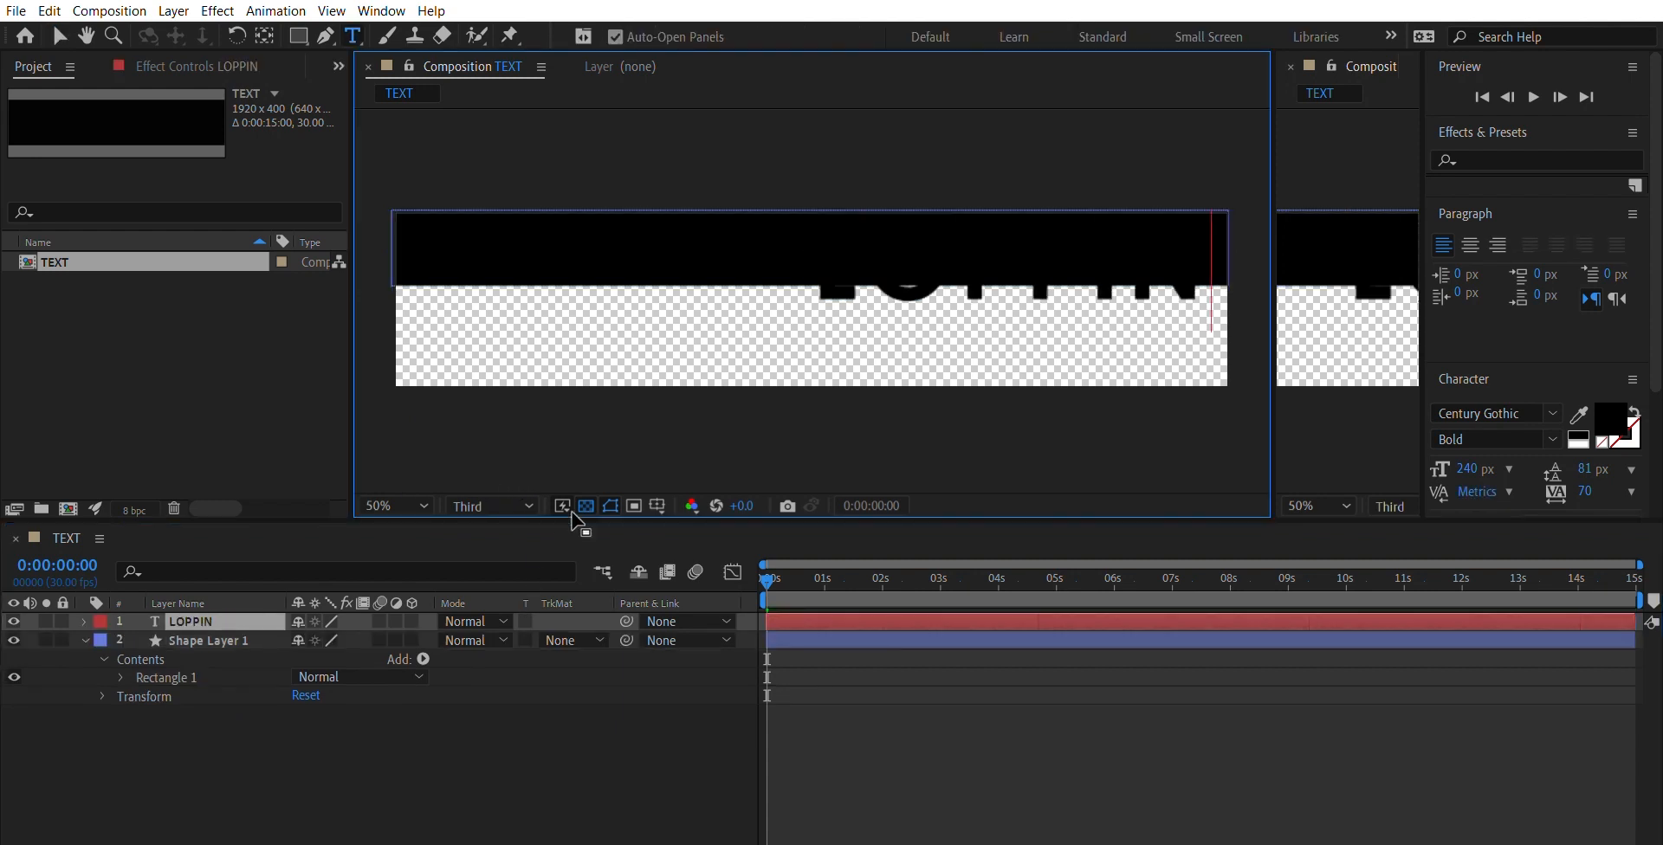
type("G TYO")
- Set the fill colour of the entire text to white and leave text editing
key("ctrl+a")
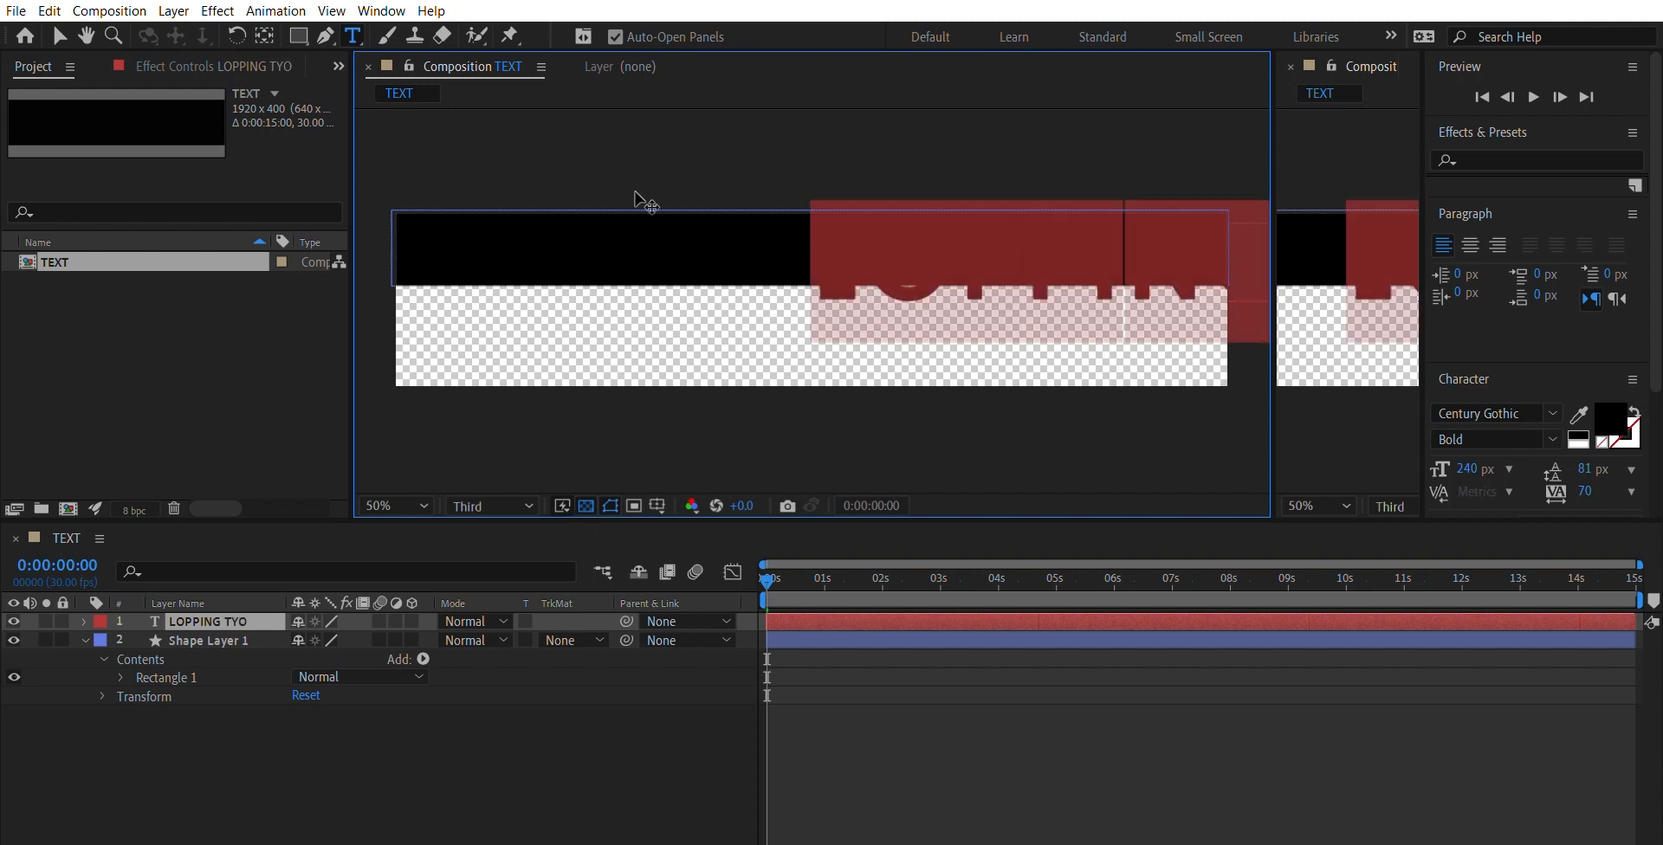
left_click(1606, 416)
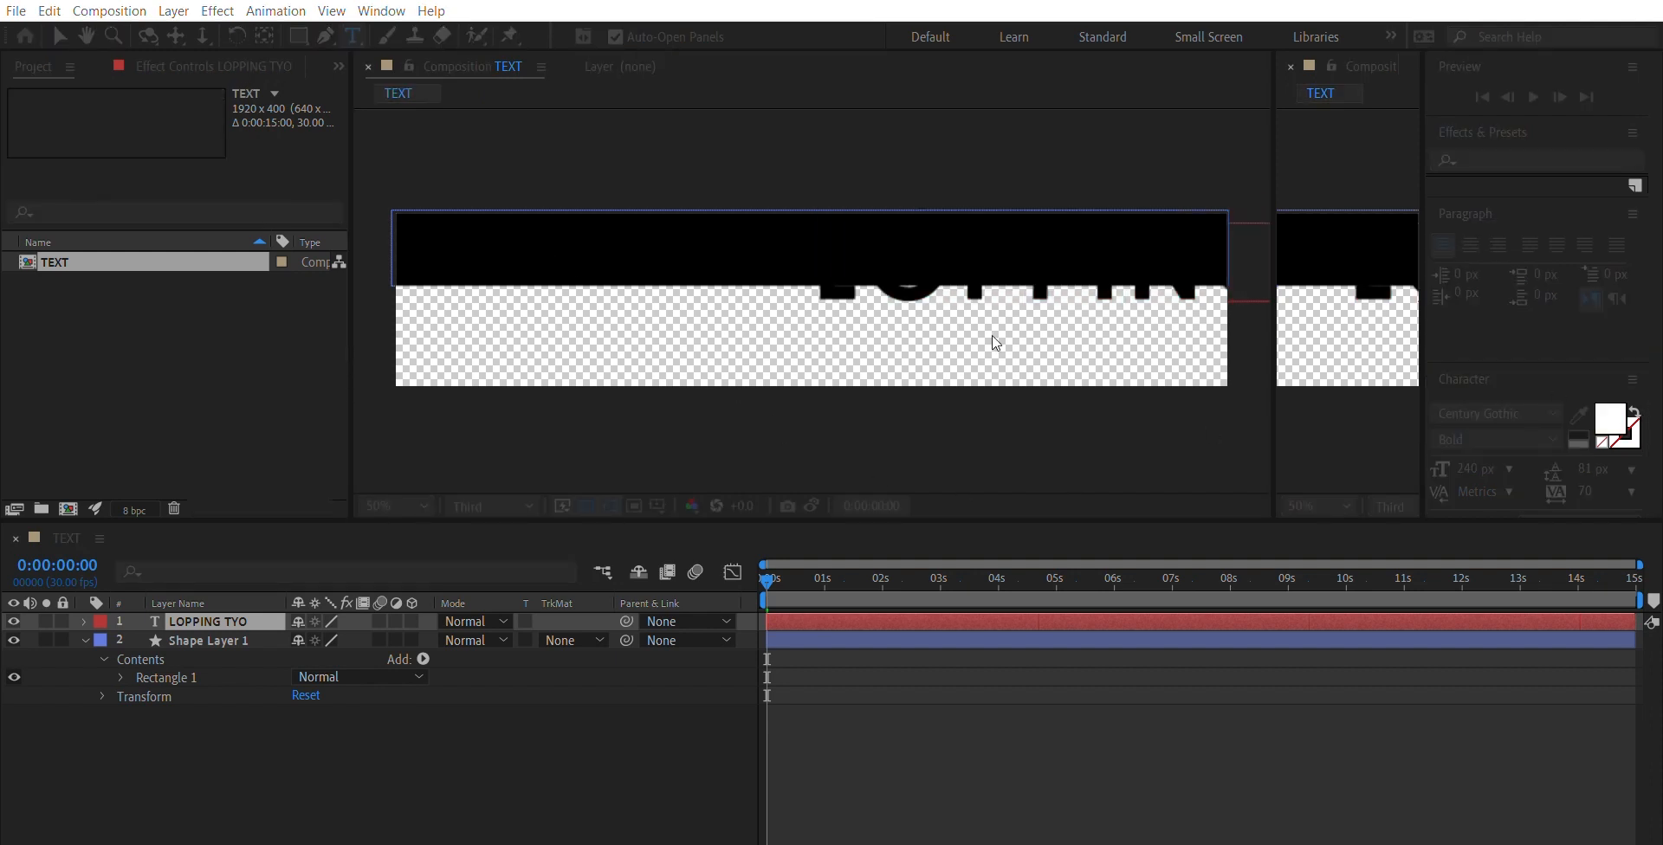
left_click(1042, 289)
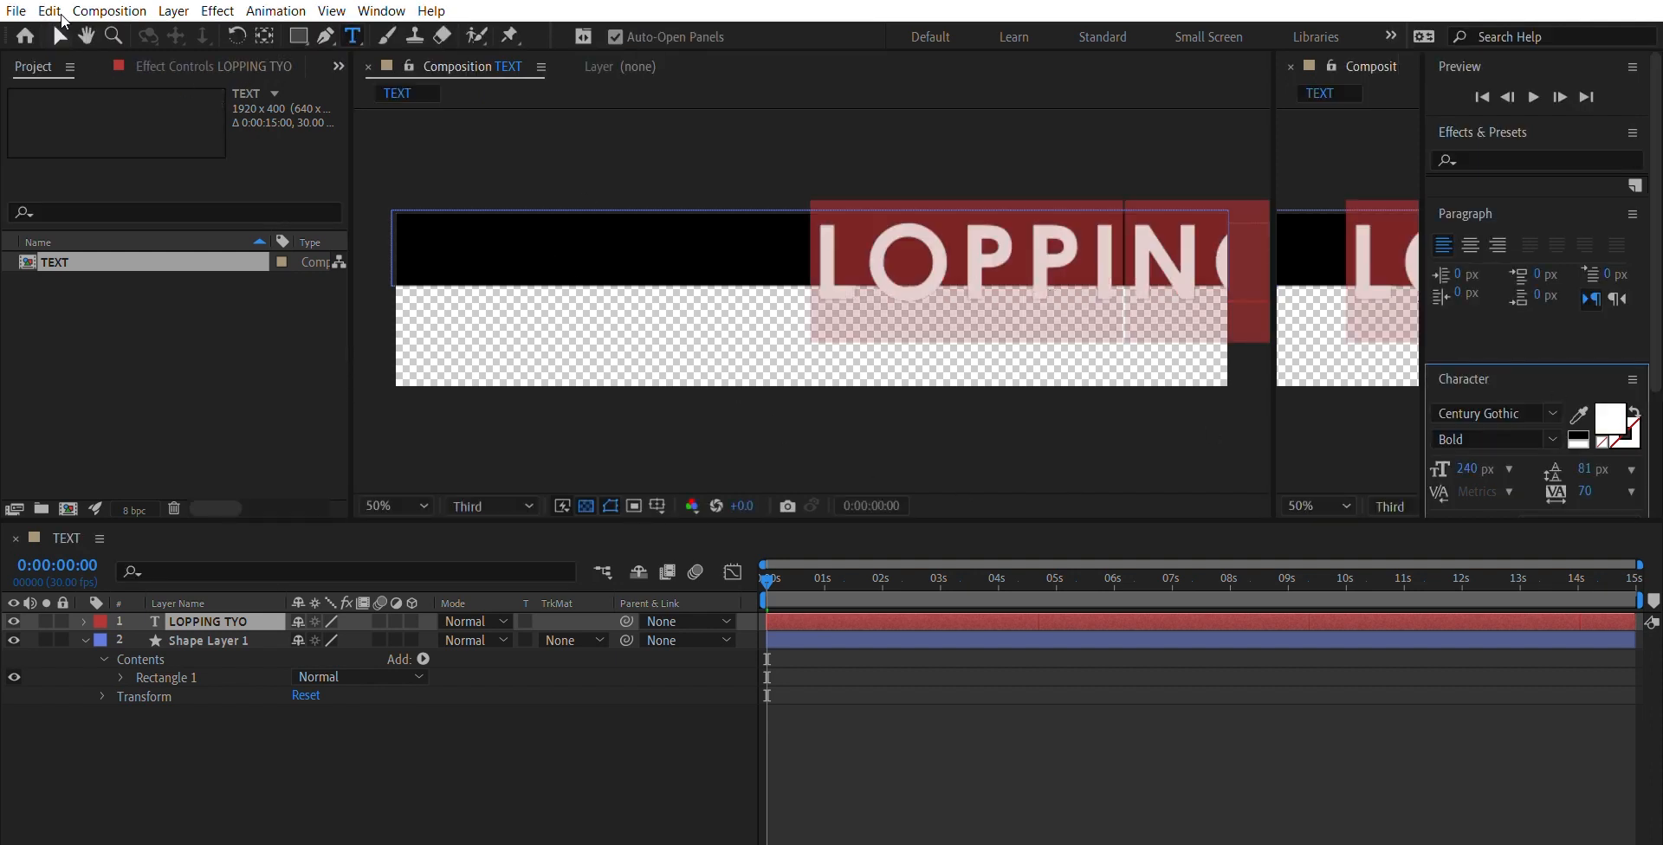
left_click(59, 35)
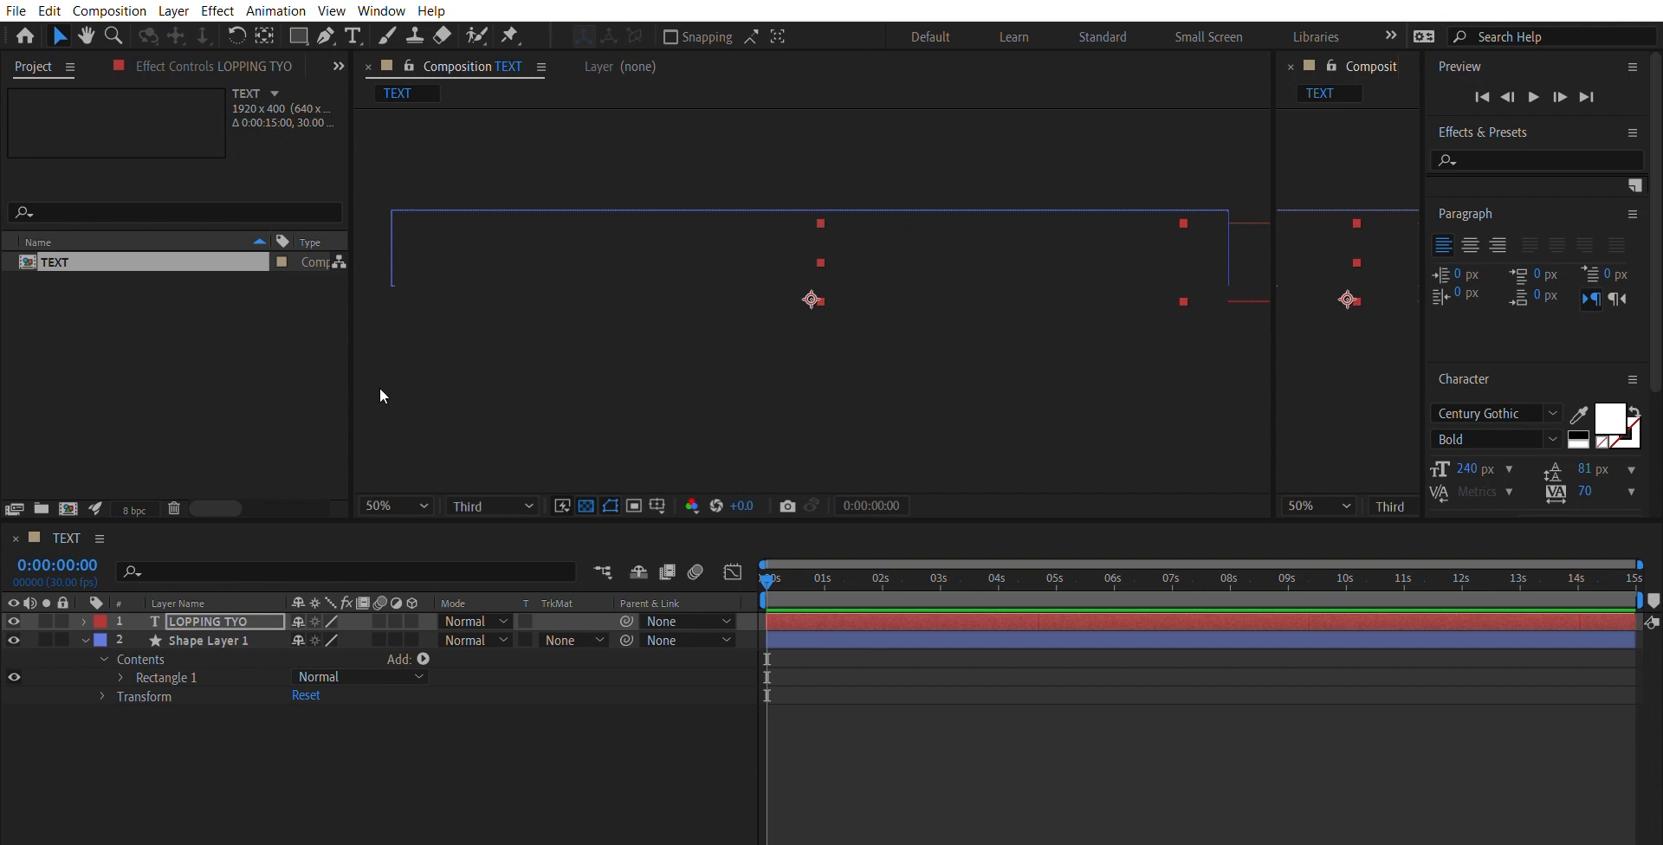
- Move the text layer so it starts at the left edge of the black rectangle
left_click(241, 604)
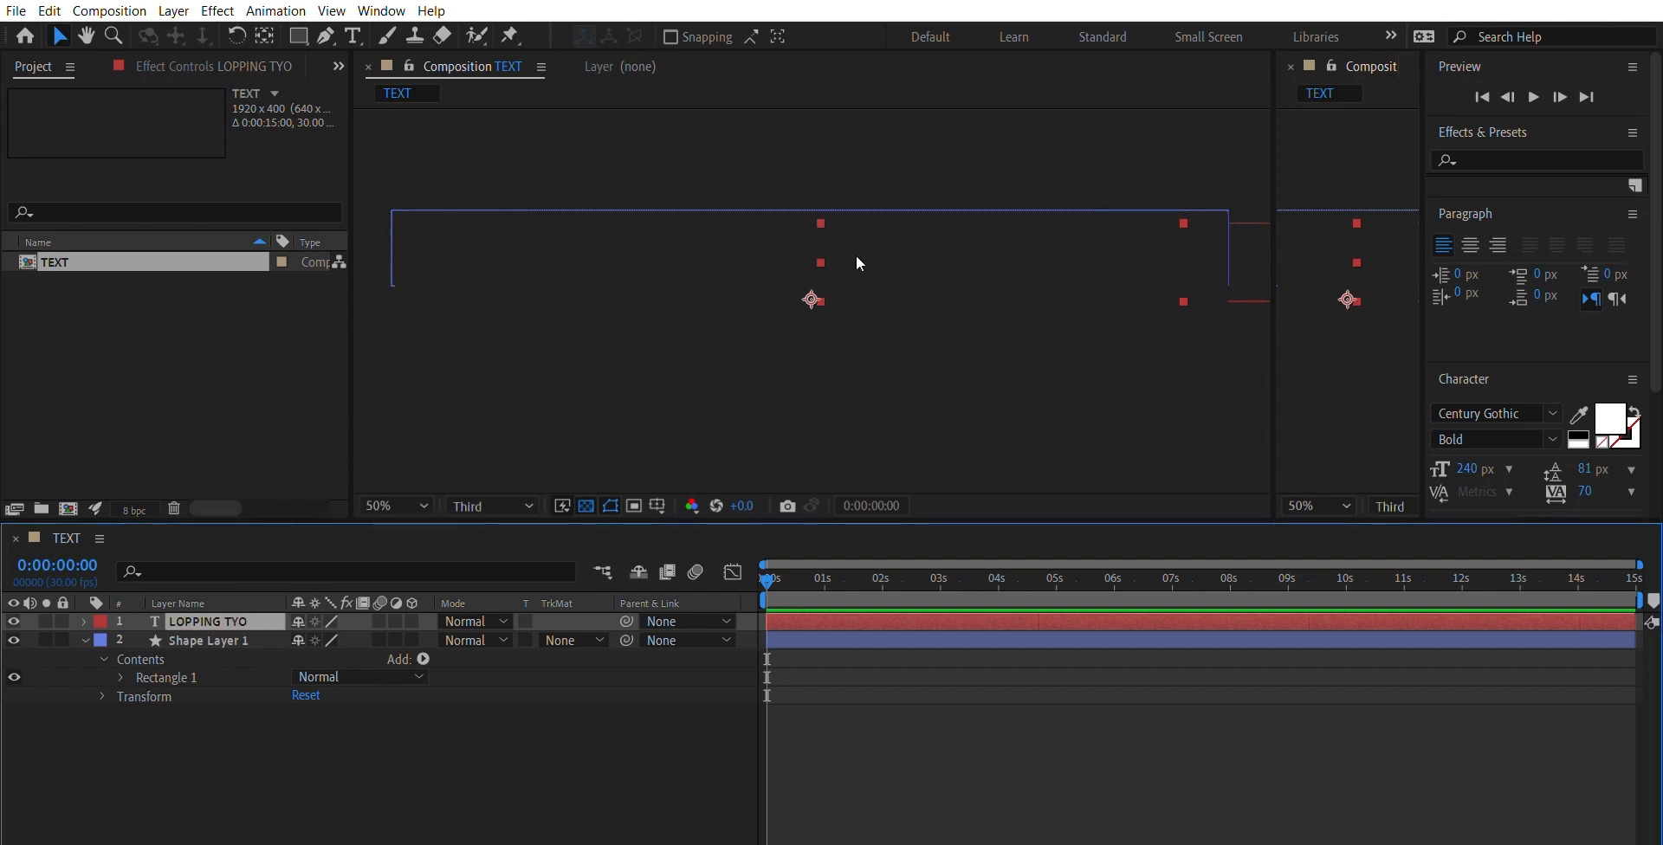
left_click(892, 235)
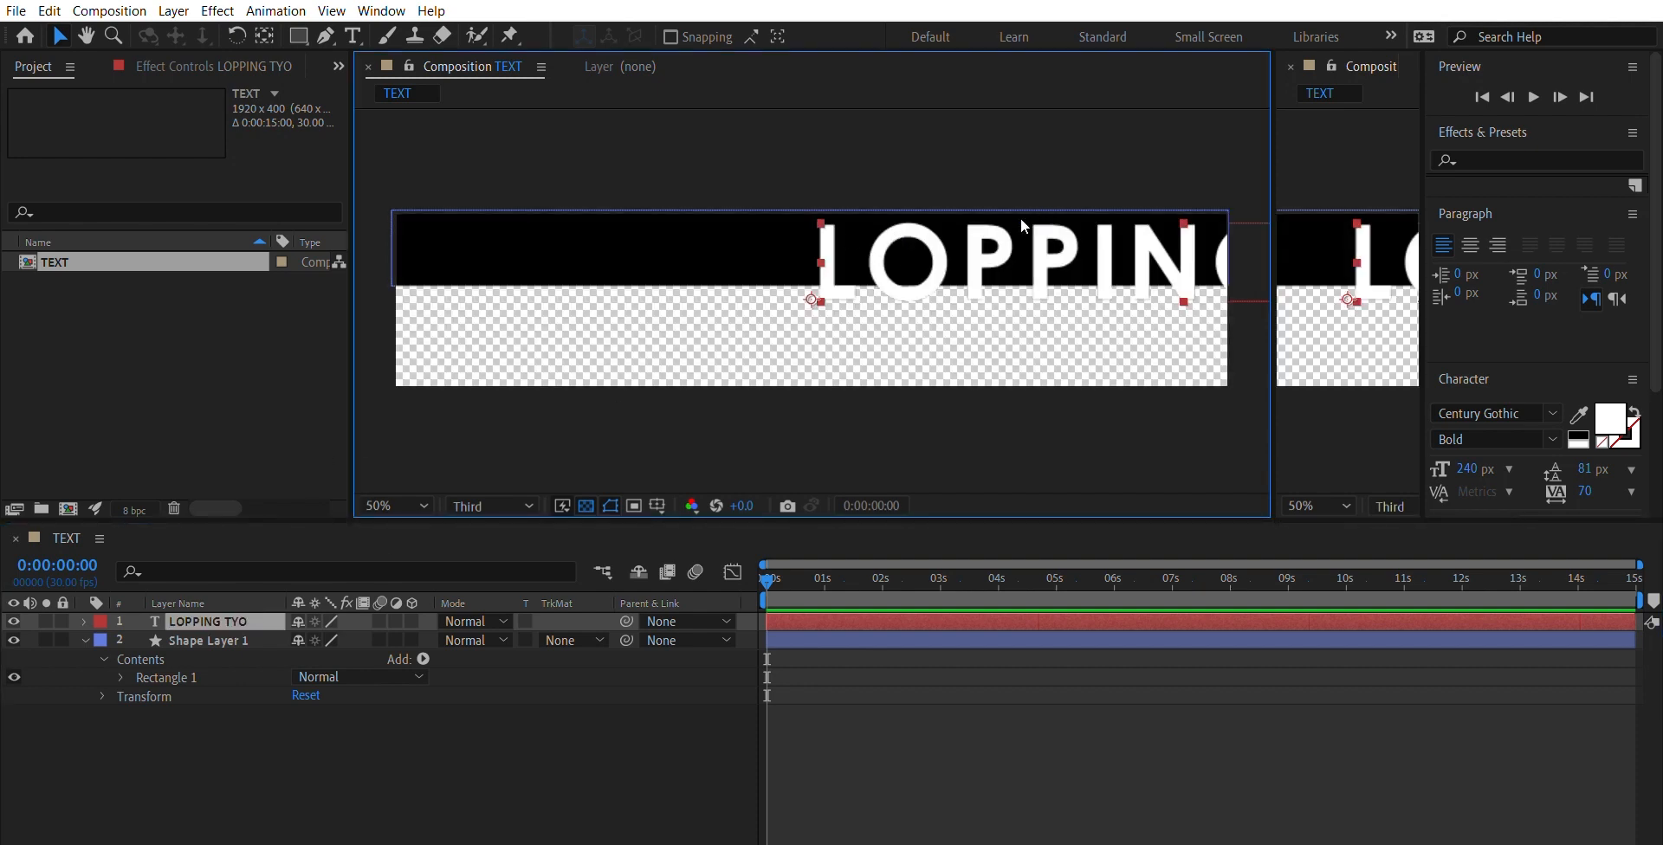
left_click_drag(1004, 238, 580, 229)
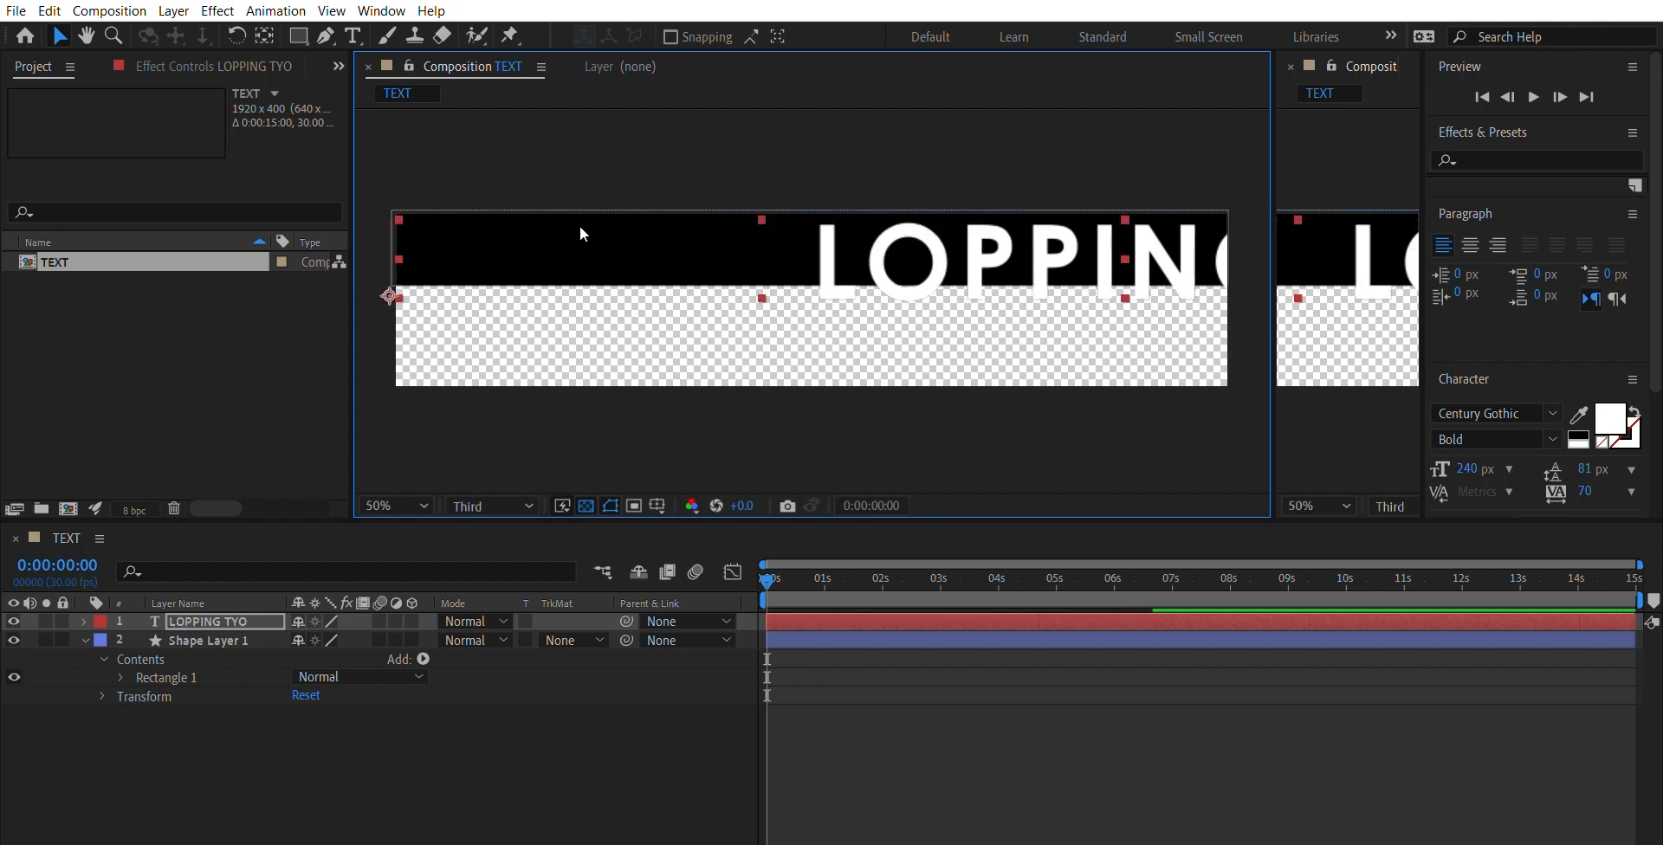
key("Caps_Lock")
key("Caps_Lock")
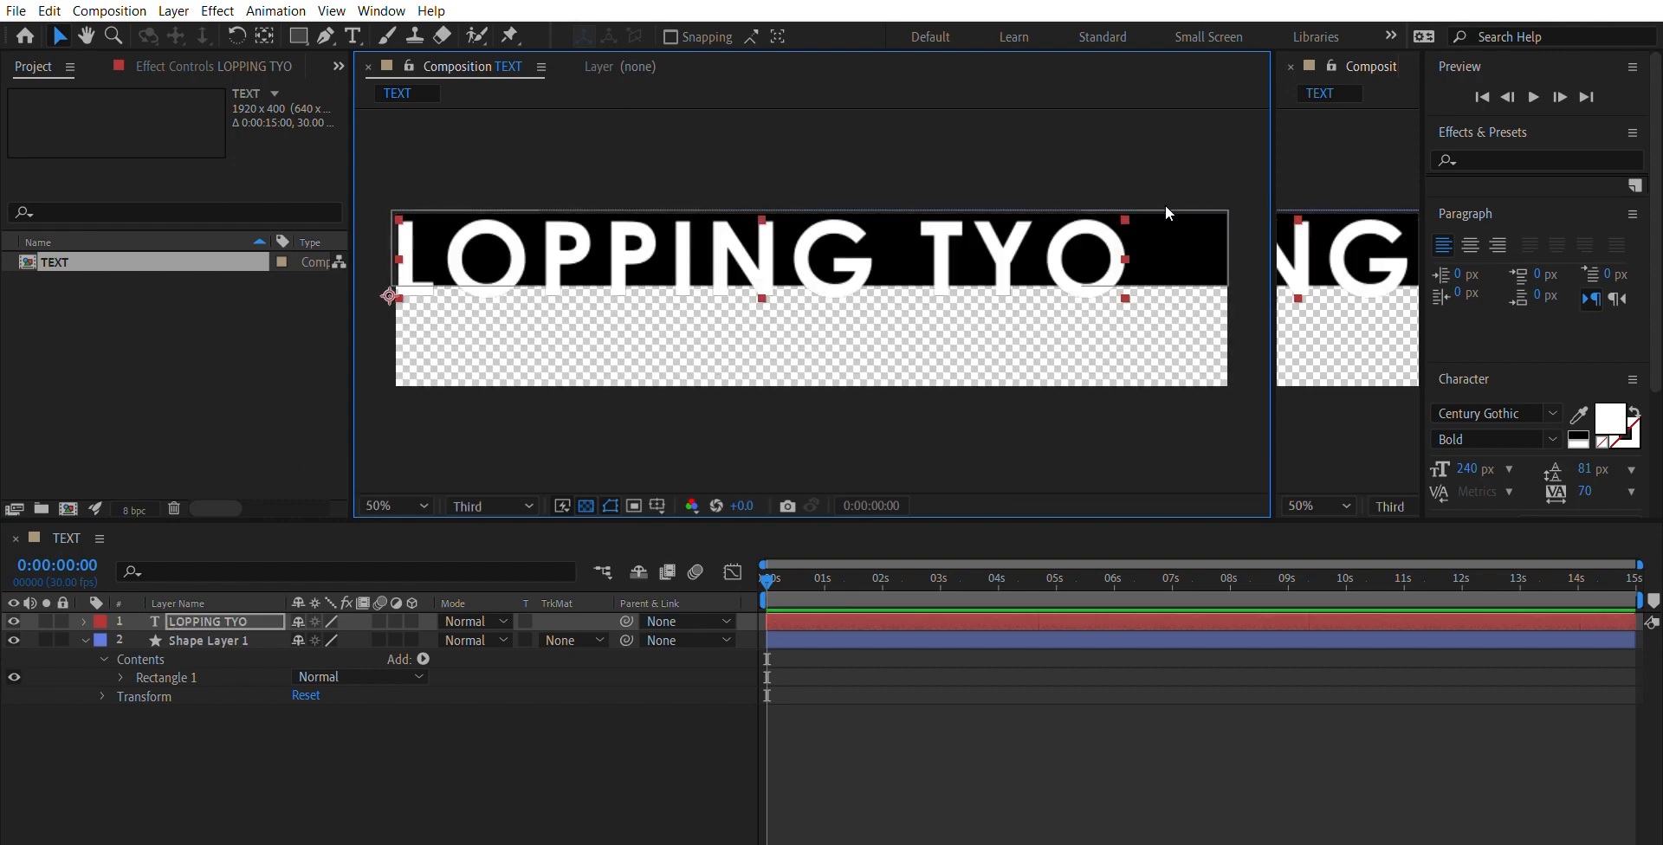
- Correct the wording of the text layer to "LOPPINGTYPO" in capitals
double_click(1082, 244)
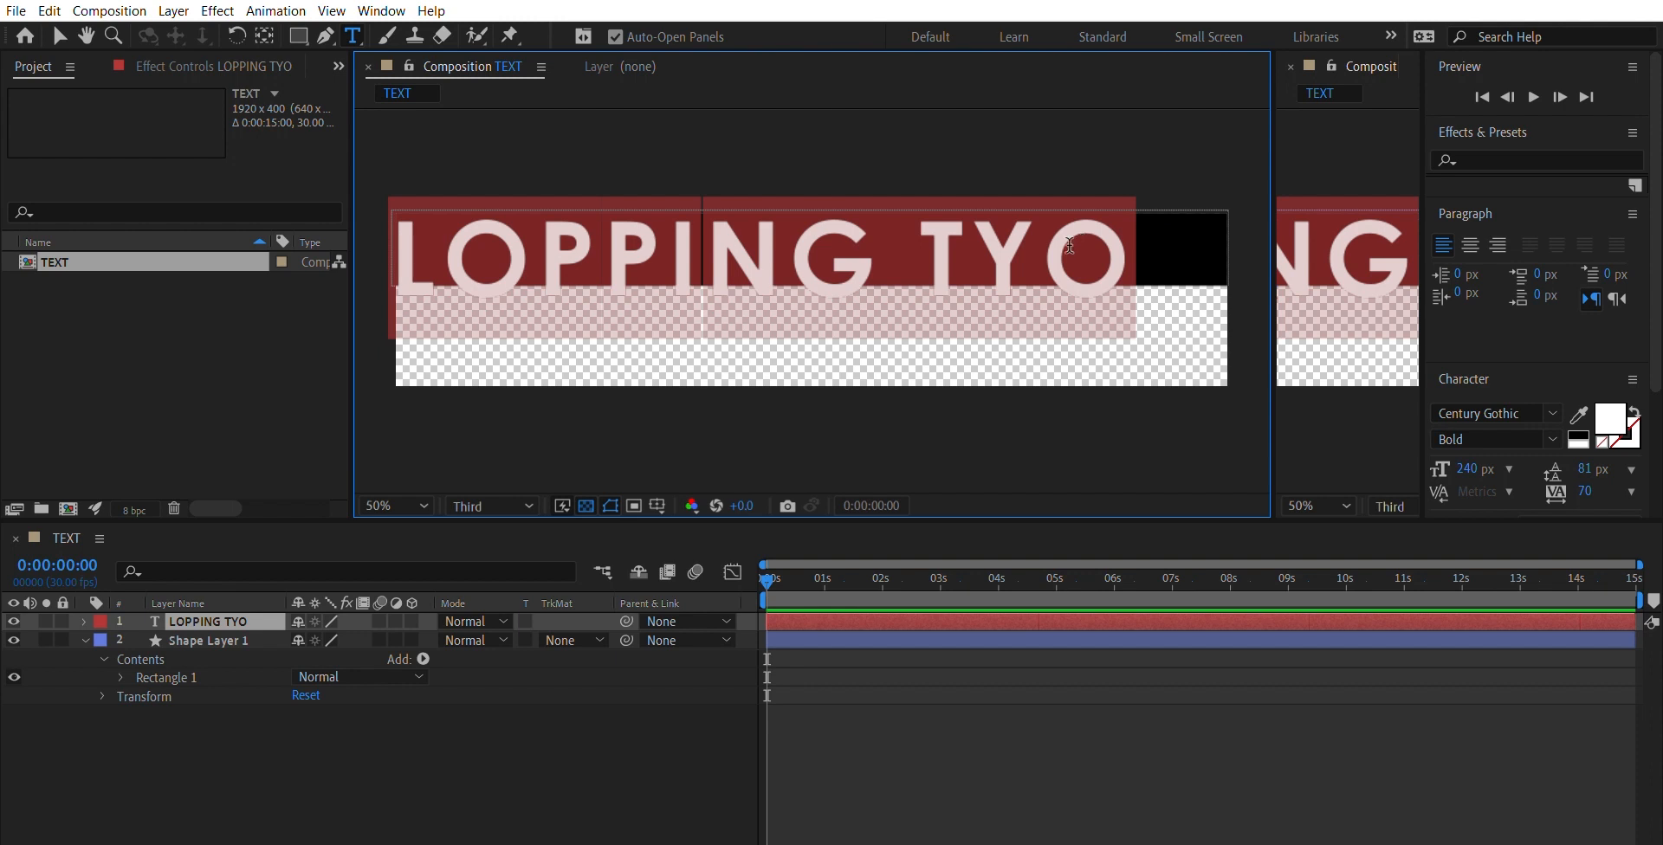
left_click(1068, 245)
key("BackSpace")
key("BackSpace")
key("BackSpace")
key("BackSpace")
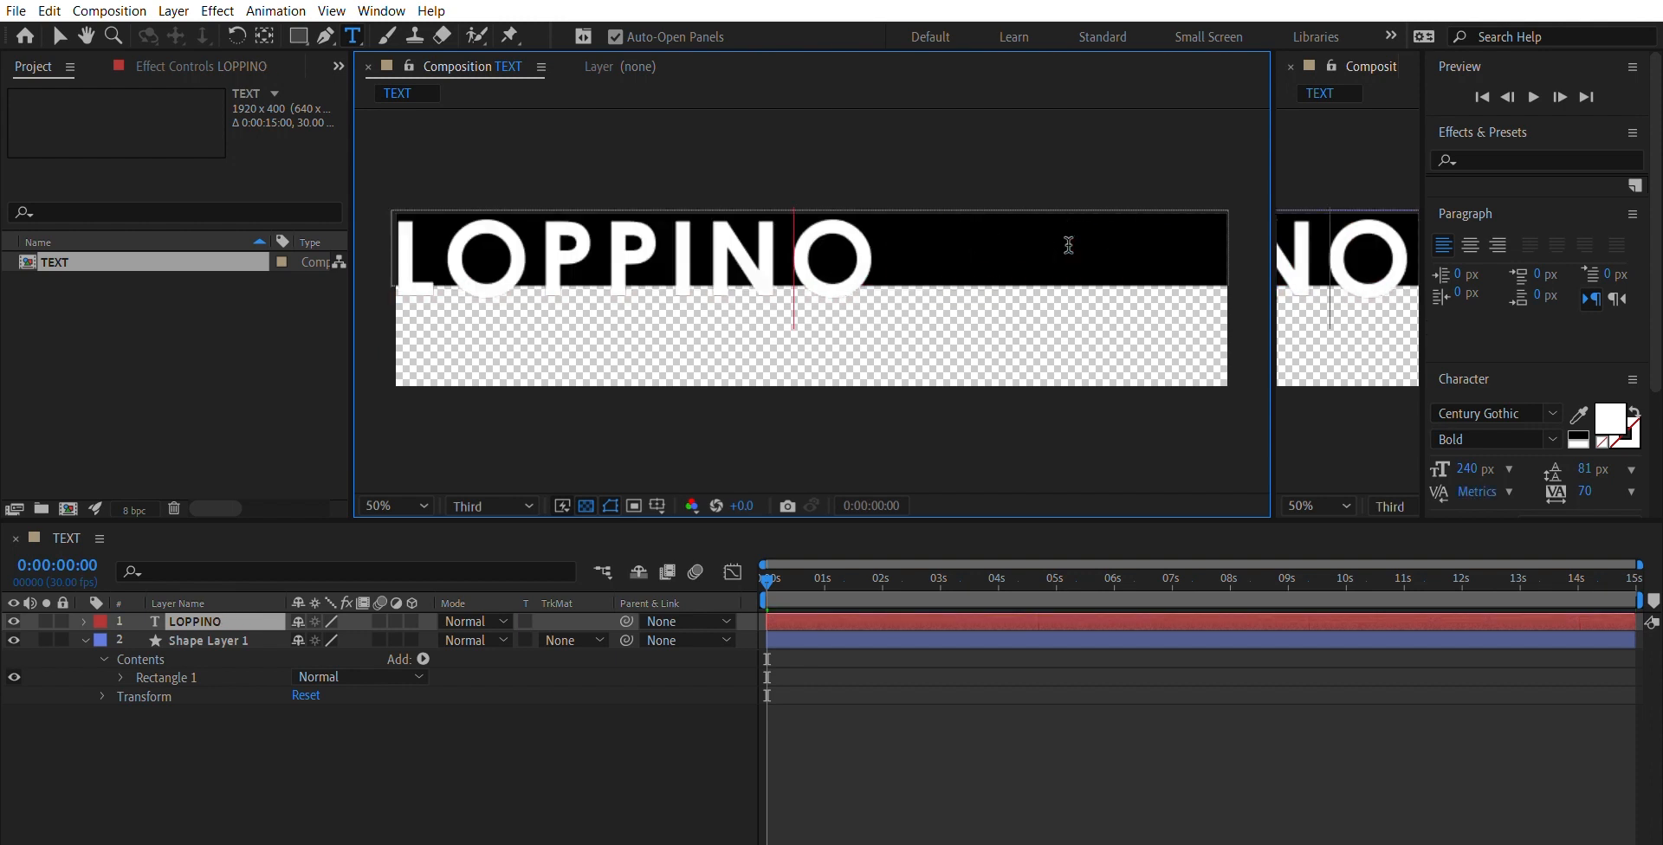
type("gtypo")
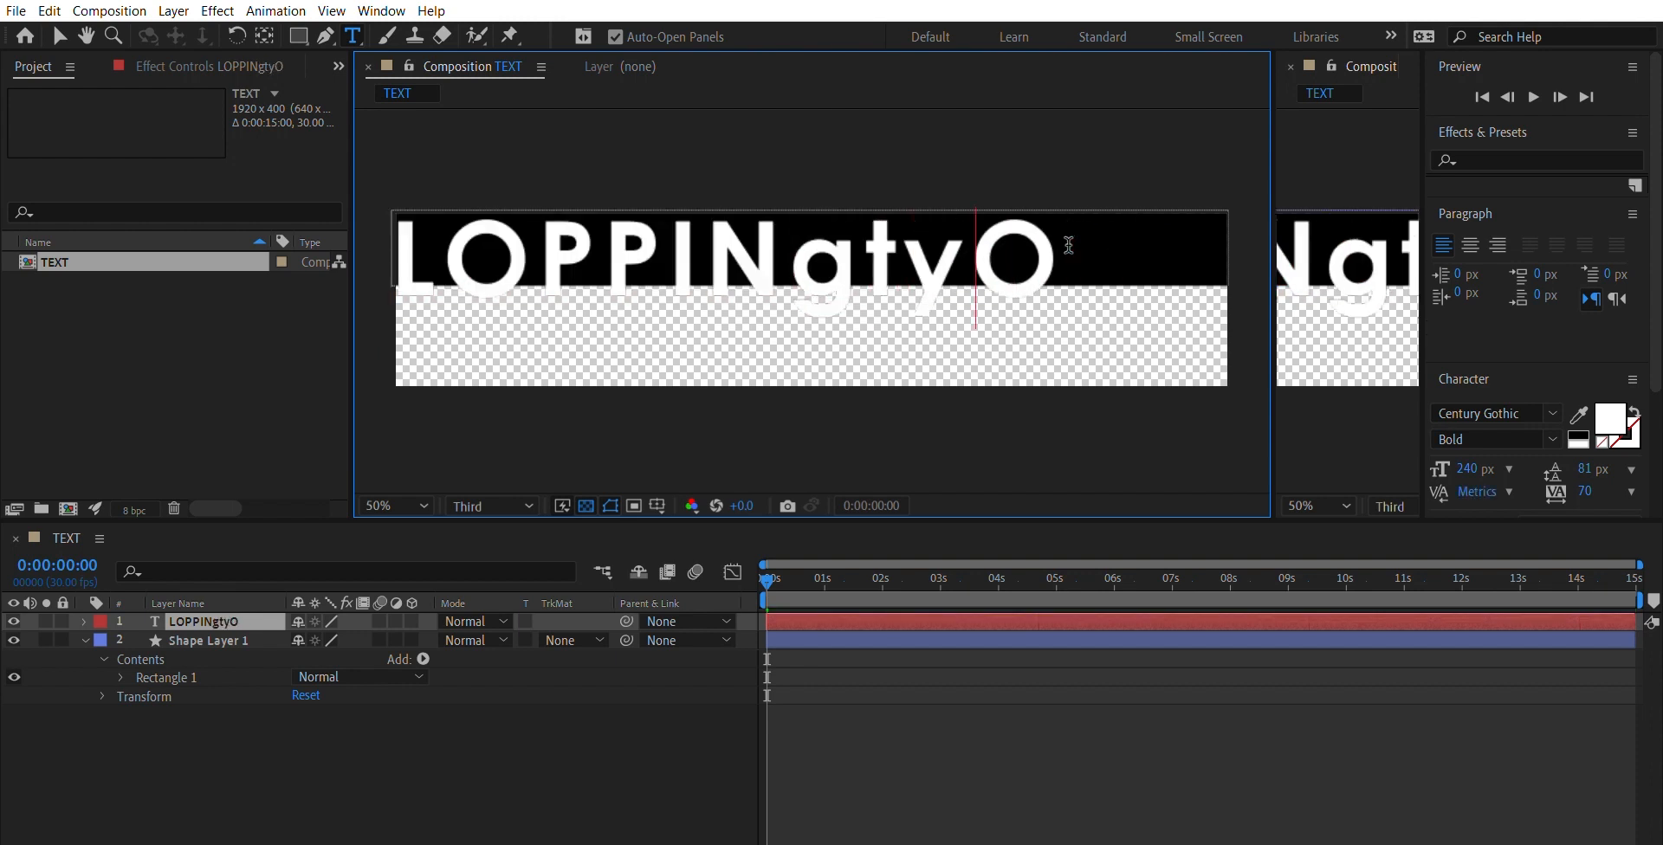
key("BackSpace")
key("BackSpace")
key("BackSpace")
key("BackSpace")
key("BackSpace")
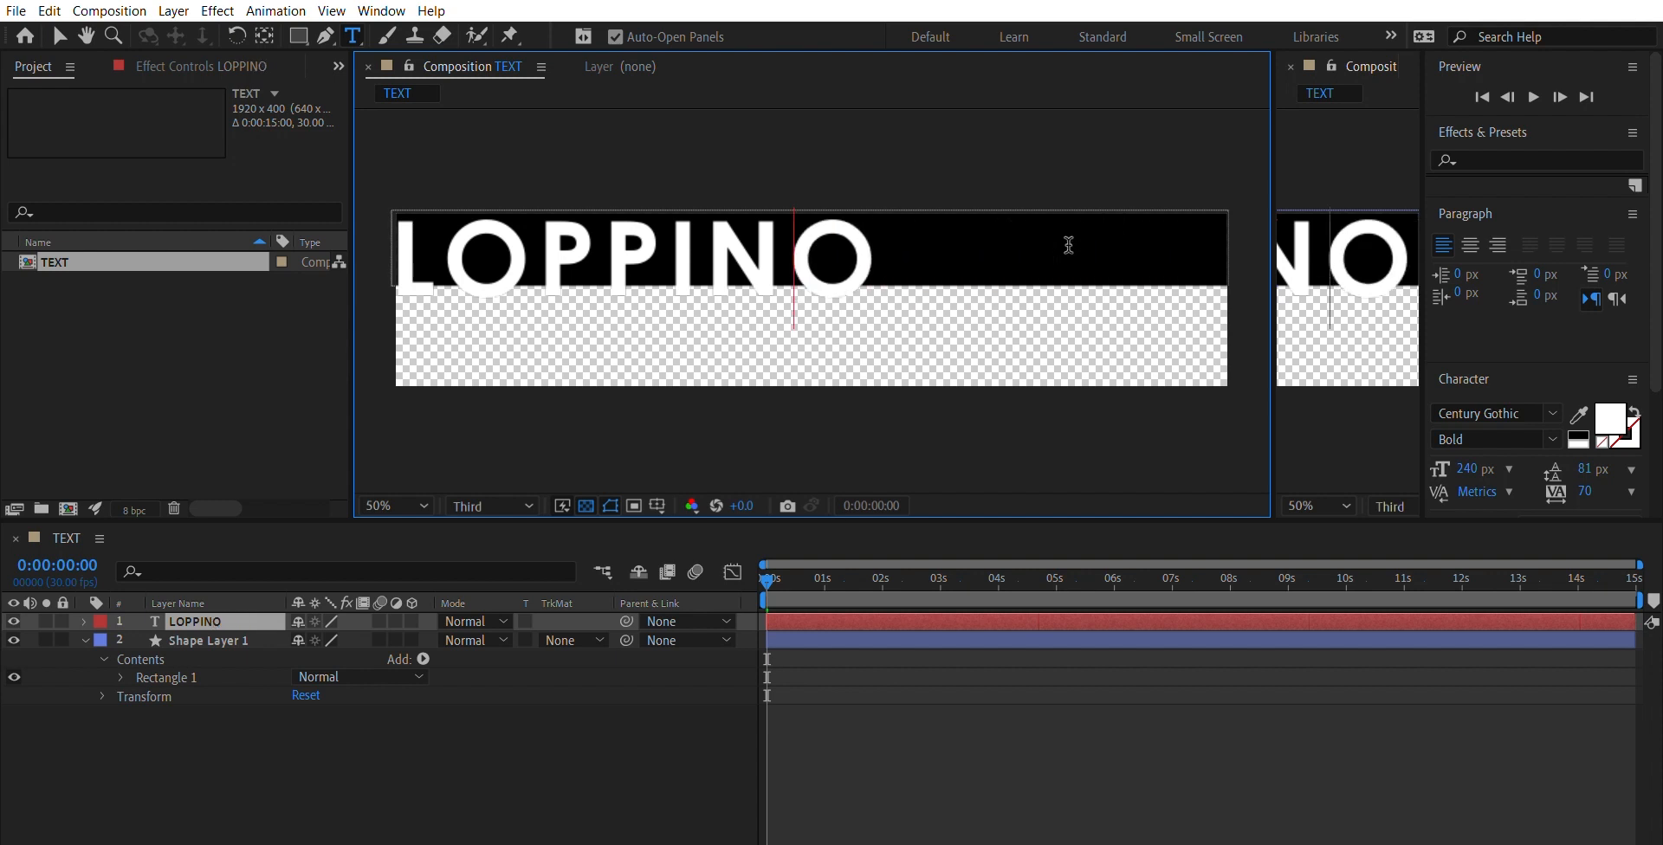
type("GTY")
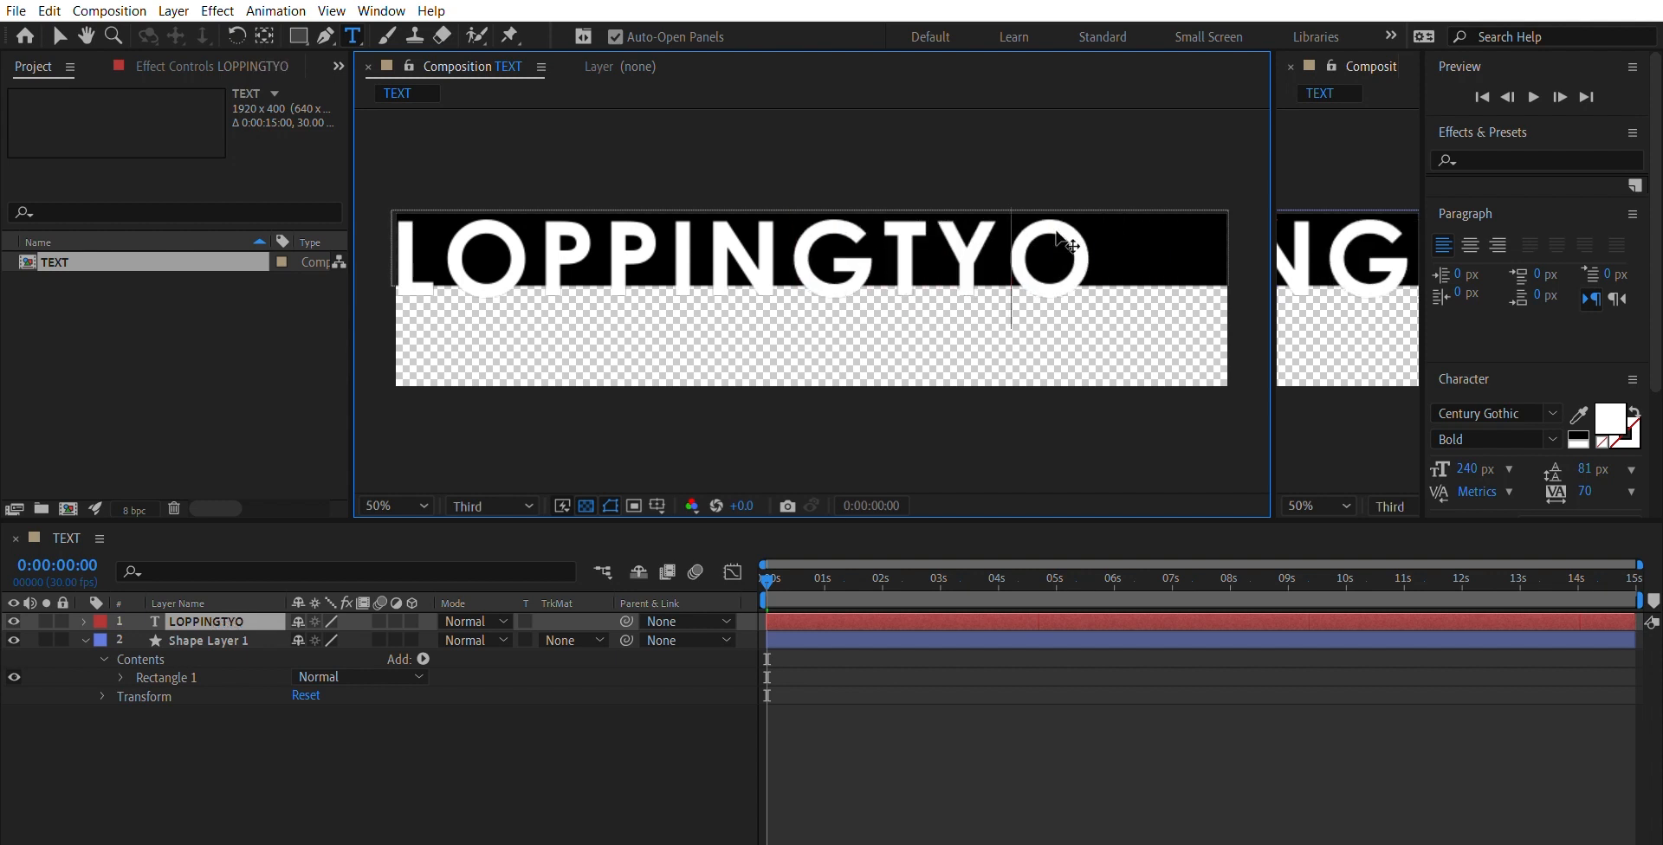
type("P")
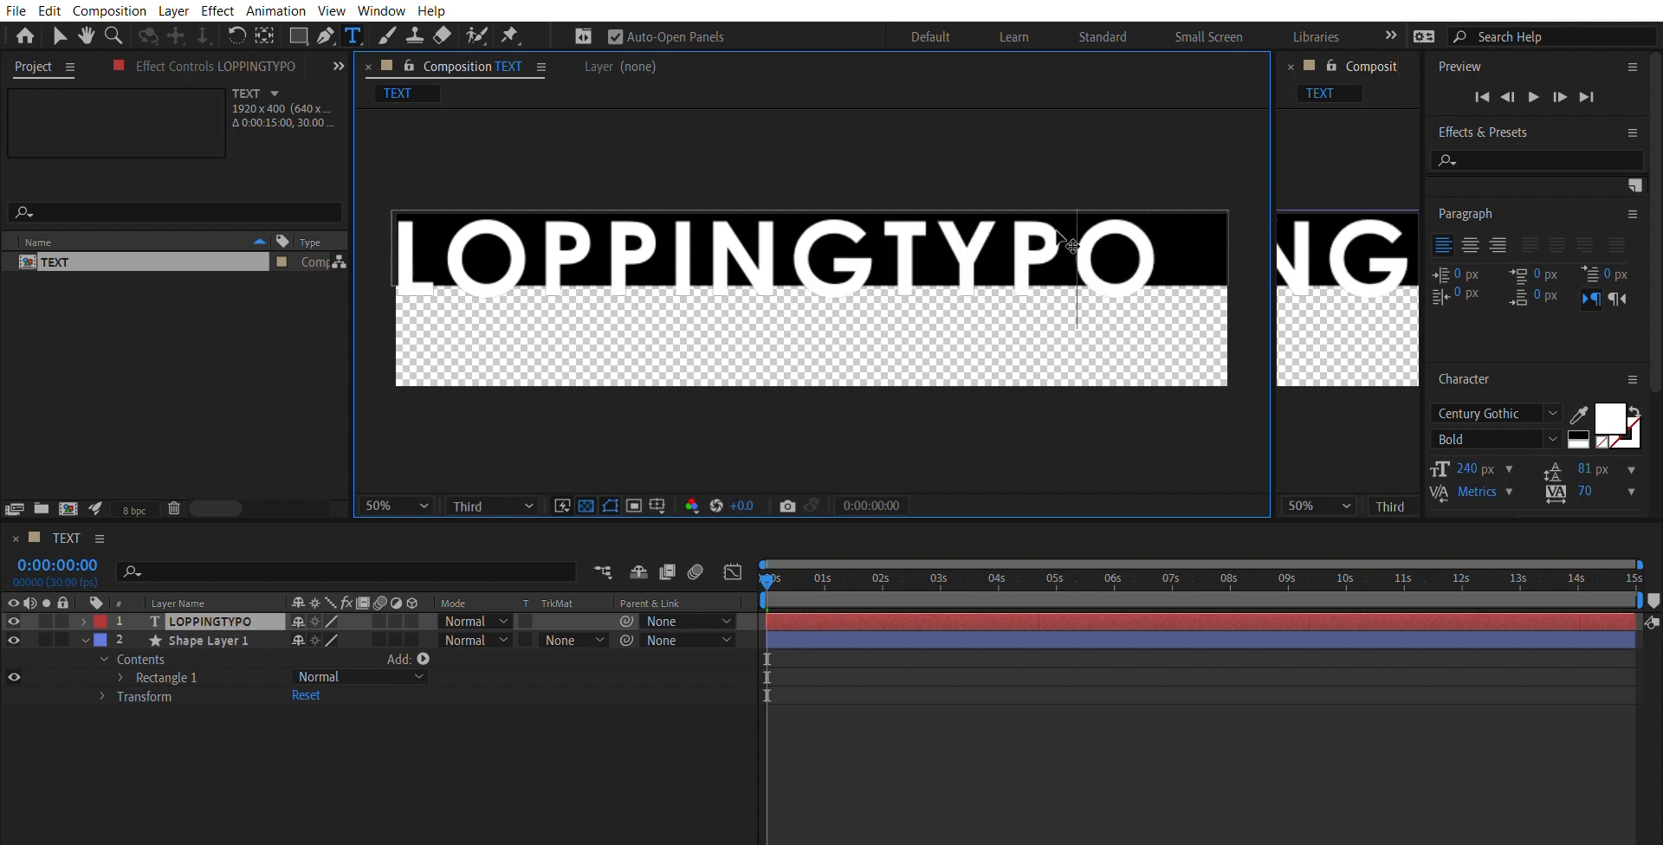
- Reposition the LOPPINGTYPO text so it sits horizontally centred on the black rectangle
left_click(59, 36)
left_click(784, 252)
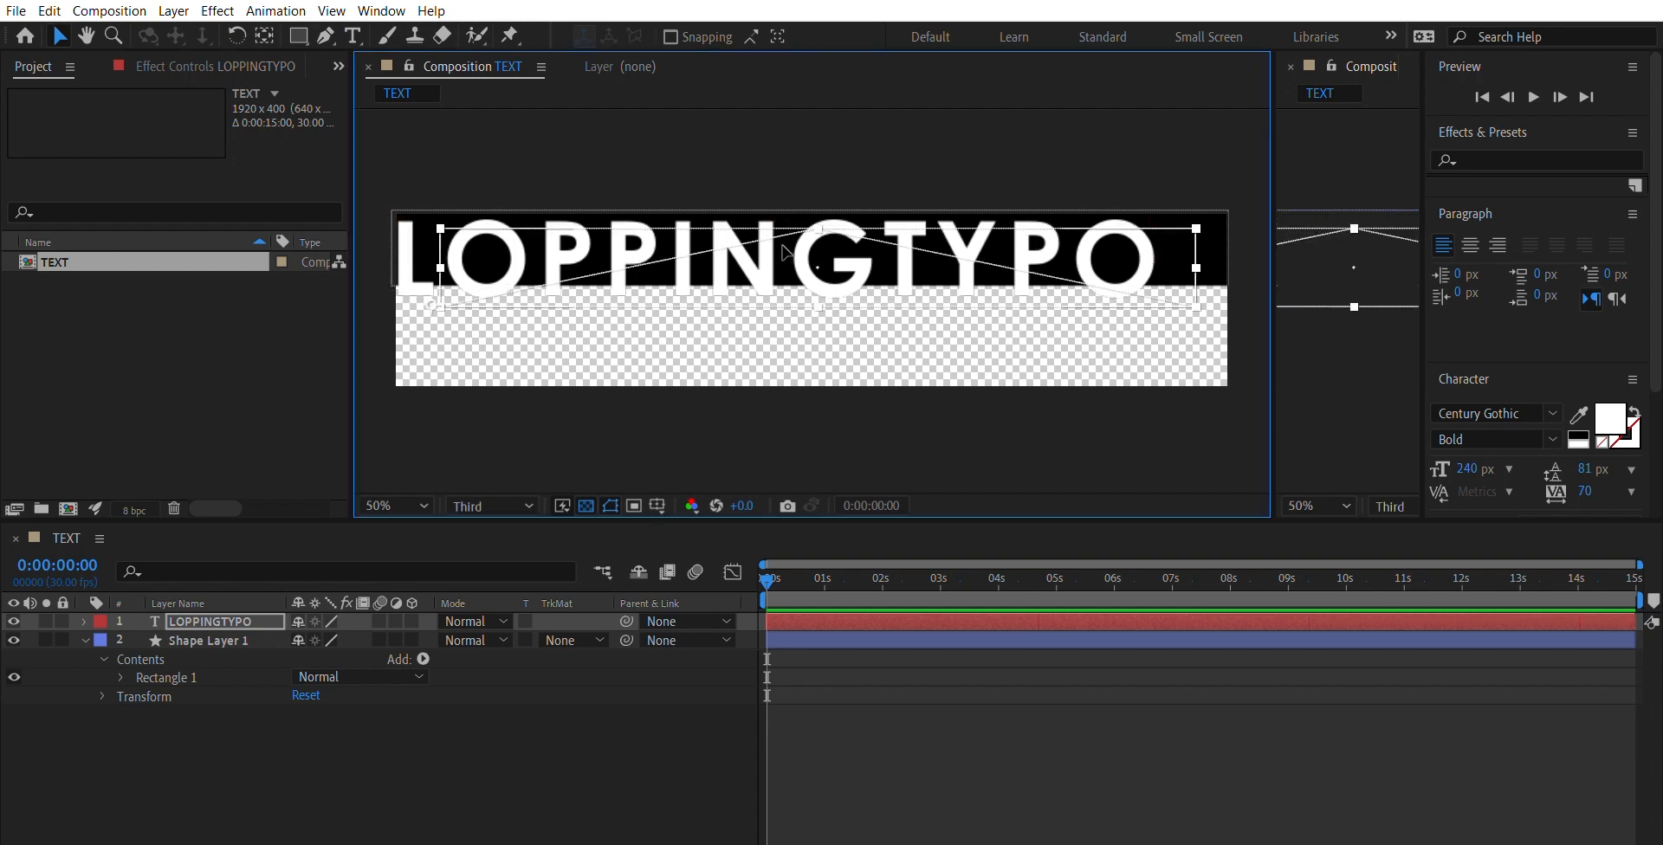
key("Caps_Lock")
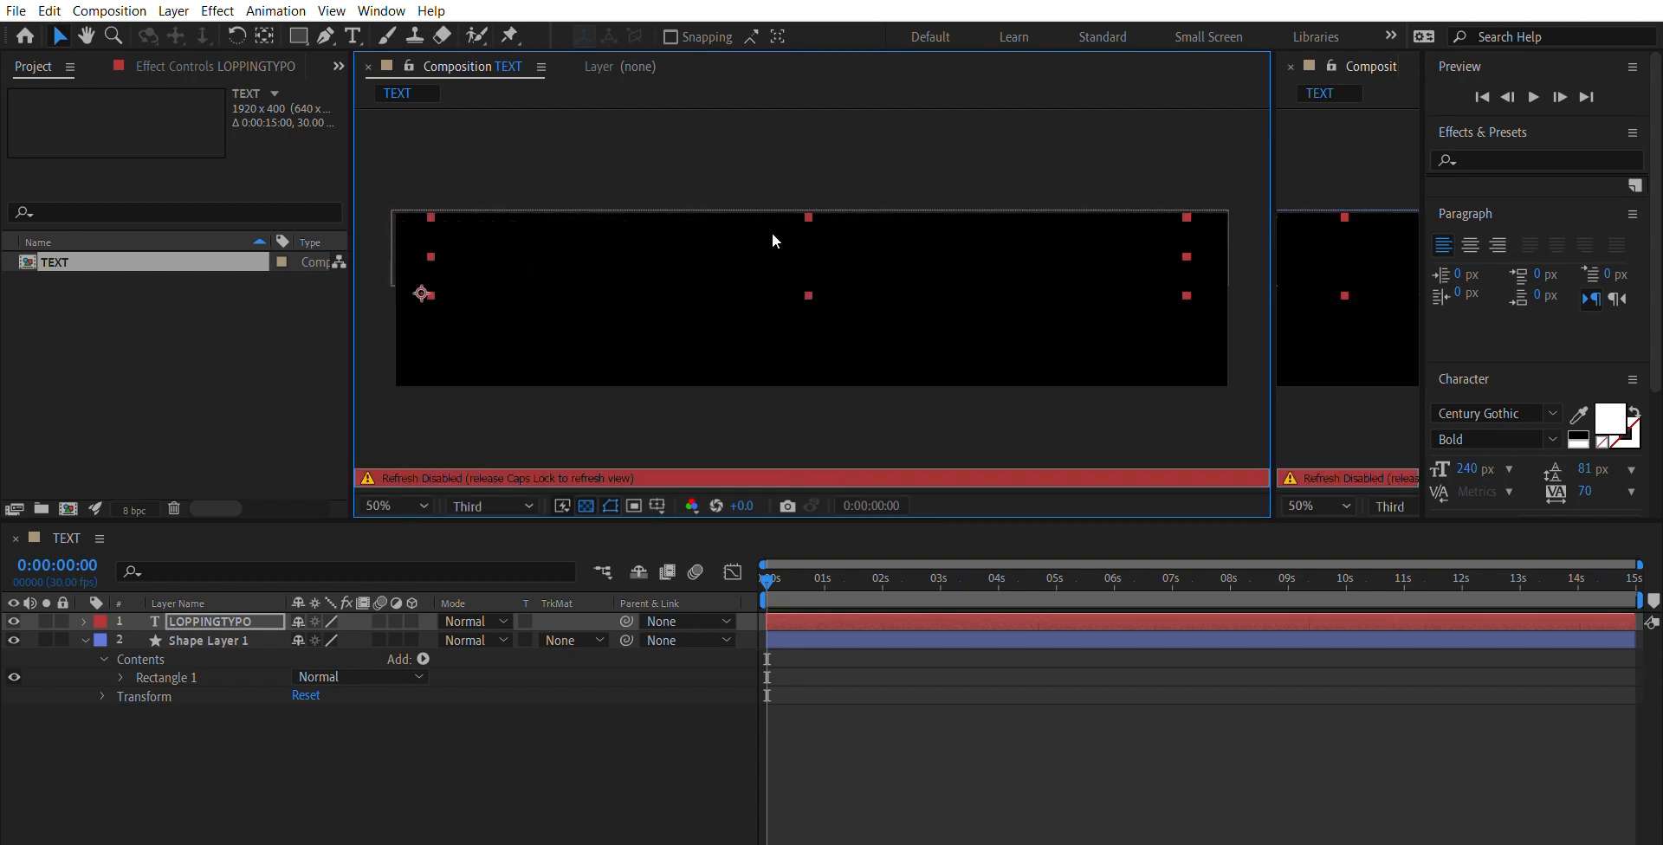
key("Caps_Lock")
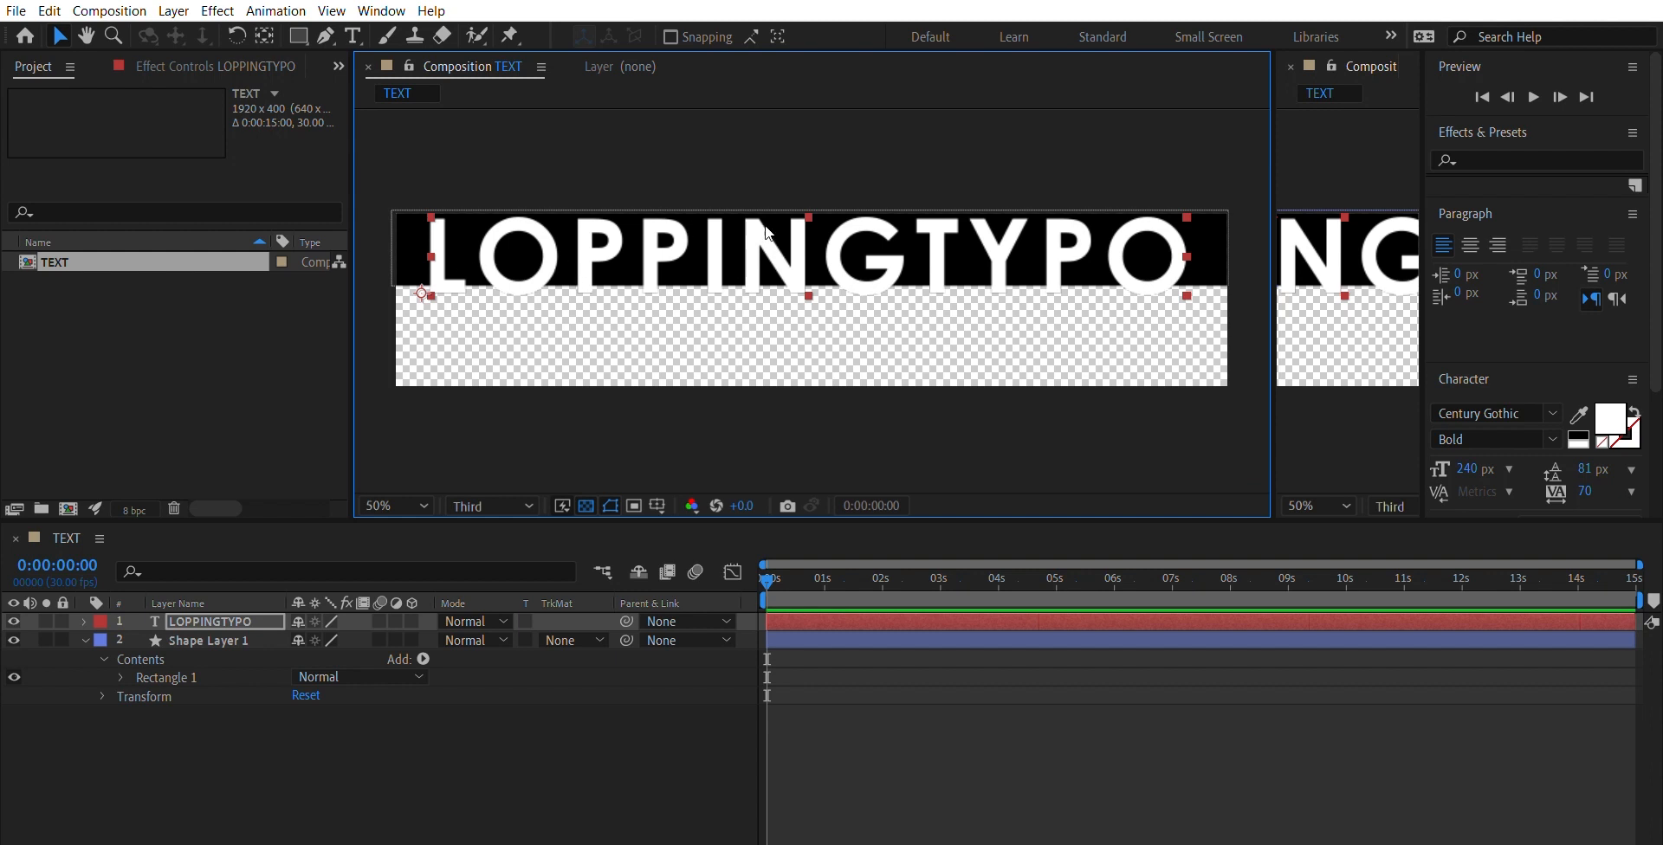
left_click_drag(792, 245, 793, 248)
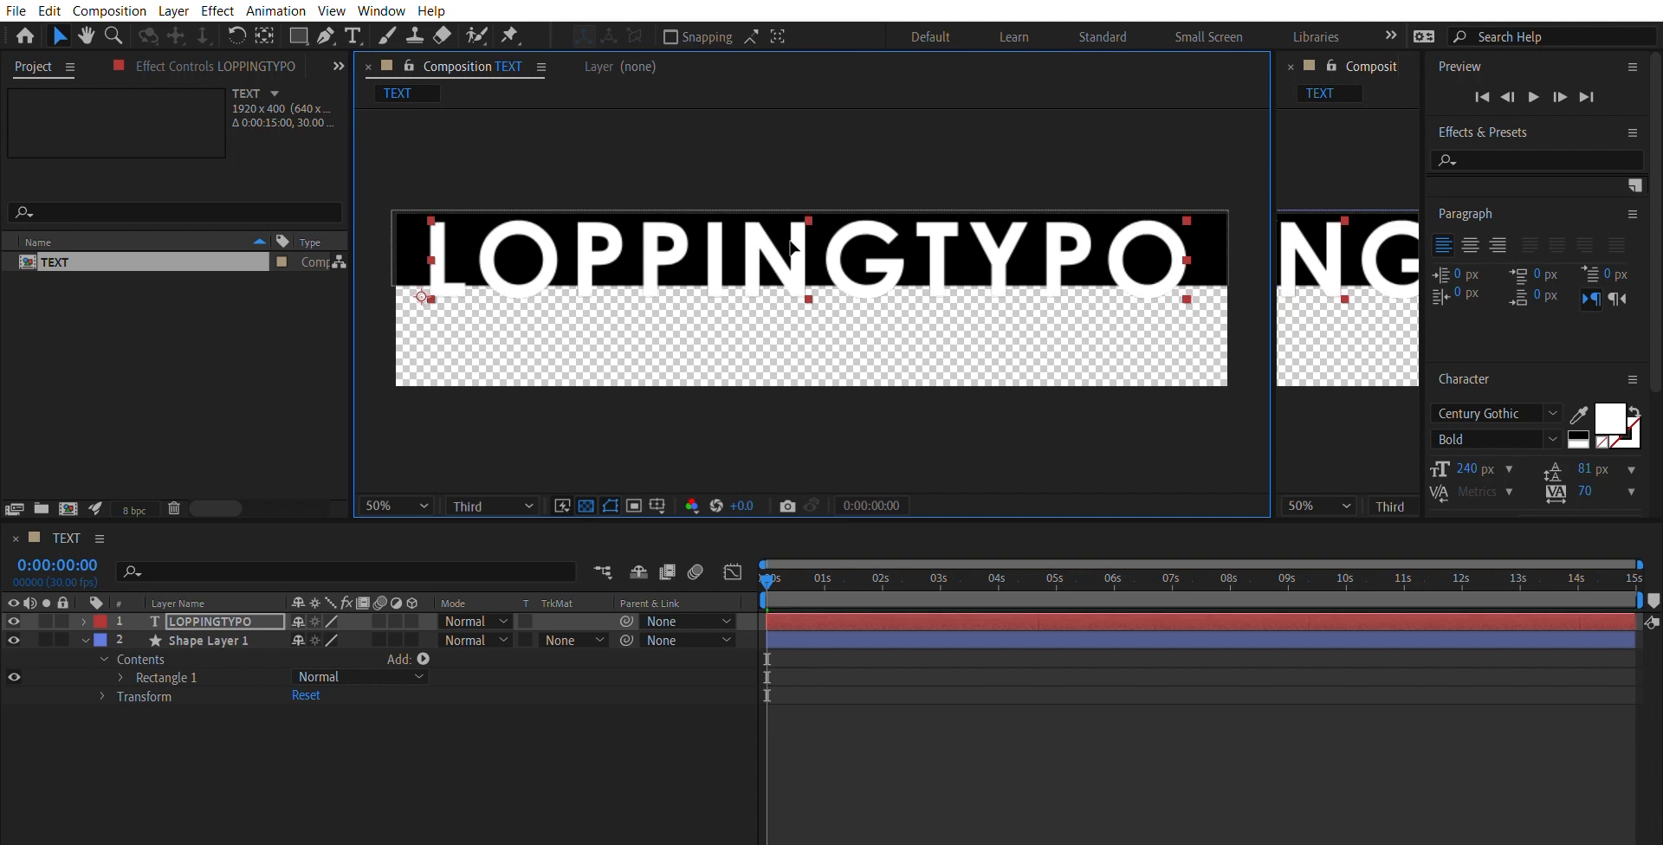
- Set the tracking of the LOPPINGTYPO text to 100 and shift the text slightly left to recentre it on the black rectangle
left_click(1590, 487)
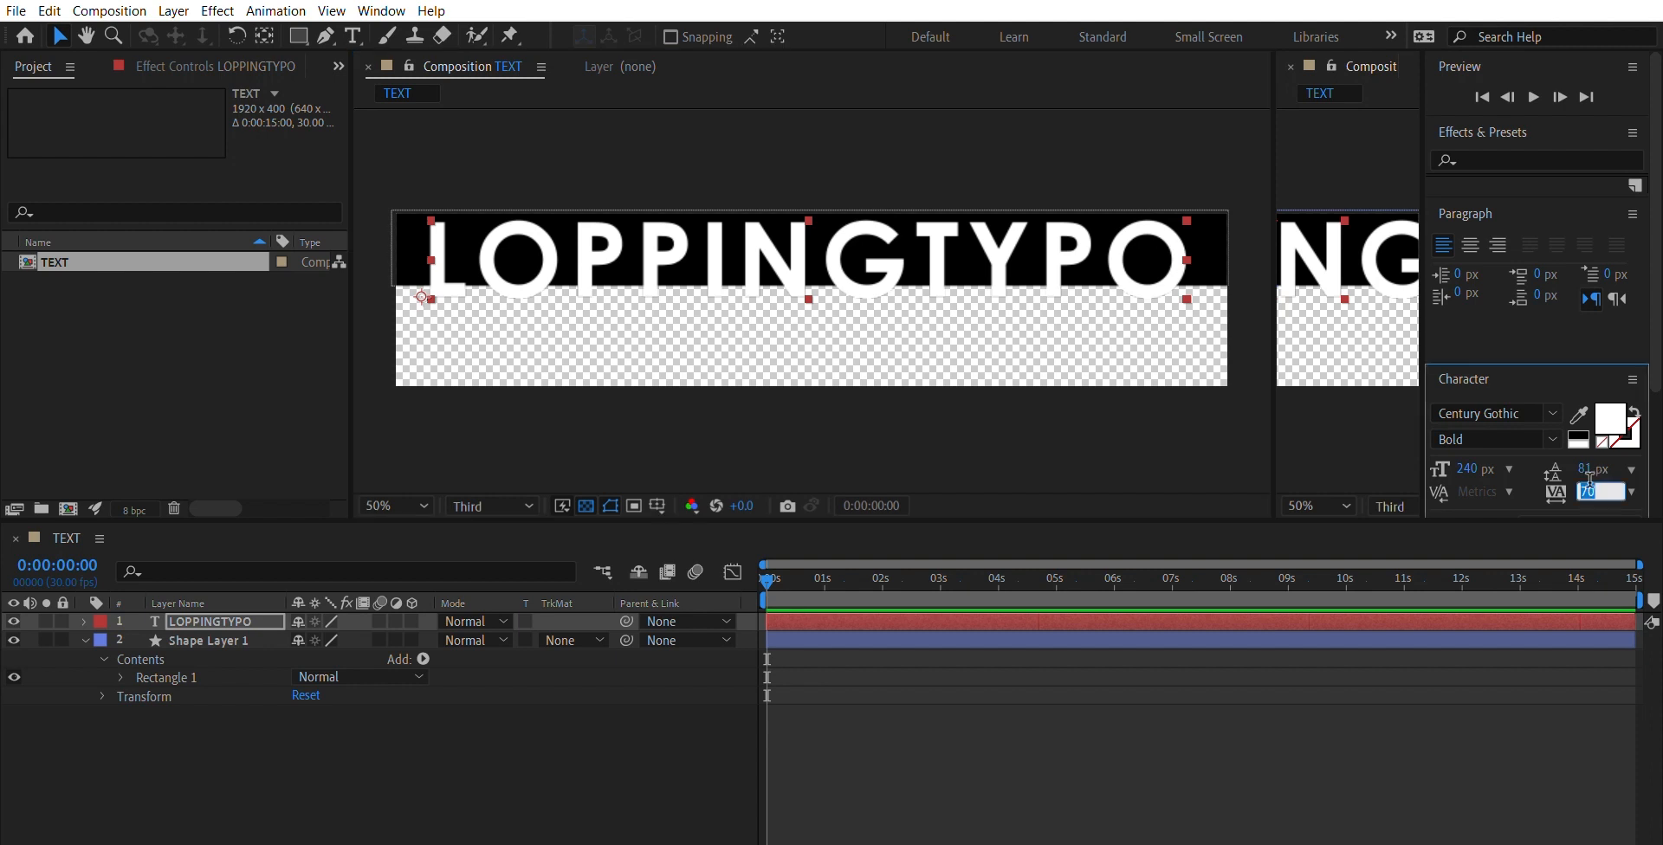
type("80")
key("Return")
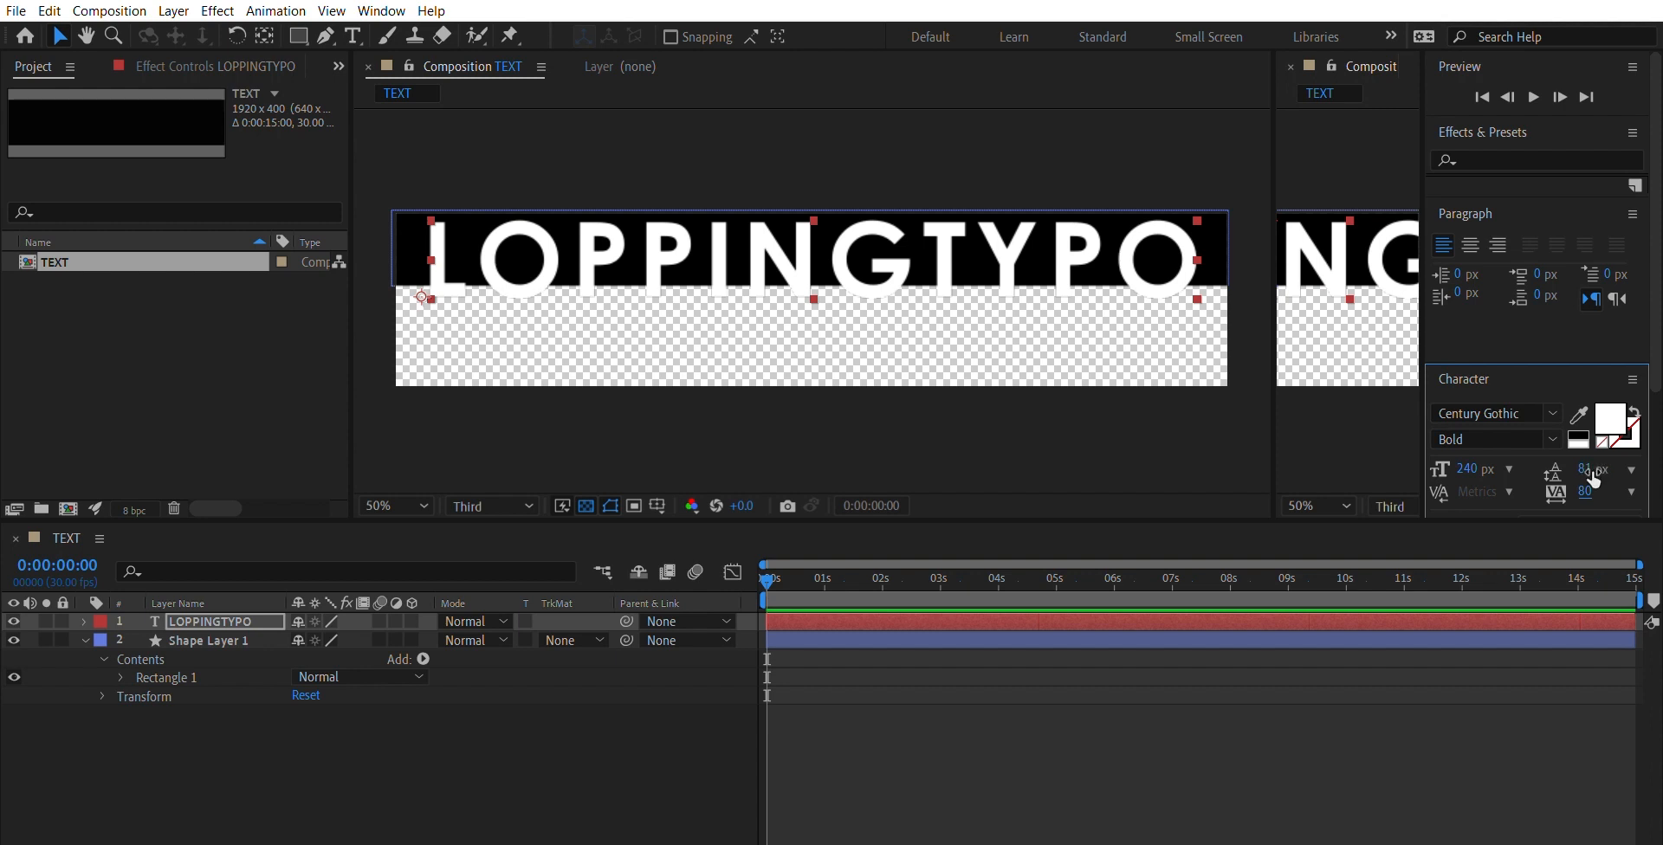
type("90")
key("Return")
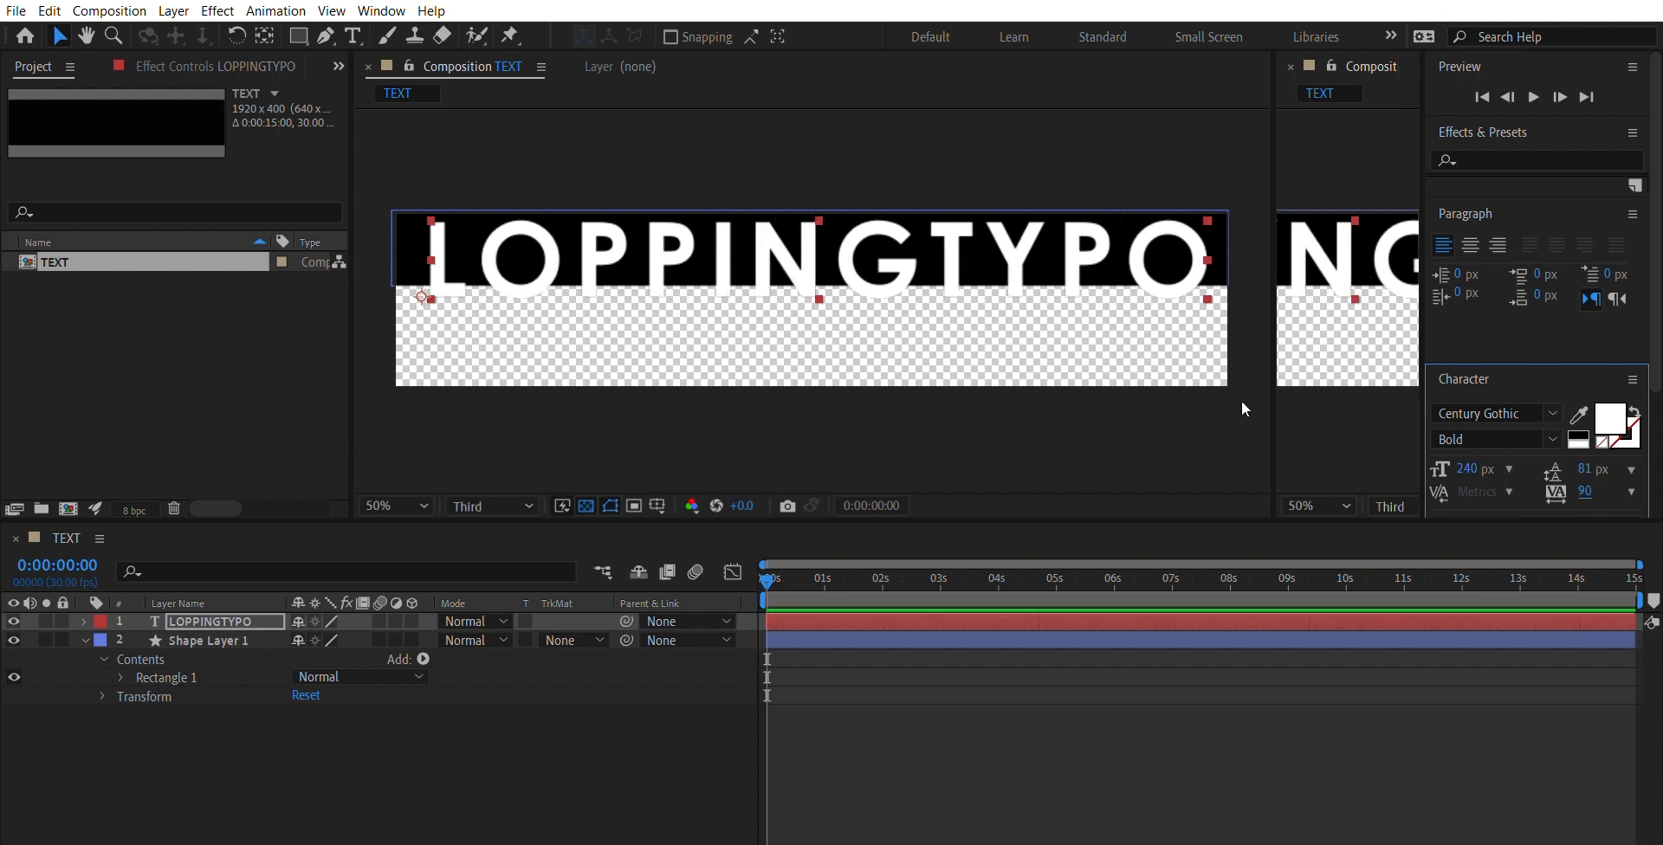
left_click(1589, 488)
type("100")
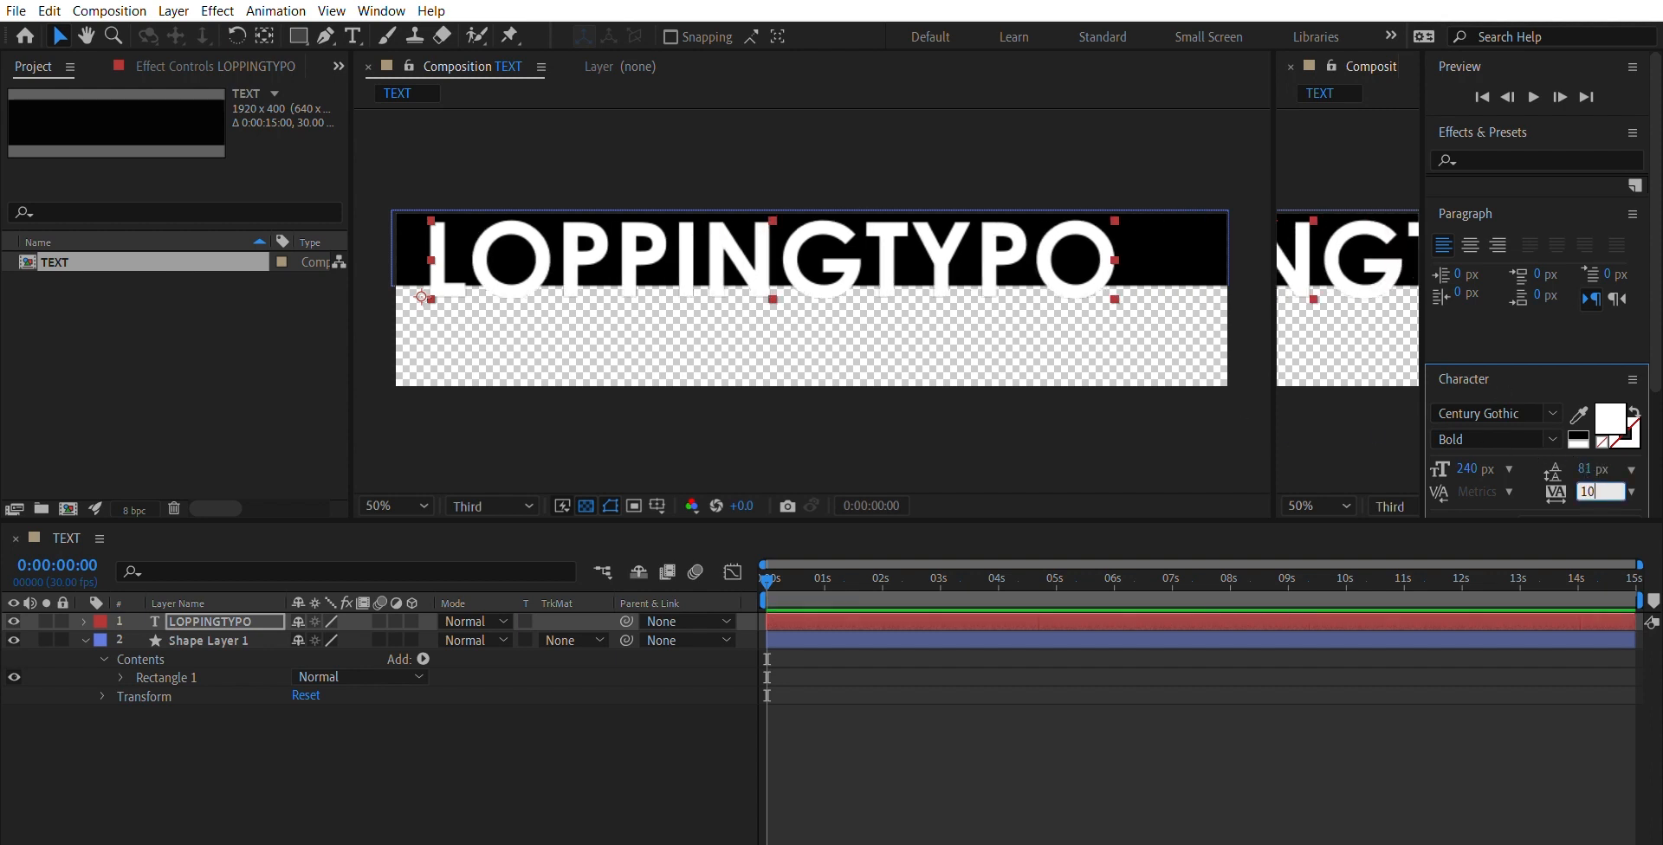
key("Return")
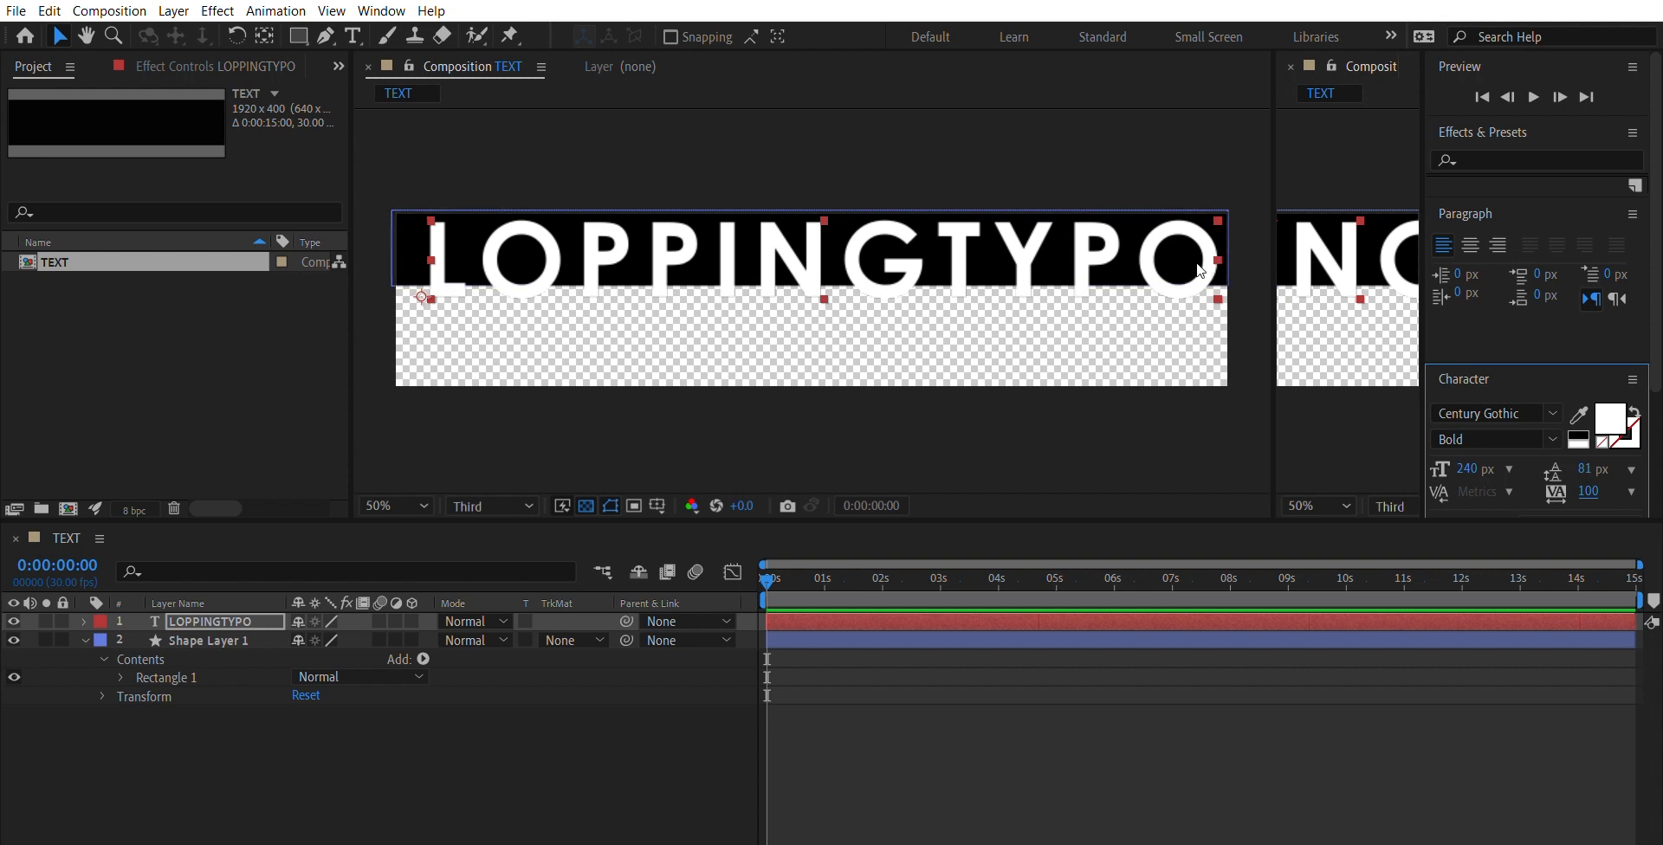
left_click_drag(1197, 263, 1186, 264)
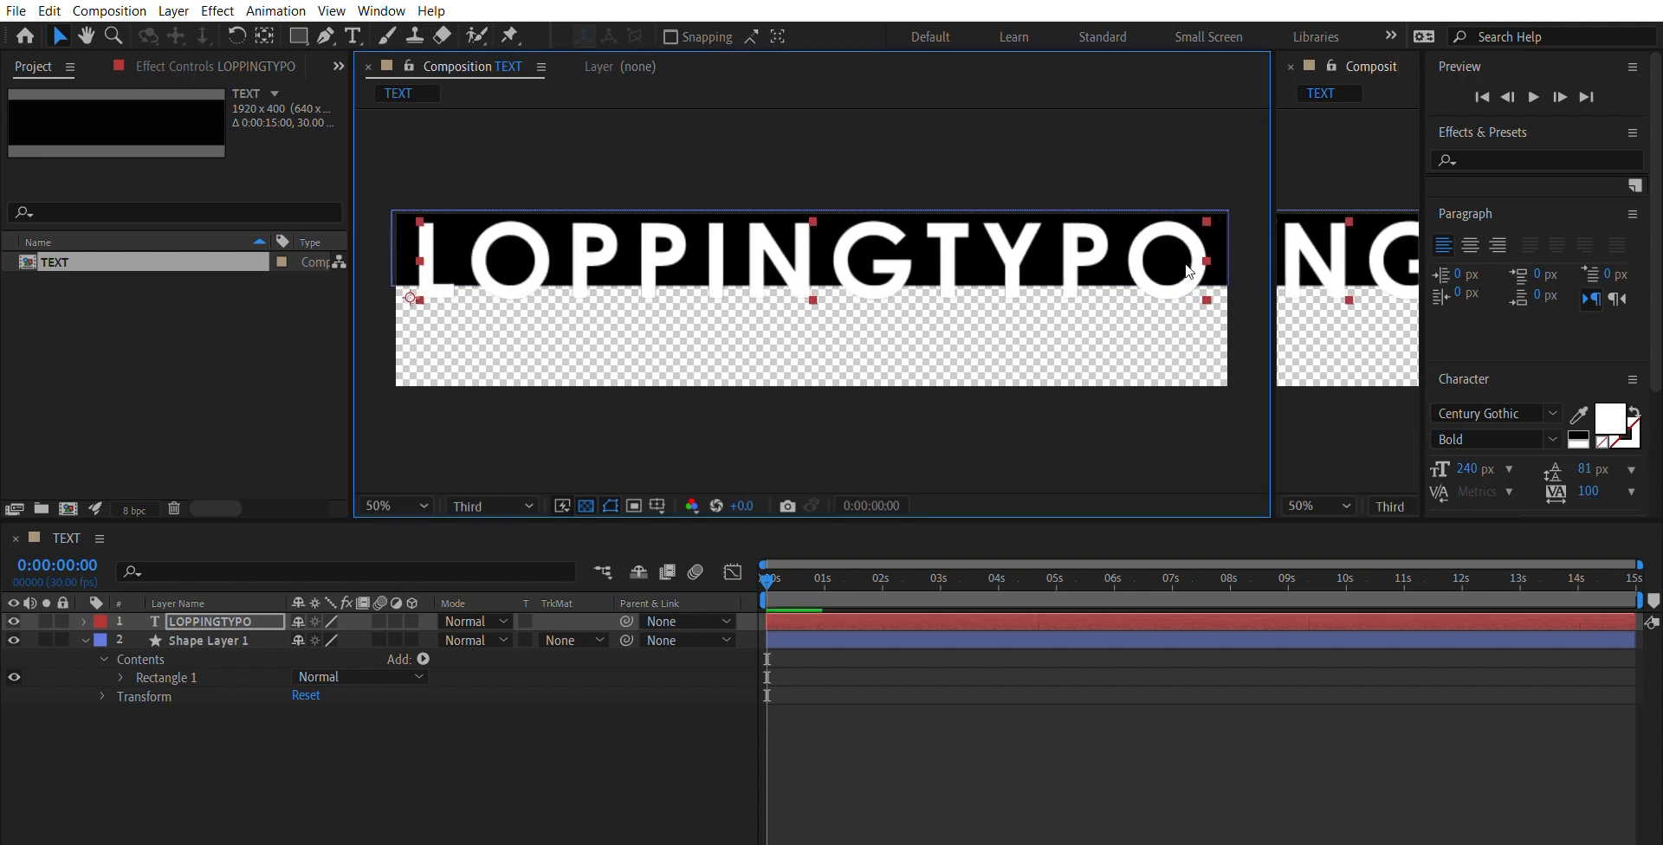
- Increase the height of the black rectangle and move it down so it covers the full height of the letters
left_click(708, 299)
left_click(732, 272)
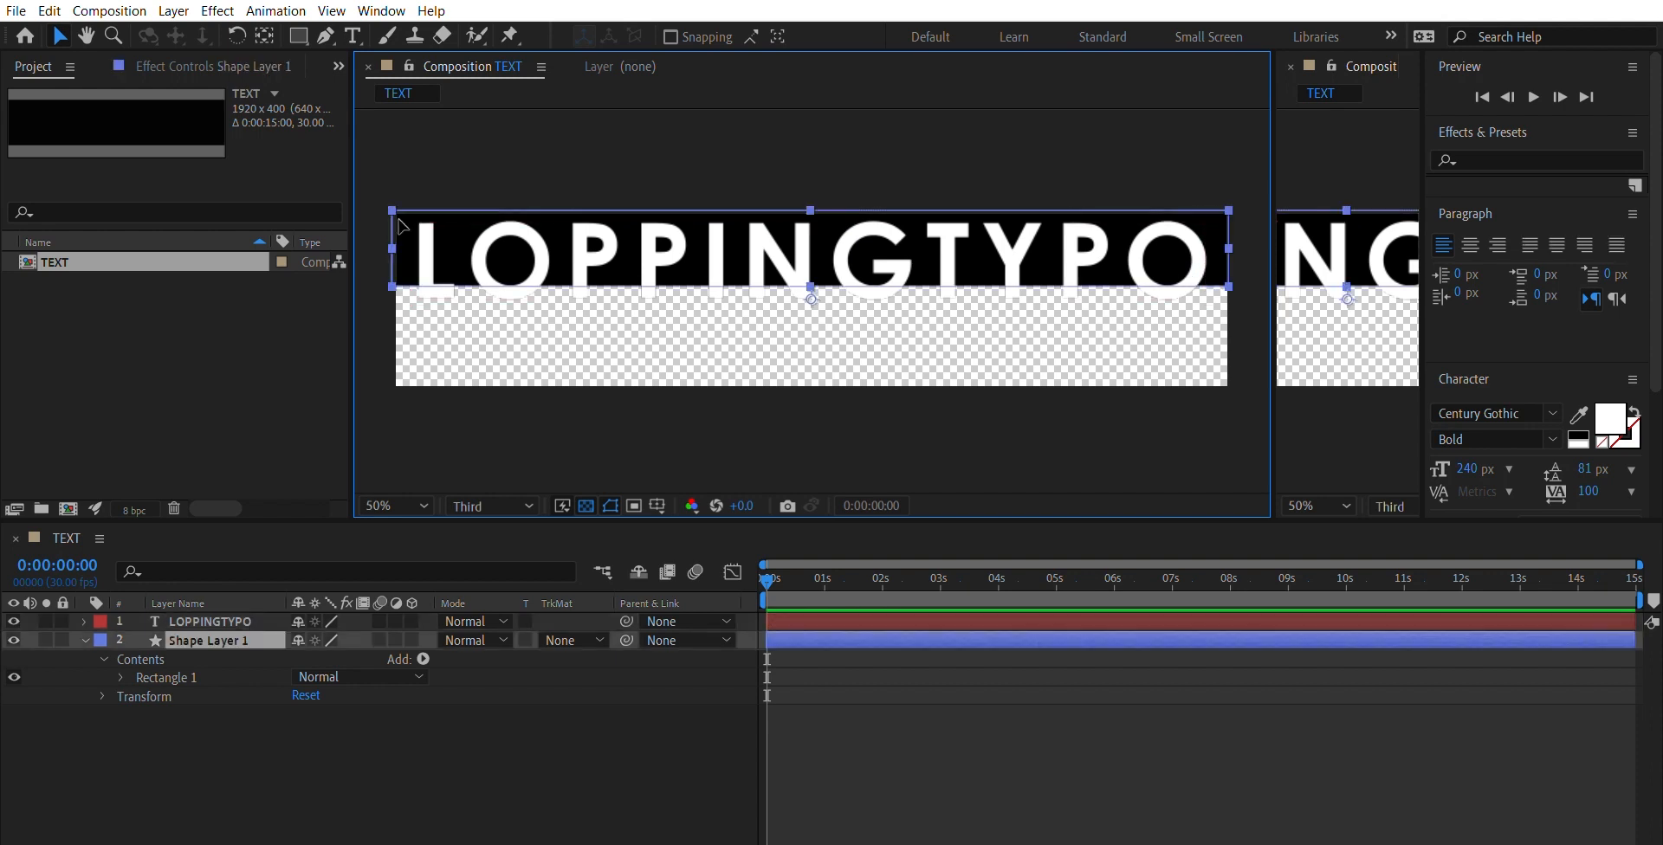
left_click_drag(813, 267, 812, 273)
key("ctrl+z")
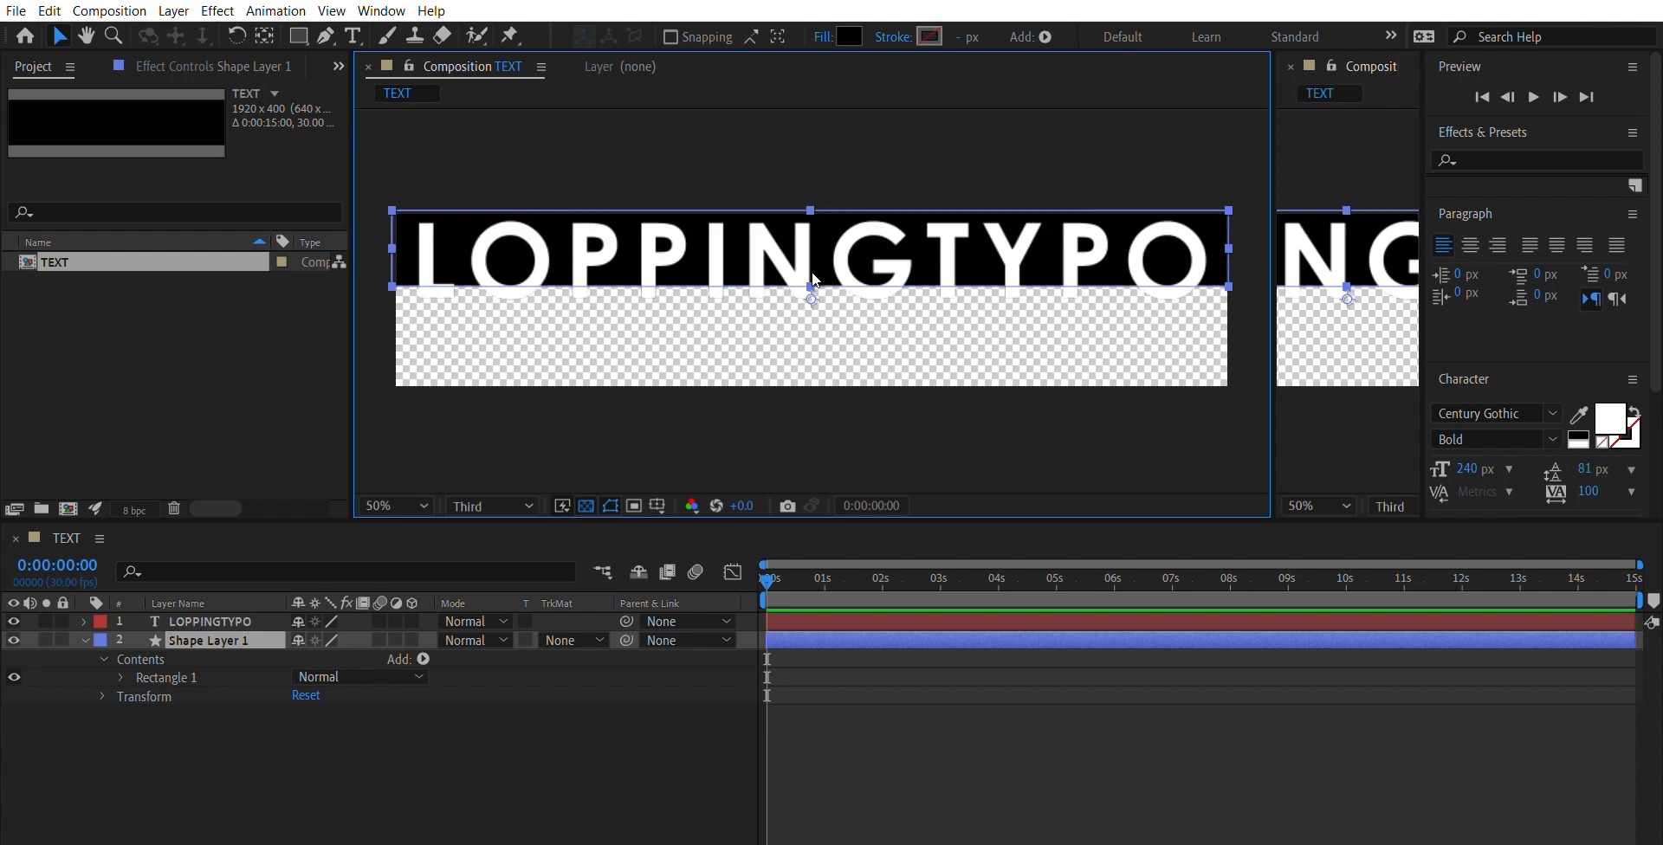
key("ctrl+z")
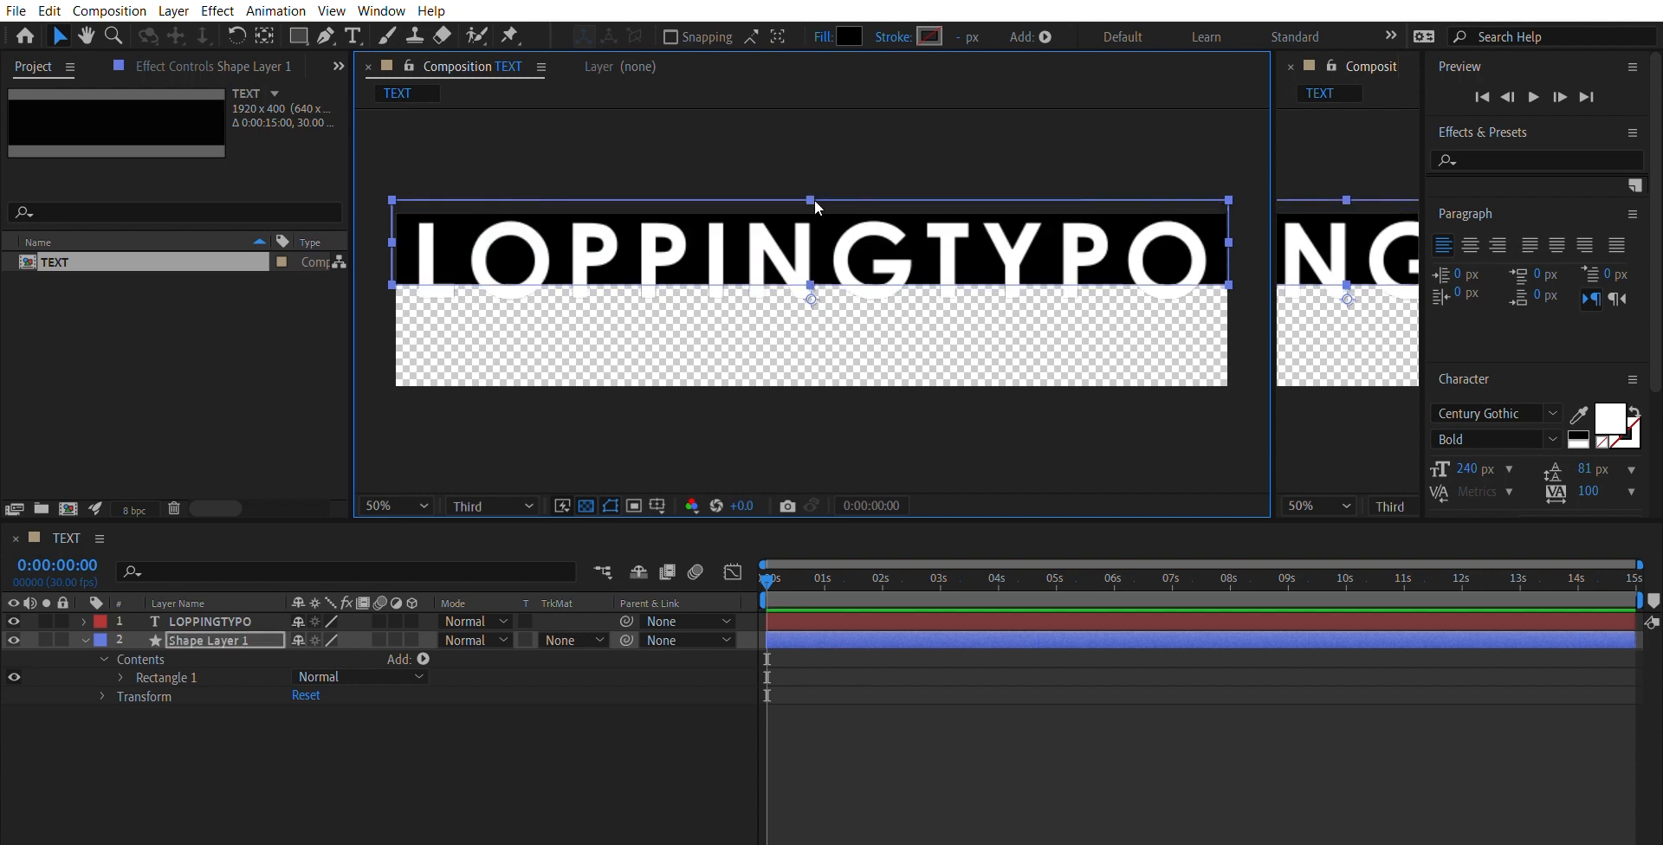
left_click_drag(816, 200, 819, 220)
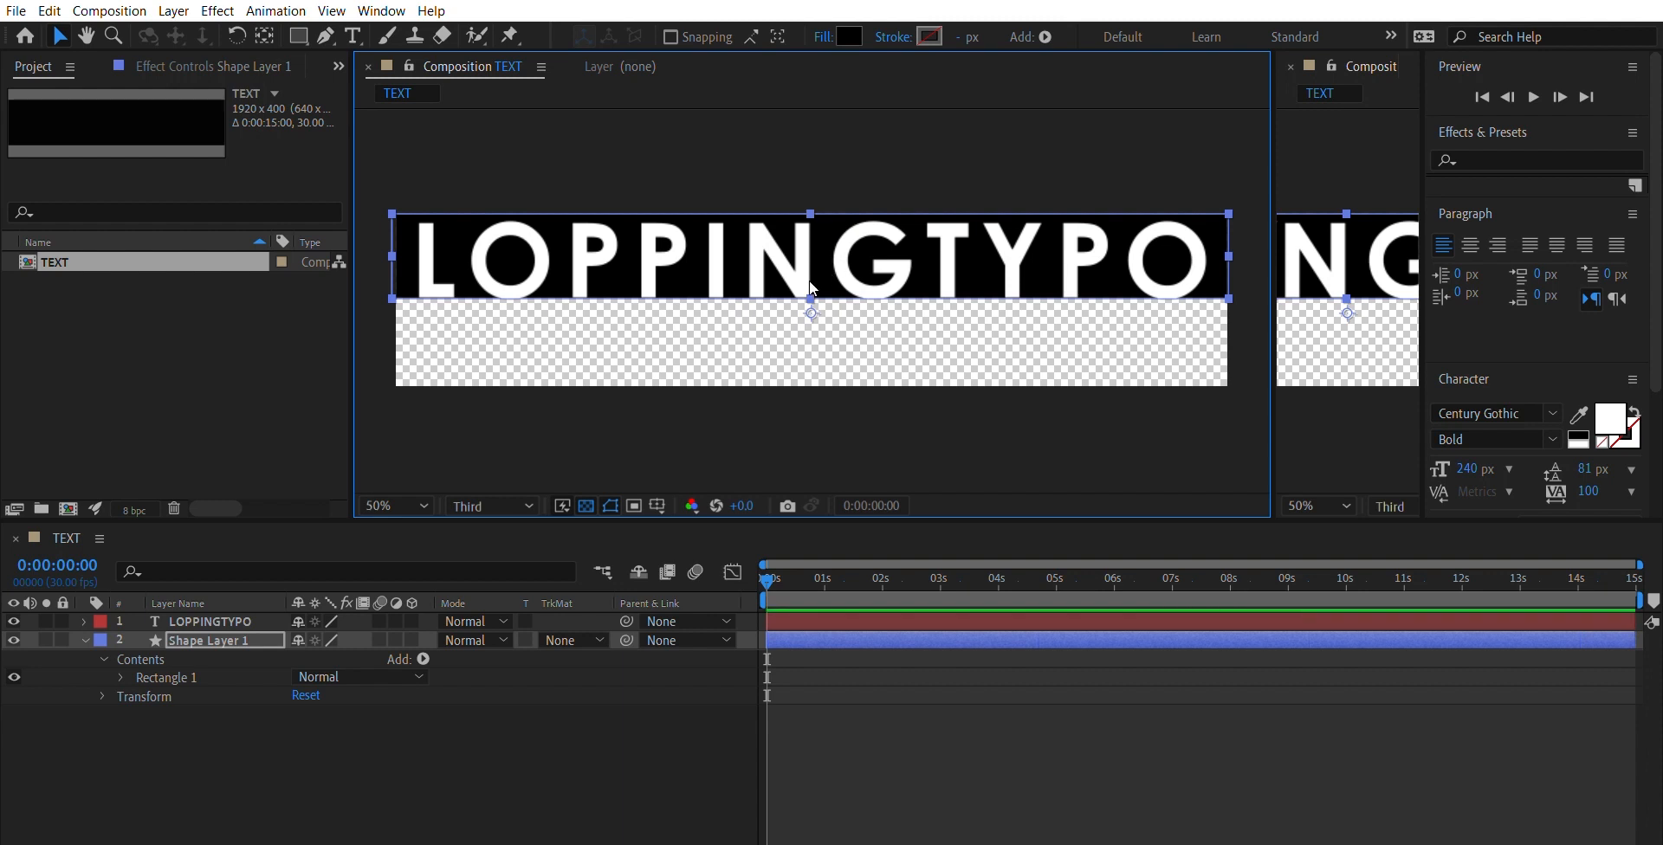
left_click(810, 187)
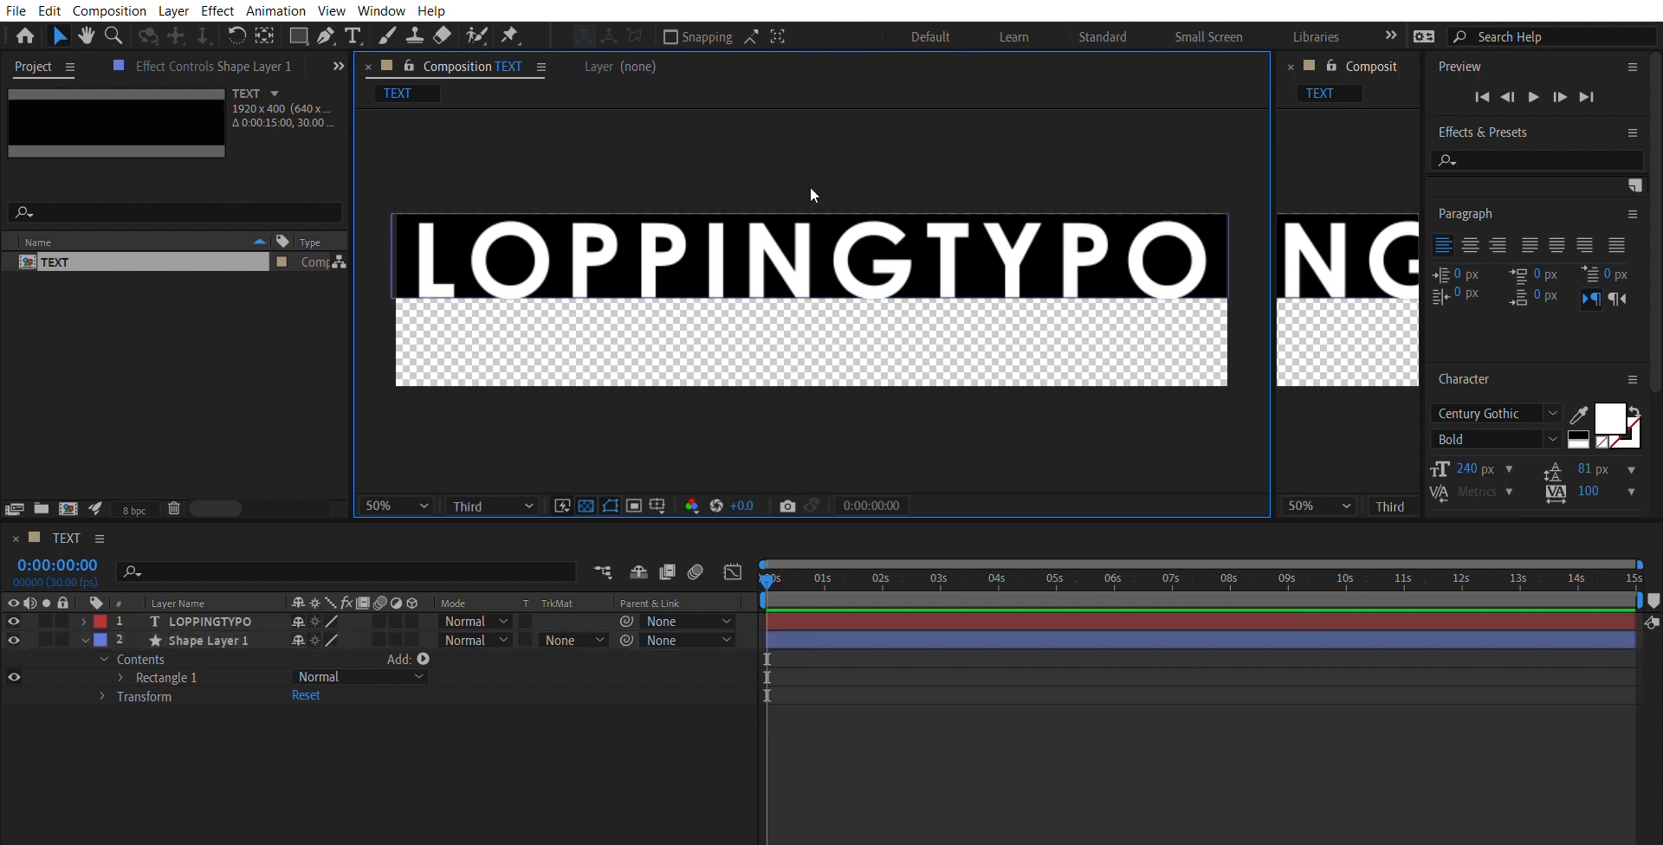
- Make the black rectangle slightly taller and nudge it vertically to leave even margins above and below the letters
left_click(810, 196)
left_click_drag(811, 191, 823, 210)
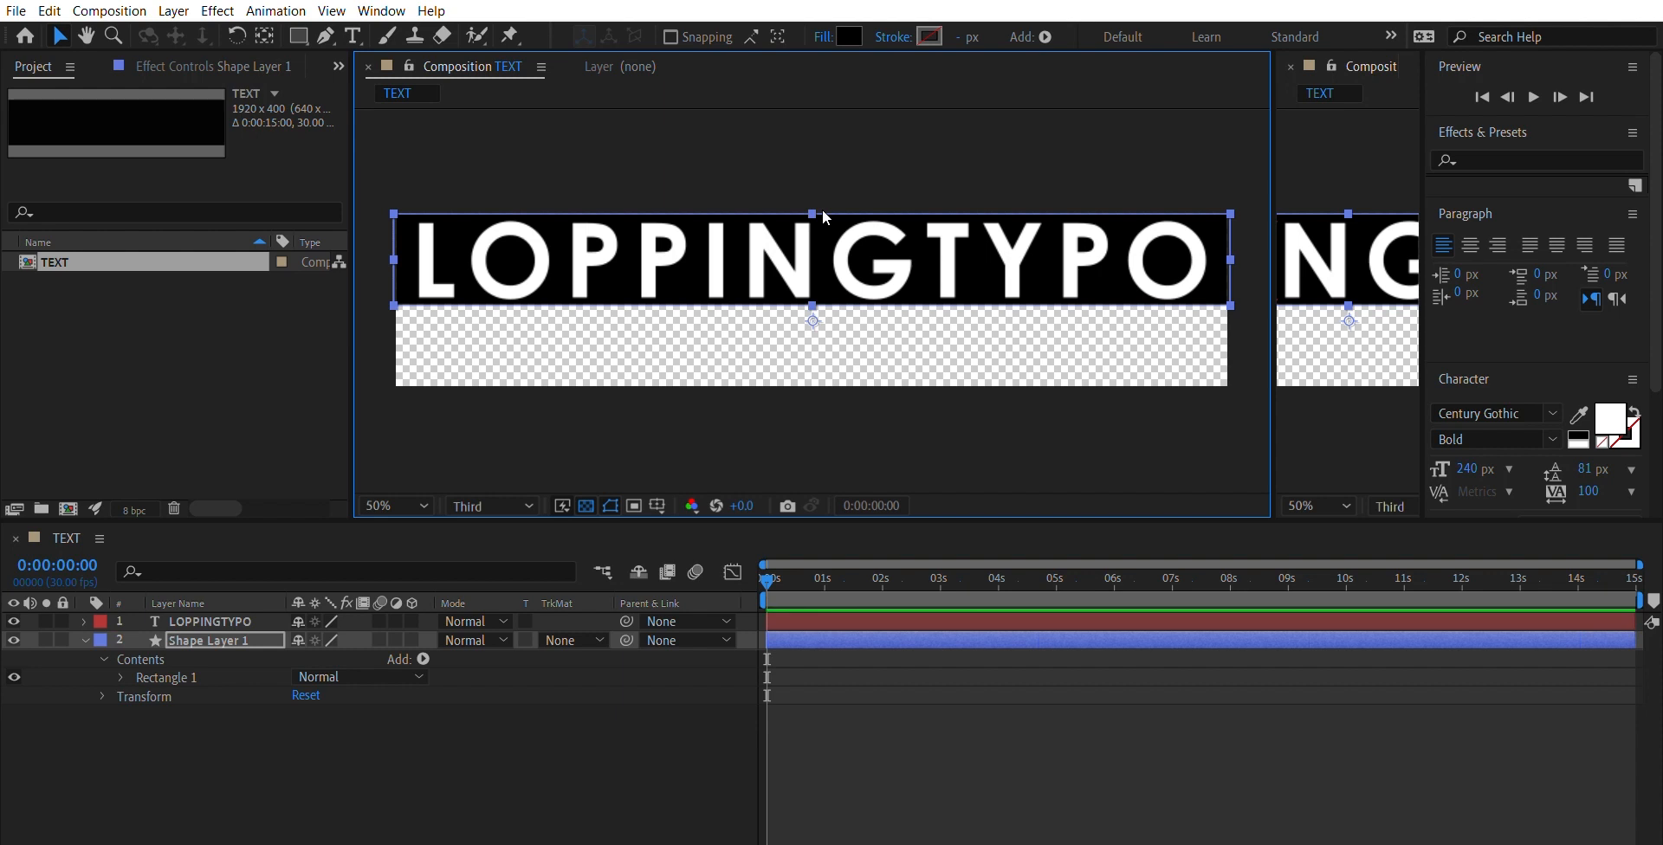
key("Down")
key("Up")
key("Up")
key("Up")
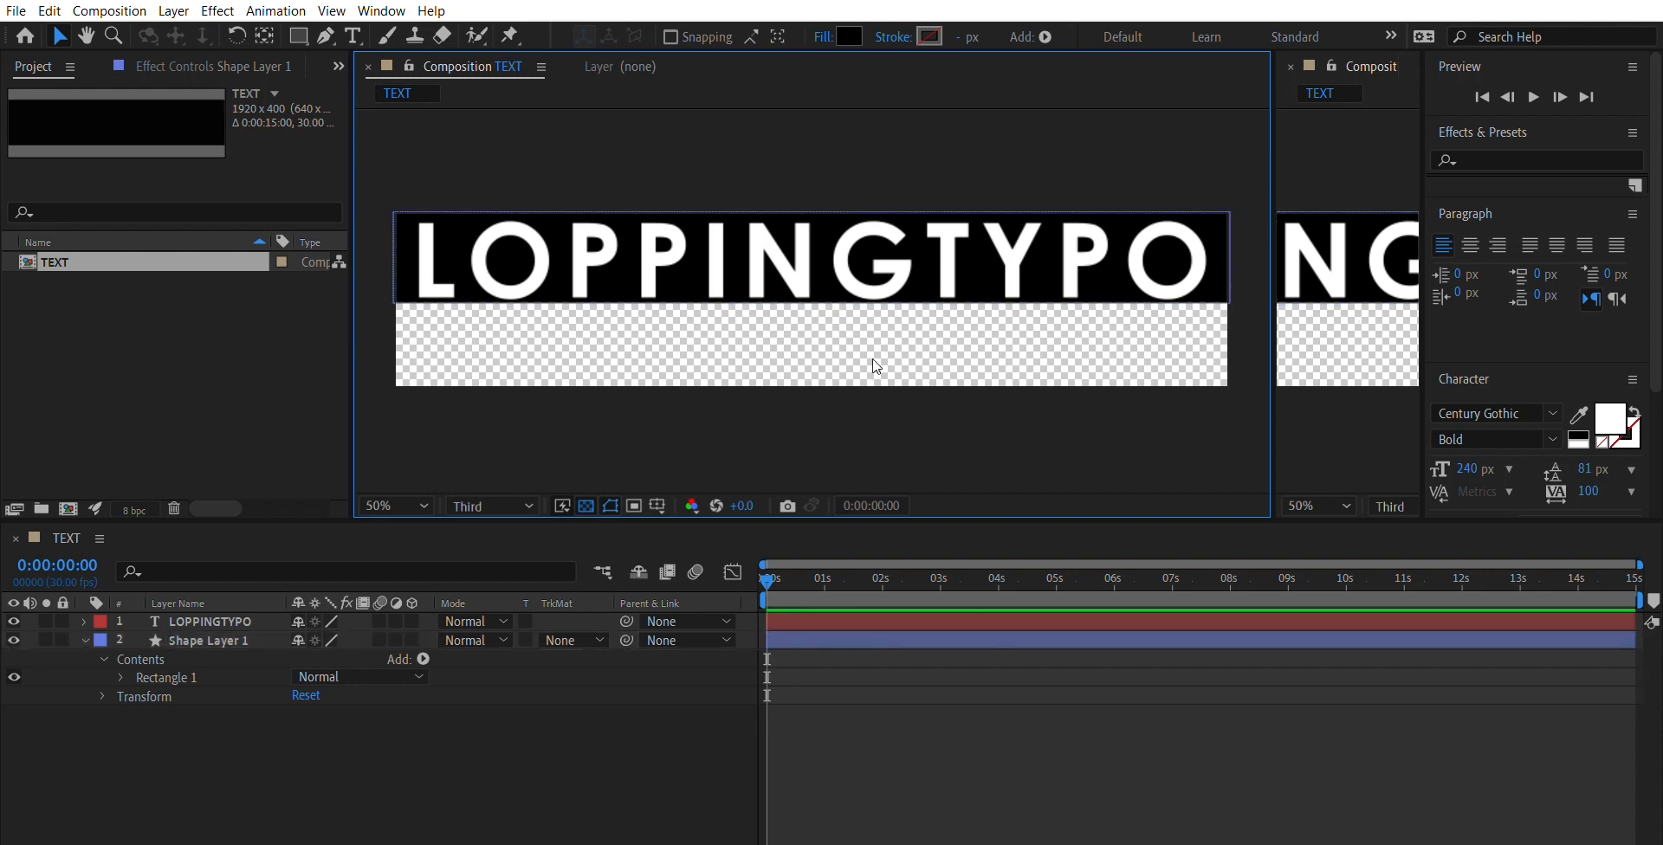
- Nudge the text and the black rectangle vertically to centre the letters on the bar near the composition's upper edge
left_click(885, 236)
key("Up")
key("Up")
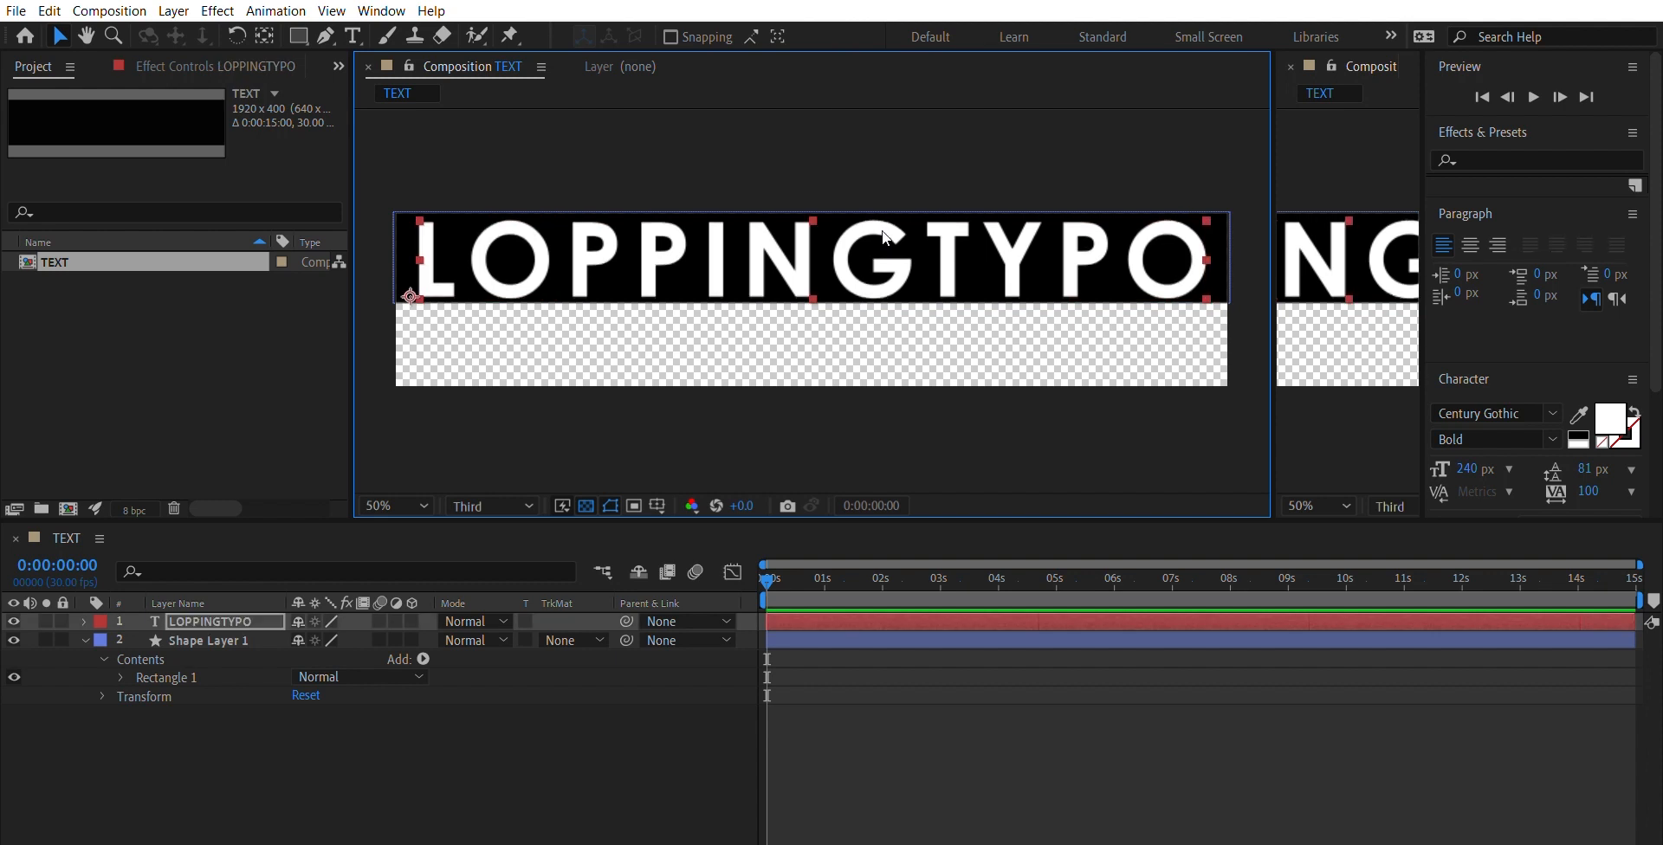
key("ctrl+Down")
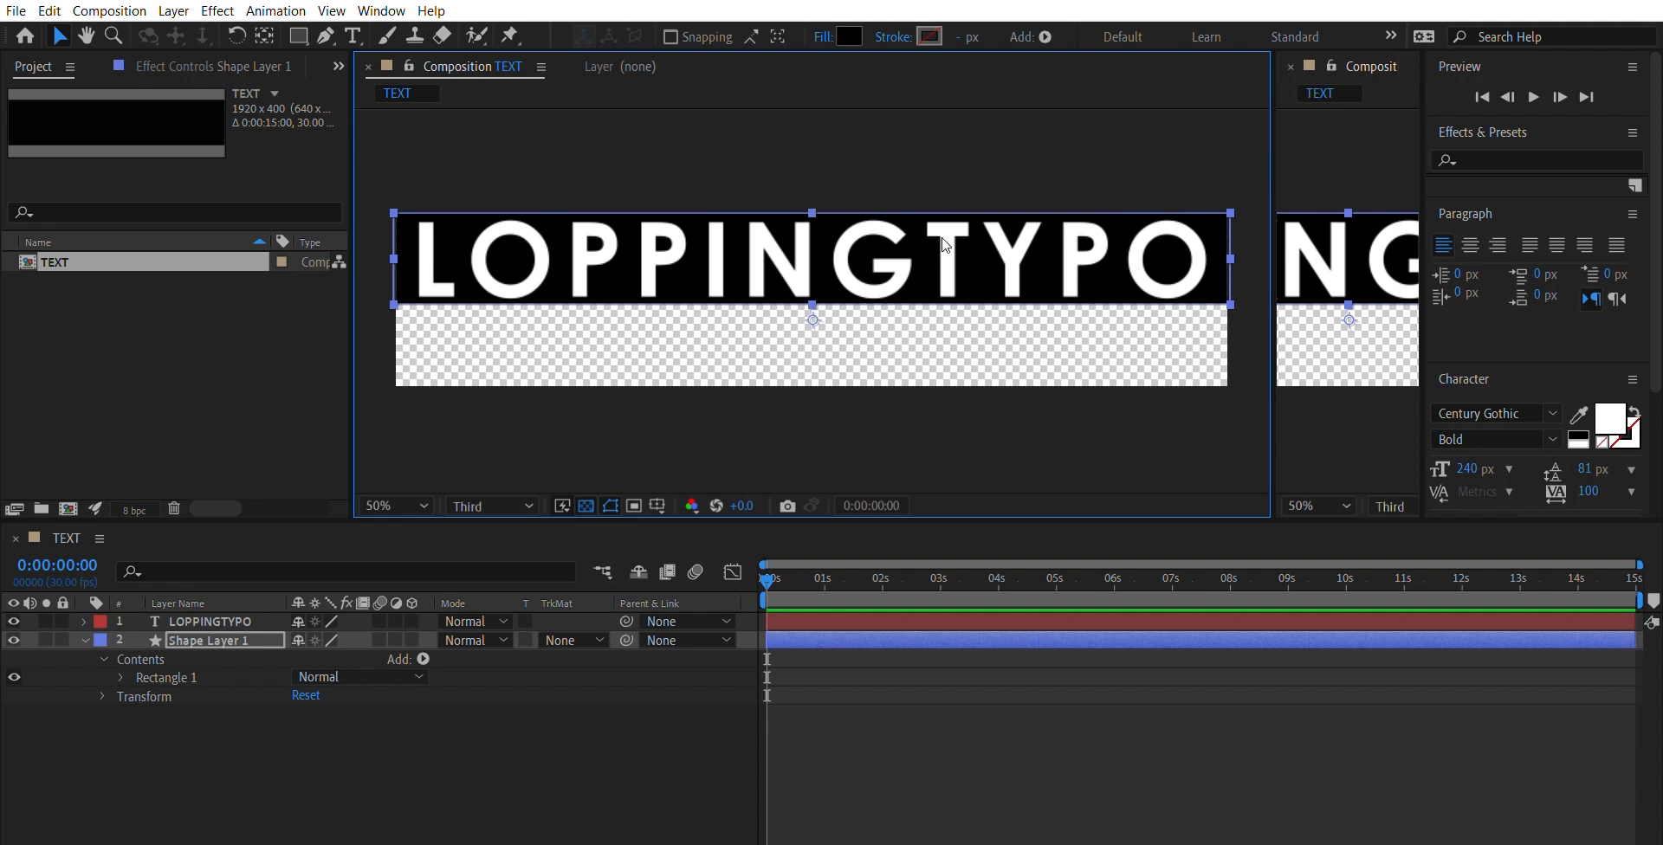
left_click(930, 324)
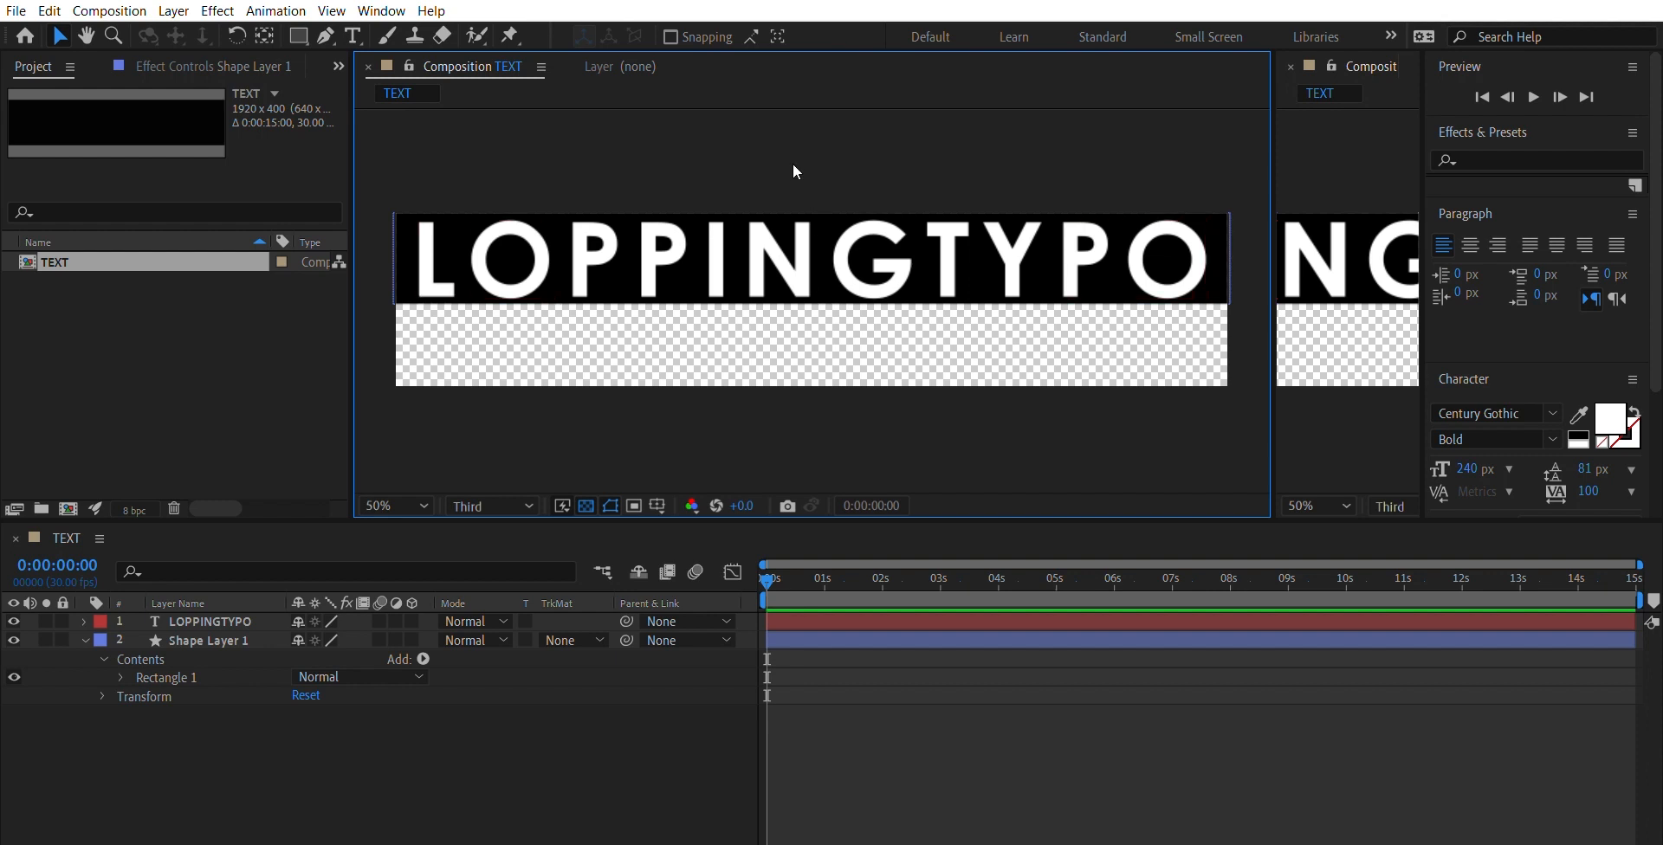
left_click_drag(793, 163, 837, 264)
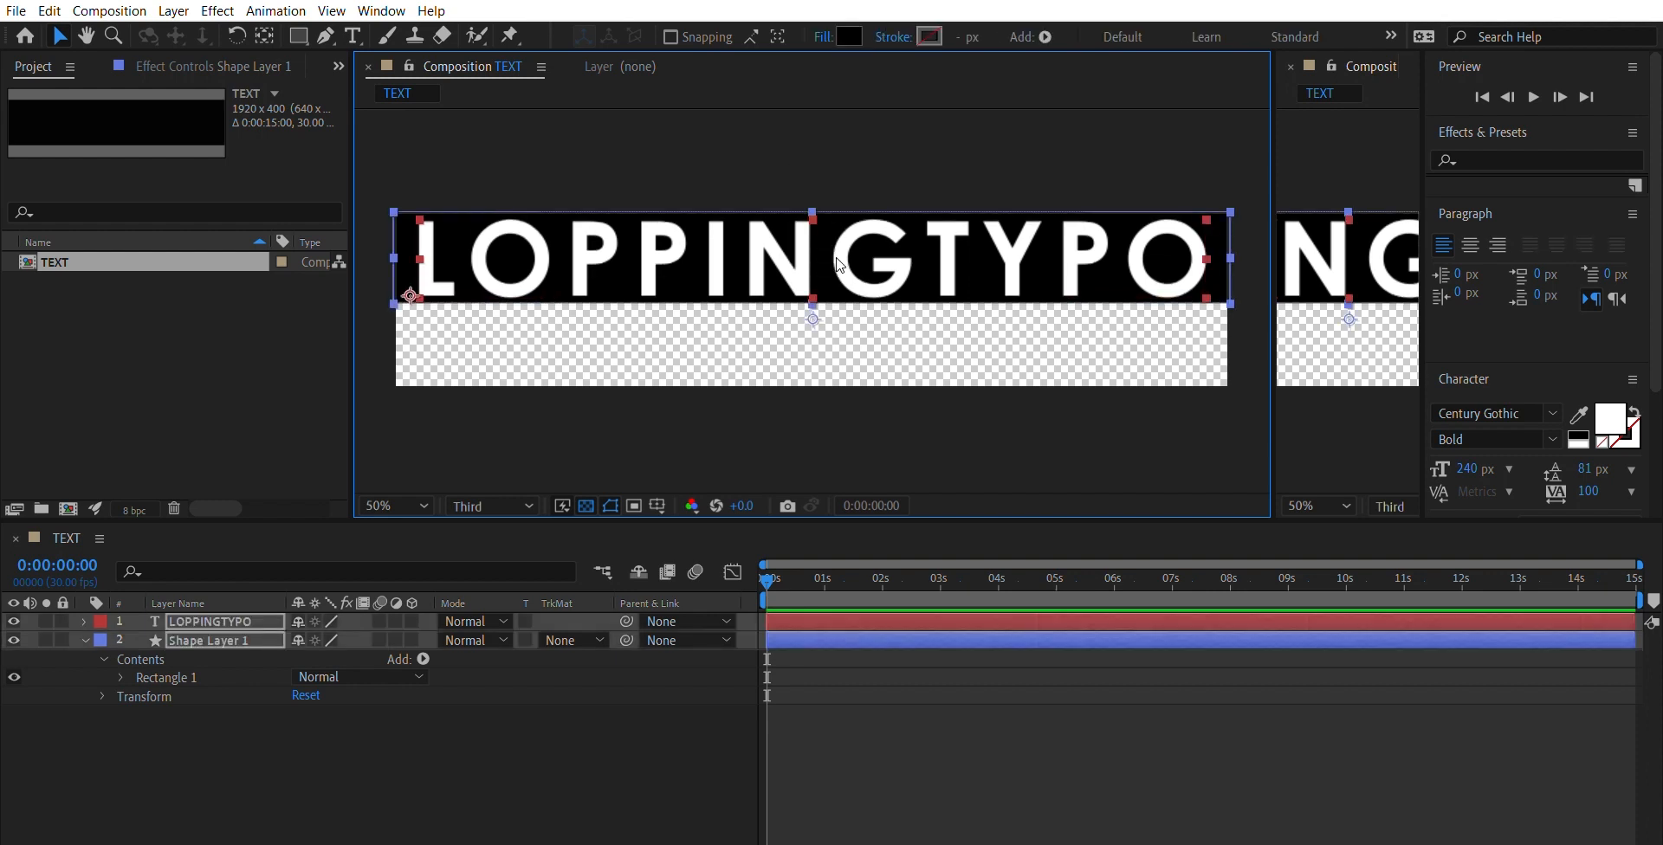
left_click(872, 310)
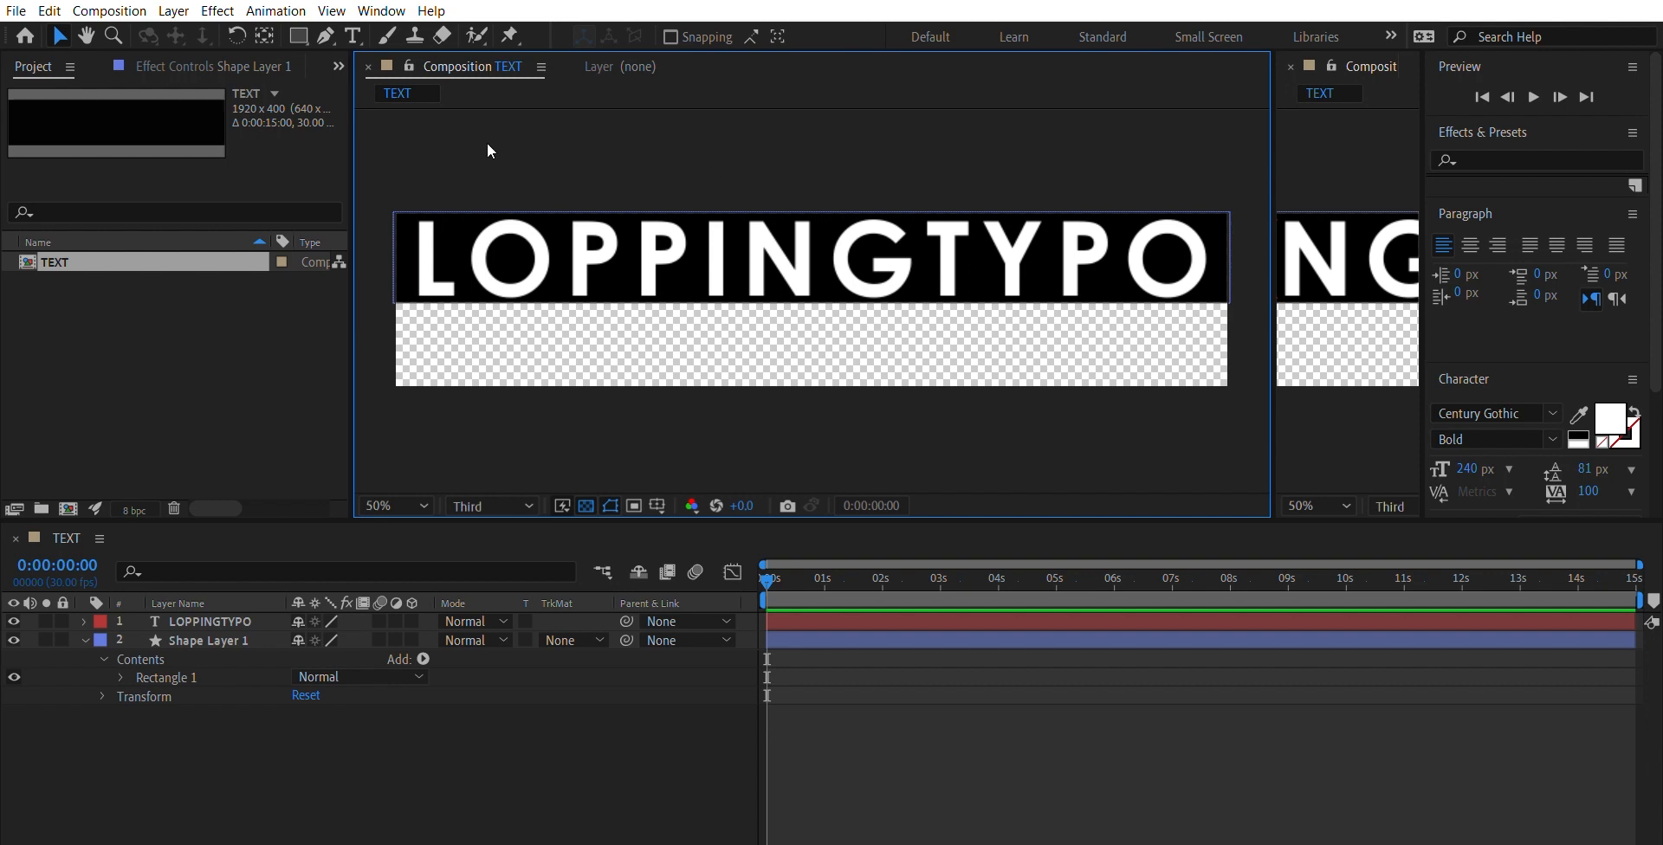
- Duplicate the LOPPINGTYPO text and its black rectangle together and place the copies directly beneath the originals
left_click(505, 224)
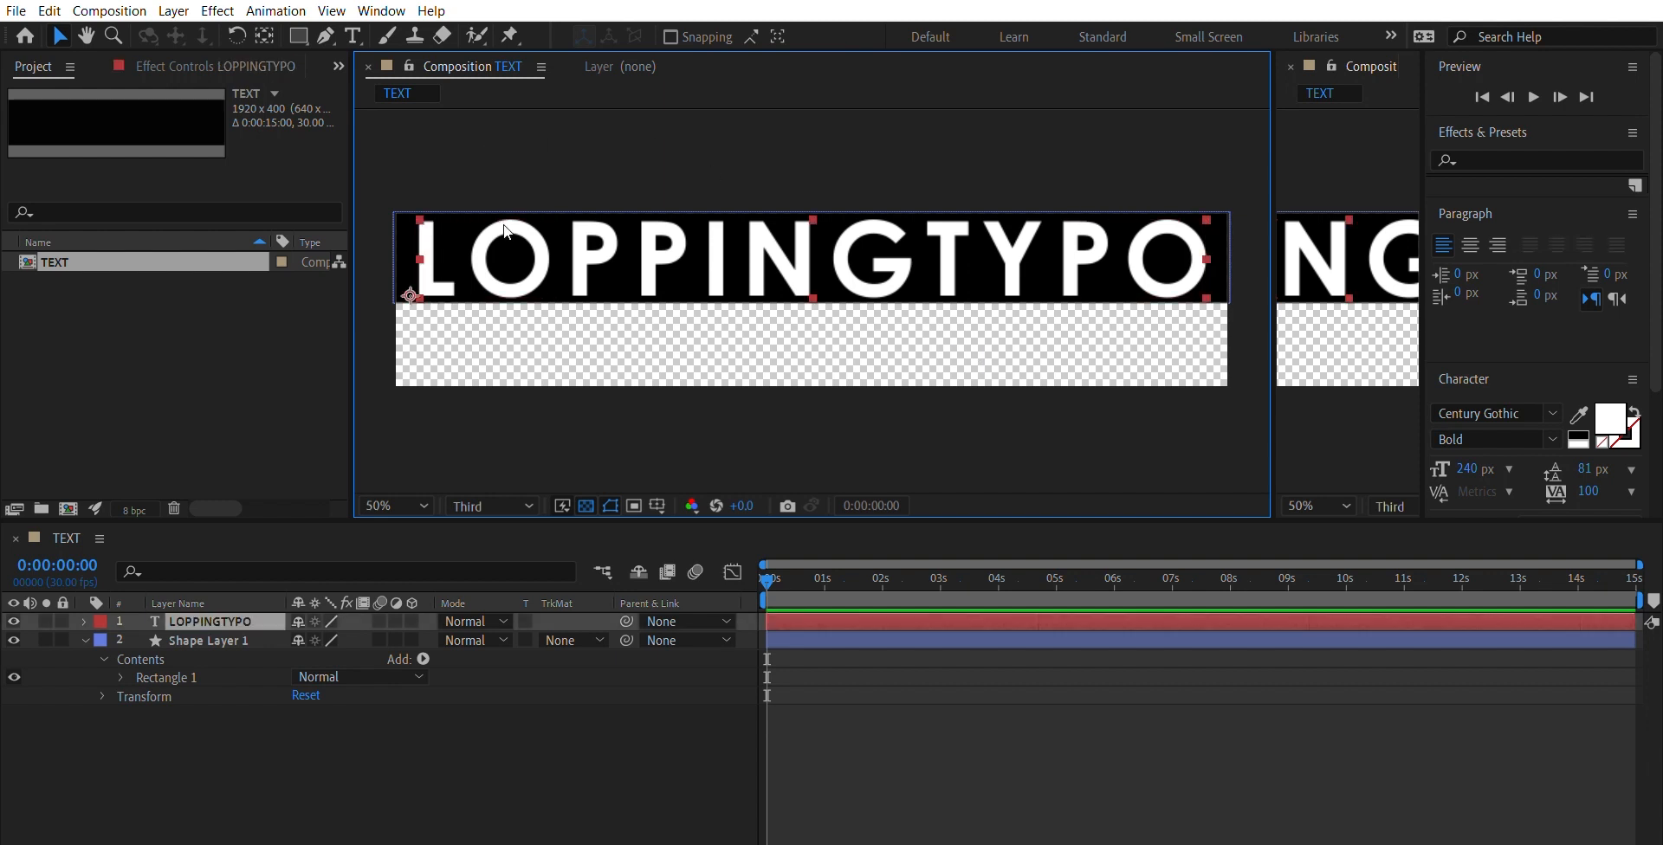
key("Return")
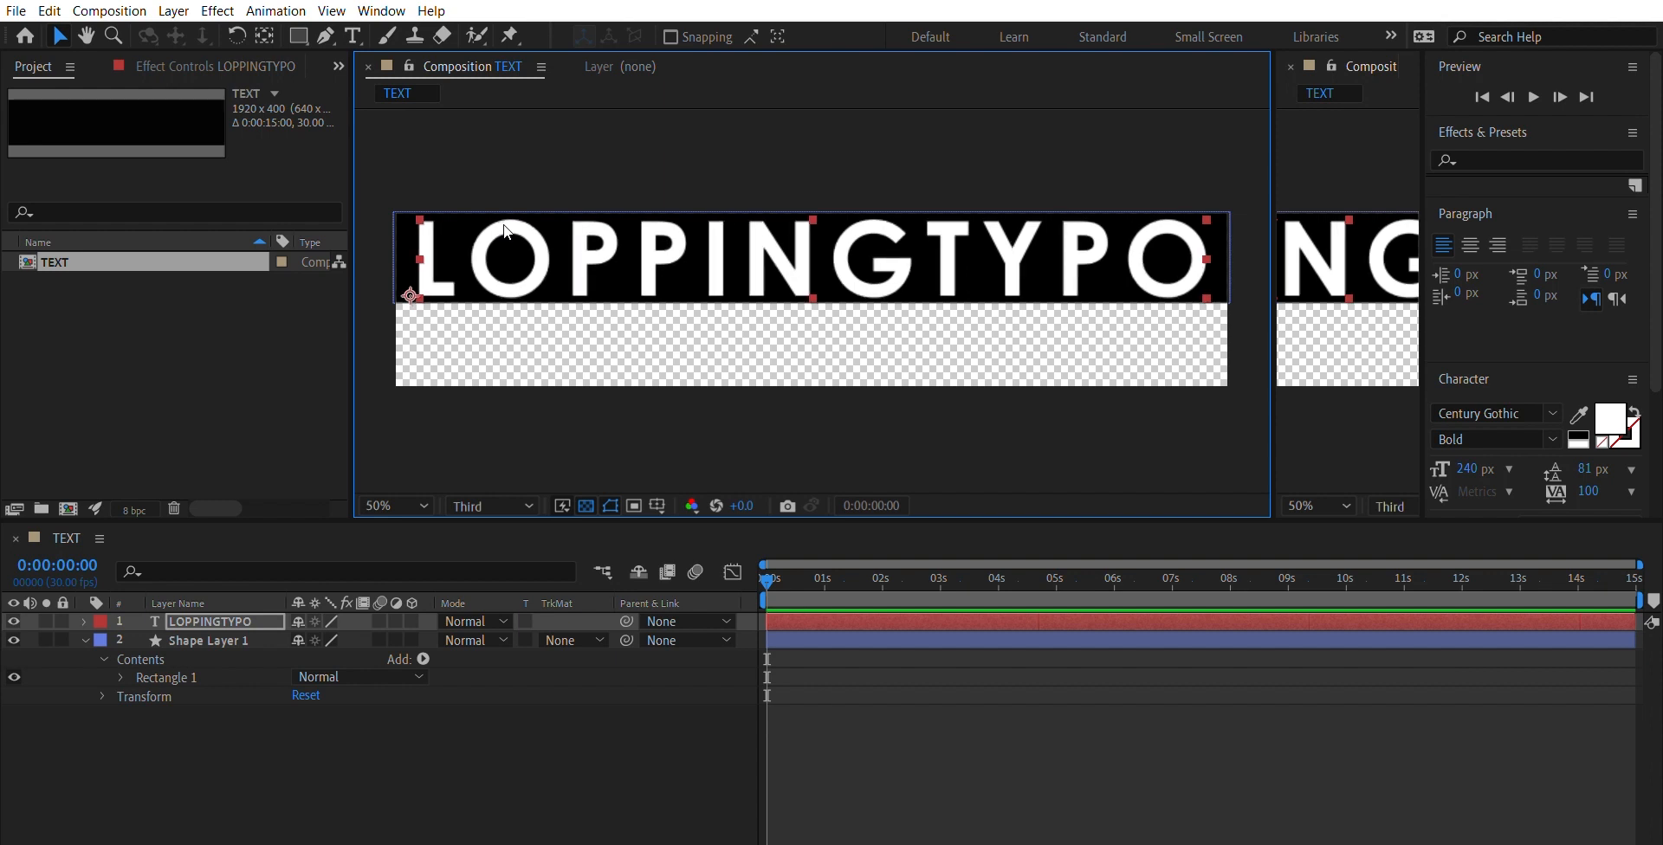
left_click(601, 148)
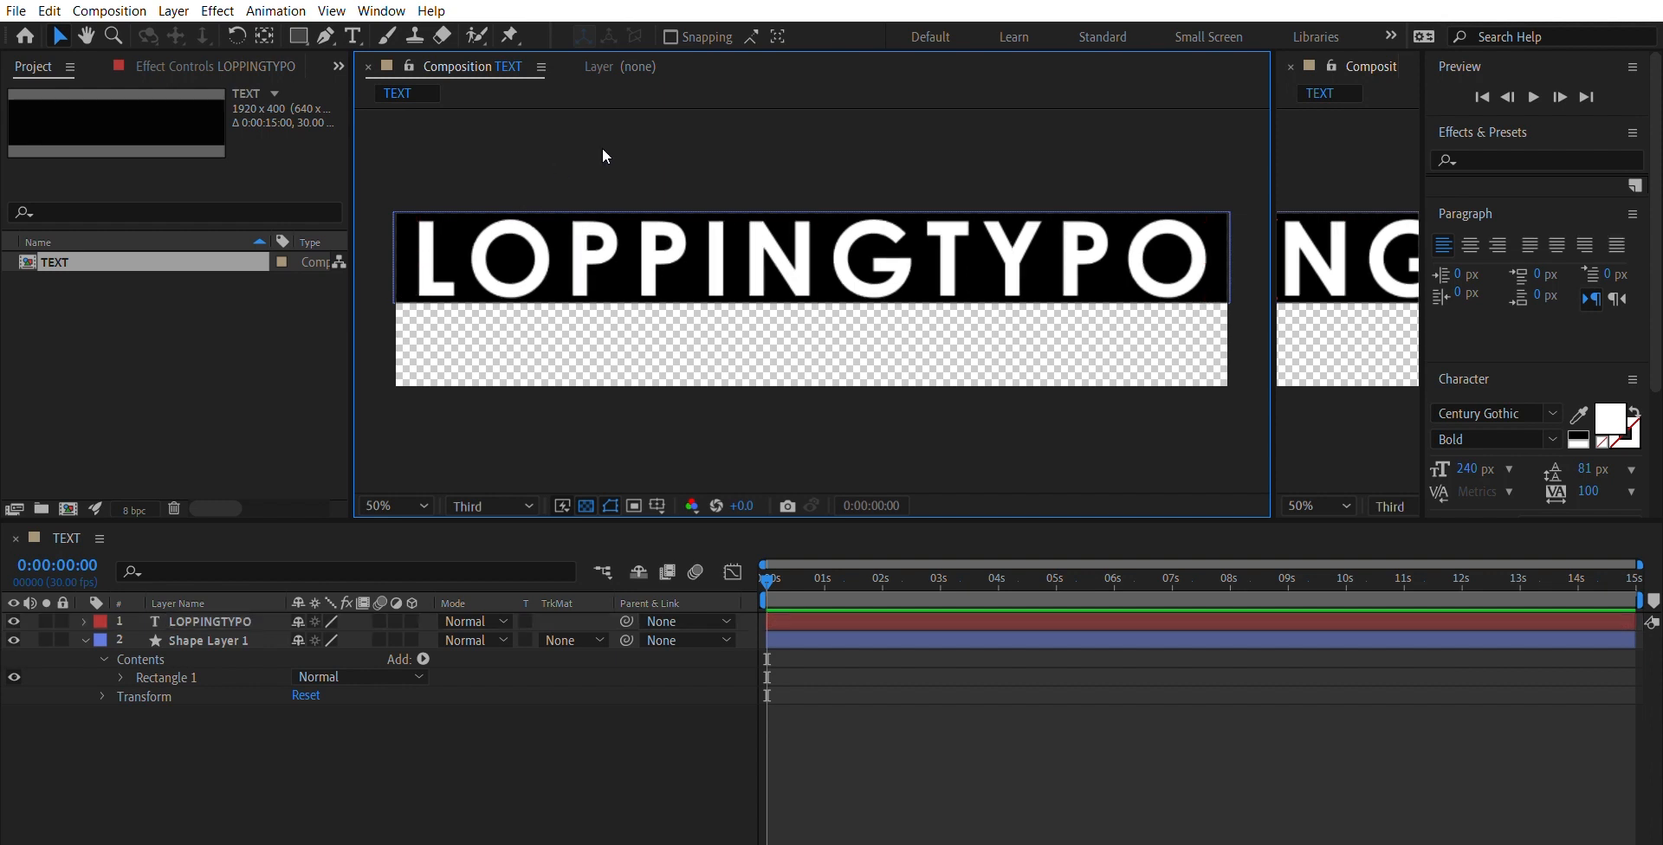
left_click_drag(601, 166, 912, 353)
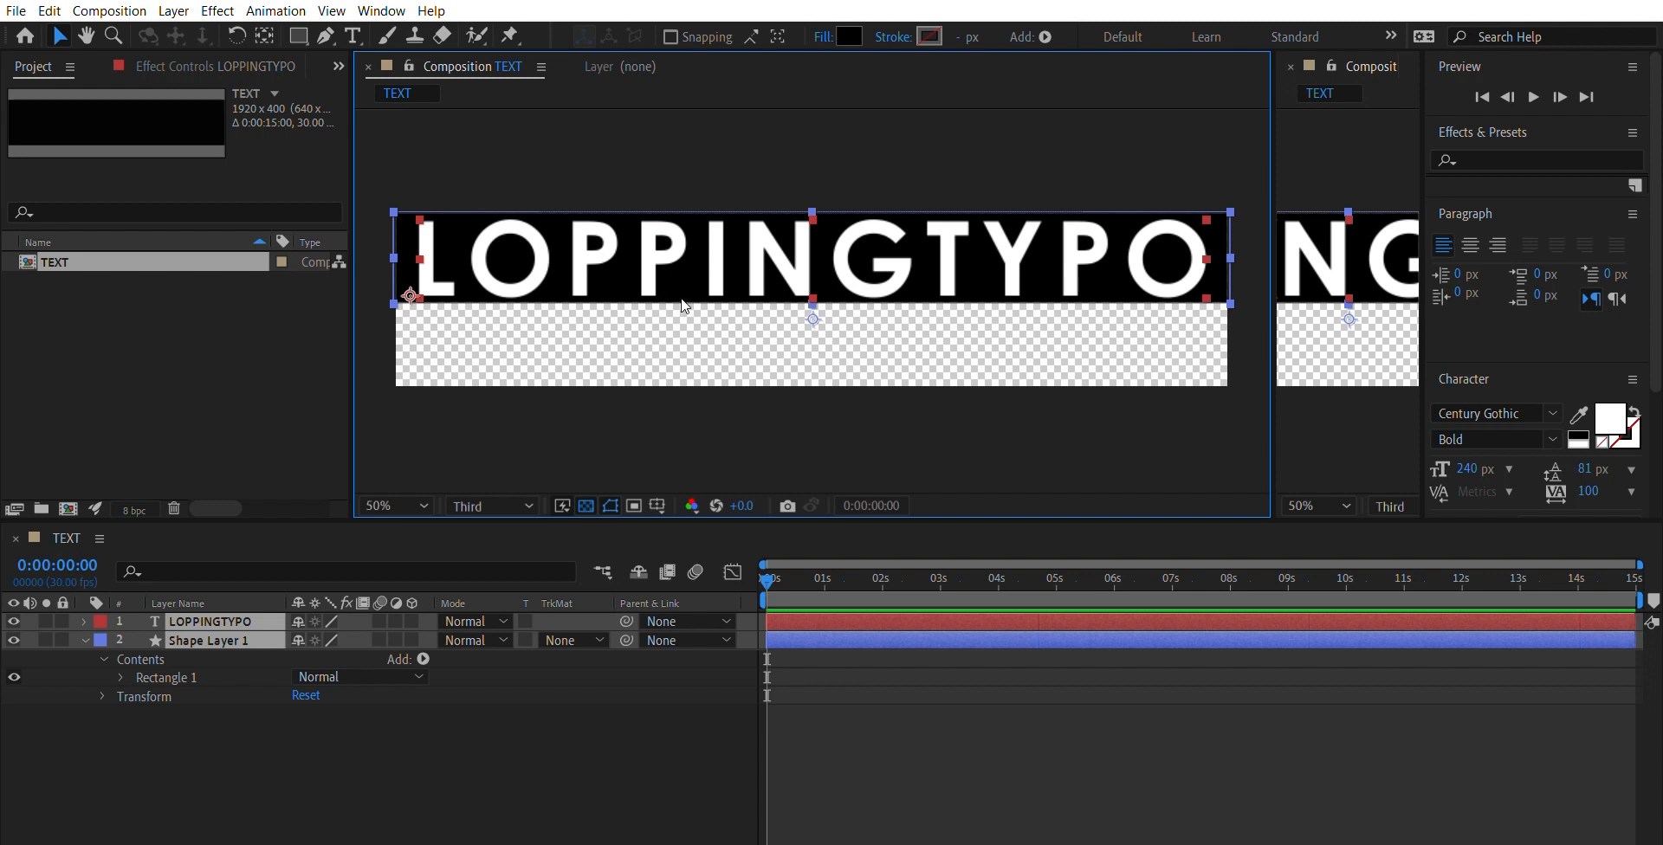
key("ctrl+d")
left_click_drag(719, 258, 719, 334)
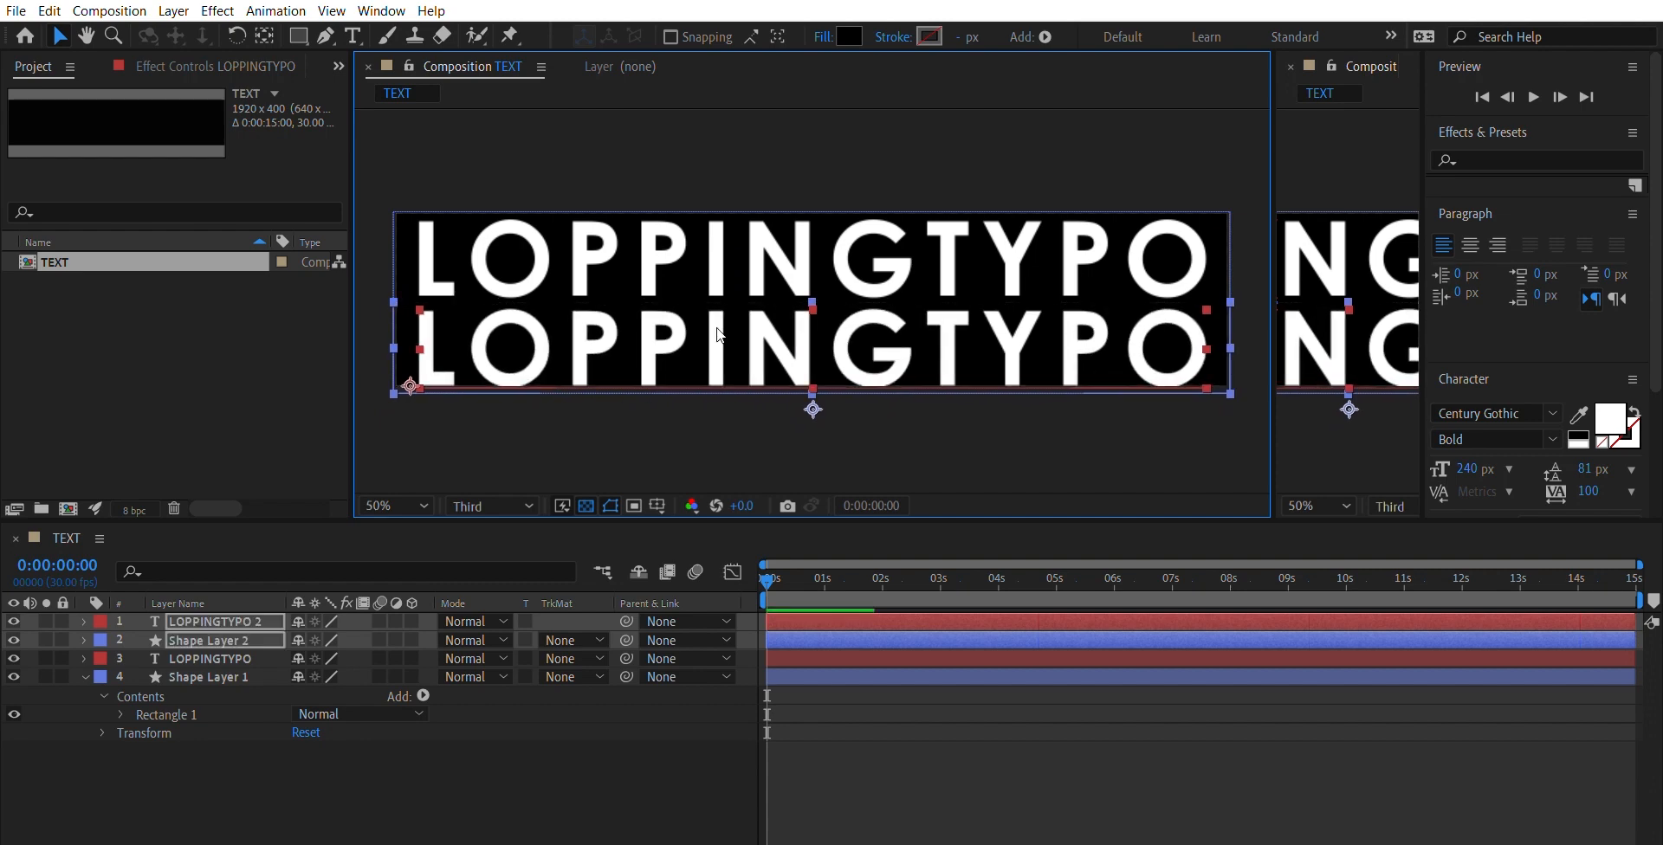
key("Right")
left_click(769, 411)
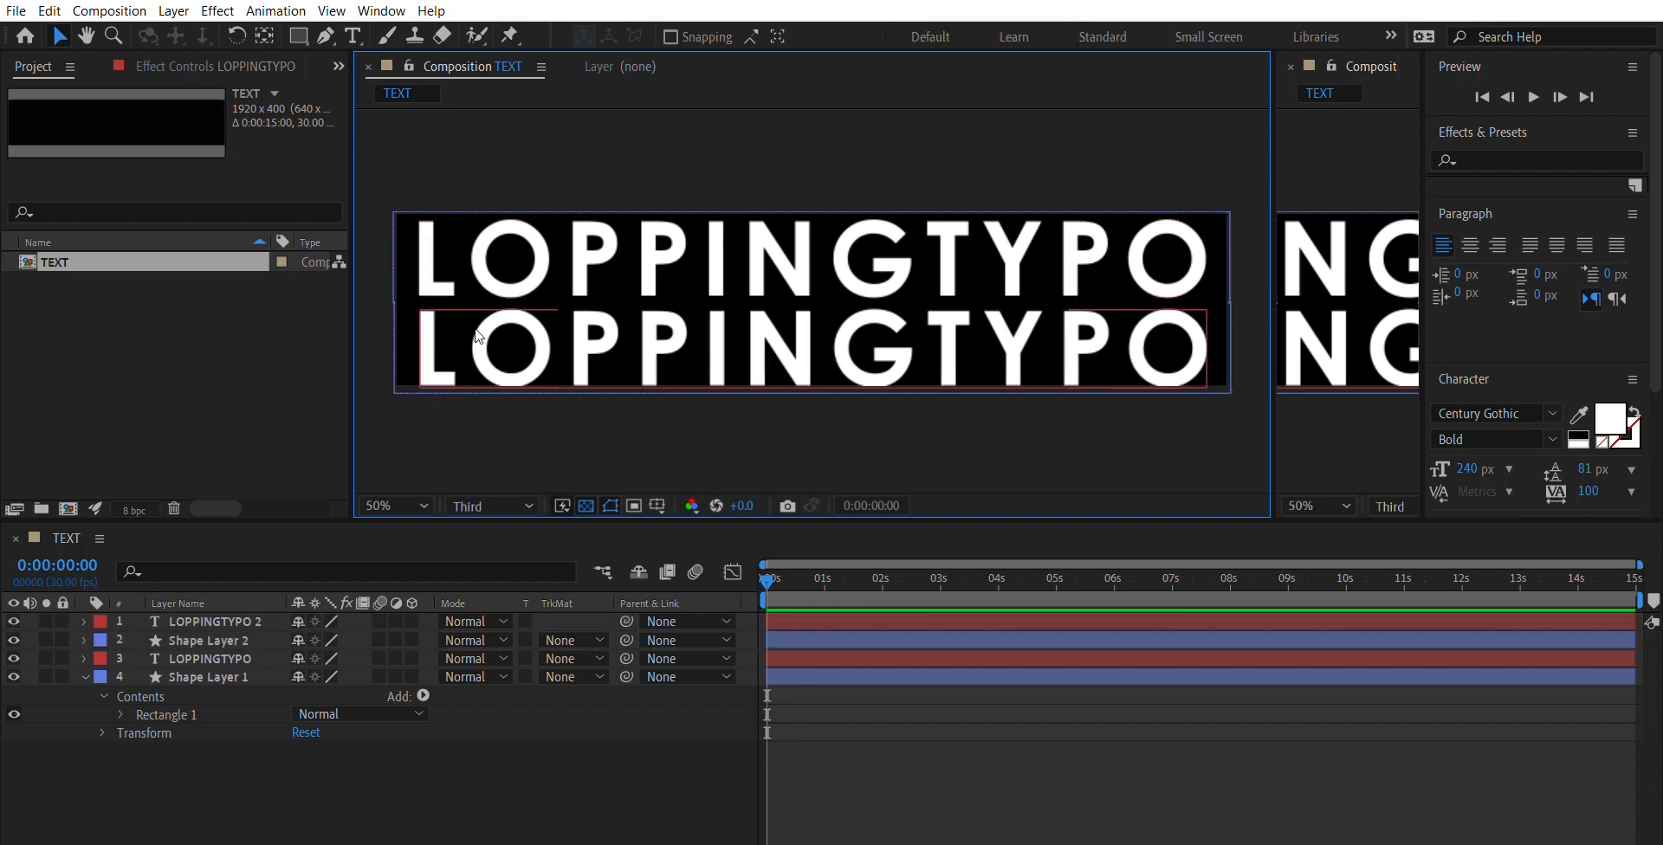
key("ctrl+z")
left_click(574, 413)
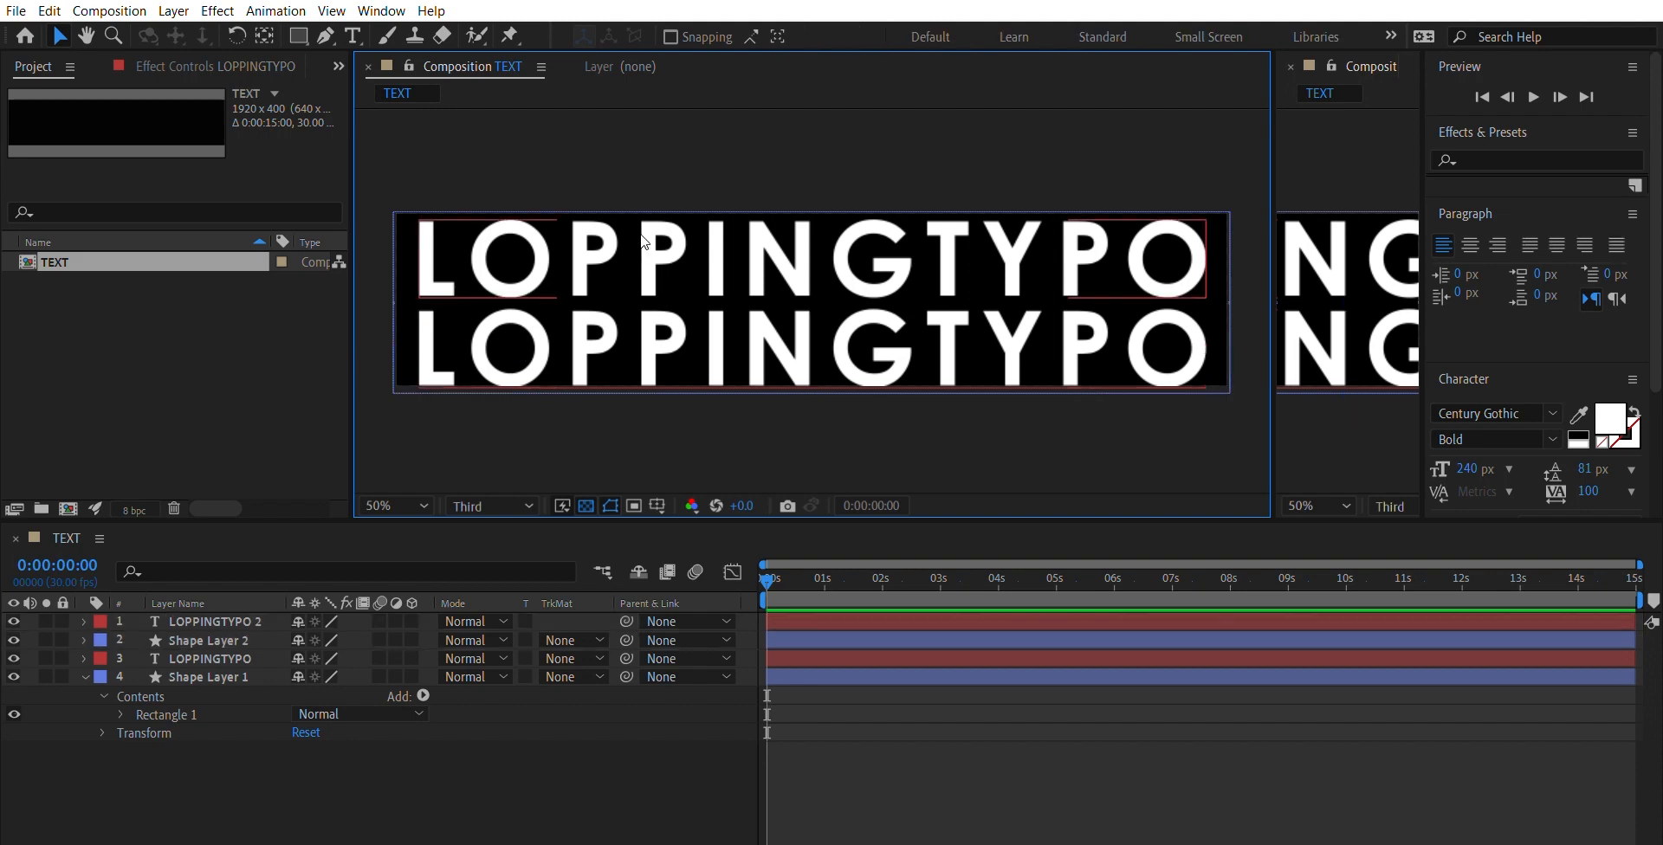
- Change the fill colour of the lower LOPPINGTYPO text to black
left_click(646, 322)
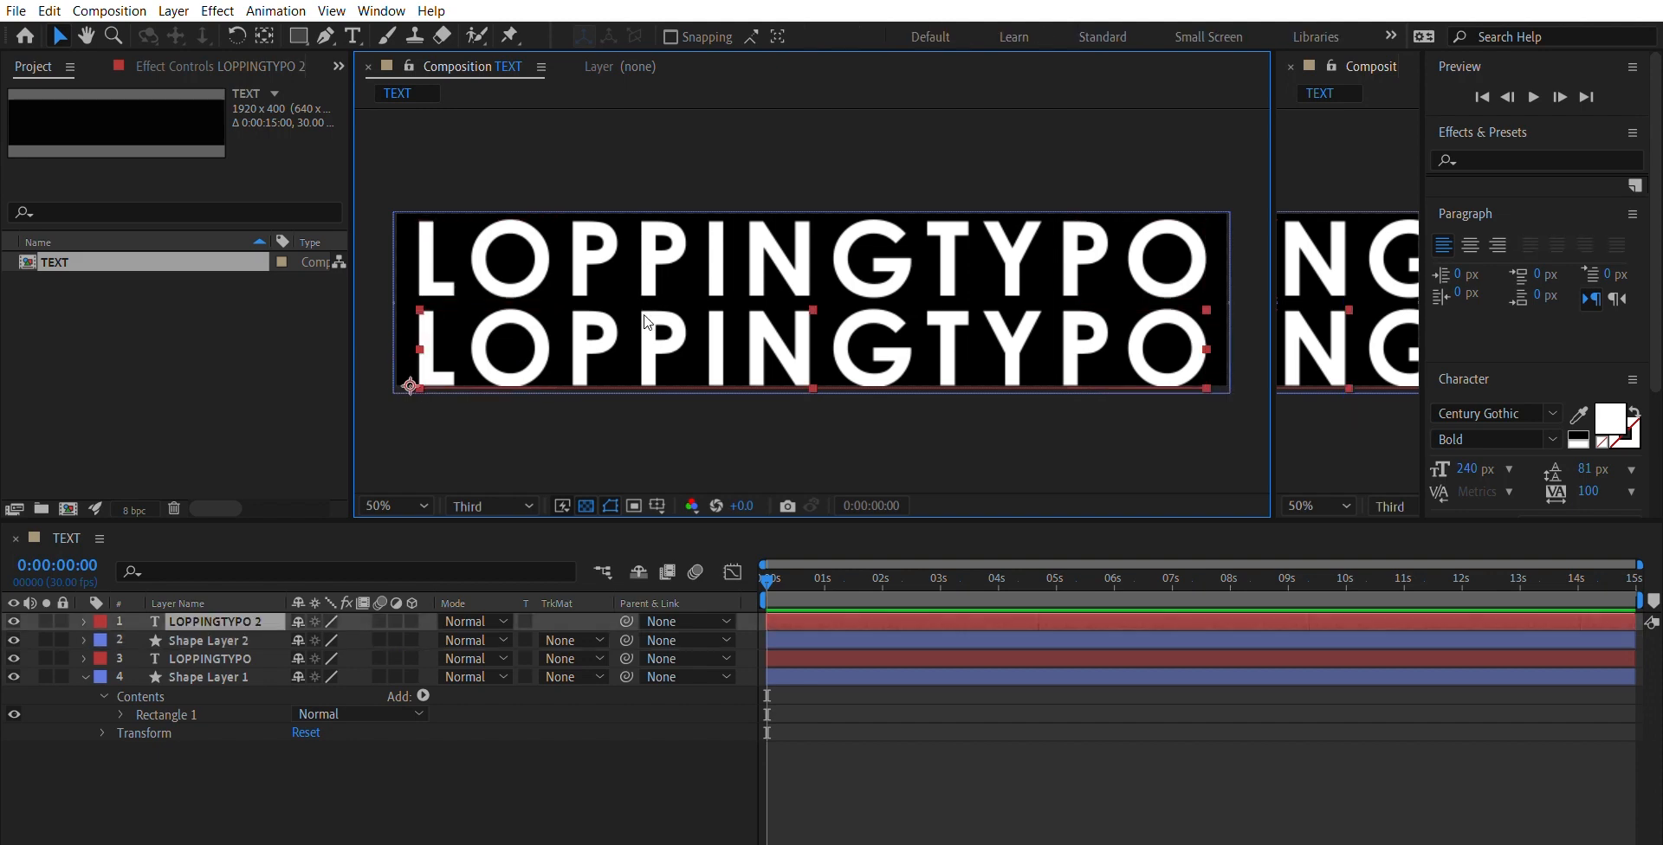
left_click(1614, 411)
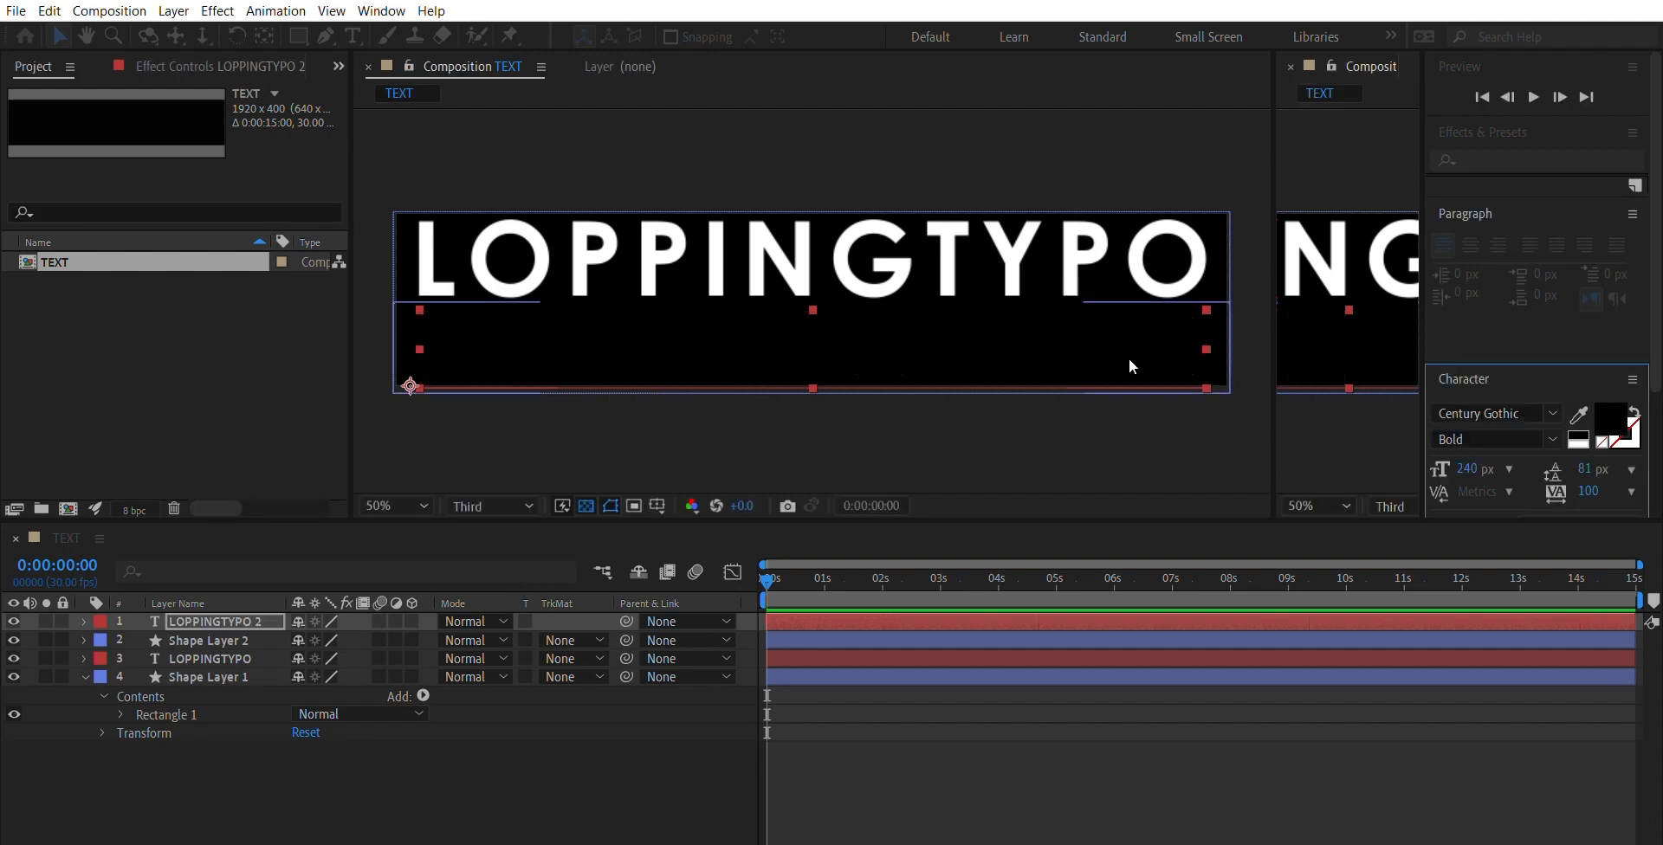
left_click(1194, 466)
- Change the fill colour of the lower rectangle, Shape Layer 2, to white and deselect it
left_click(403, 357)
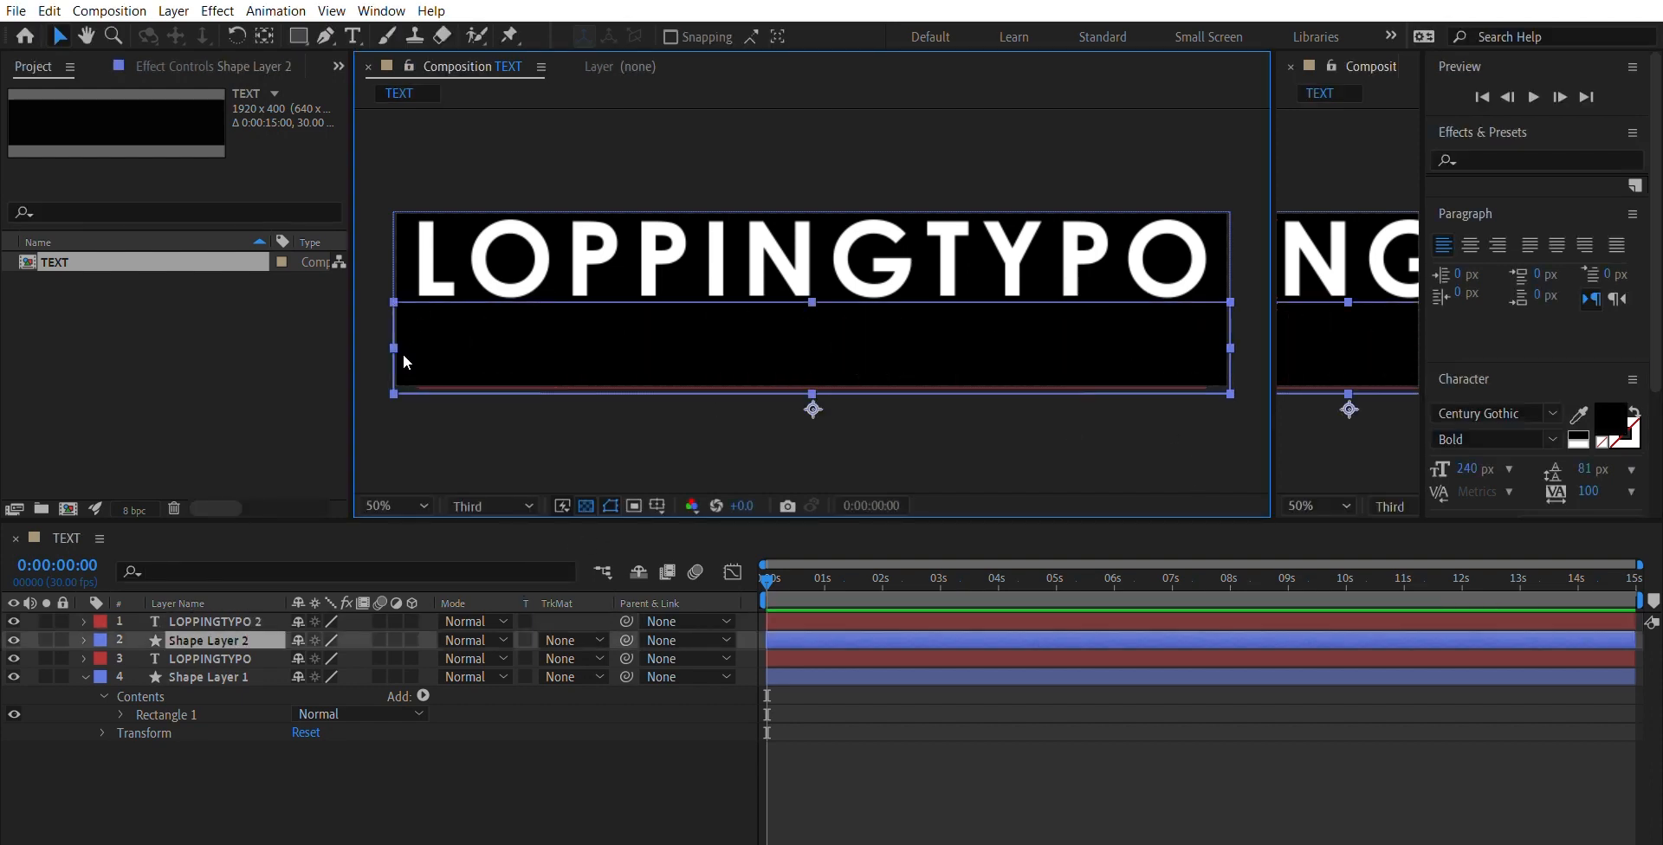
left_click(849, 37)
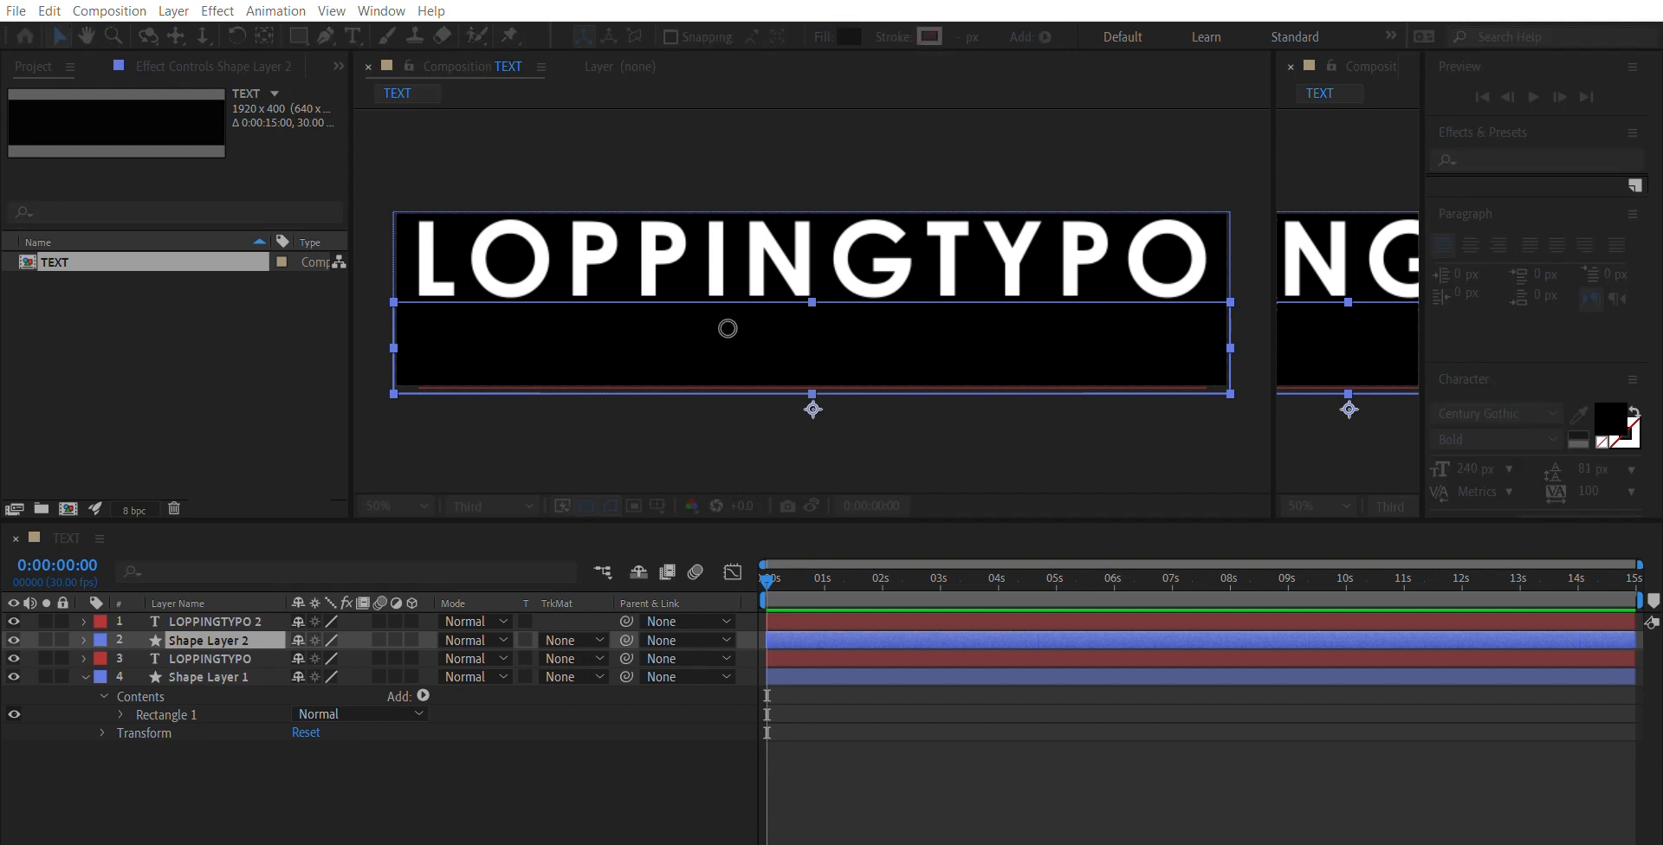
left_click_drag(727, 329, 512, 229)
left_click(1064, 286)
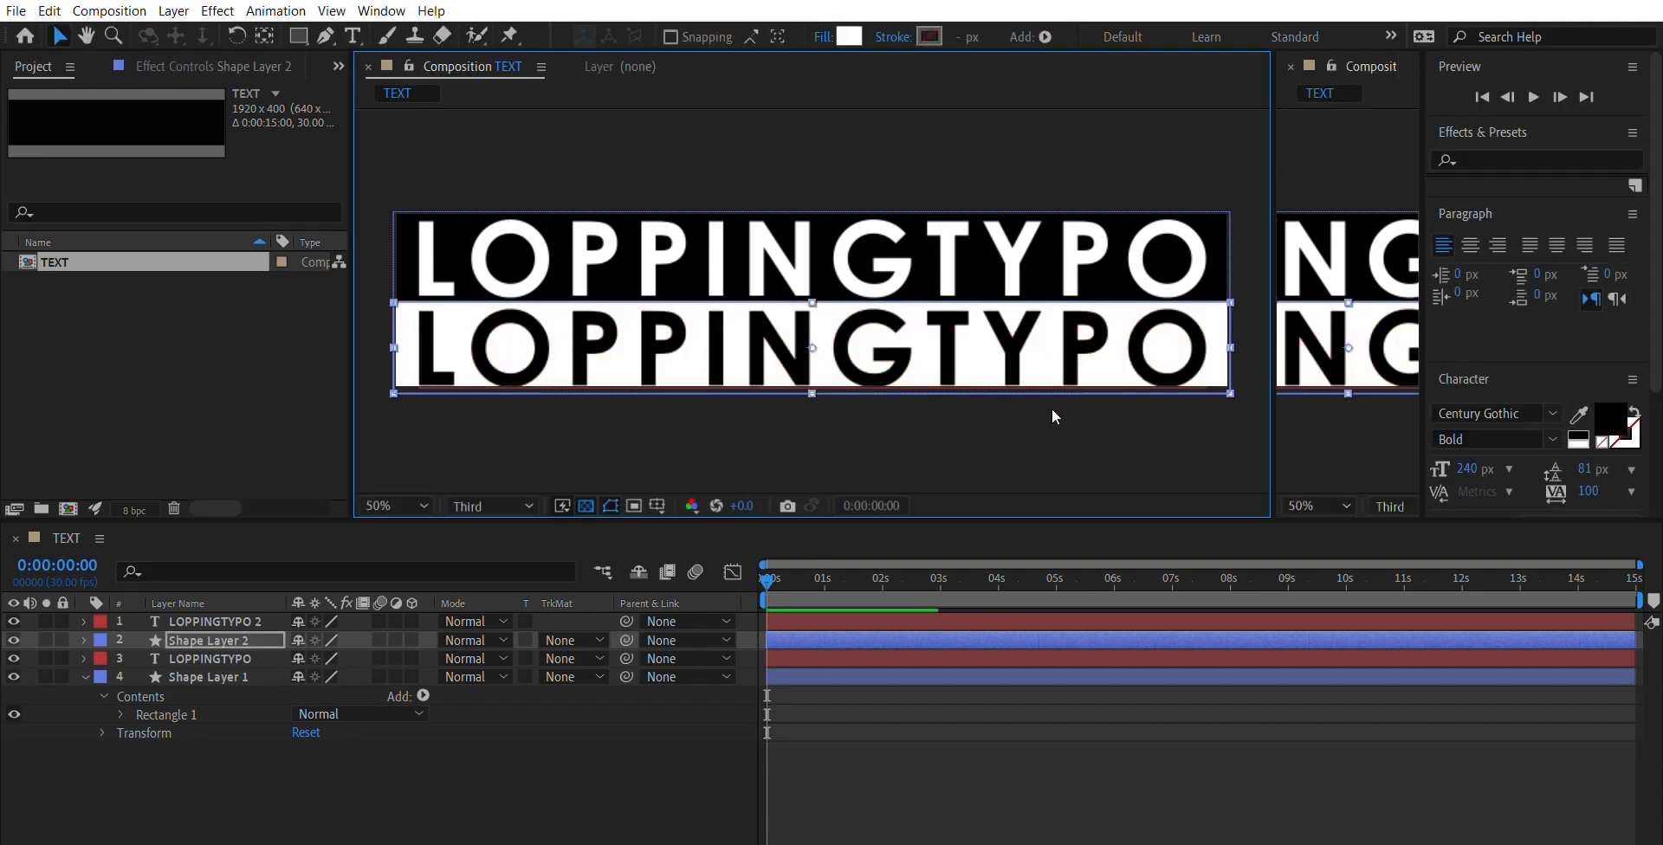
left_click(1052, 409)
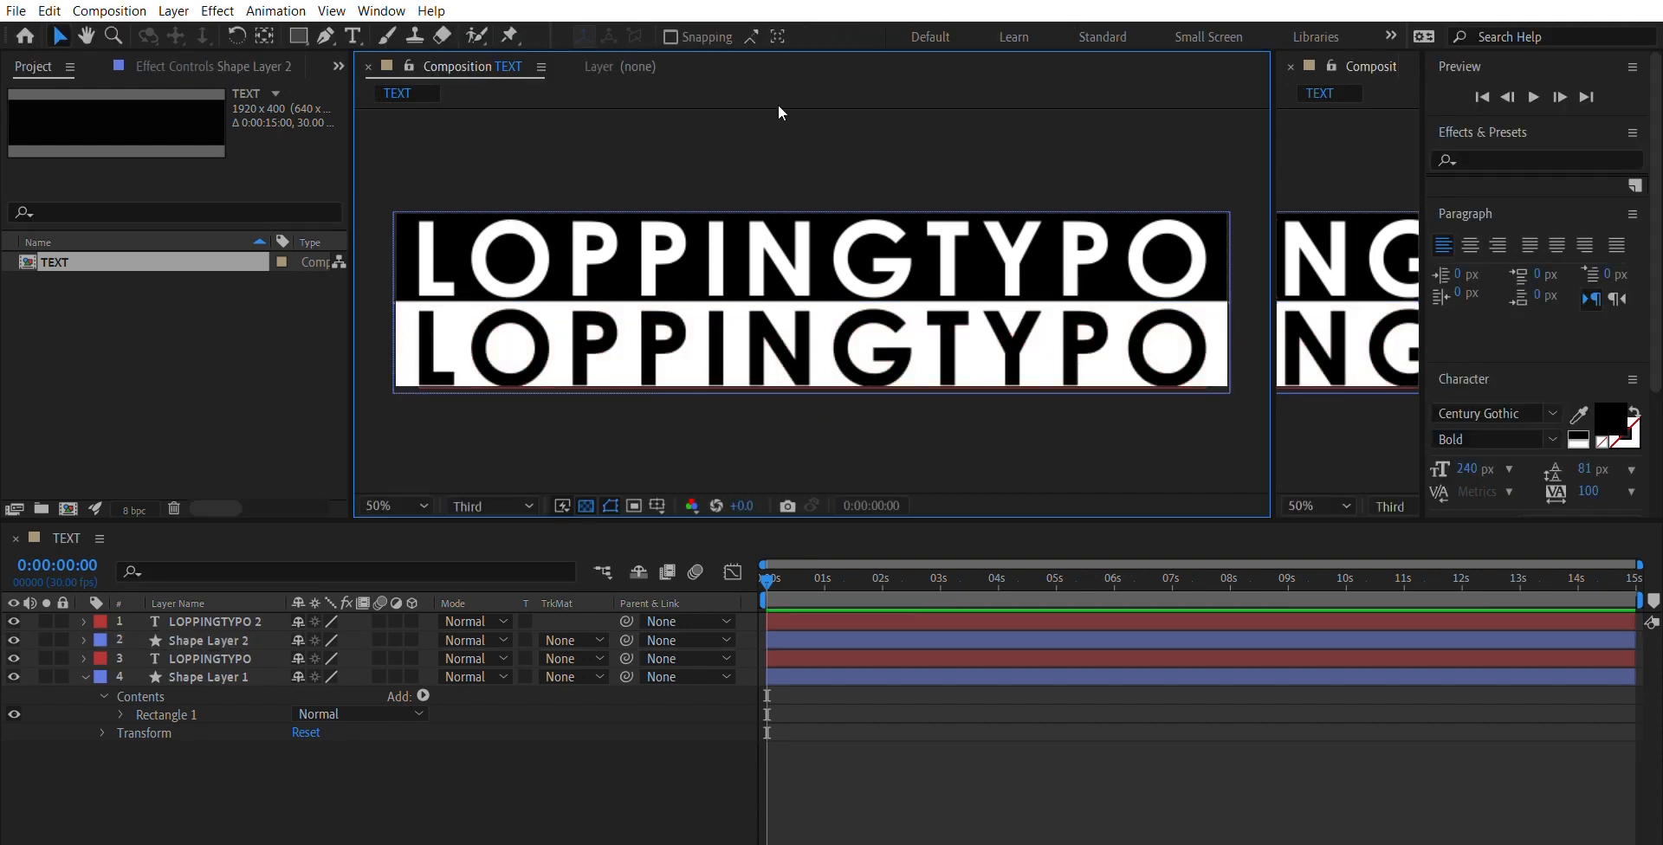
- Select all four text and shape layers and nudge them up slightly together to fit the two bars in the composition
left_click_drag(374, 163, 1231, 391)
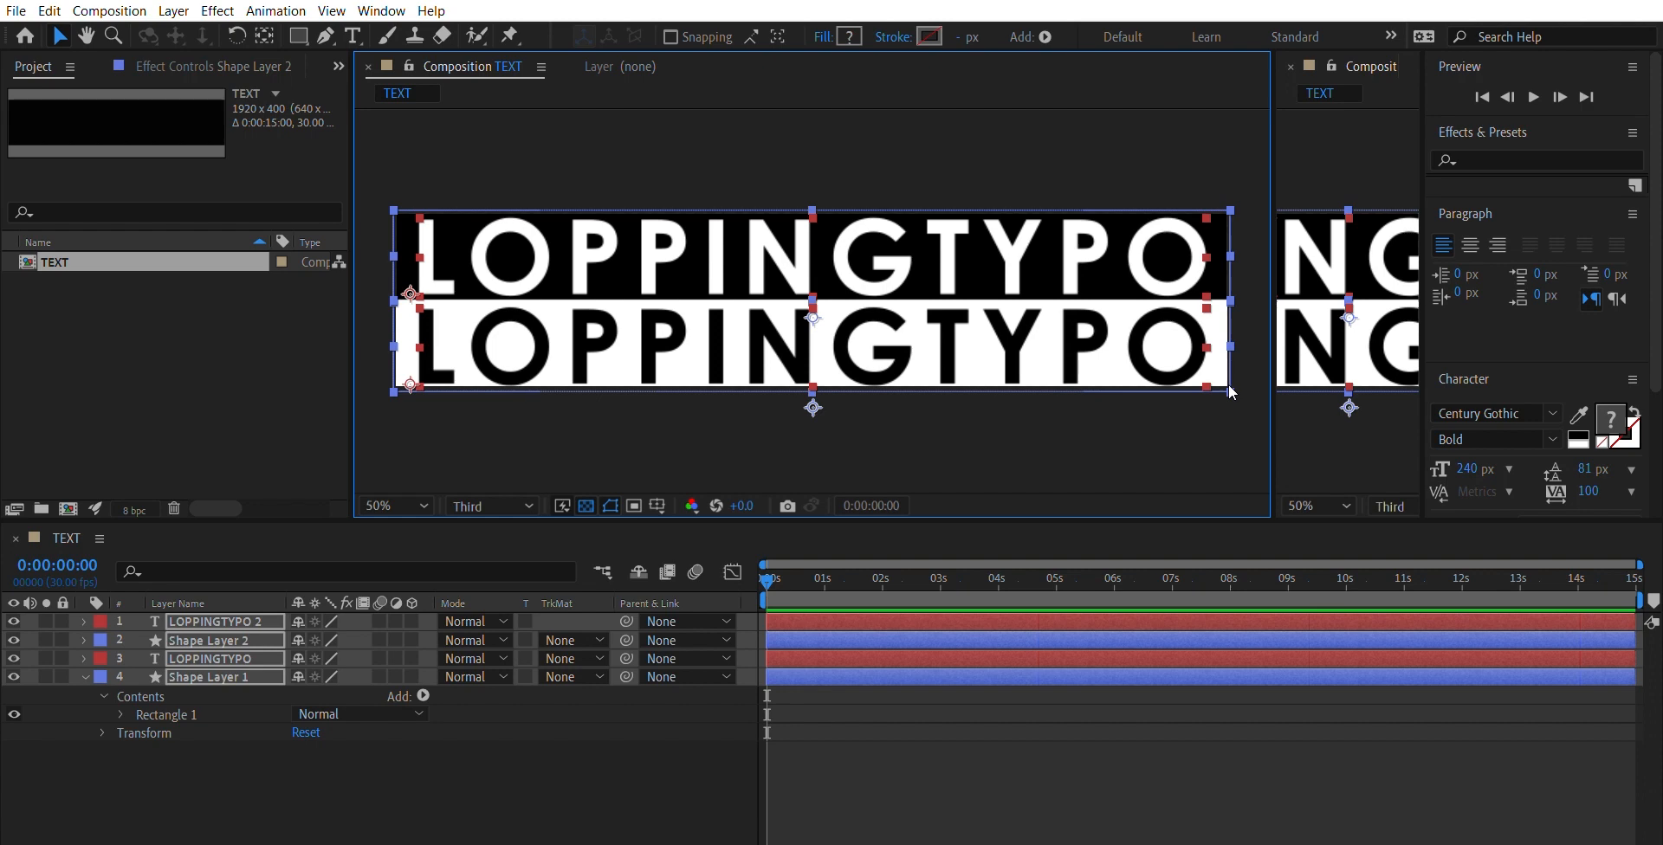
left_click(1228, 428)
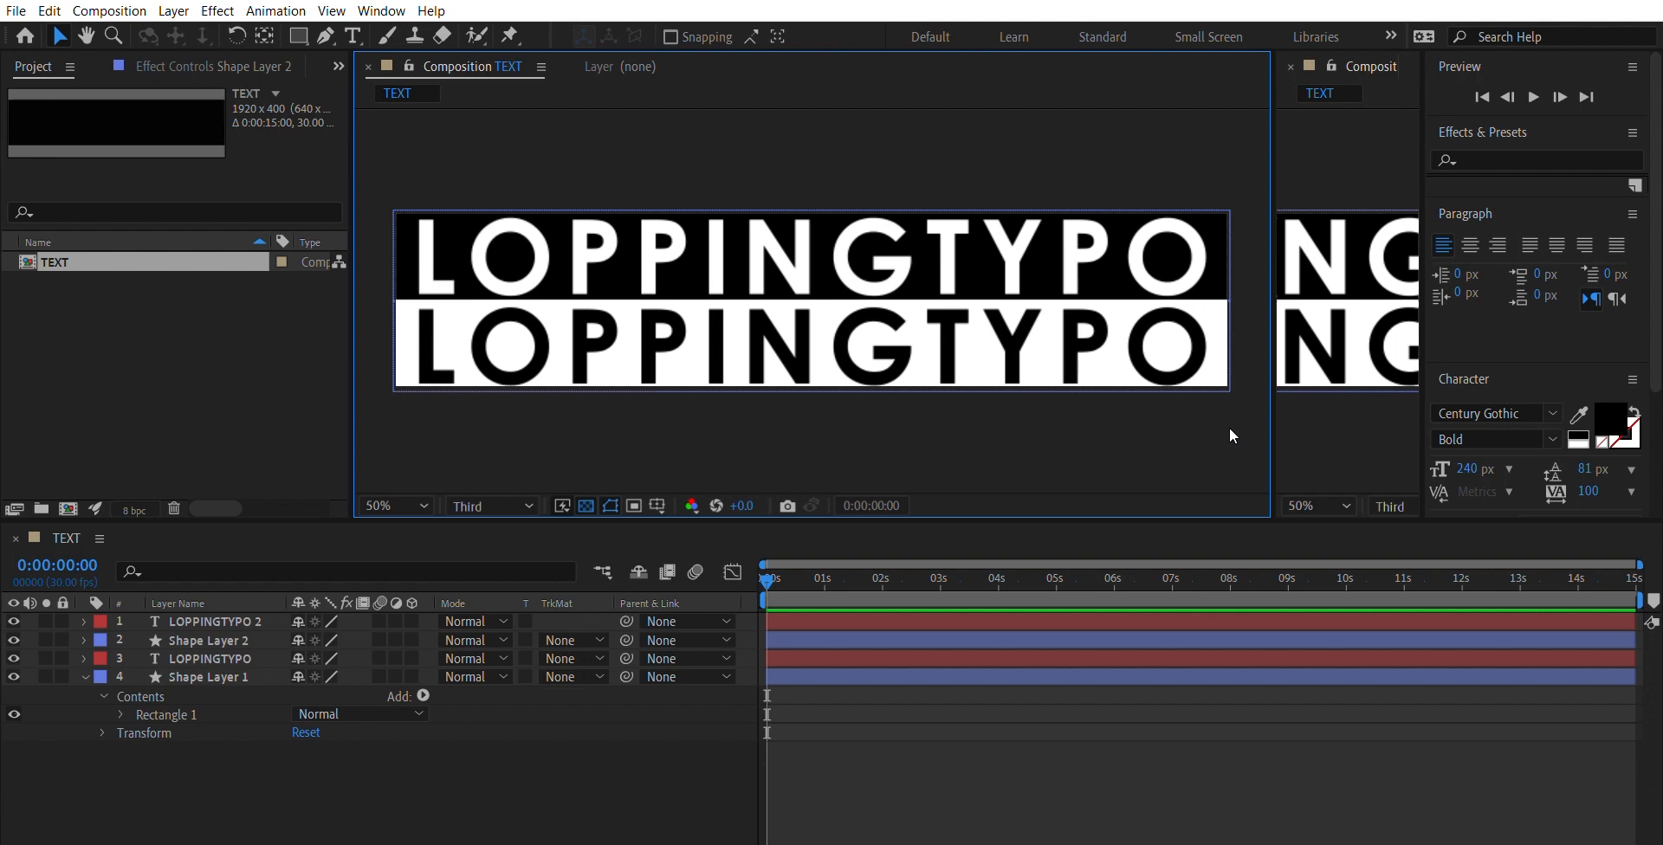
key("period")
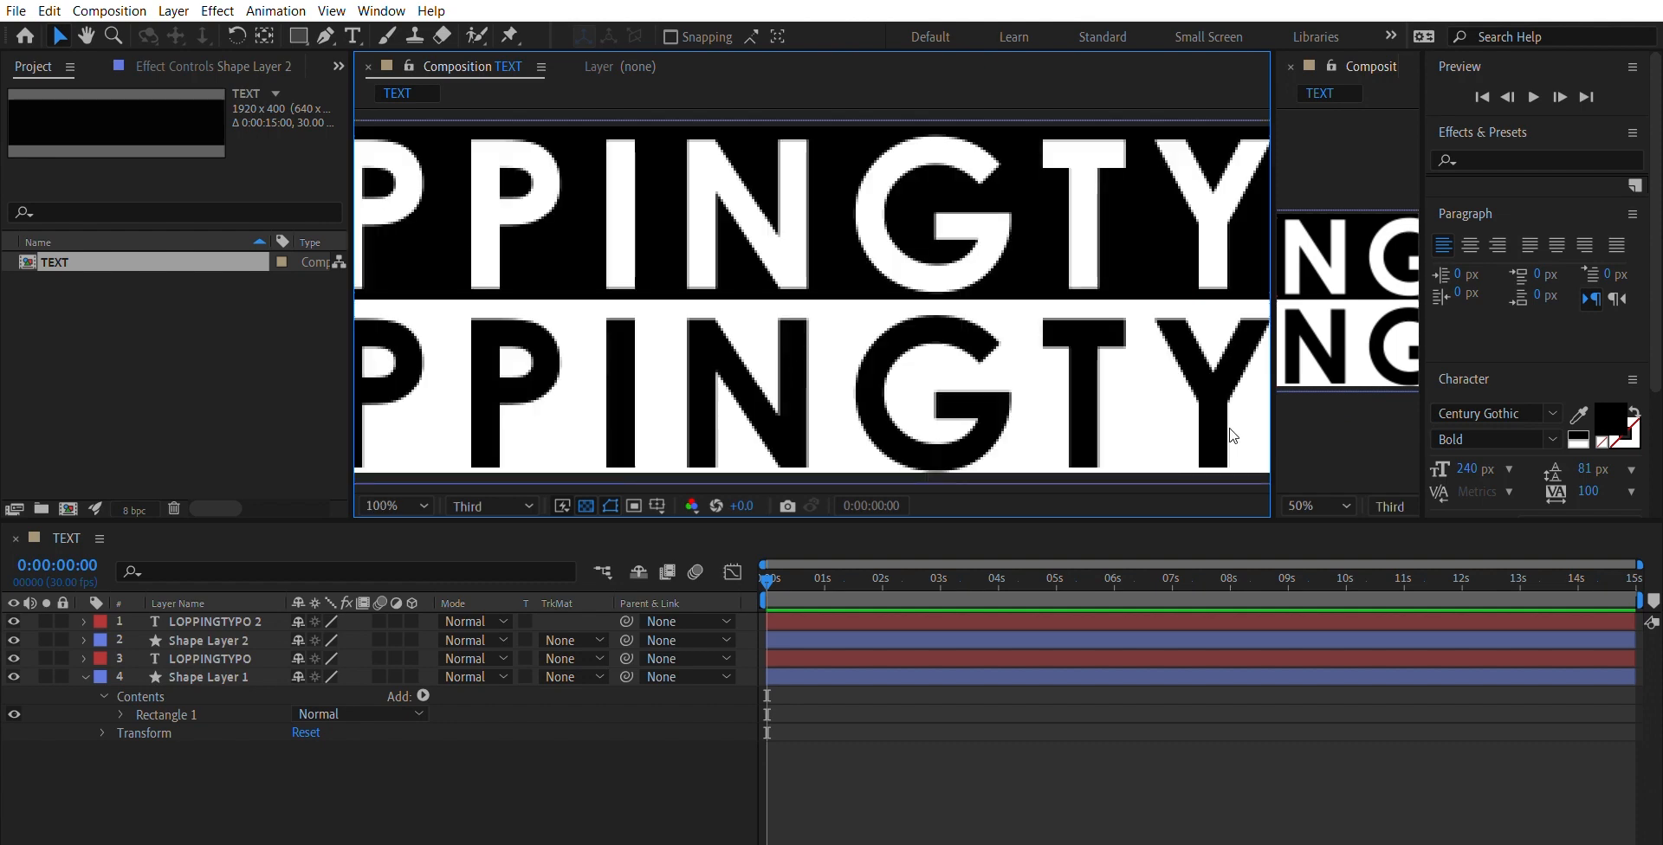
key("comma")
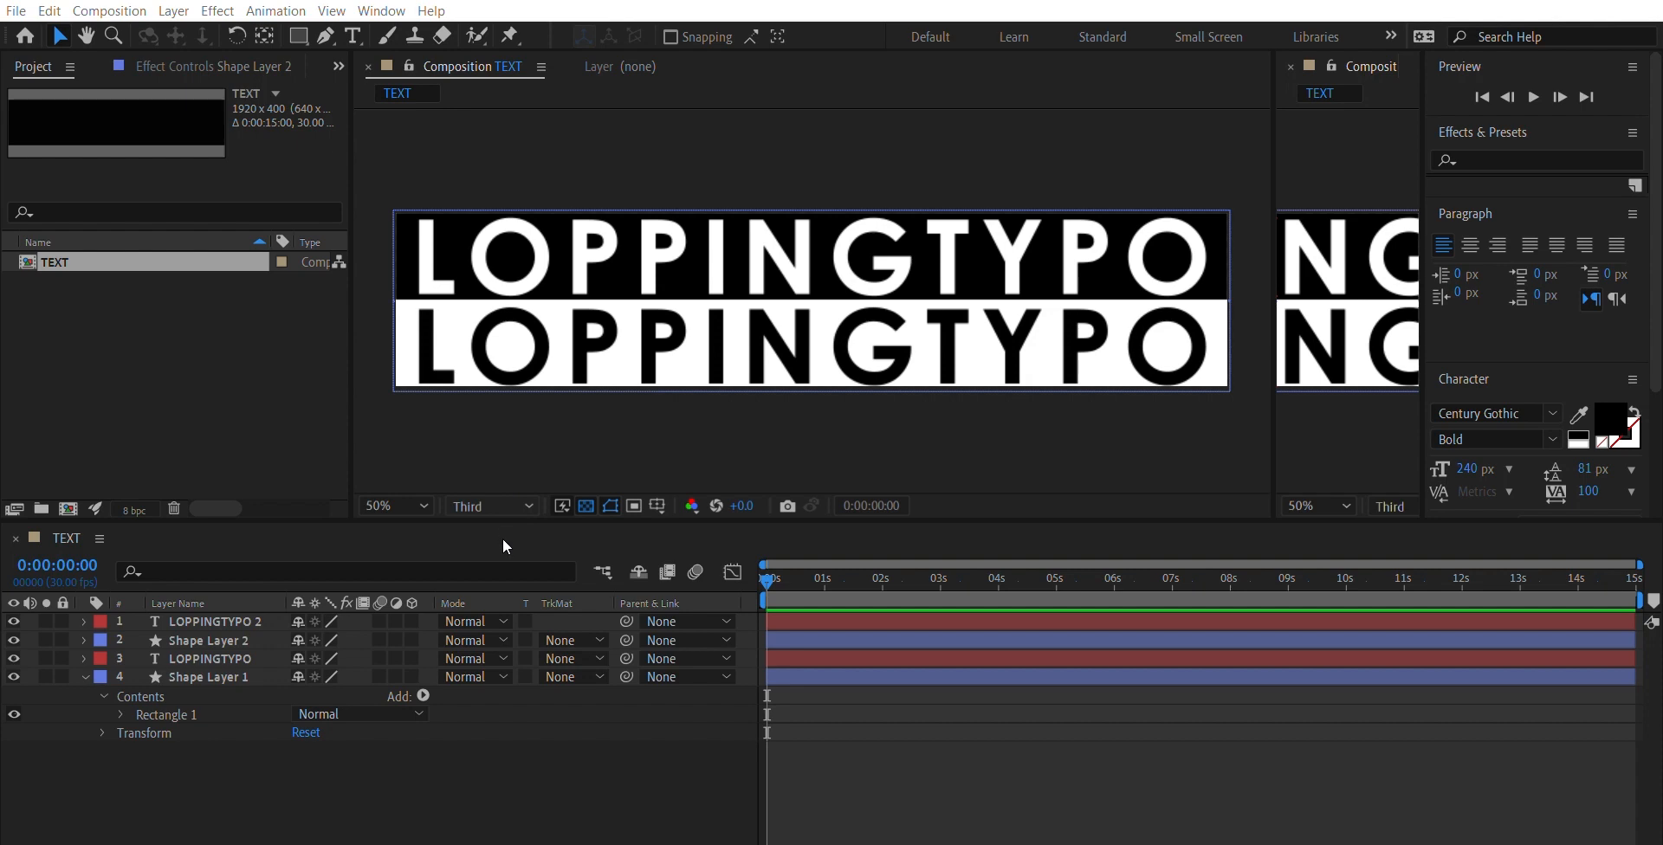
- Fine-tune the vertical position of all four text and shape layers together, shifting them up very slightly, and deselect them
key("ctrl+j")
key("period")
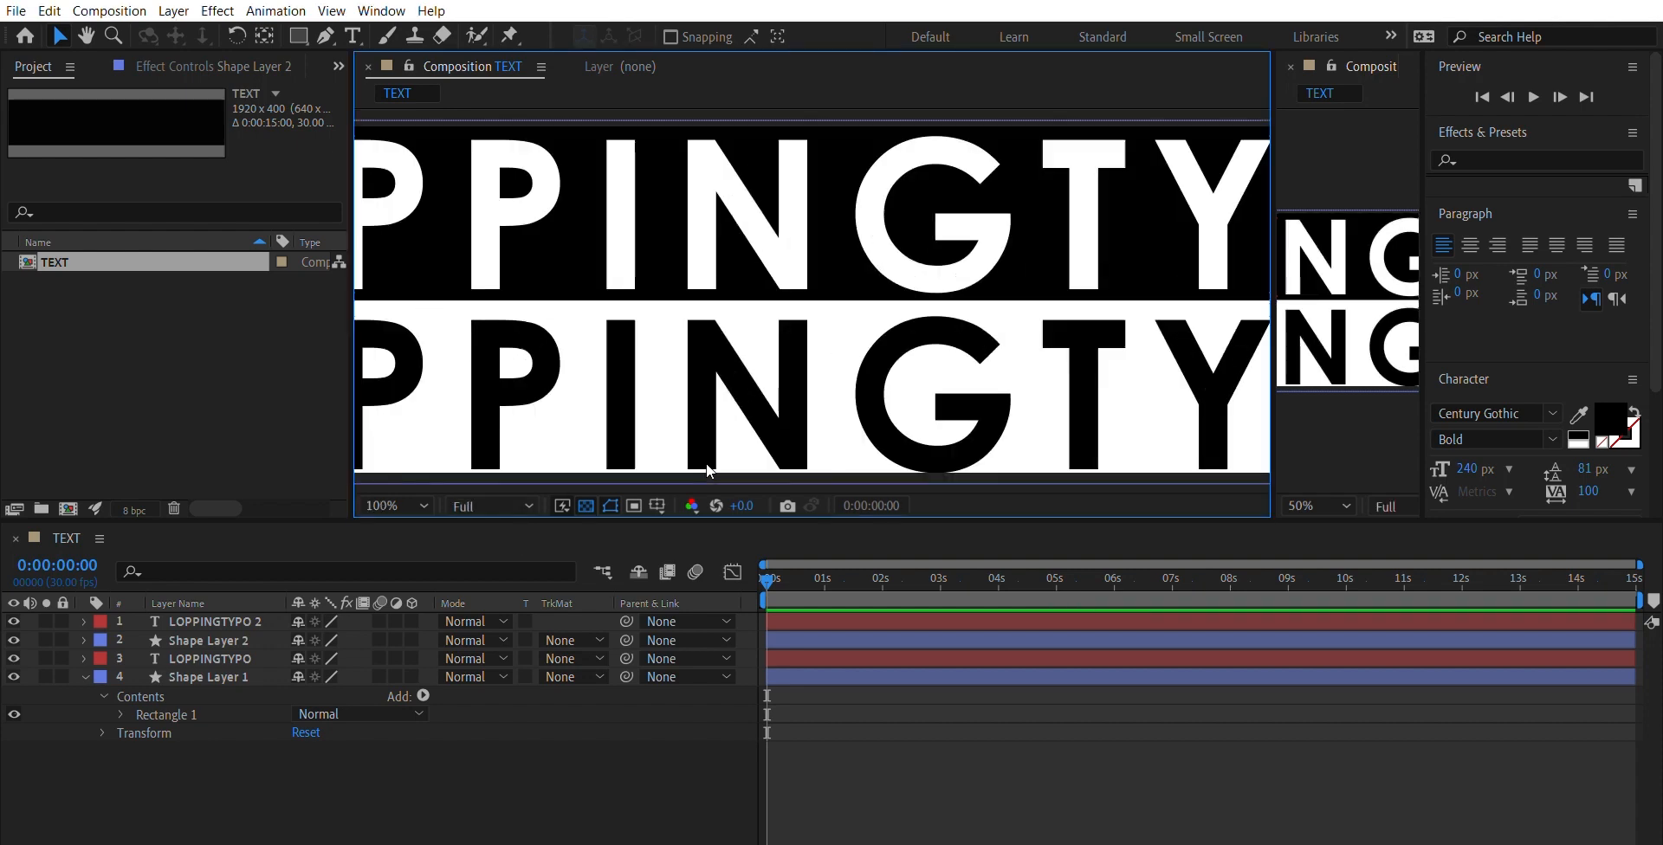
key("comma")
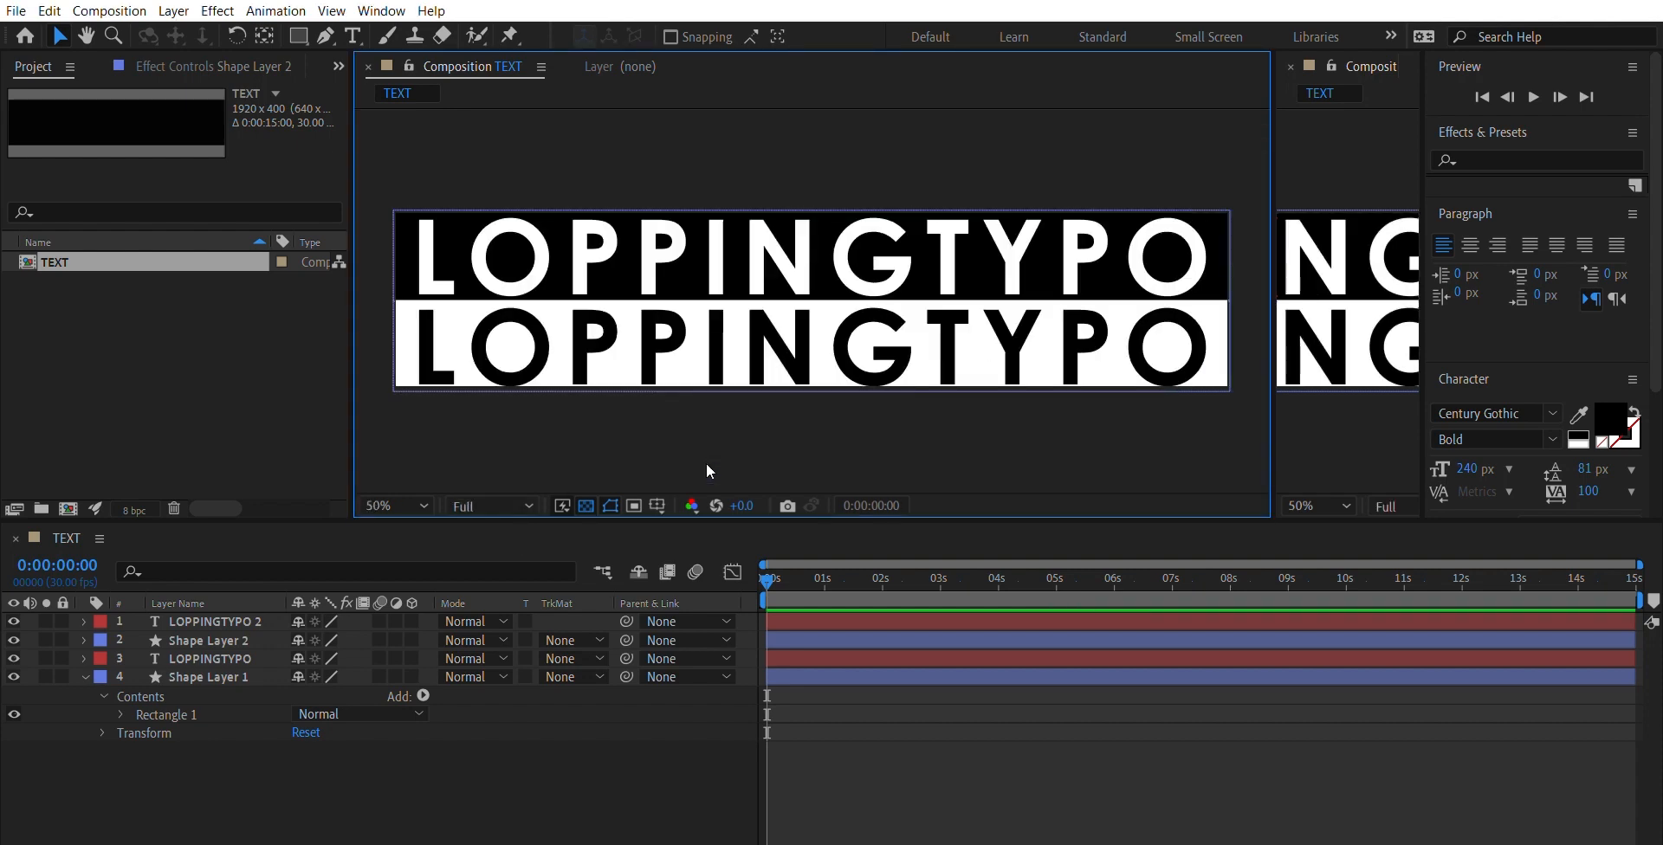
left_click_drag(671, 149, 989, 470)
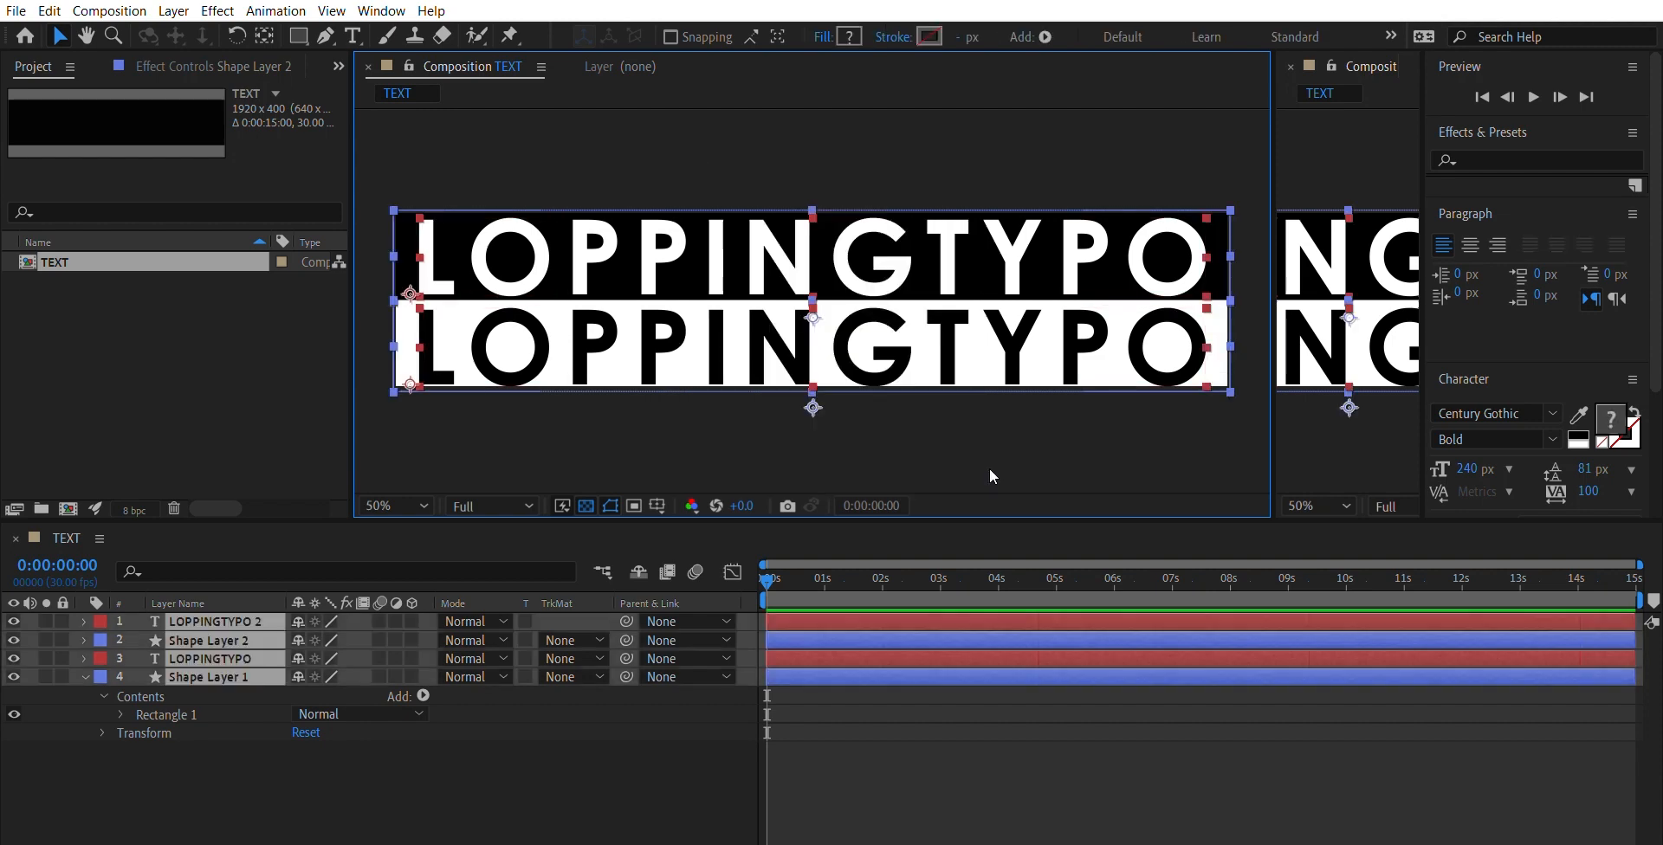
key("Up")
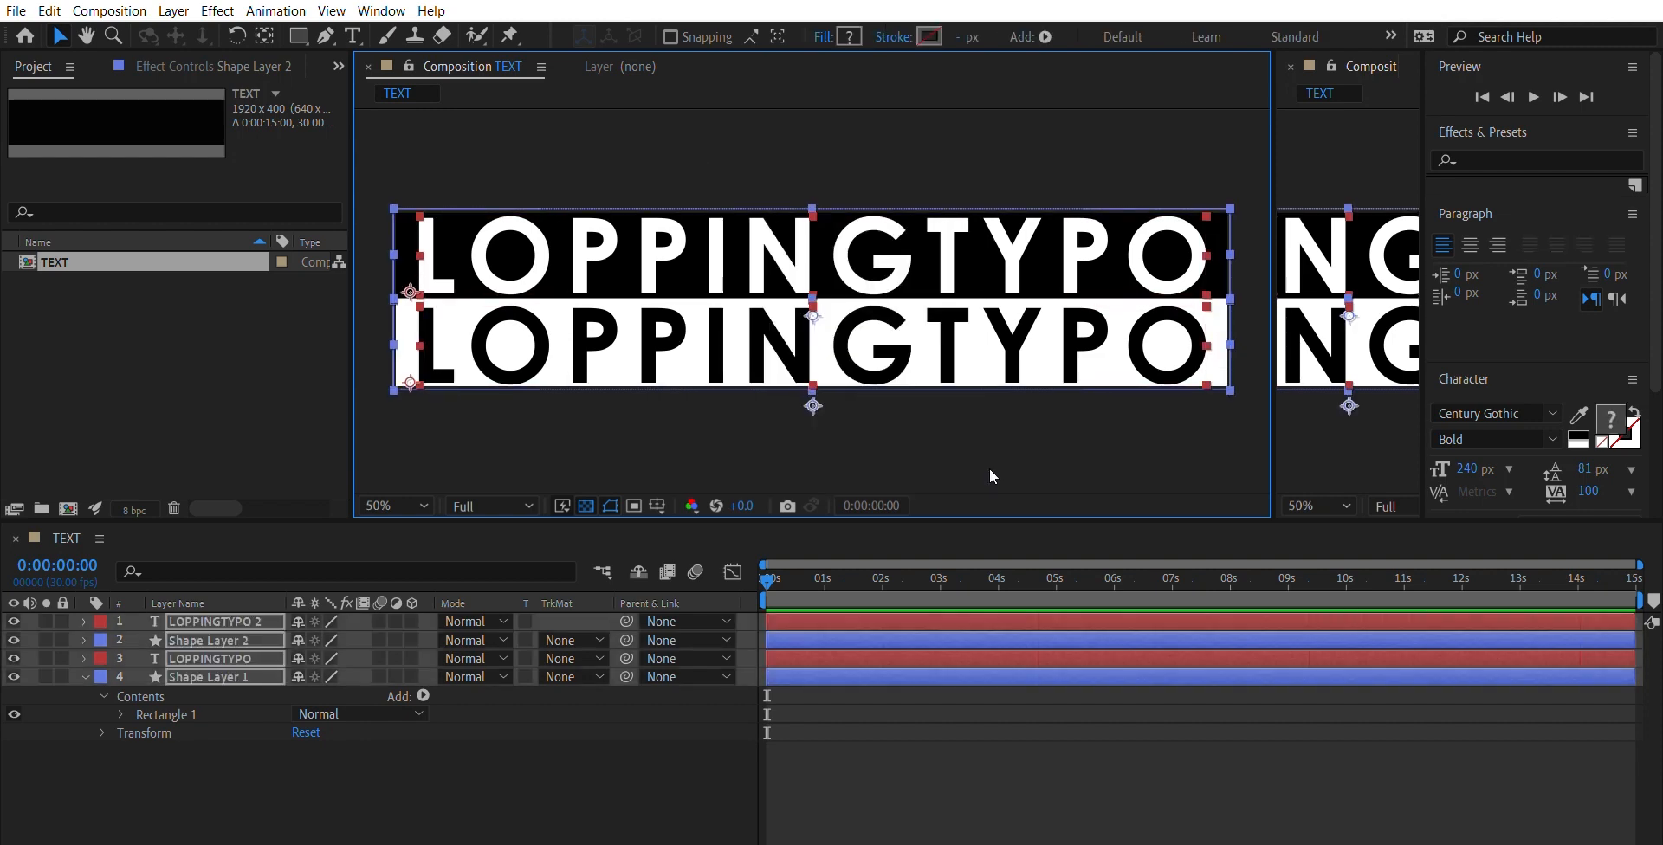
key("Down")
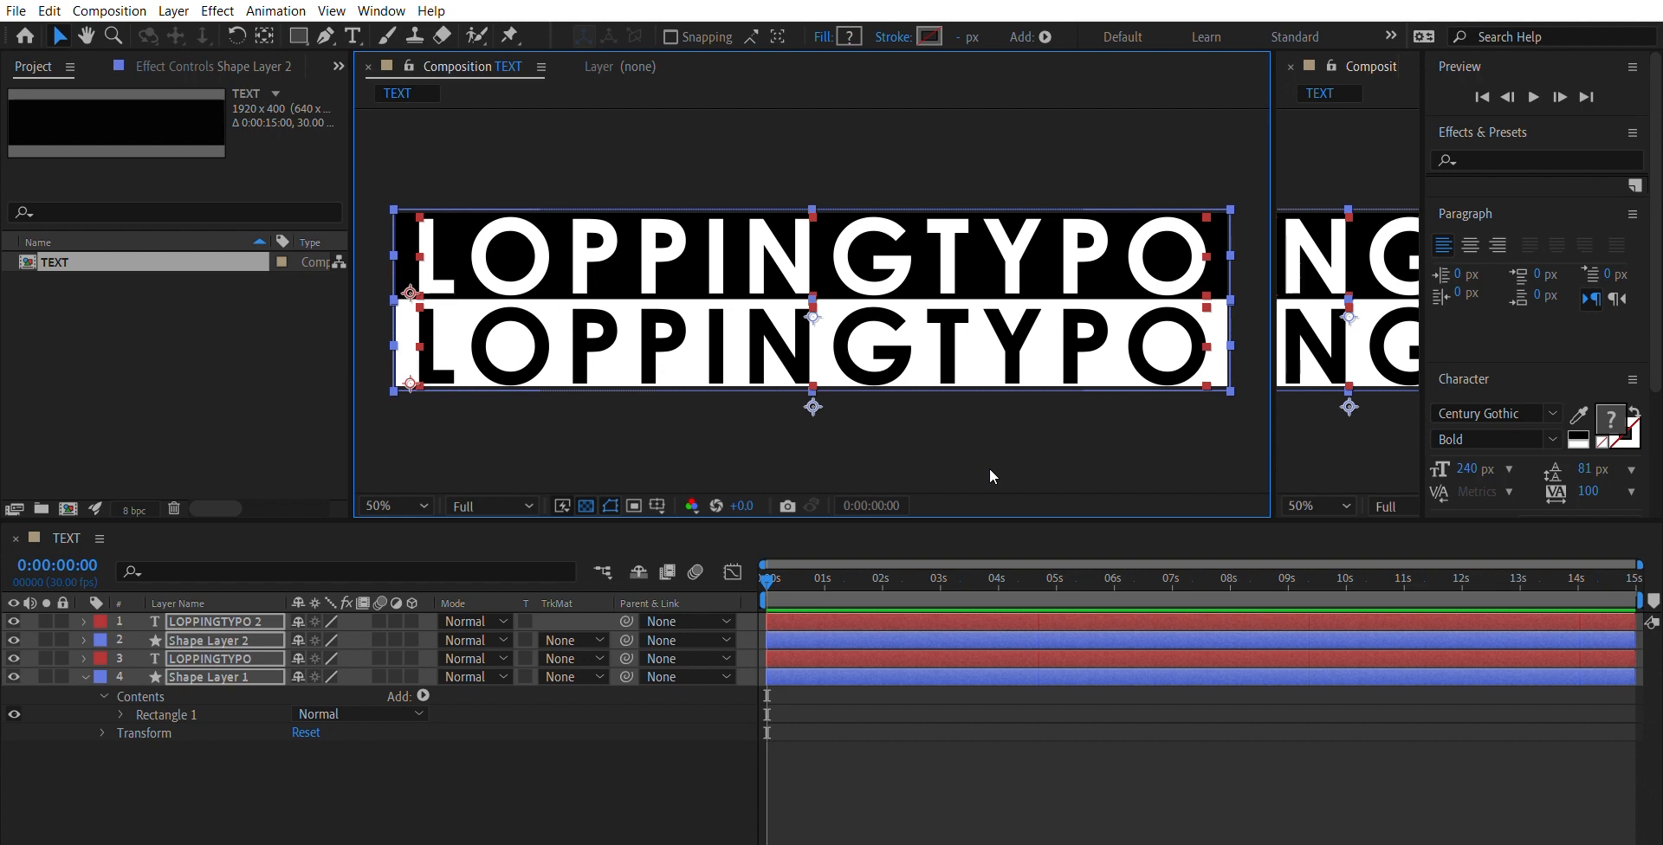
key("Up")
key("Down")
left_click(1026, 445)
- Set the leading of both LOPPINGTYPO text layers to 43 px and deselect them
left_click(892, 299)
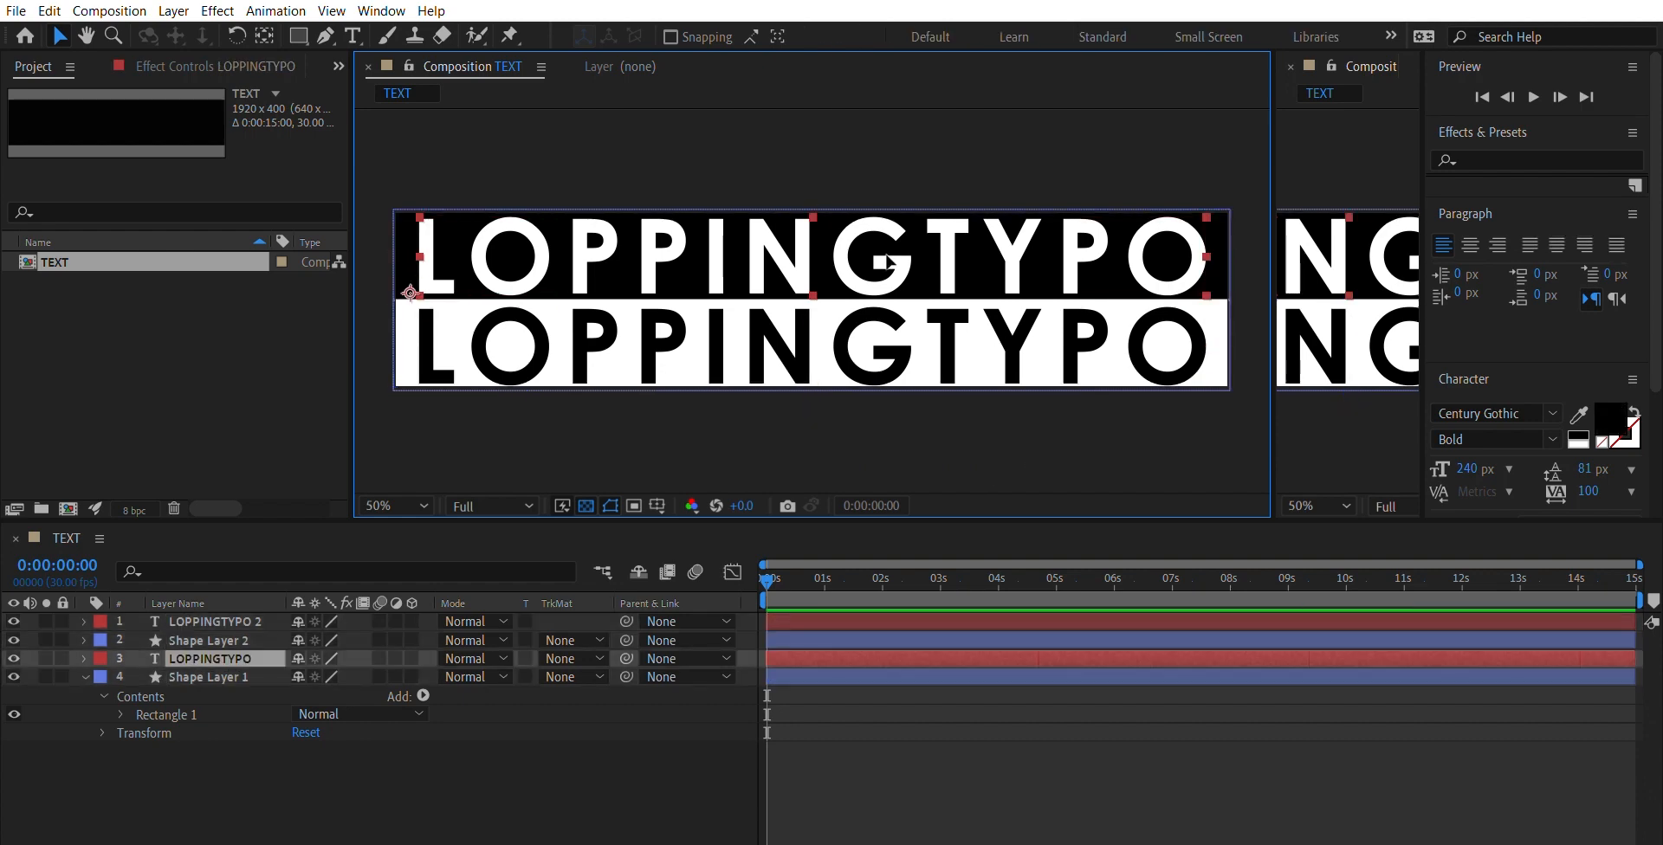
left_click(892, 300, "shift")
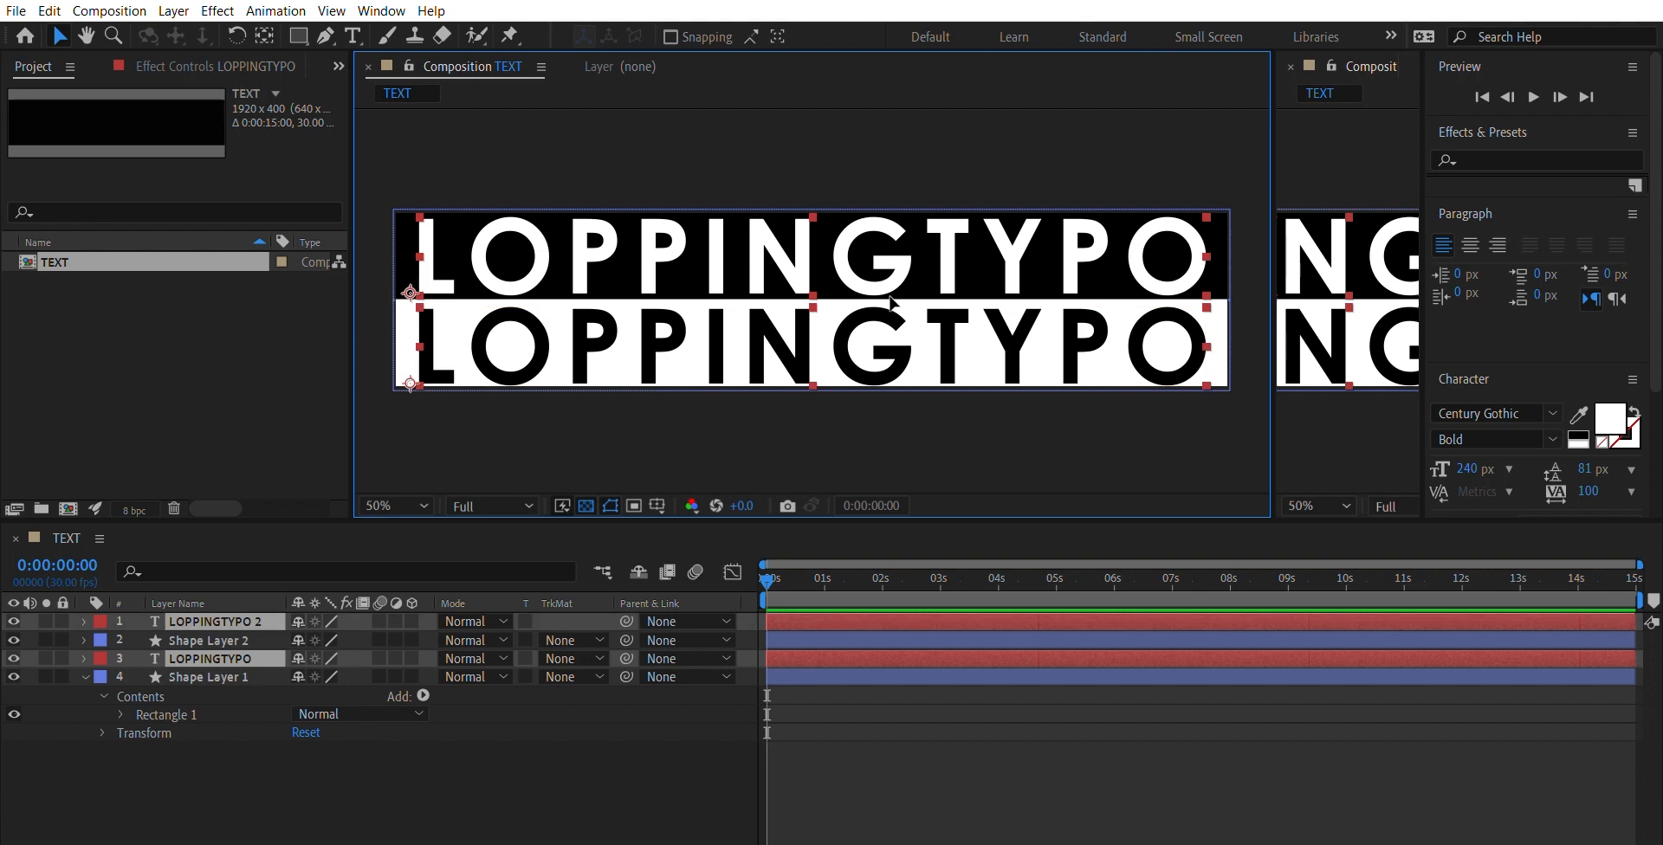
left_click(1471, 467)
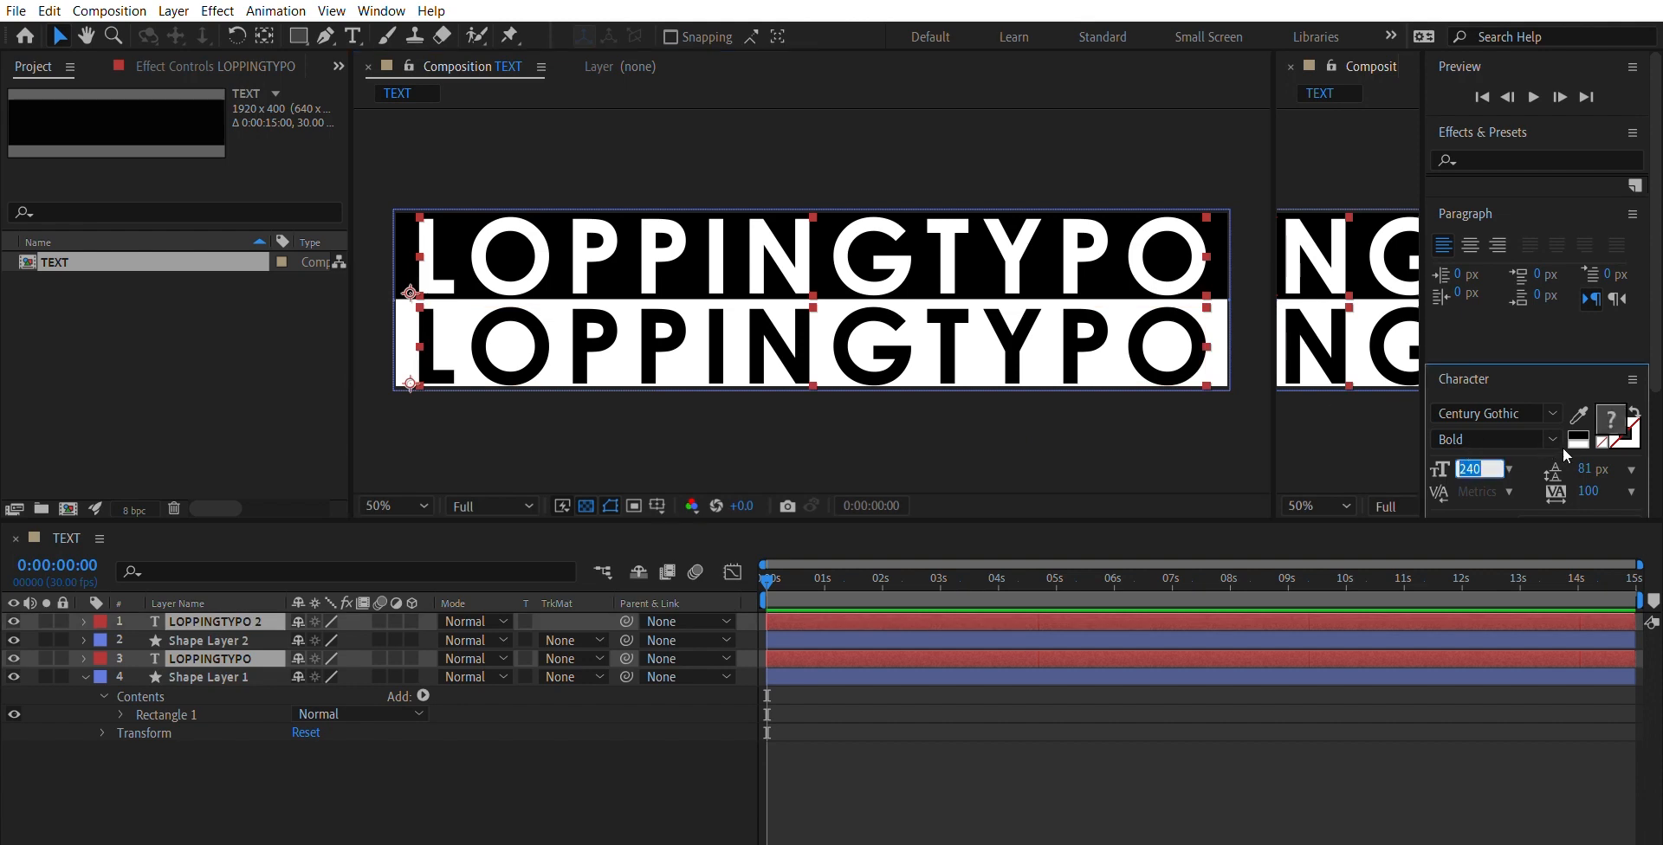
mouse_move(1584, 468)
left_mouse_down()
mouse_move(1545, 460)
mouse_move(1565, 446)
left_mouse_up()
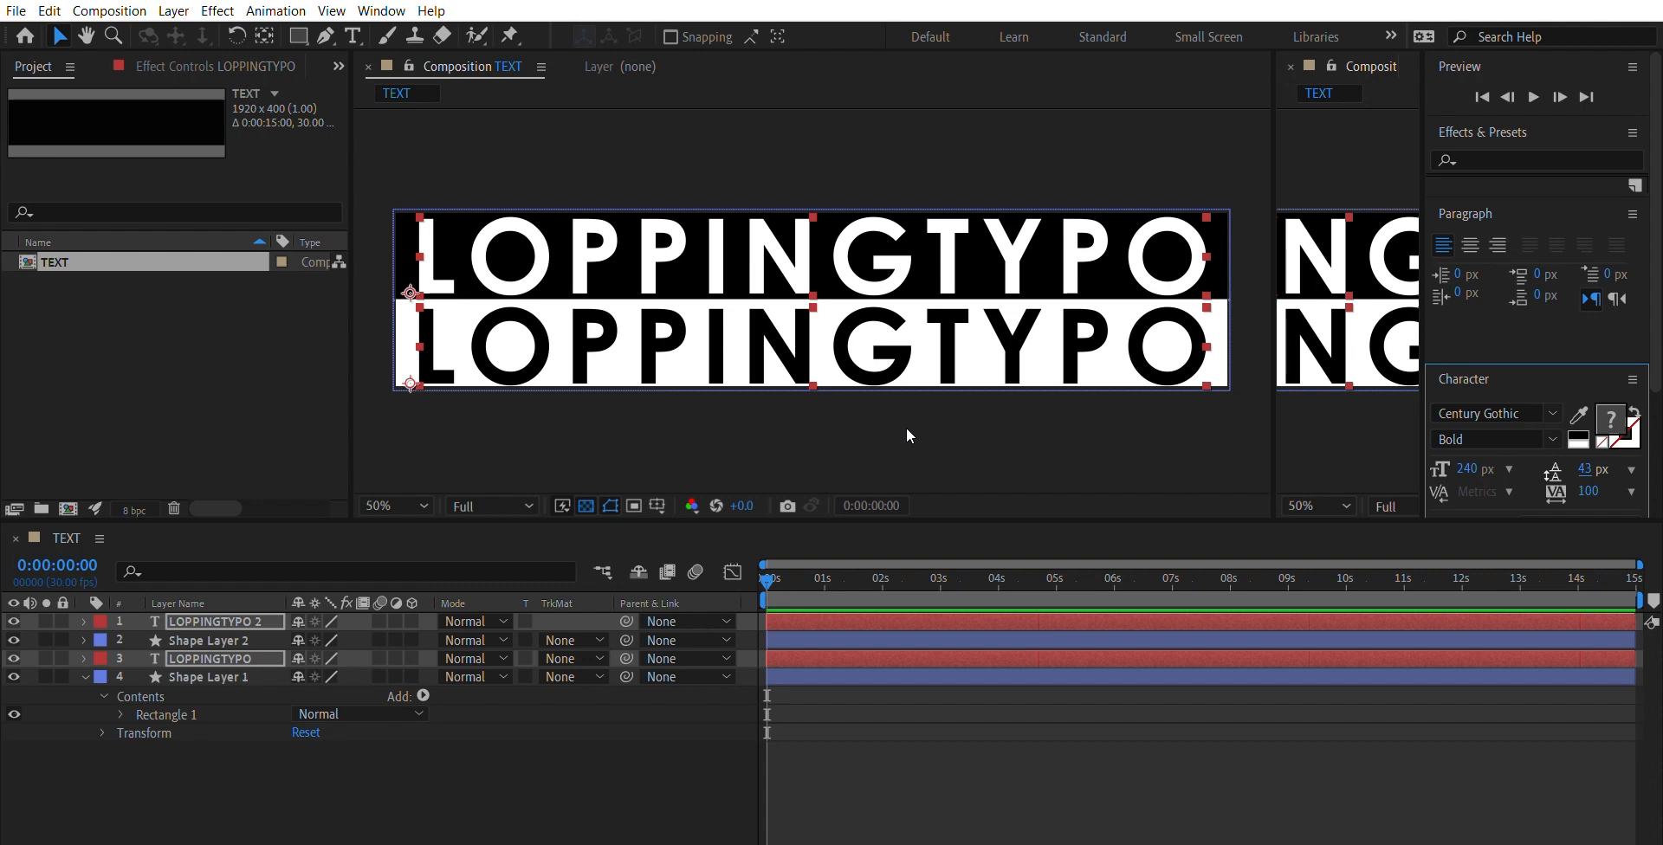
left_click(1094, 414)
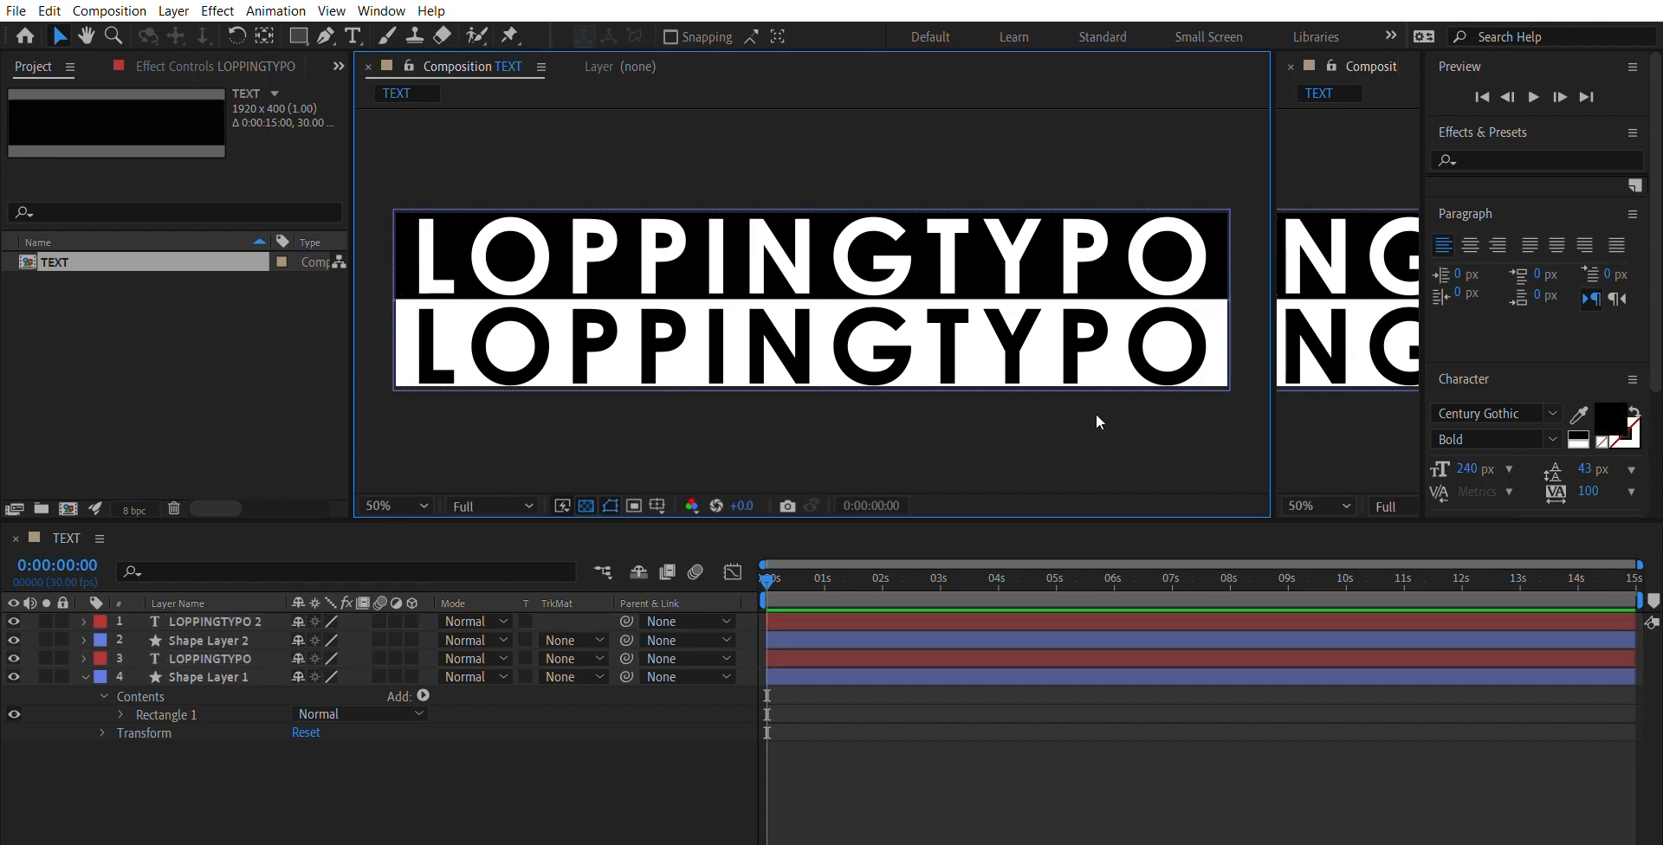
- Set the font size of both LOPPINGTYPO text layers to 220 px
left_click(965, 262)
left_click(967, 311, "shift")
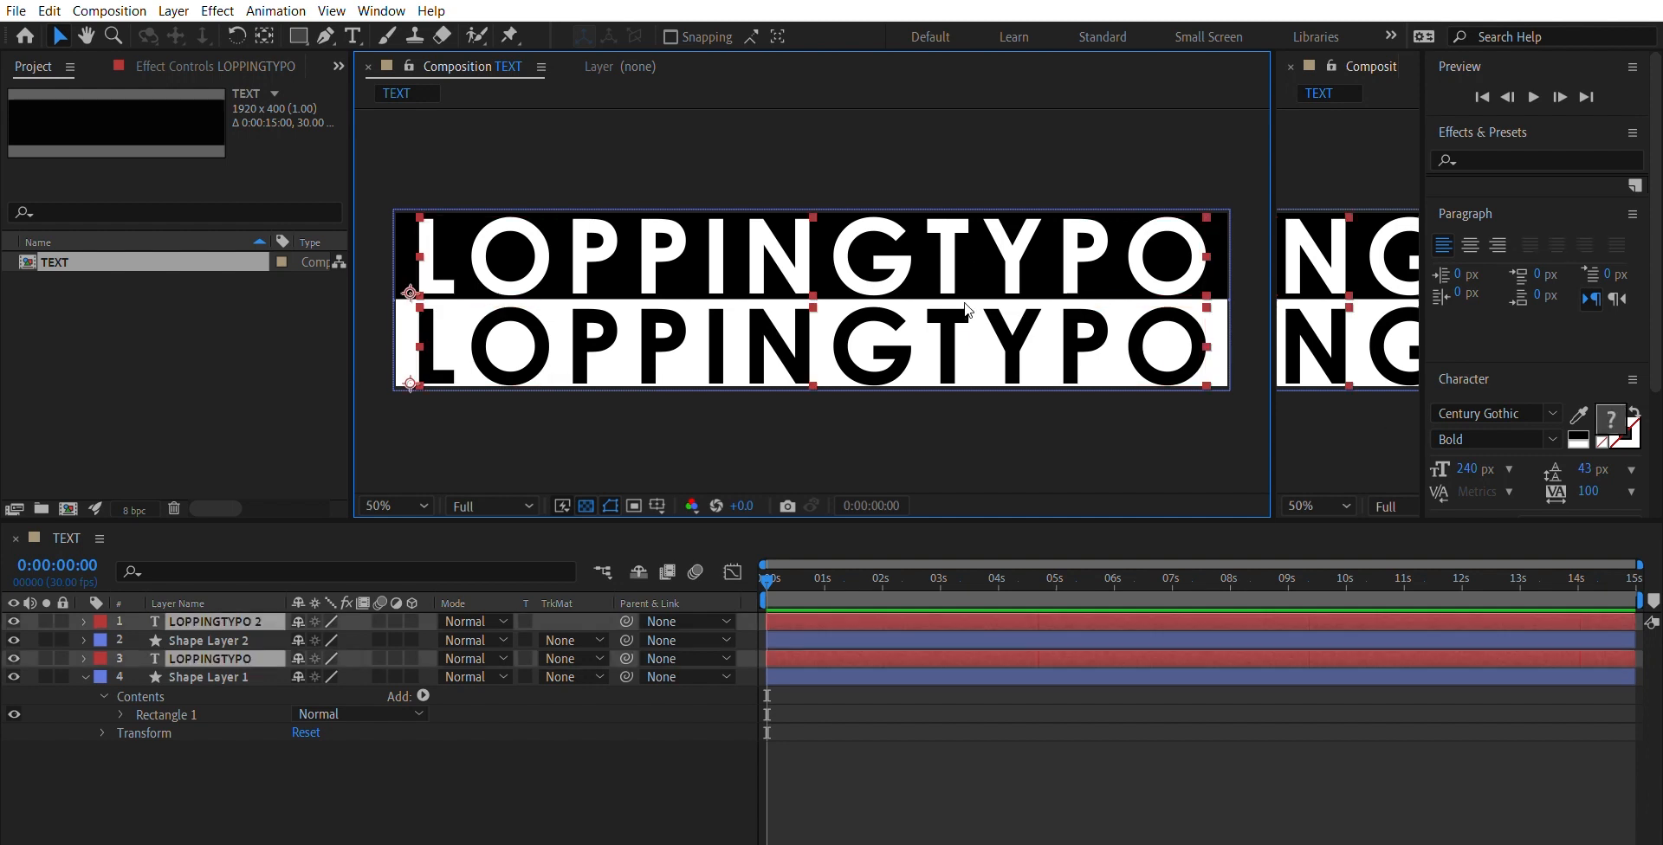
left_click(1472, 468)
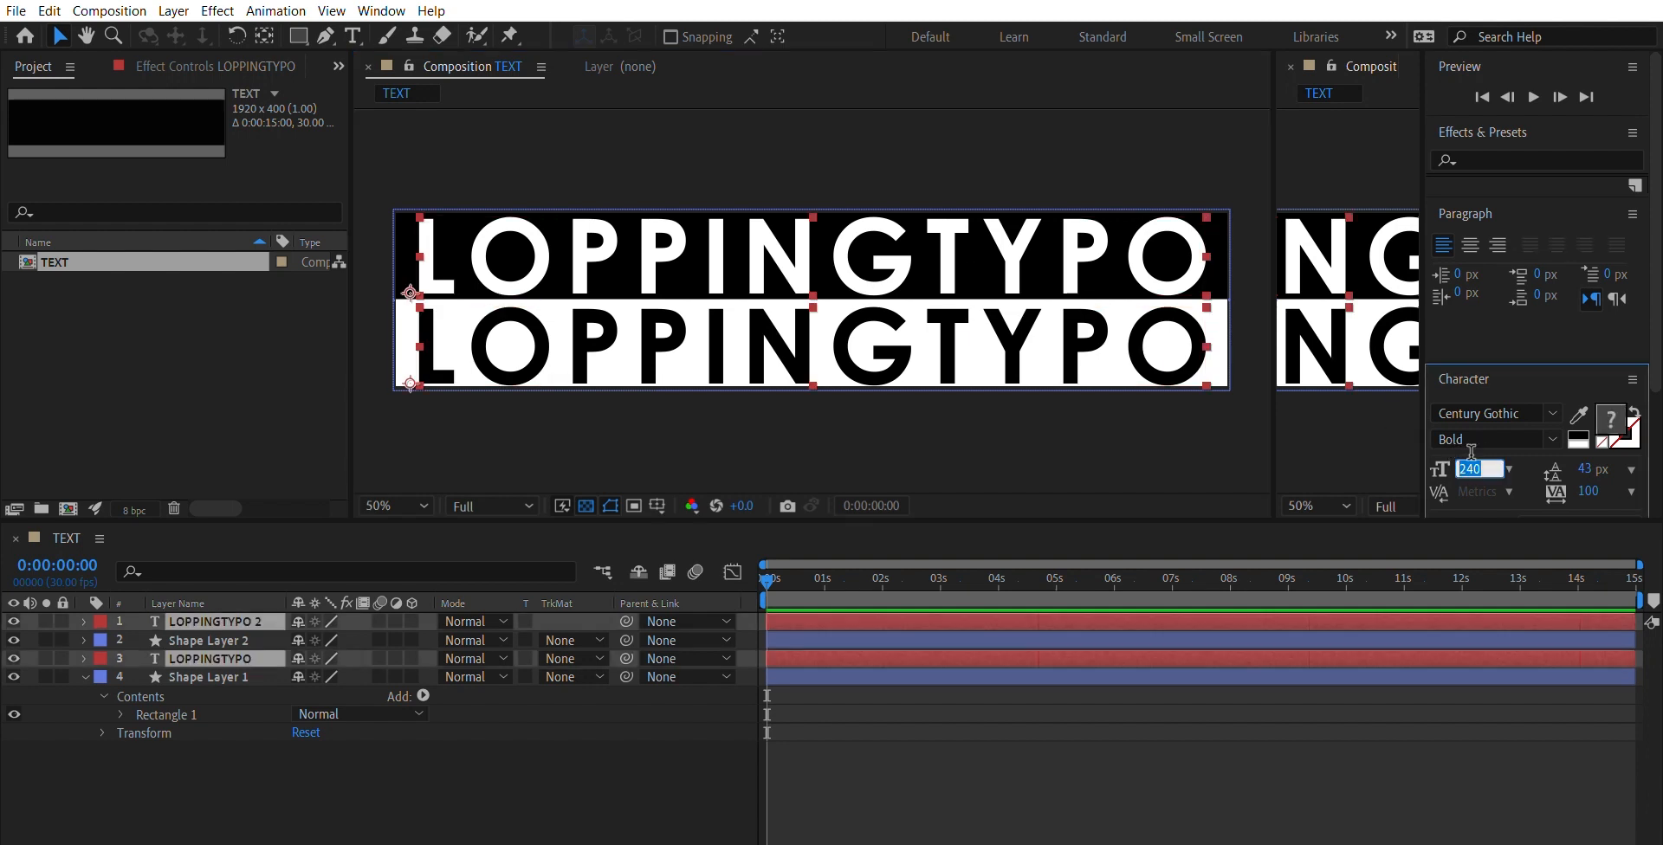
type("220")
key("Return")
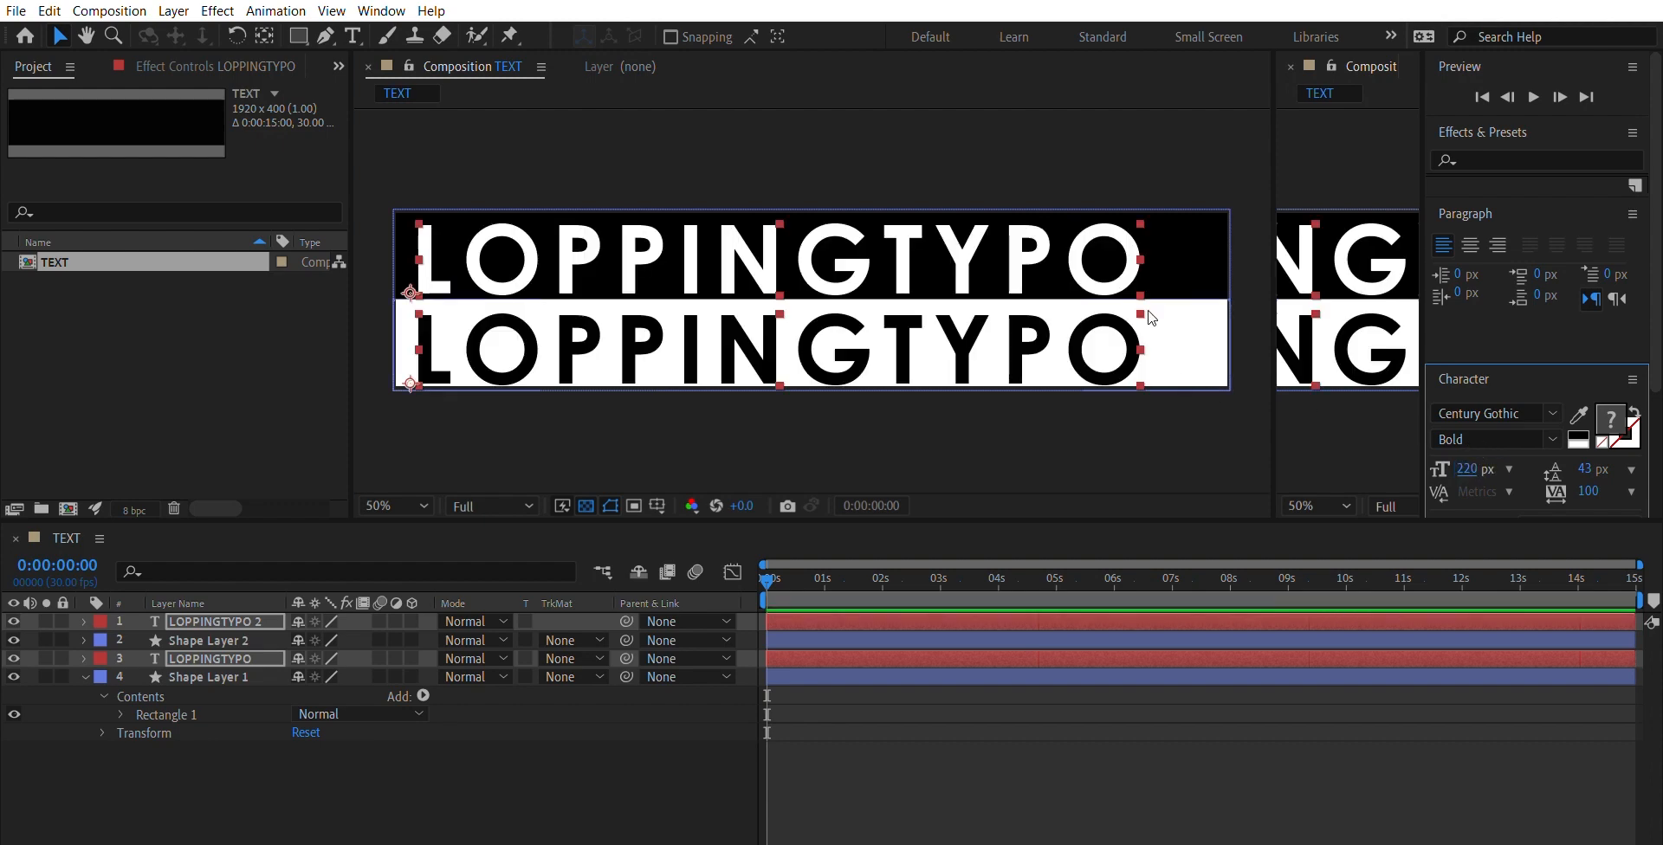
- Move both LOPPINGTYPO texts slightly right and up within their bars, keeping them aligned with each other
left_click_drag(1125, 268, 1145, 267)
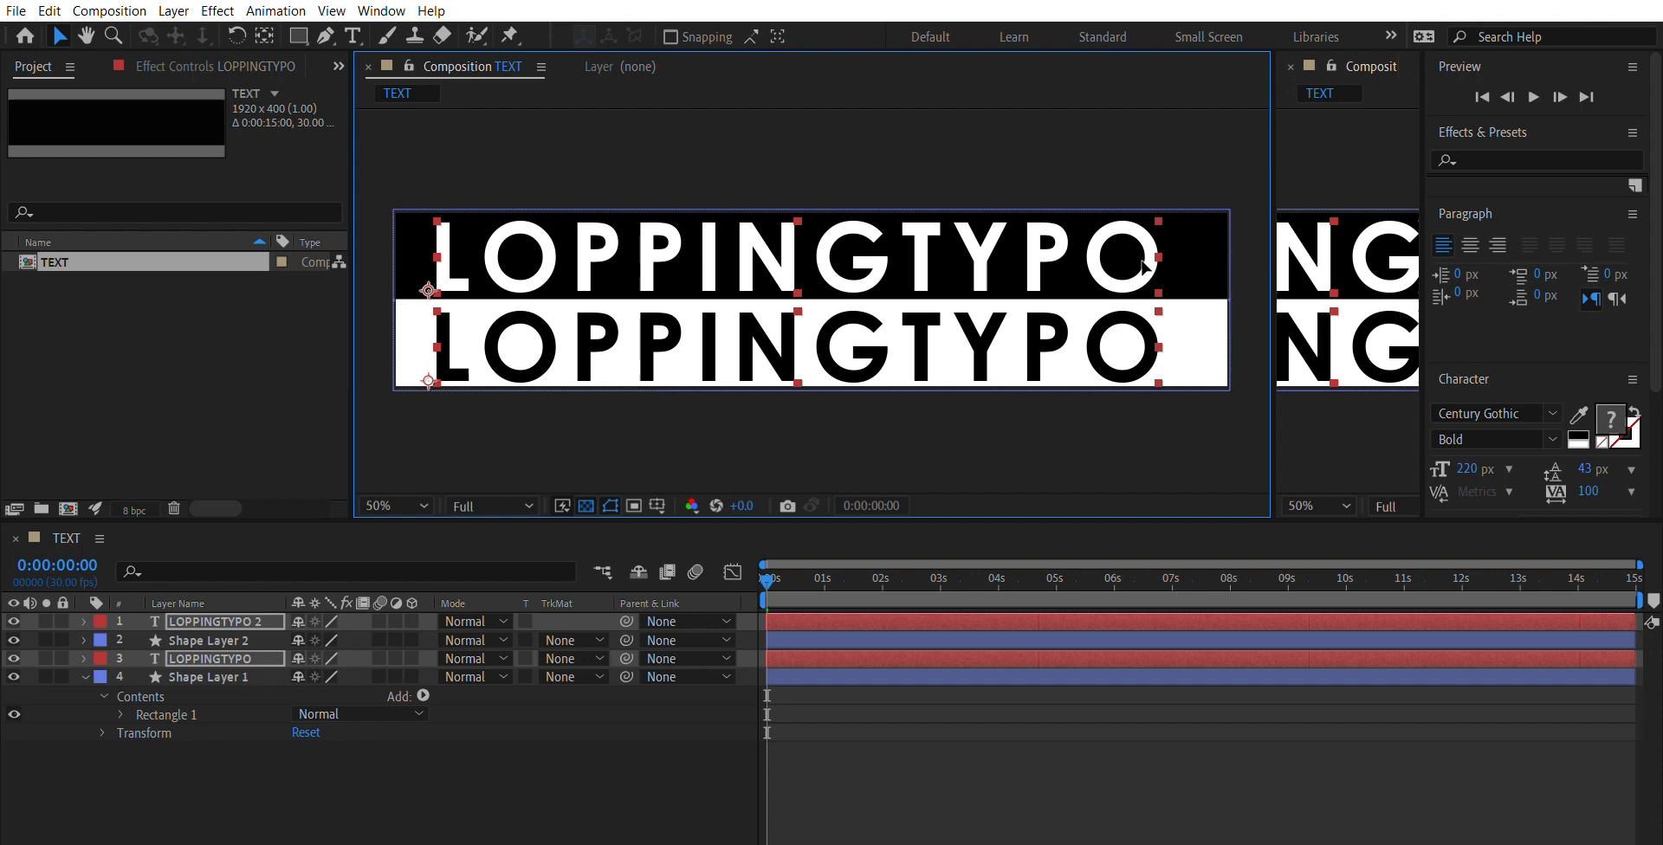
key("shift+Up")
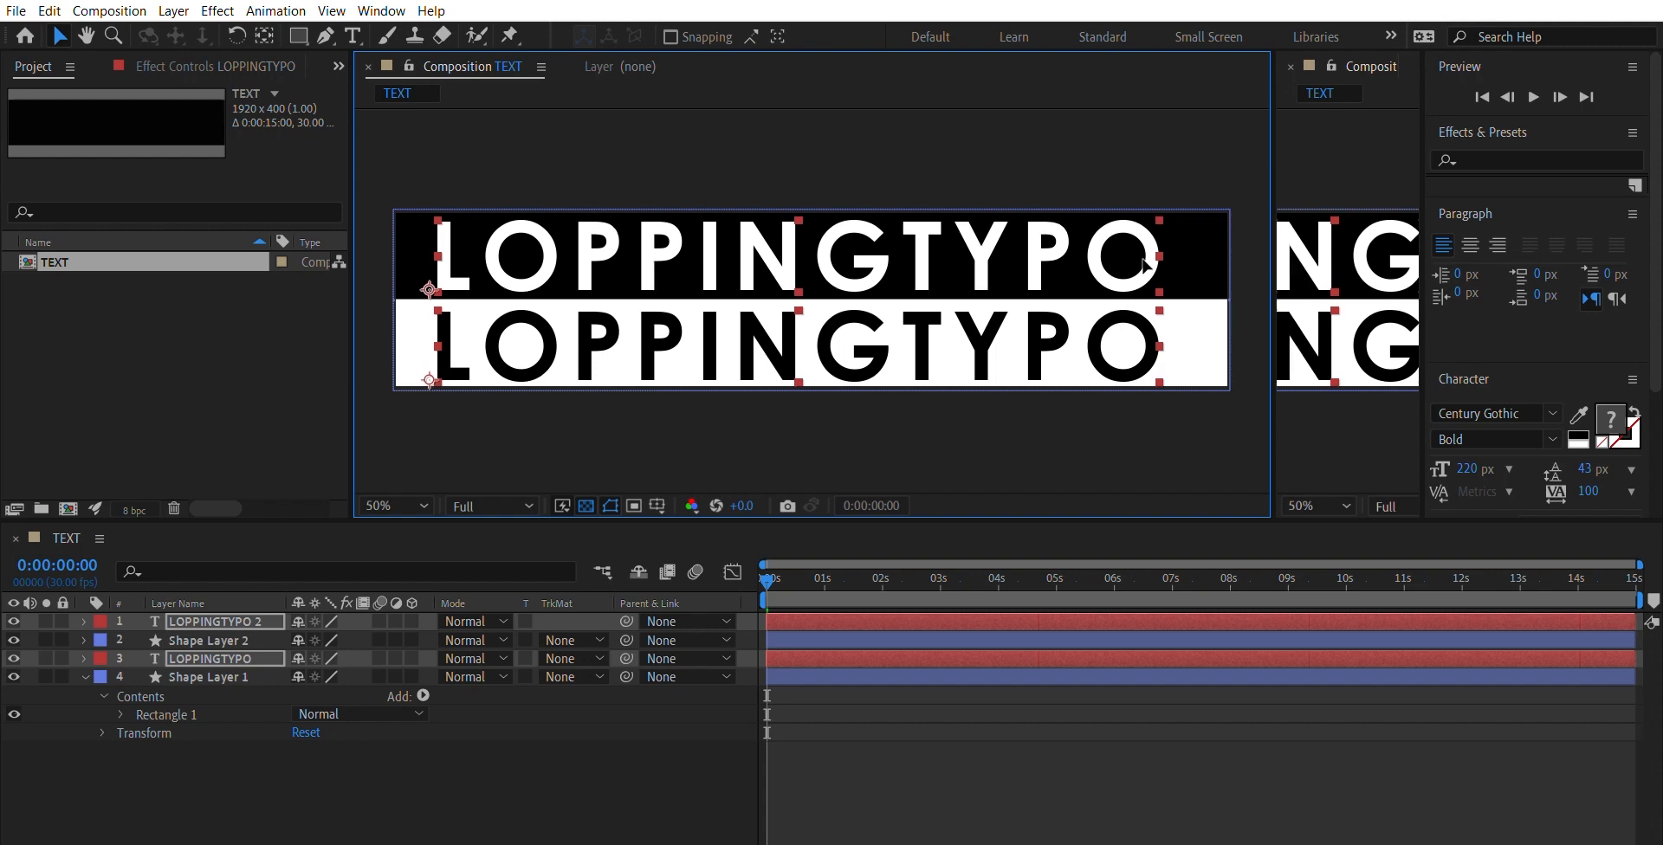
left_click(1152, 411)
- Nudge the upper LOPPINGTYPO text slightly left and down to centre it vertically in the black bar
left_click(878, 246)
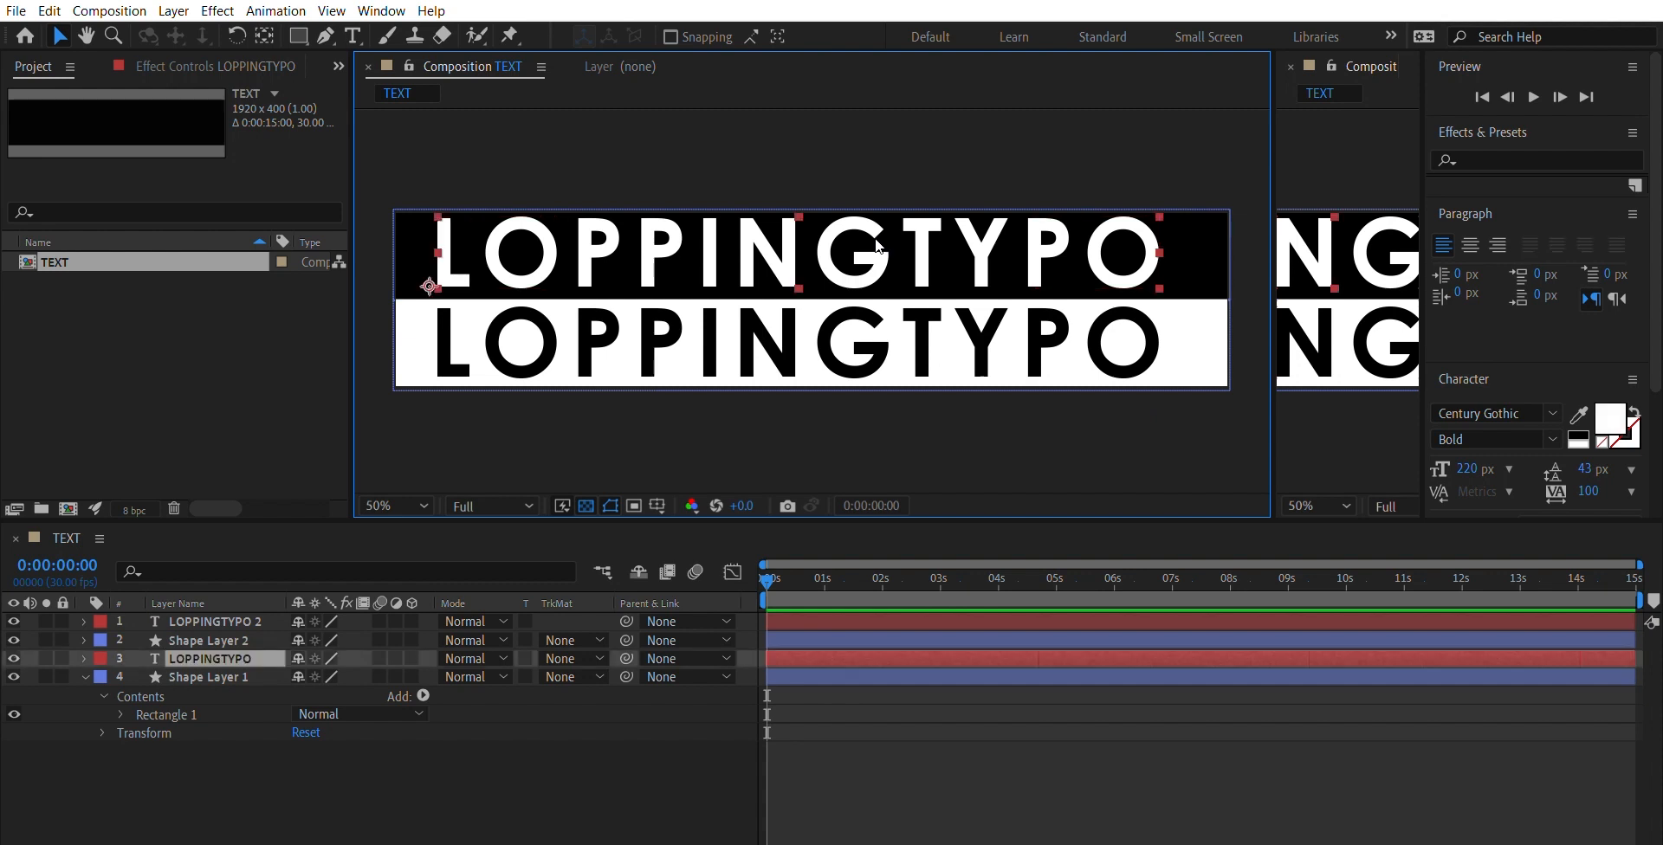
key("Left")
key("Down")
key("Down")
key("Down")
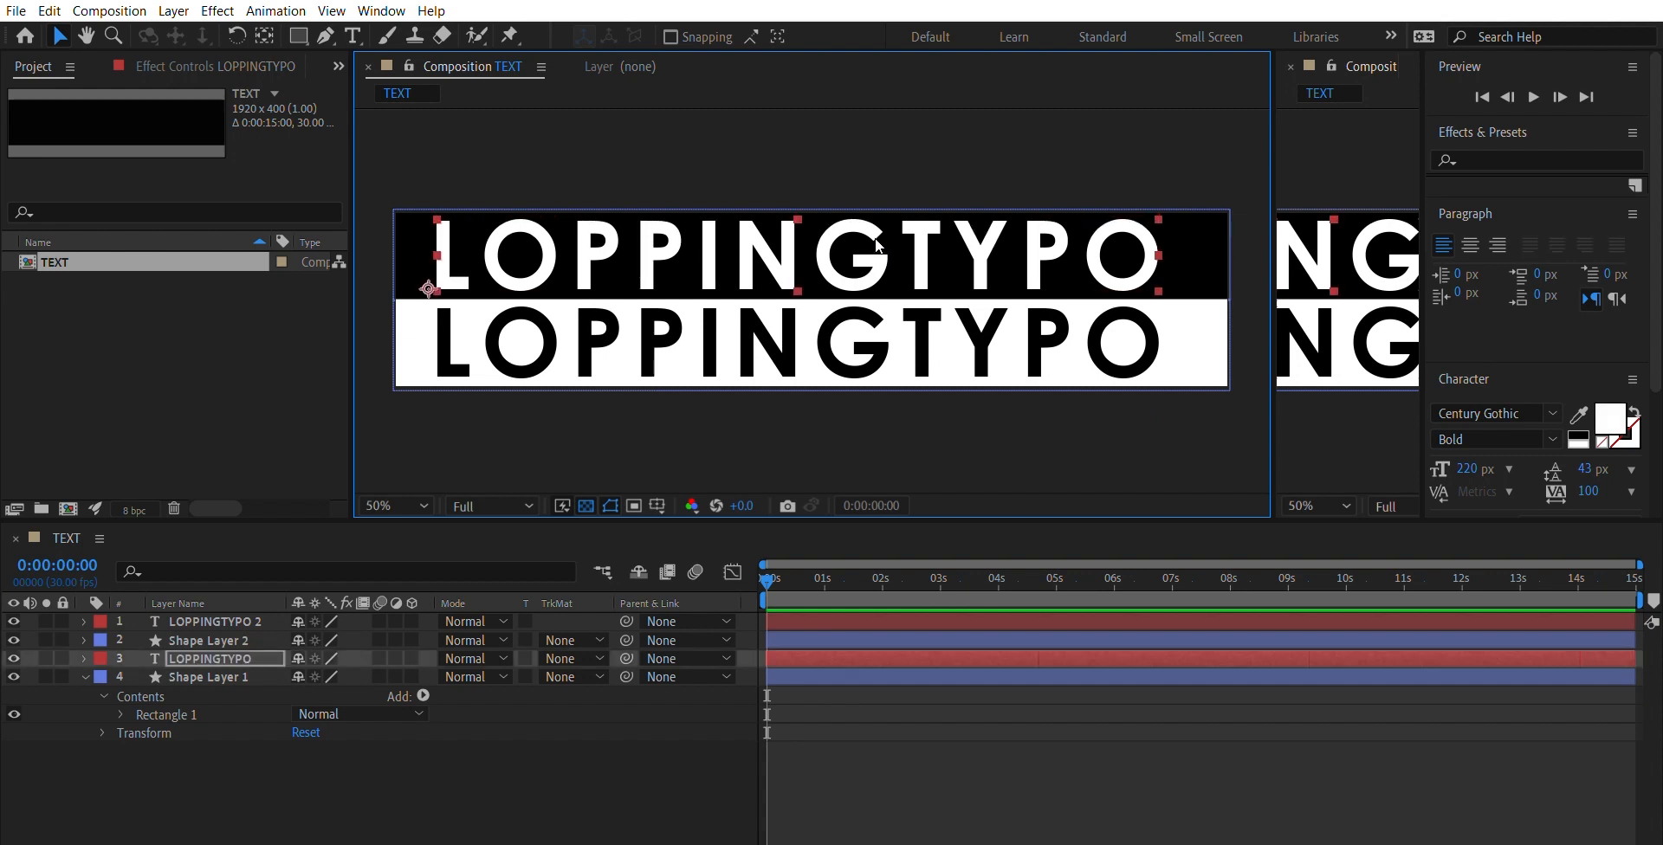
key("Down")
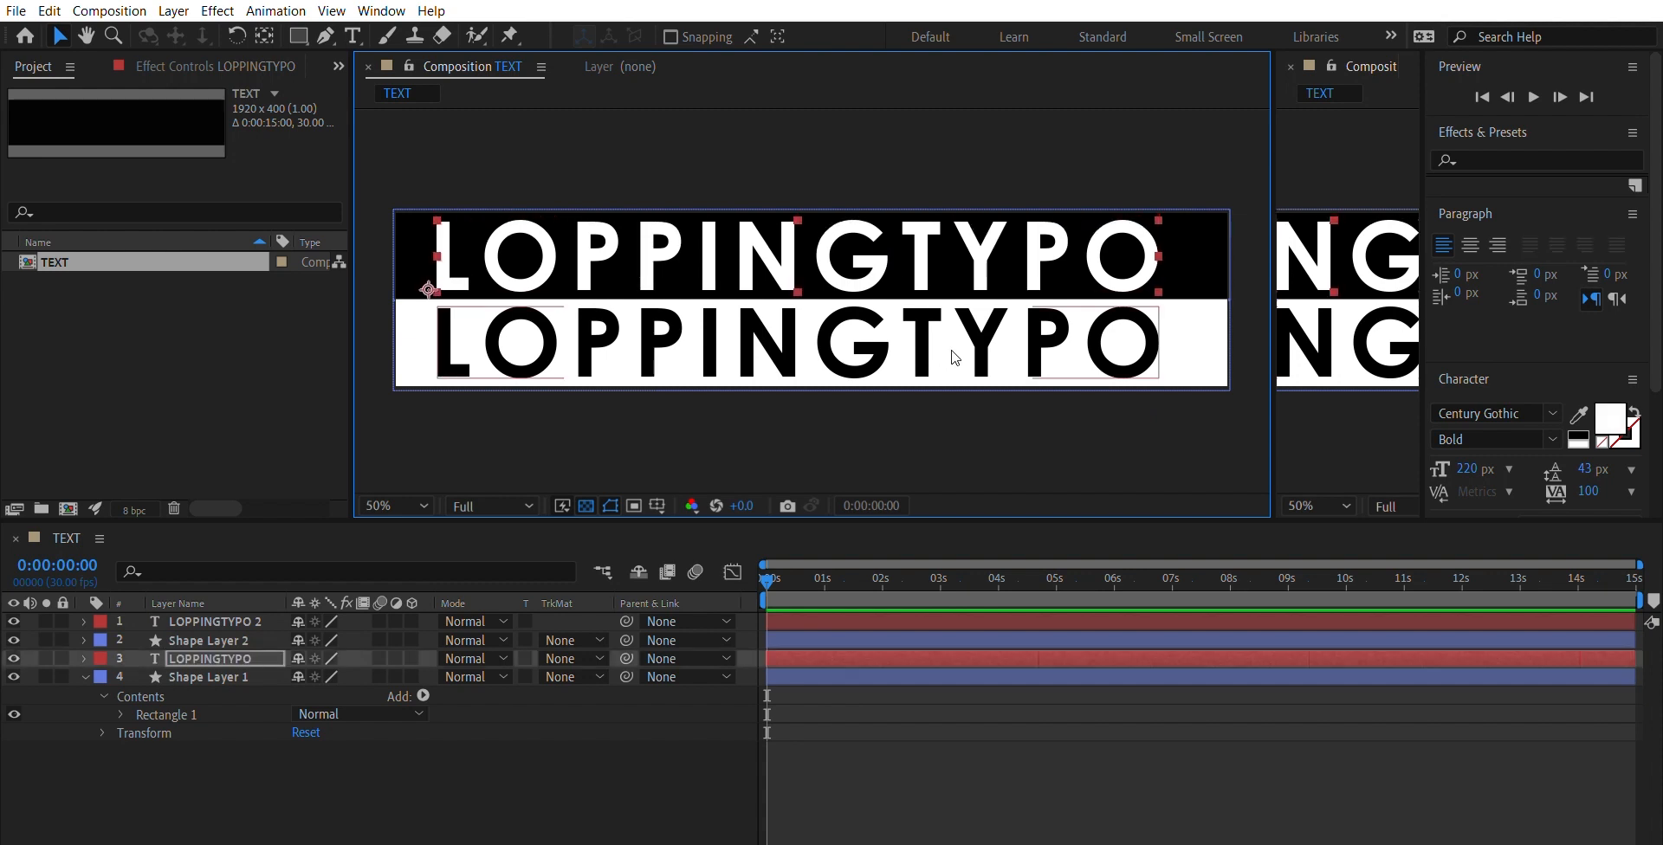
left_click(1015, 428)
key("period")
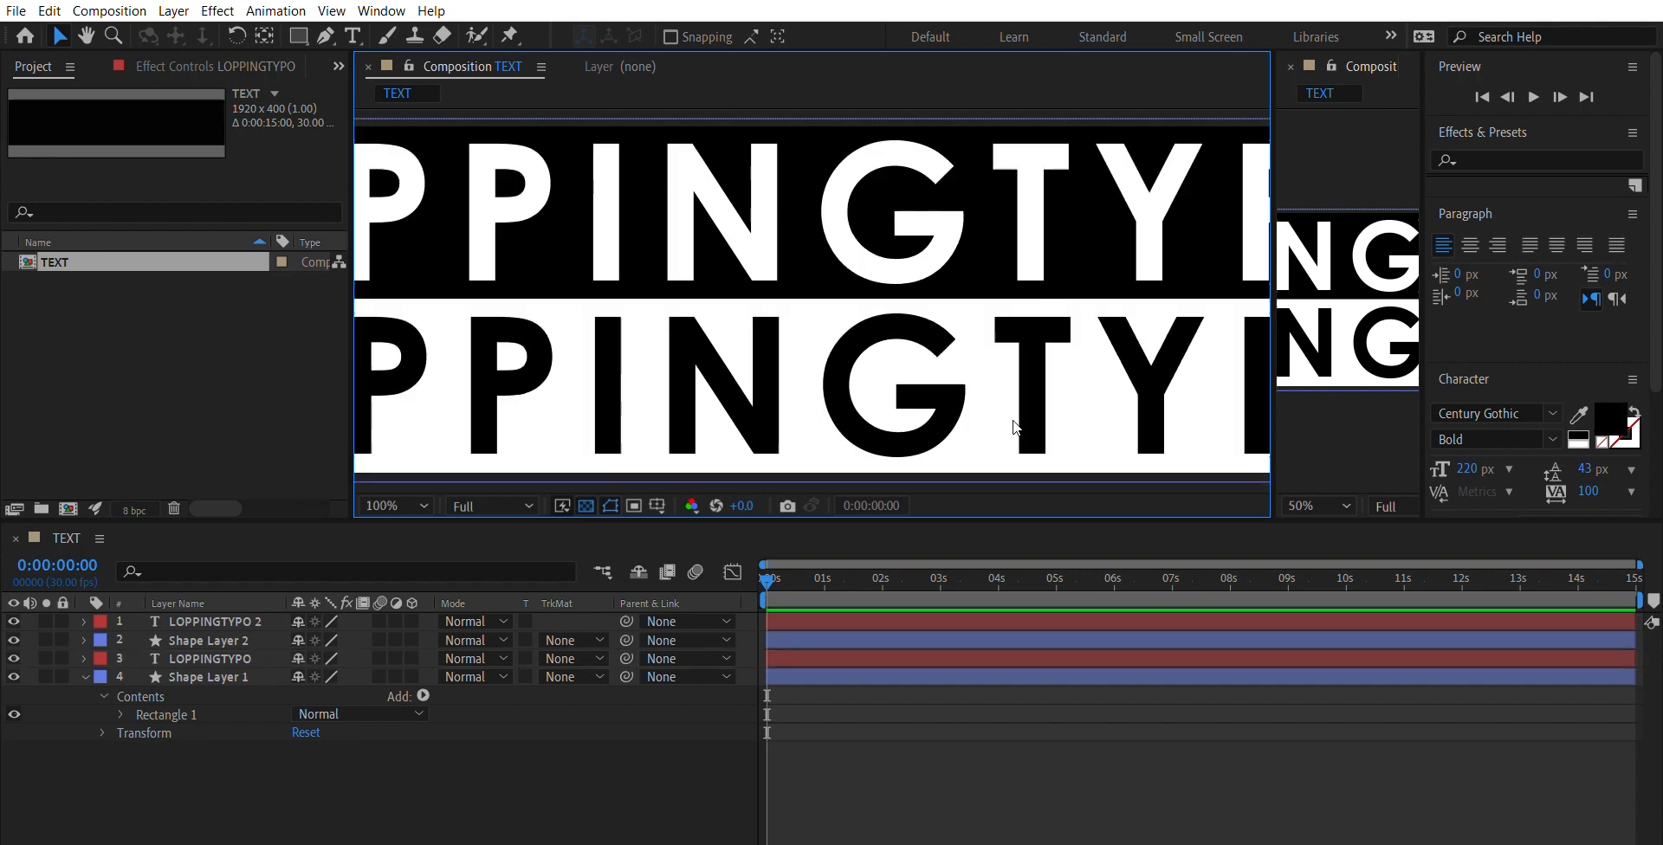
key("comma")
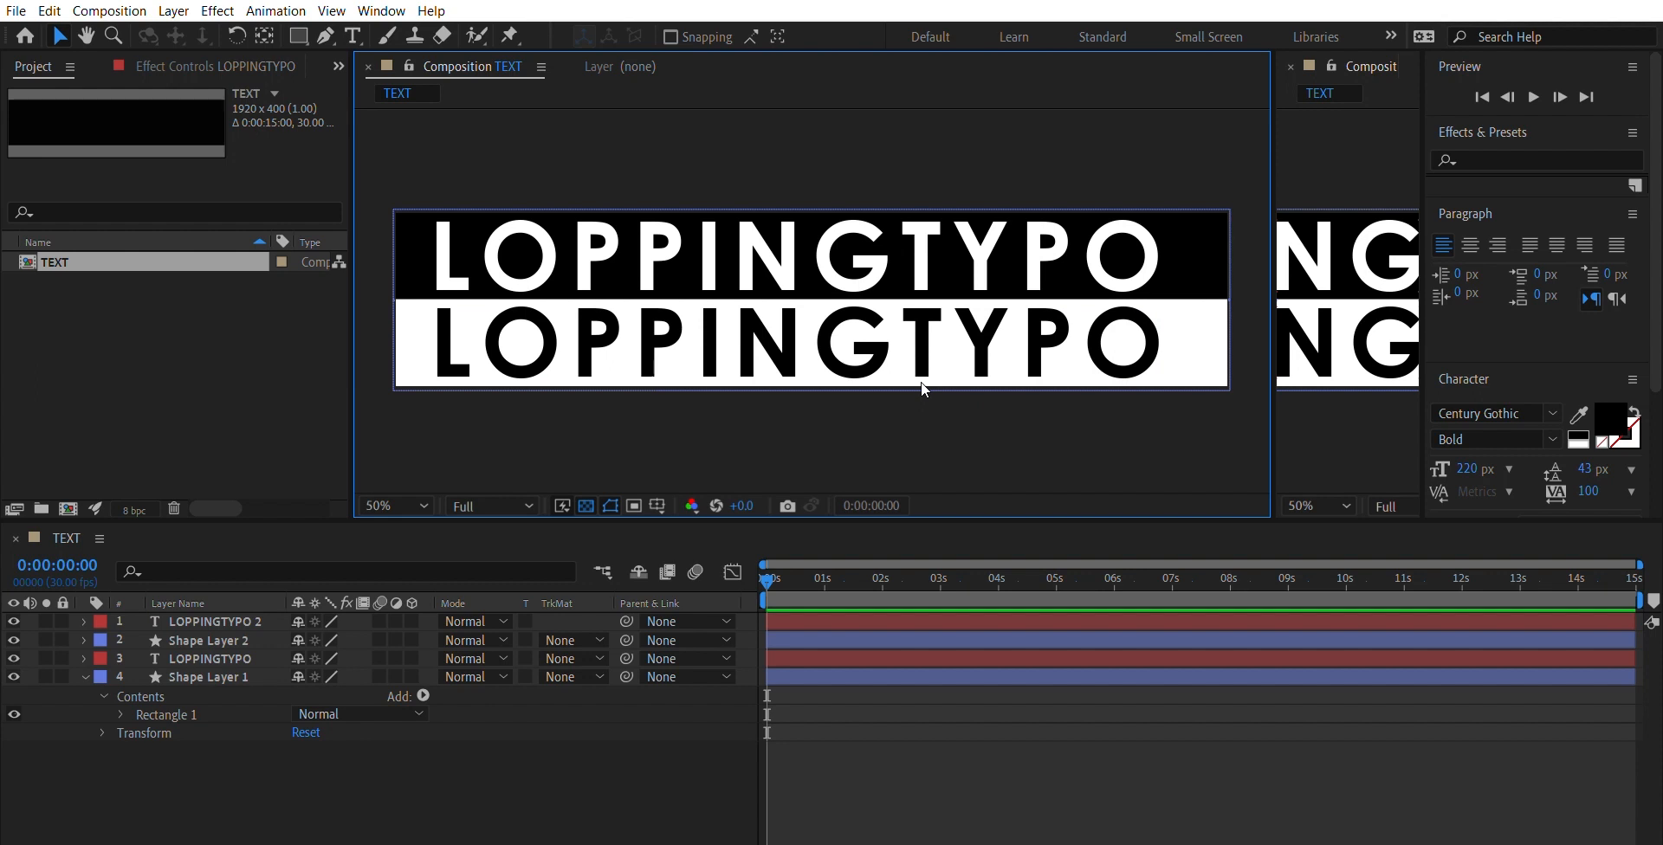
- Increase the tracking of both LOPPINGTYPO text layers to 156
left_click(984, 270)
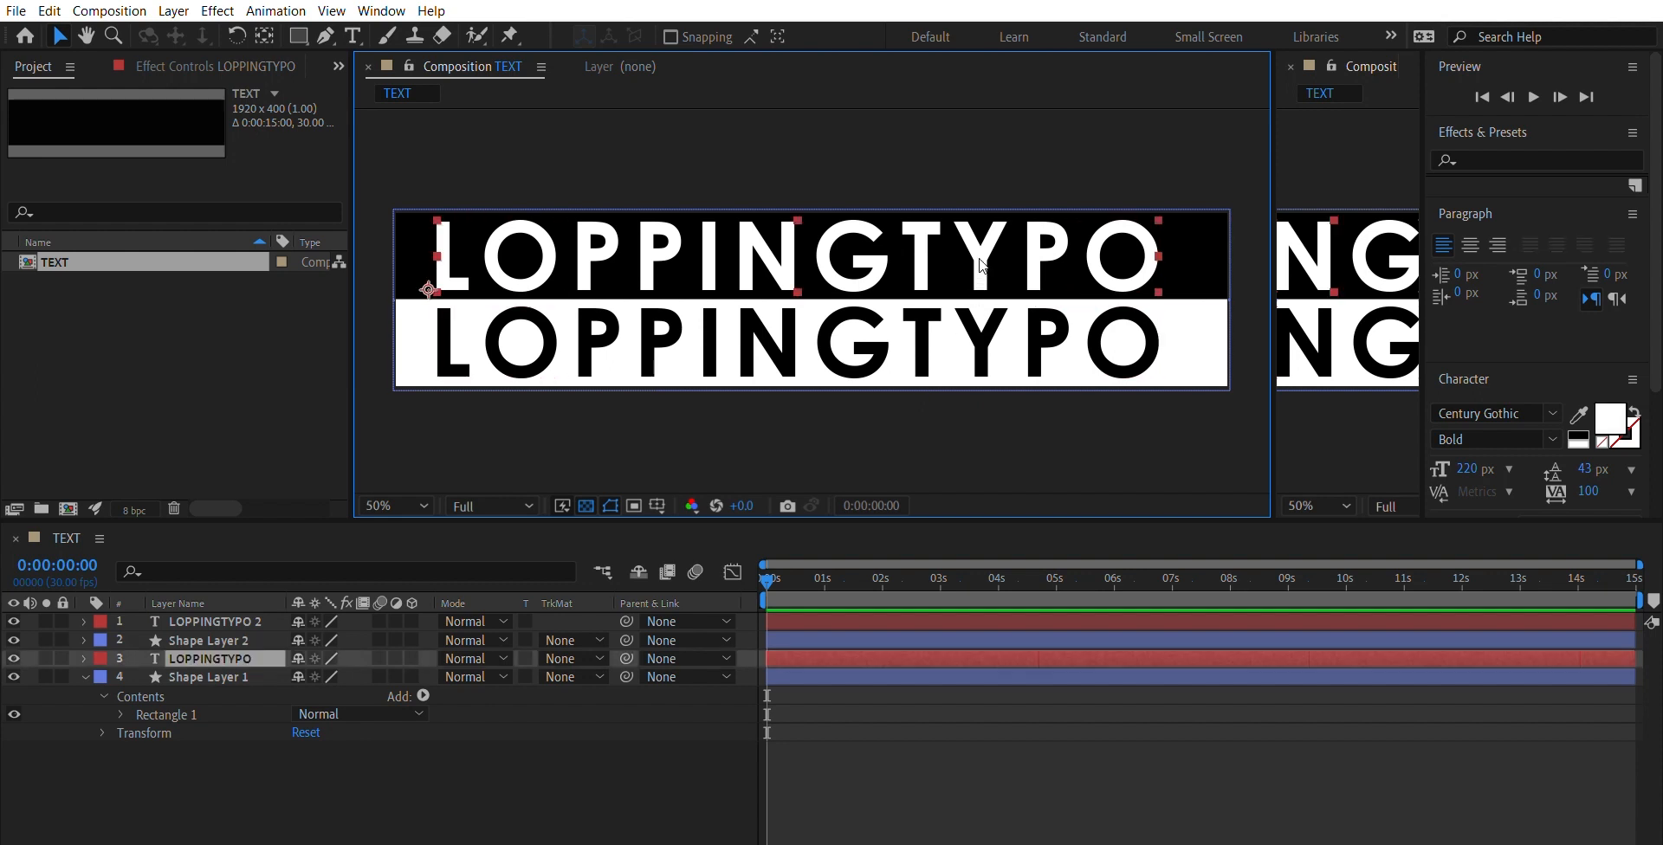
left_click(993, 313, "shift")
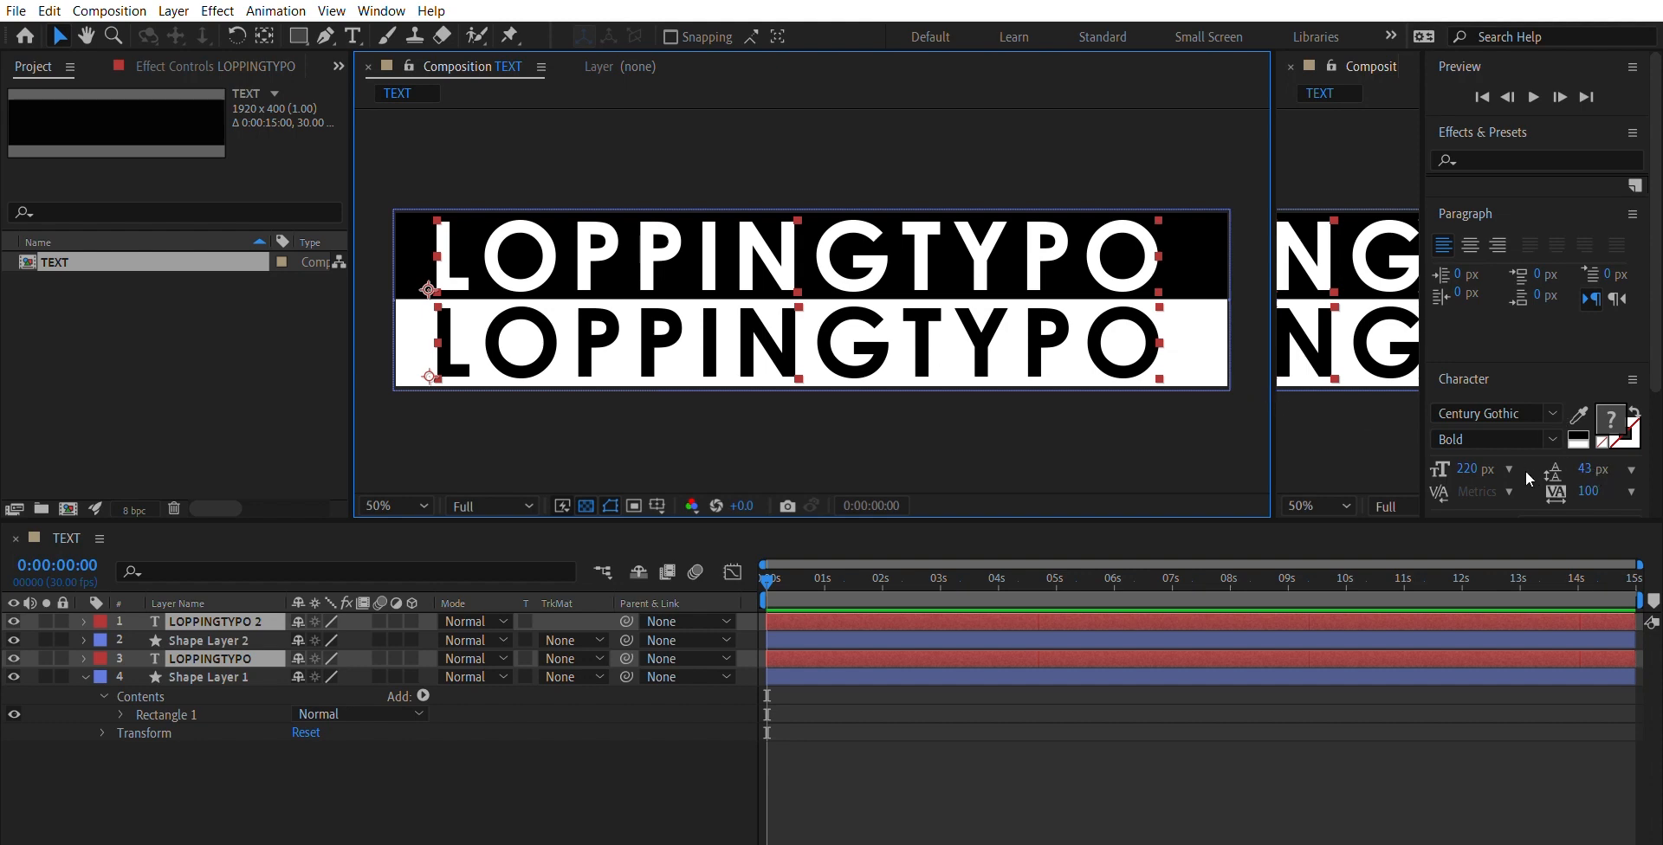
left_click_drag(1589, 491, 1636, 491)
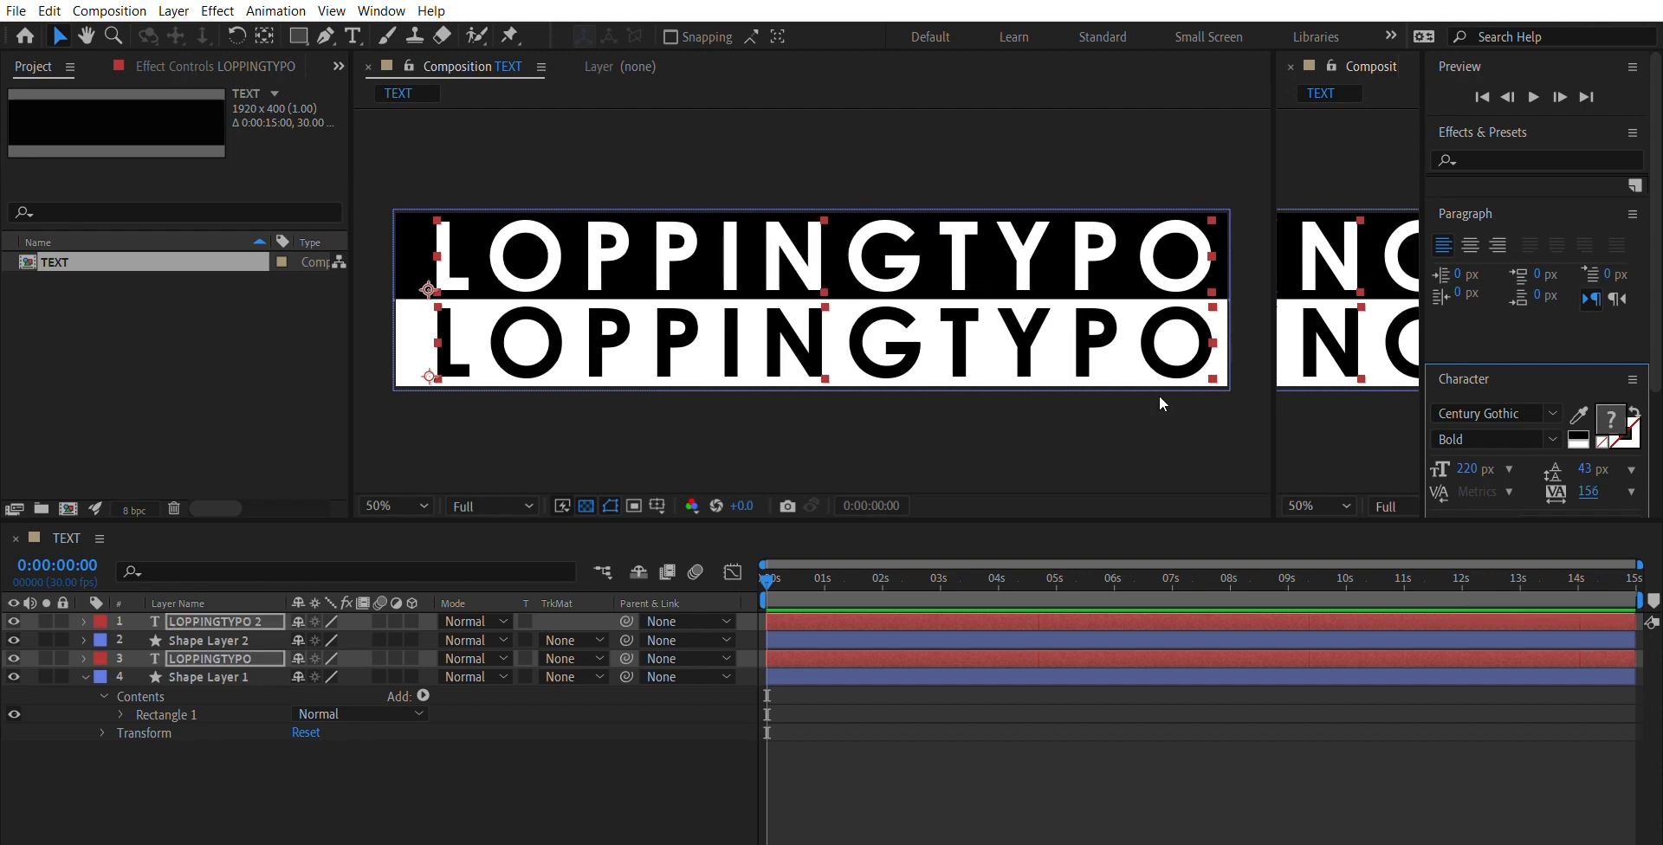
- Move both LOPPINGTYPO texts left and slightly down to centre them horizontally in their bars
left_click_drag(913, 344, 899, 345)
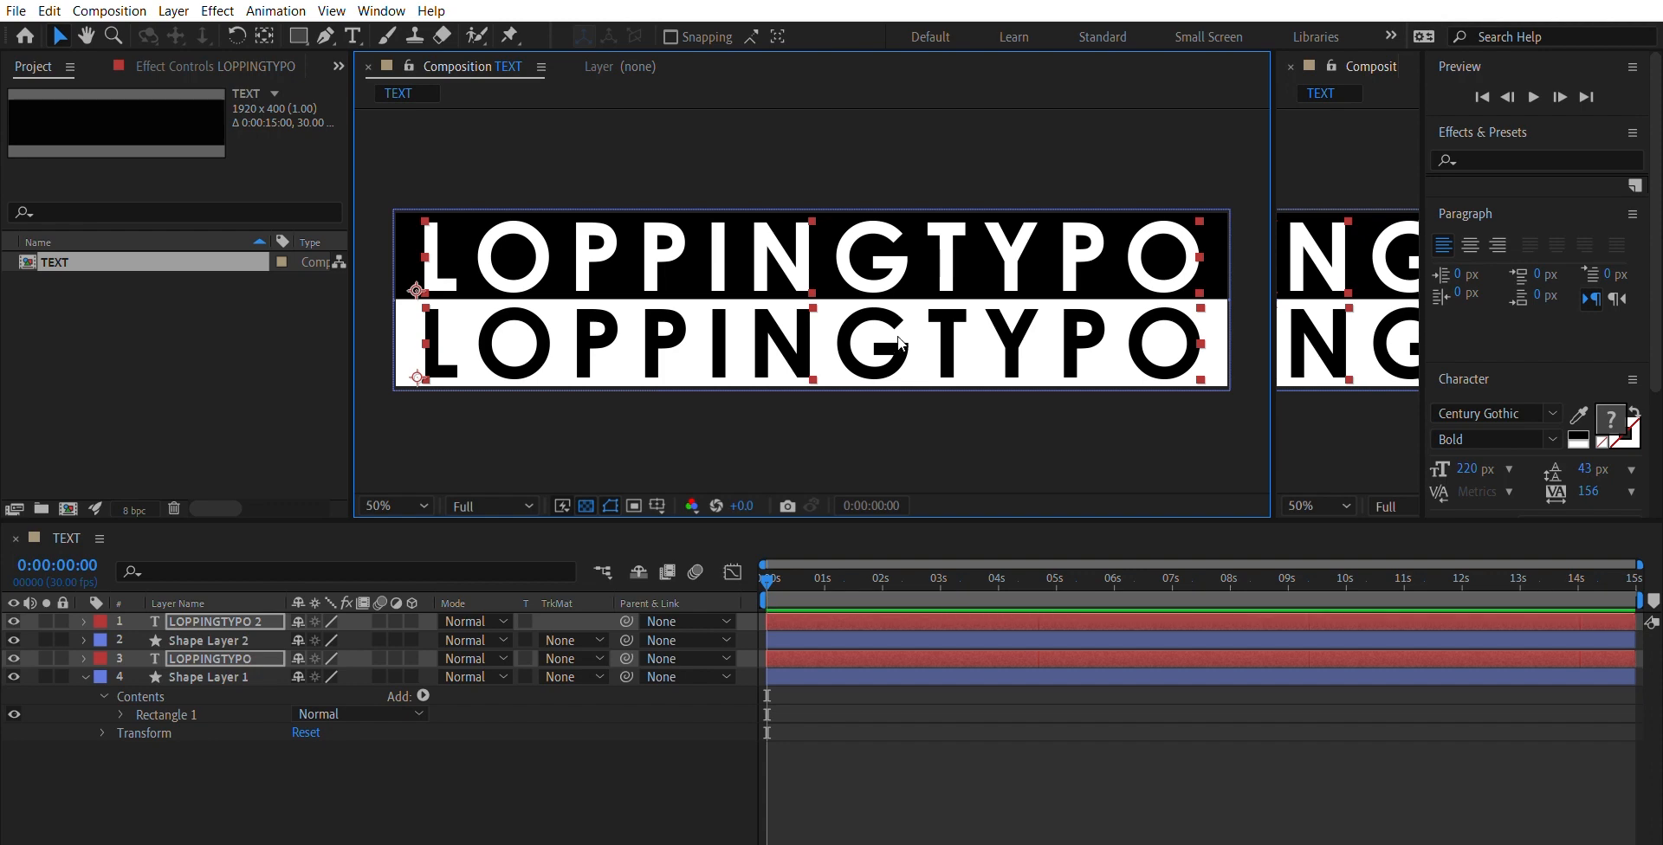
key("Down")
key("Left")
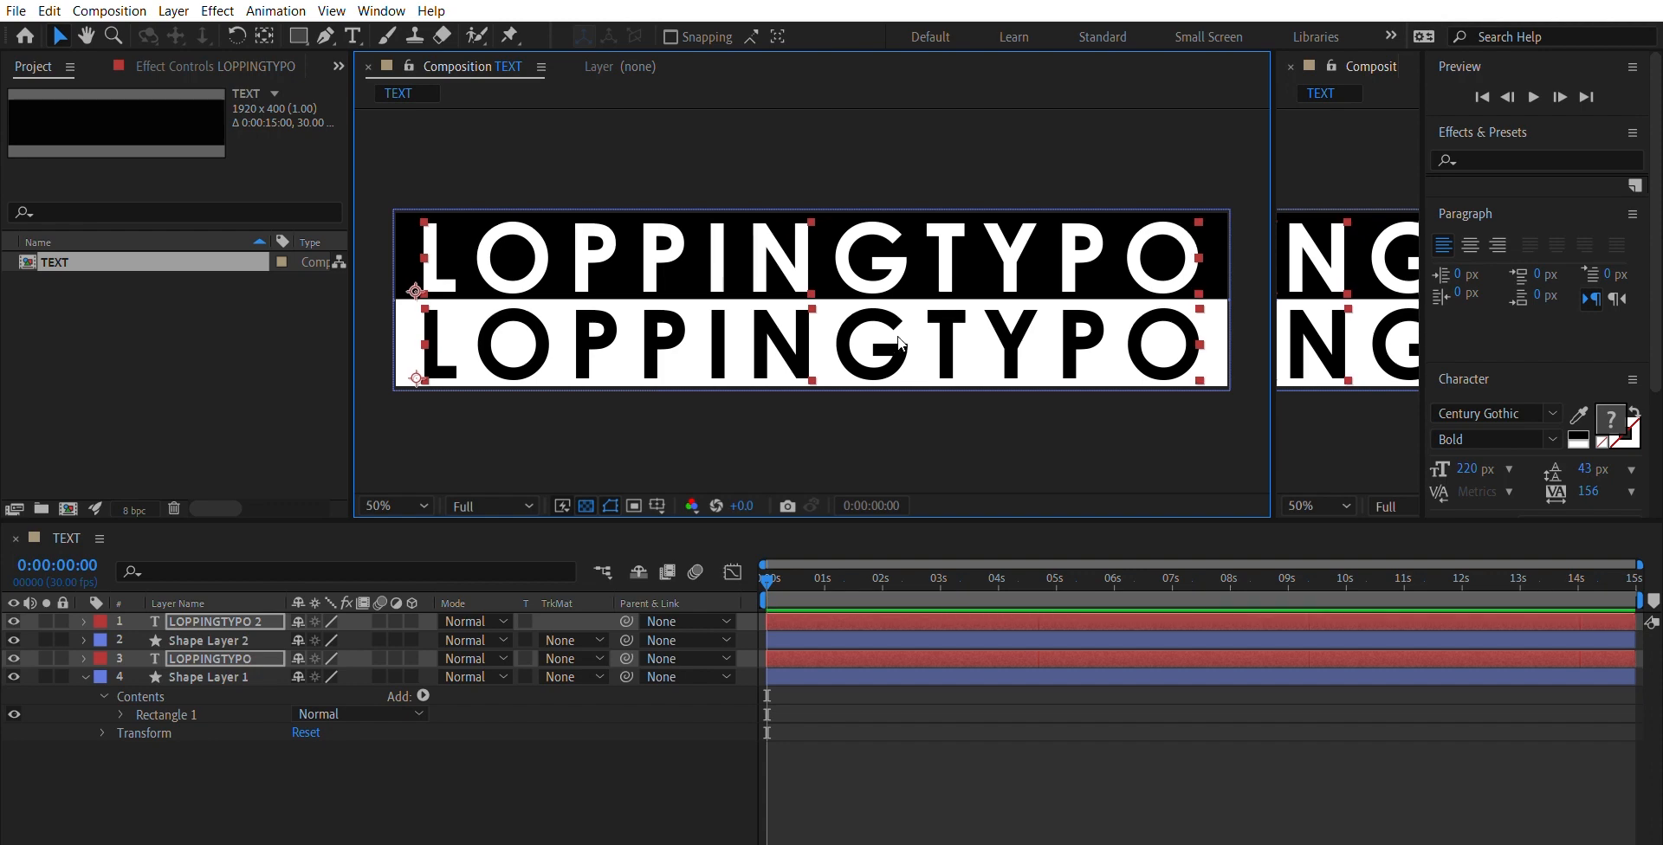
left_click(1130, 401)
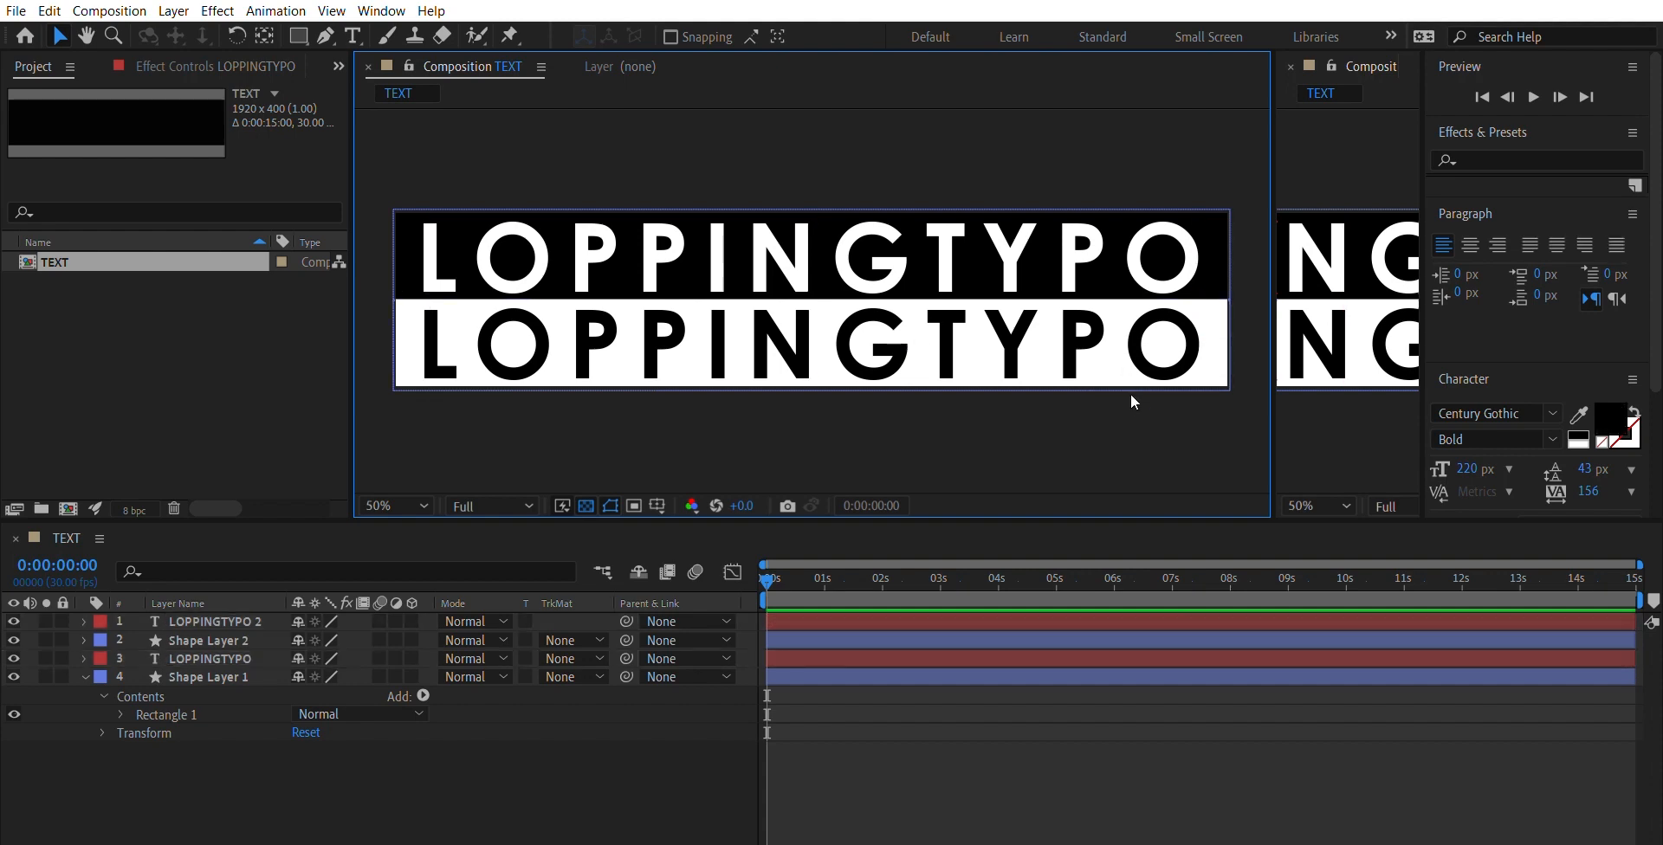
- Nudge the upper LOPPINGTYPO text up slightly within the black bar and deselect it
left_click(875, 257)
key("Return")
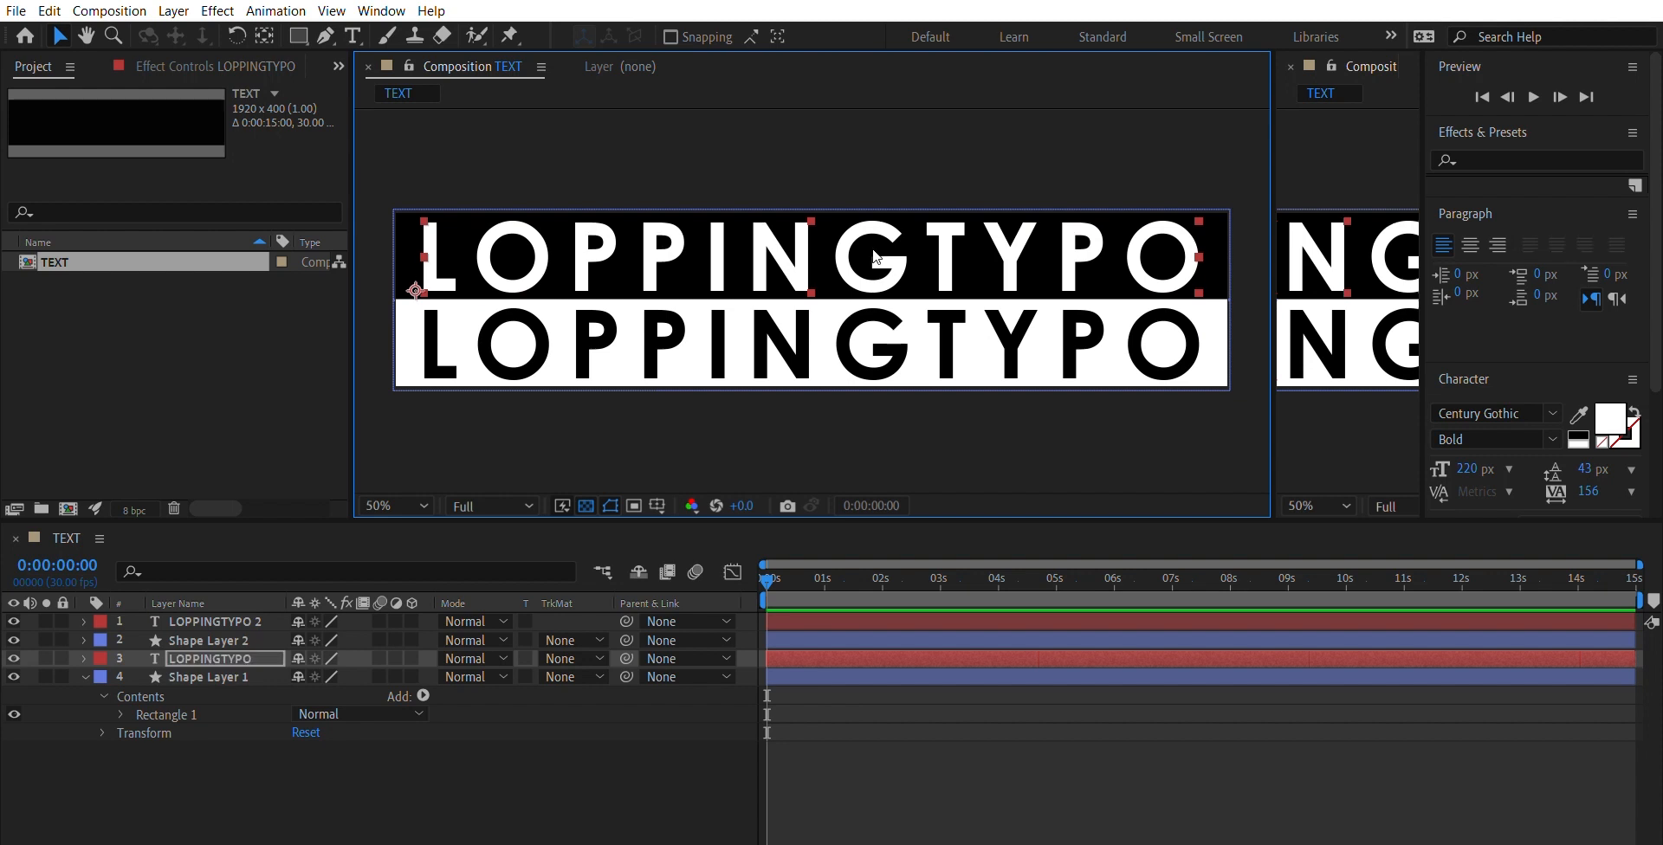
left_click(929, 416)
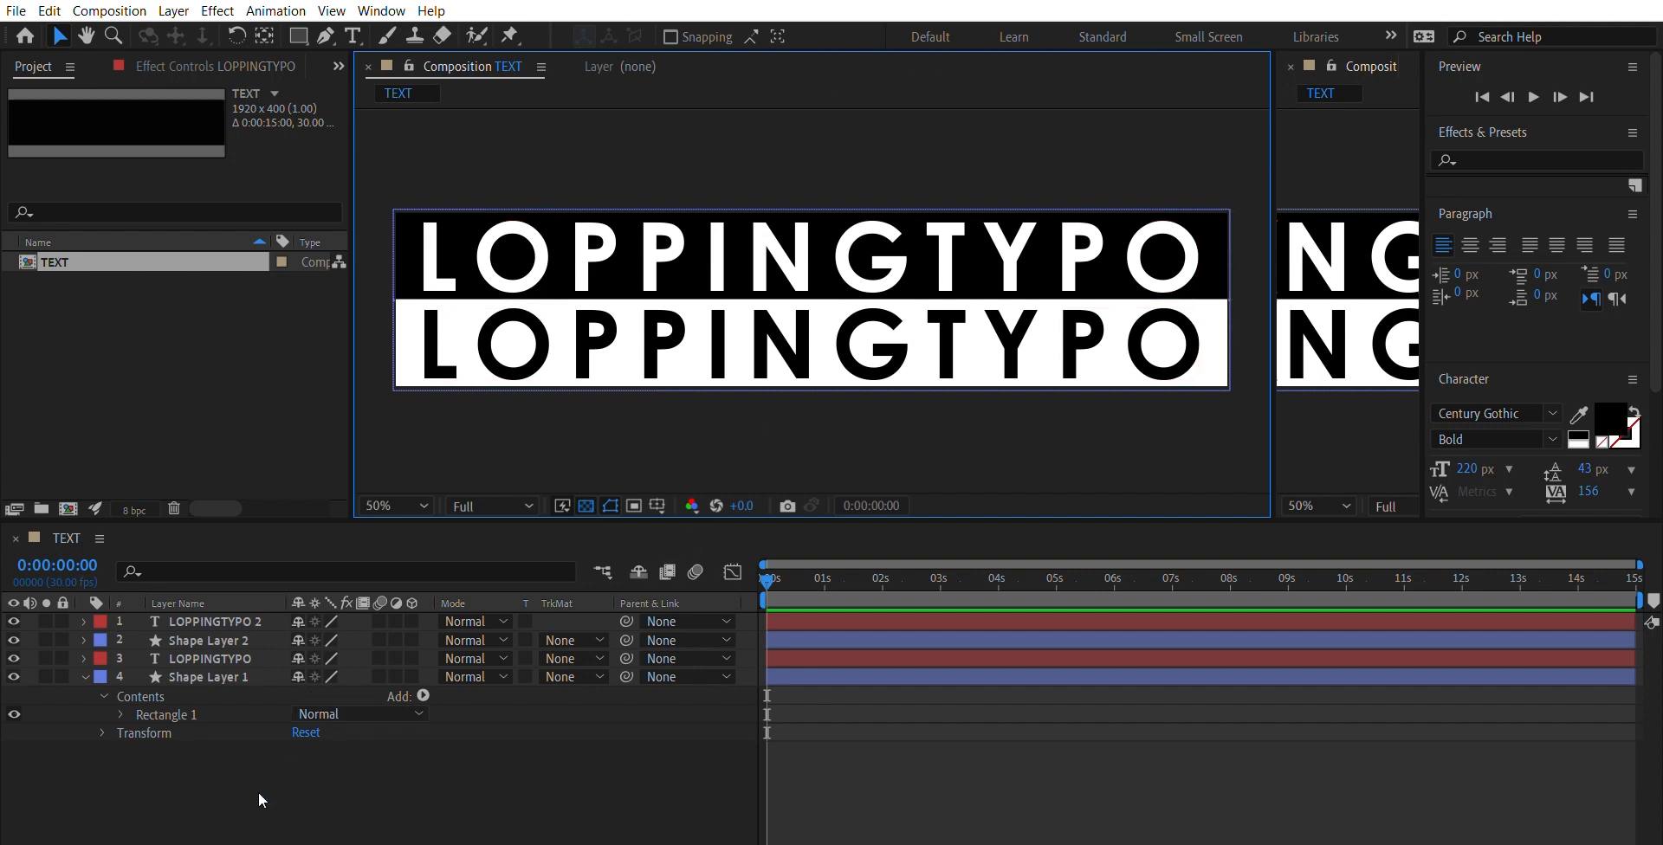
- Collapse the expanded properties of Shape Layer 1 and clear the layer selection
left_click_drag(257, 813, 216, 606)
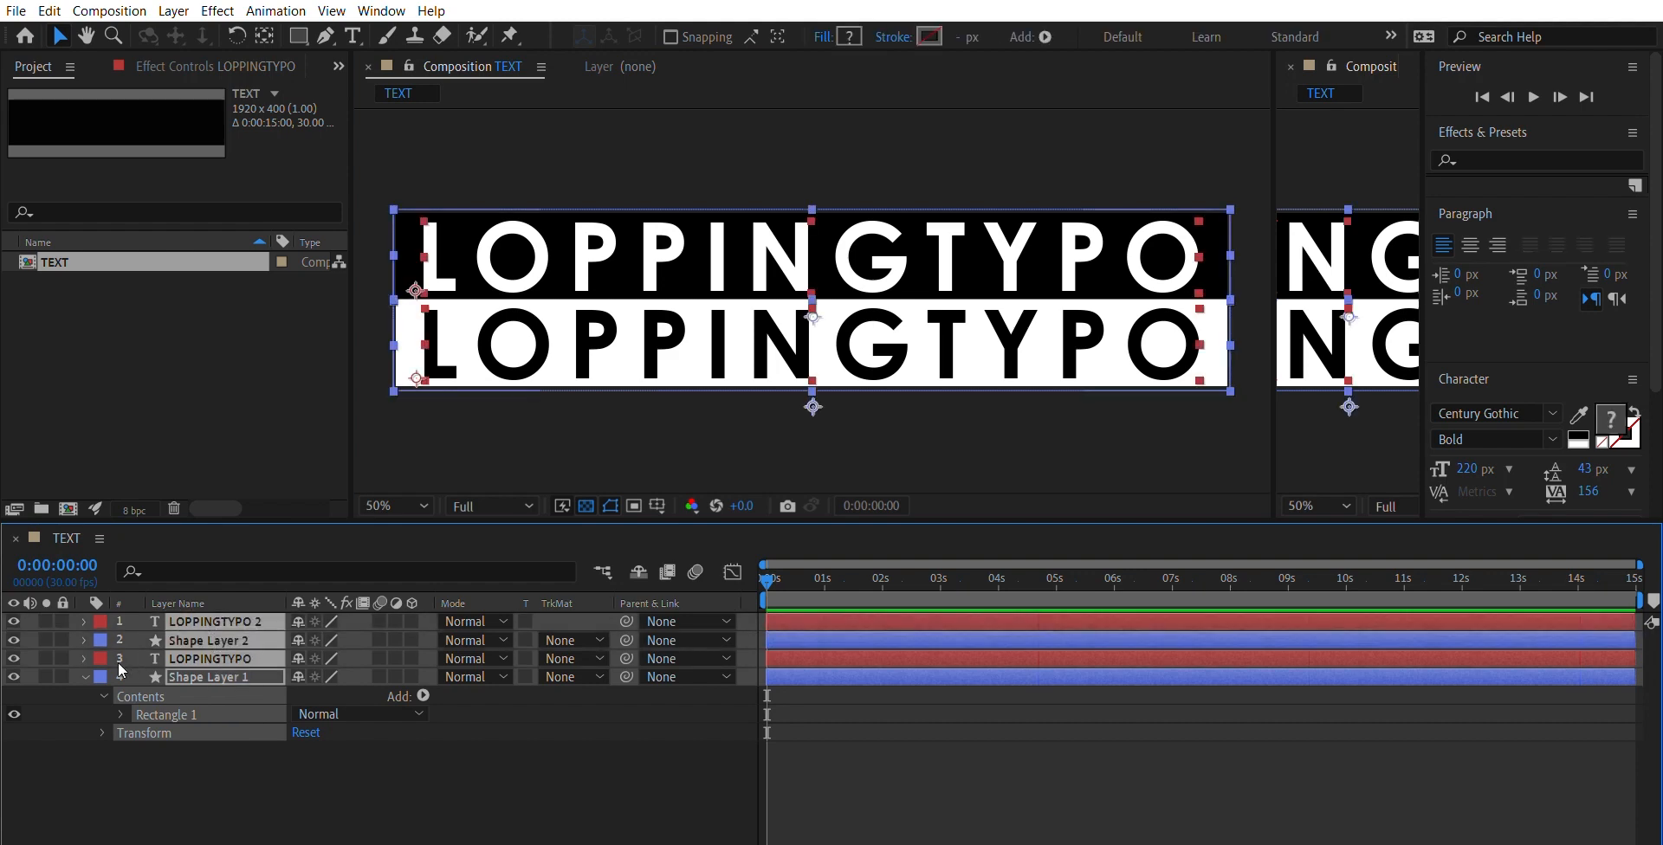
left_click(84, 676)
left_click(250, 705)
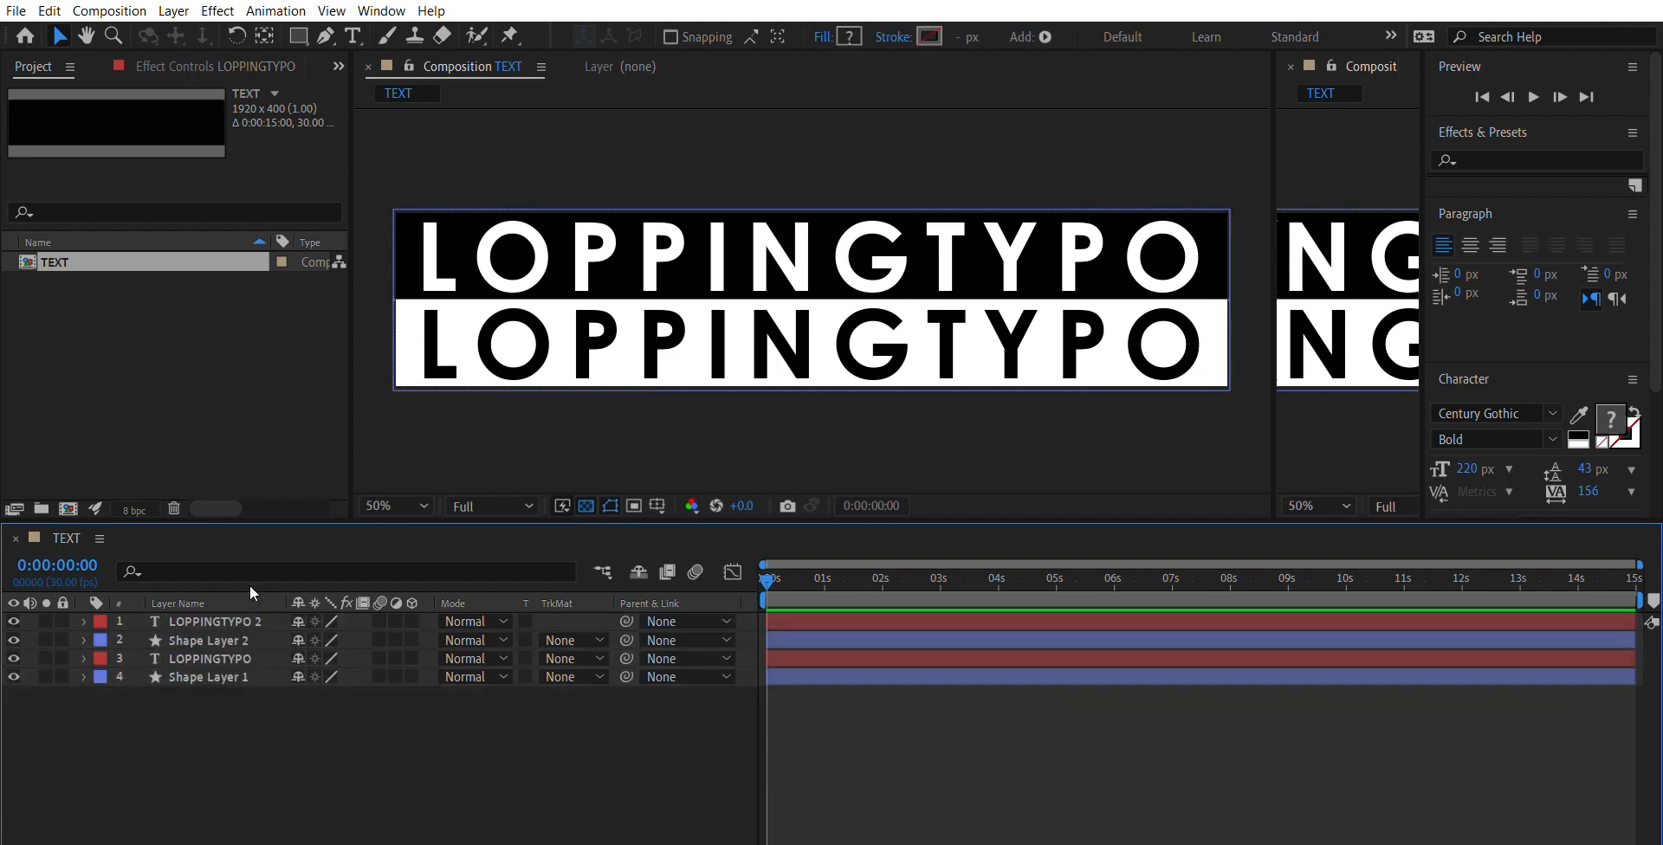
- Pre-compose all four text and shape layers of the TEXT composition into a new composition named SCROLLING TEXT
key("ctrl+a")
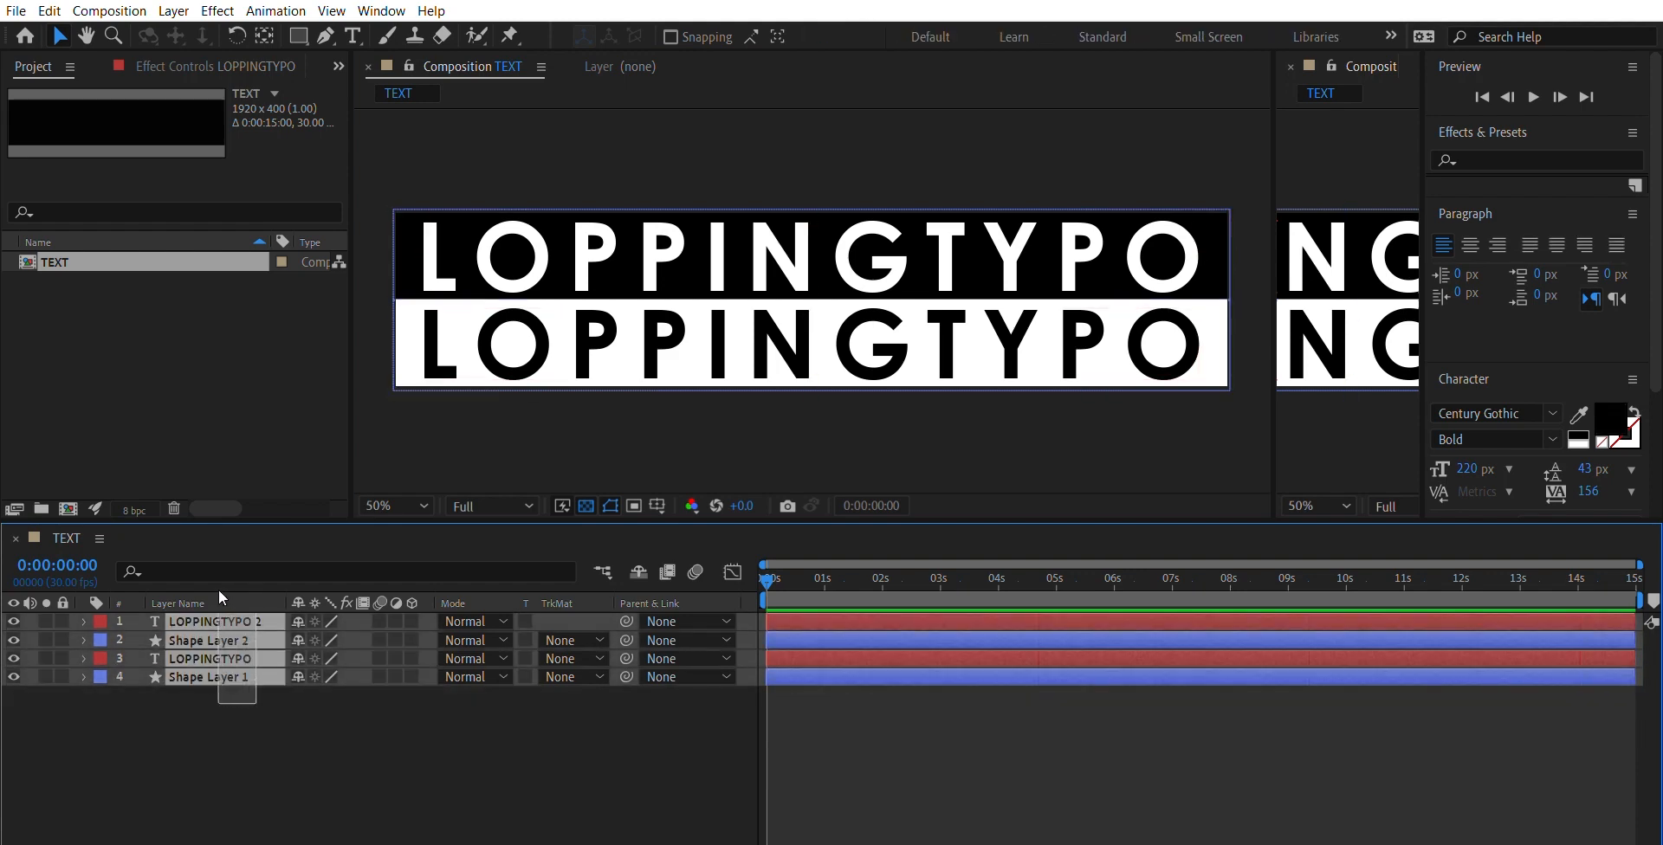
left_click(109, 11)
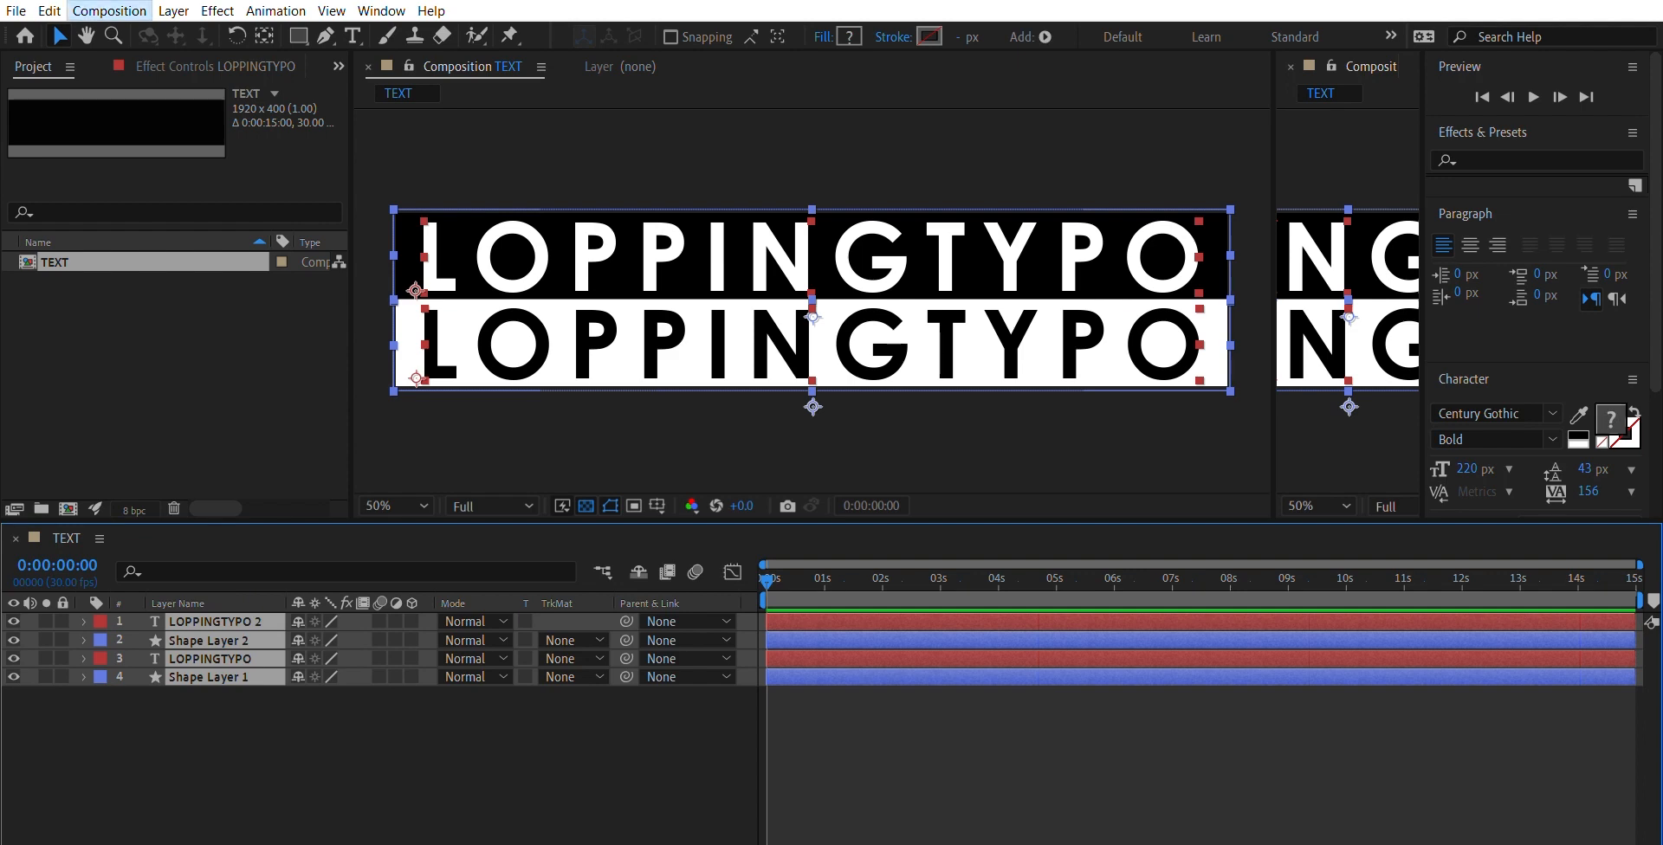
key("Left")
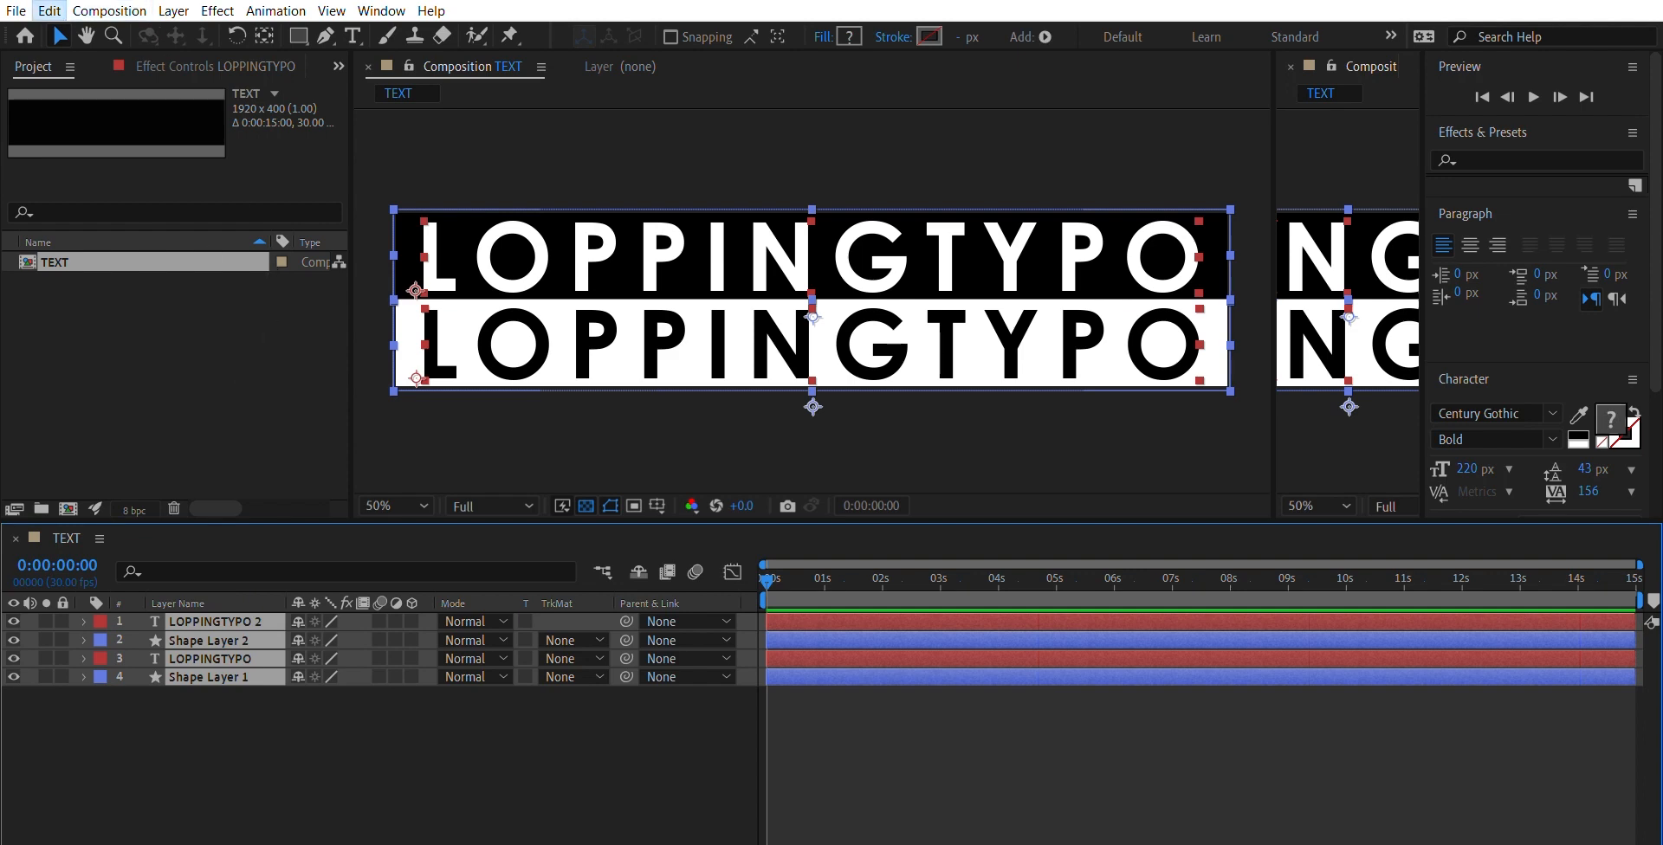
left_click(178, 10)
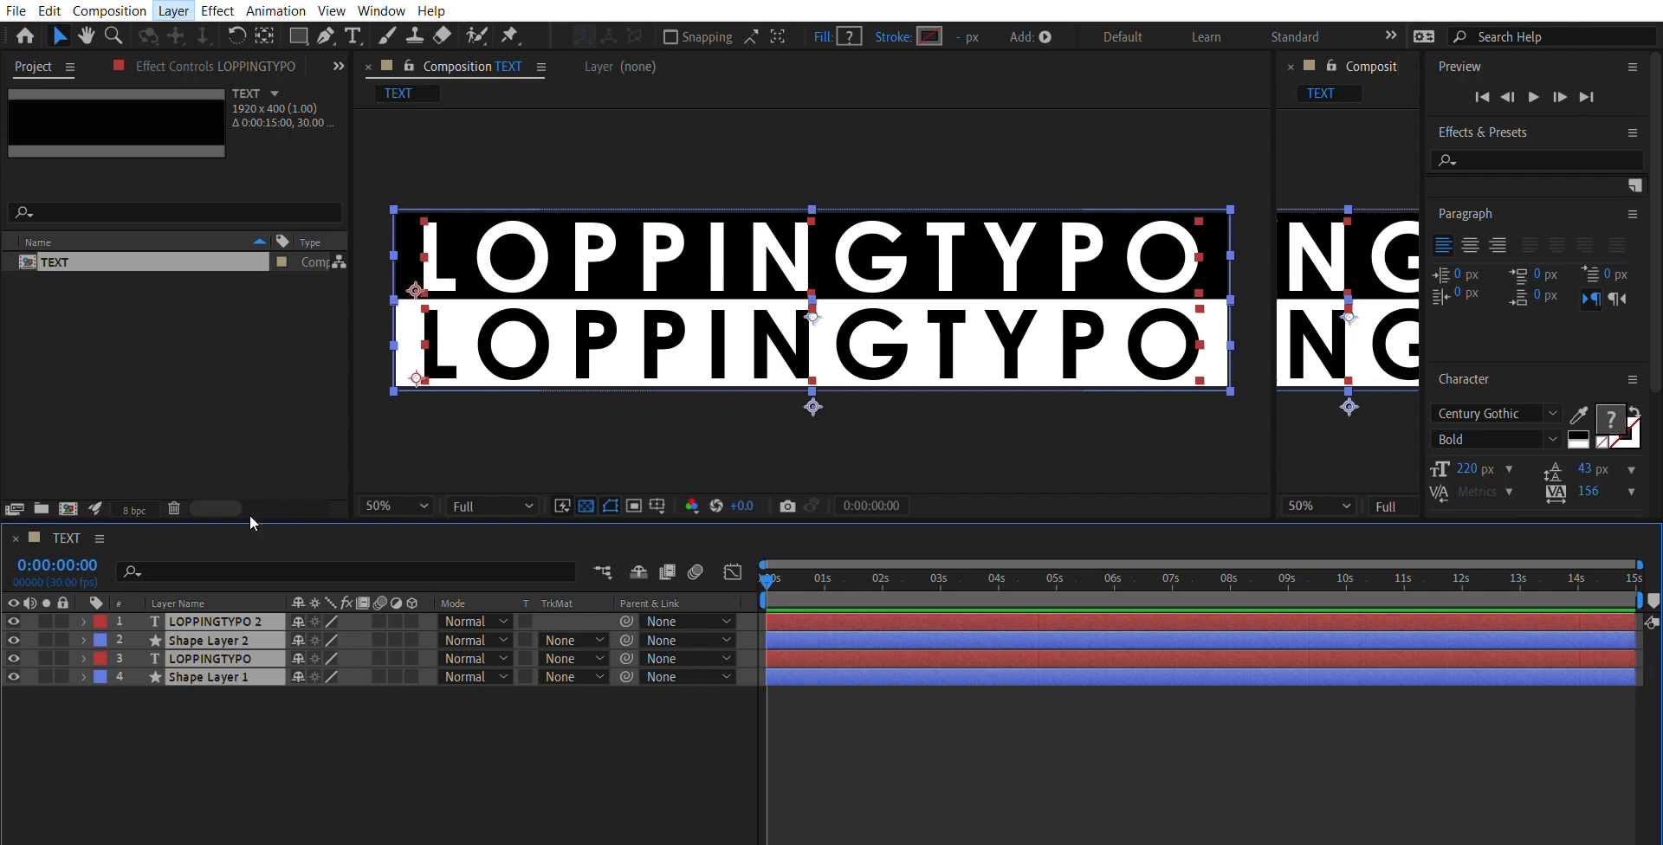
left_click(268, 605)
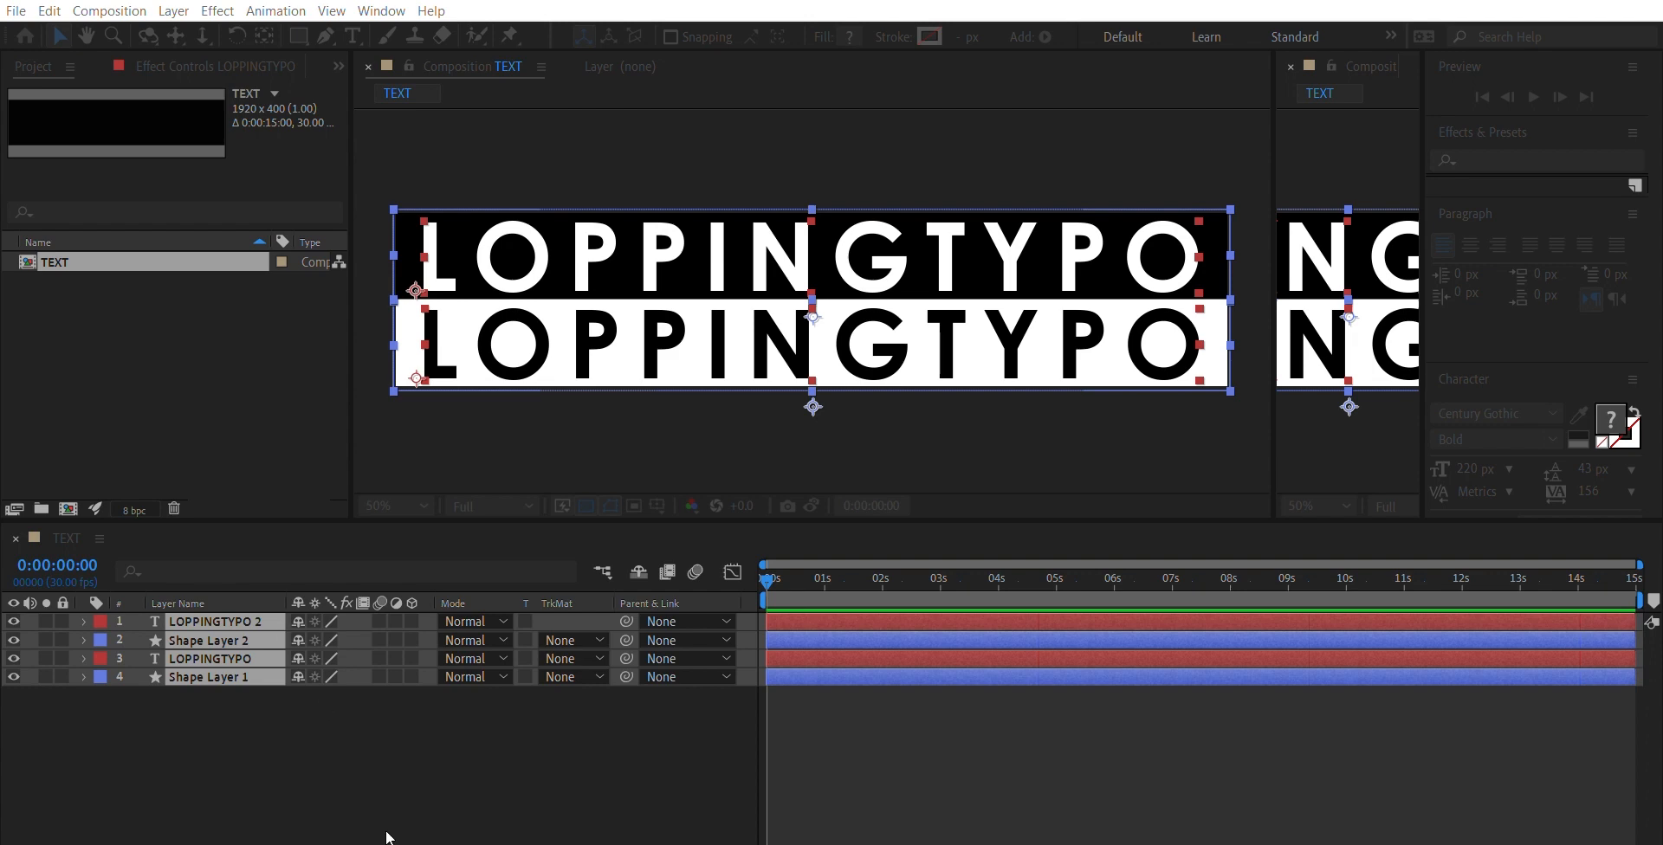
left_click(852, 478)
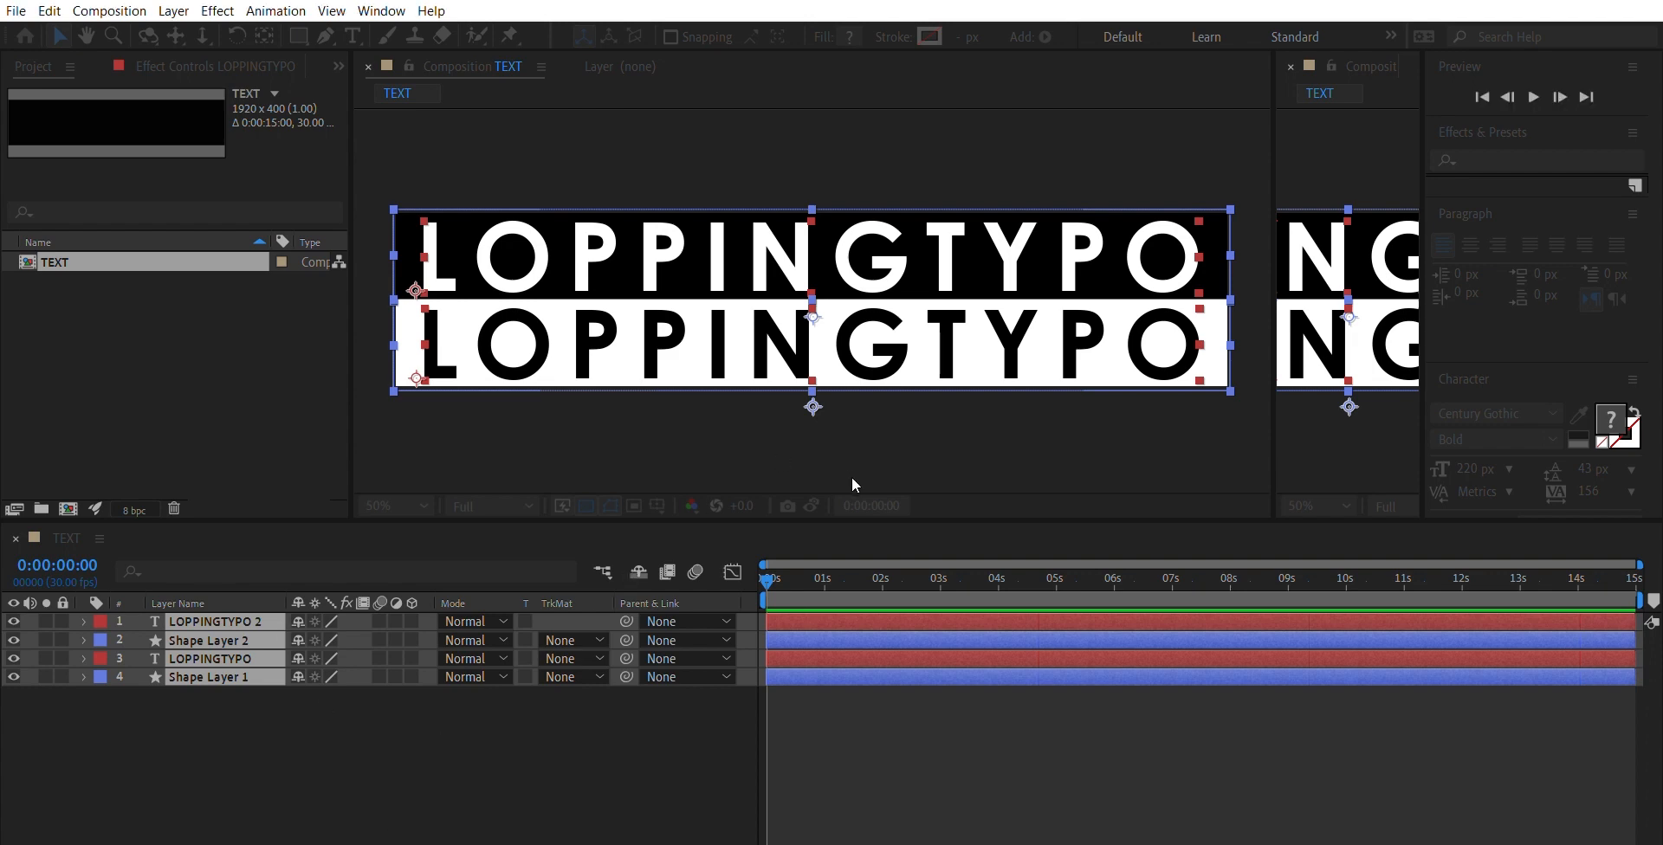
key("Caps_Lock")
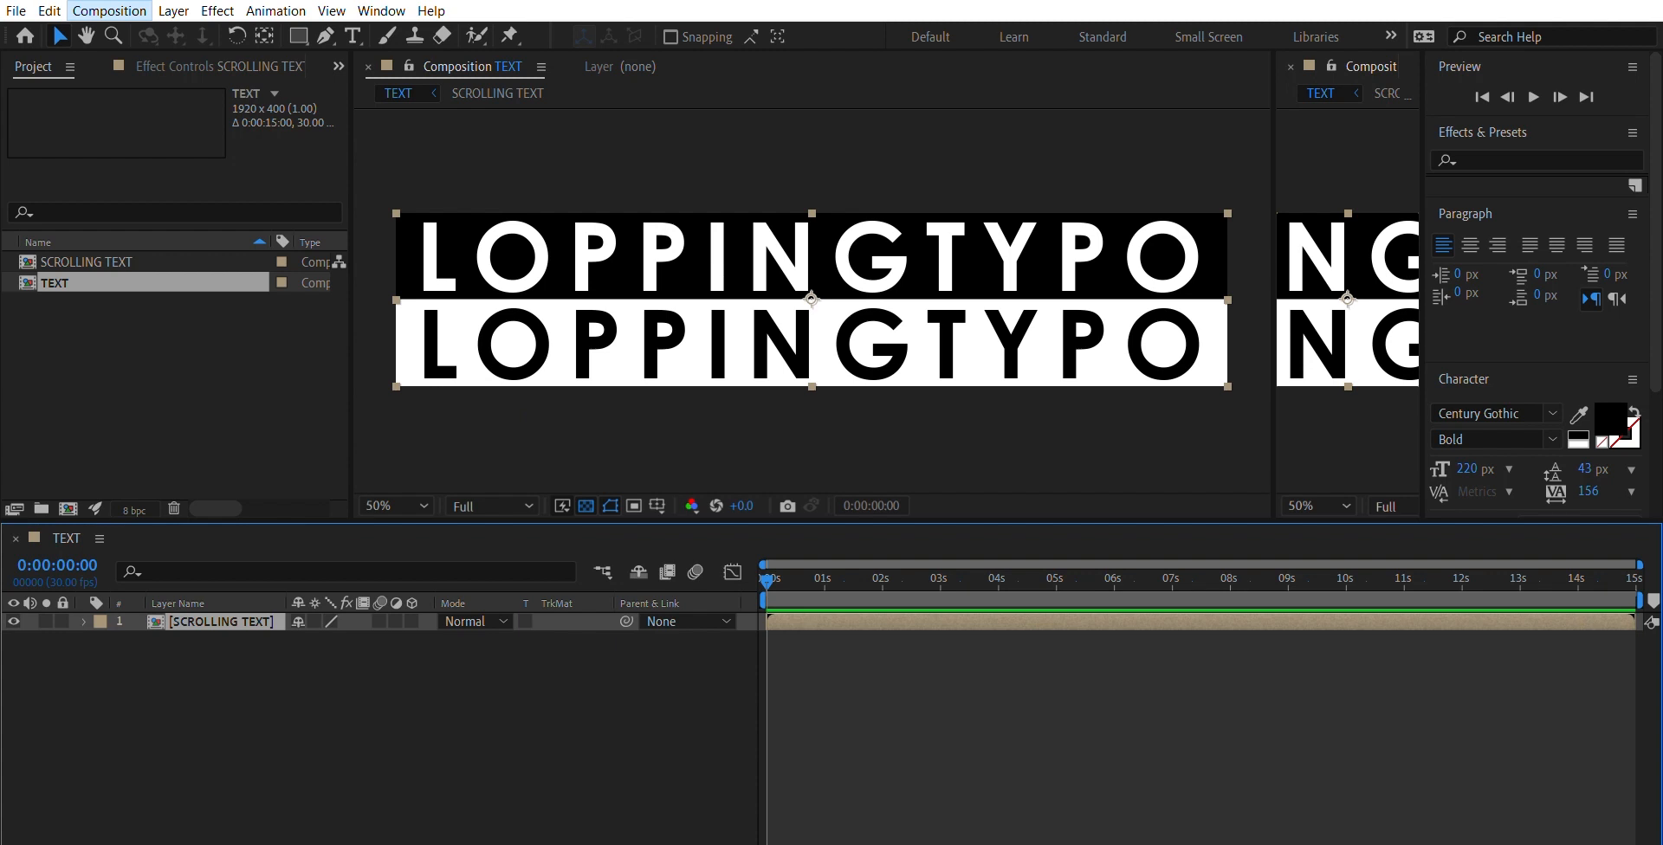
- Change the TEXT composition's frame size to 1920 x 1080
left_click(129, 40)
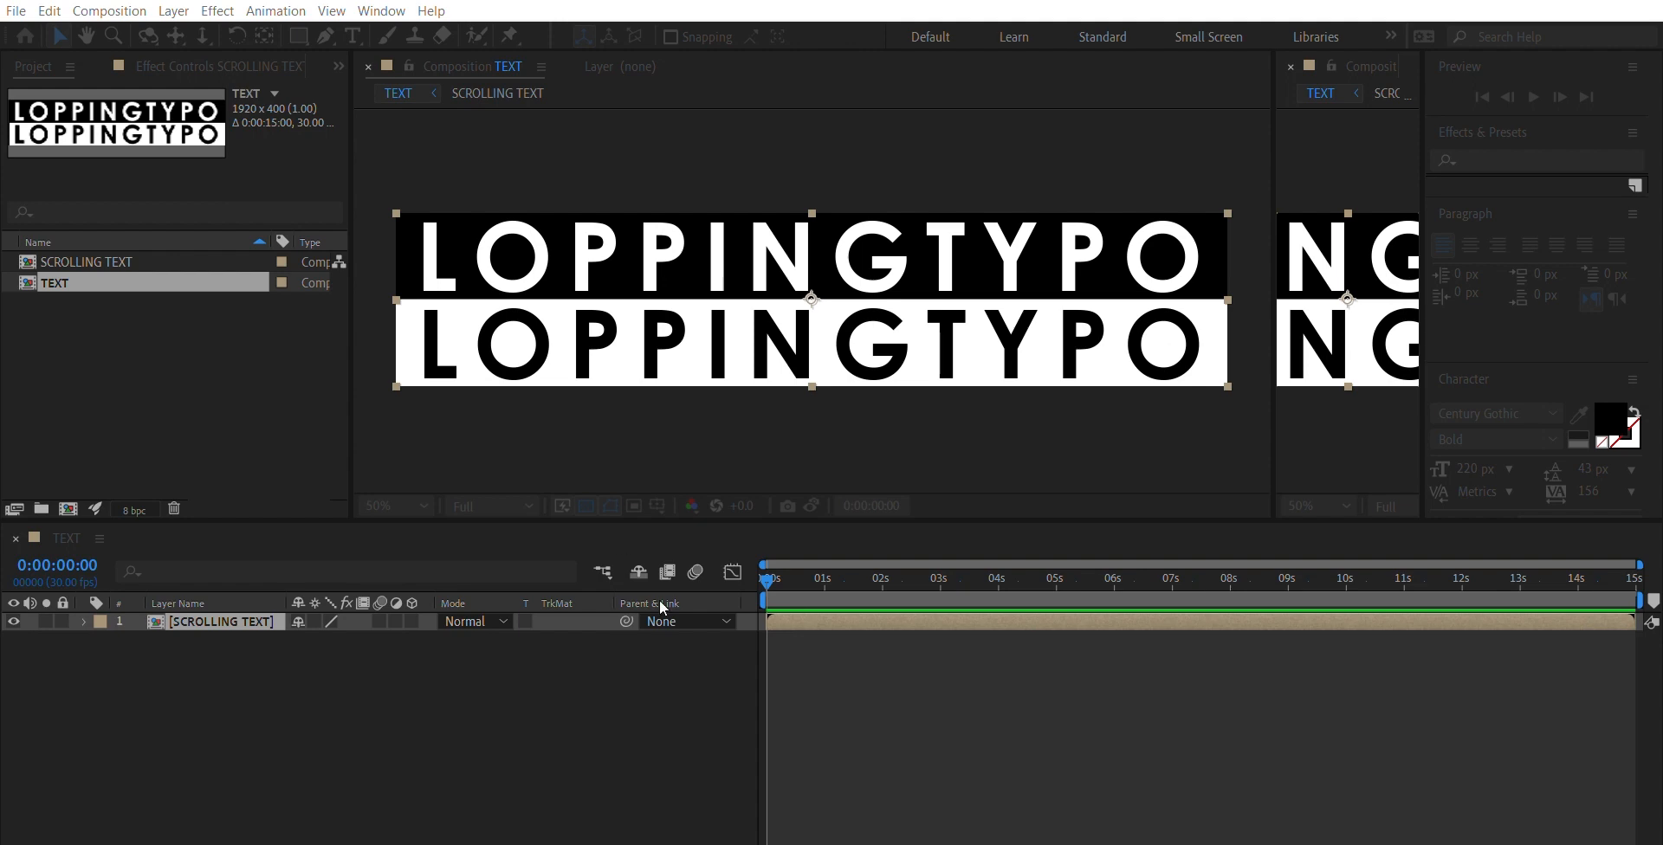
left_click(646, 657)
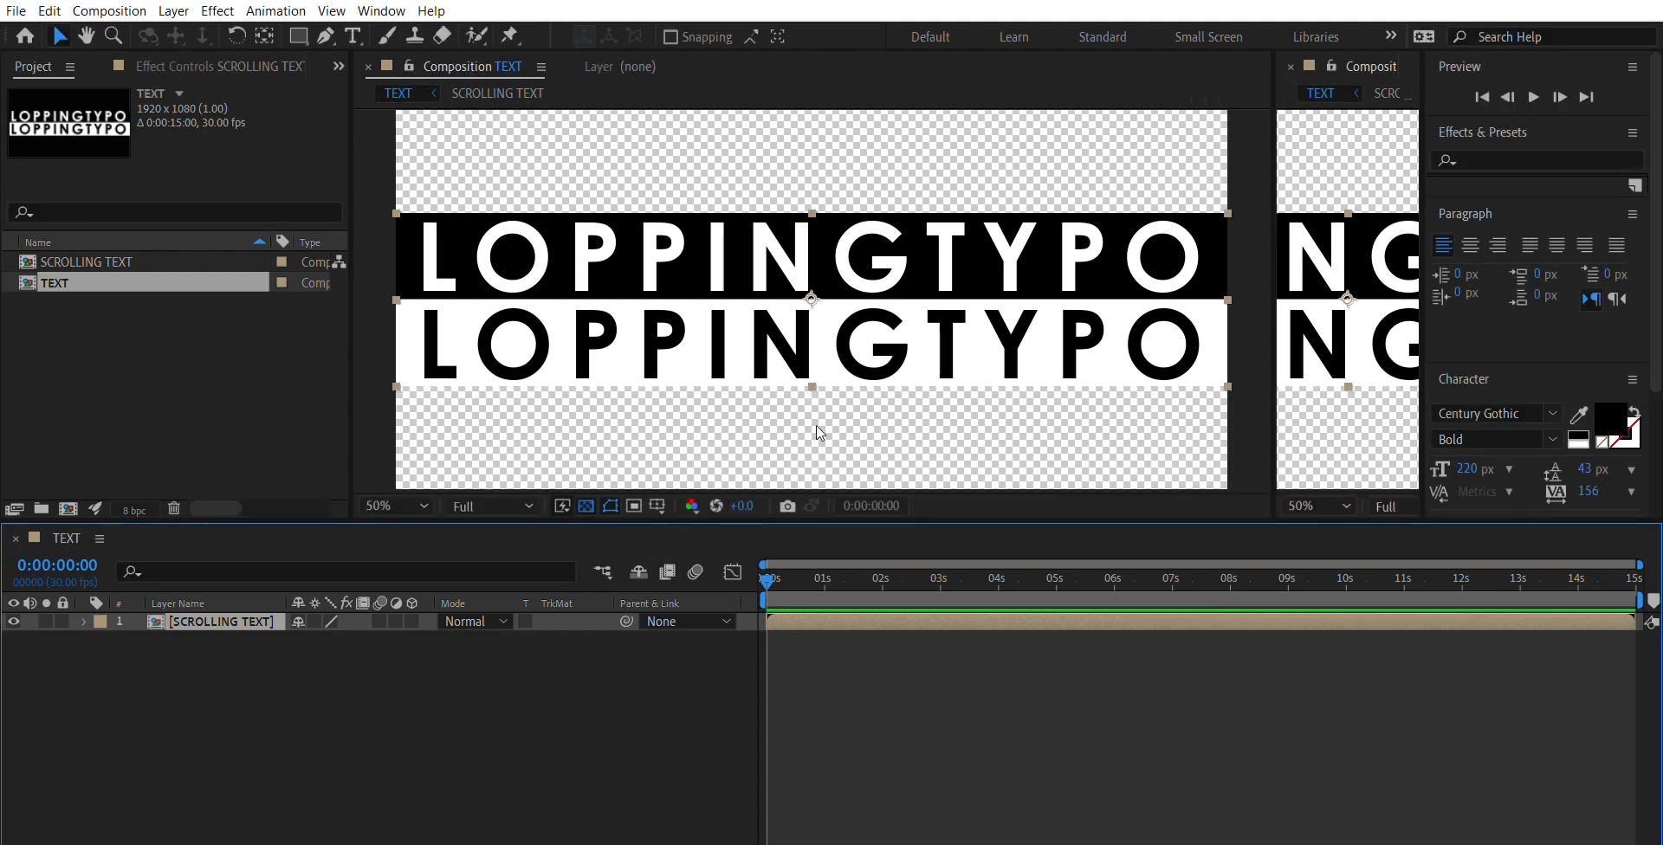
scroll(815, 424, "down", 2)
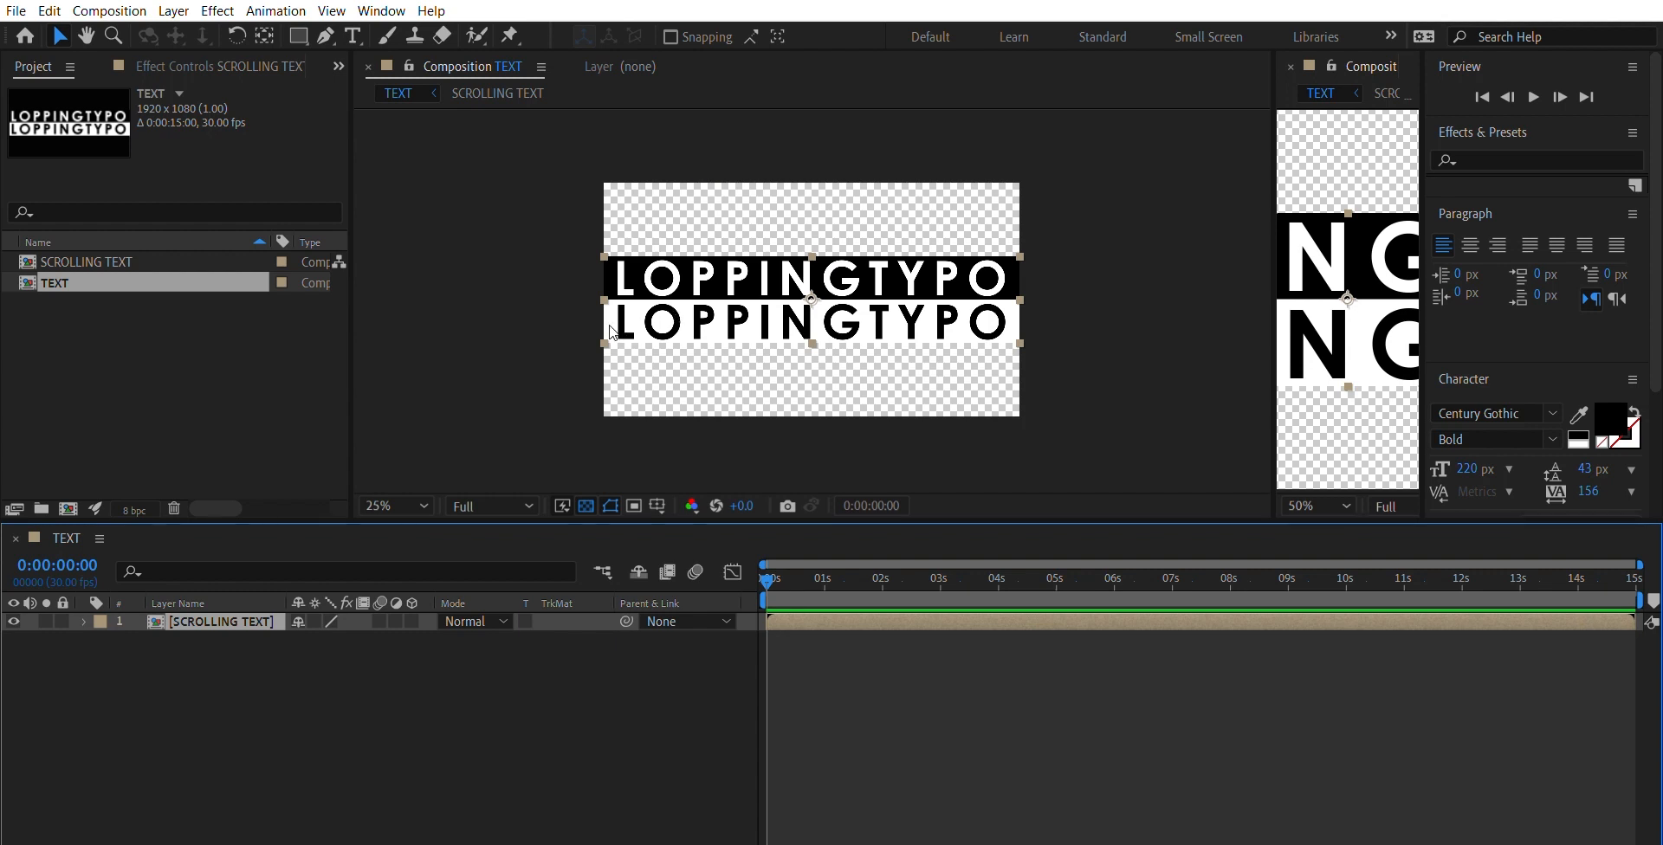
- Scale the SCROLLING TEXT layer down to 45% and check its size in the frame
left_click(84, 621)
left_click(105, 641)
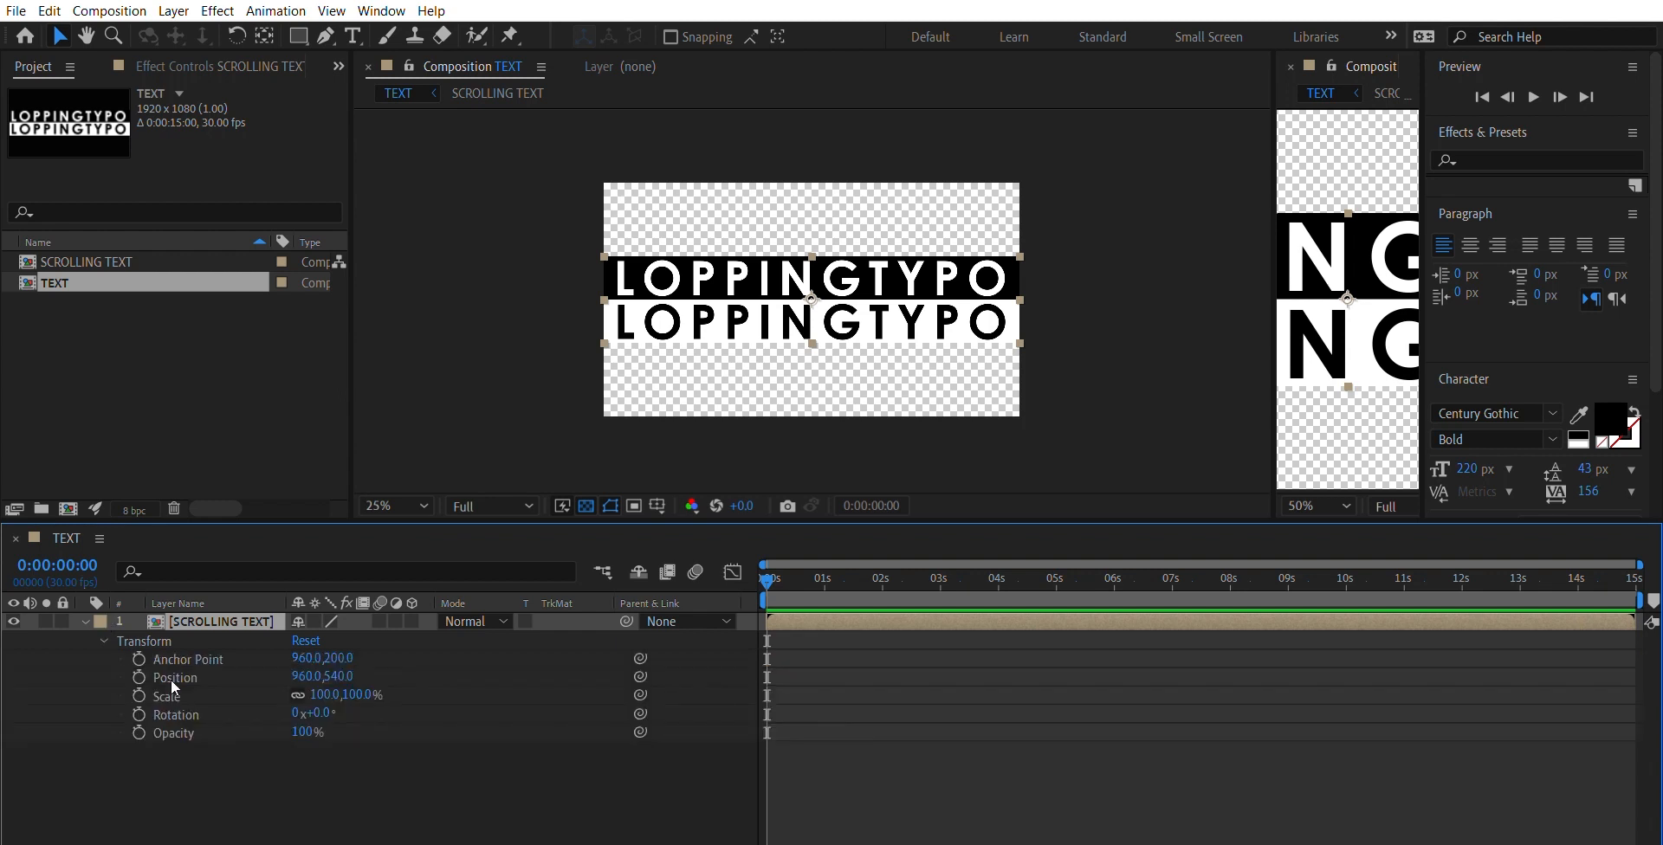
left_click_drag(323, 695, 273, 676)
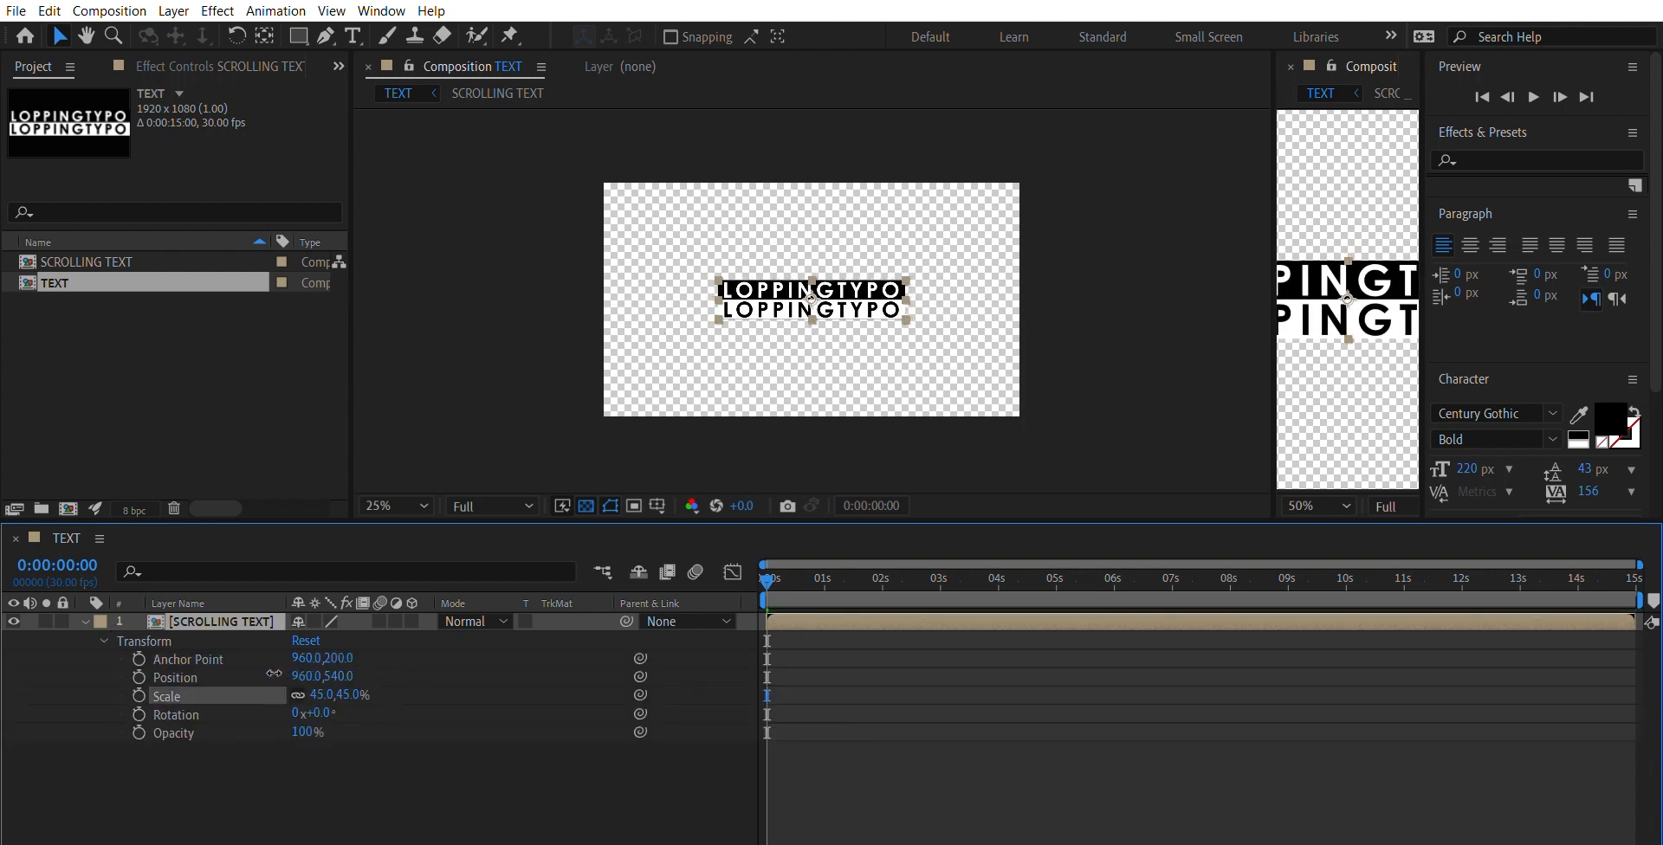
left_click(958, 445)
key("period")
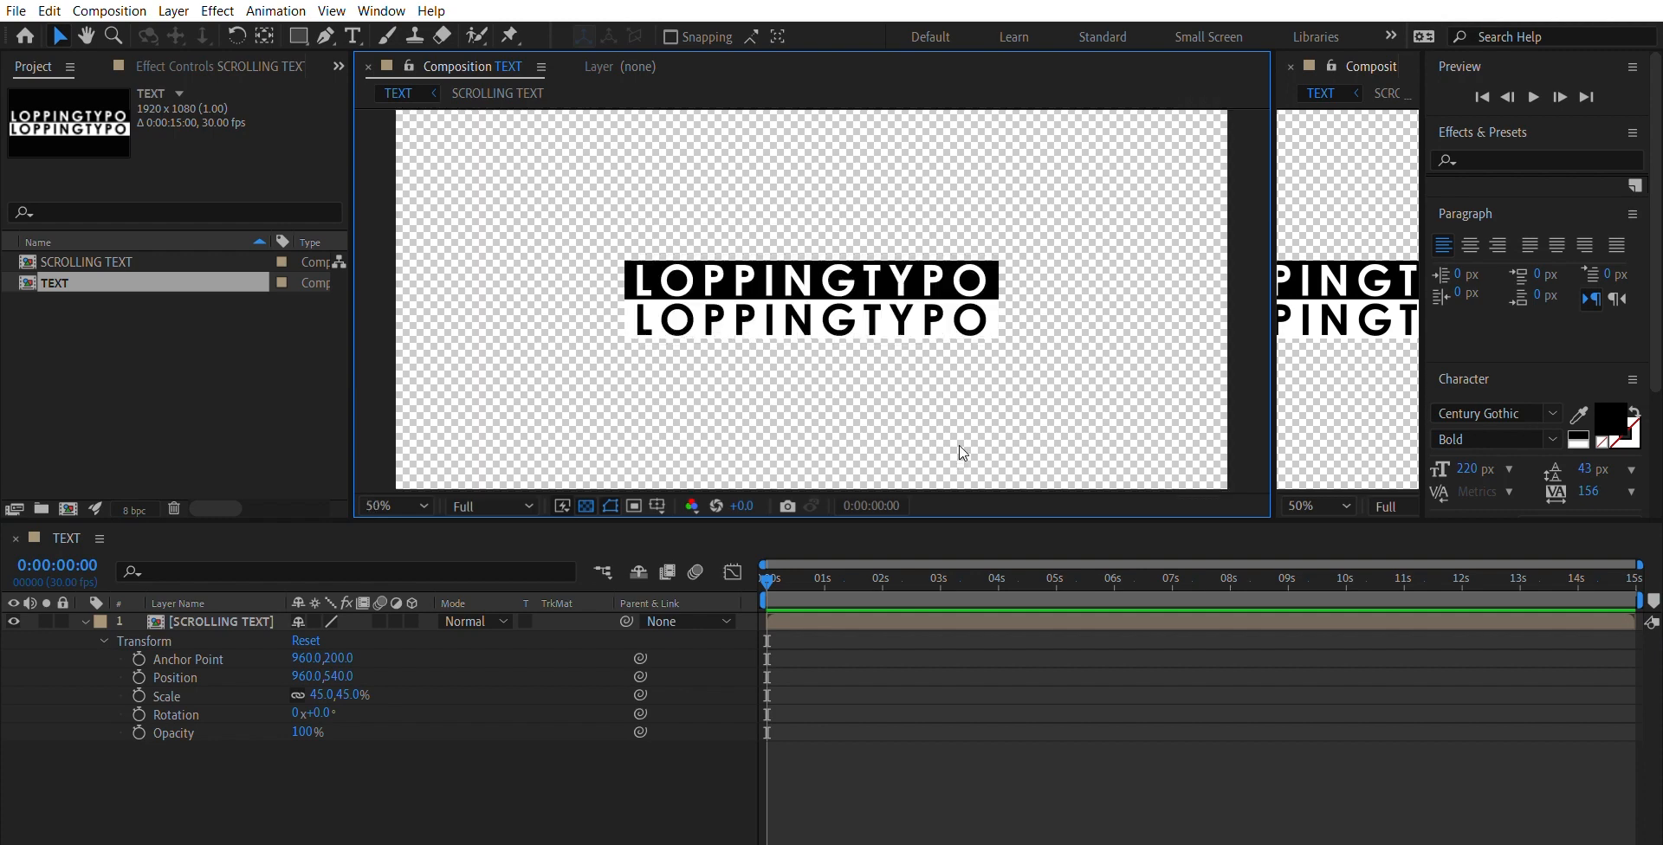
key("comma")
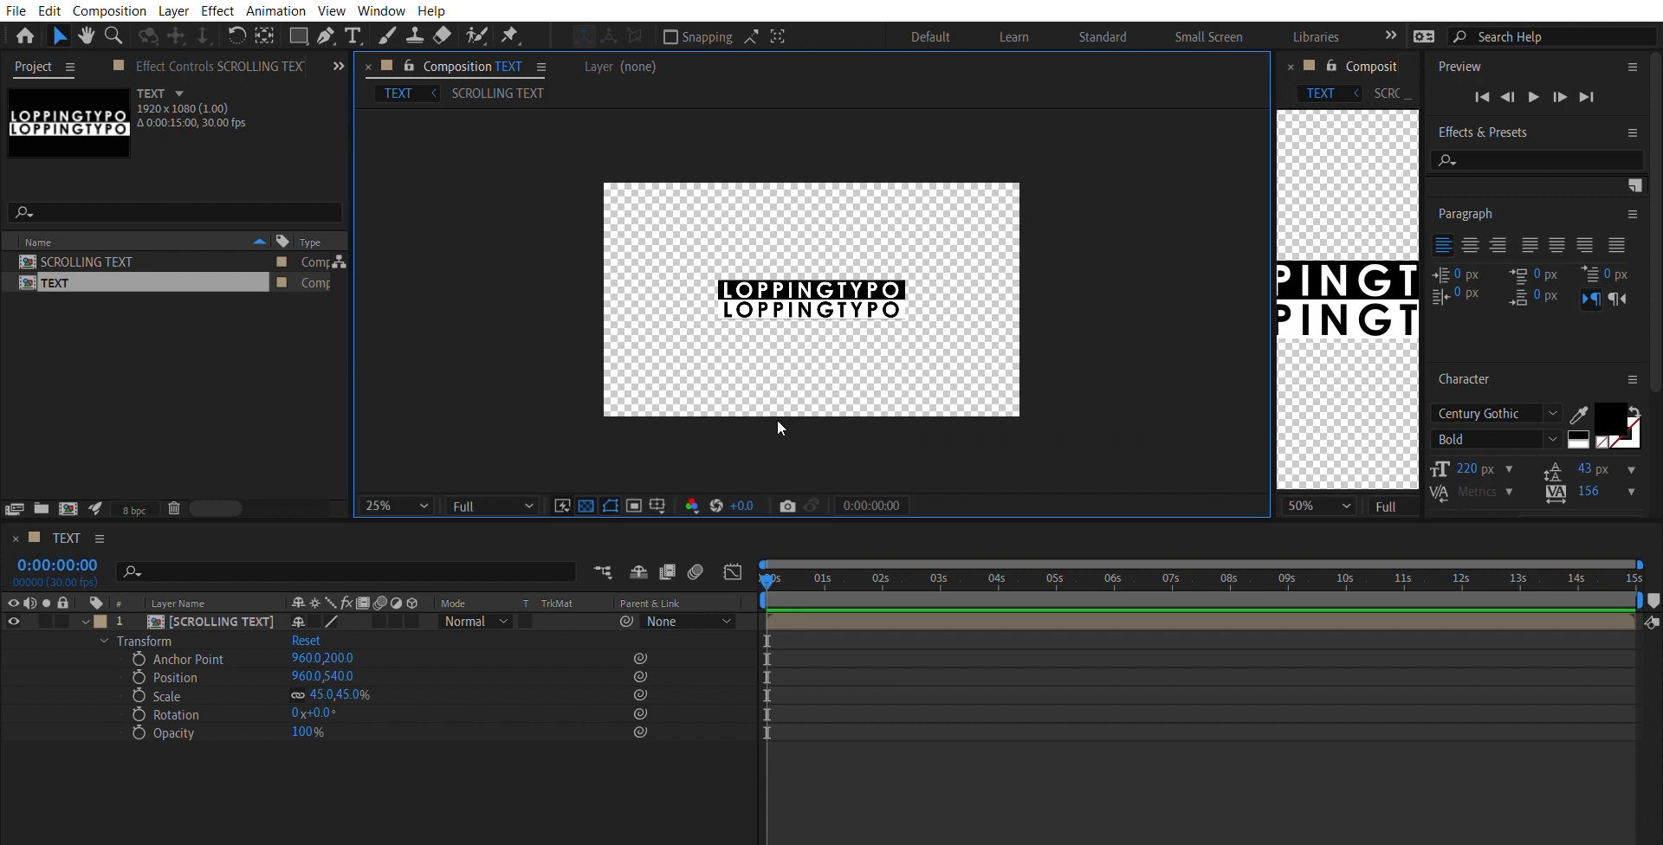
left_click(85, 621)
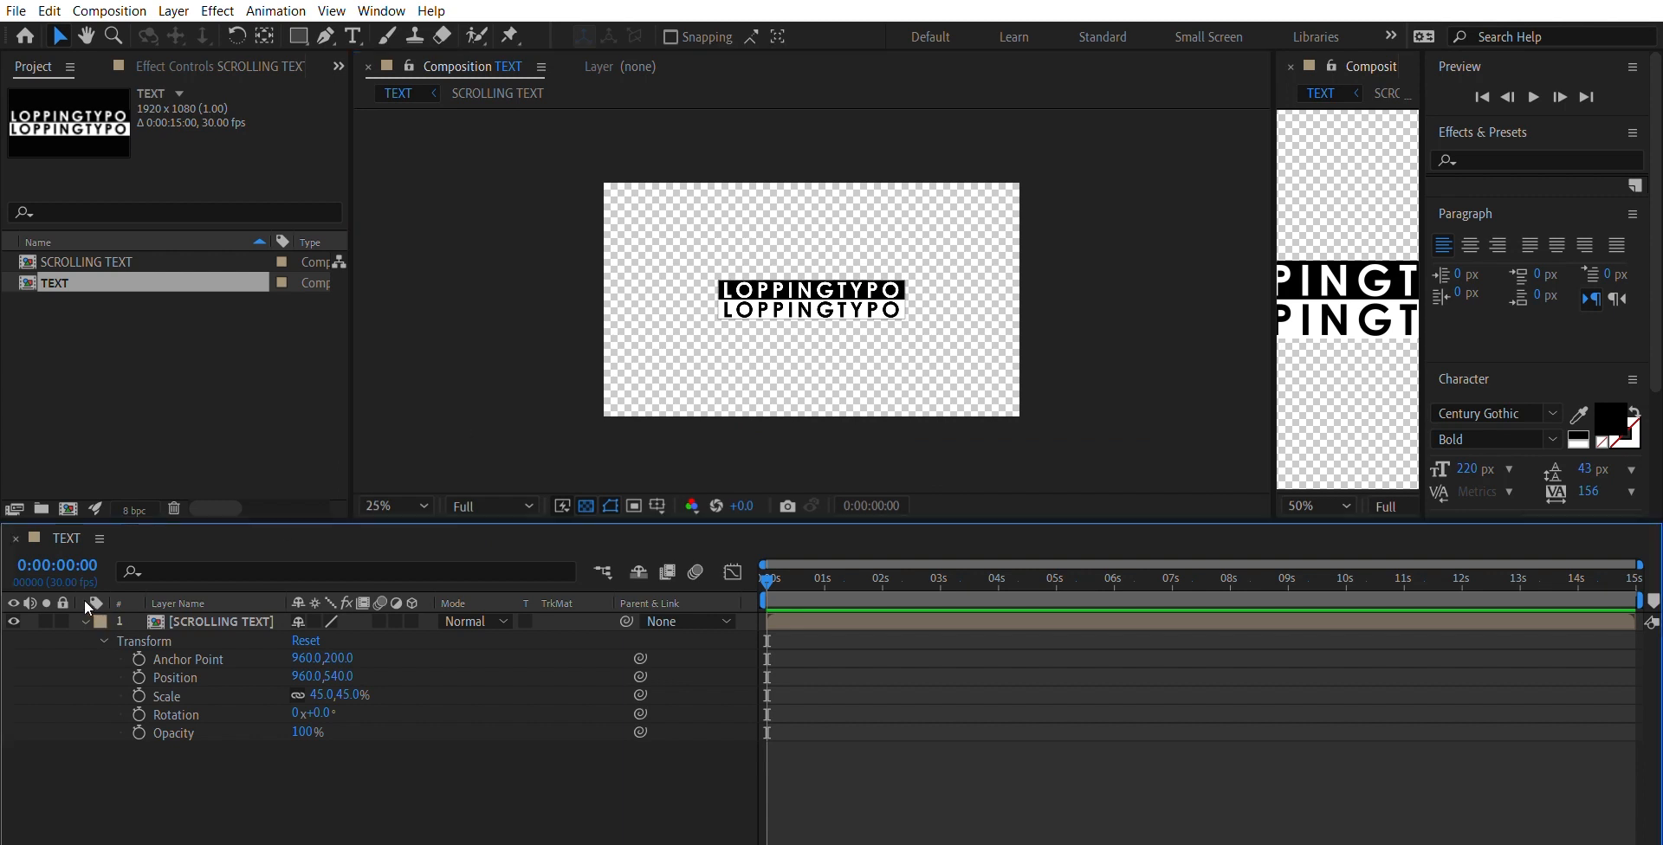
left_click(193, 621)
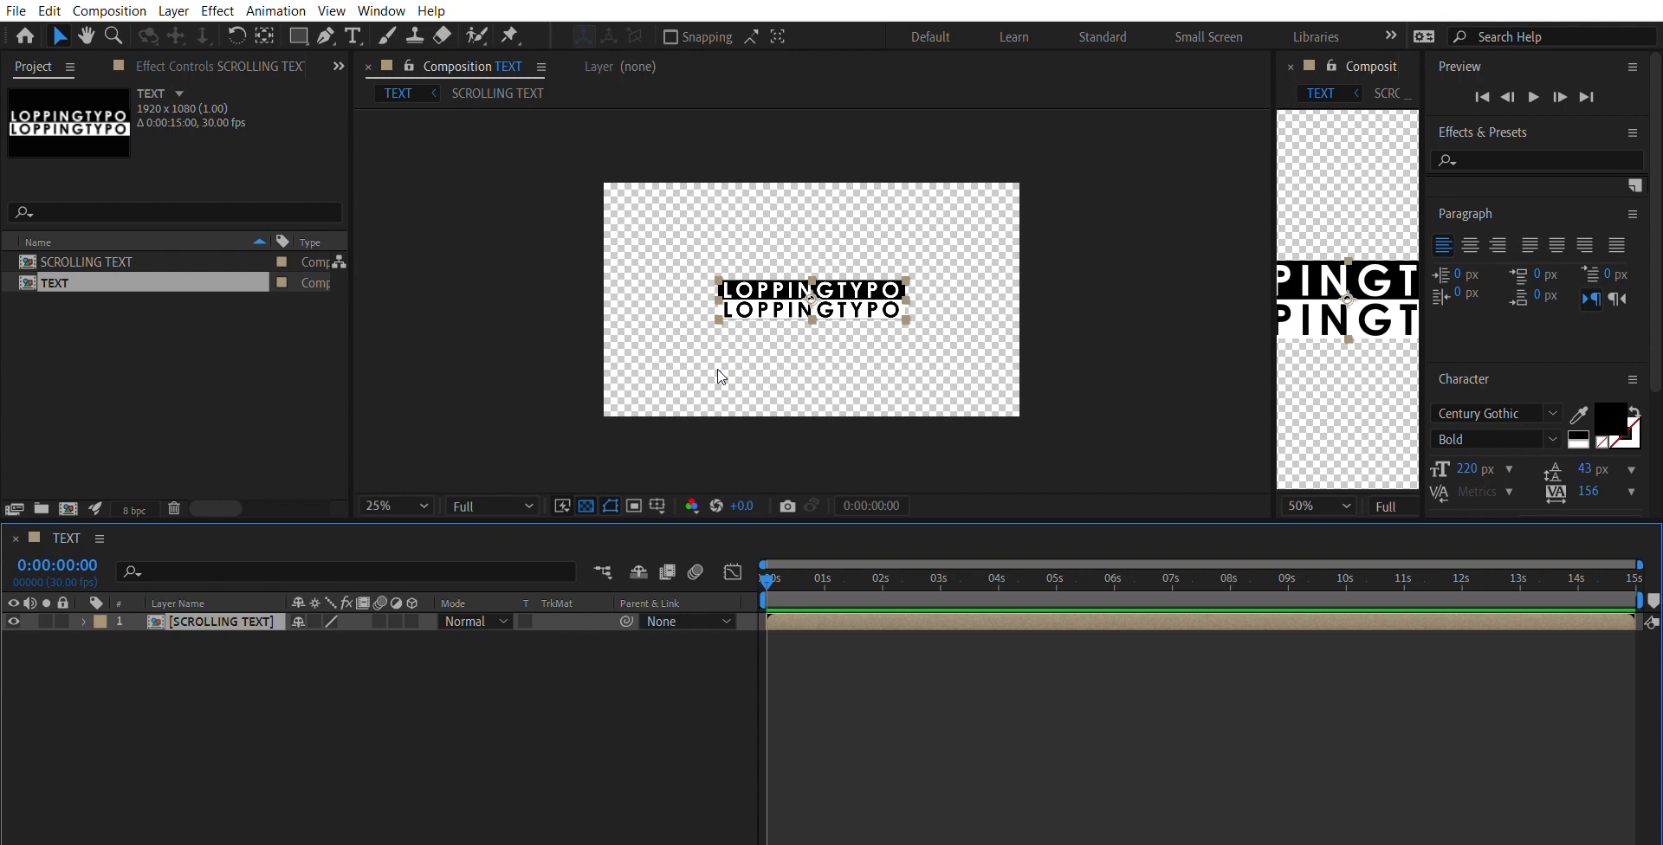
- Reduce the SCROLLING TEXT layer's scale to 40% and compare its size in the frame
left_click(85, 620)
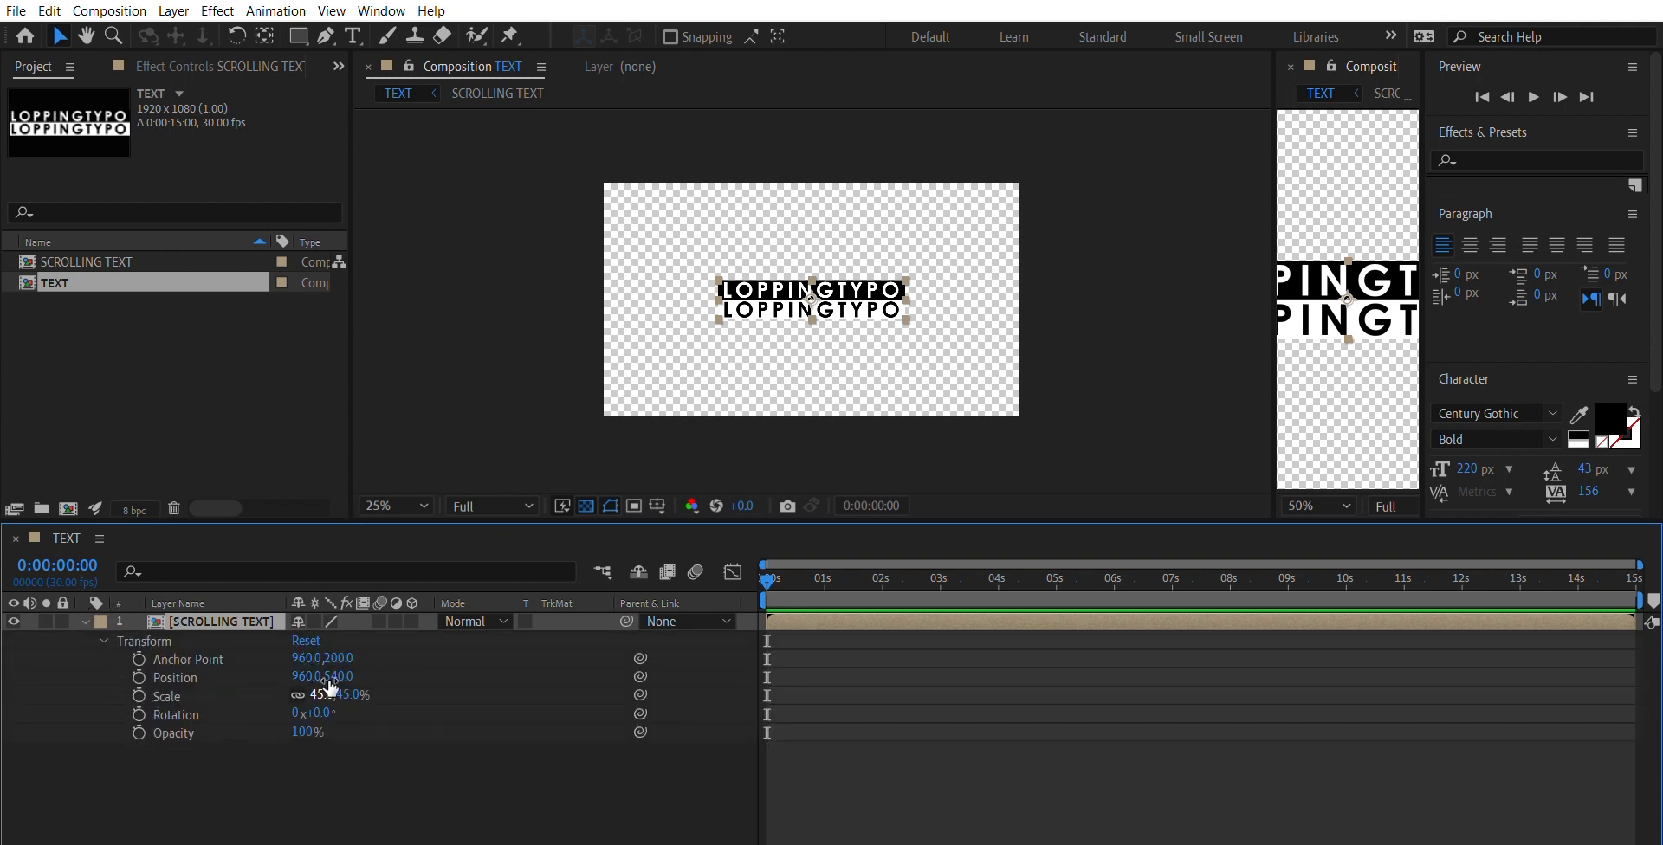
left_click_drag(330, 687, 328, 688)
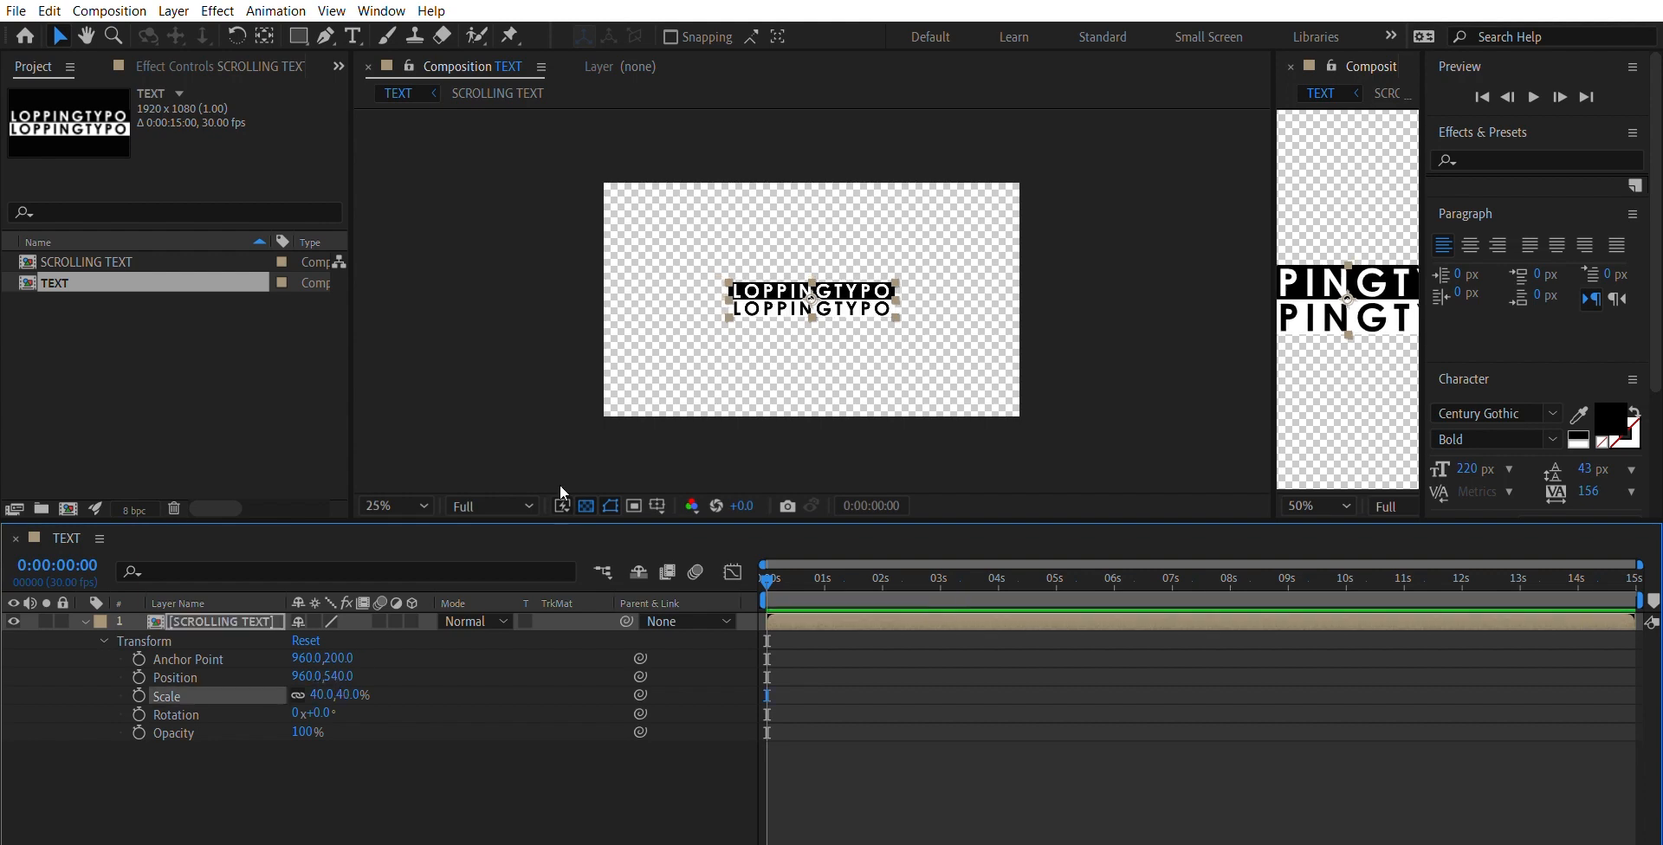
left_click(604, 433)
key("period")
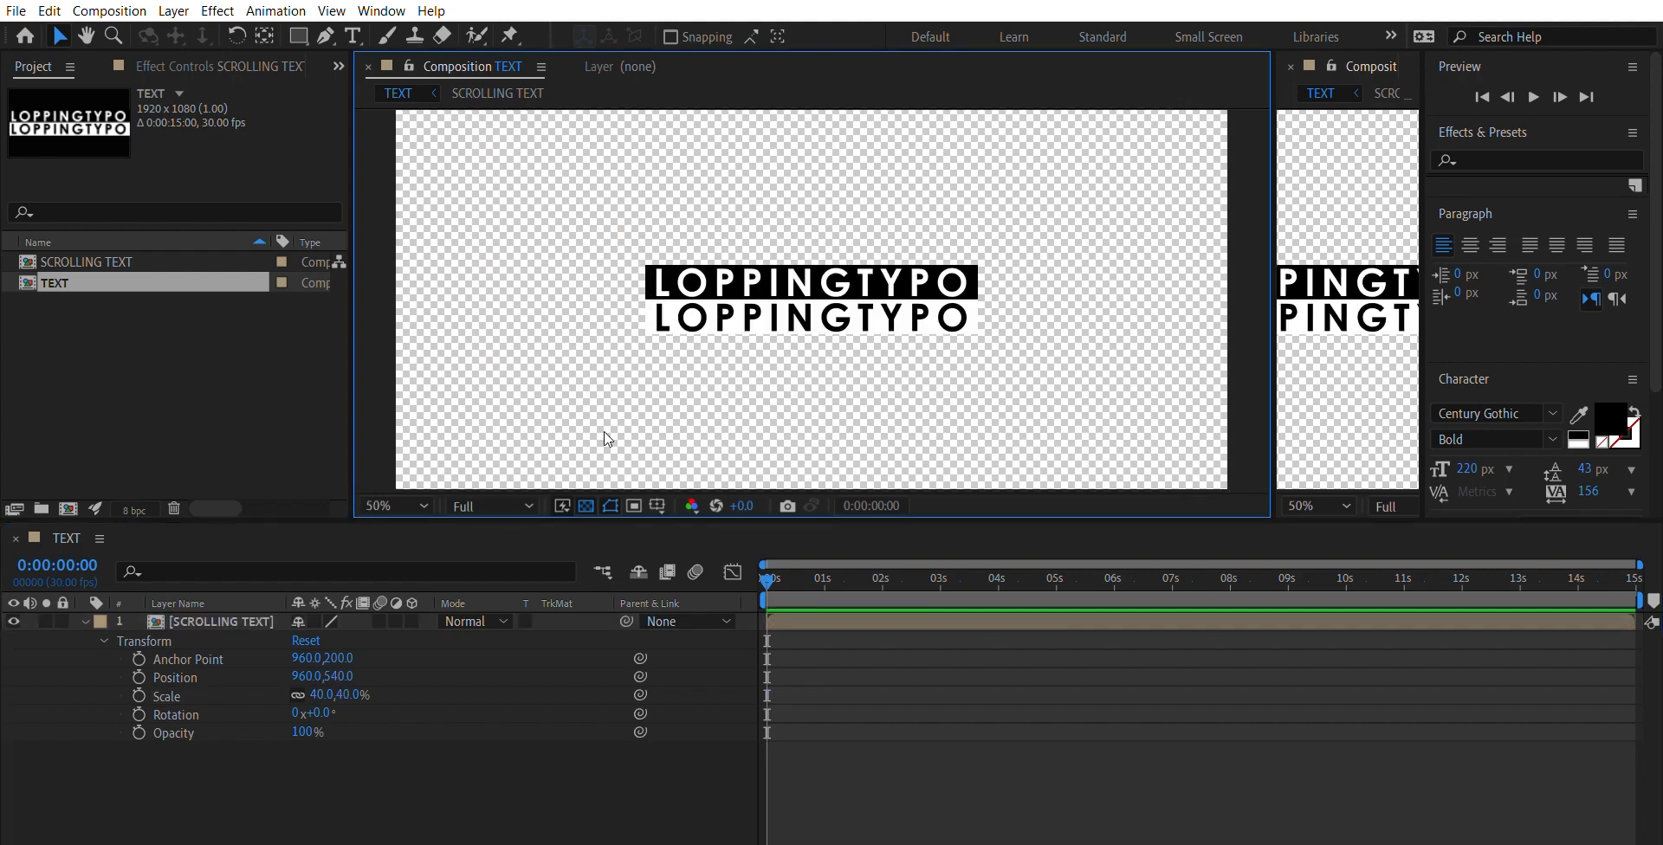
key("comma")
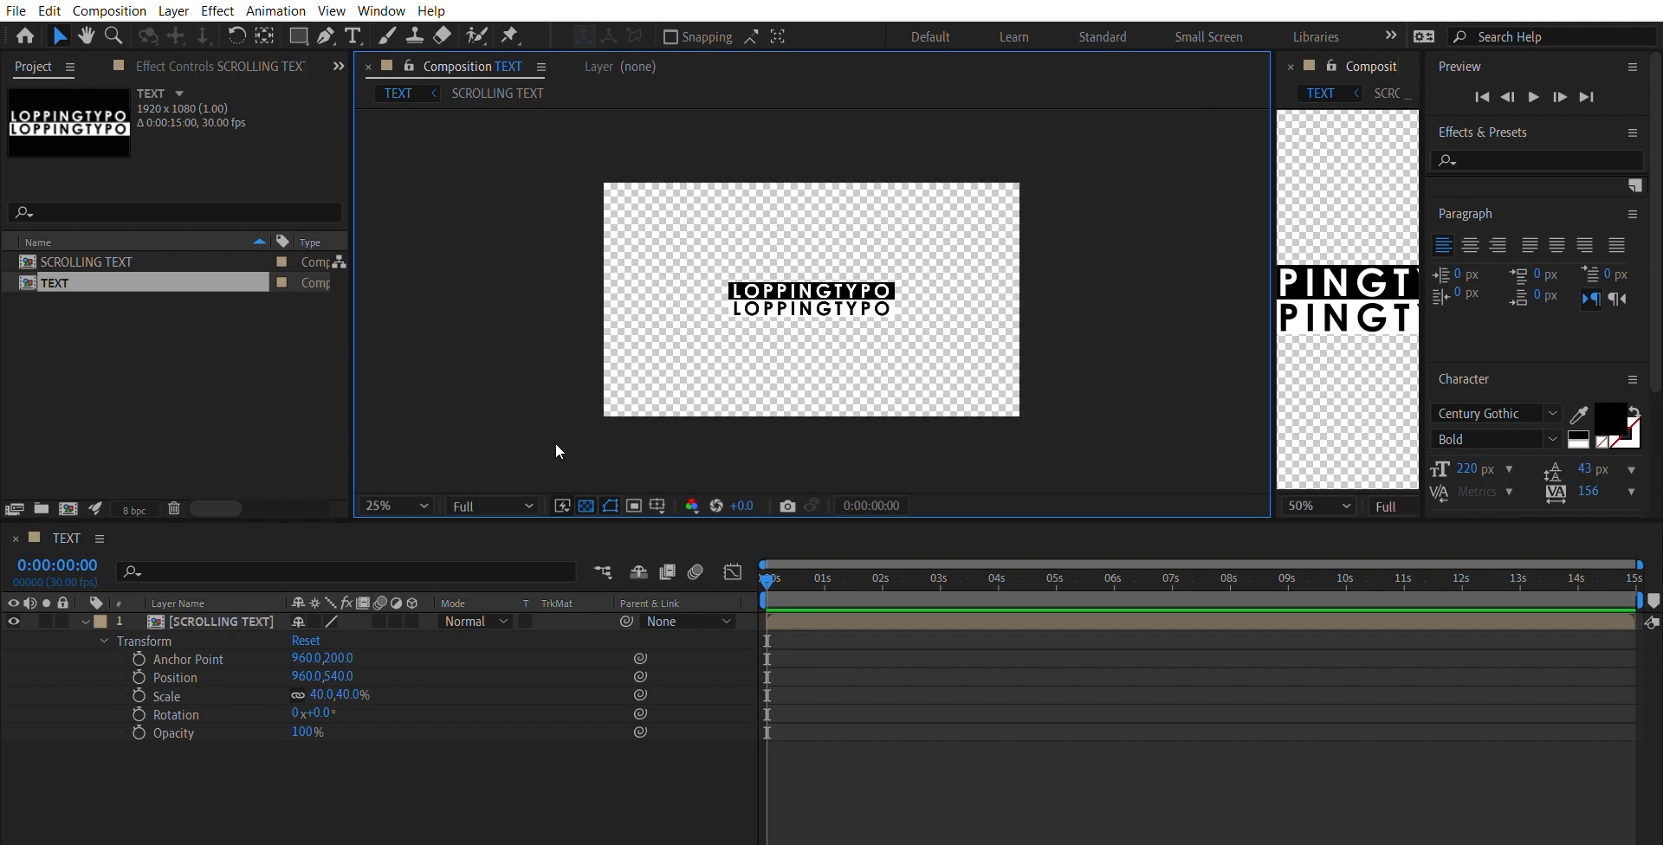
- Set the SCROLLING TEXT layer's scale to 50% and collapse its transform properties
left_click_drag(329, 686, 336, 677)
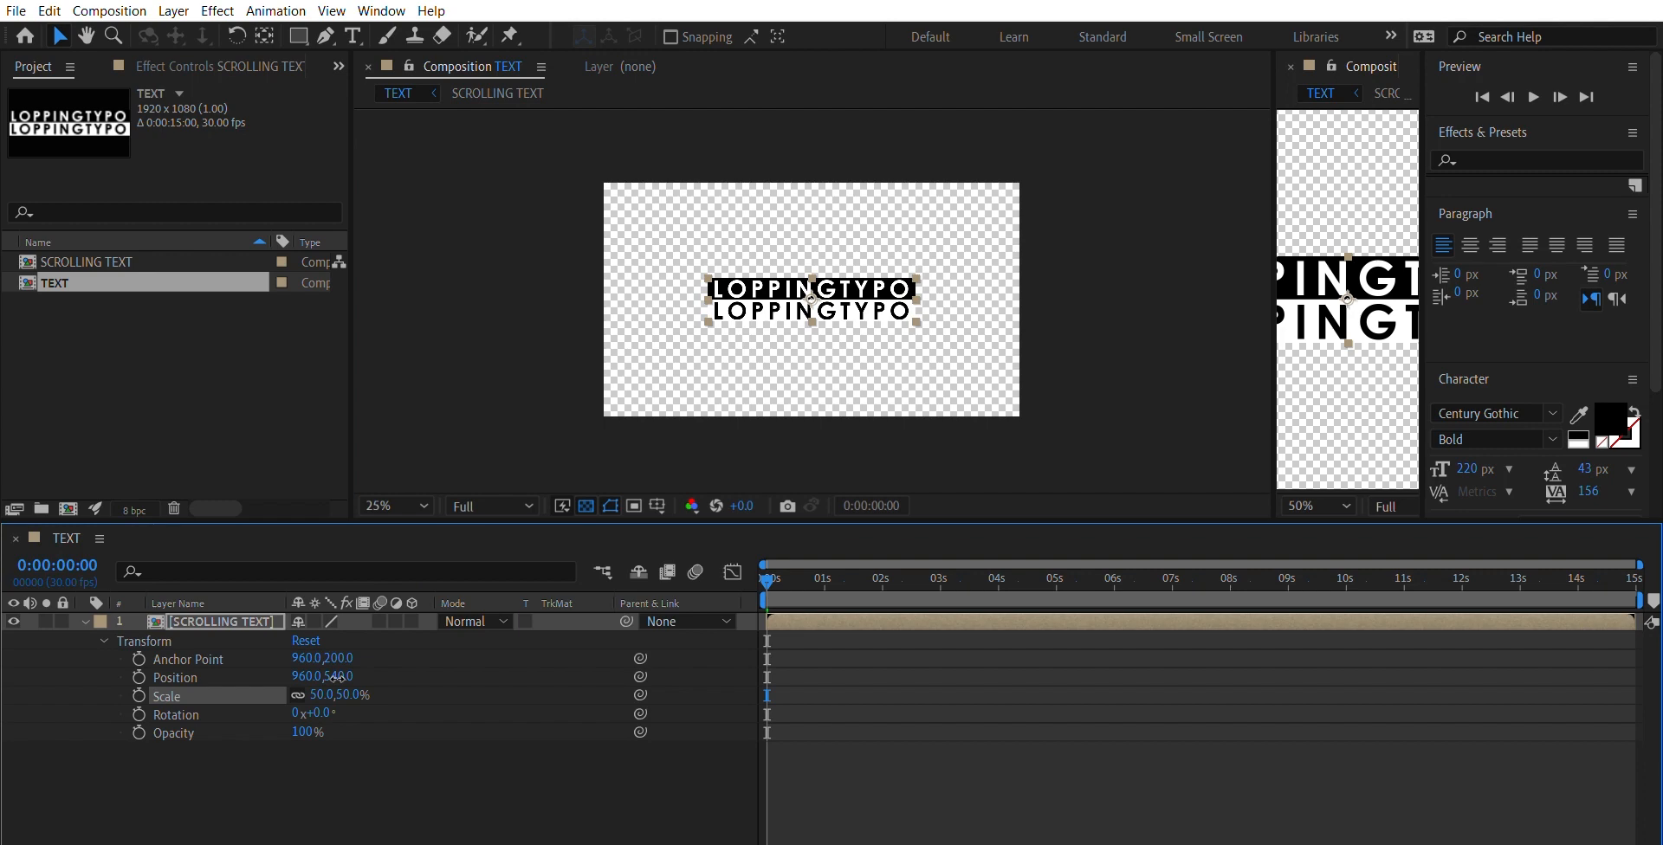
left_click(439, 423)
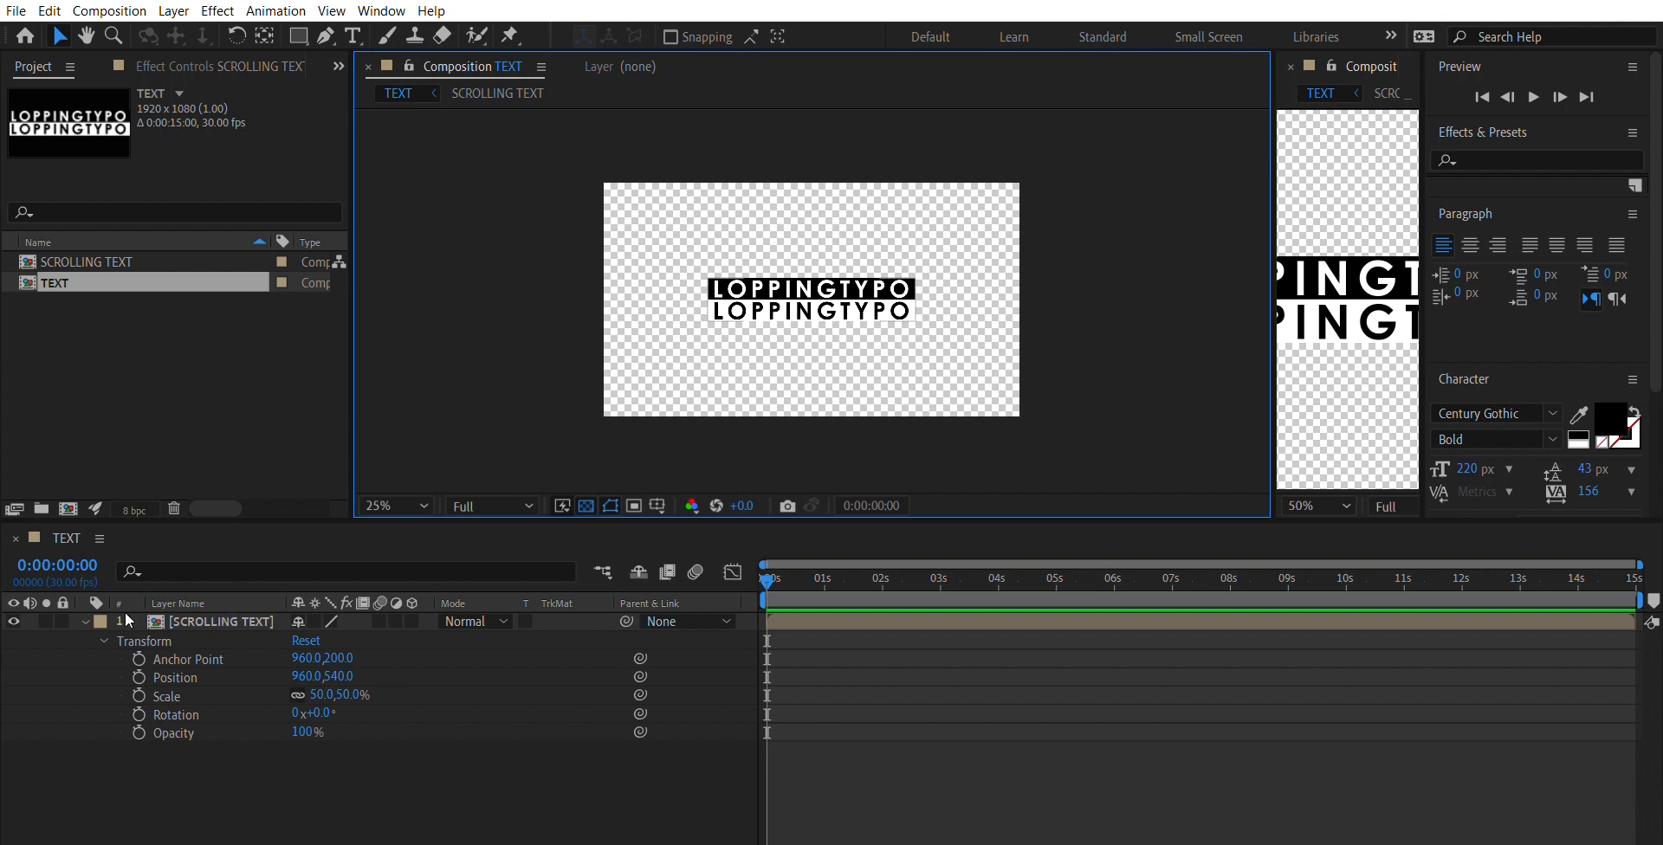
left_click(84, 622)
- Apply the Motion Tile effect to the SCROLLING TEXT layer and show its effect controls
left_click(167, 613)
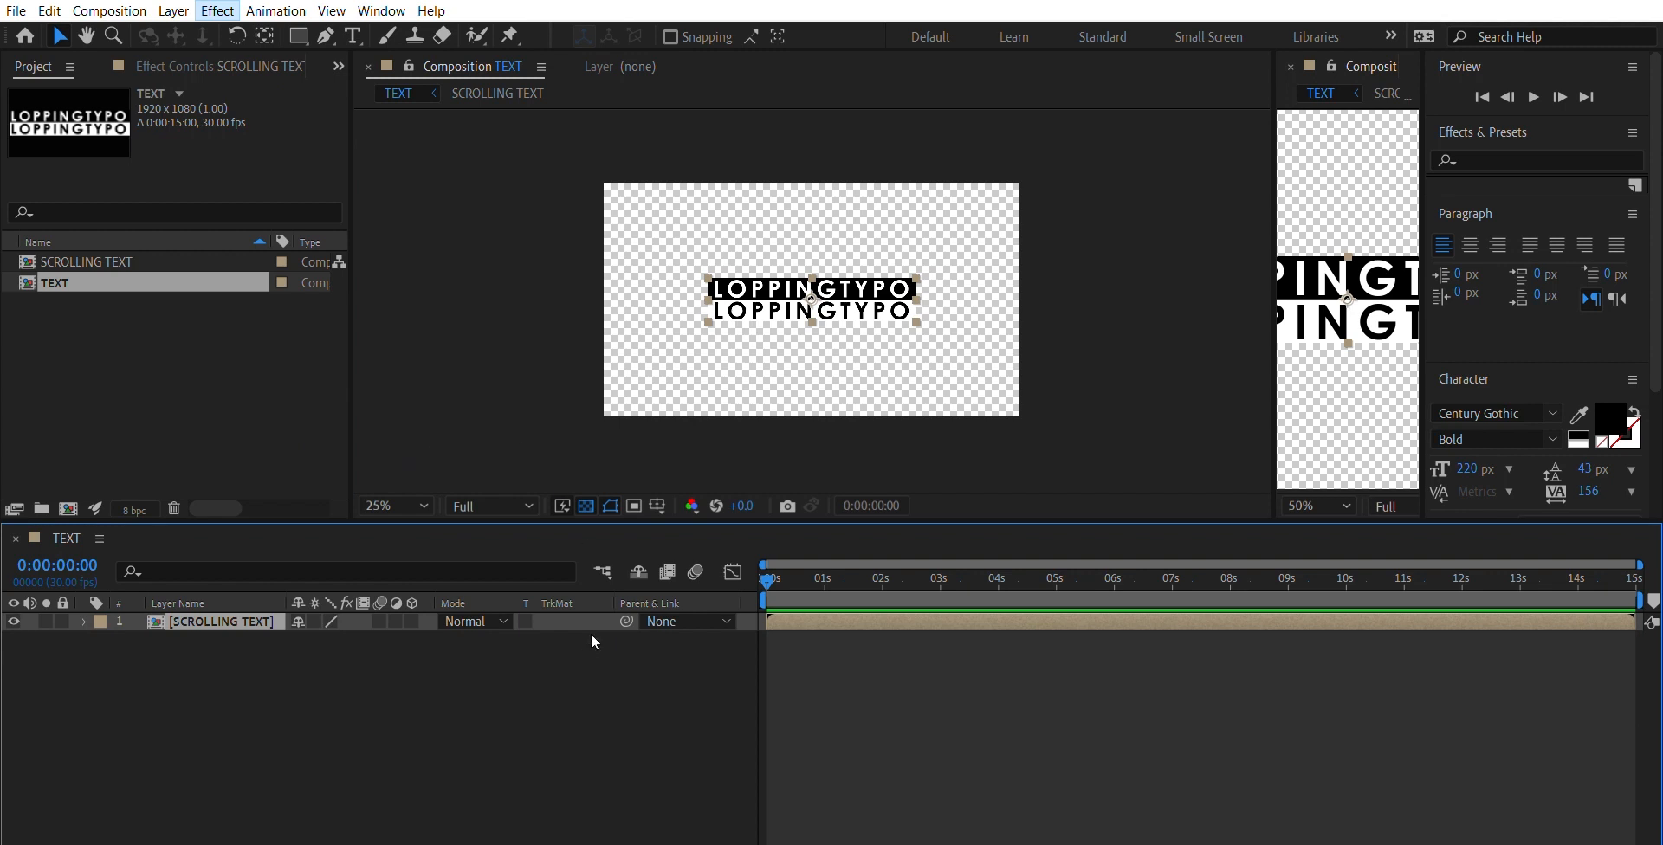
left_click(601, 753)
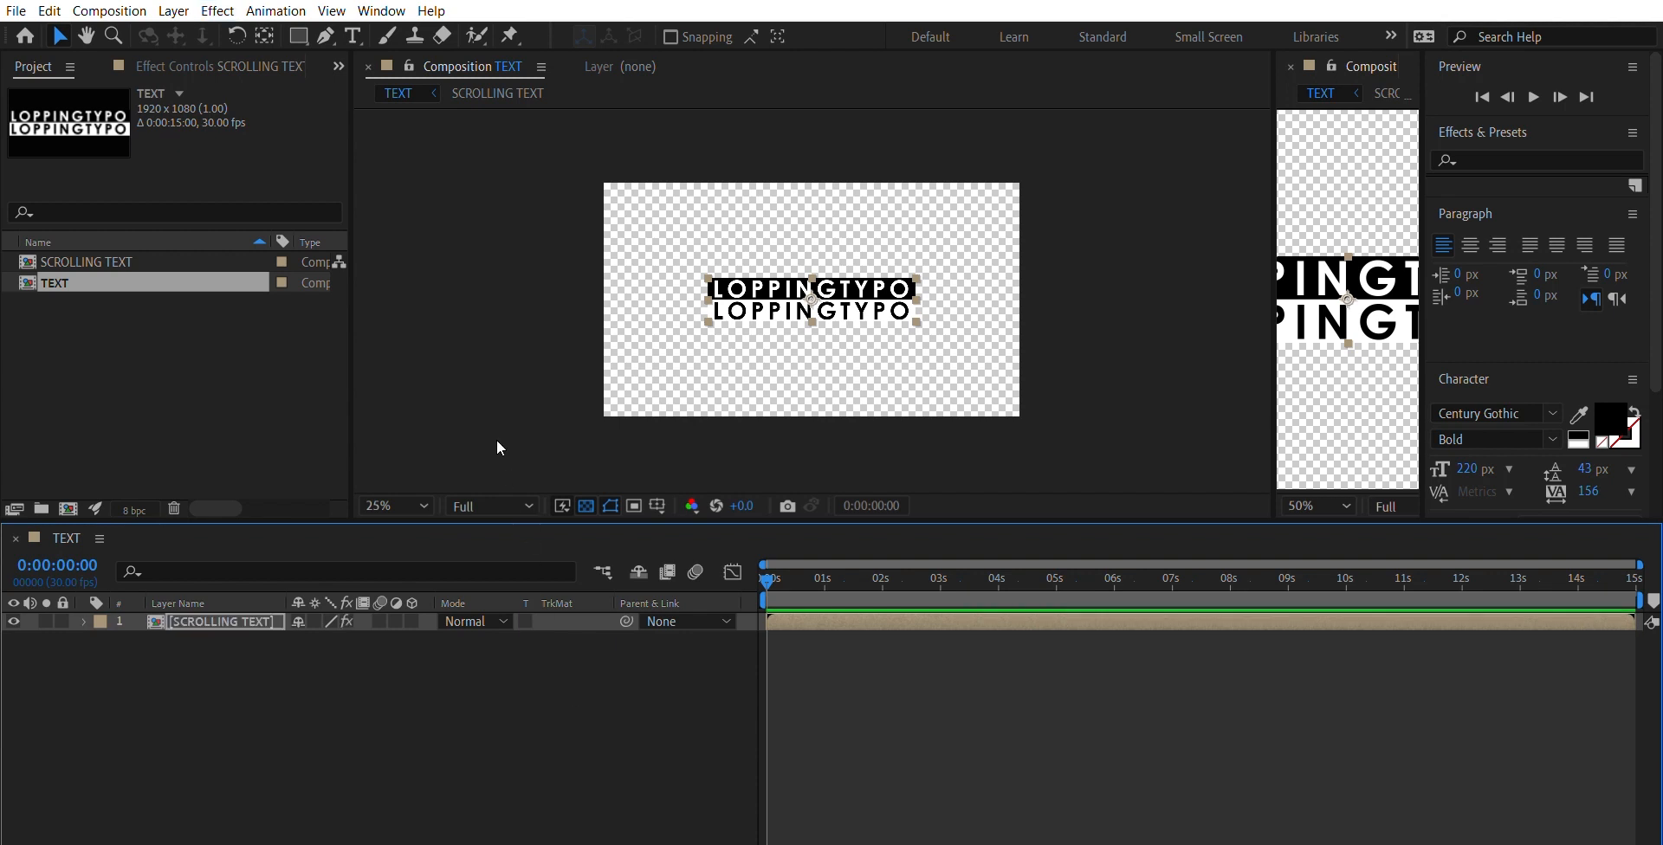
left_click(185, 50)
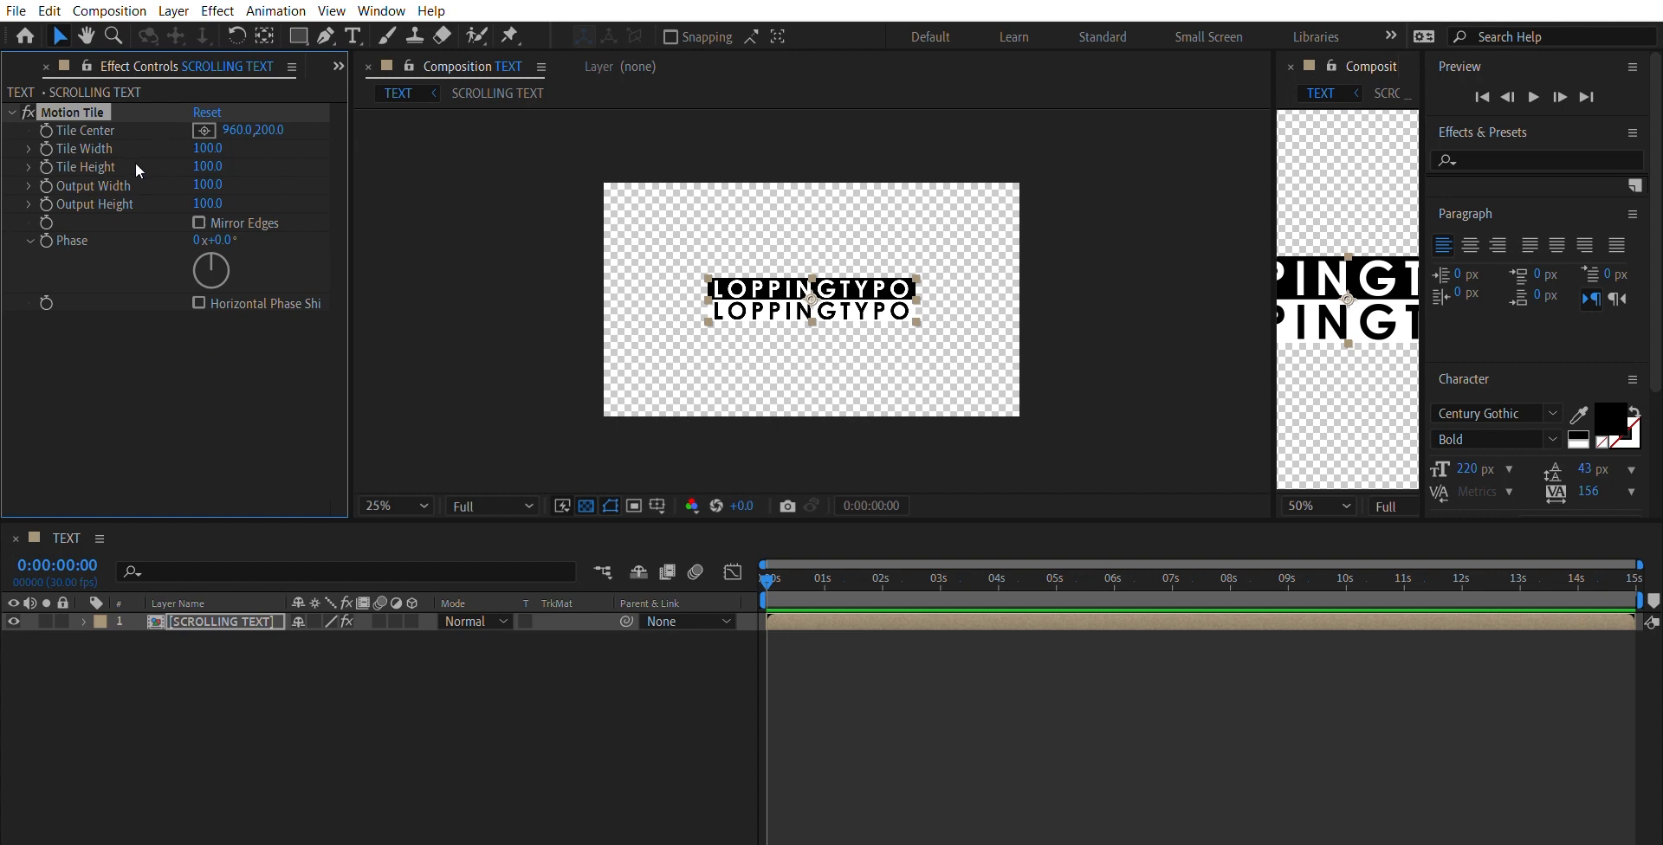
- Set Motion Tile's Output Width to 1200 and Output Height to 2400 so the text bars tile across the whole frame
left_click(208, 184)
type("1200")
key("Return")
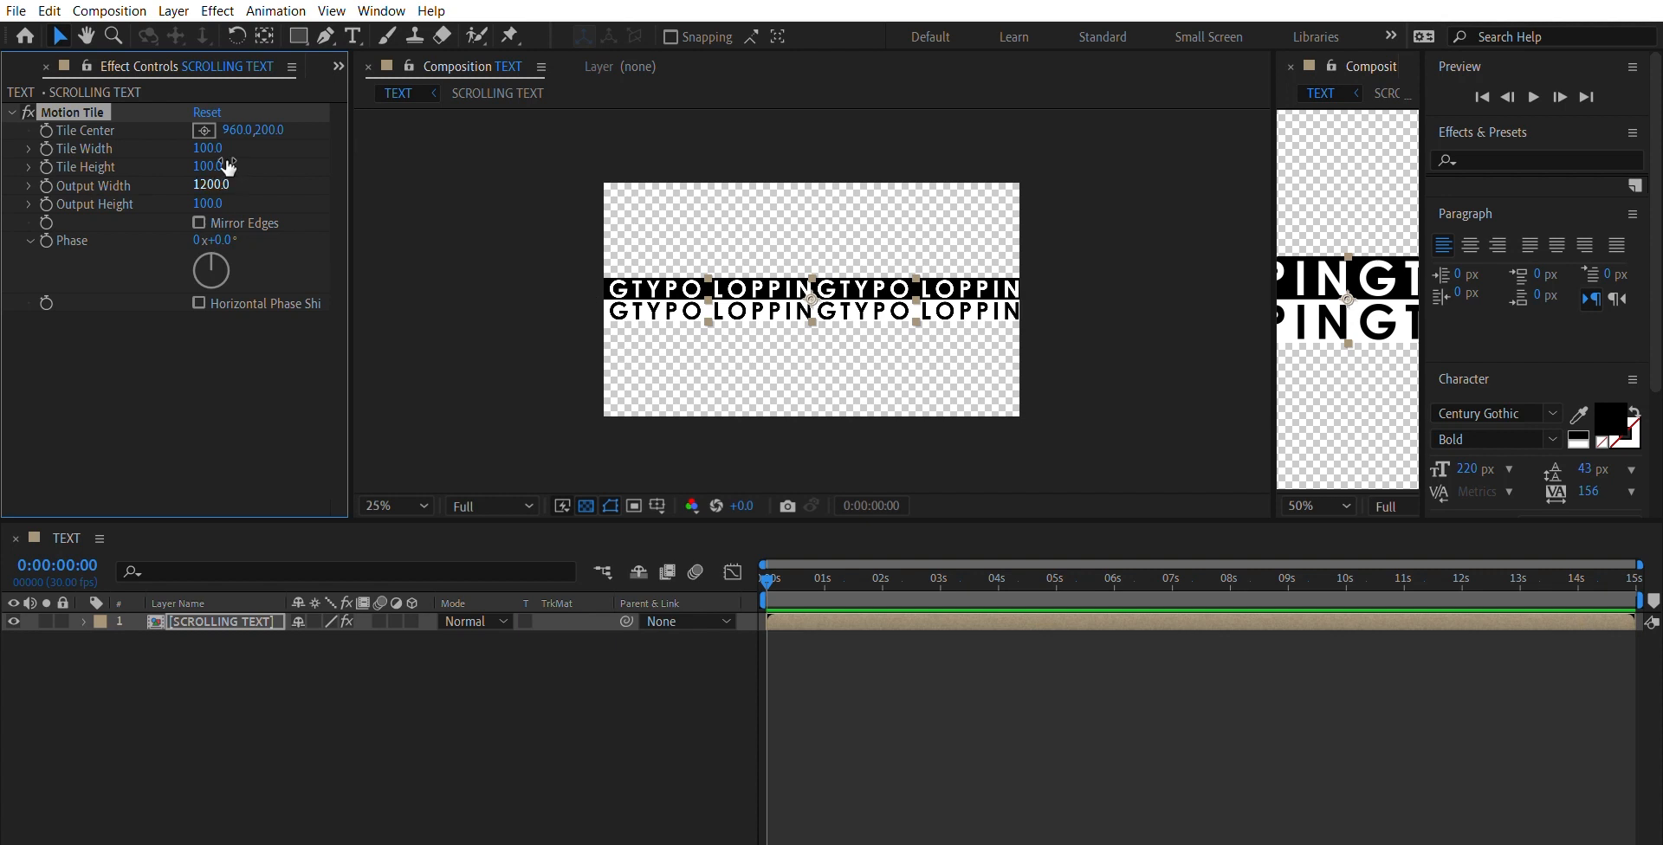
left_click(209, 202)
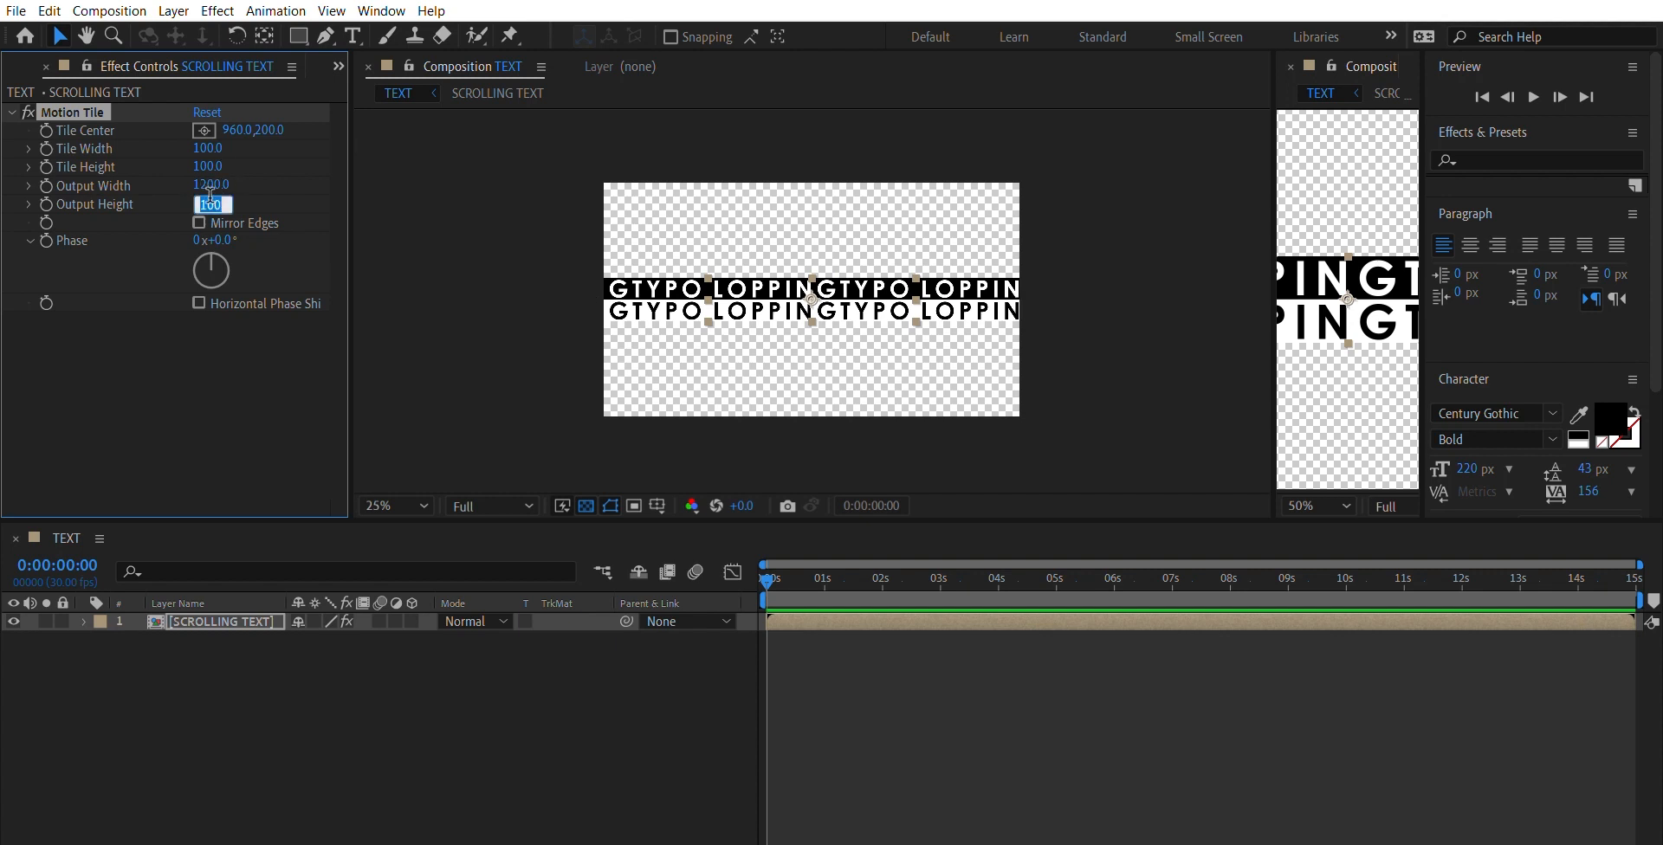
type("2400")
key("Return")
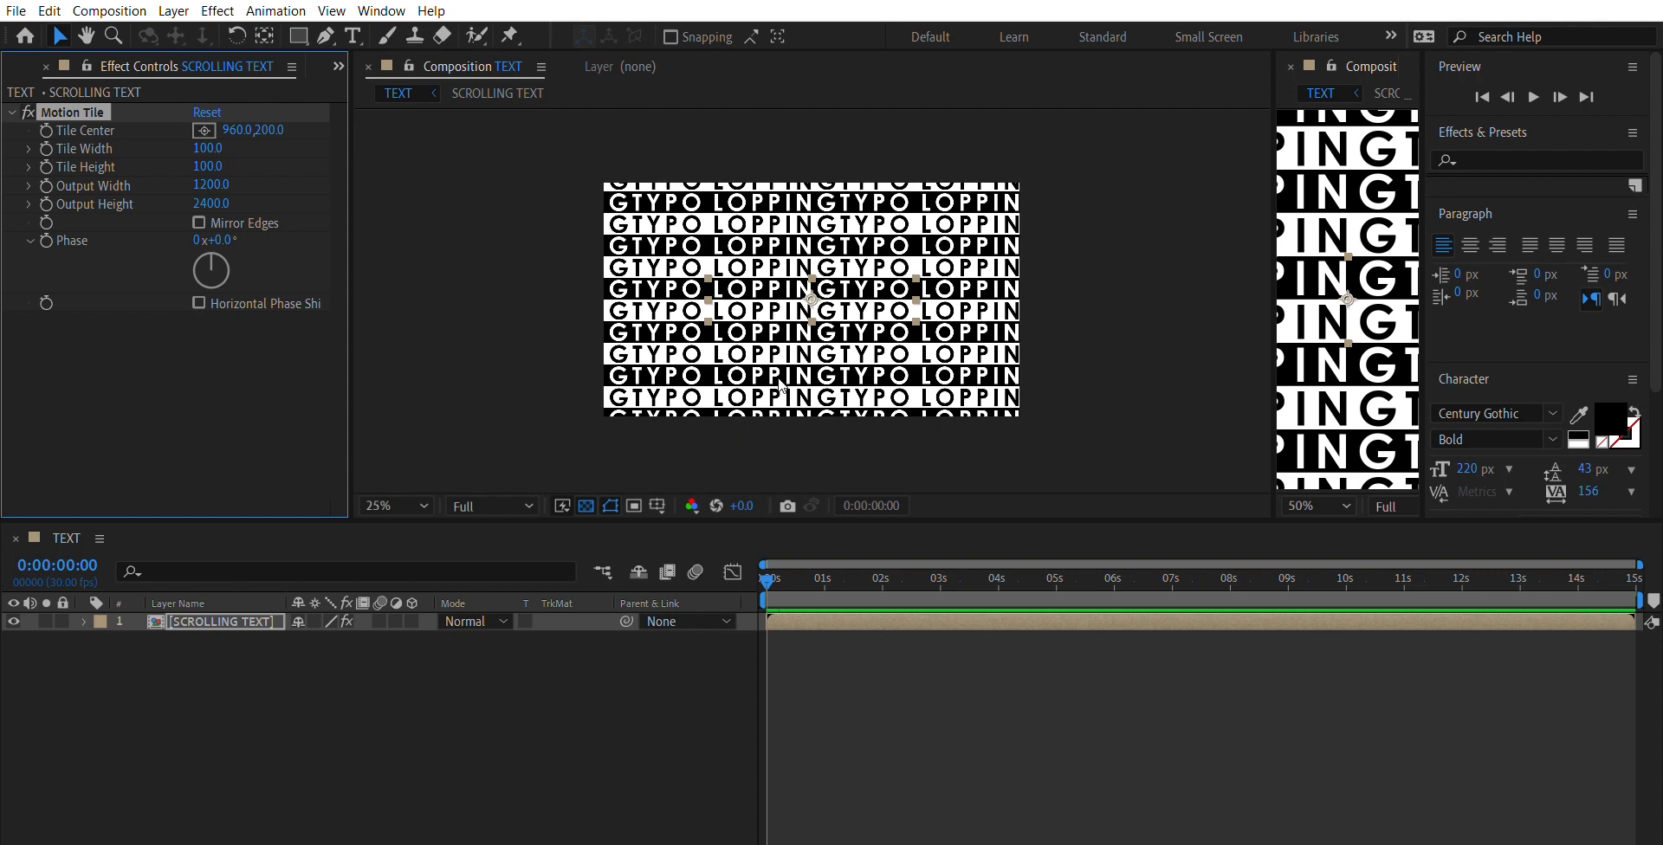
left_click(585, 376)
key("period")
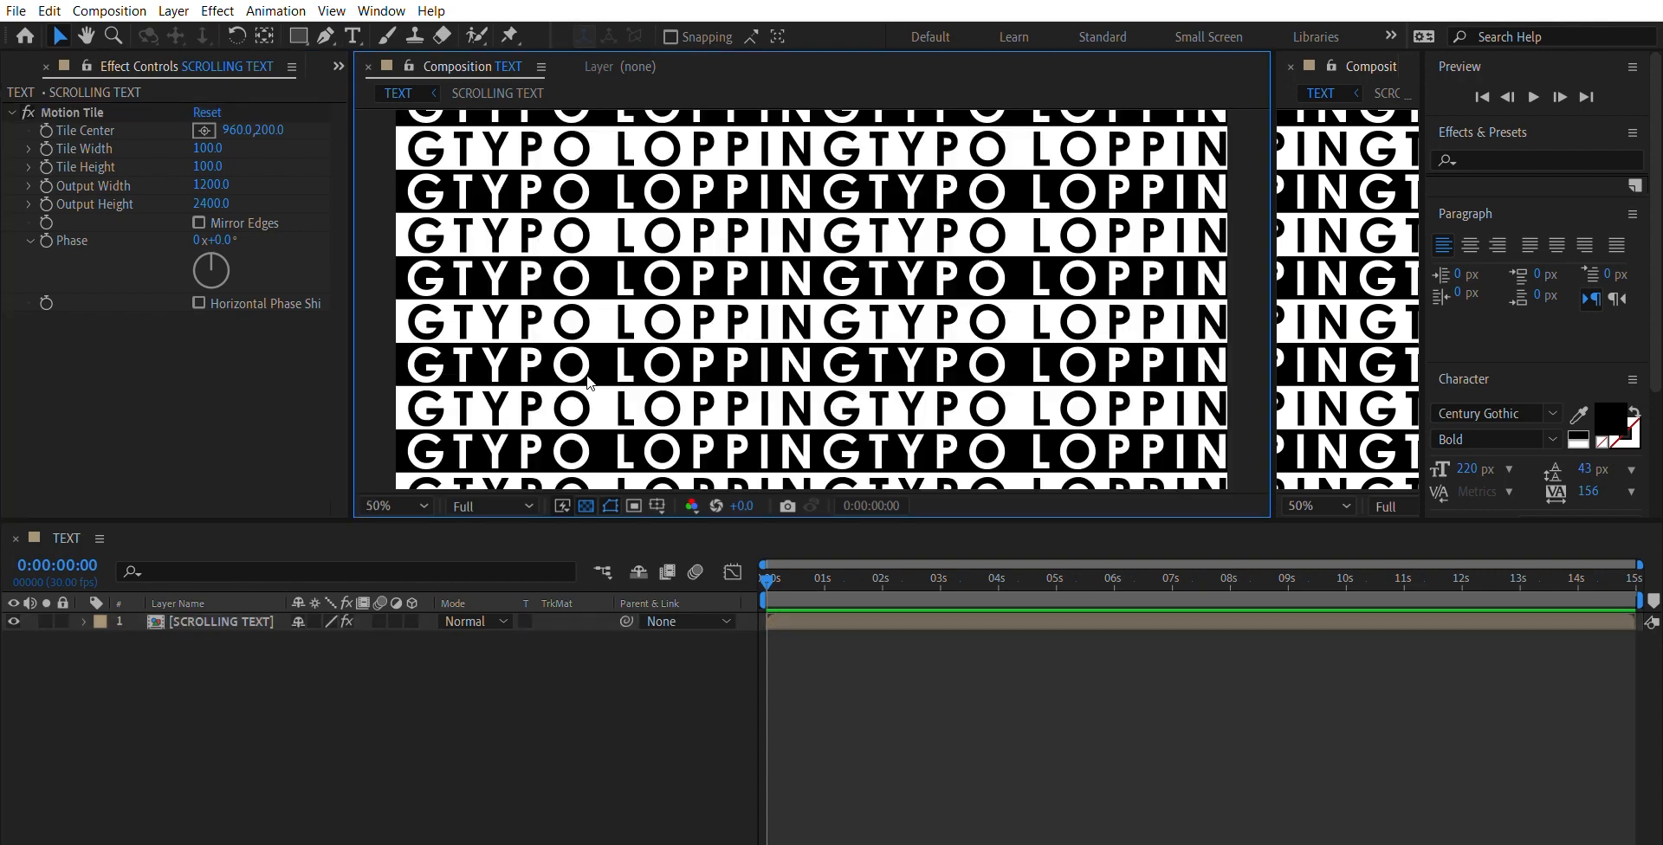
key("comma")
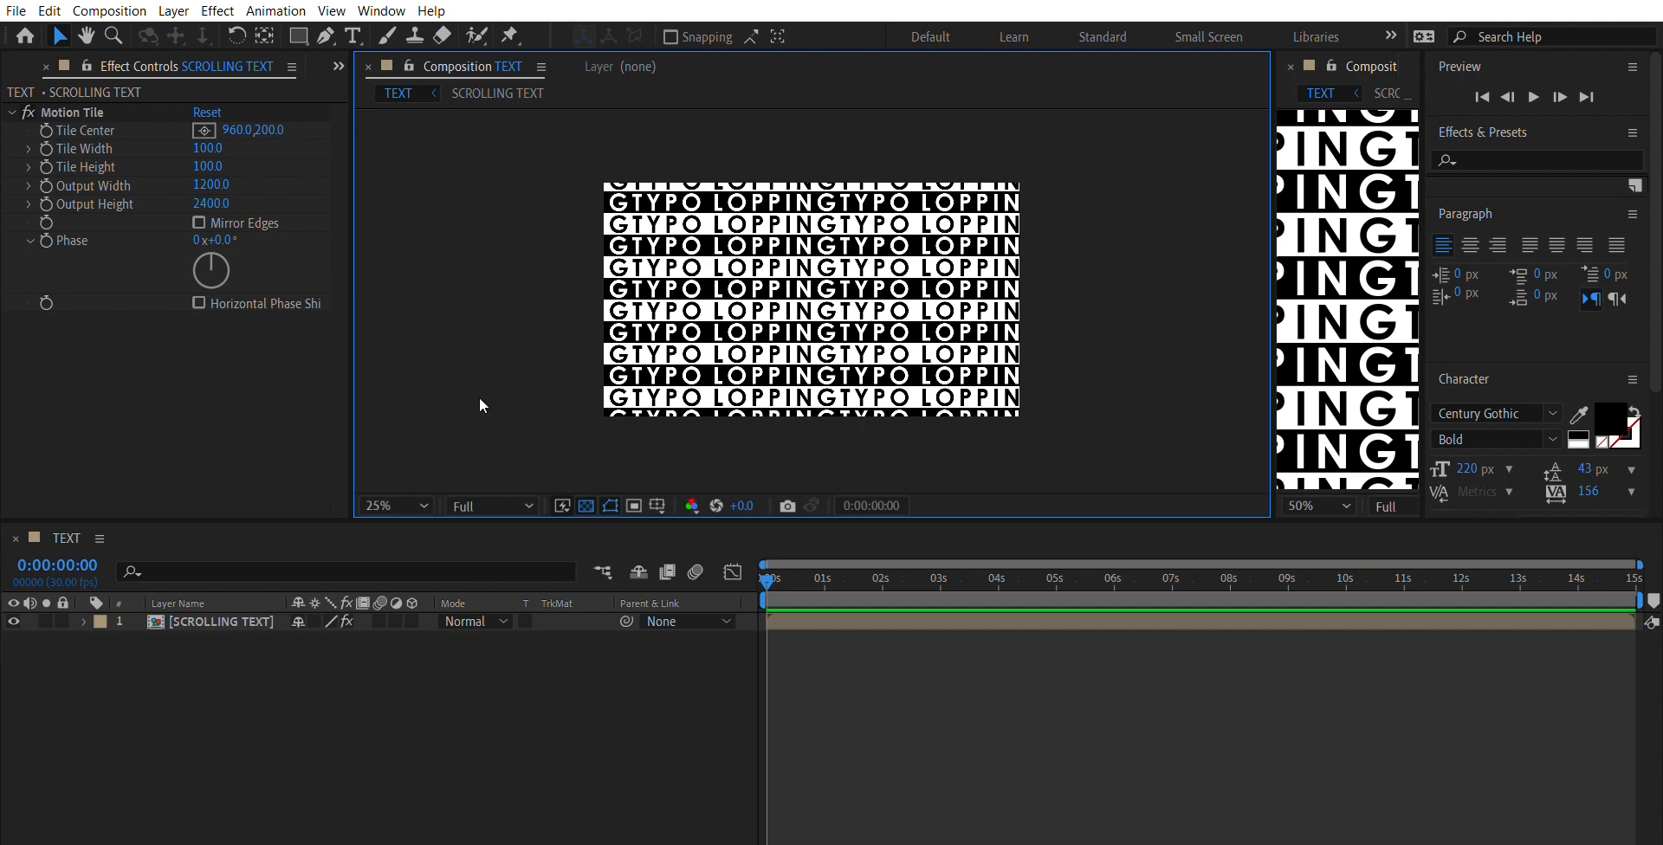
- Add a Position keyframe at 0:00:00:00 on the SCROLLING TEXT layer and set its vertical position to -161
left_click(85, 620)
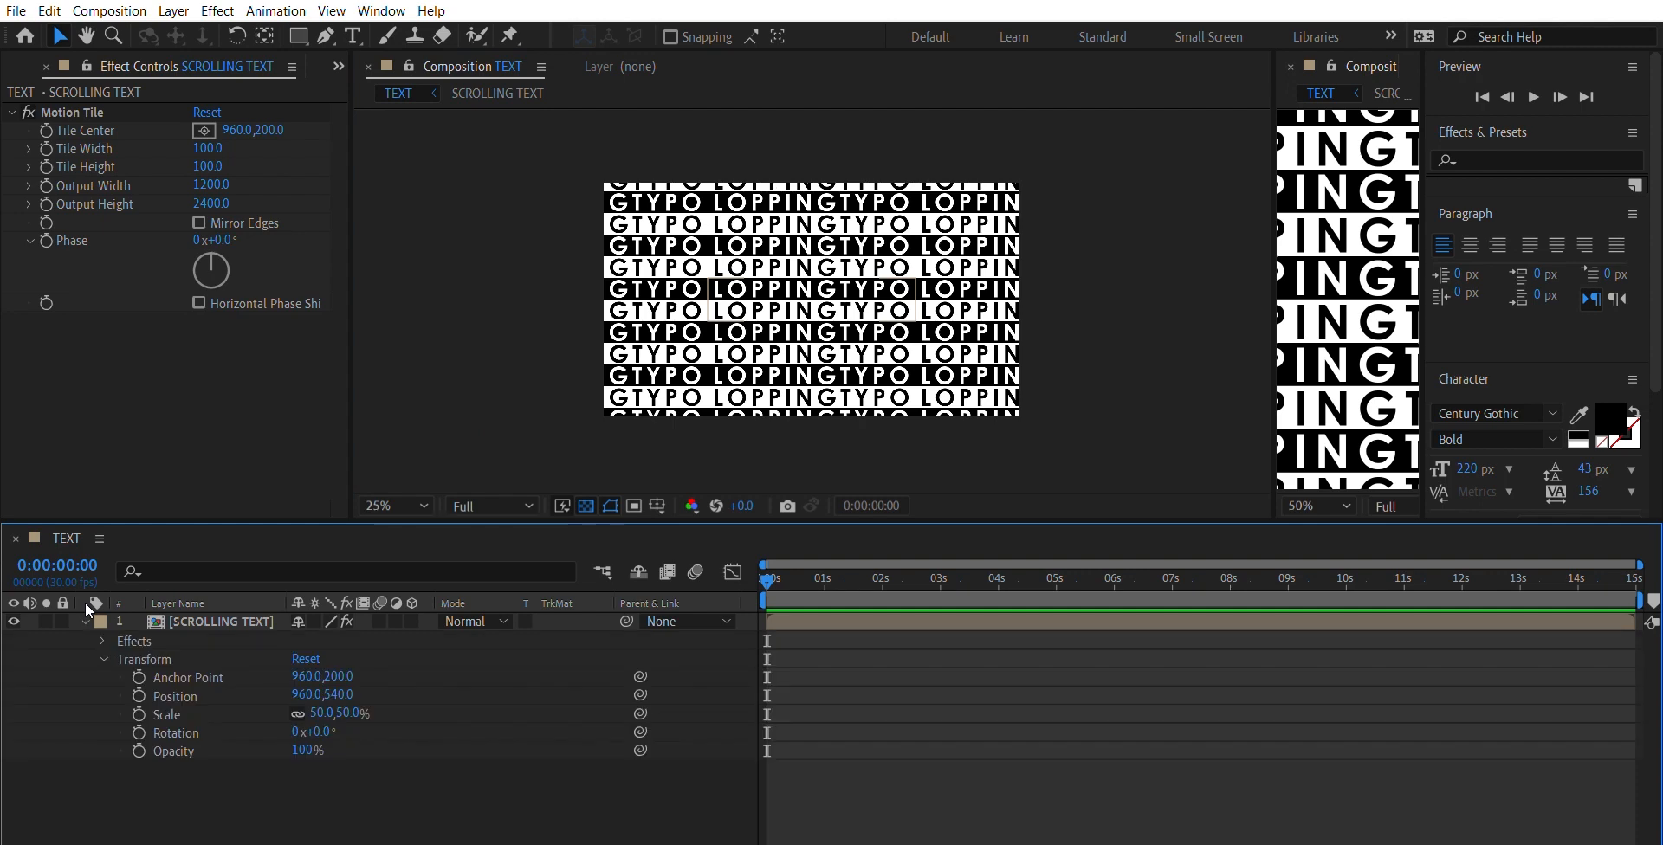
left_click(139, 695)
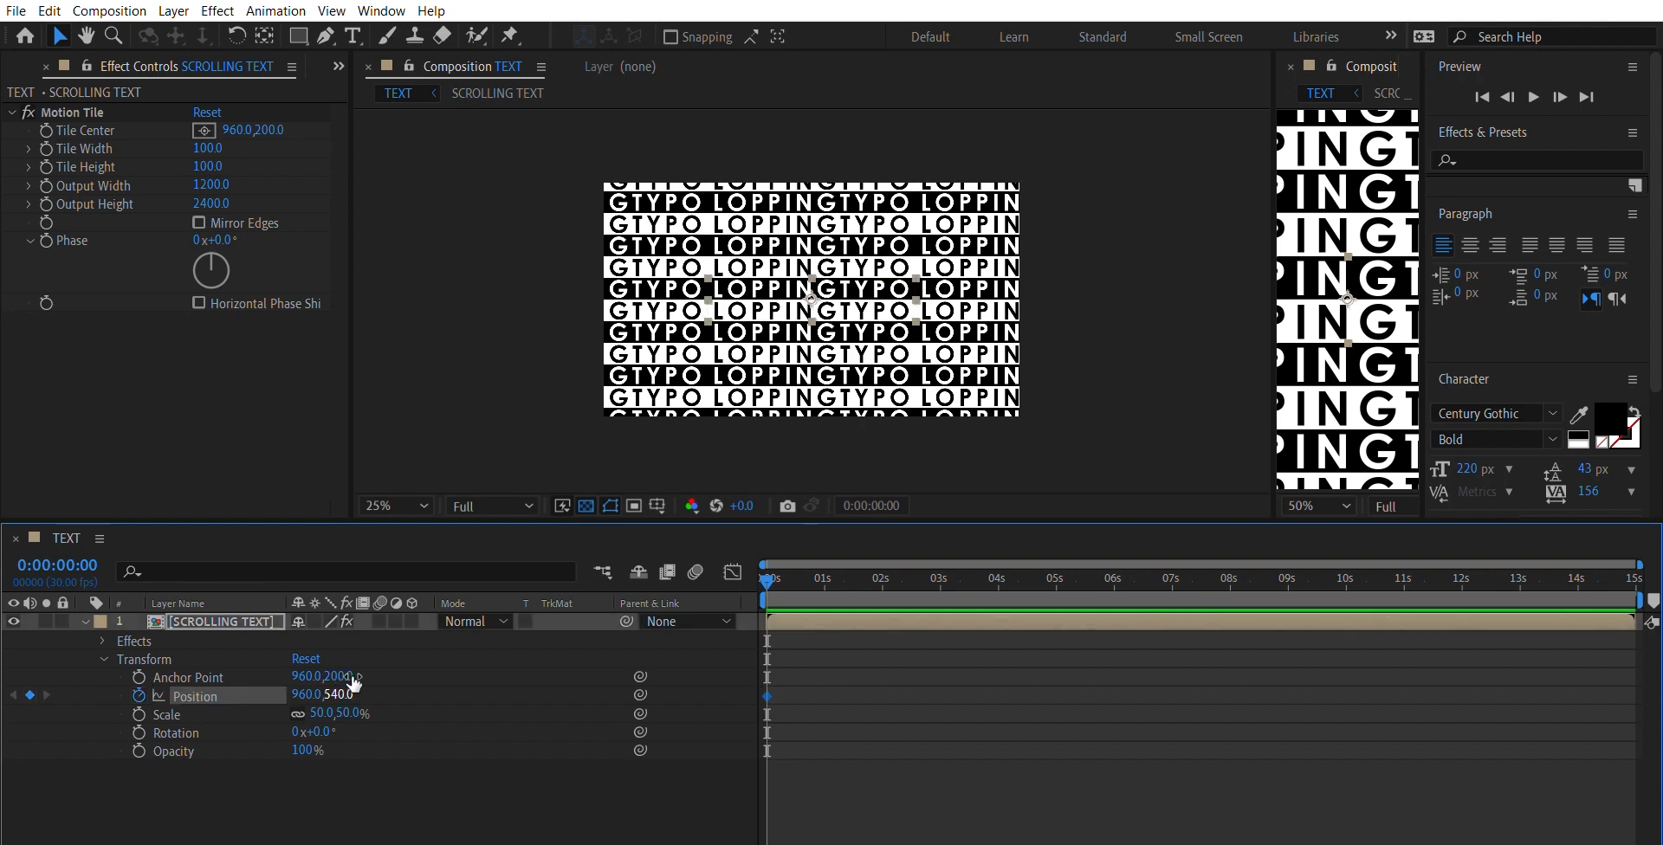
left_click_drag(351, 684, 415, 603)
left_click_drag(342, 695, 74, 666)
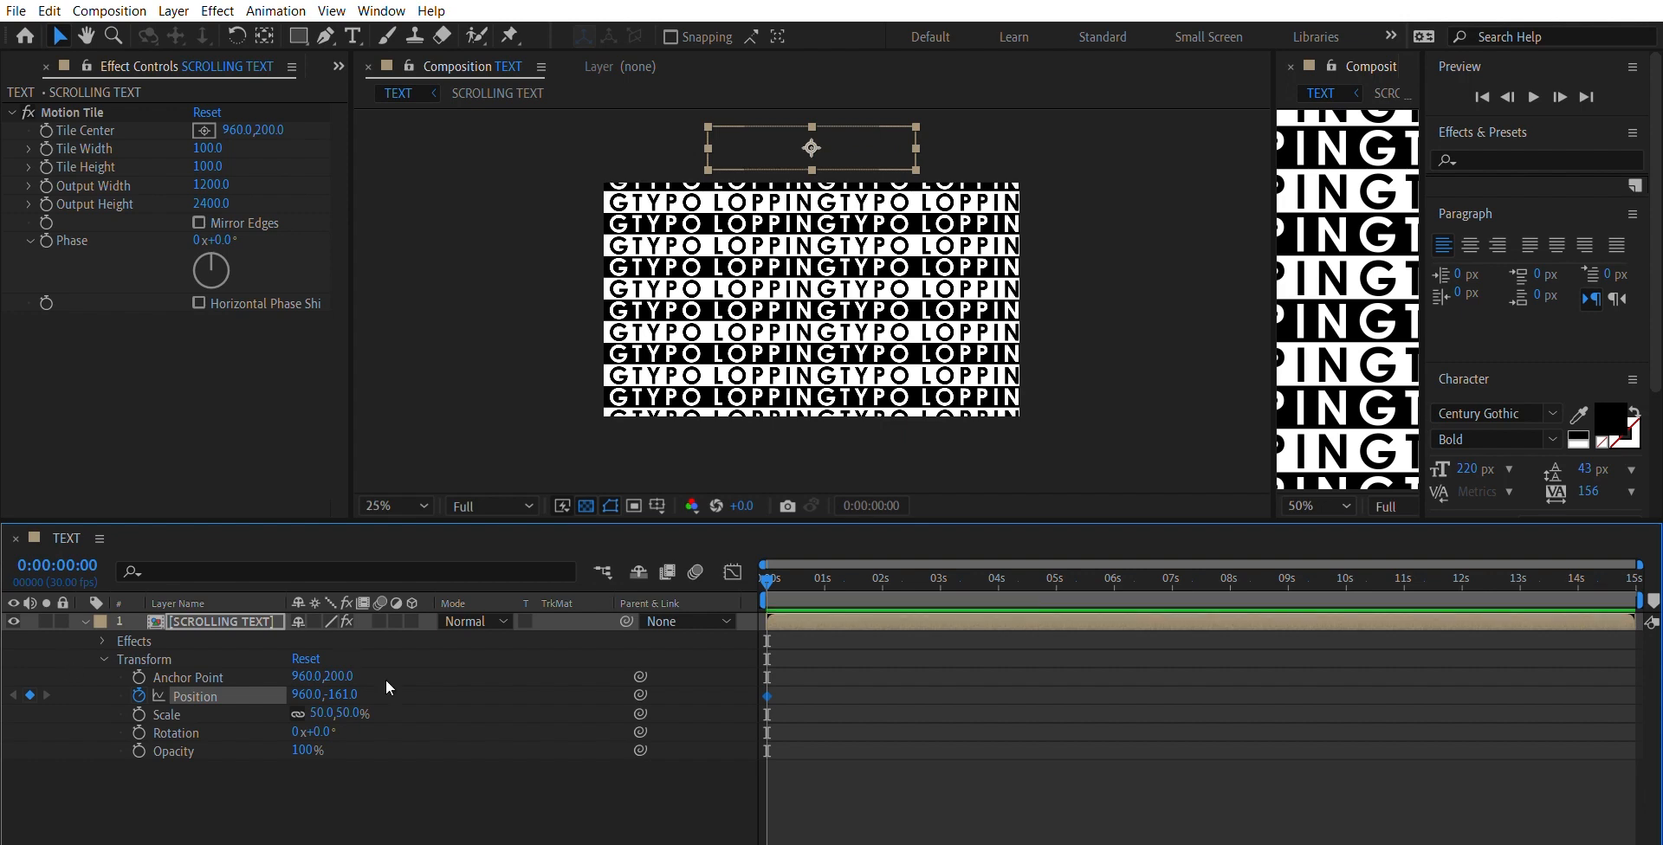
- Add a second Position keyframe at 0:00:05:01 with the layer's vertical position set to 1015
left_click_drag(766, 572, 1059, 551)
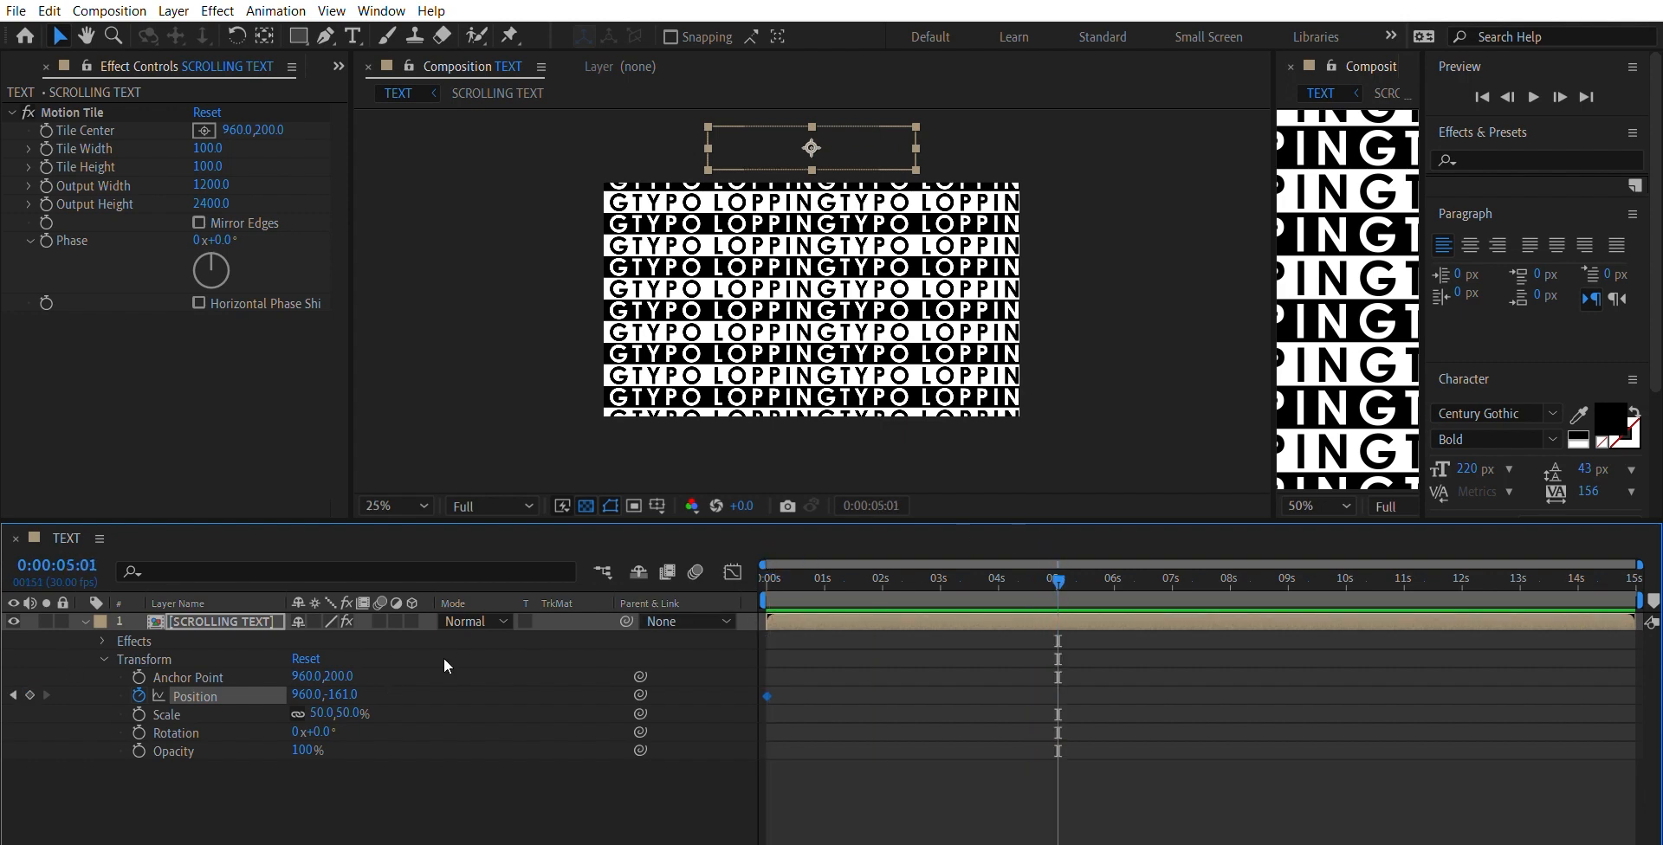
left_click_drag(342, 695, 1662, 643)
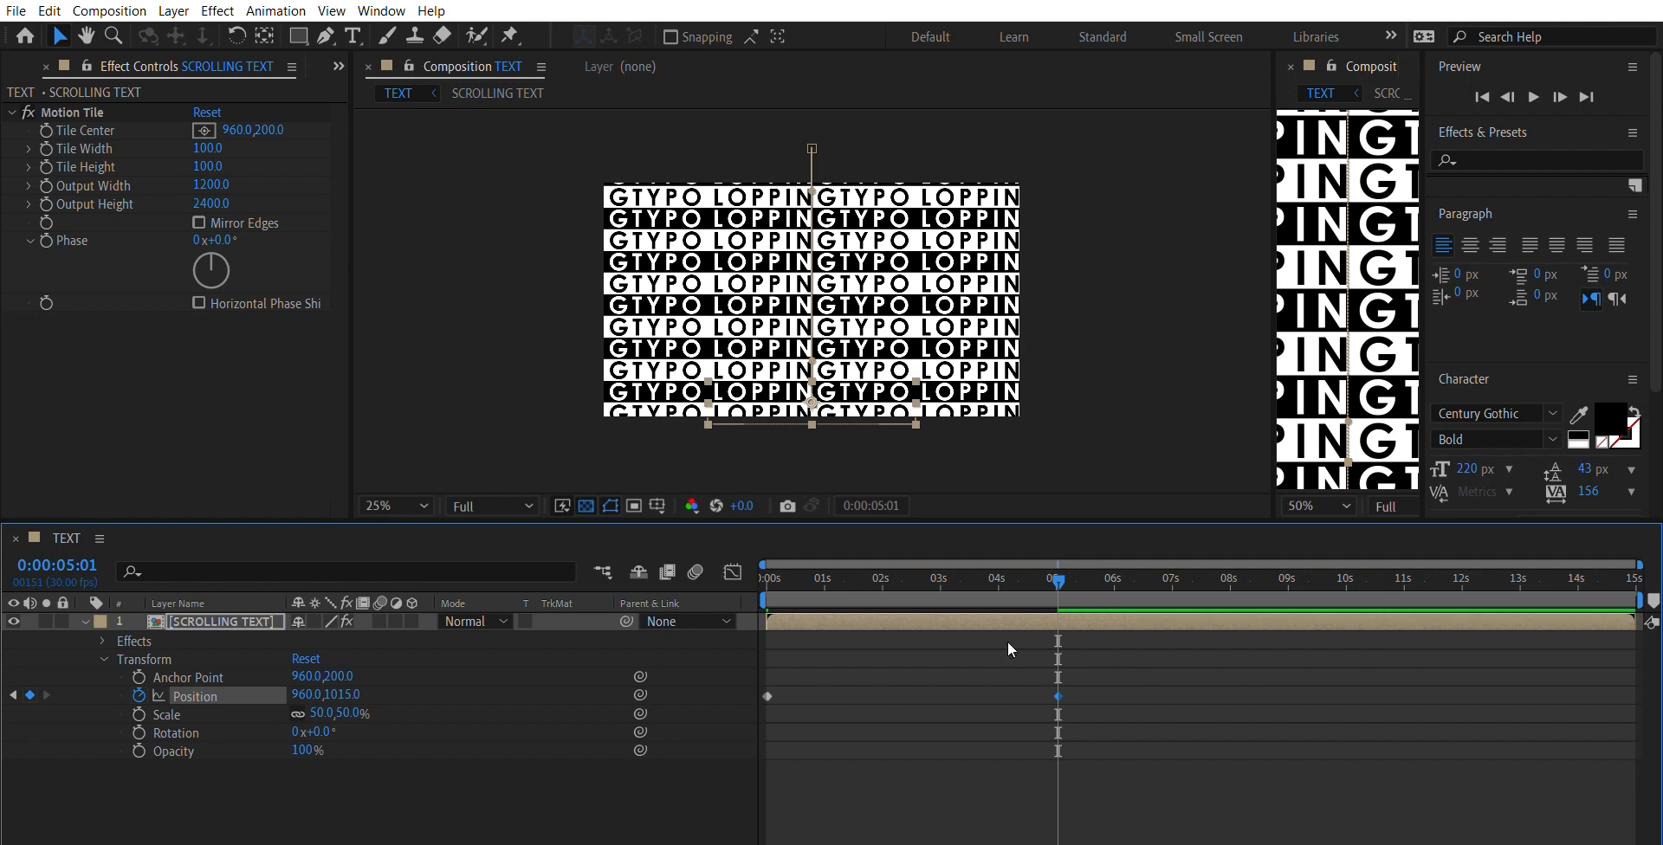
- Play back the scrolling text animation from the start of the timeline, stop it and return to the first frame
left_click_drag(1058, 571, 520, 566)
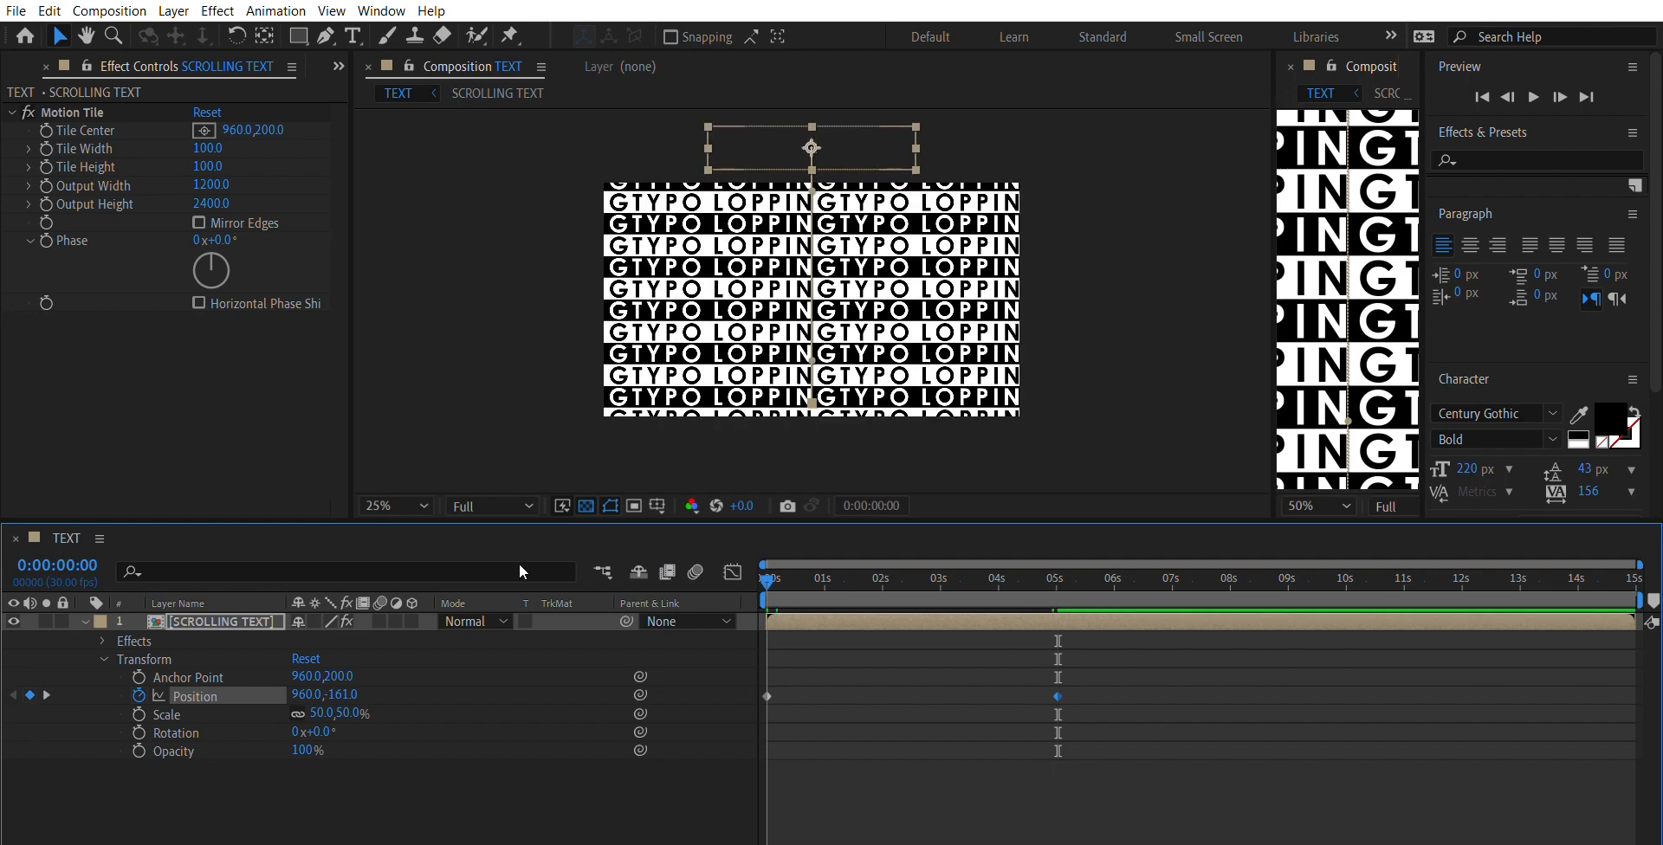
key("space")
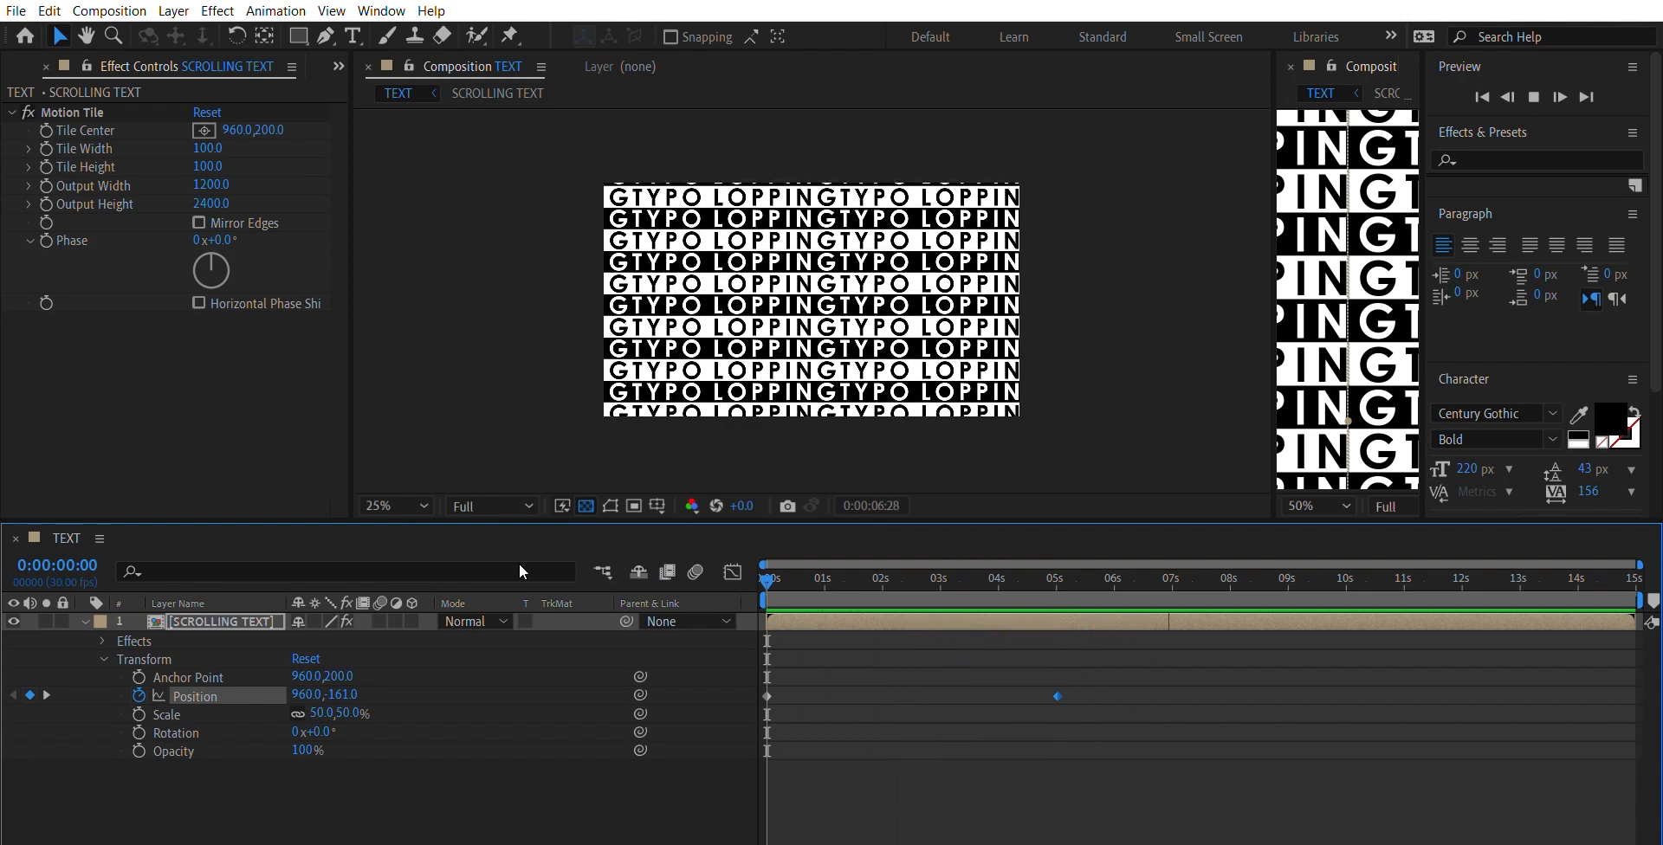
key("space")
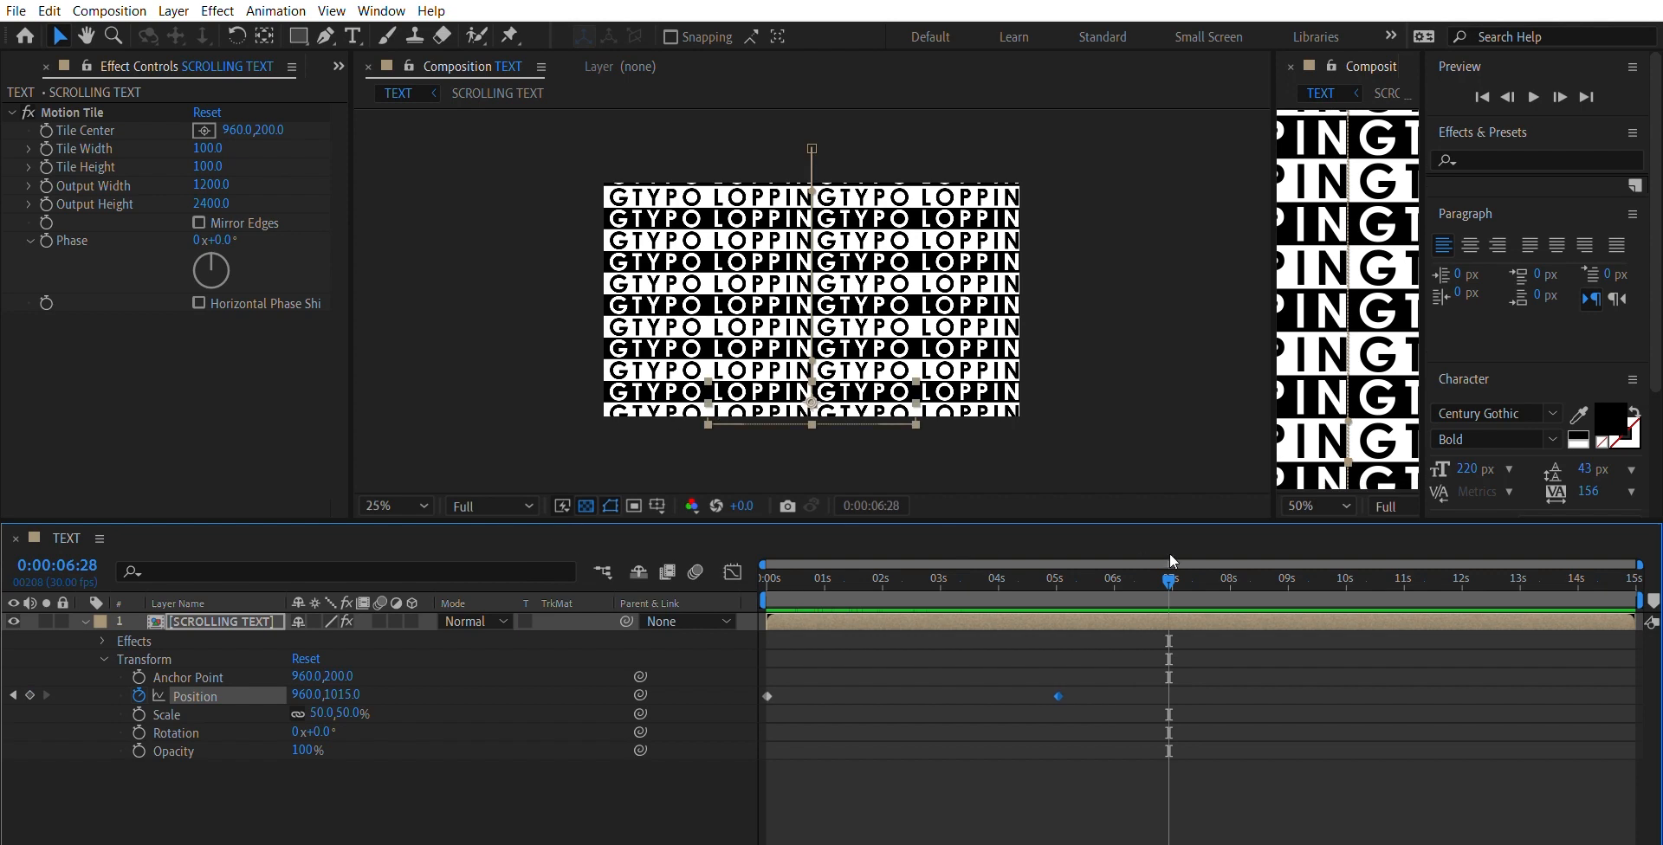
left_click_drag(1170, 561, 767, 632)
left_click_drag(973, 636, 1146, 653)
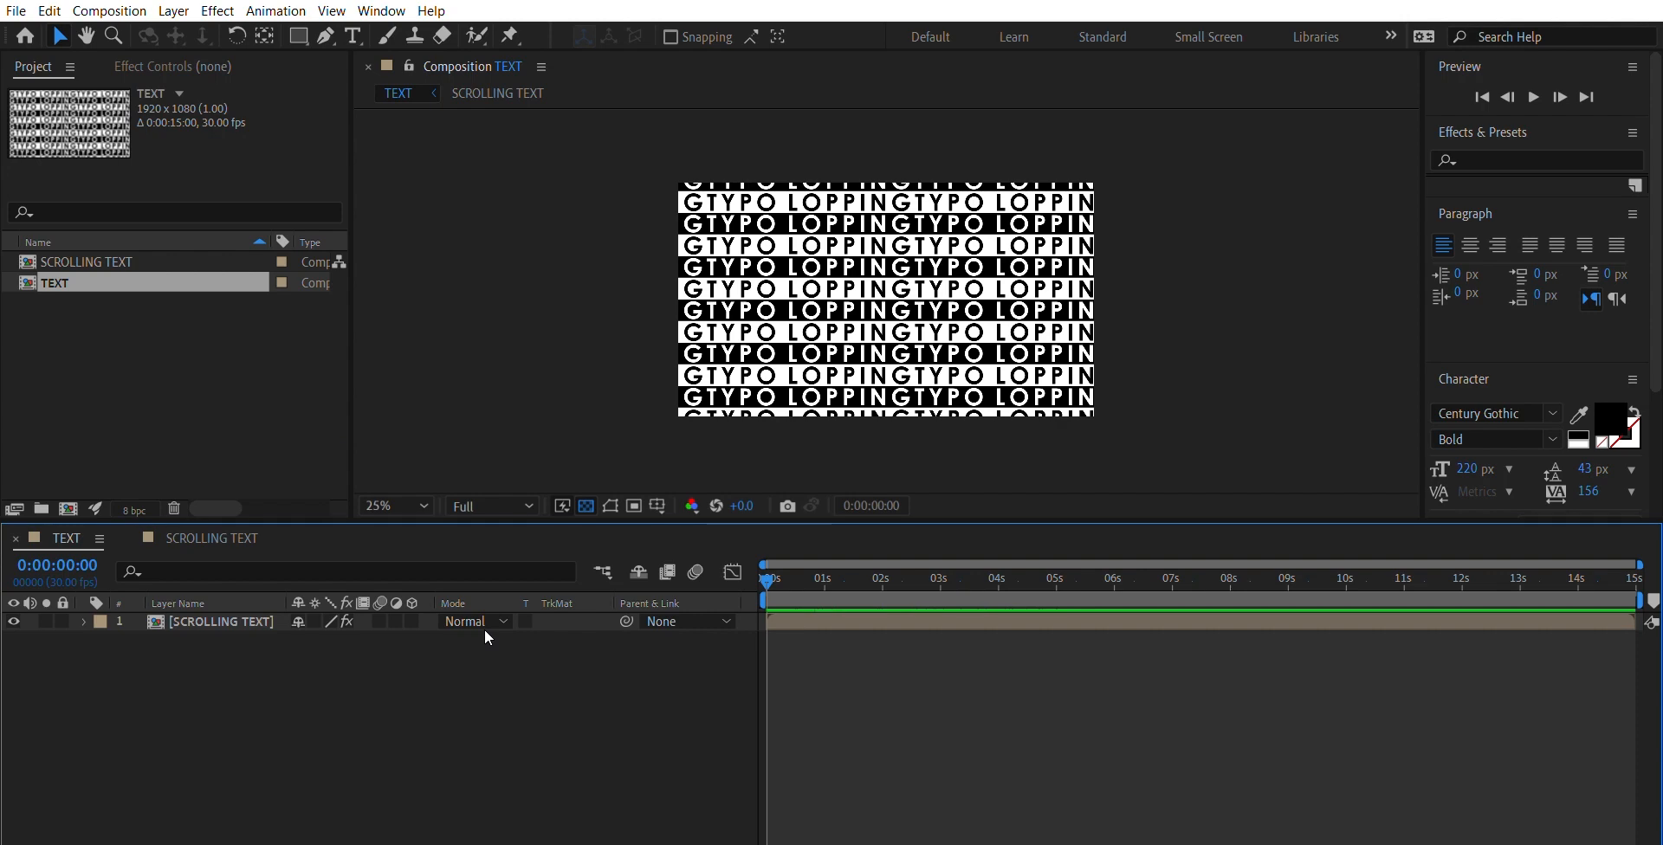
- Preview the SCROLLING TEXT layer's motion again and examine its Transform properties and Position keyframes
left_click(267, 614)
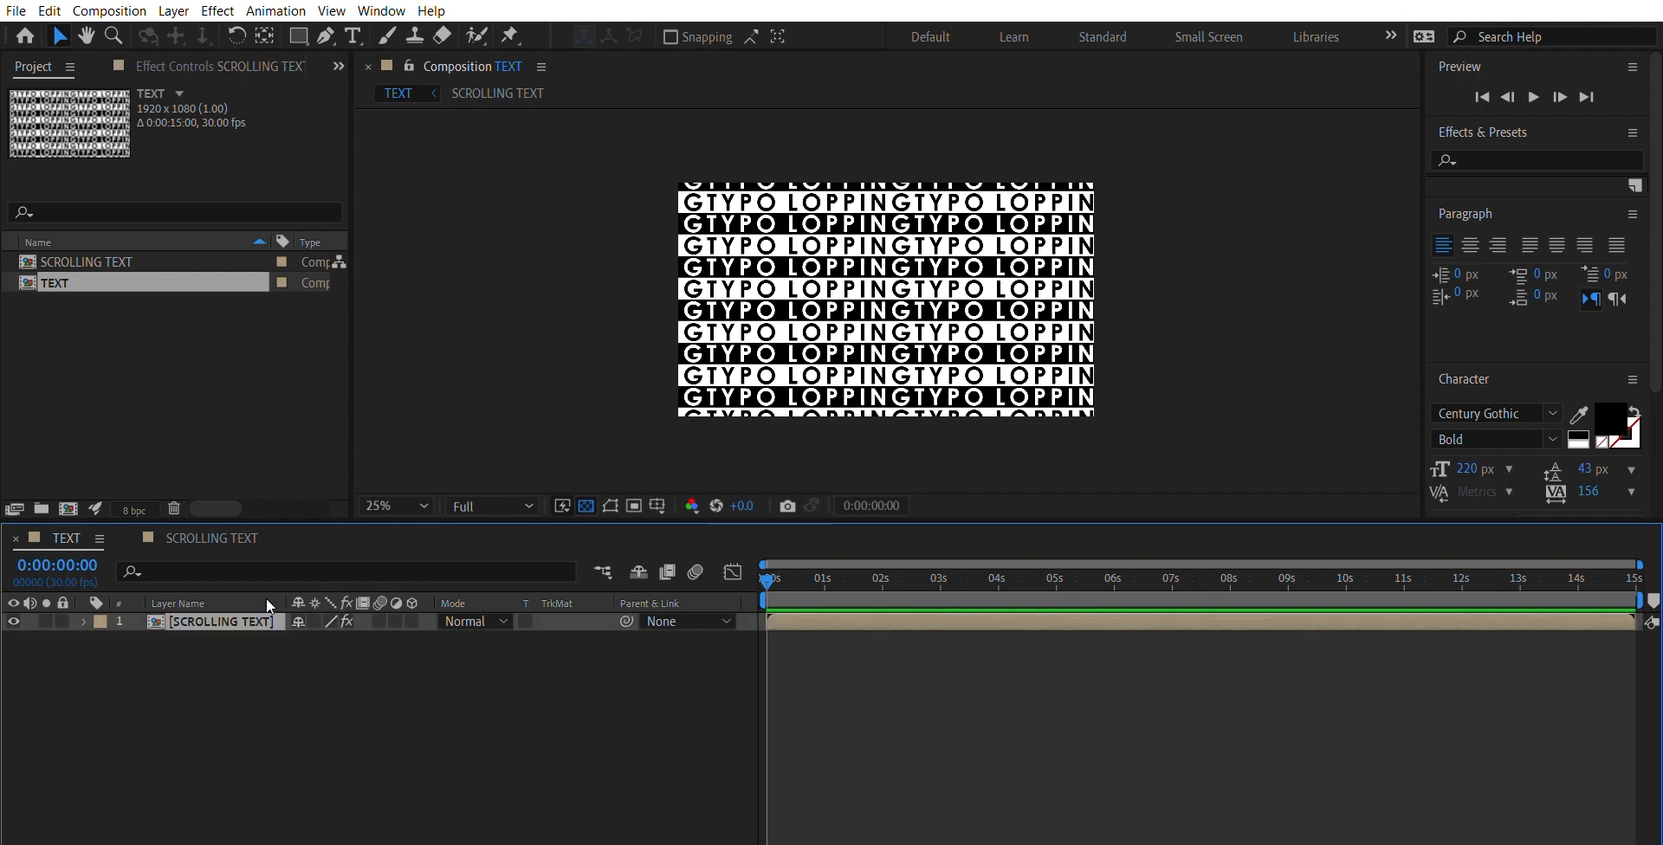
key("space")
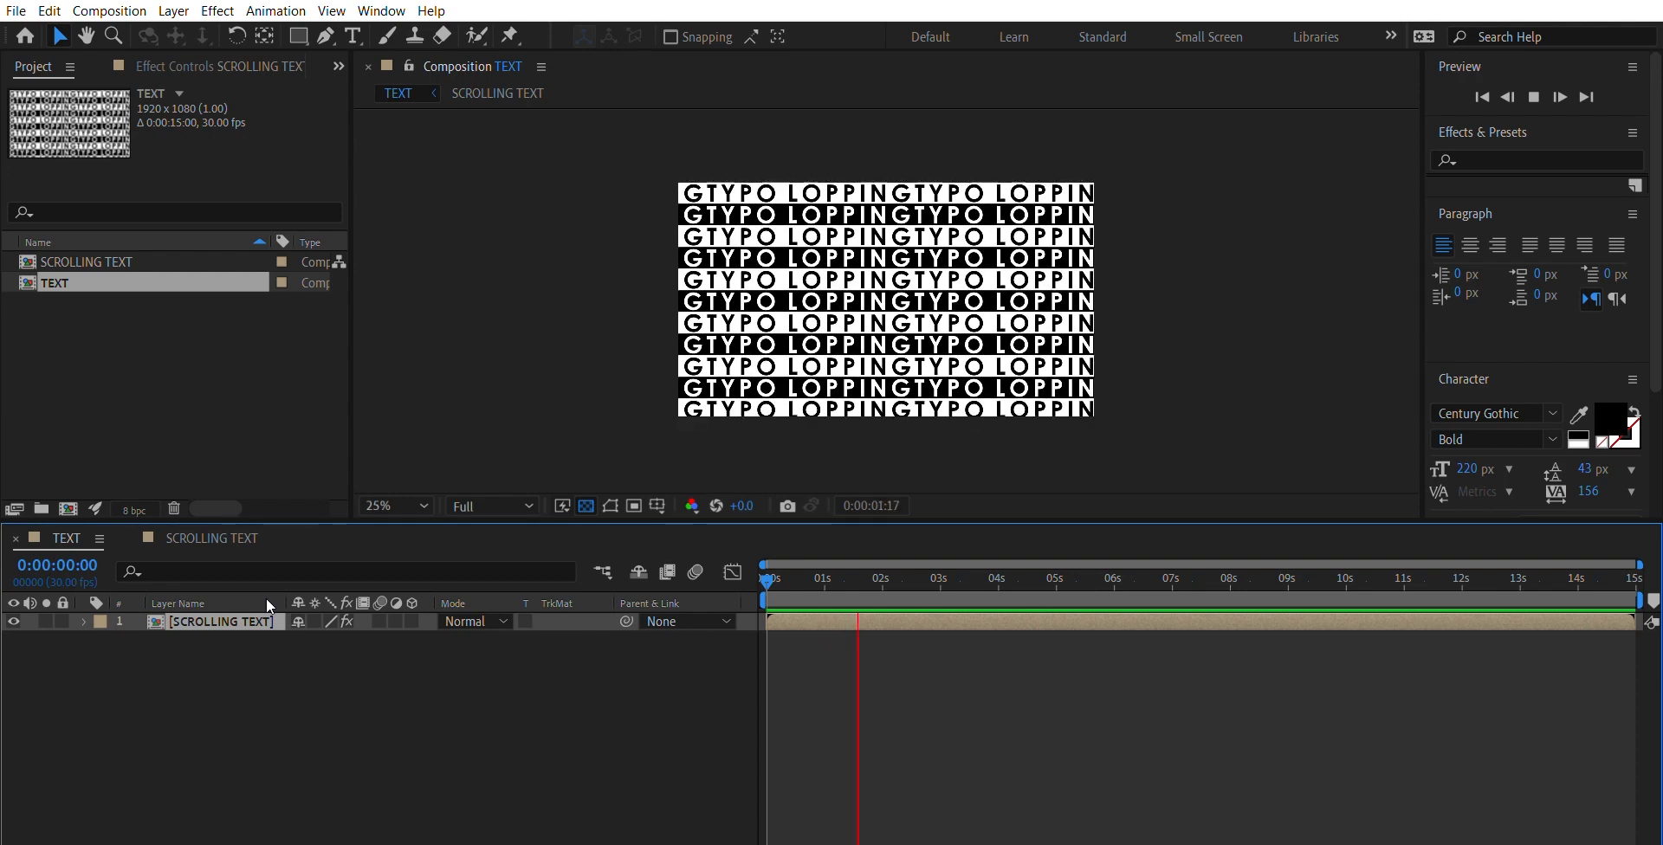
left_click(84, 621)
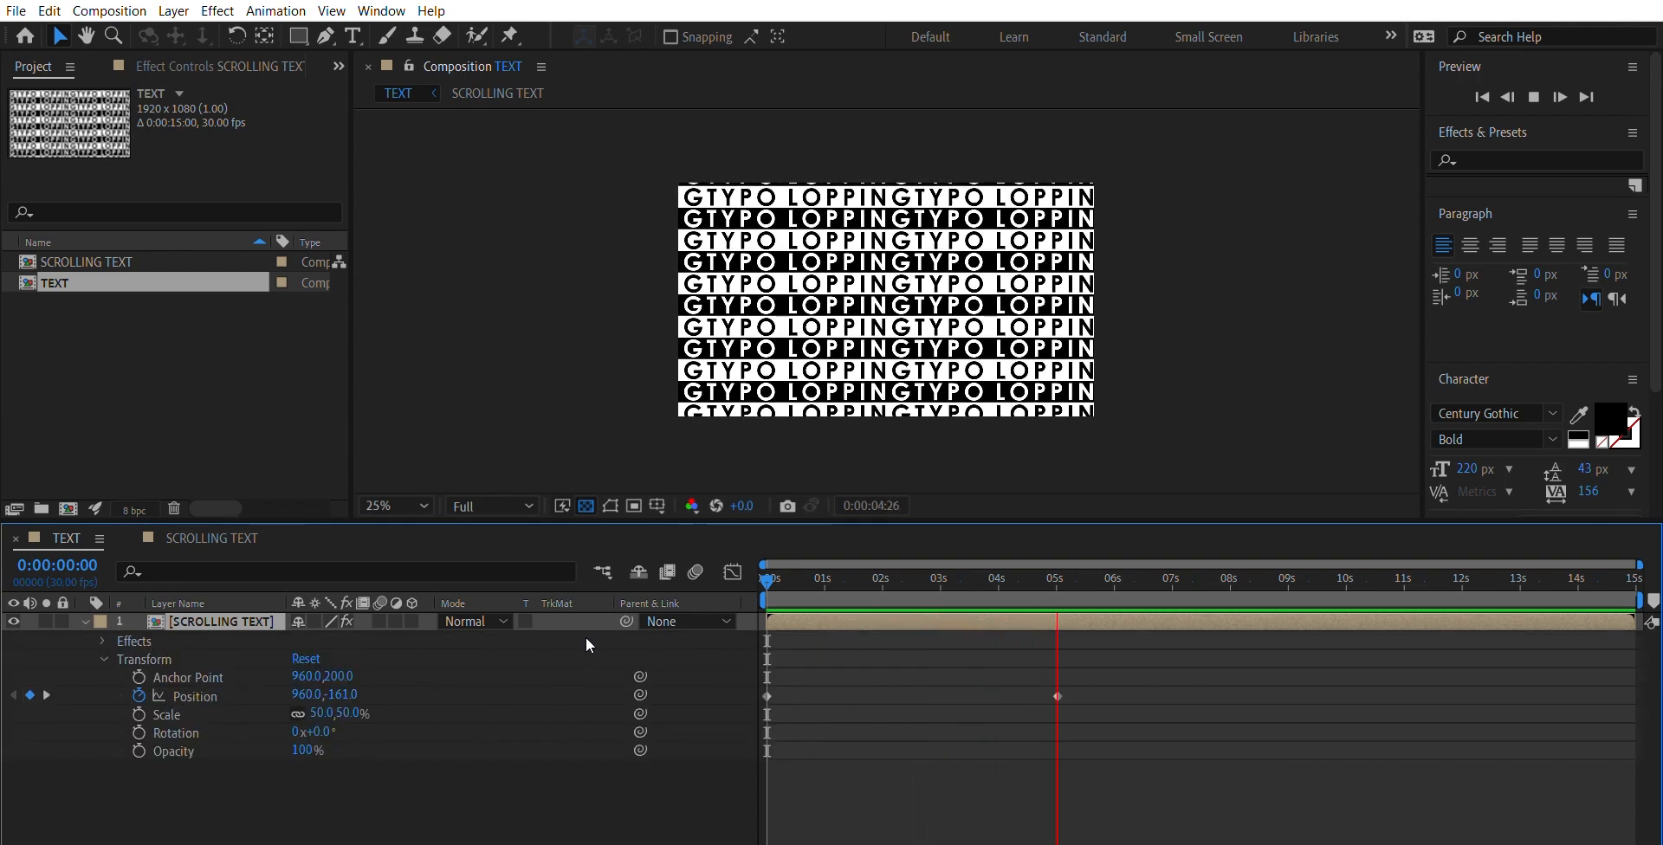
key("space")
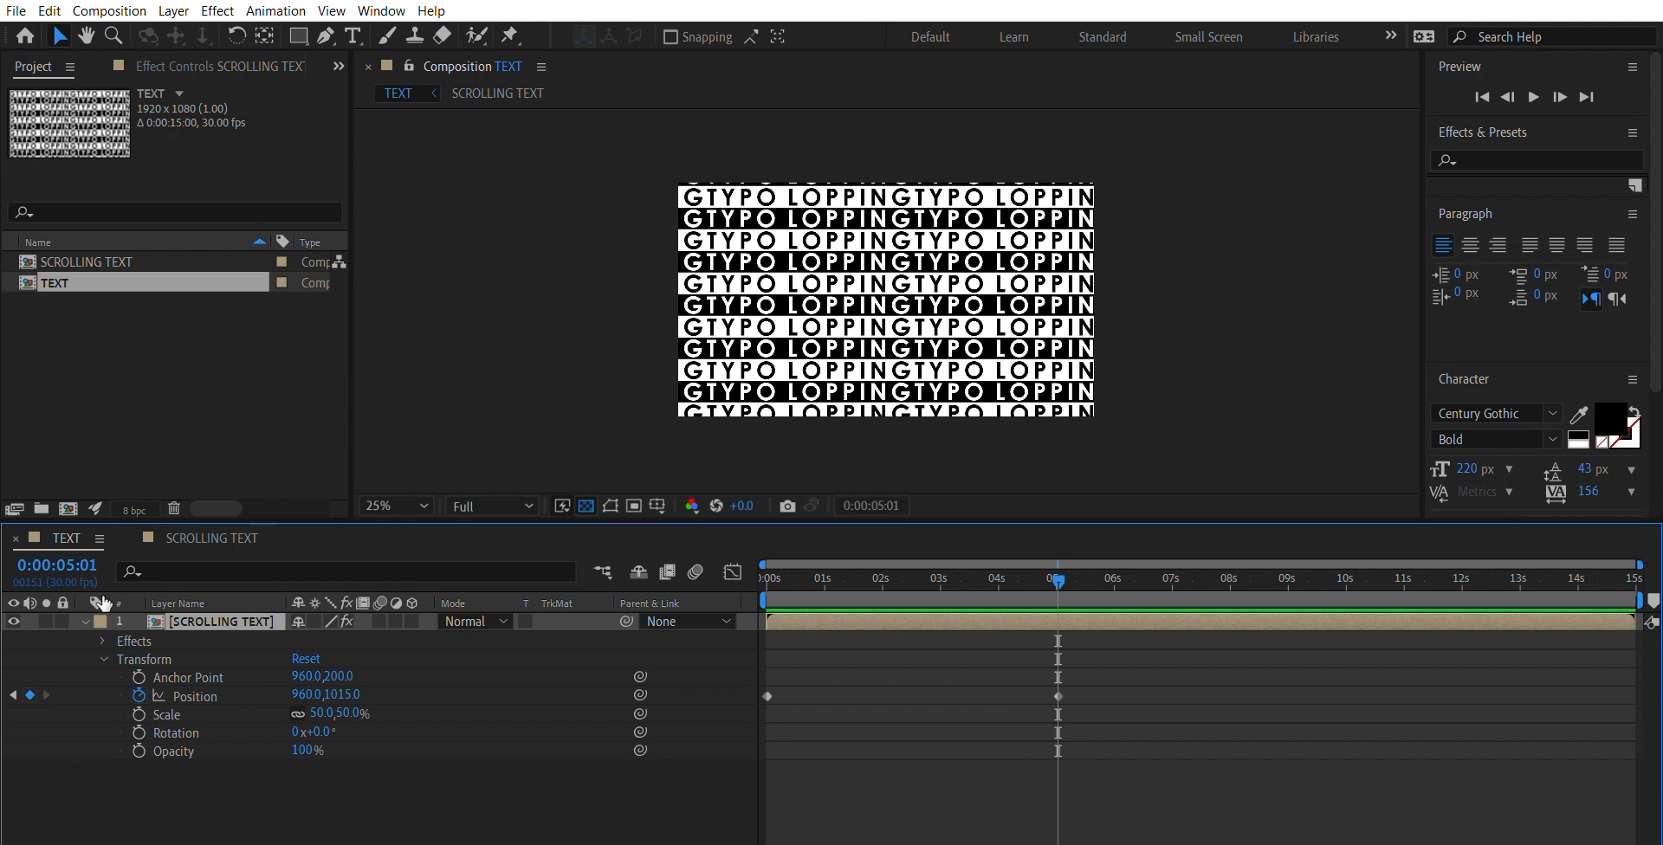
- Pre-compose the SCROLLING TEXT layer, moving its Motion Tile effect and position animation into the new composition
left_click(84, 620)
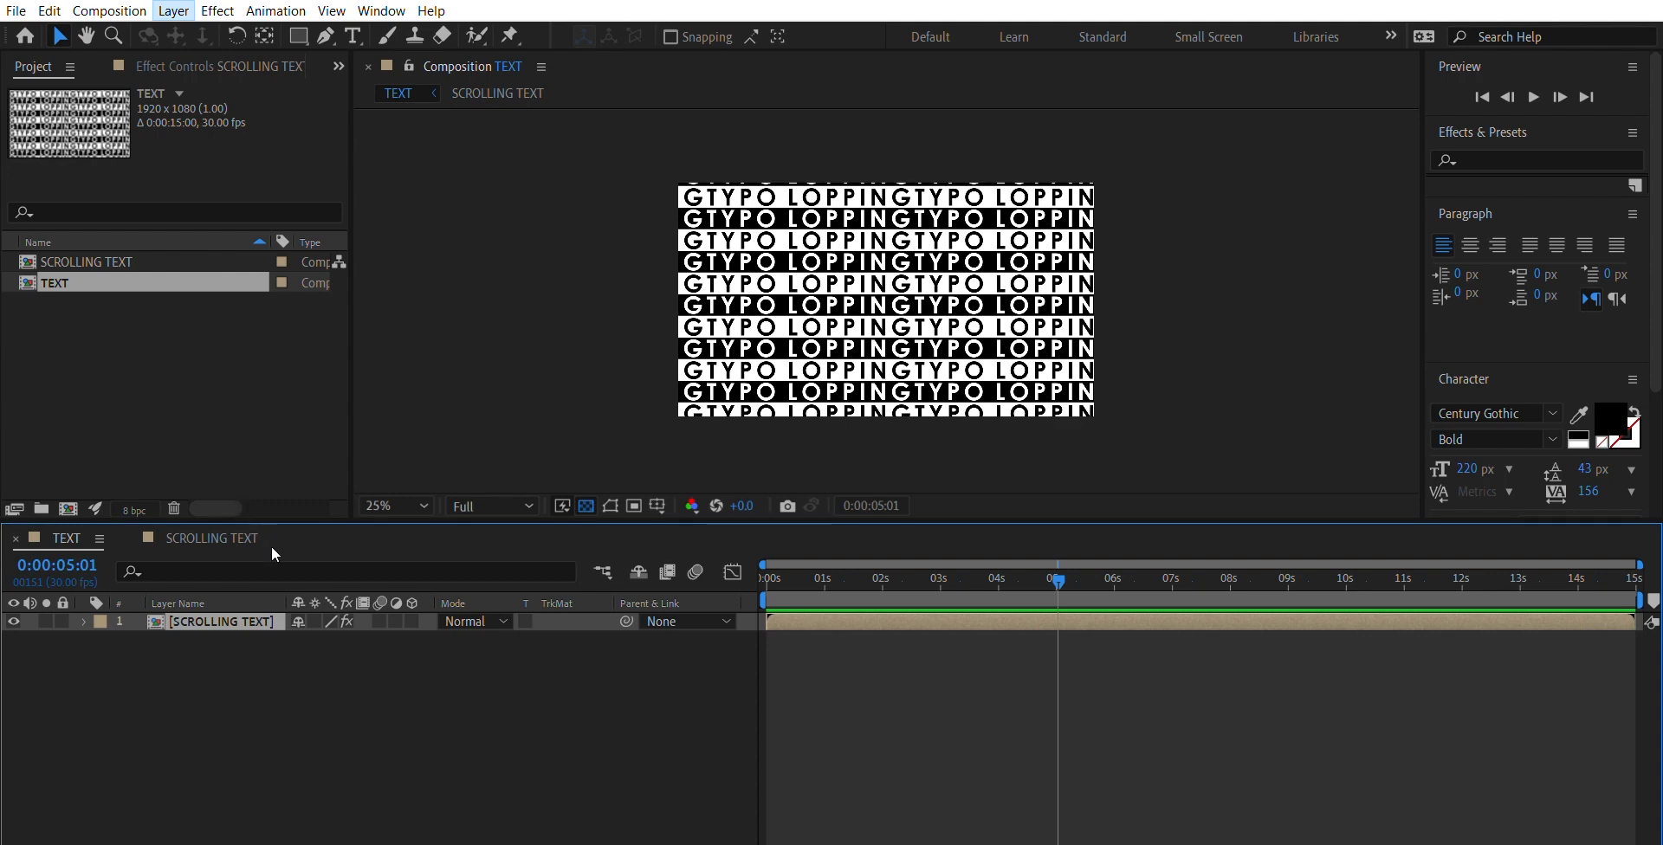
left_click(295, 616)
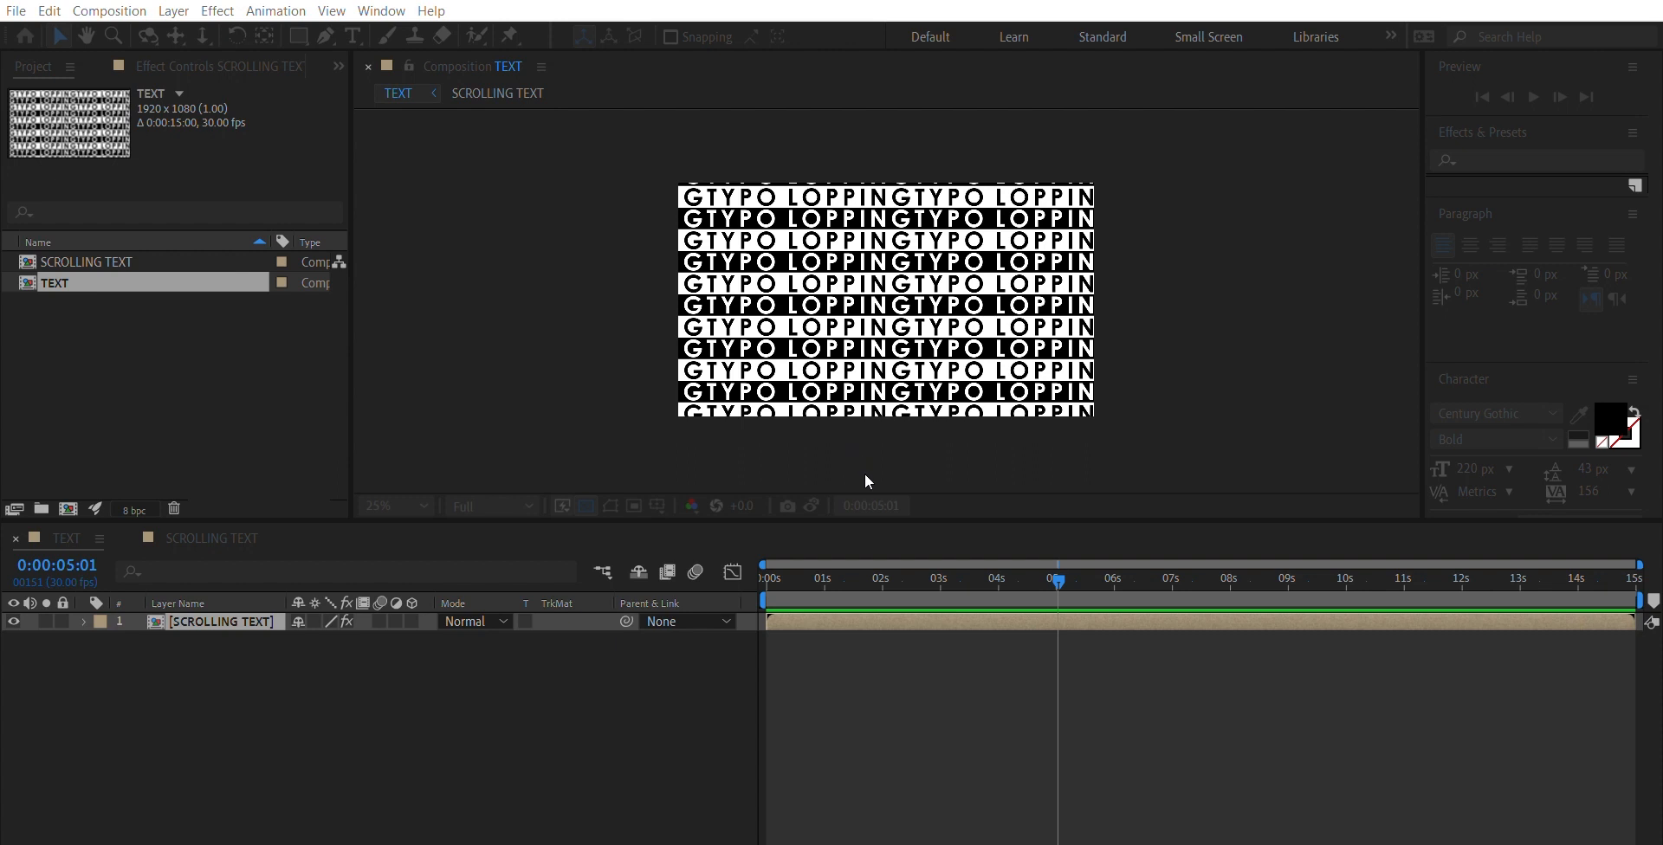
key("Return")
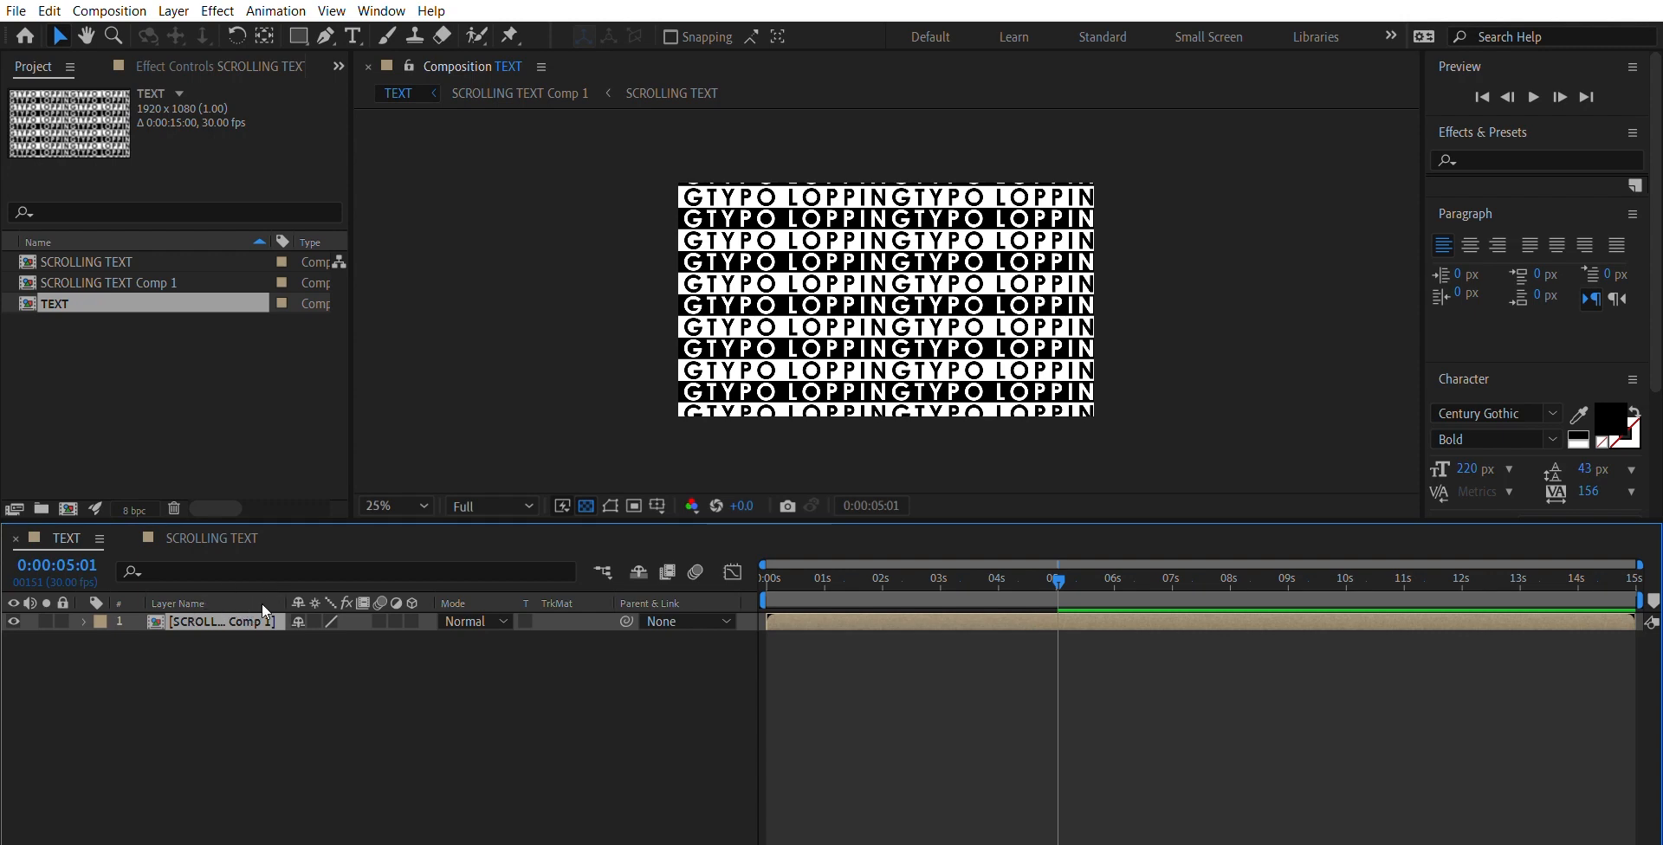
- Apply the CC Cylinder effect to the new SCROLLING TEXT Comp 1 layer and show its effect controls
left_click(267, 662)
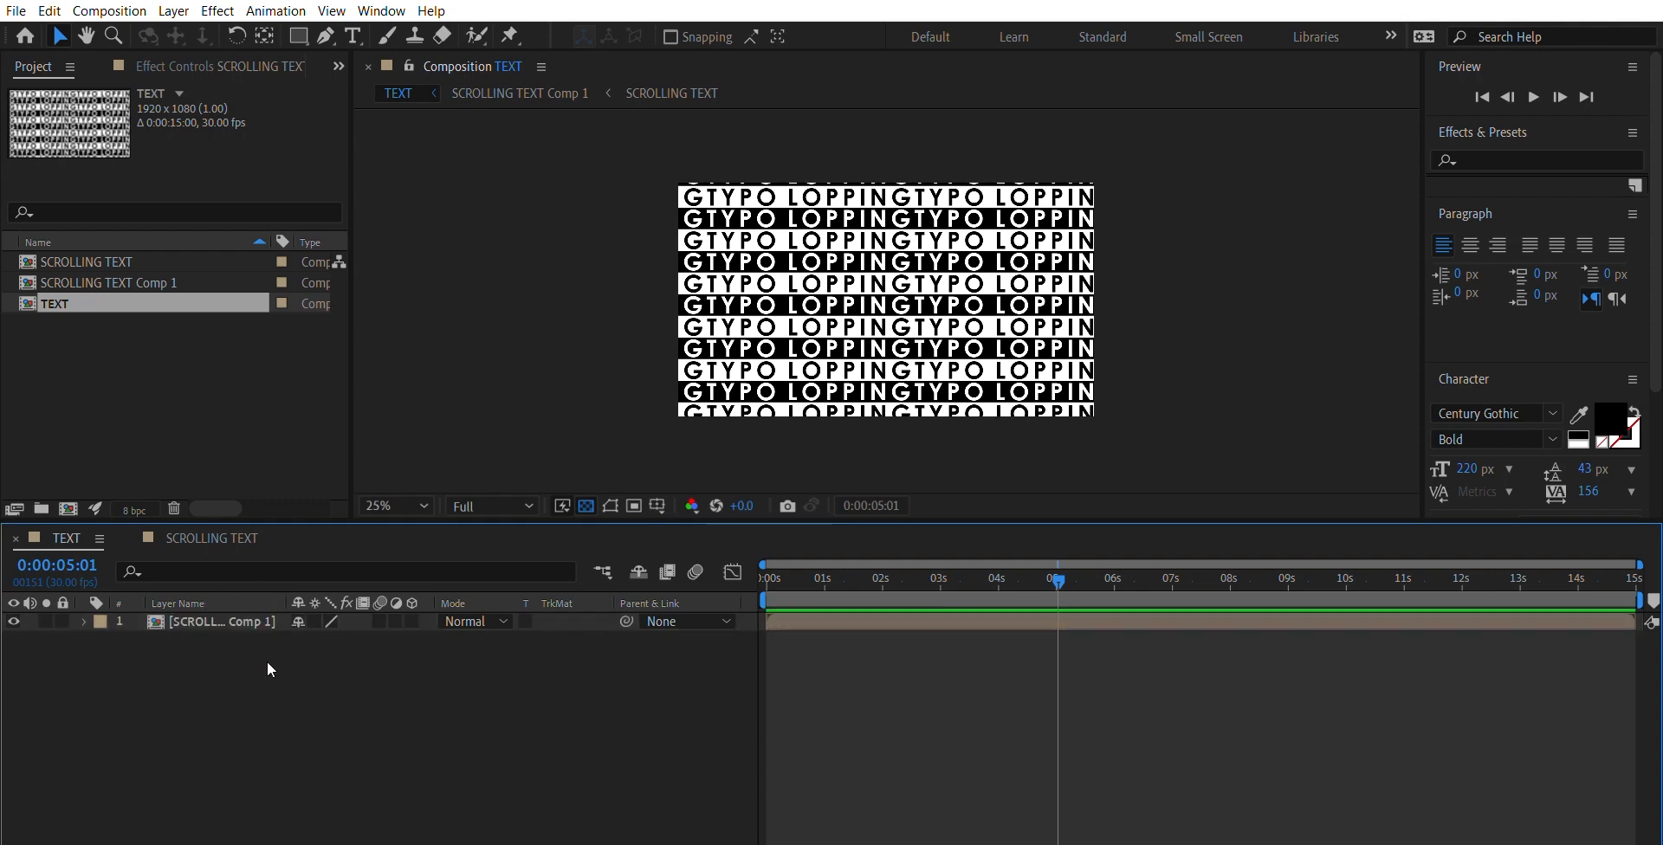
key("ctrl+a")
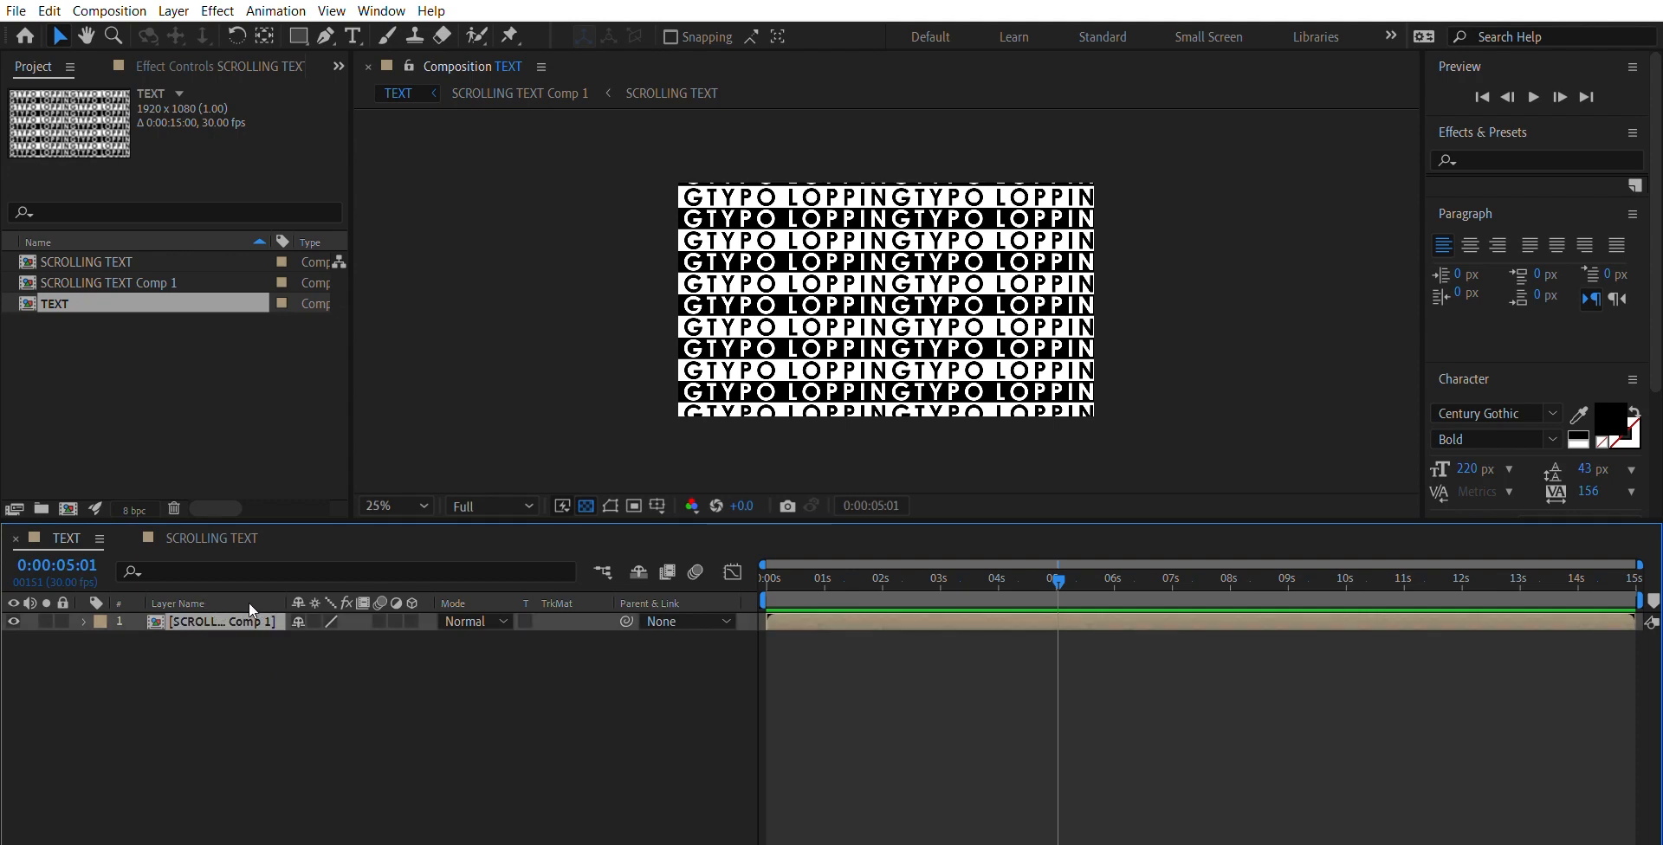
left_click(159, 275)
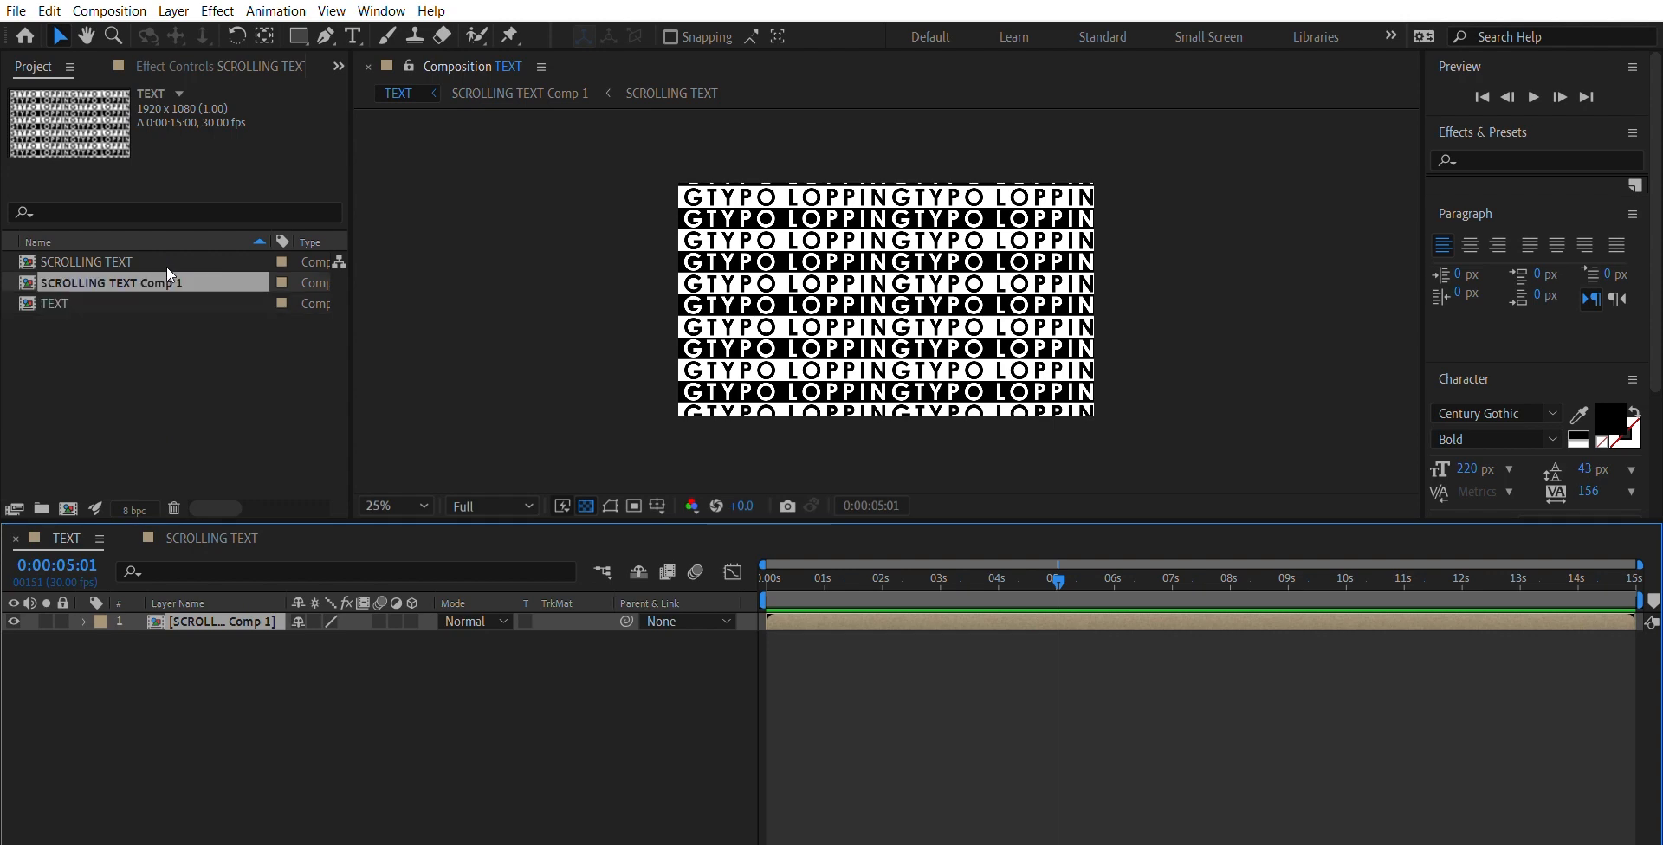
left_click(230, 601)
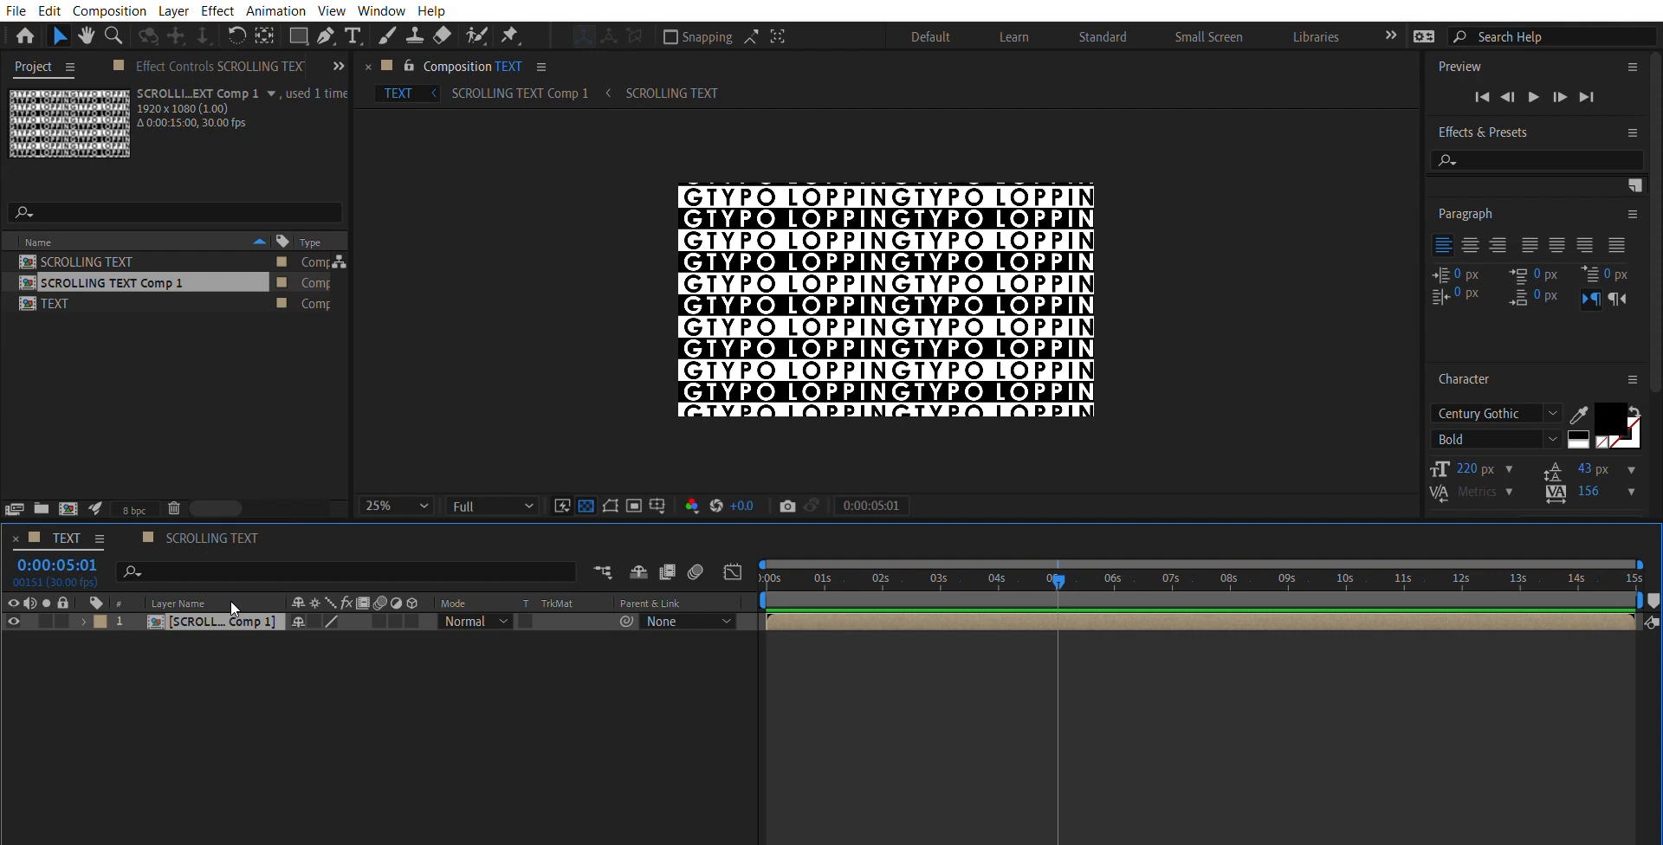
left_click(238, 66)
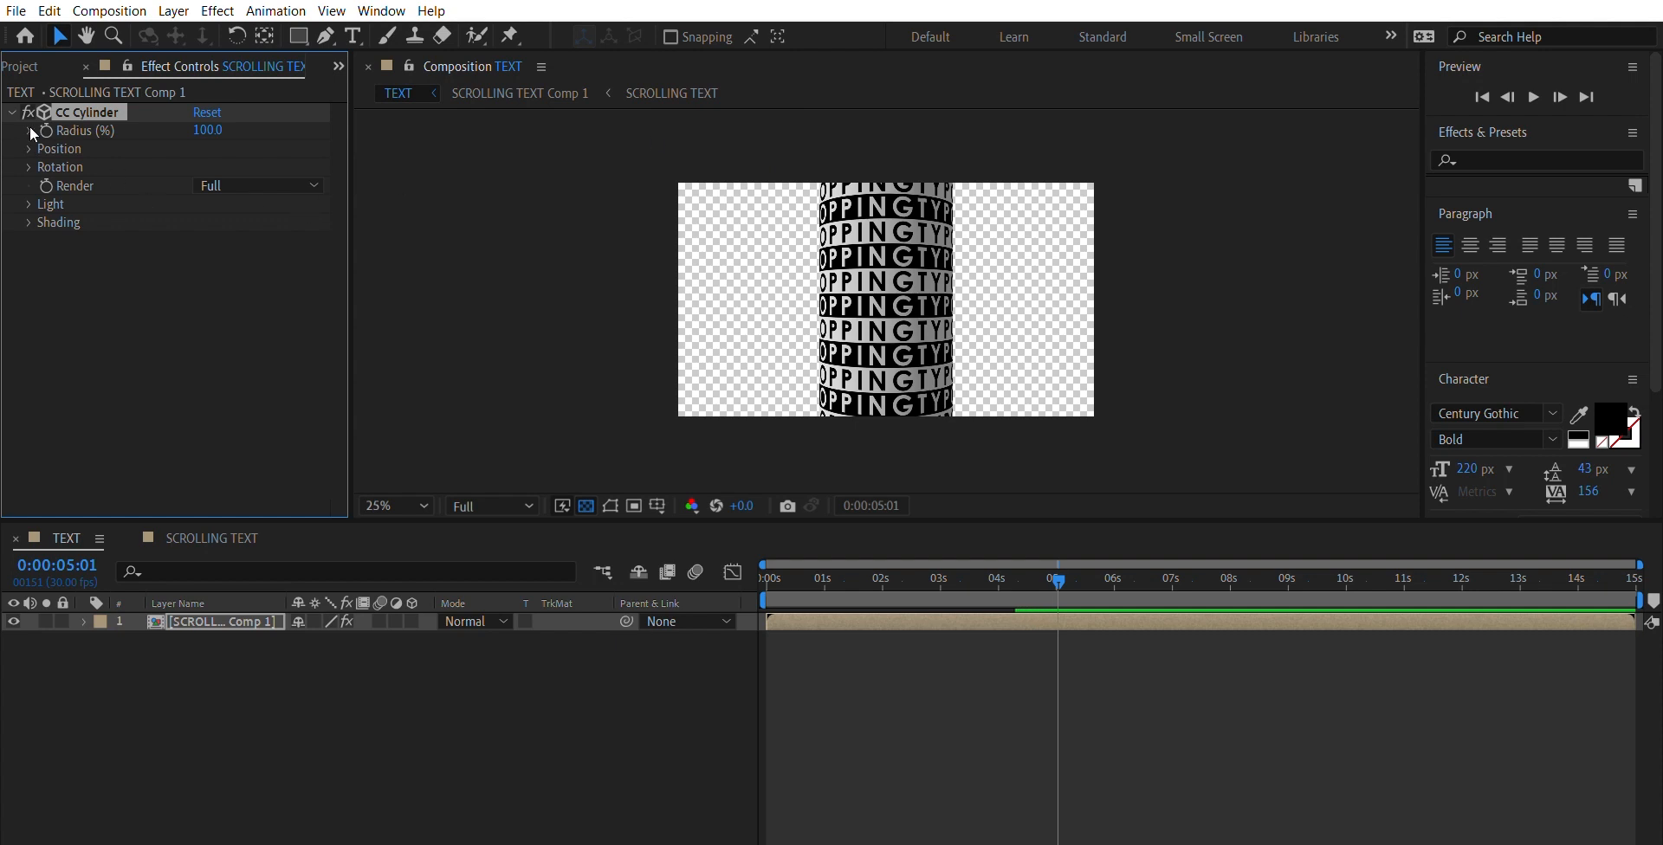
- Set the CC Cylinder's Position Z to -1700 to bring the cylinder close to the view
left_click(29, 148)
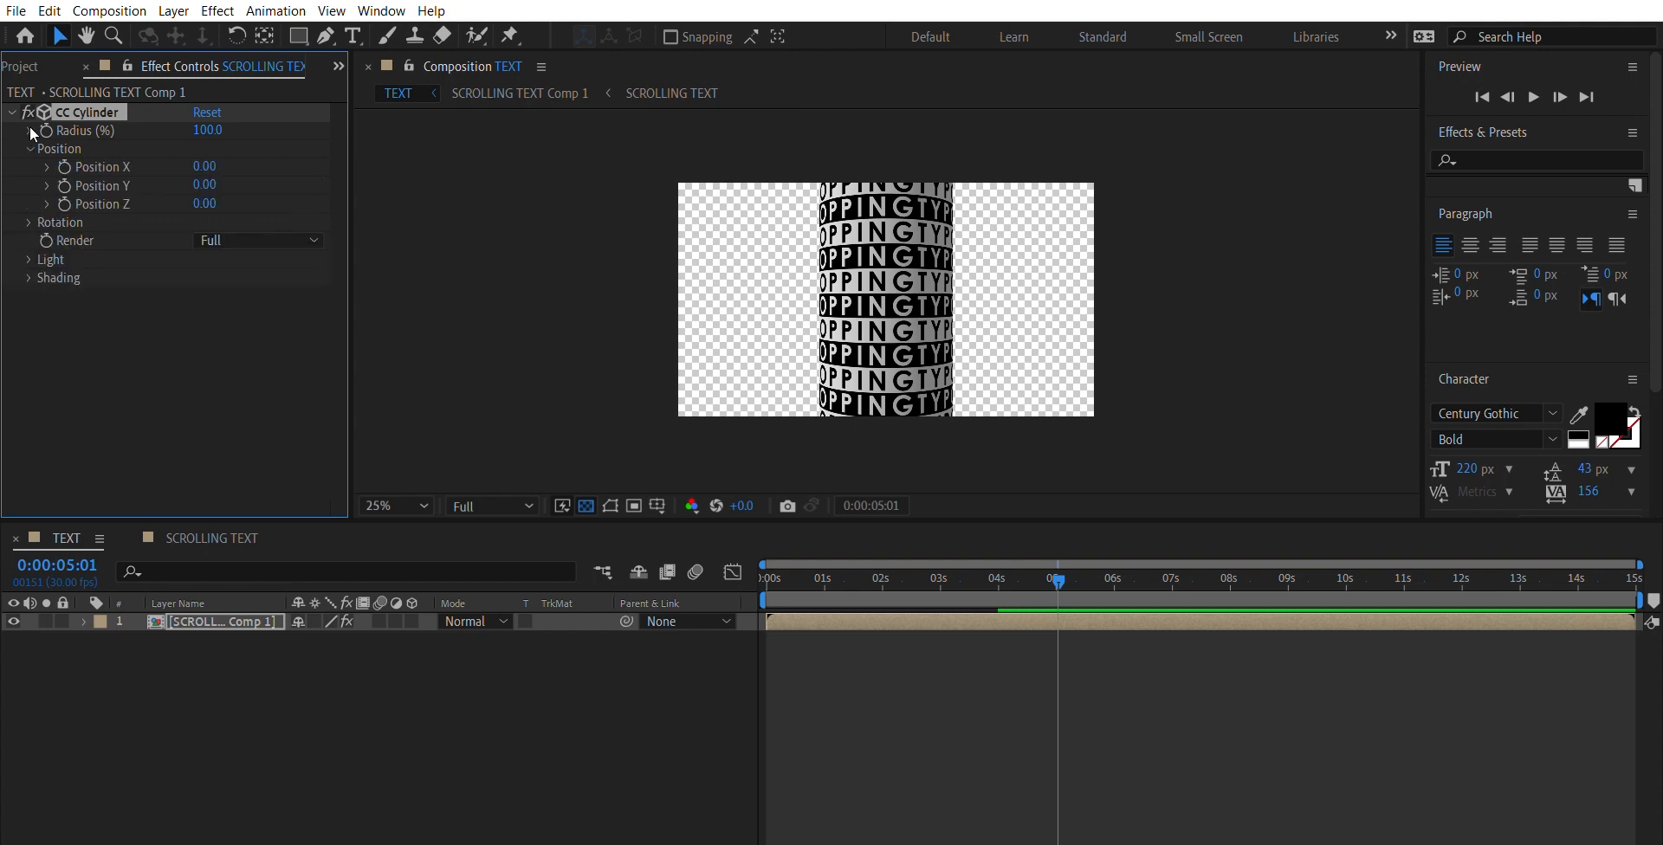
left_click(217, 201)
type("-1700")
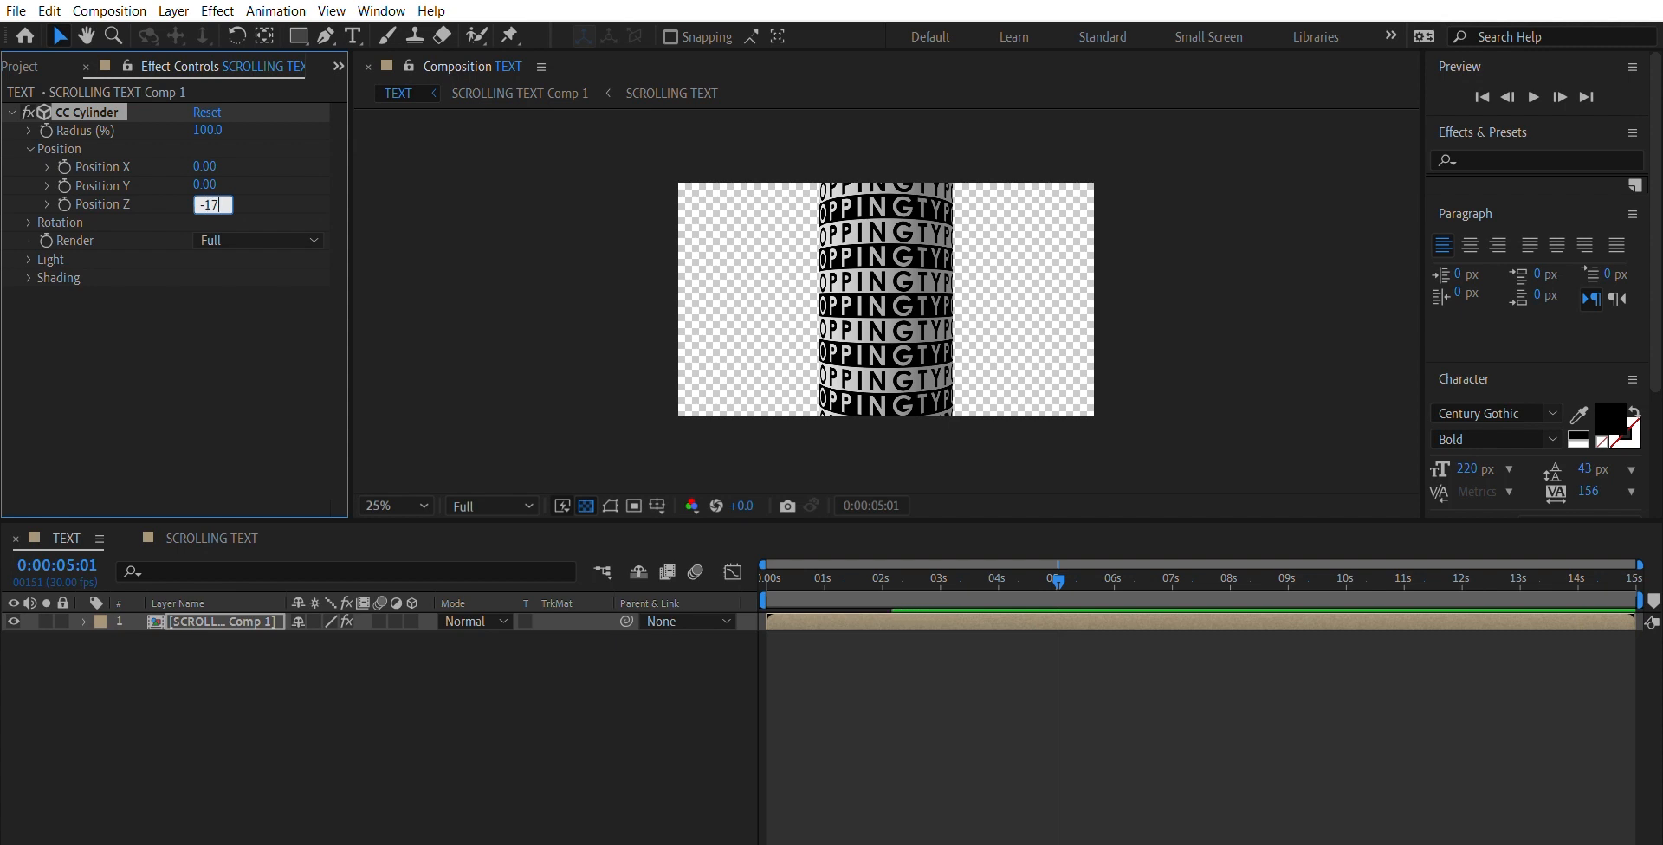
key("Return")
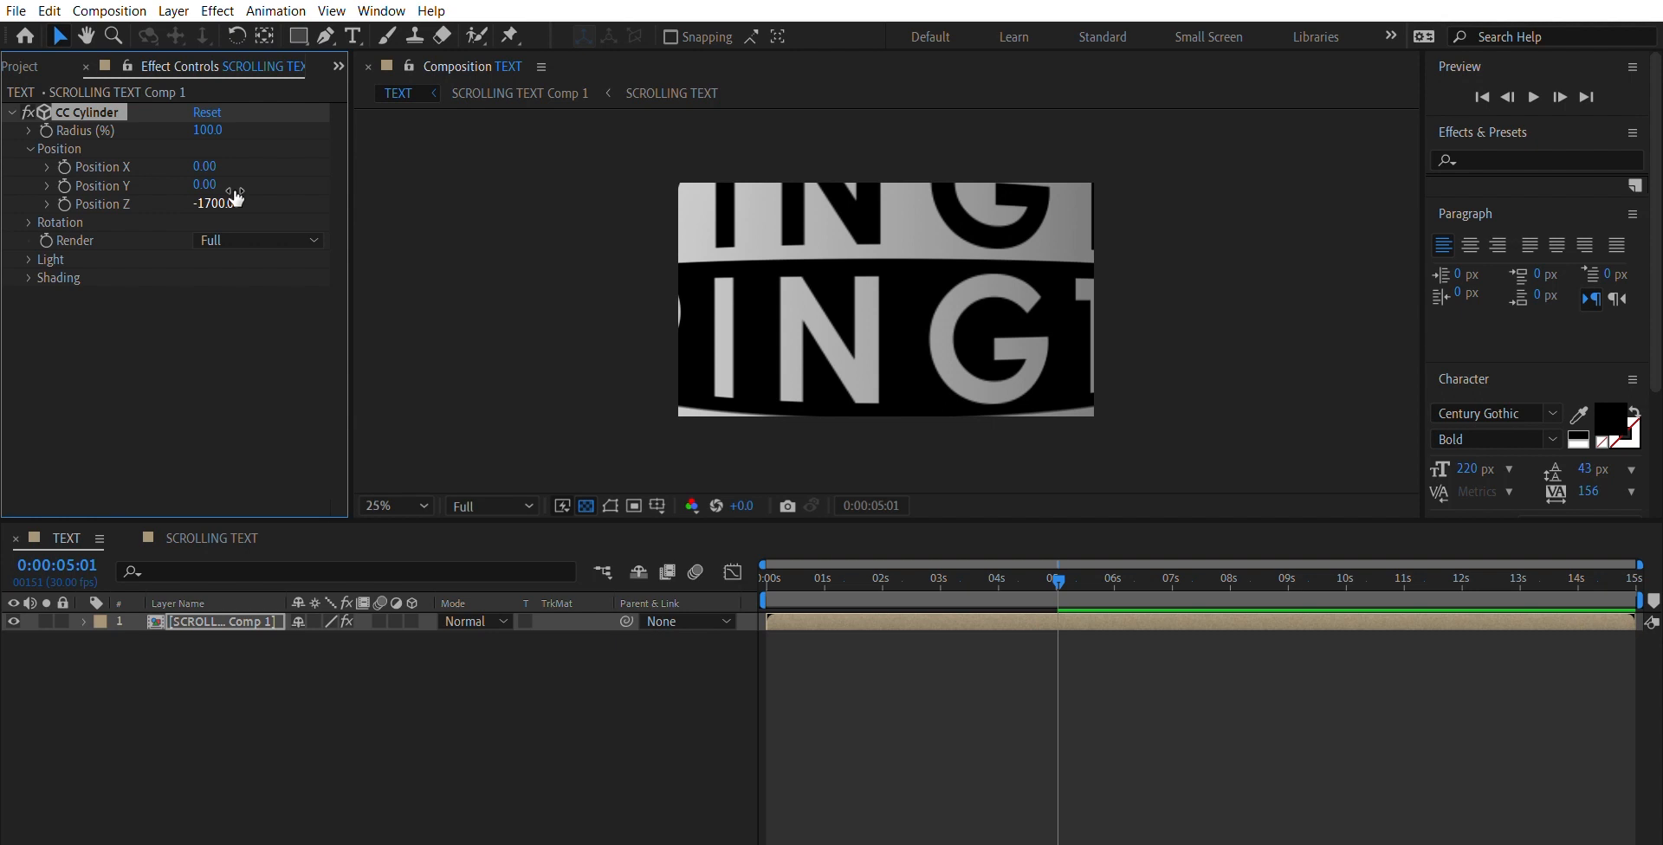
- Set the CC Cylinder's Rotation X to 90° so the view looks through the inside of the cylinder
left_click(30, 200)
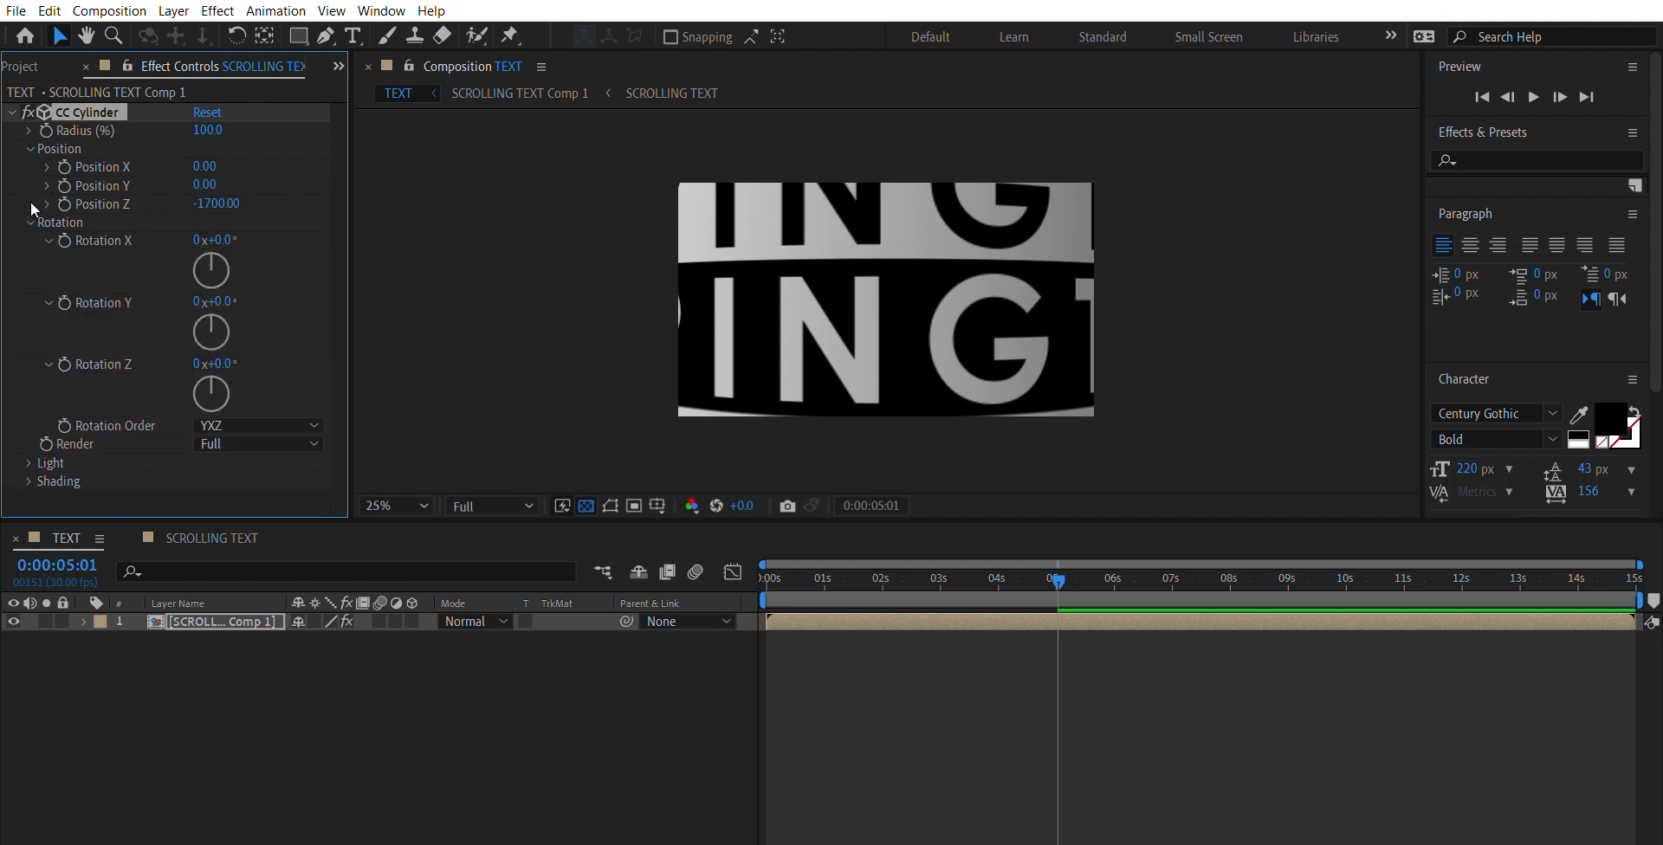
left_click(222, 240)
type("90")
key("Return")
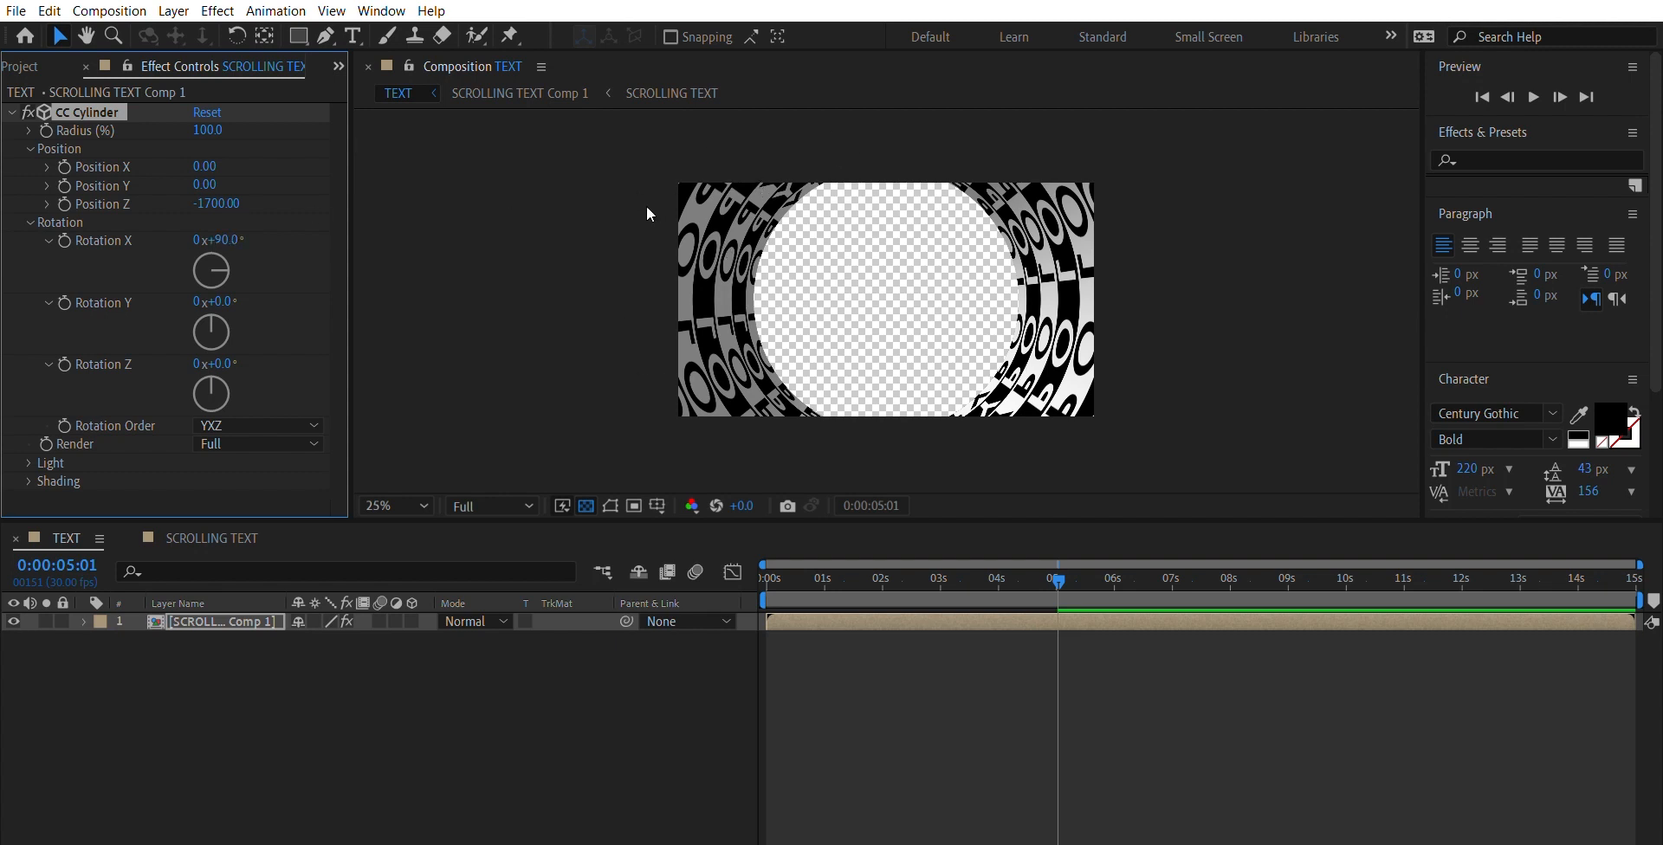
- Try different CC Cylinder Radius values to narrow the tunnel and settle on 43%
left_click(211, 130)
type("41")
key("Return")
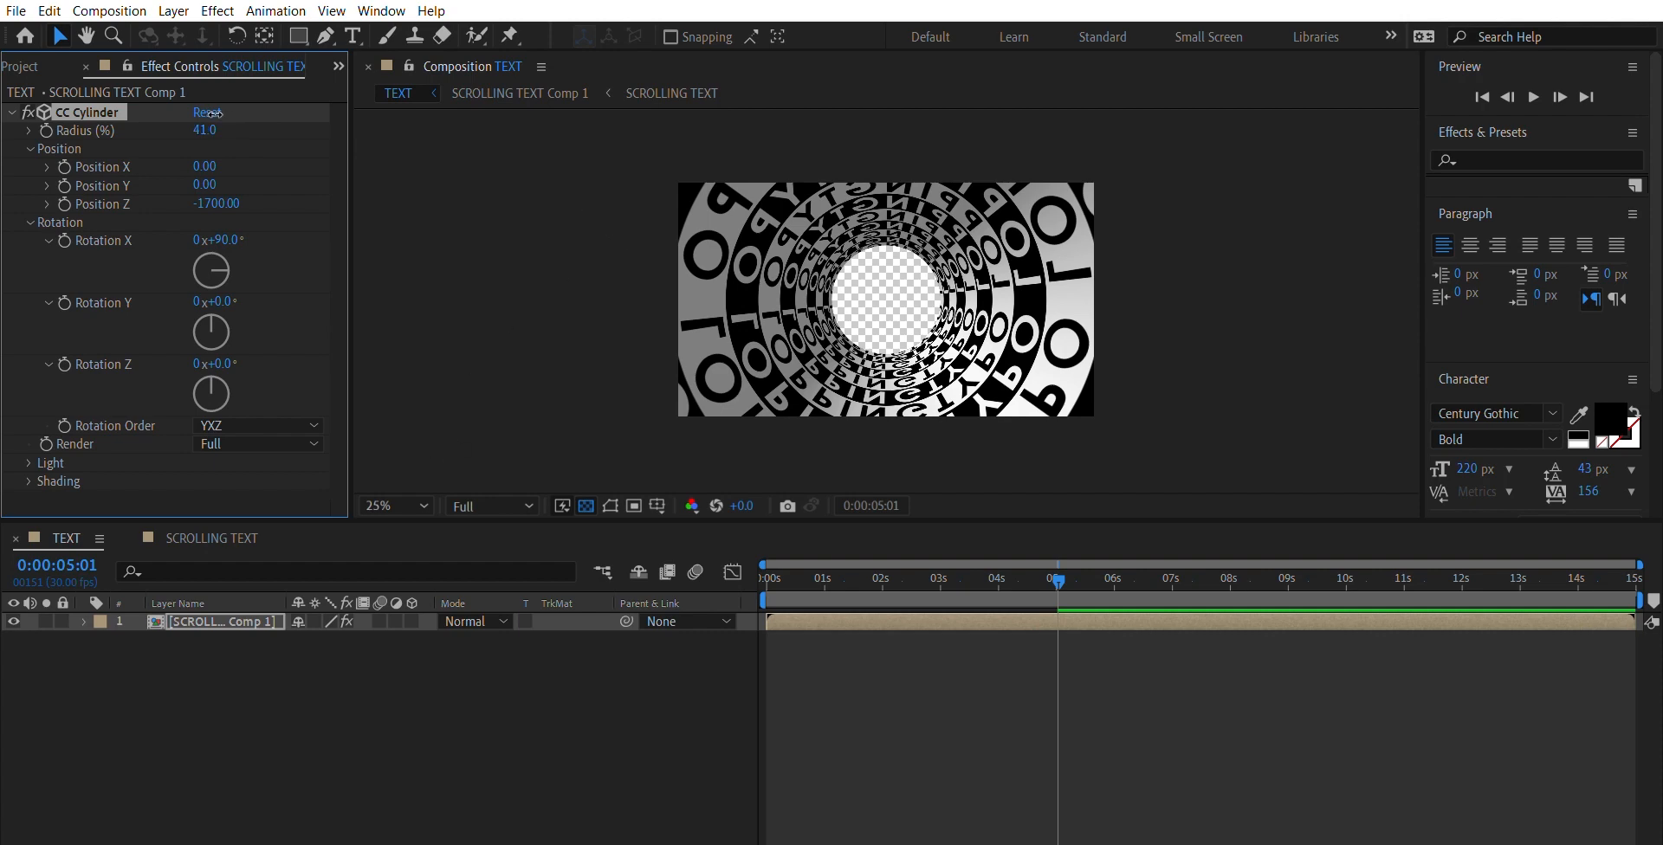
left_click_drag(206, 129, 246, 125)
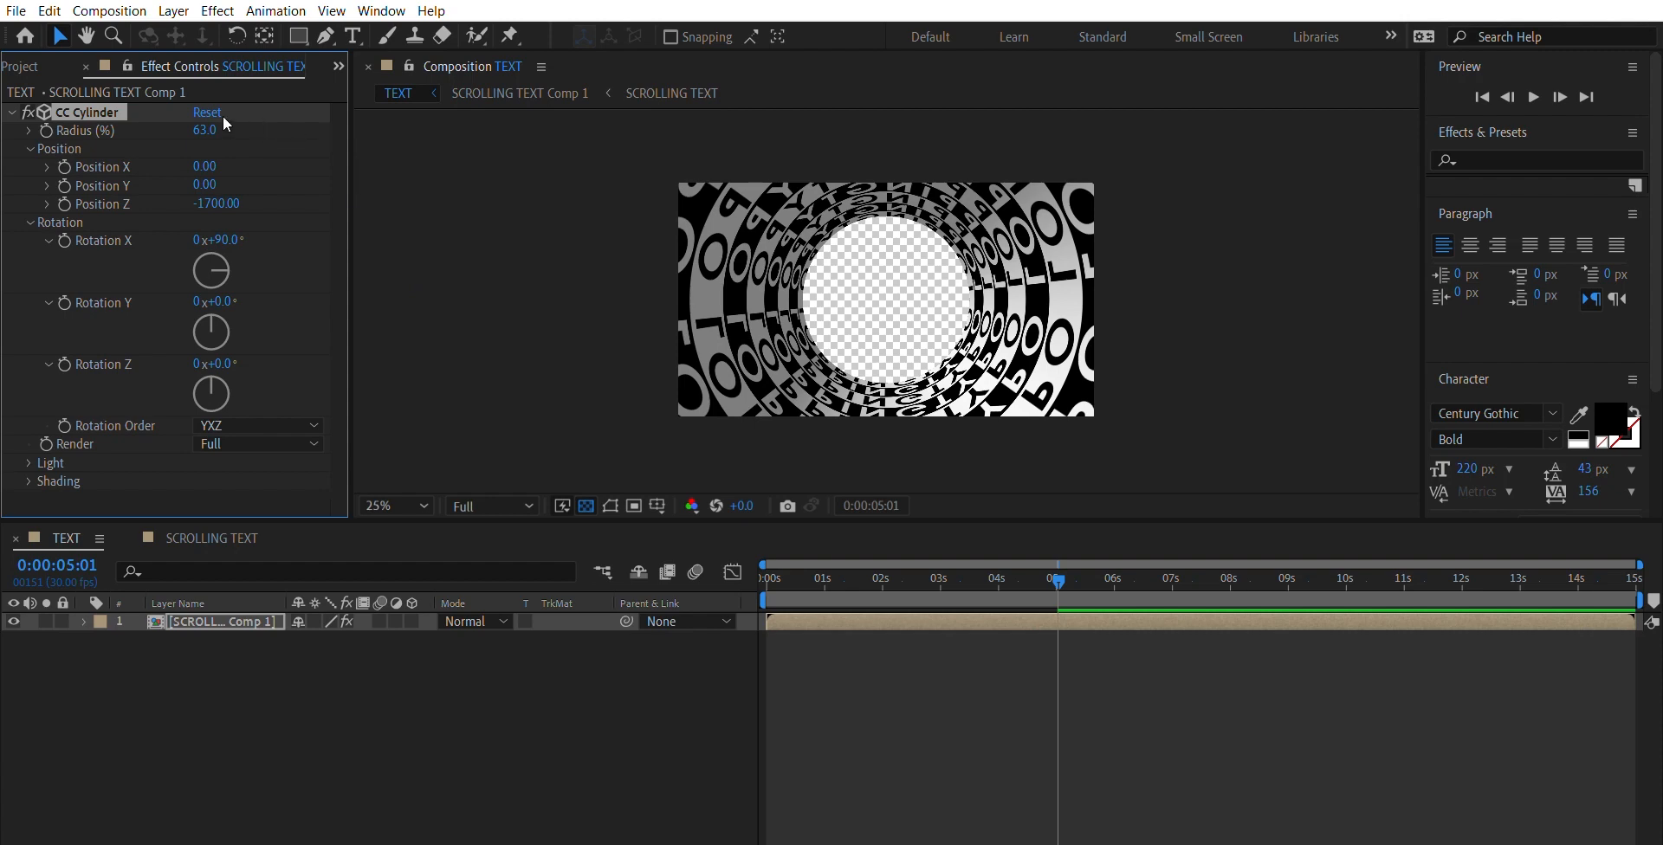
left_click_drag(222, 117, 188, 107)
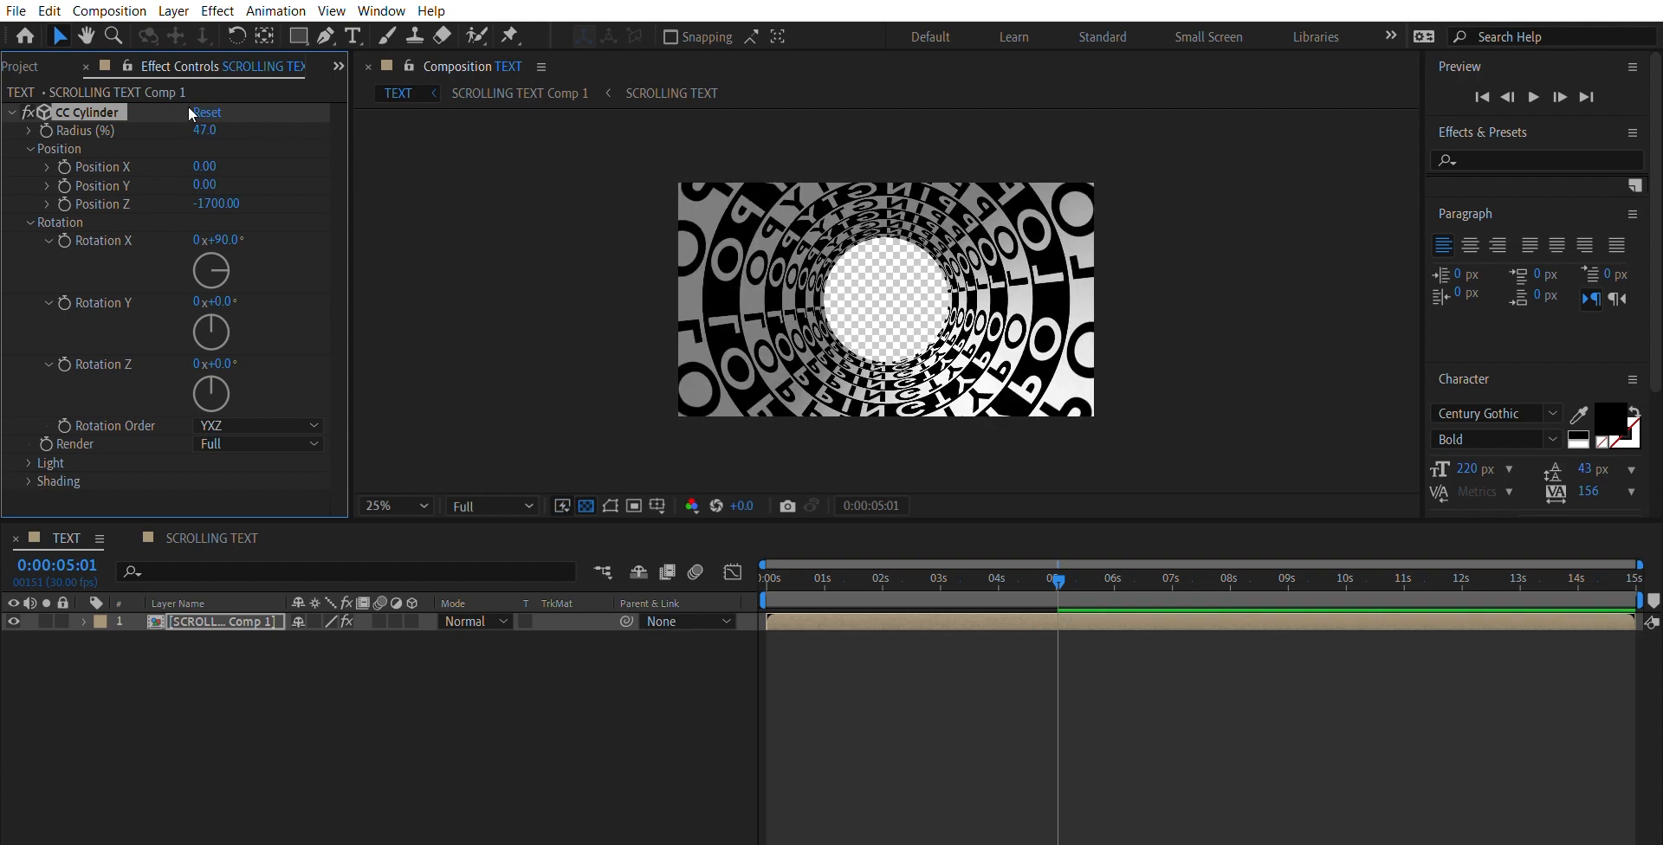
left_click_drag(212, 121, 216, 120)
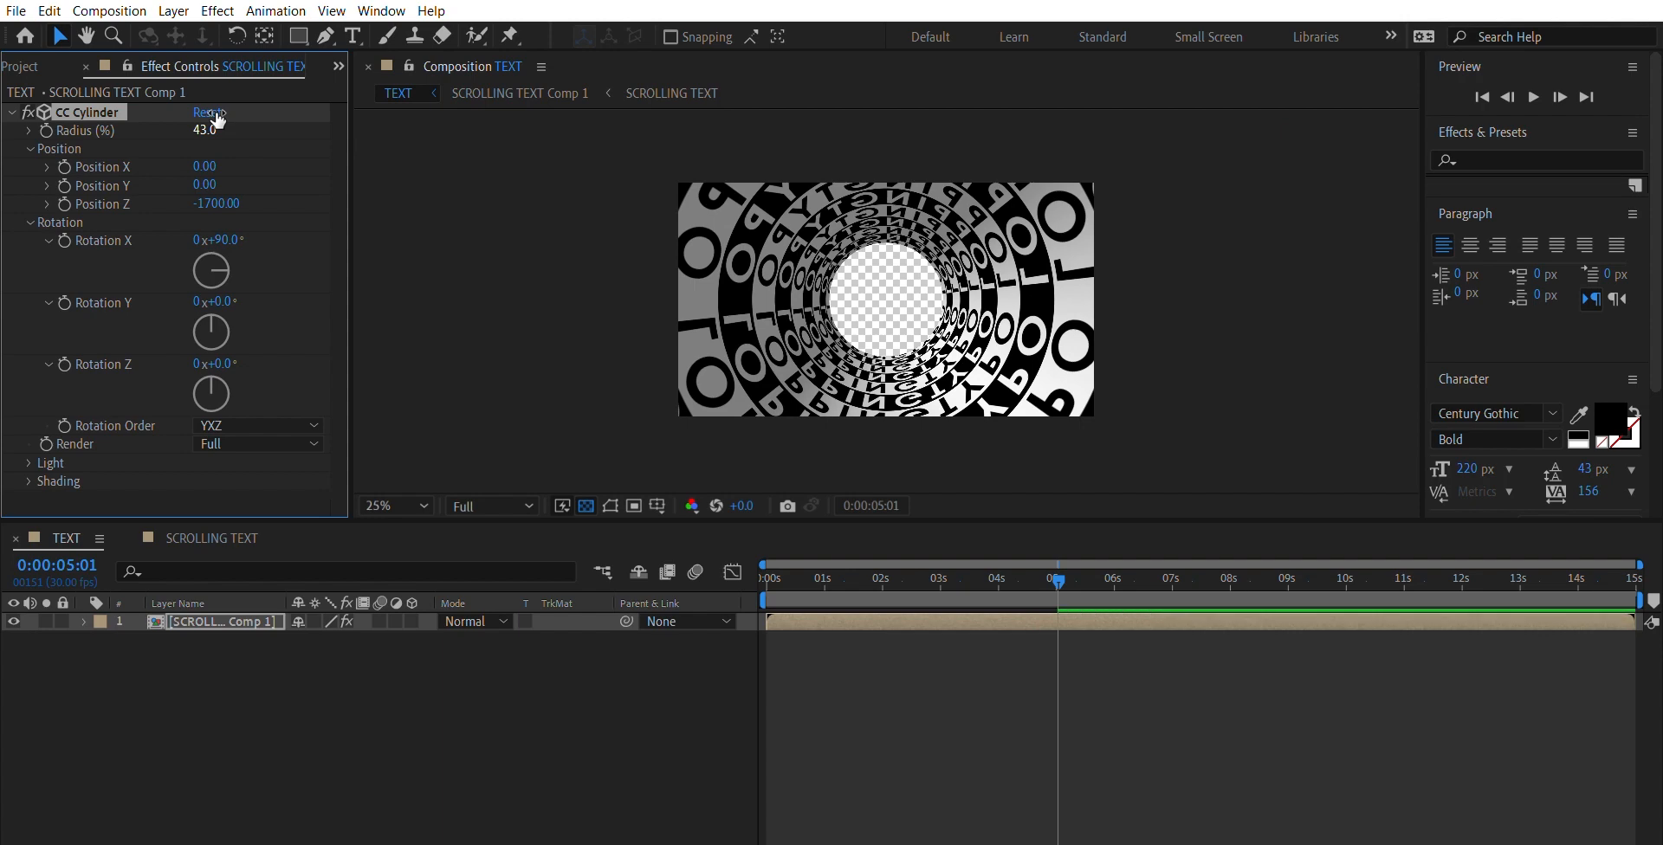
- Lower the CC Cylinder's Light Intensity to 46
left_click(29, 462)
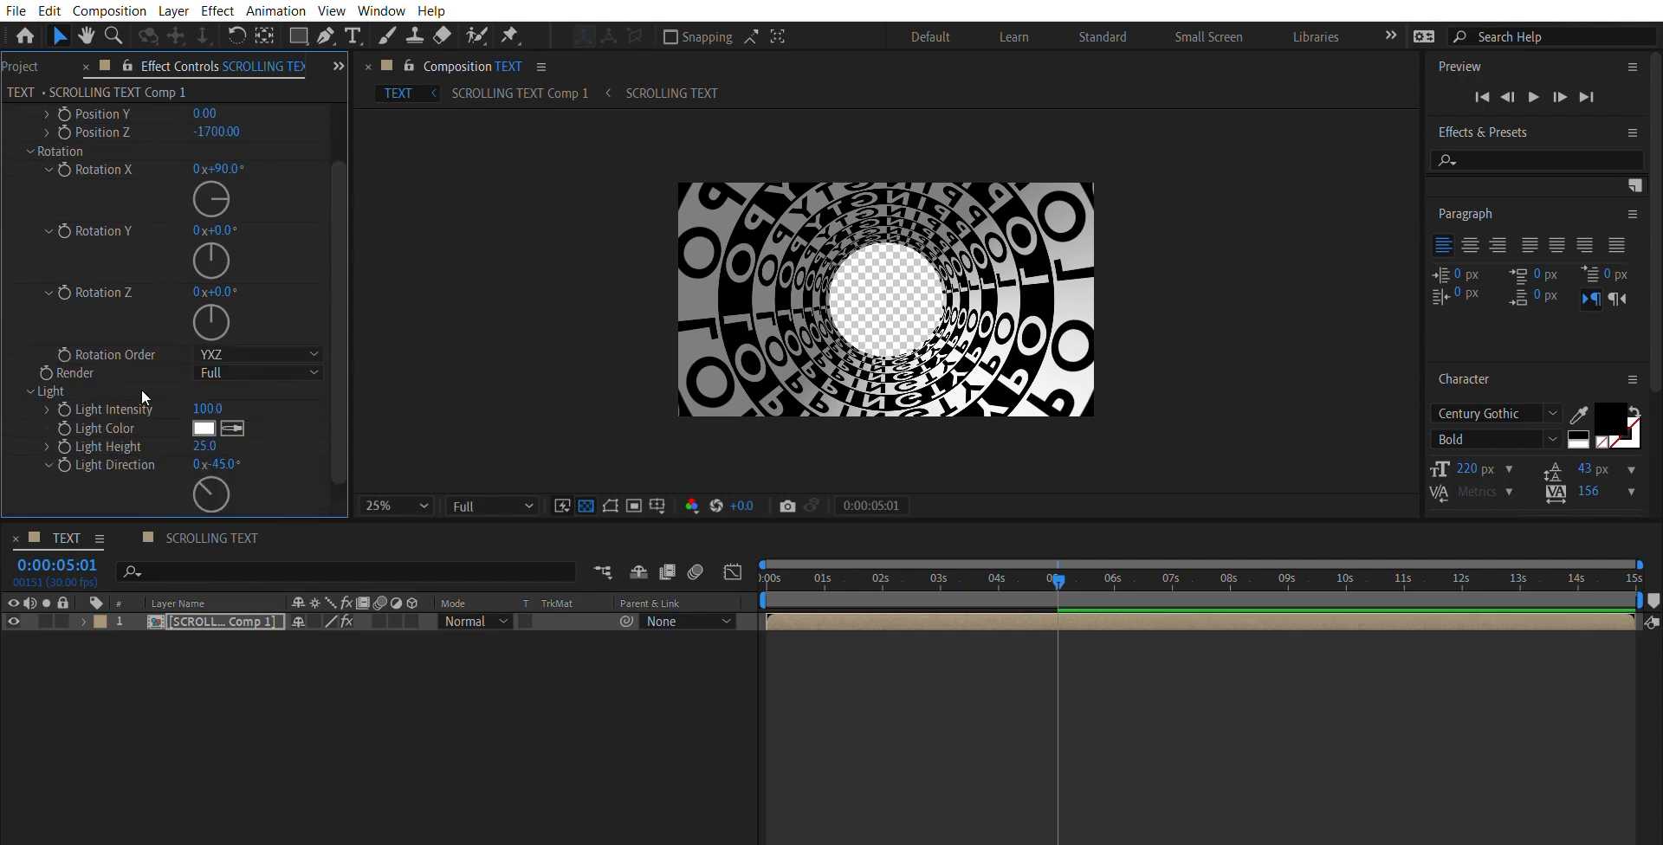
left_click_drag(210, 397, 140, 379)
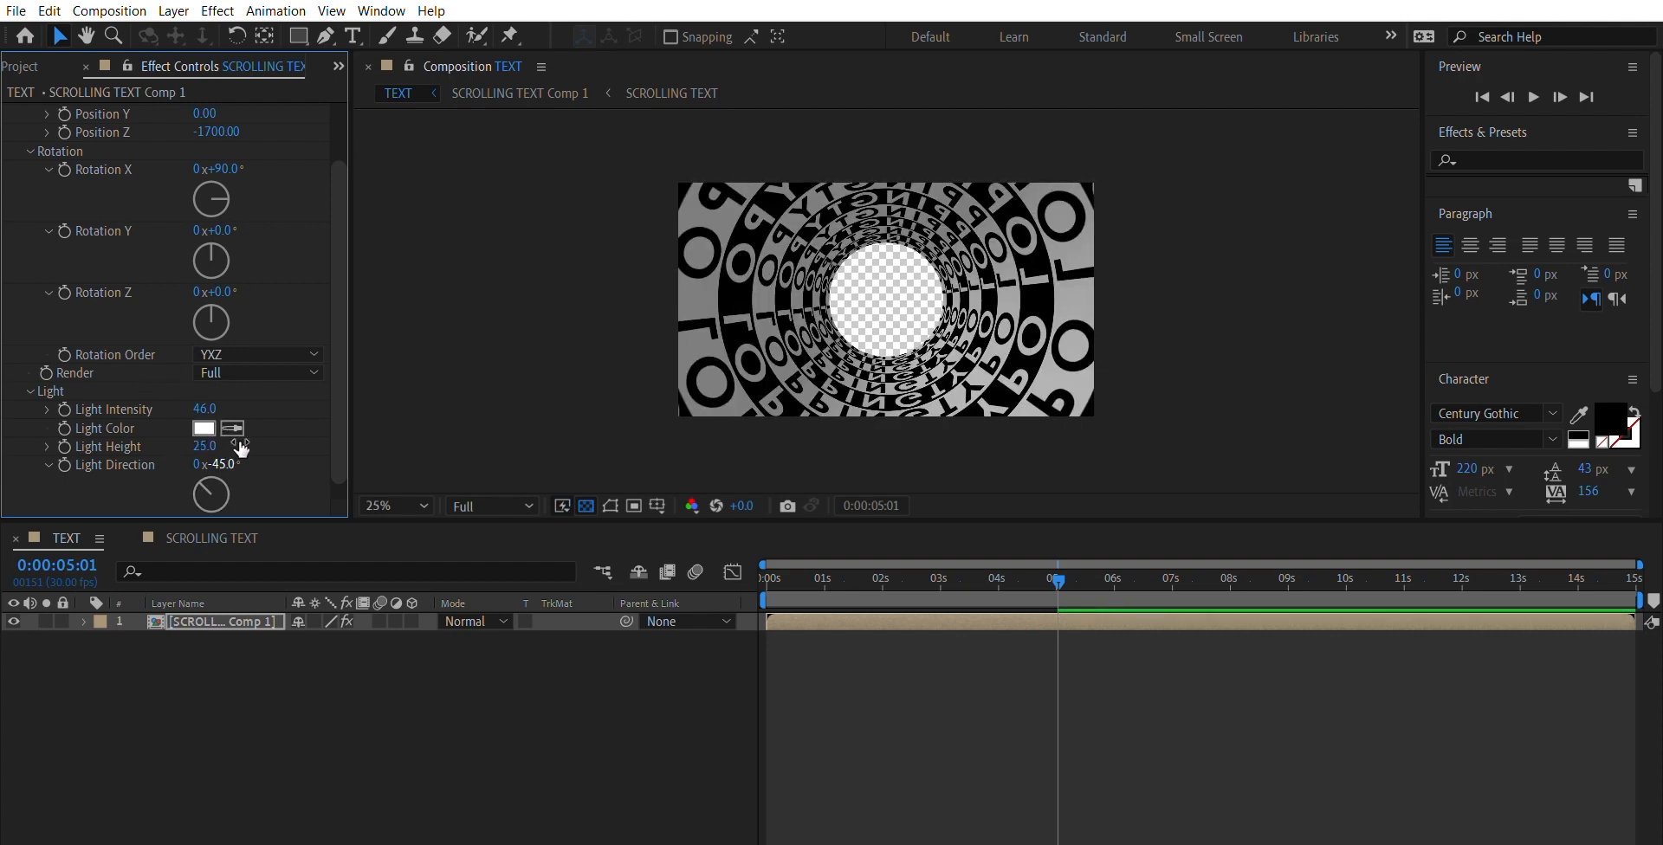
scroll(321, 464, "down", 1)
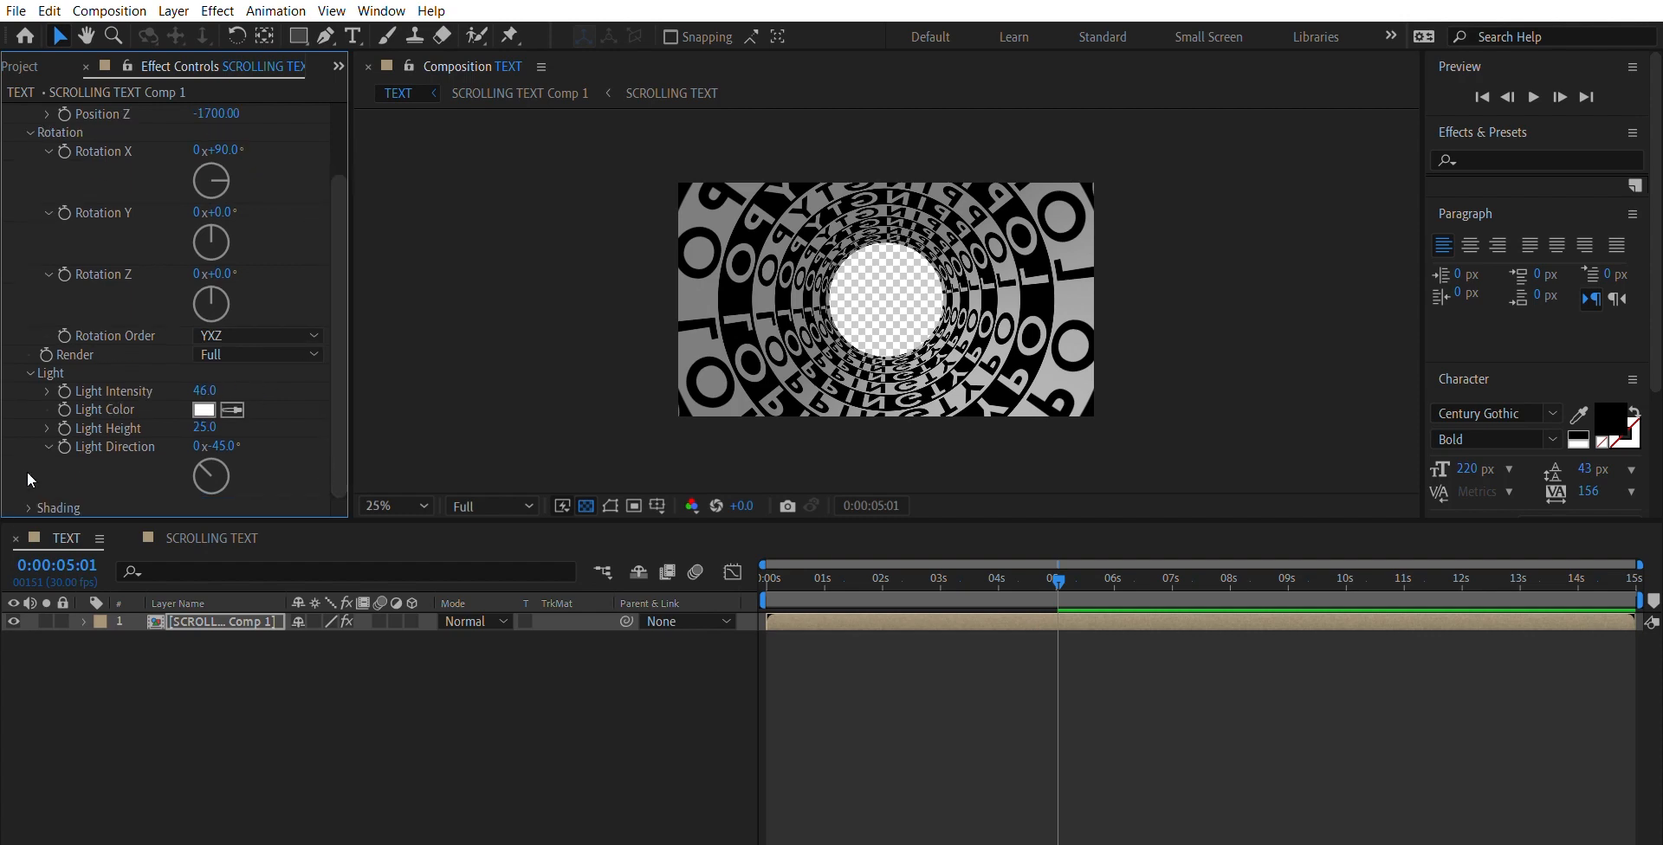
- Set the Ambient value in the CC Cylinder's Shading settings to 80 to brighten the tunnel
left_click(31, 497)
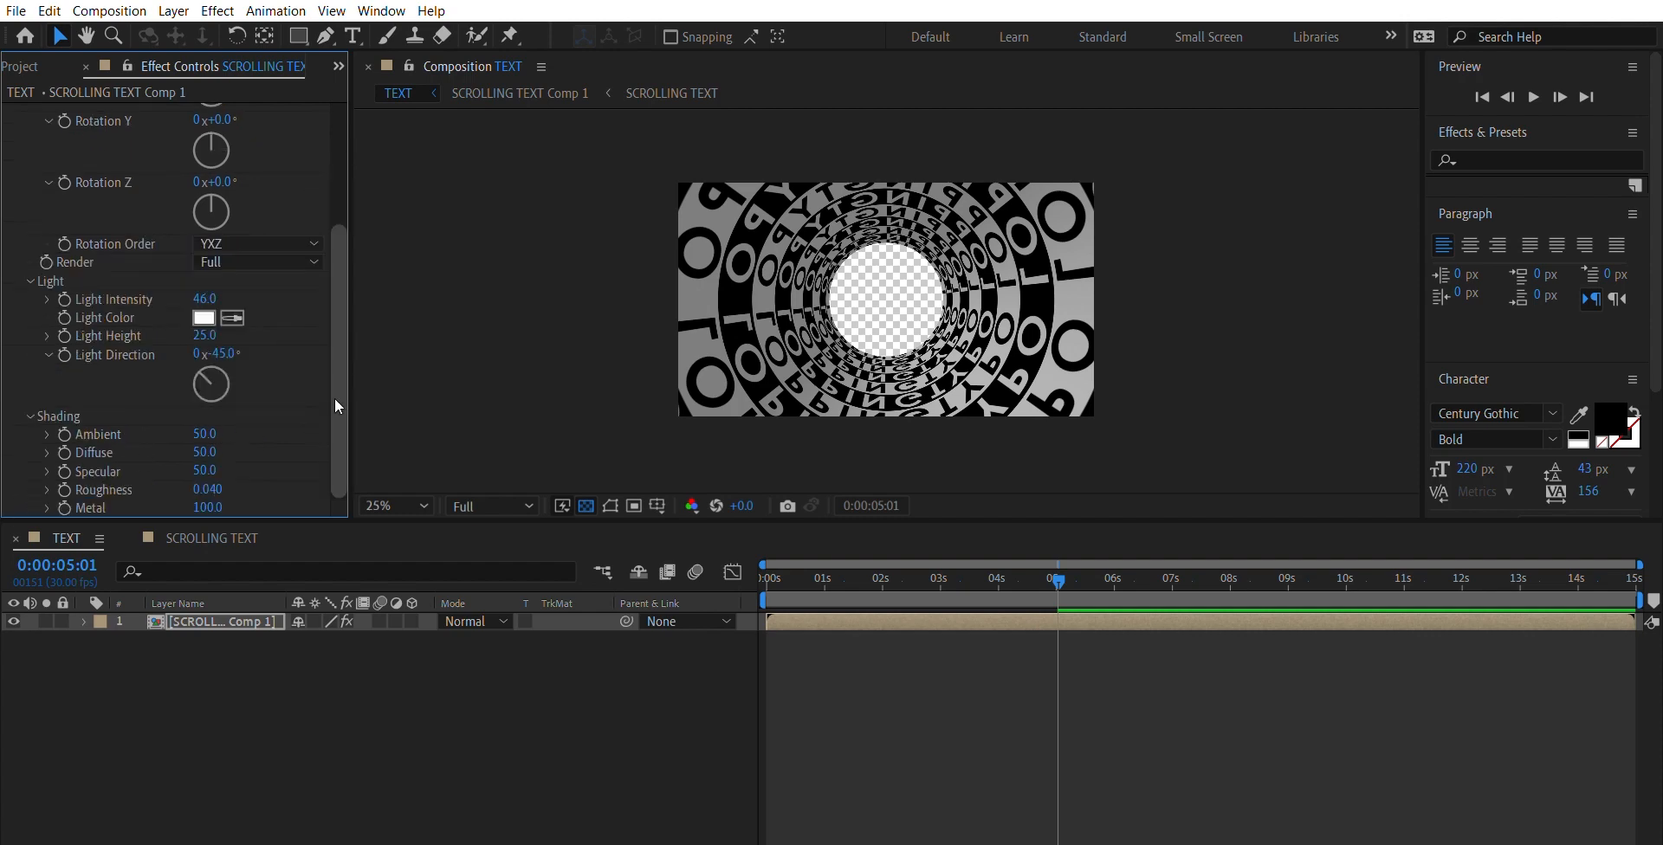
mouse_move(204, 434)
left_mouse_down()
mouse_move(268, 415)
mouse_move(211, 412)
left_mouse_up()
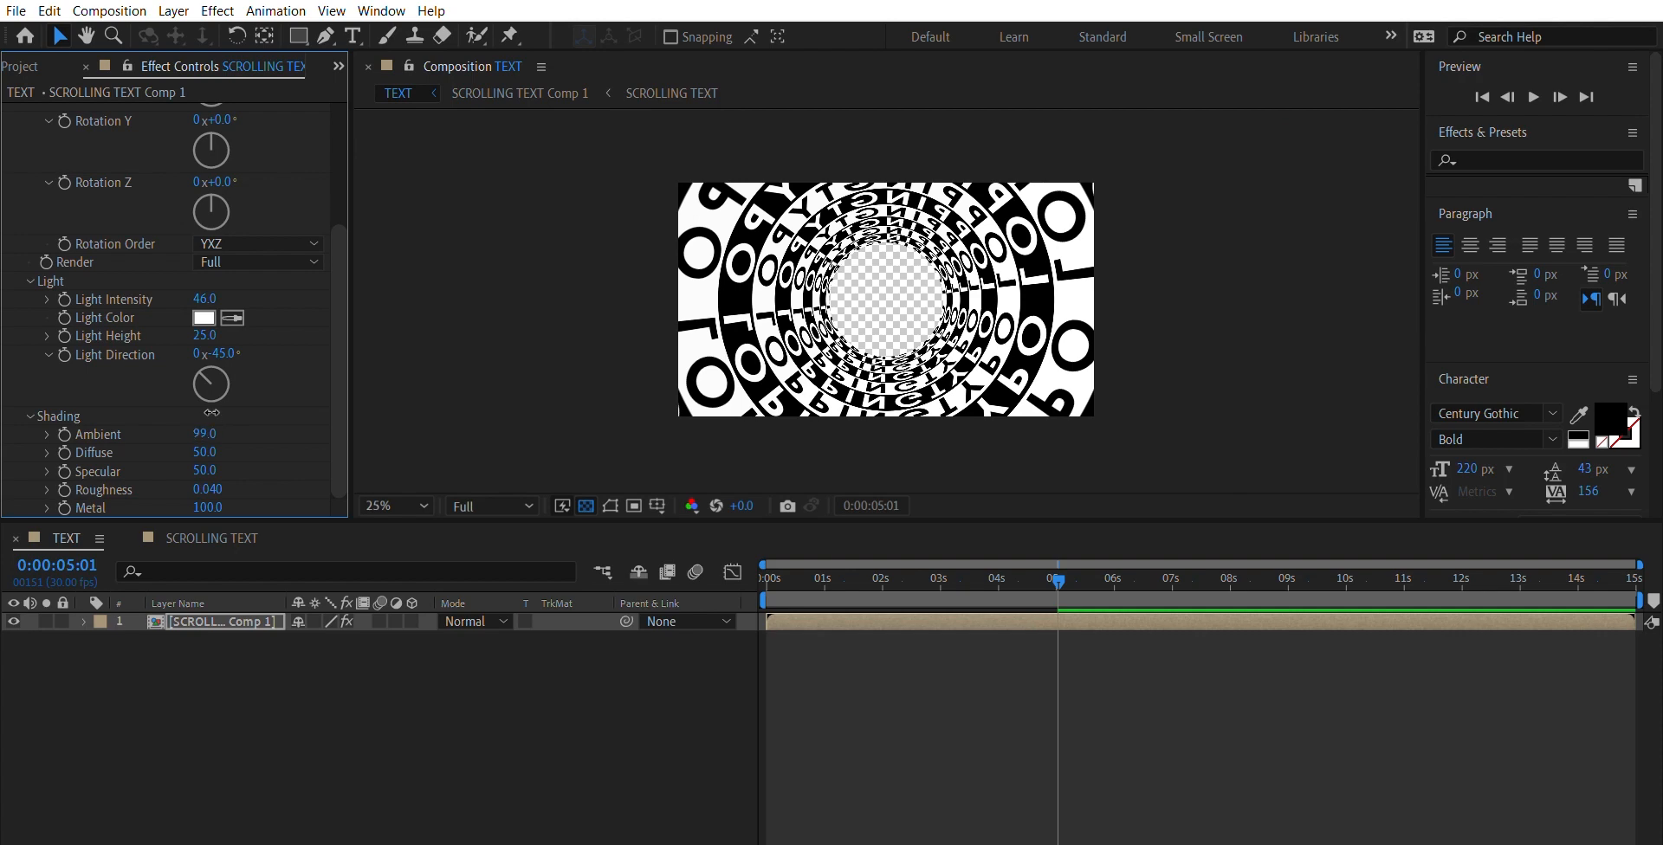
left_click(211, 413)
type("80")
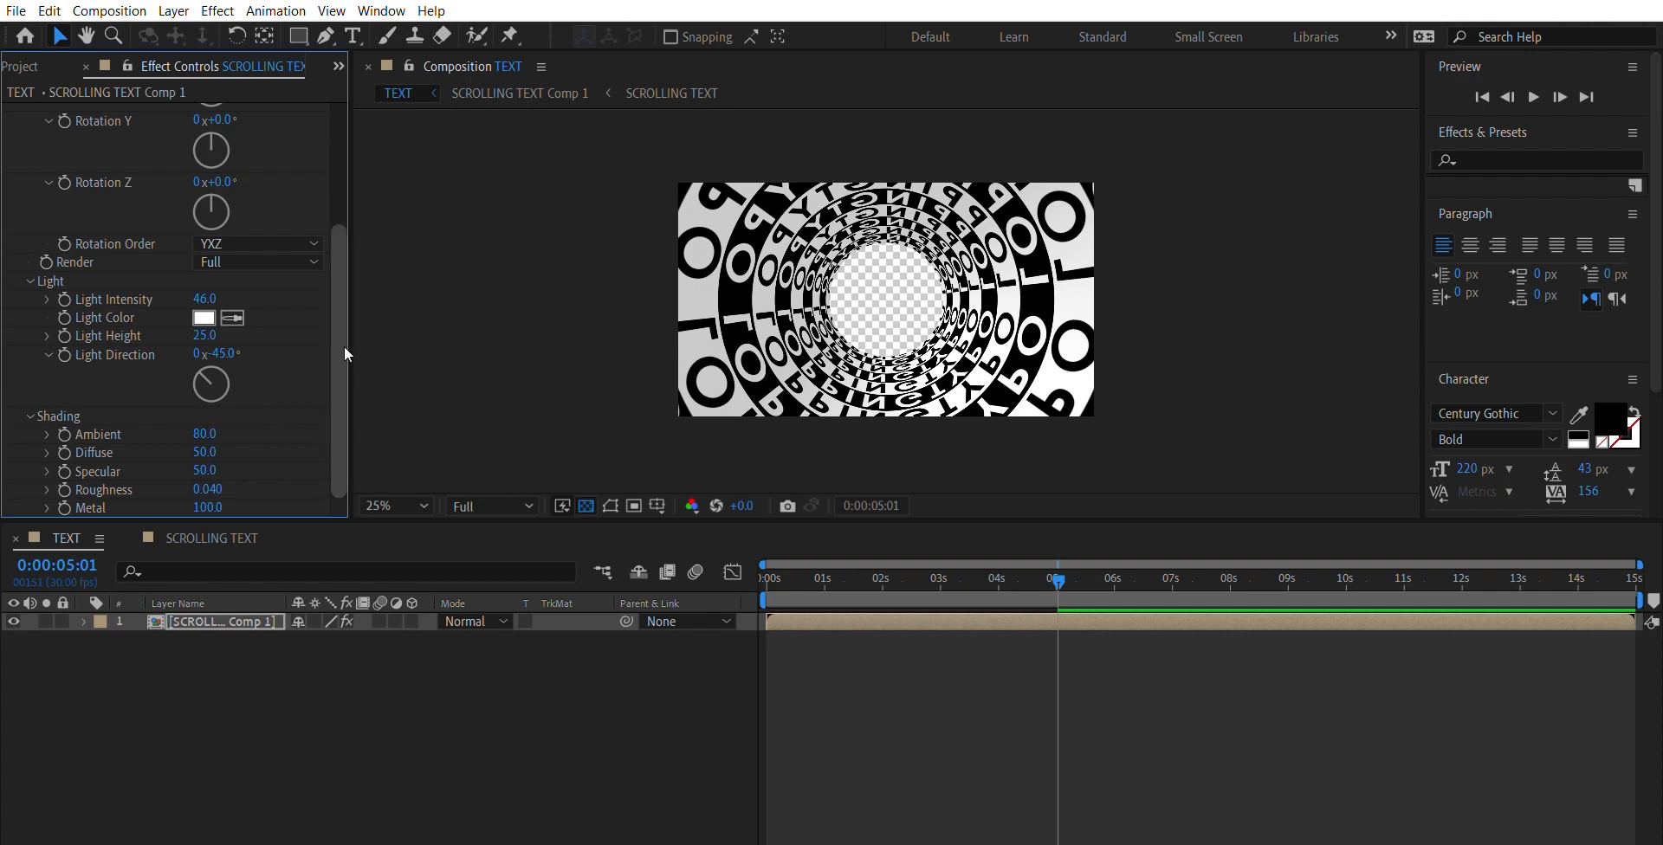
scroll(345, 346, "up", 5)
scroll(340, 187, "down", 2)
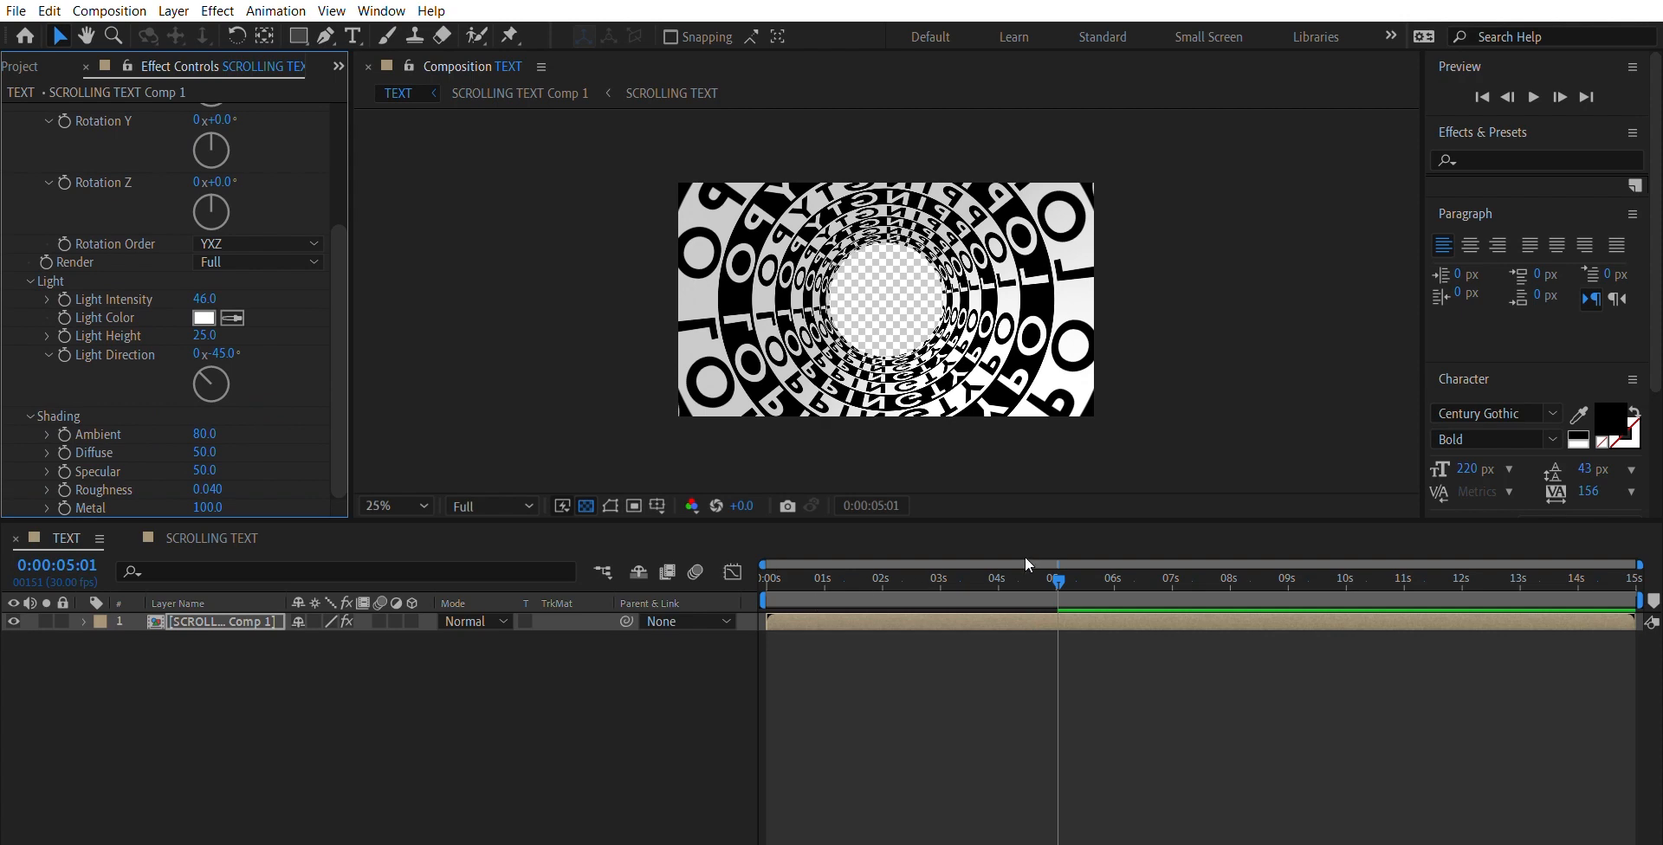
- Preview the cylinder tunnel animation from the first frame and stop the playback
left_click_drag(1050, 558, 710, 553)
key("space")
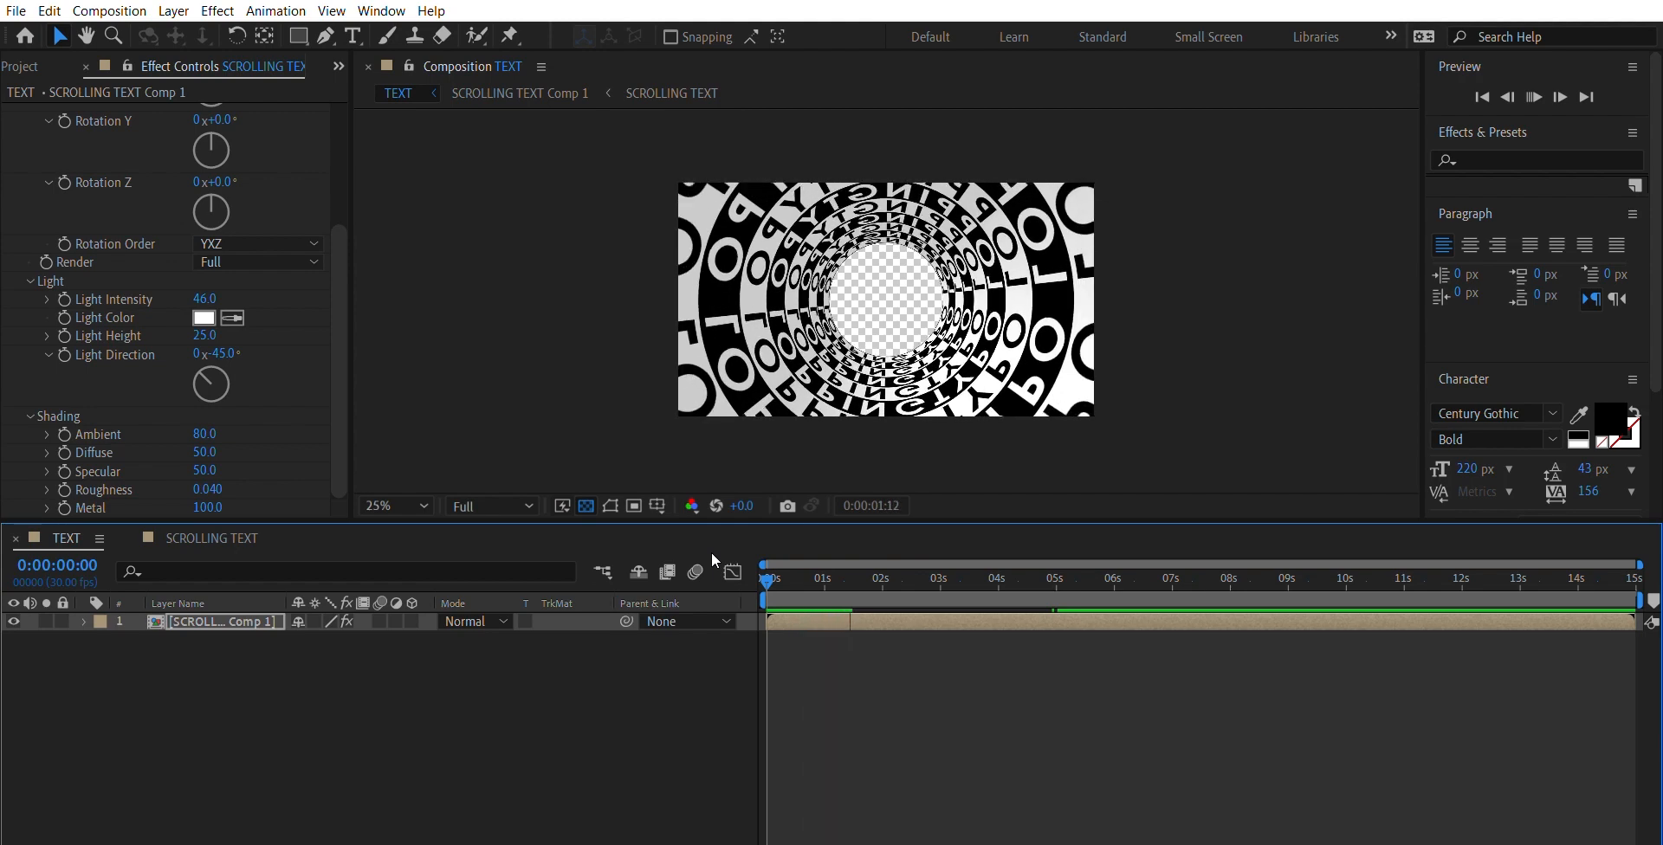
key("space")
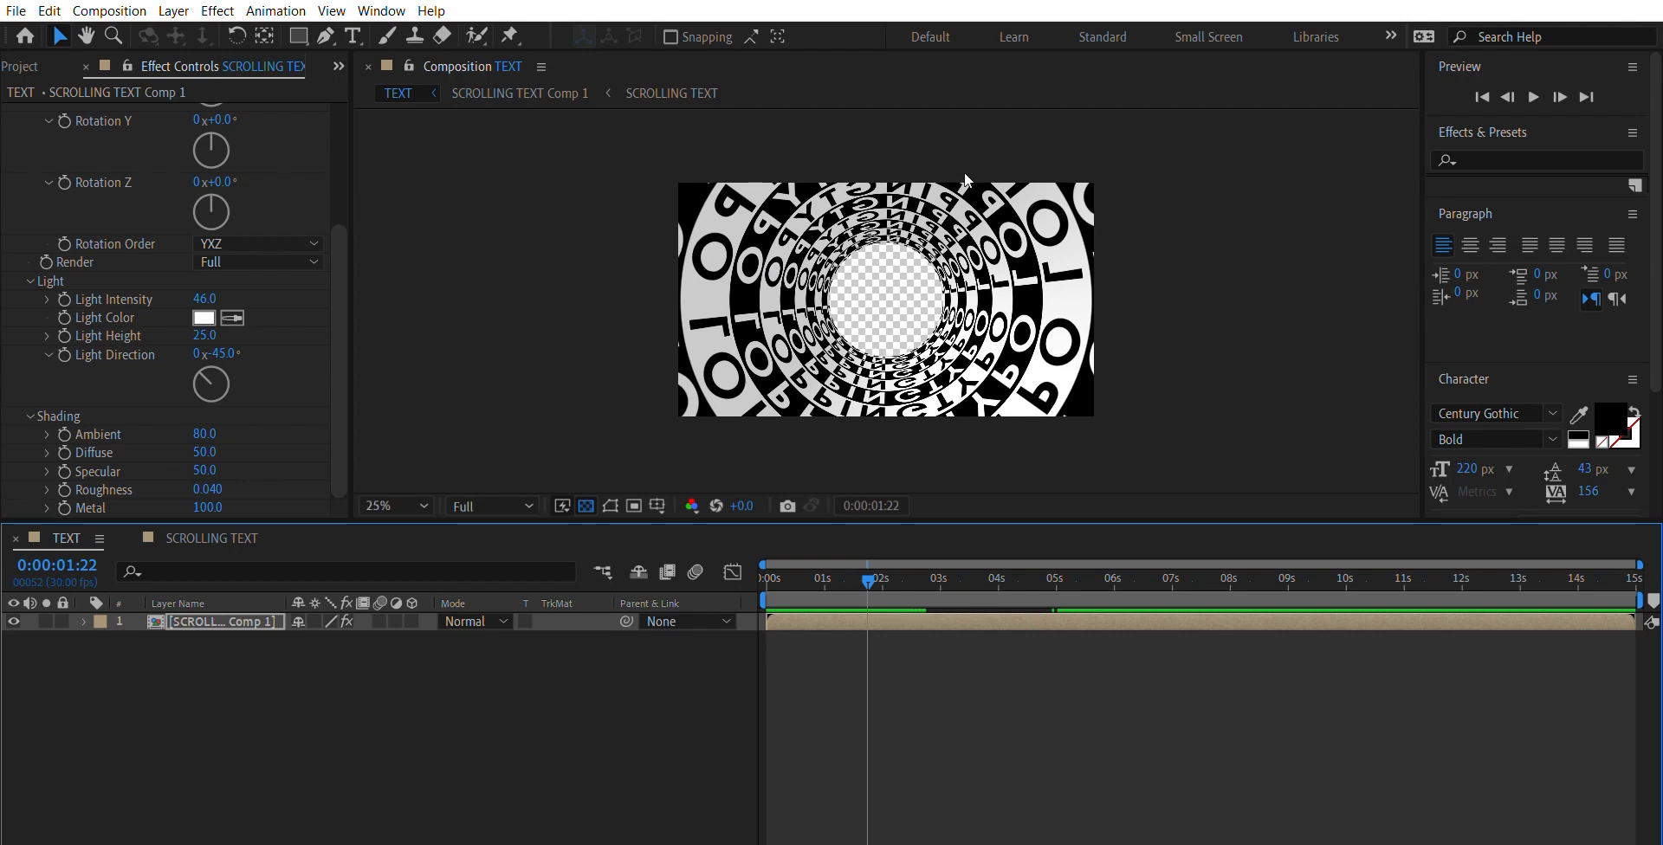
- Set a starting keyframe for the CC Cylinder's Rotation Y at the first frame, keeping it at 0°
left_click(336, 410)
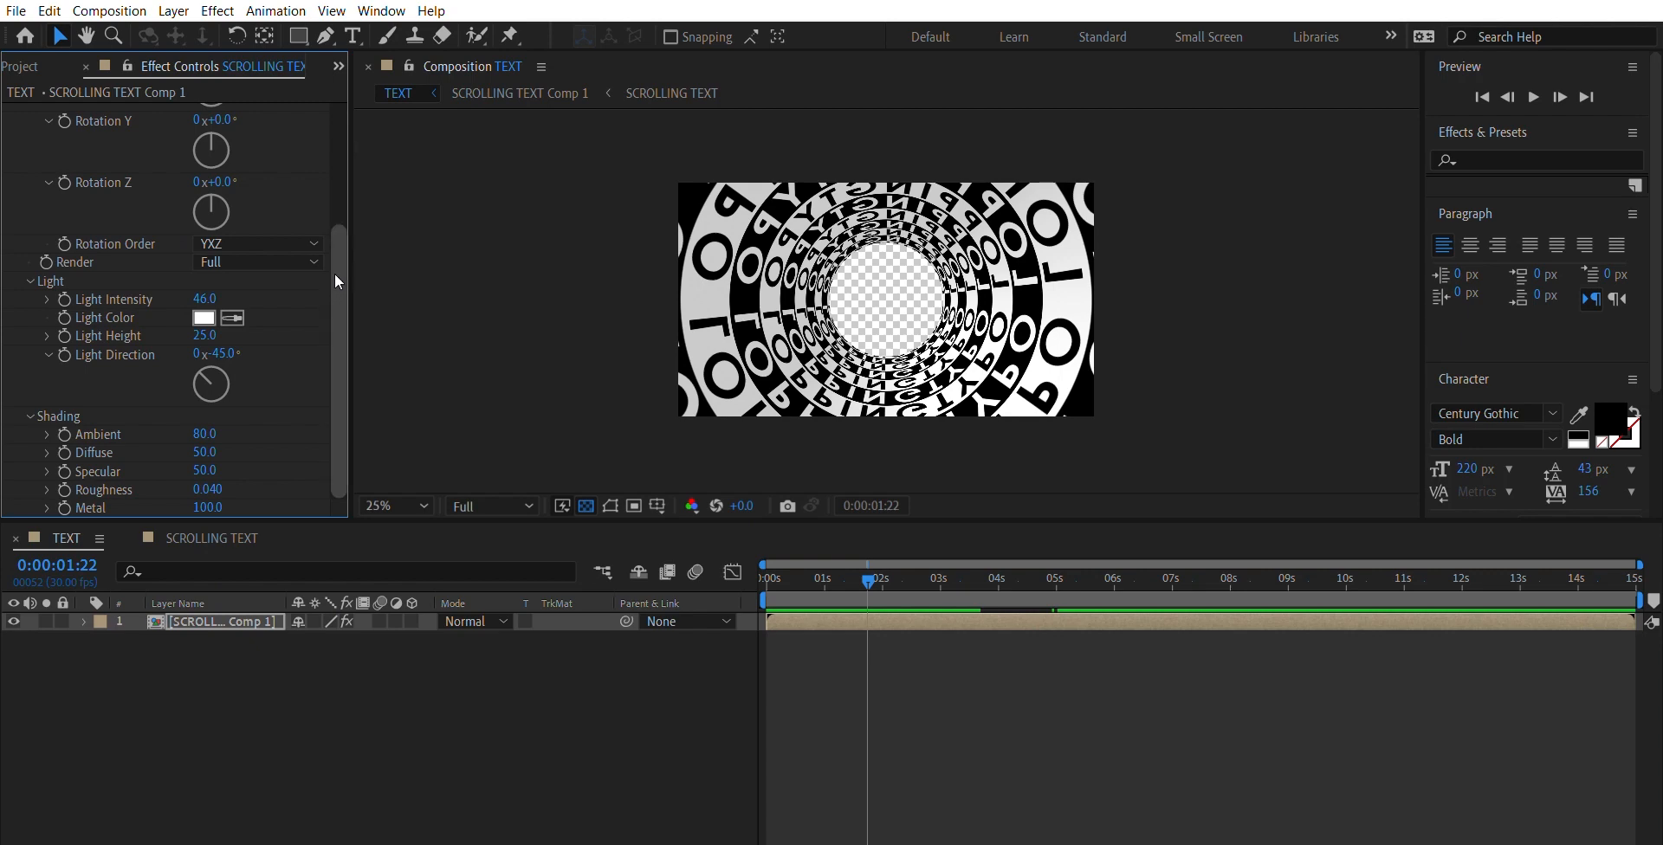
left_click_drag(334, 273, 342, 192)
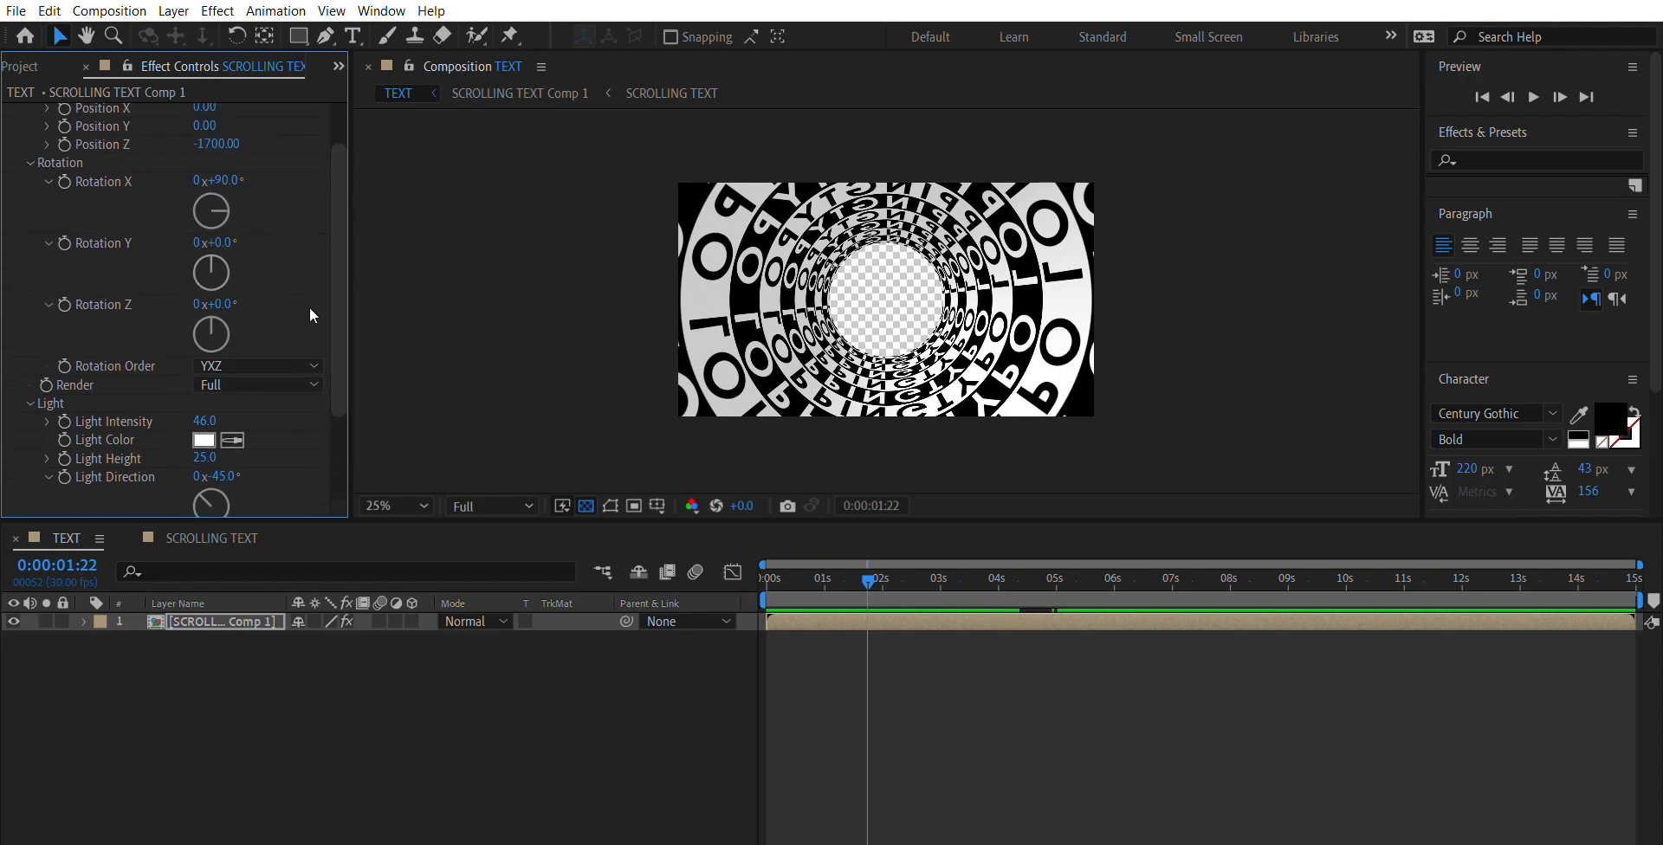
mouse_move(344, 303)
left_mouse_down()
mouse_move(355, 399)
mouse_move(356, 258)
left_mouse_up()
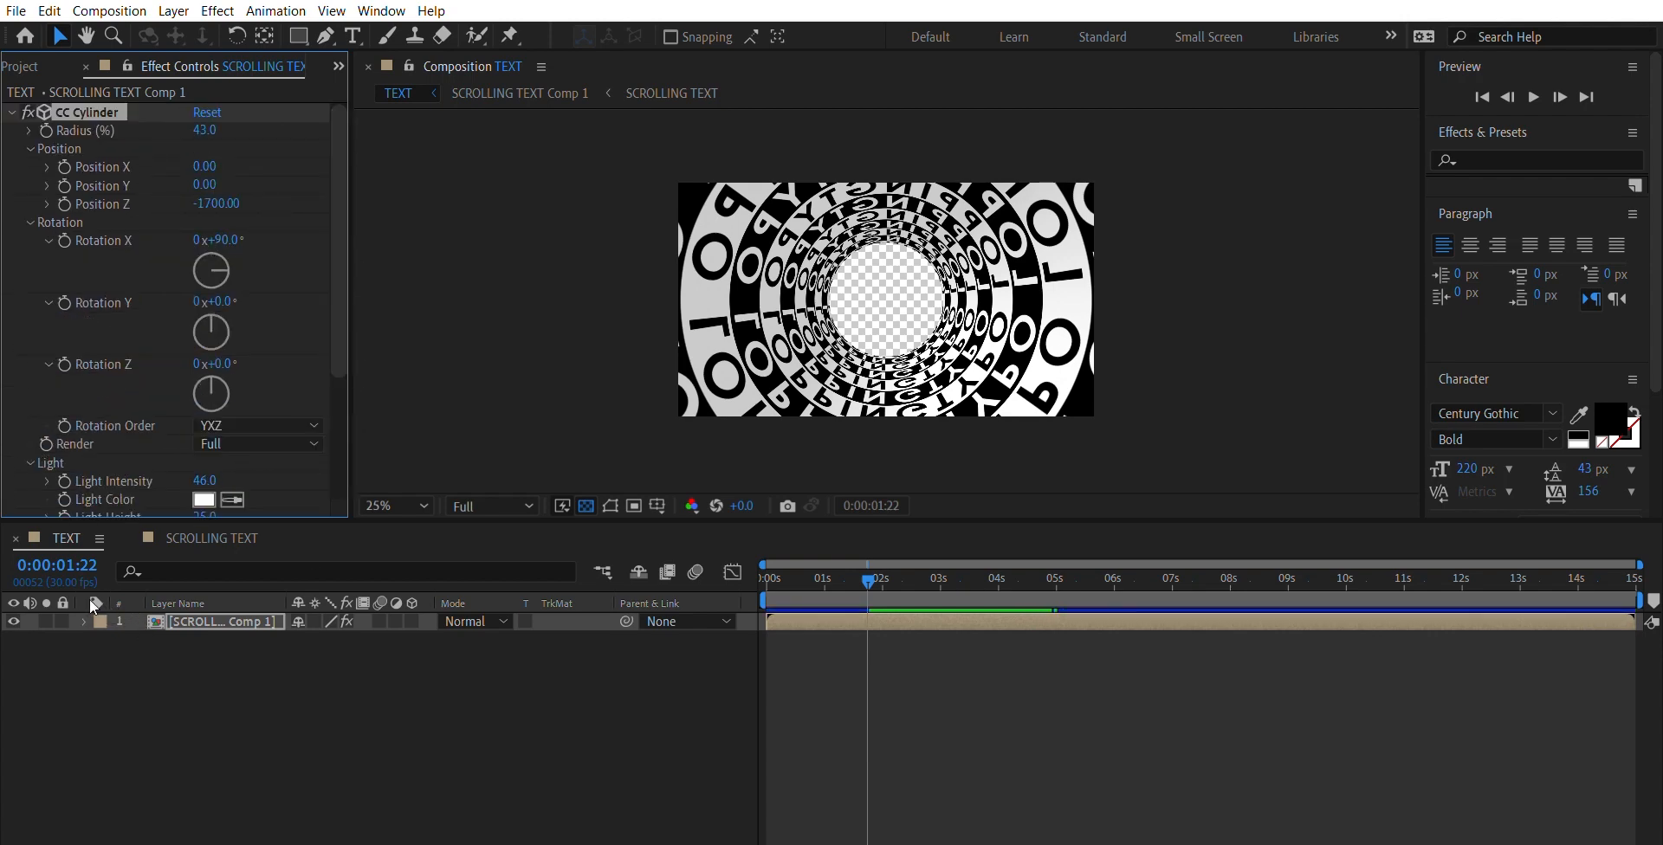
left_click(84, 621)
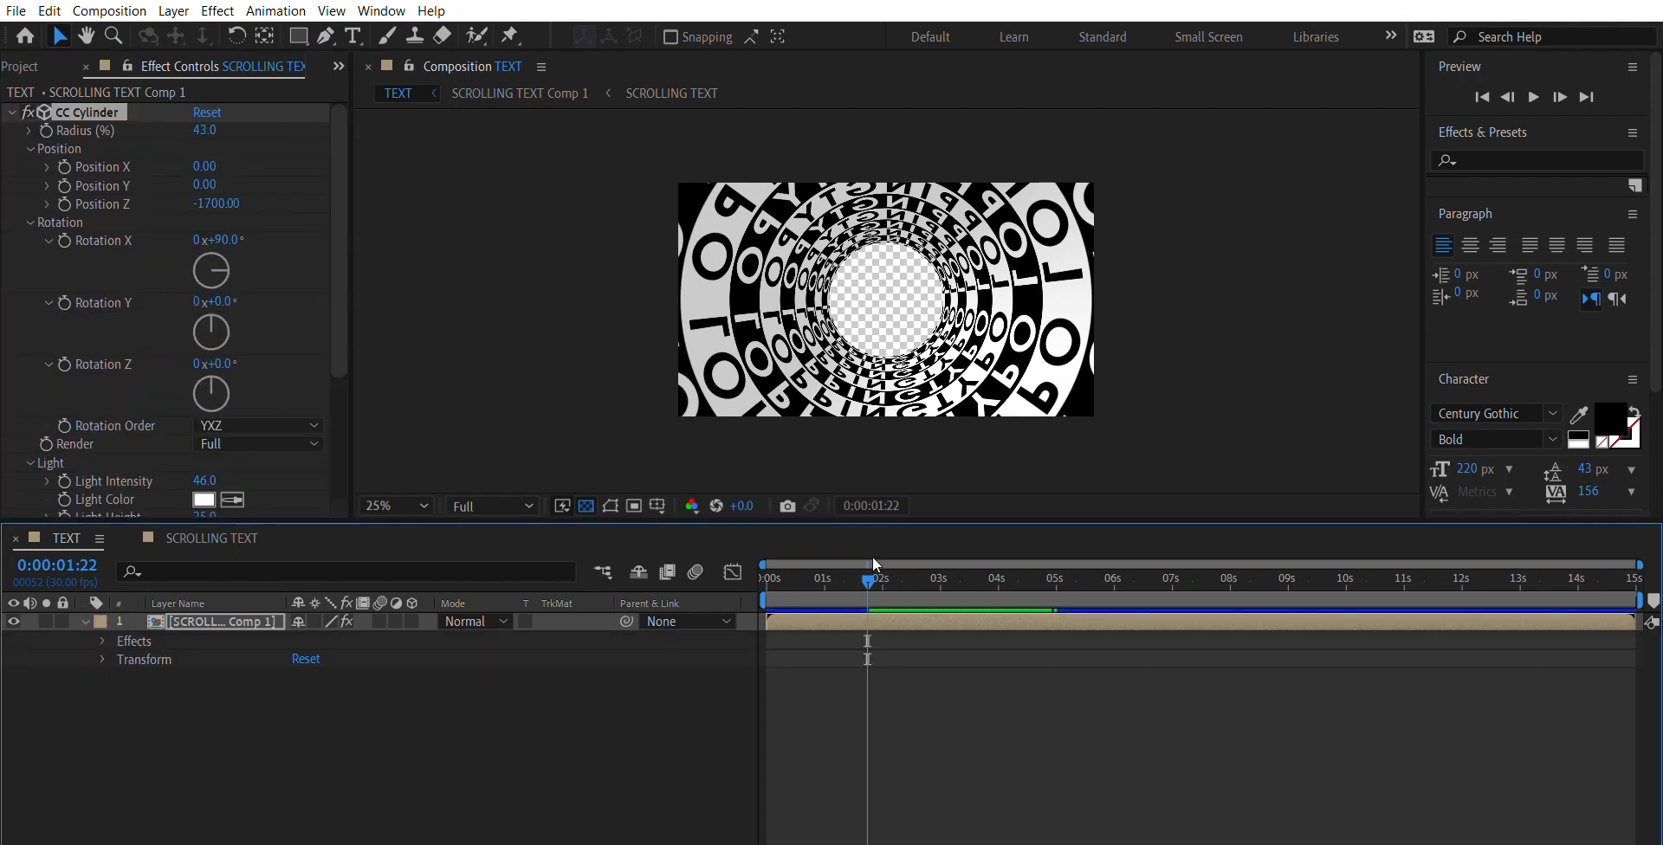
left_click_drag(868, 580, 764, 576)
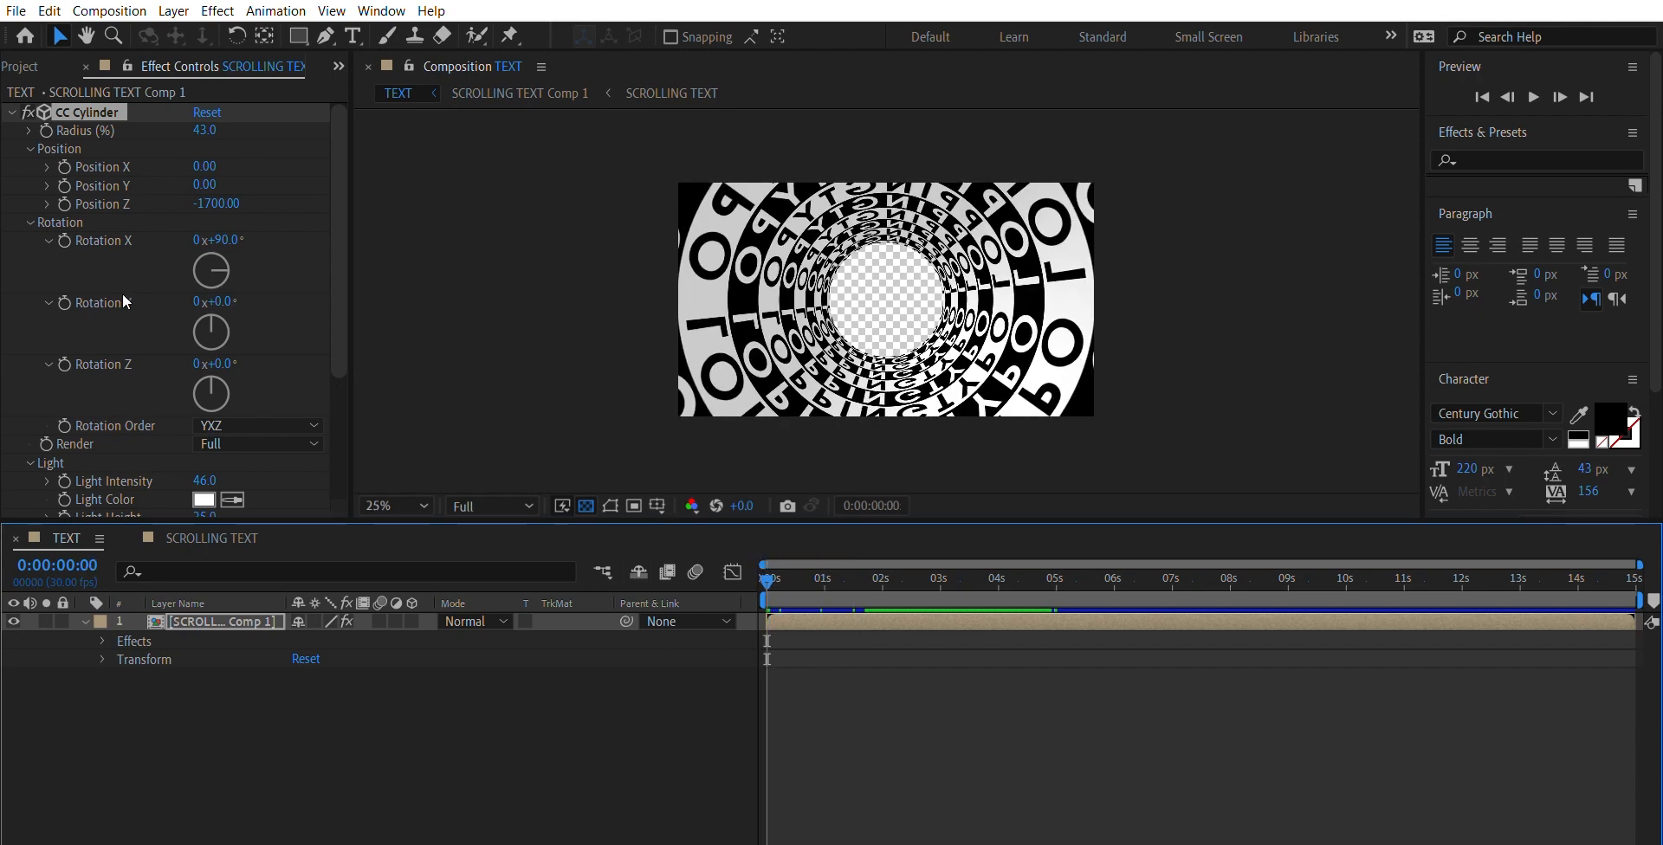
left_click(64, 281)
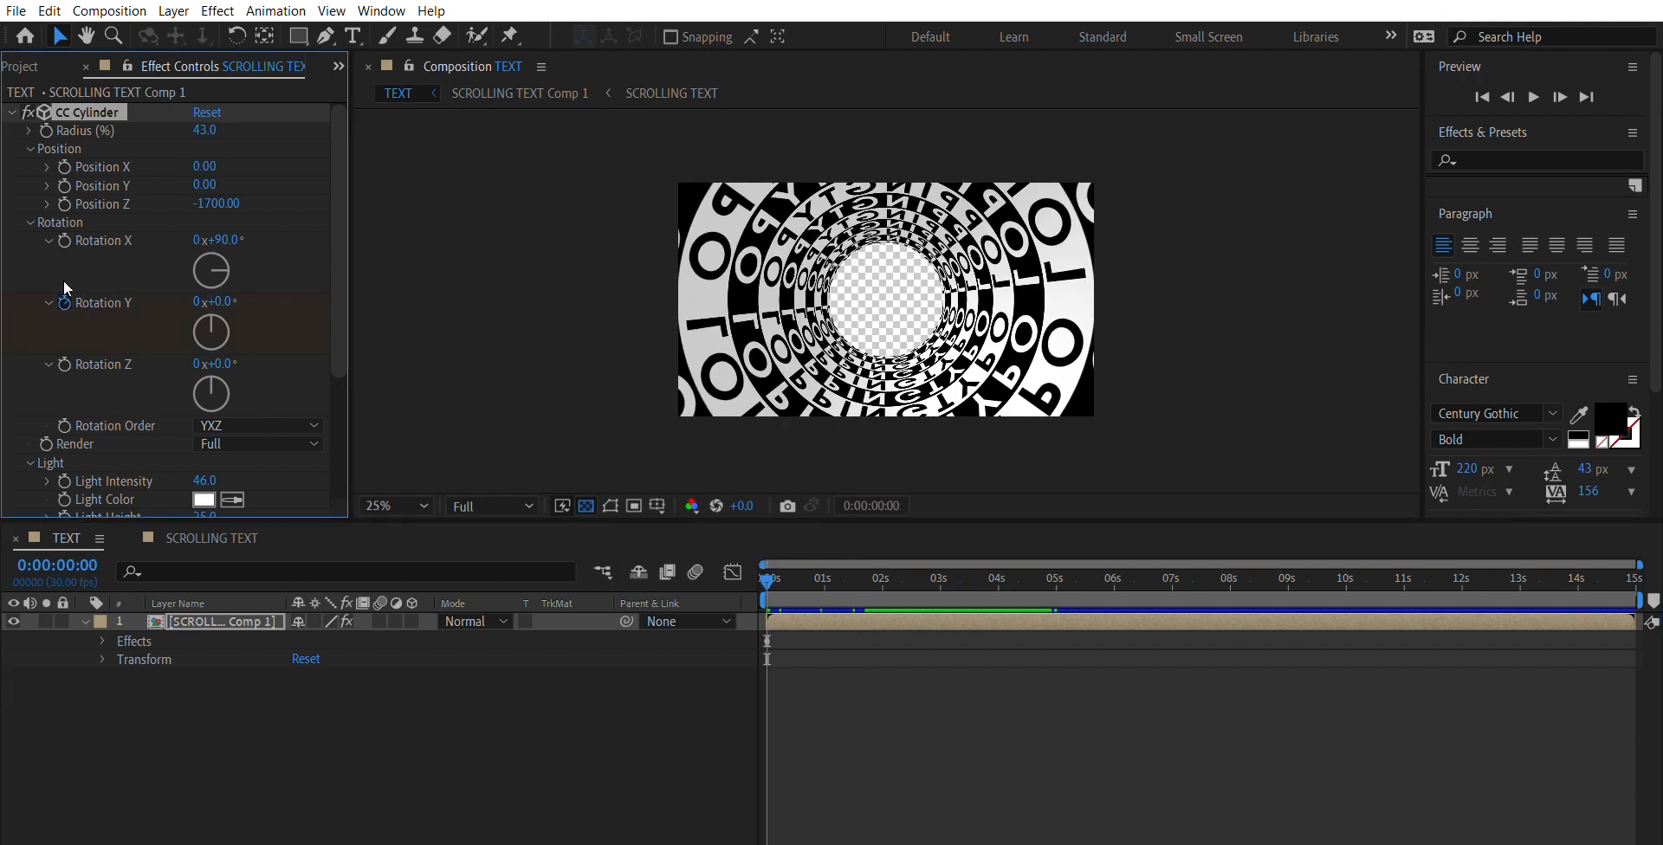
- Keyframe the CC Cylinder's Rotation Y at 330° at 0:00:05:01 to make the tunnel spin
left_click_drag(767, 577, 1053, 565)
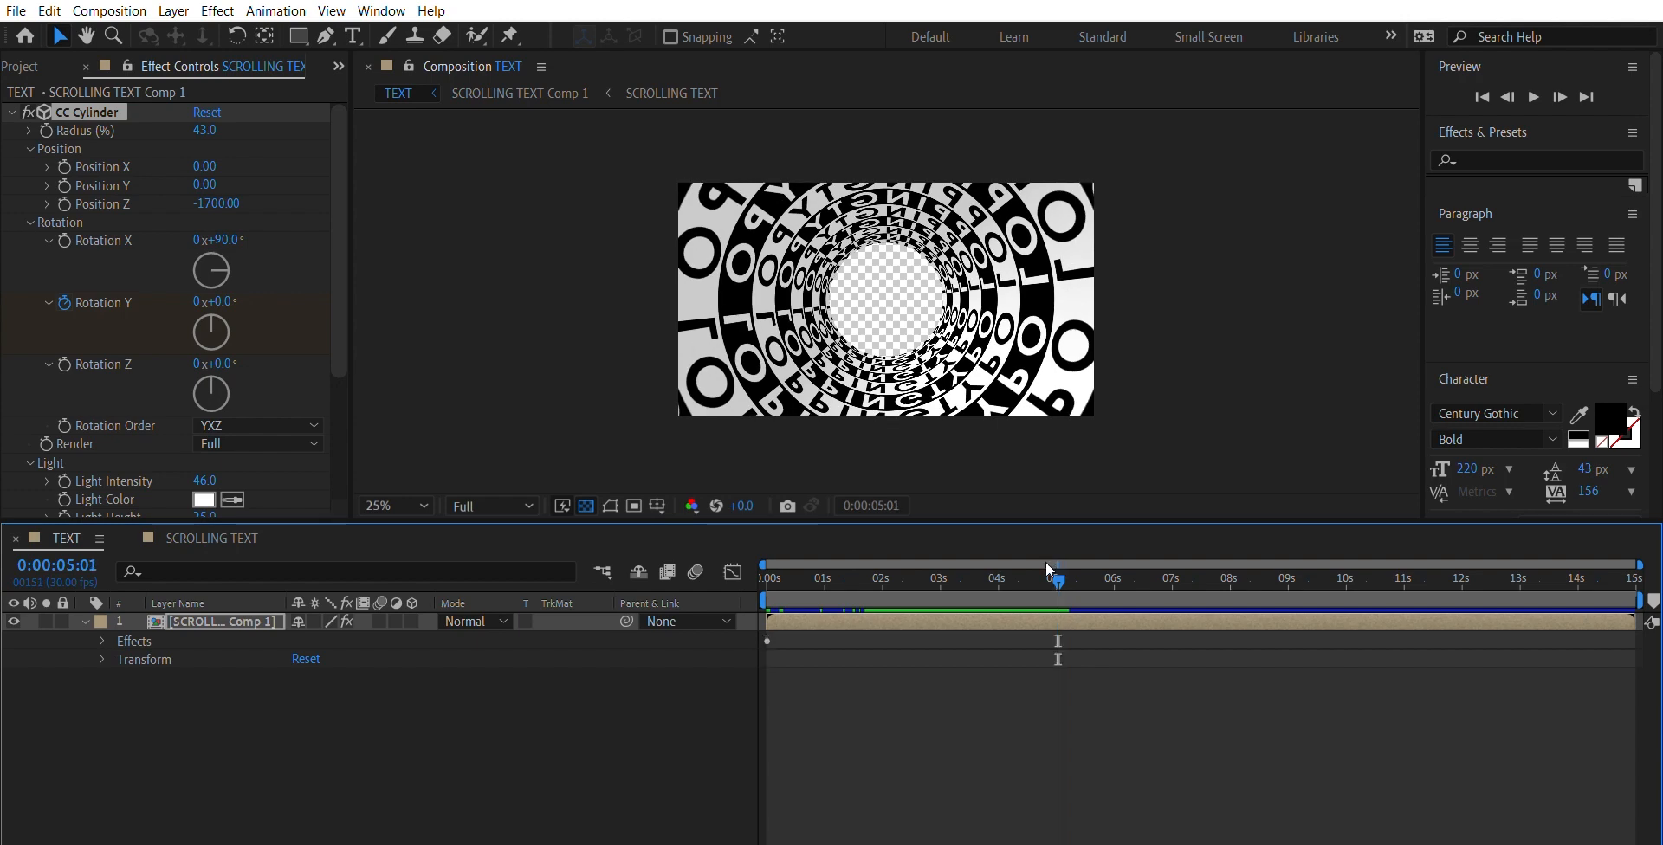
left_click(229, 291)
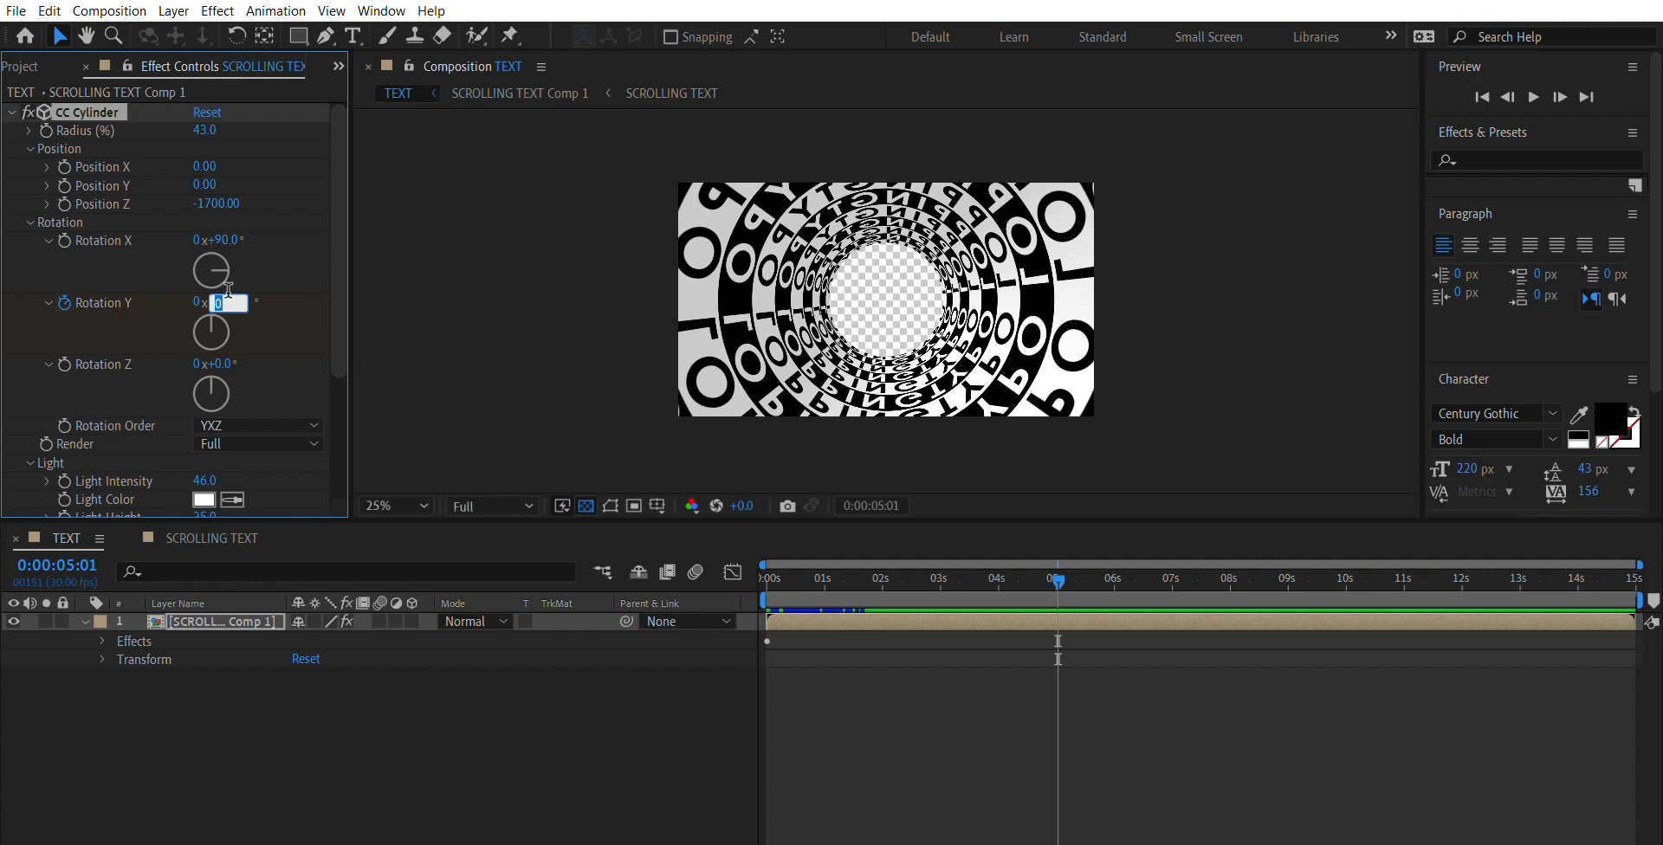
type("330")
key("Return")
- Preview the rotating tunnel from the first frame and stop the playback
left_click_drag(1056, 569, 728, 540)
key("space")
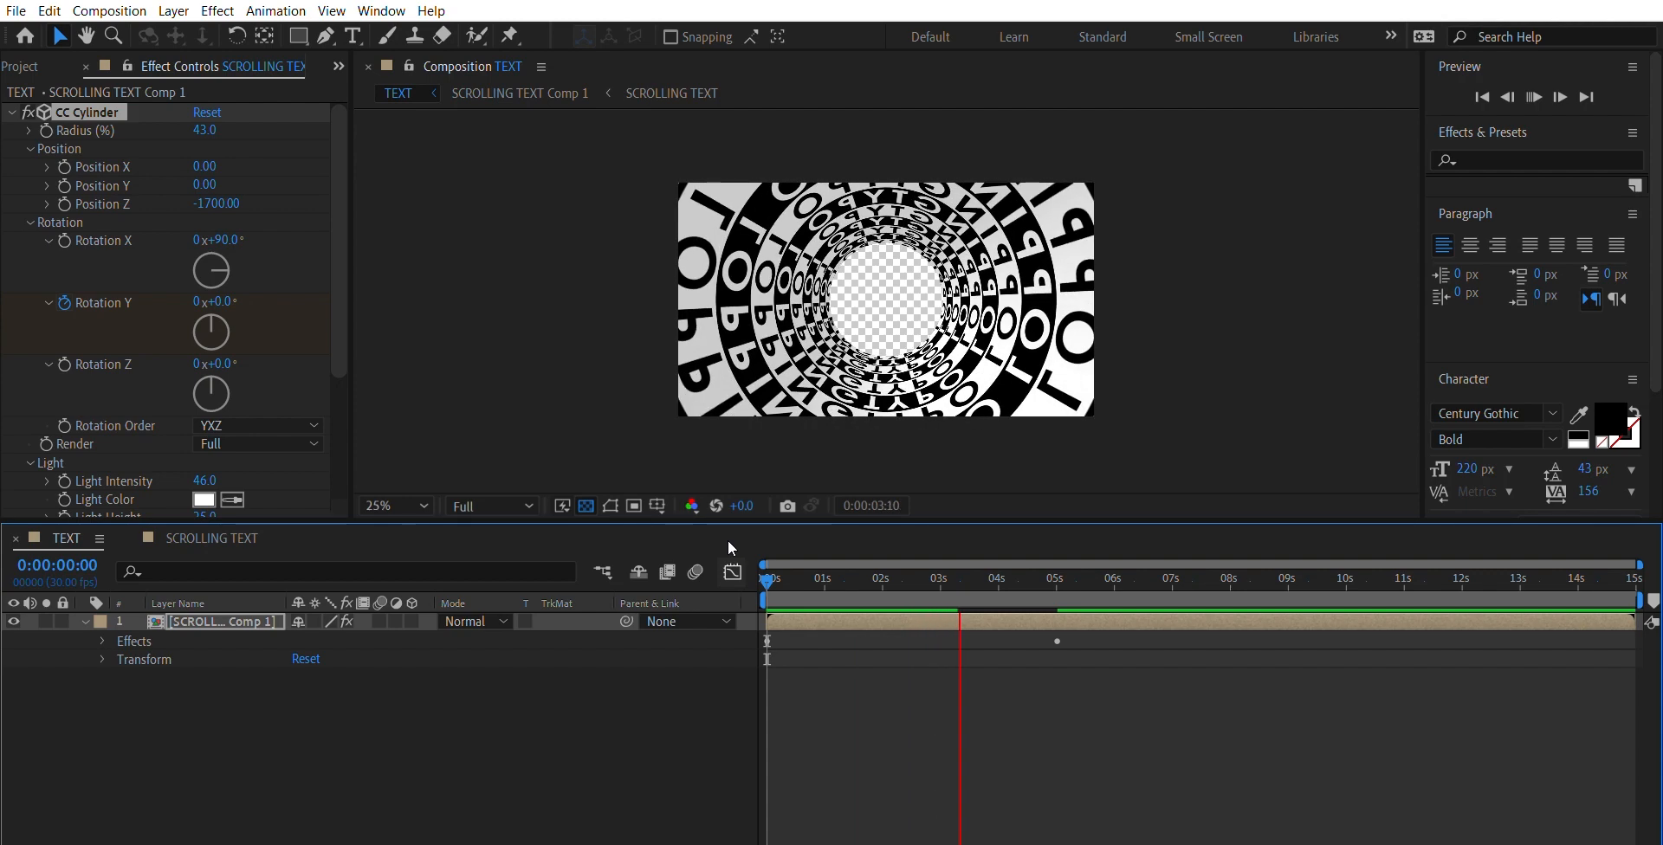
key("space")
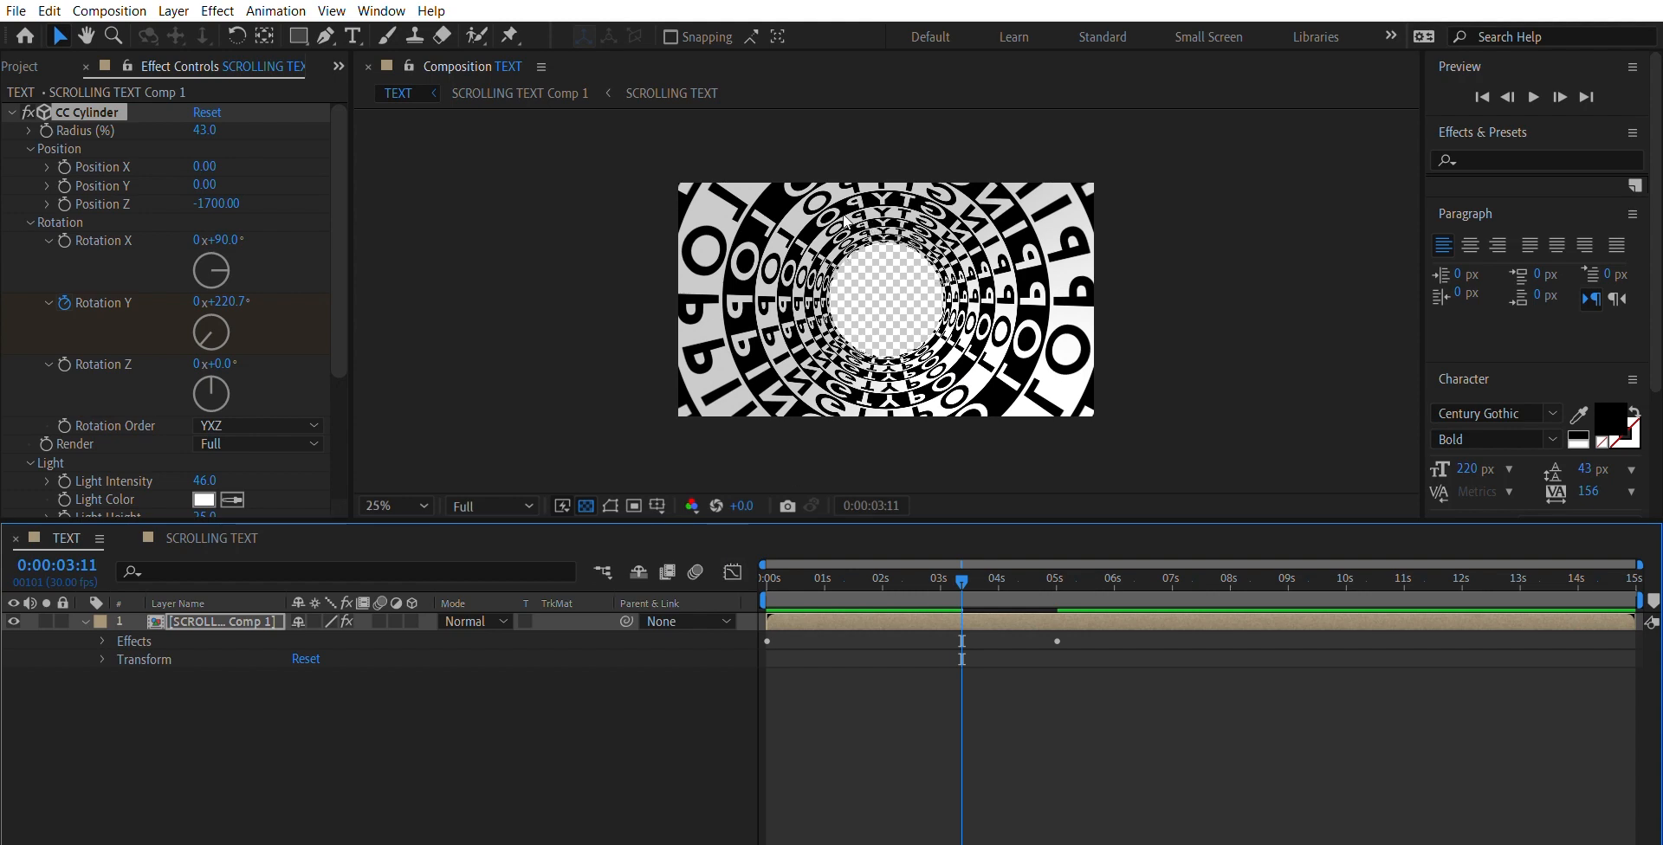
- Create a black solid layer named BG in the TEXT composition
left_click(342, 717)
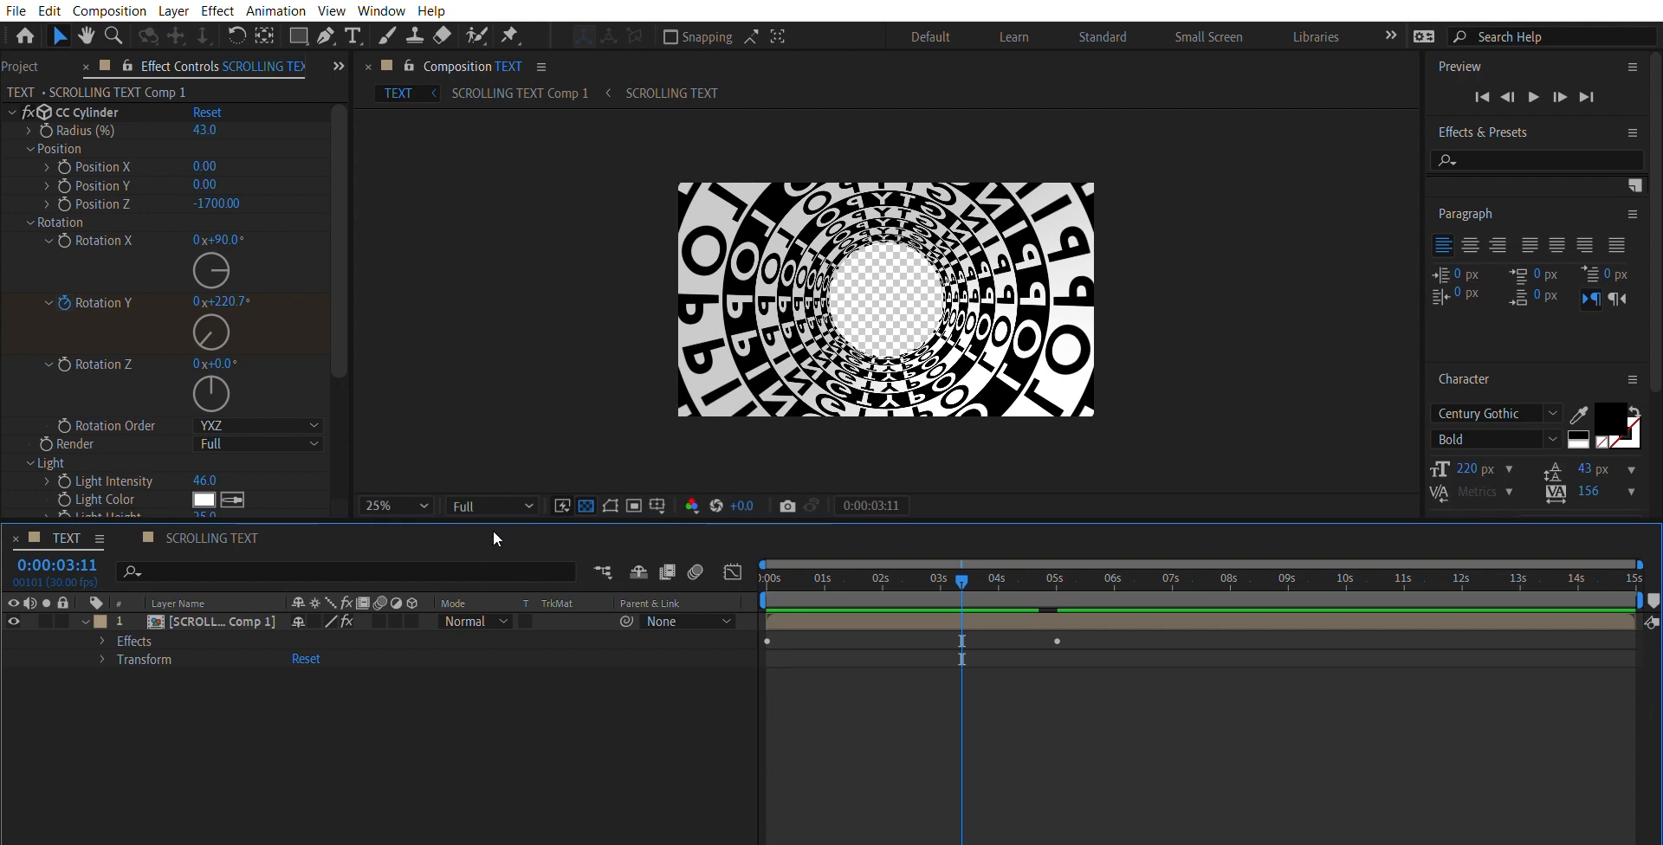
key("ctrl+n")
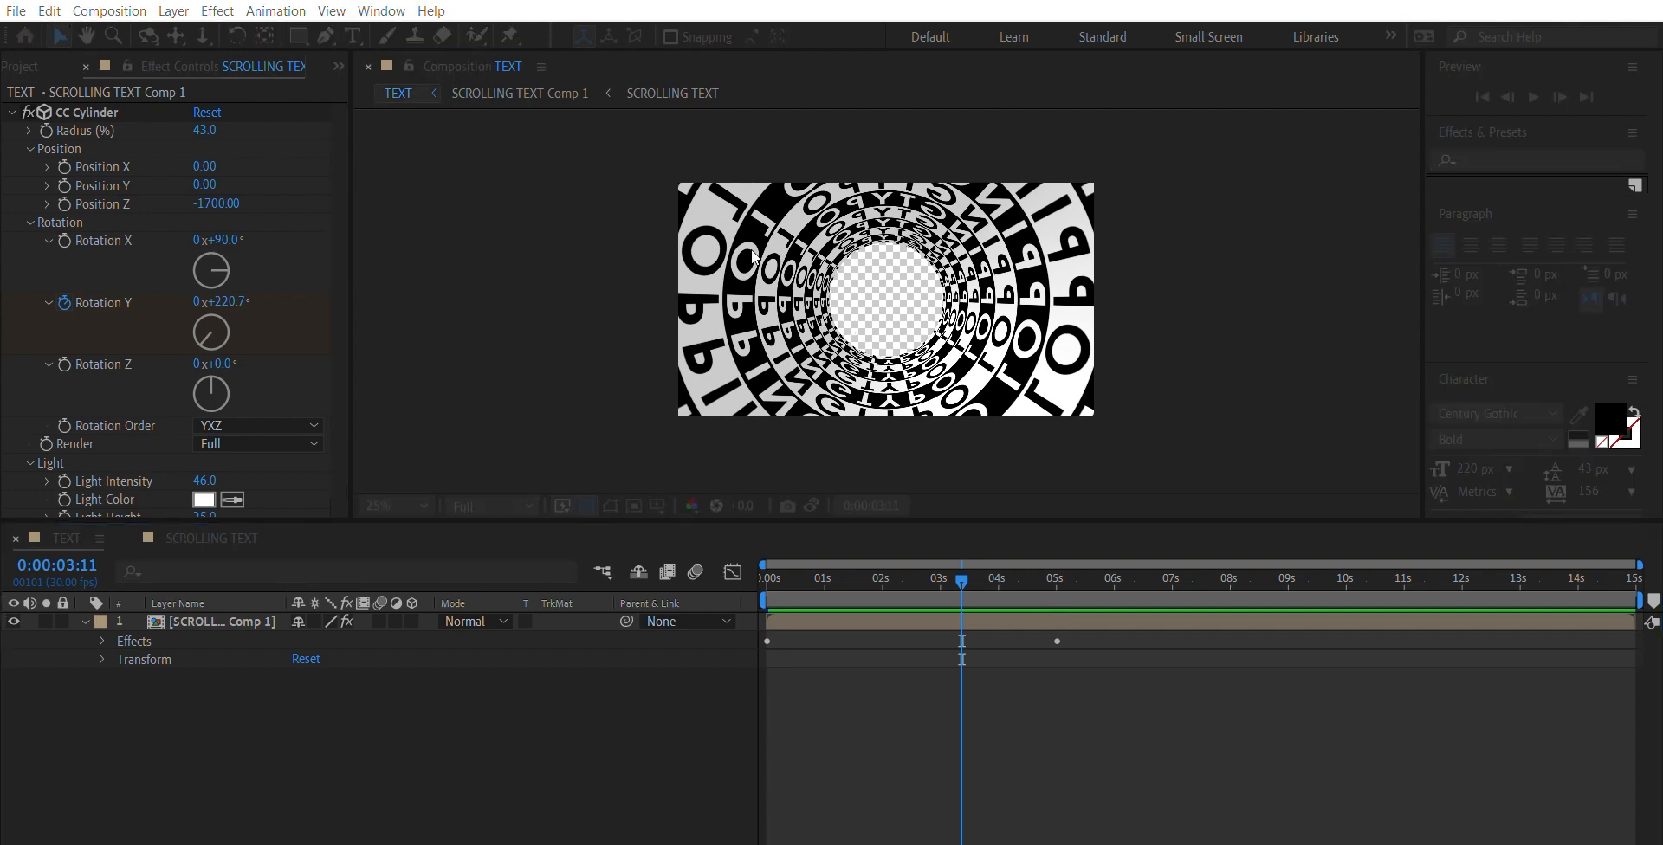
left_click(892, 601)
key("Caps_Lock")
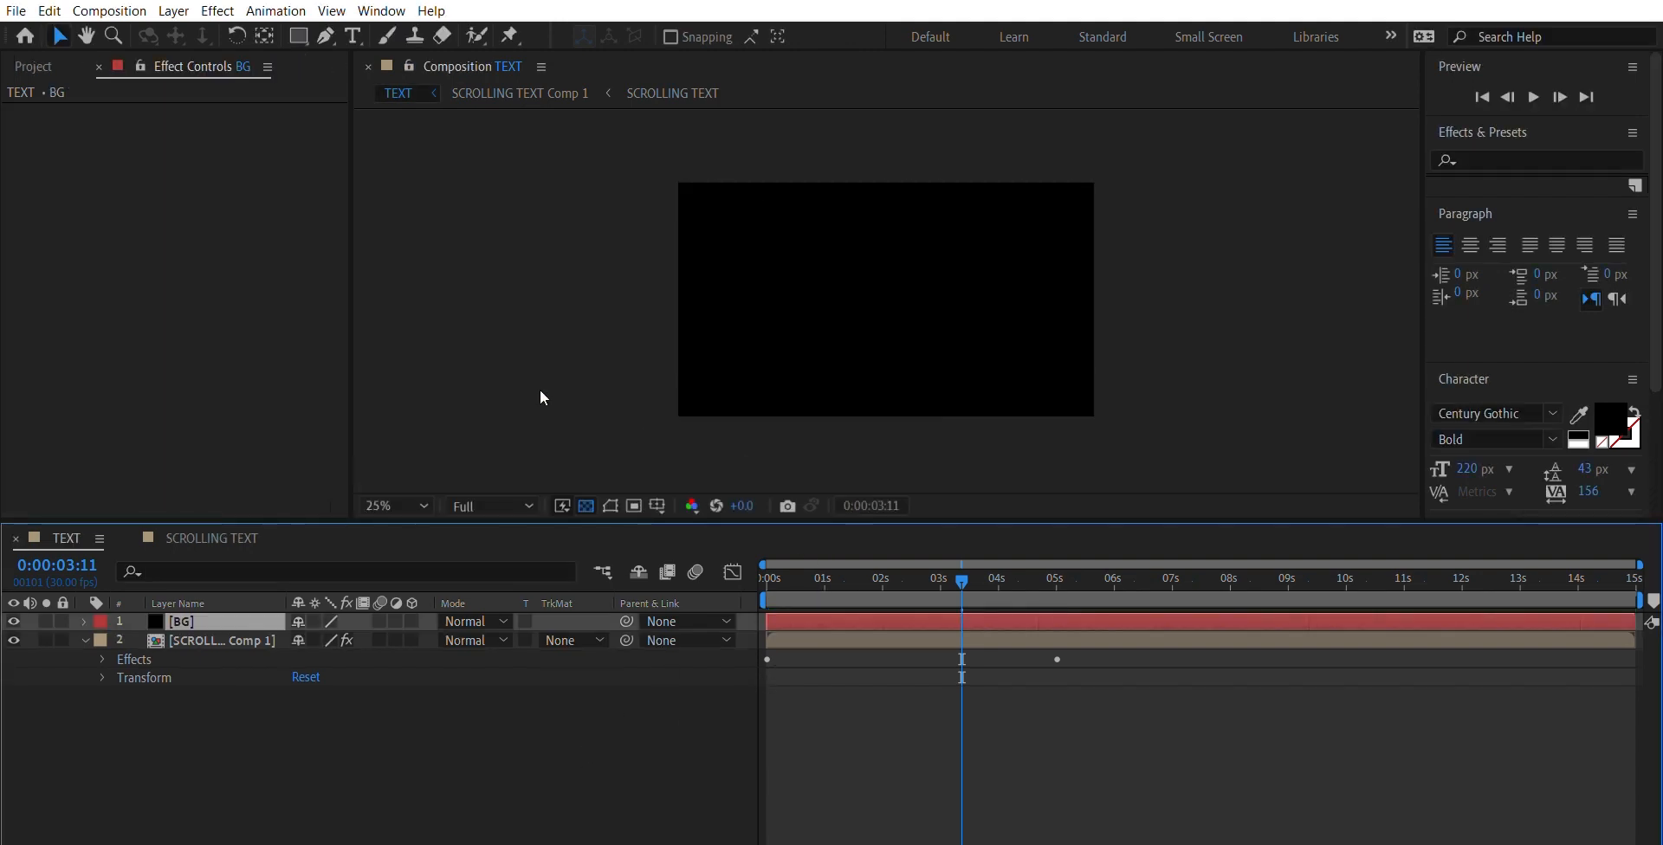
- Move the BG solid below the scrolling text layer so it sits behind the tunnel, and close the separate layer viewer
left_click_drag(964, 563, 662, 554)
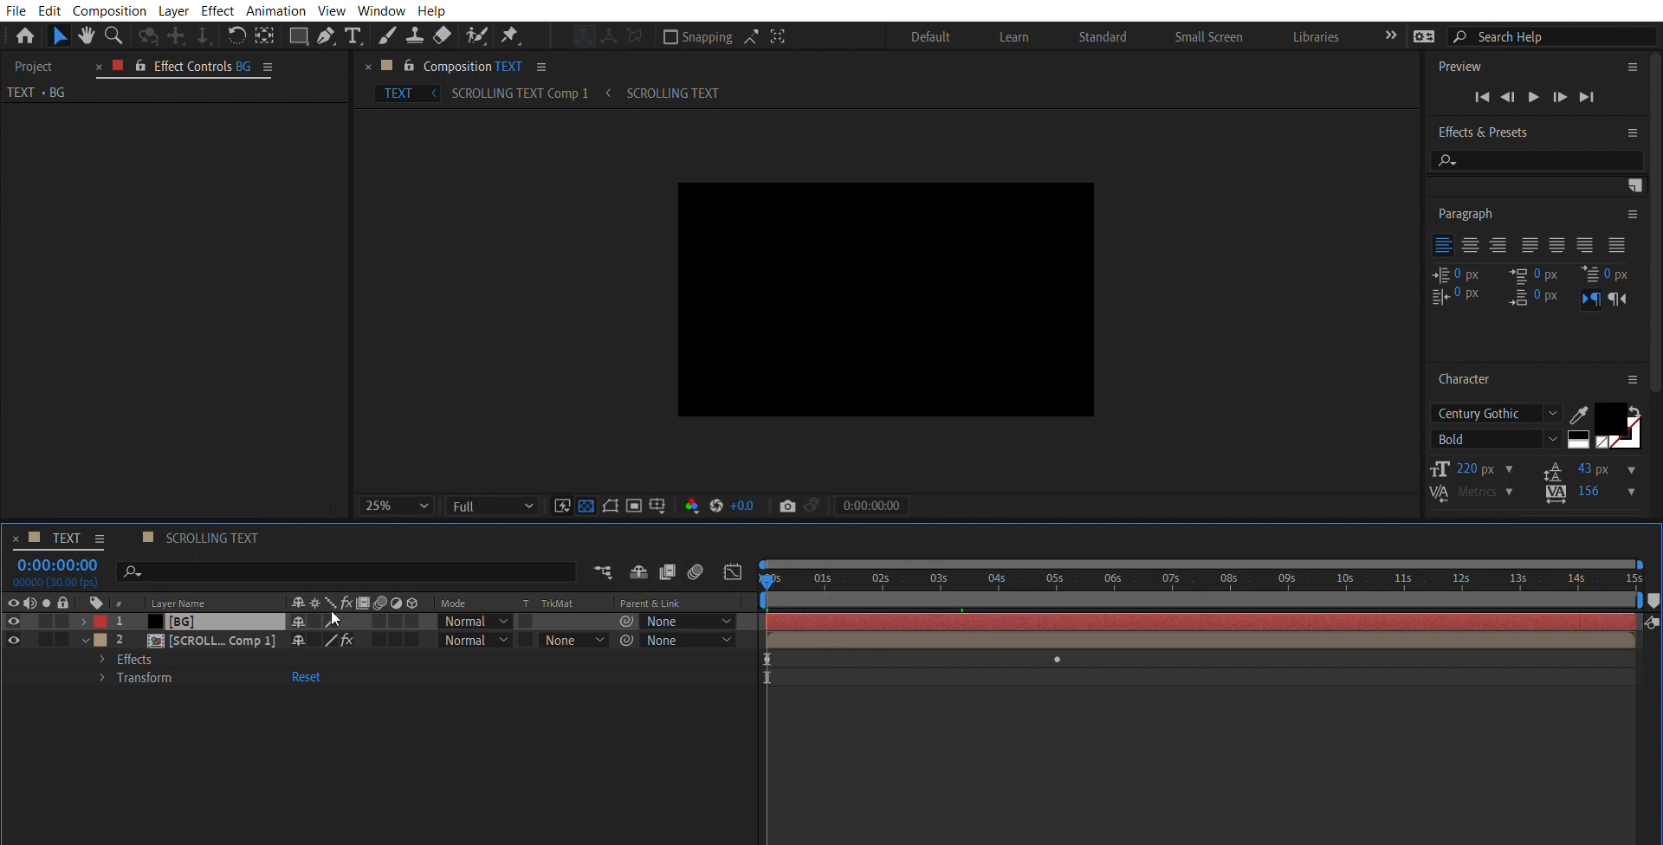
left_click(309, 715)
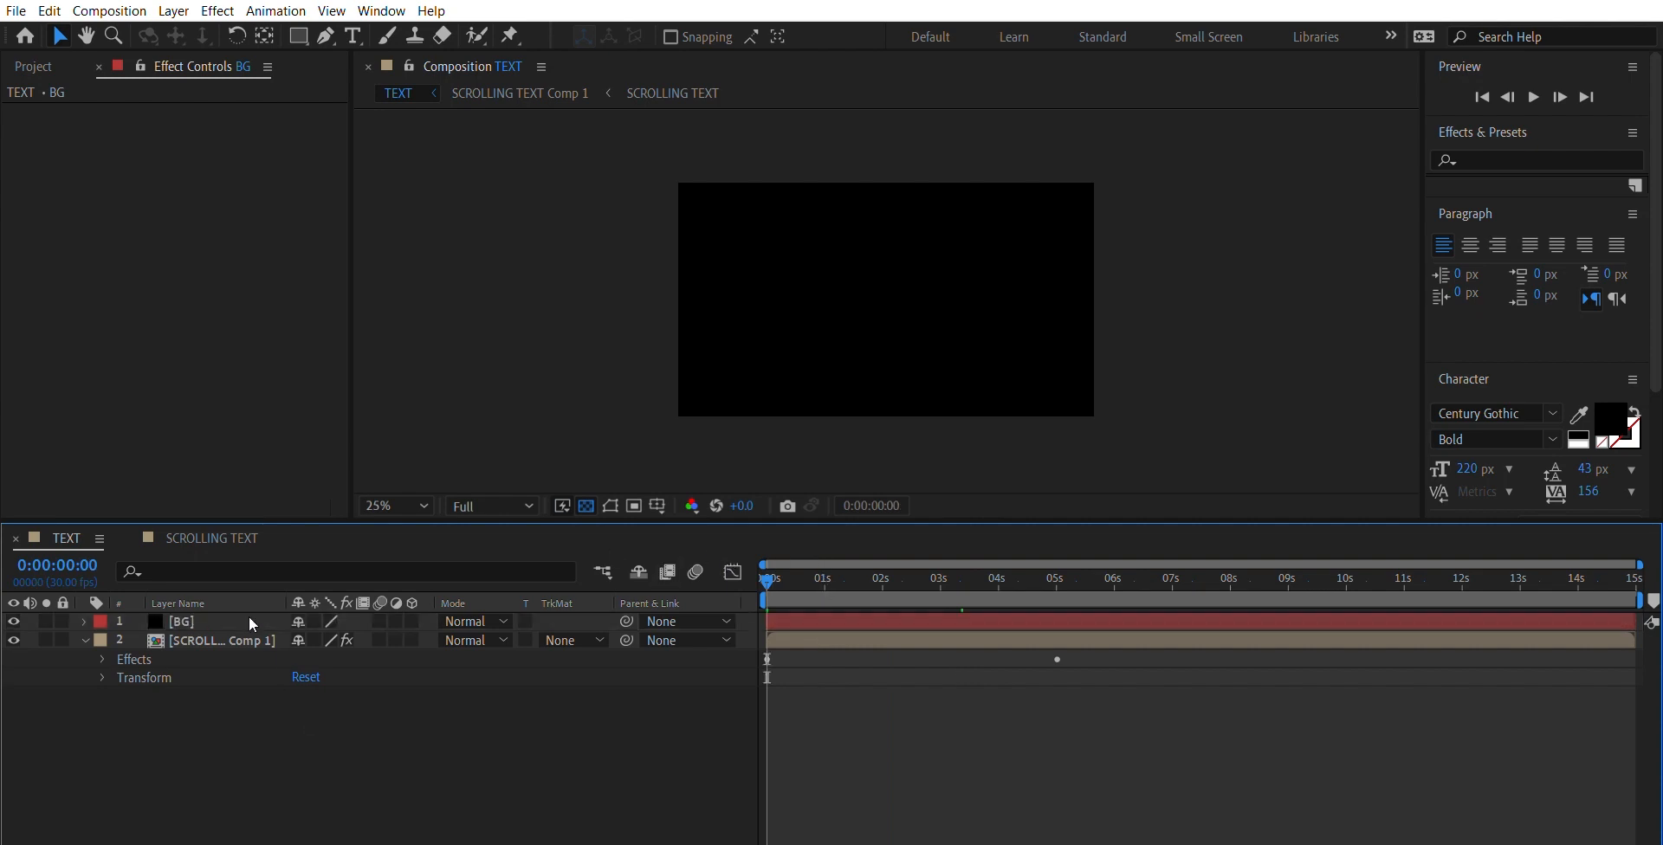
double_click(247, 620)
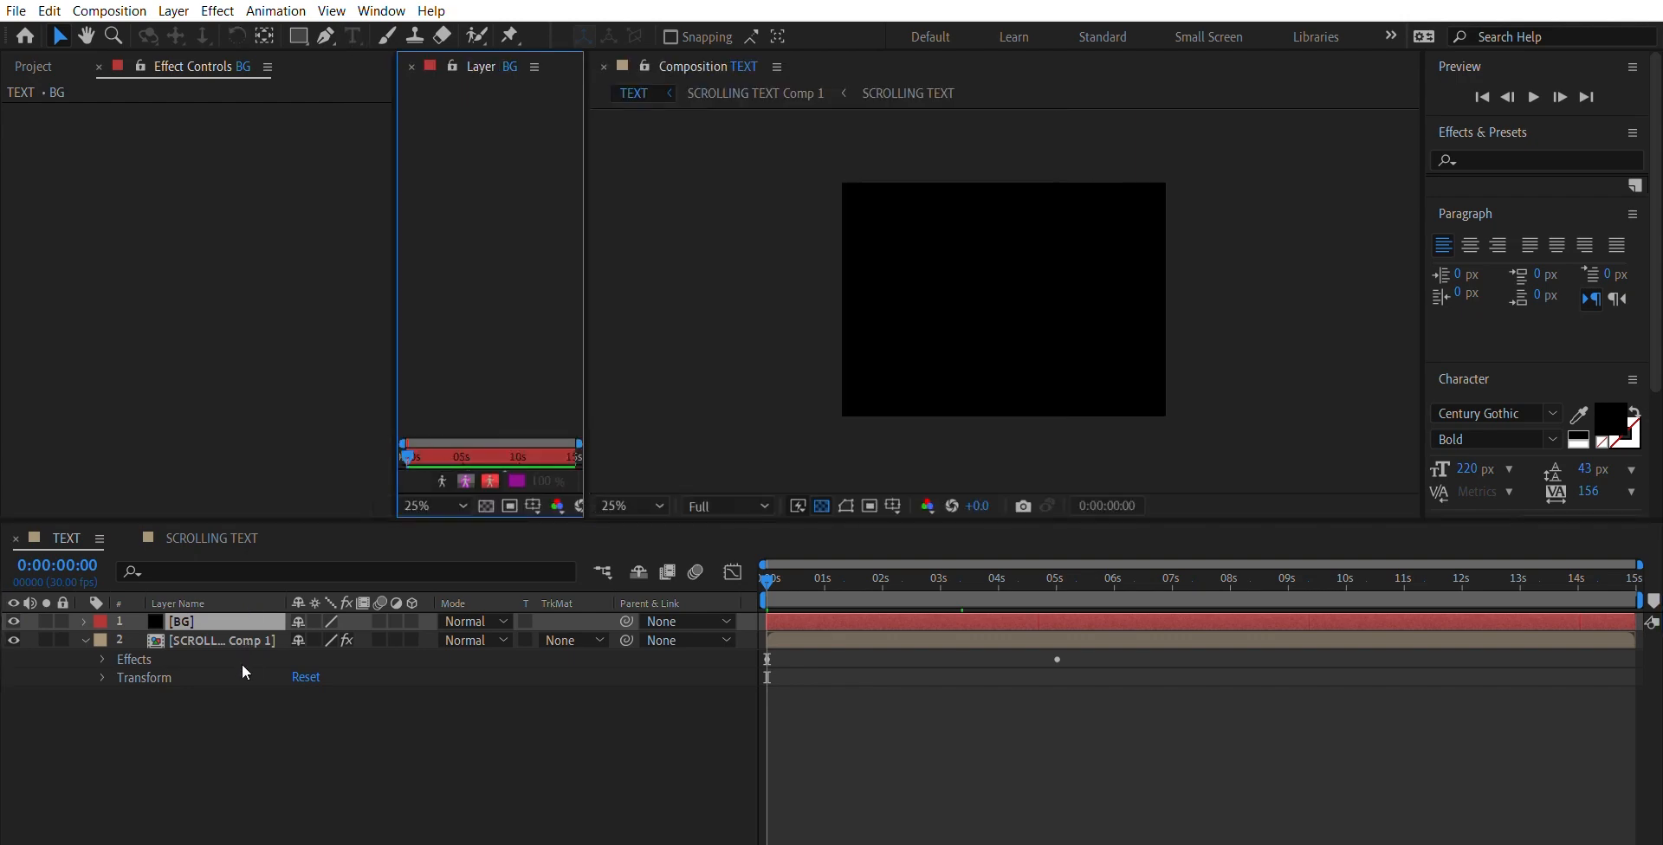
left_click_drag(240, 621, 235, 674)
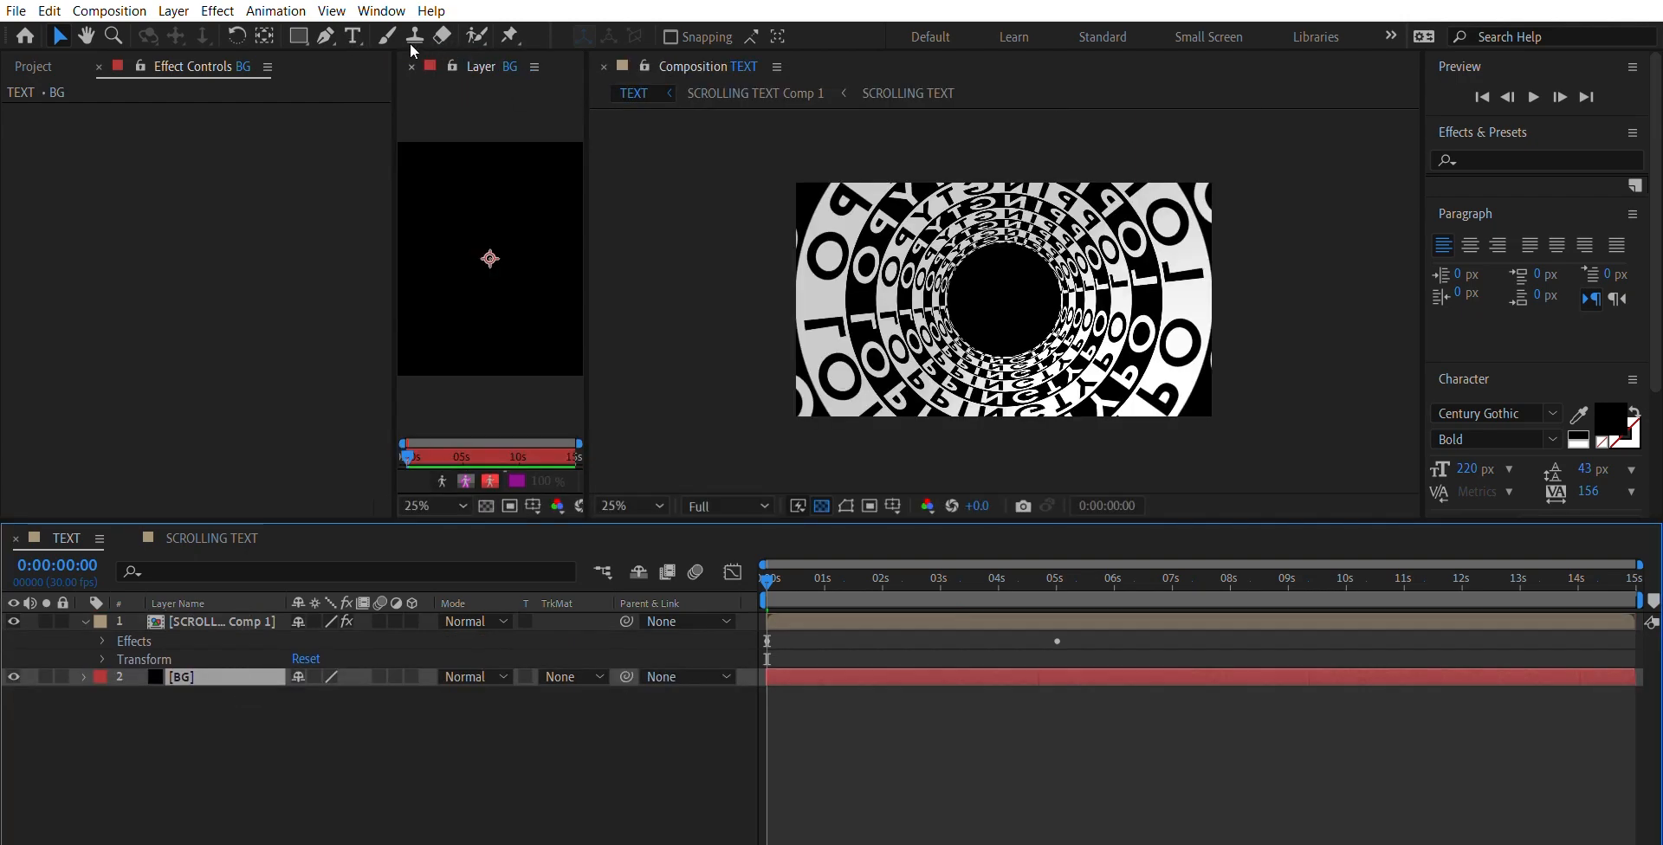
left_click(411, 65)
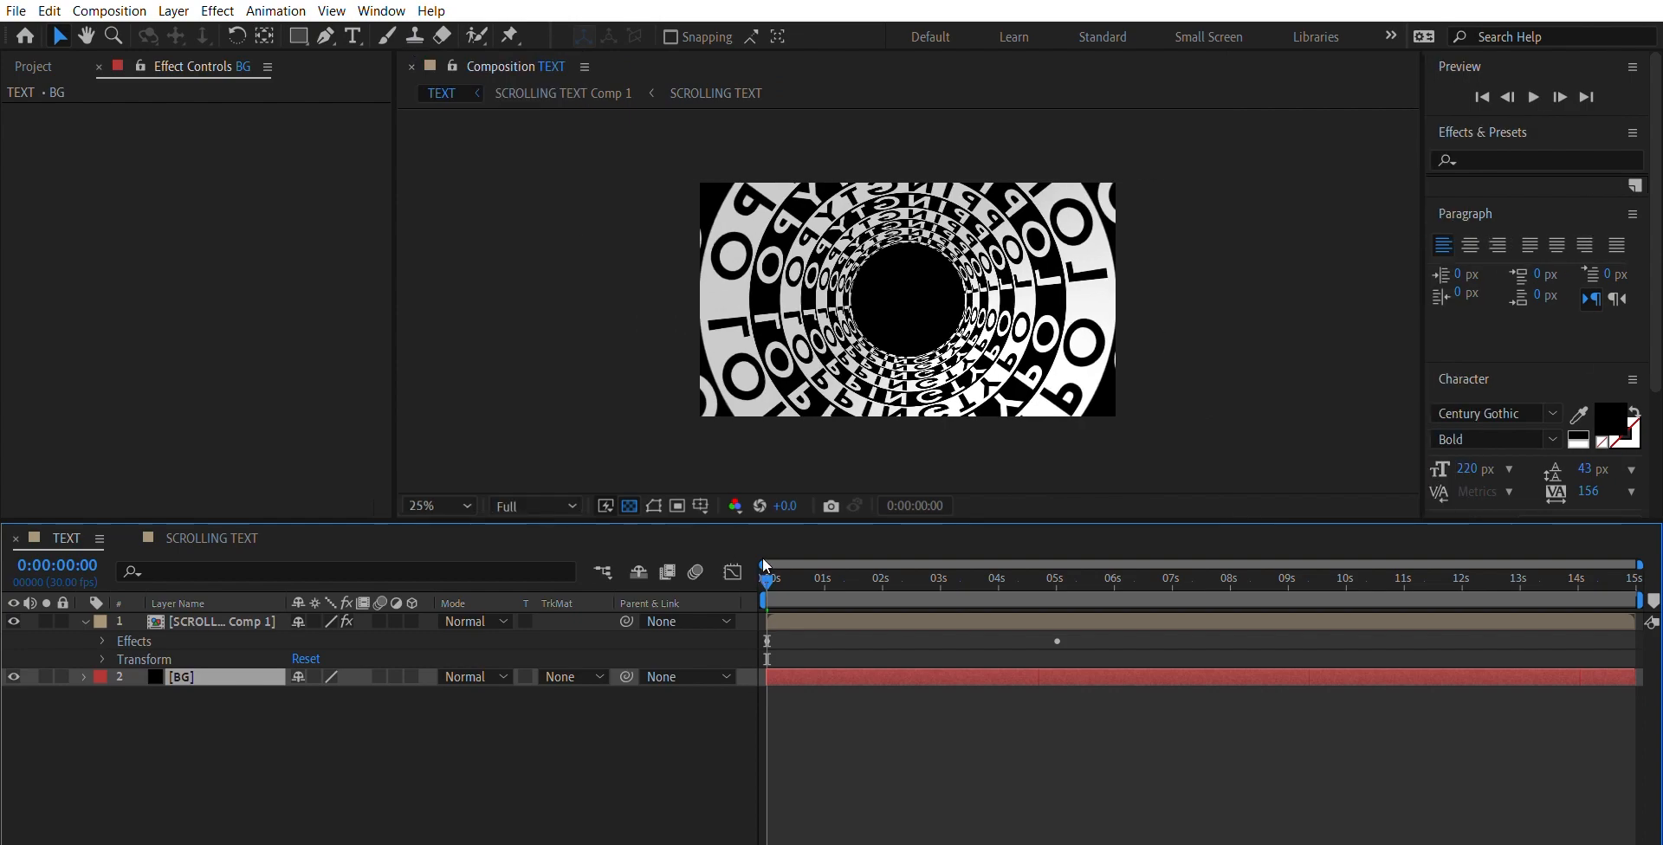
- Preview the spinning text tunnel over the black background from the first frame and stop the playback
key("space")
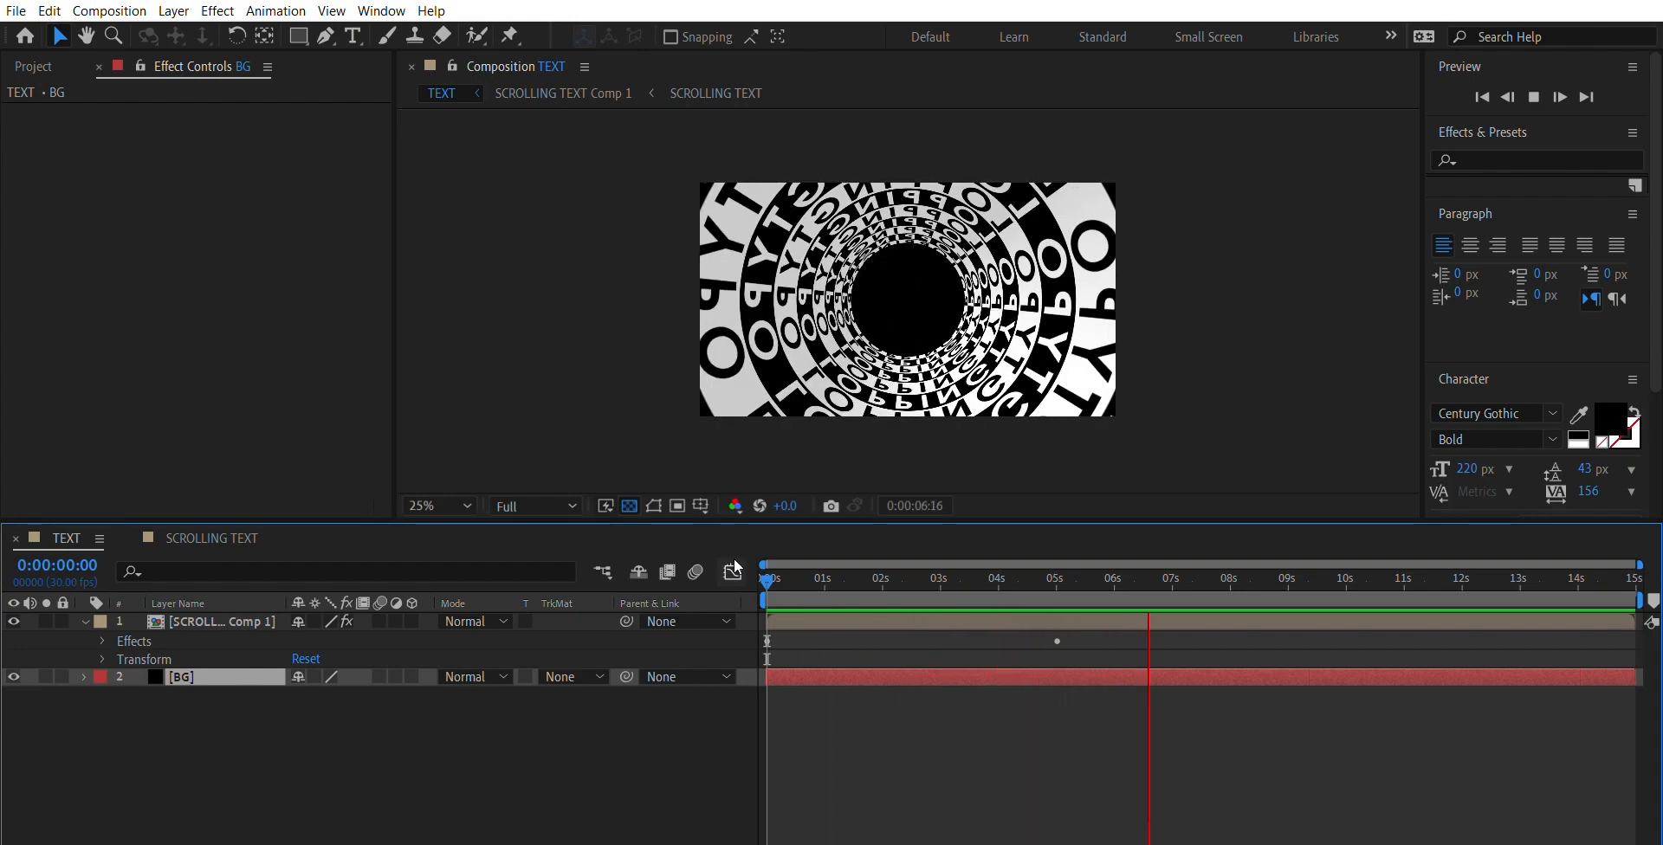
key("space")
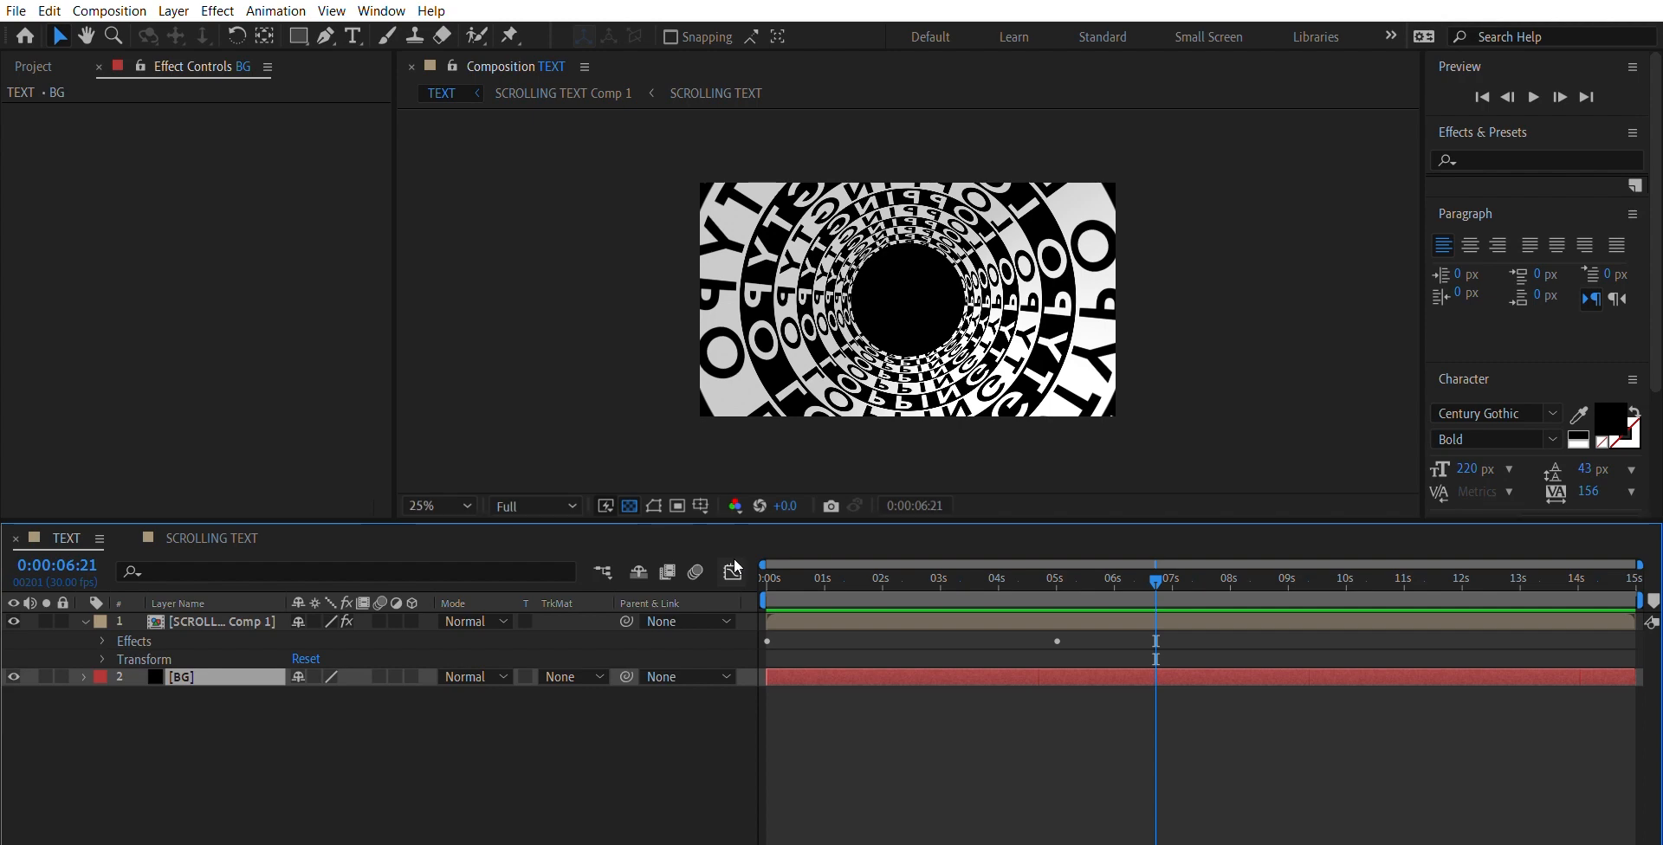
left_click(258, 621)
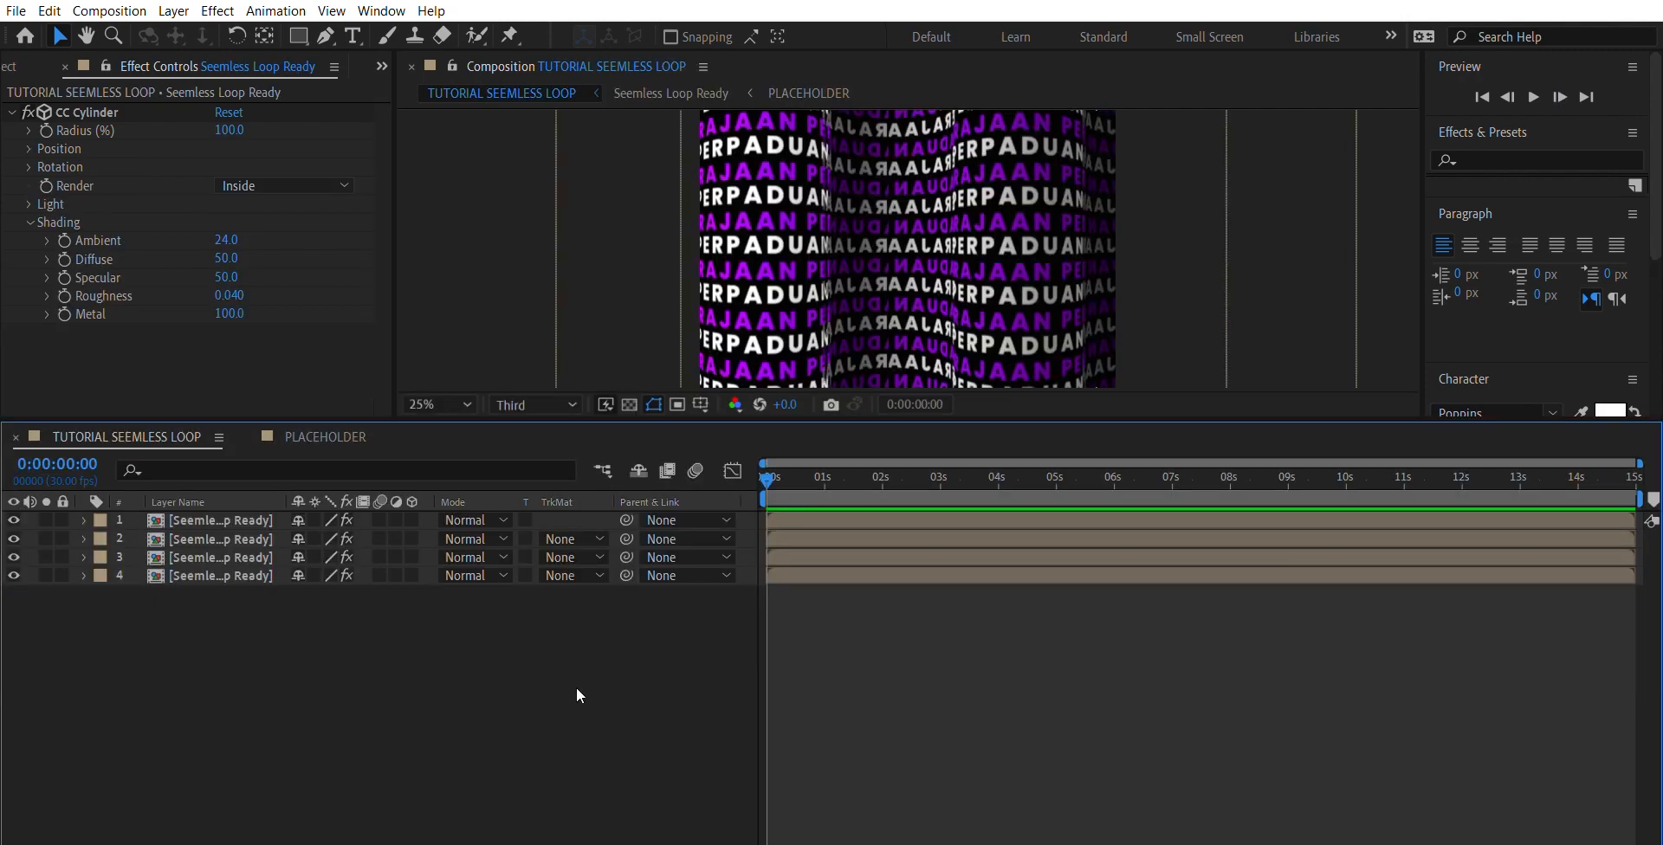
- Preview the wavy text animation in the TUTORIAL SEEMLESS LOOP composition and stop the playback
key("space")
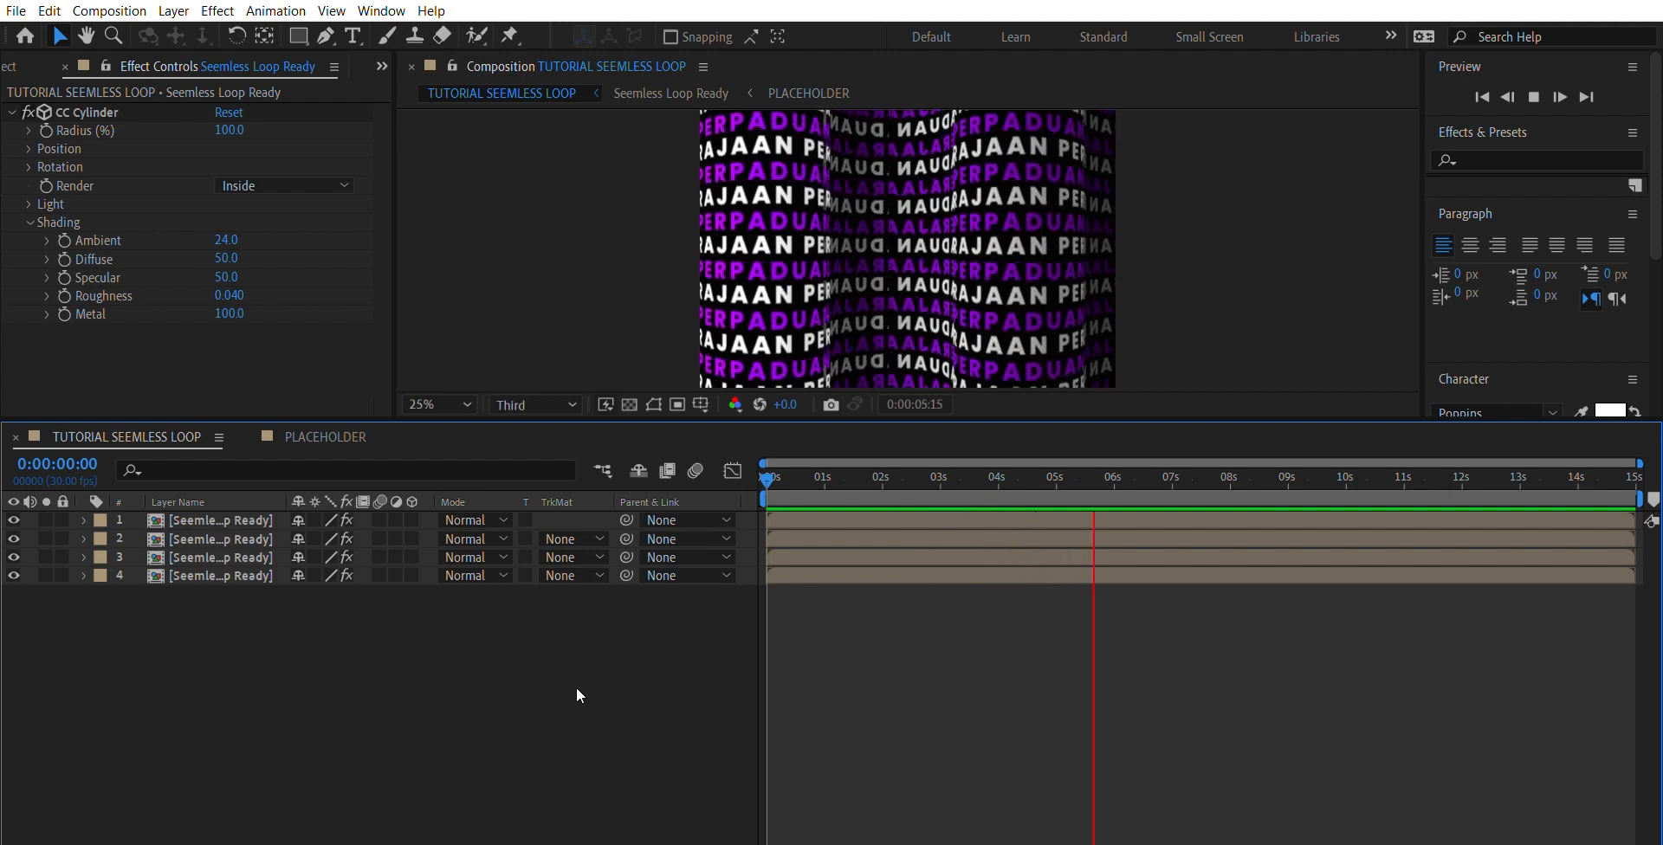
key("space")
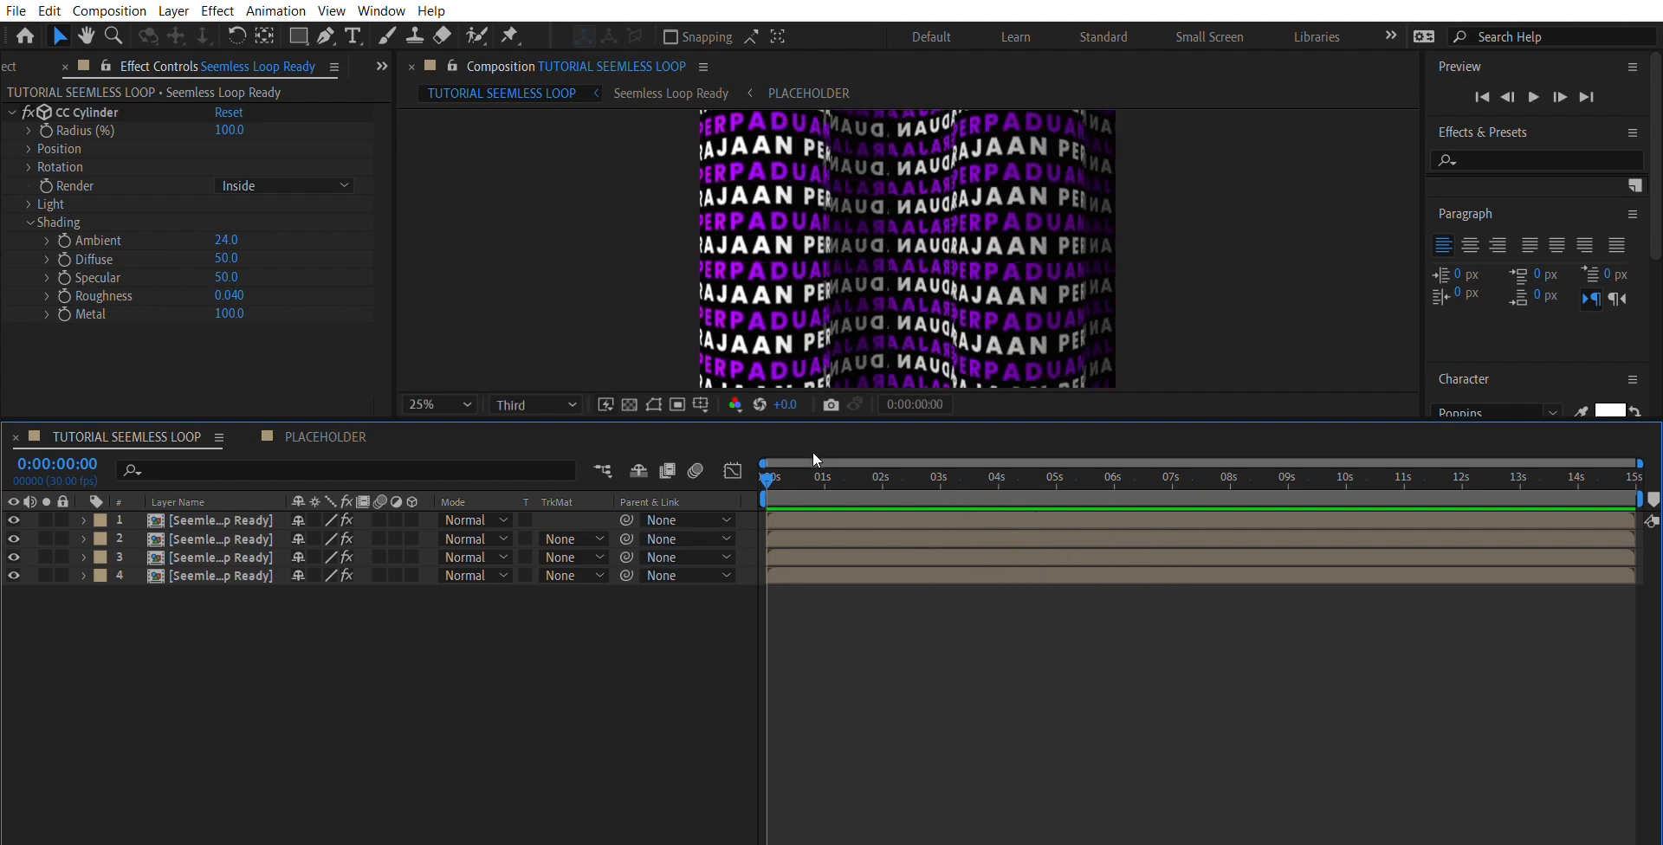
key("space")
left_click(586, 290)
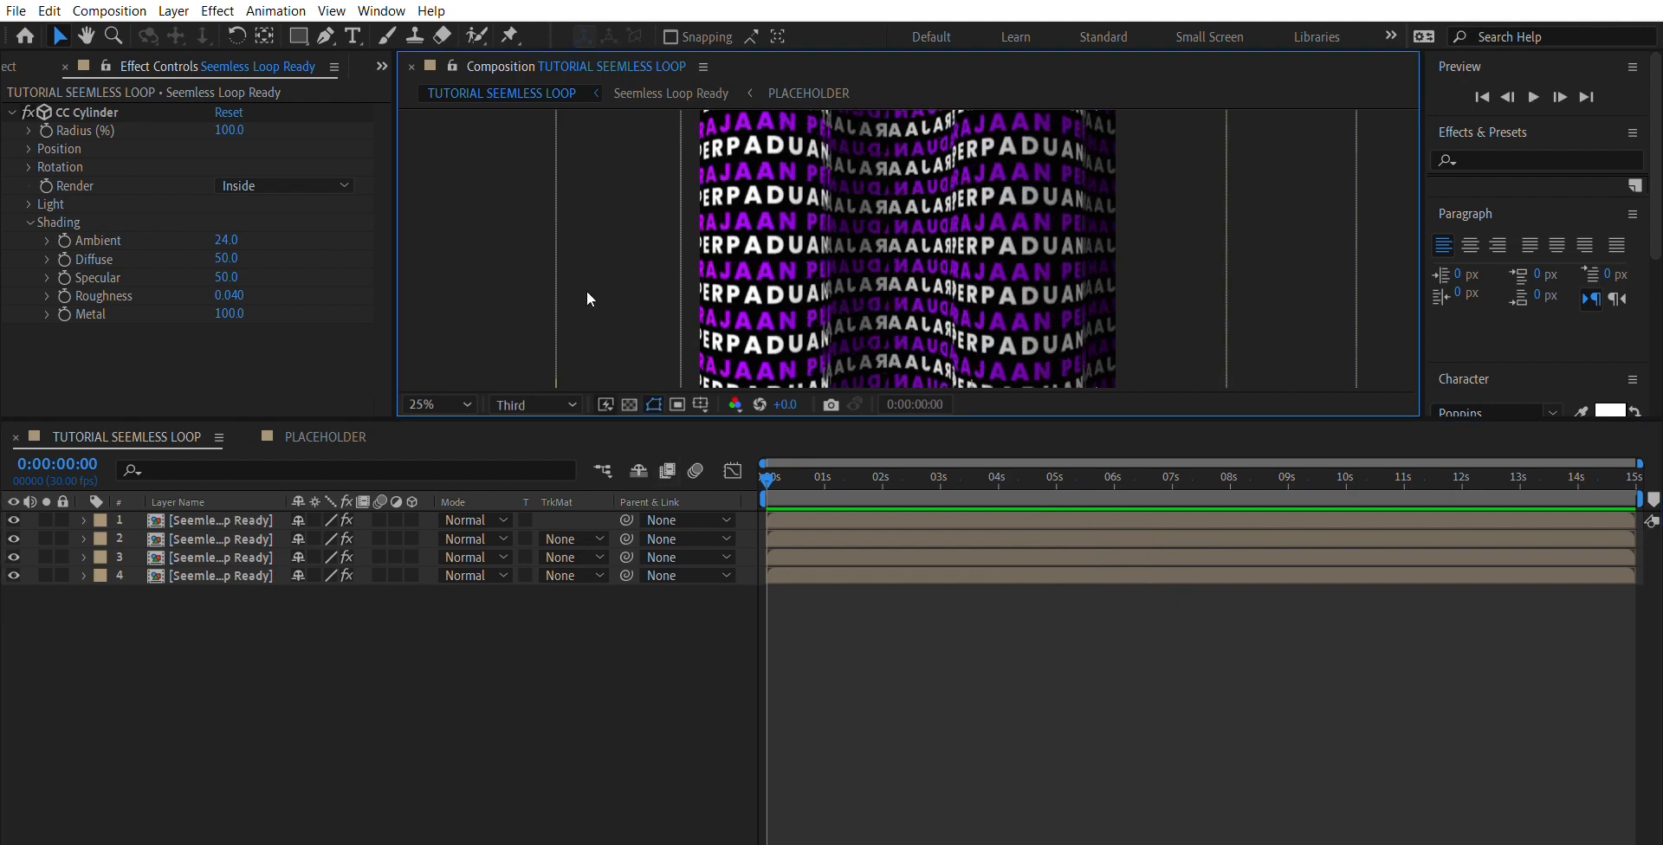
left_click(621, 626)
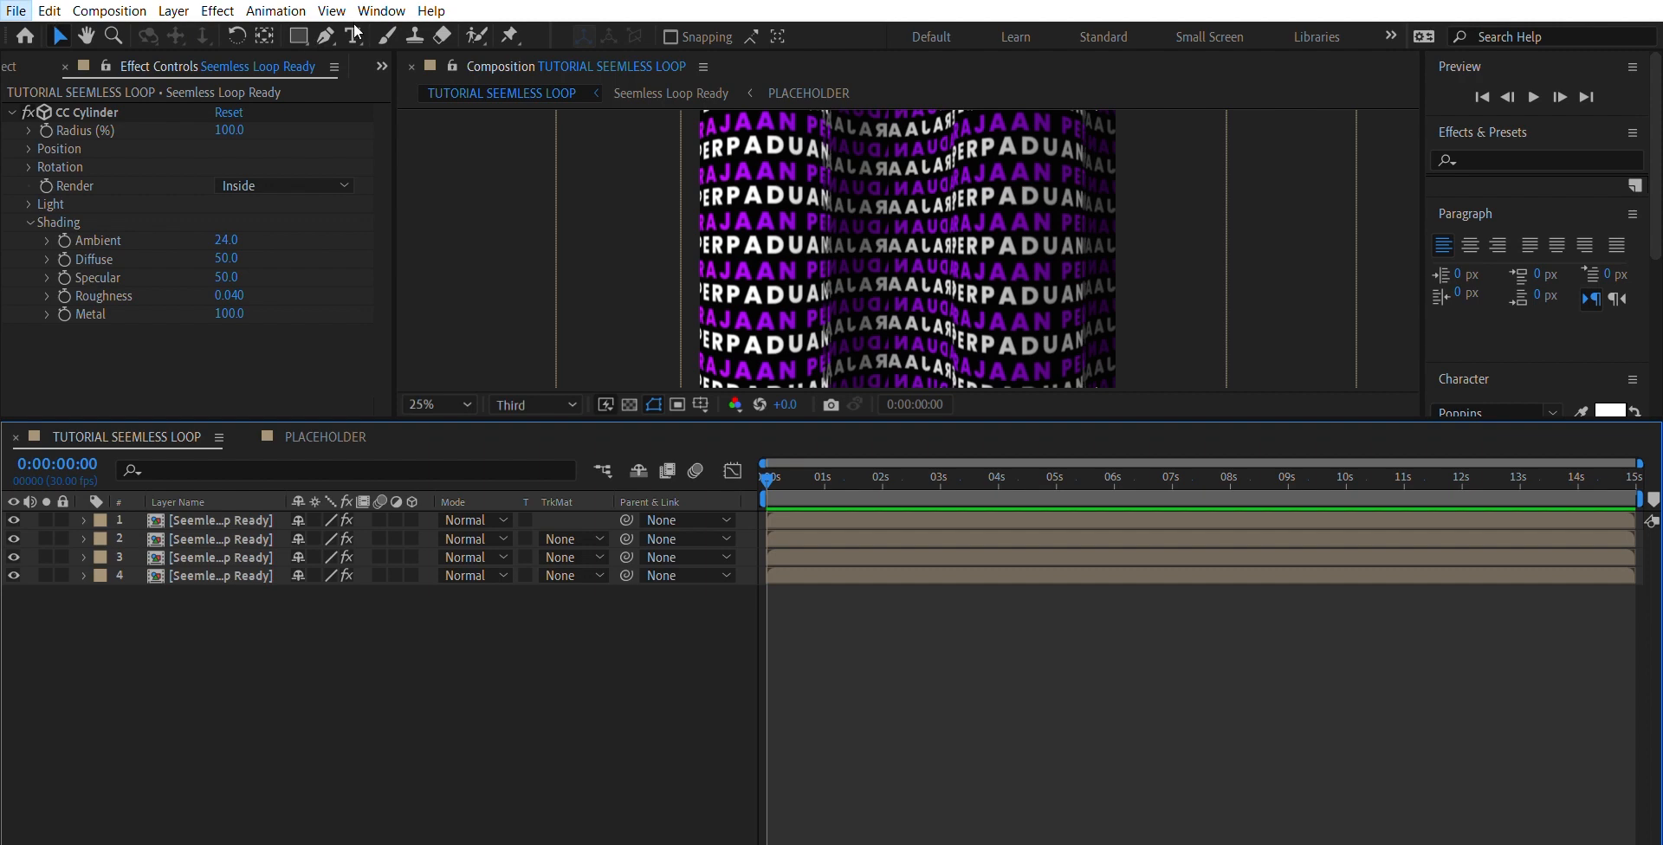
- Start a new project and create a 1500 x 200 composition named TEXT, 15 seconds long at 30 fps
left_click(390, 13)
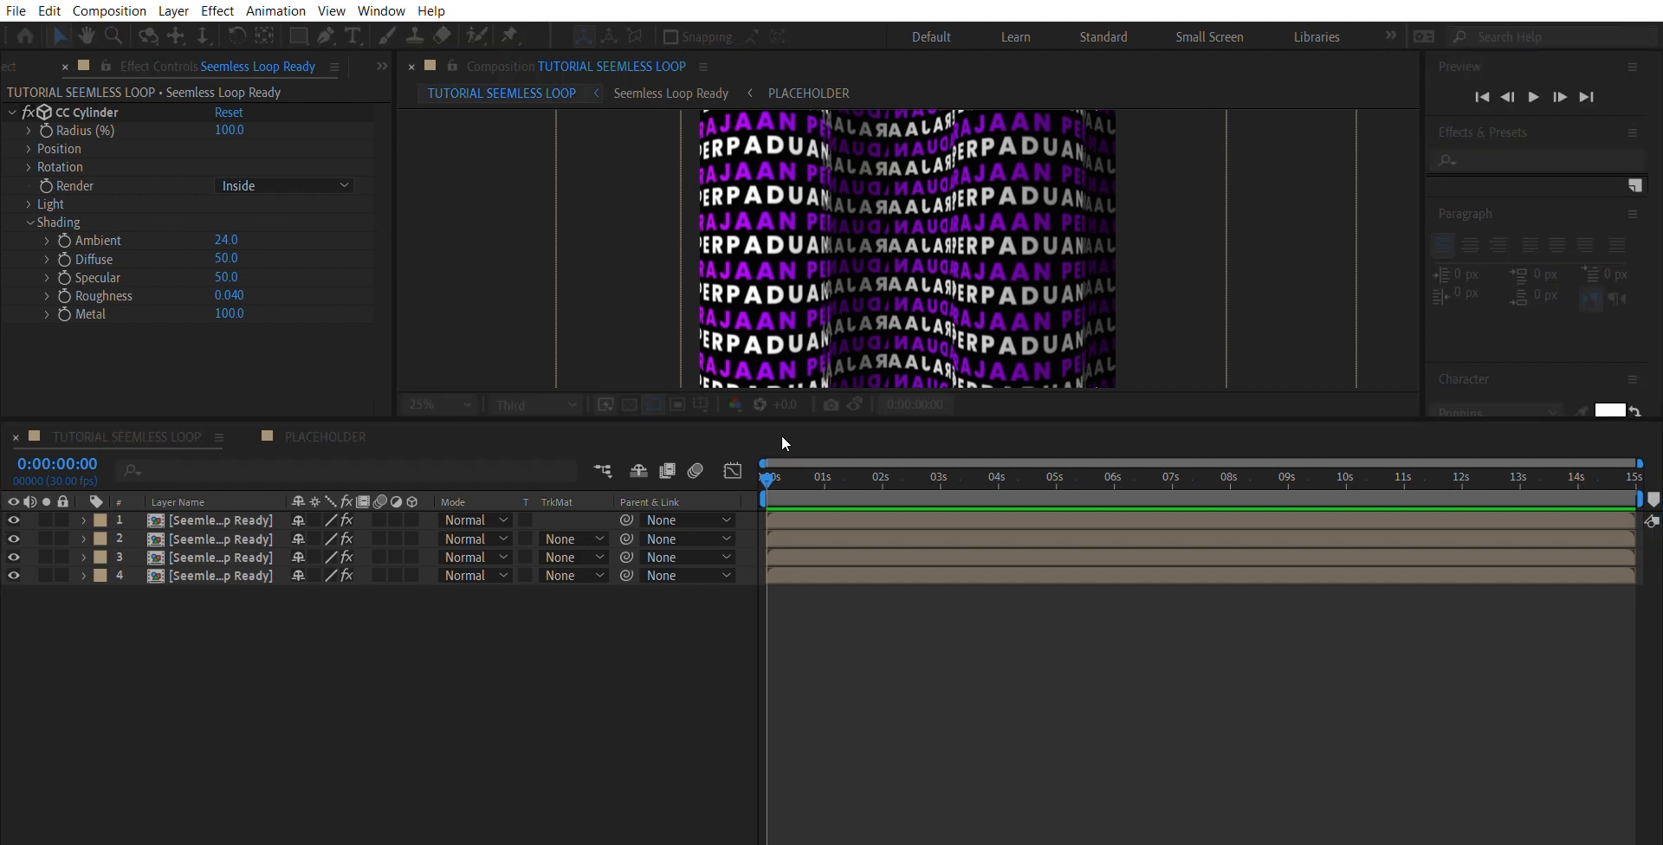
left_click(781, 435)
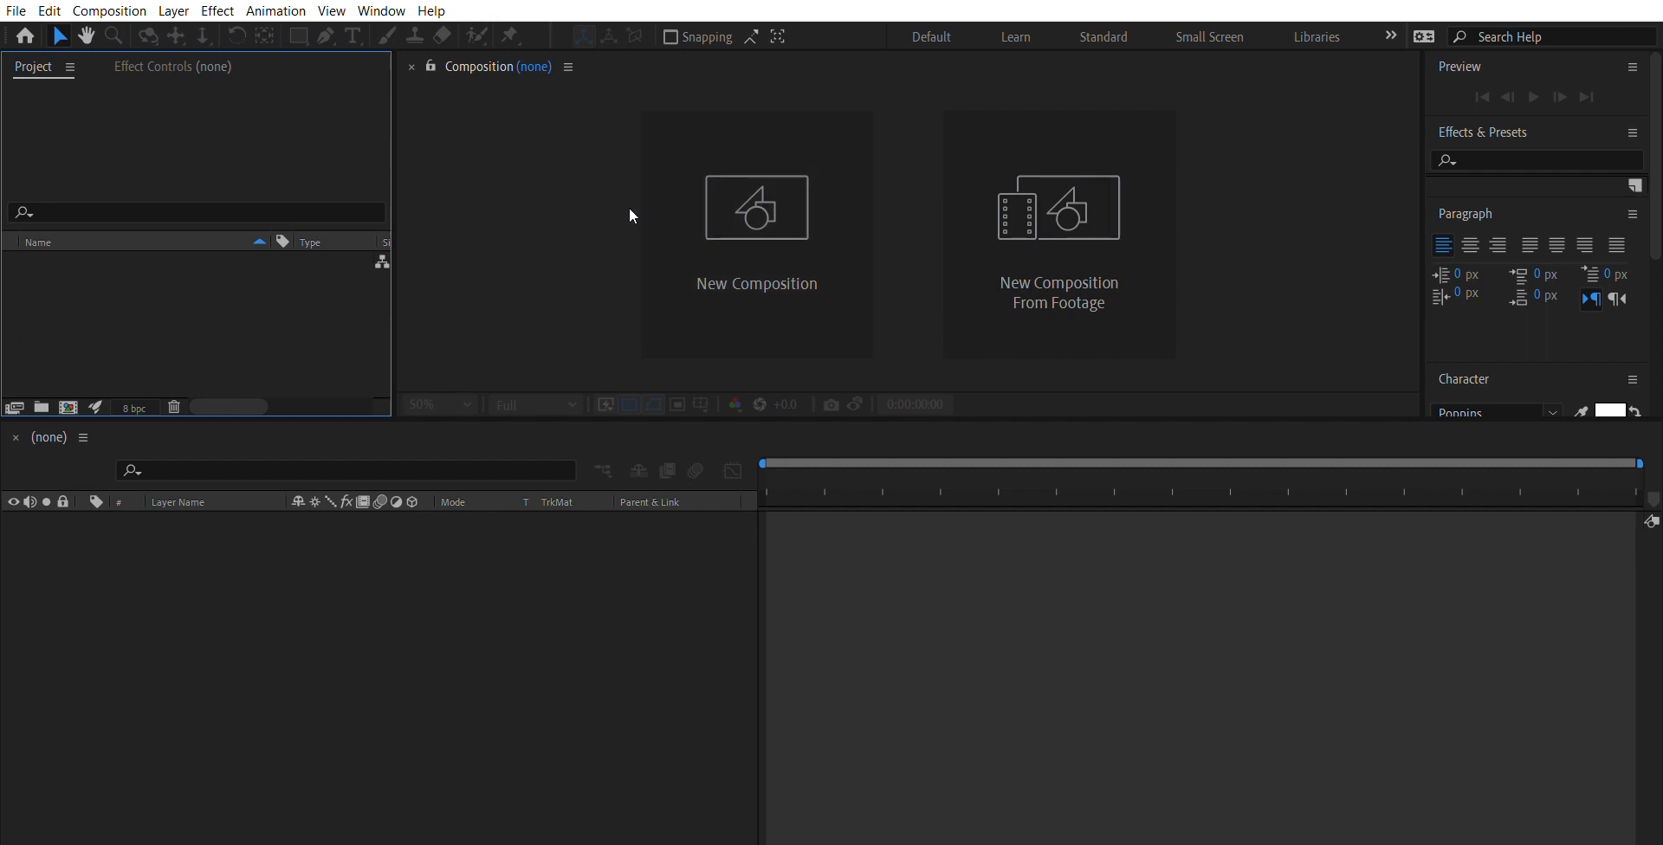
left_click(739, 246)
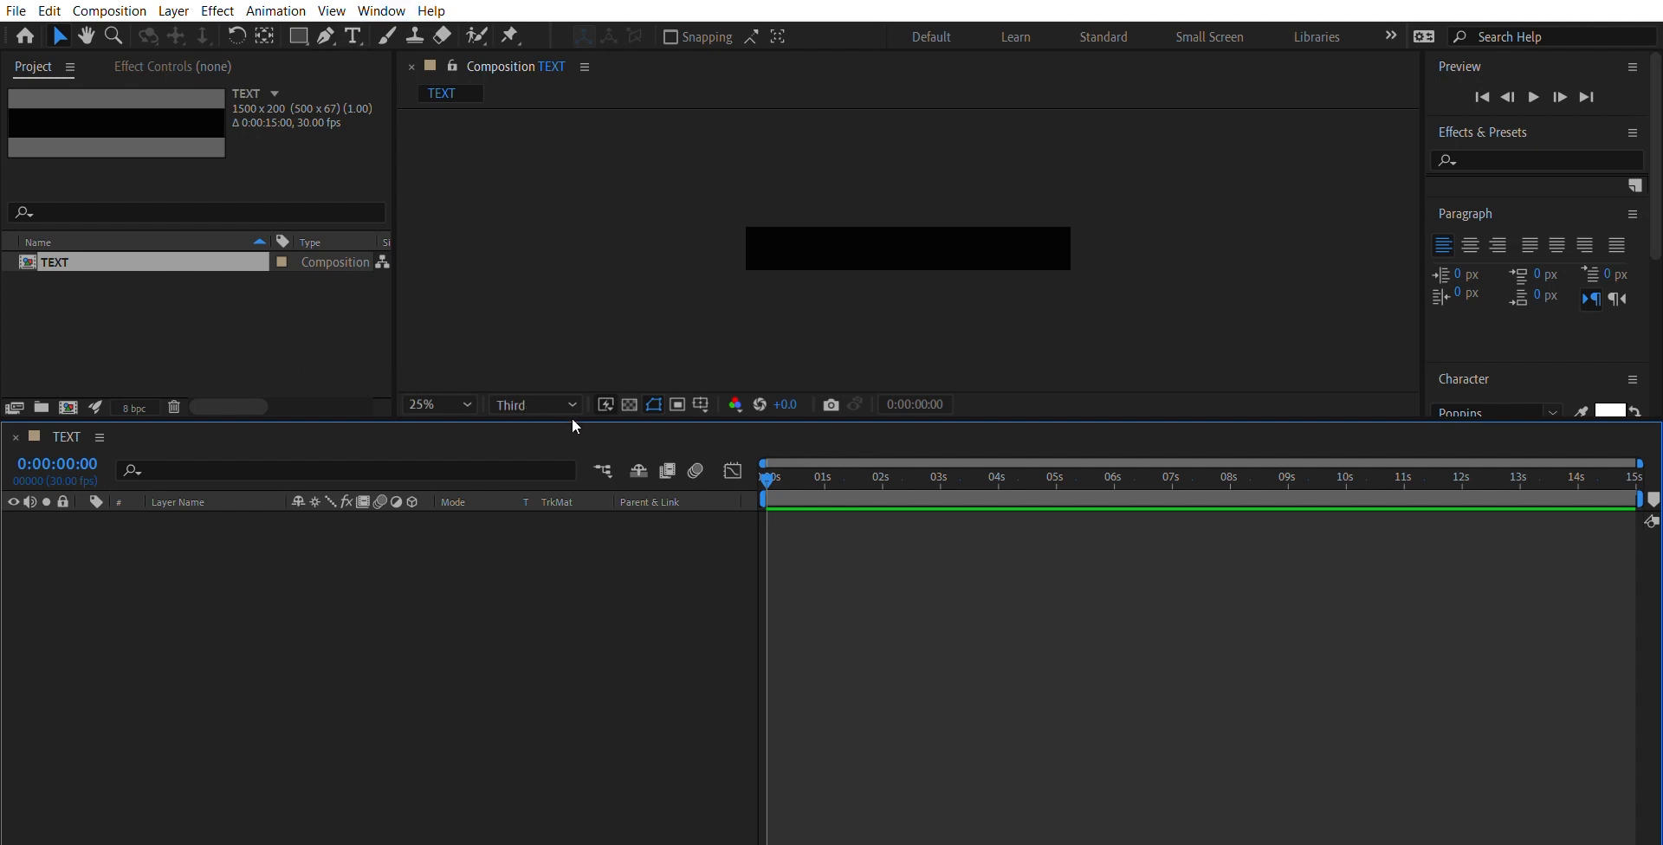
- Add a text layer reading "KERAJAAN PERPADUAN" to the TEXT composition
key("ctrl+alt+shift+t")
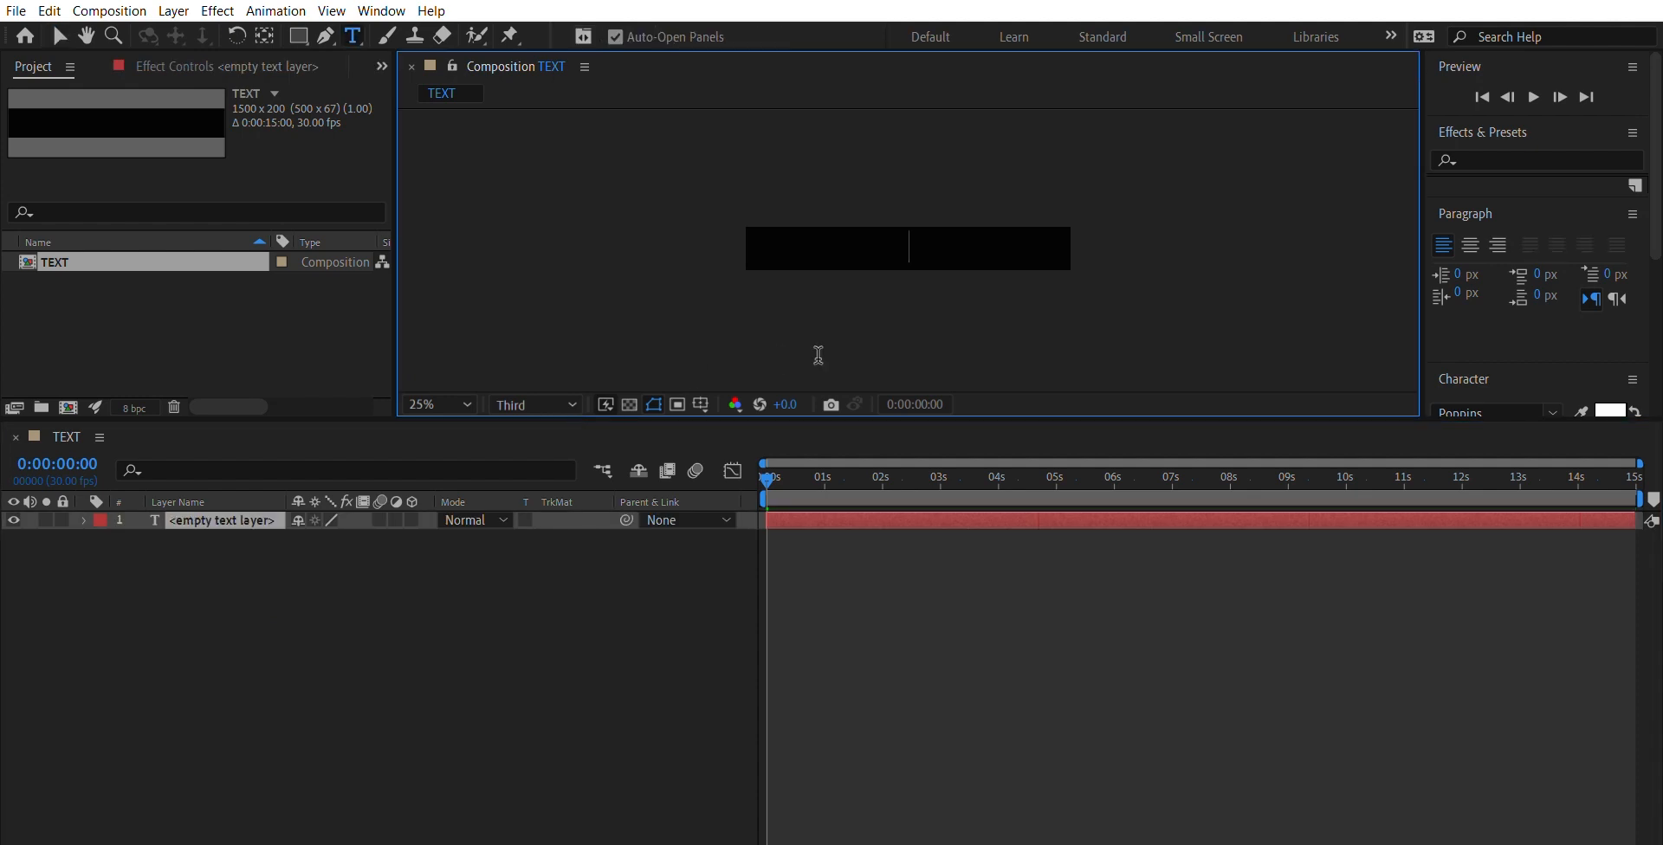
type("KERAJAAN")
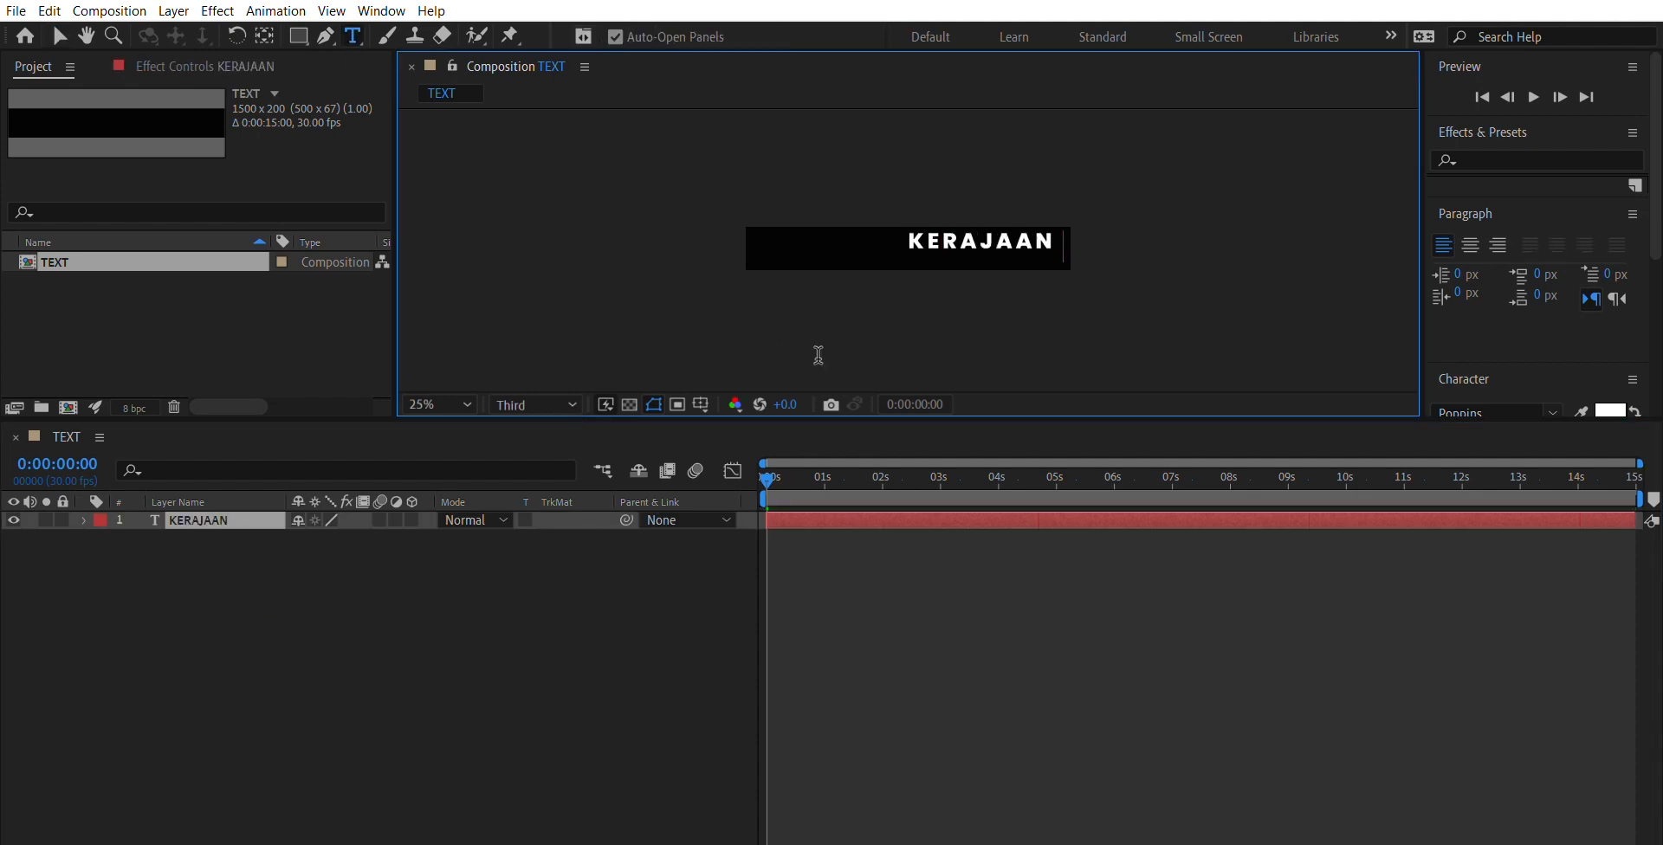
type(" PERPADUAN")
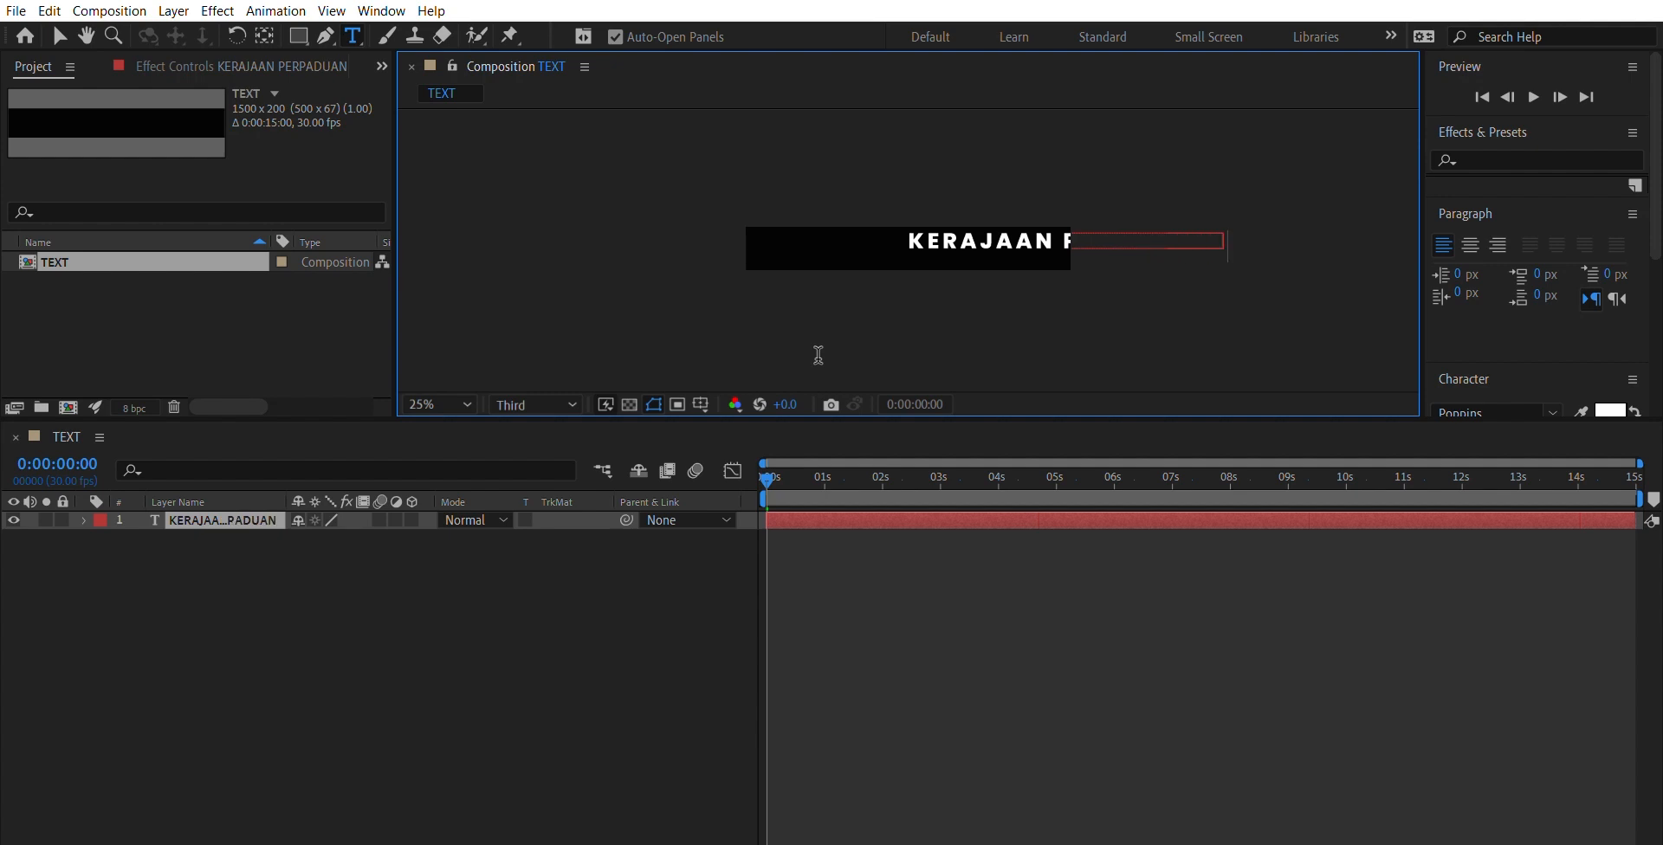
left_click(59, 36)
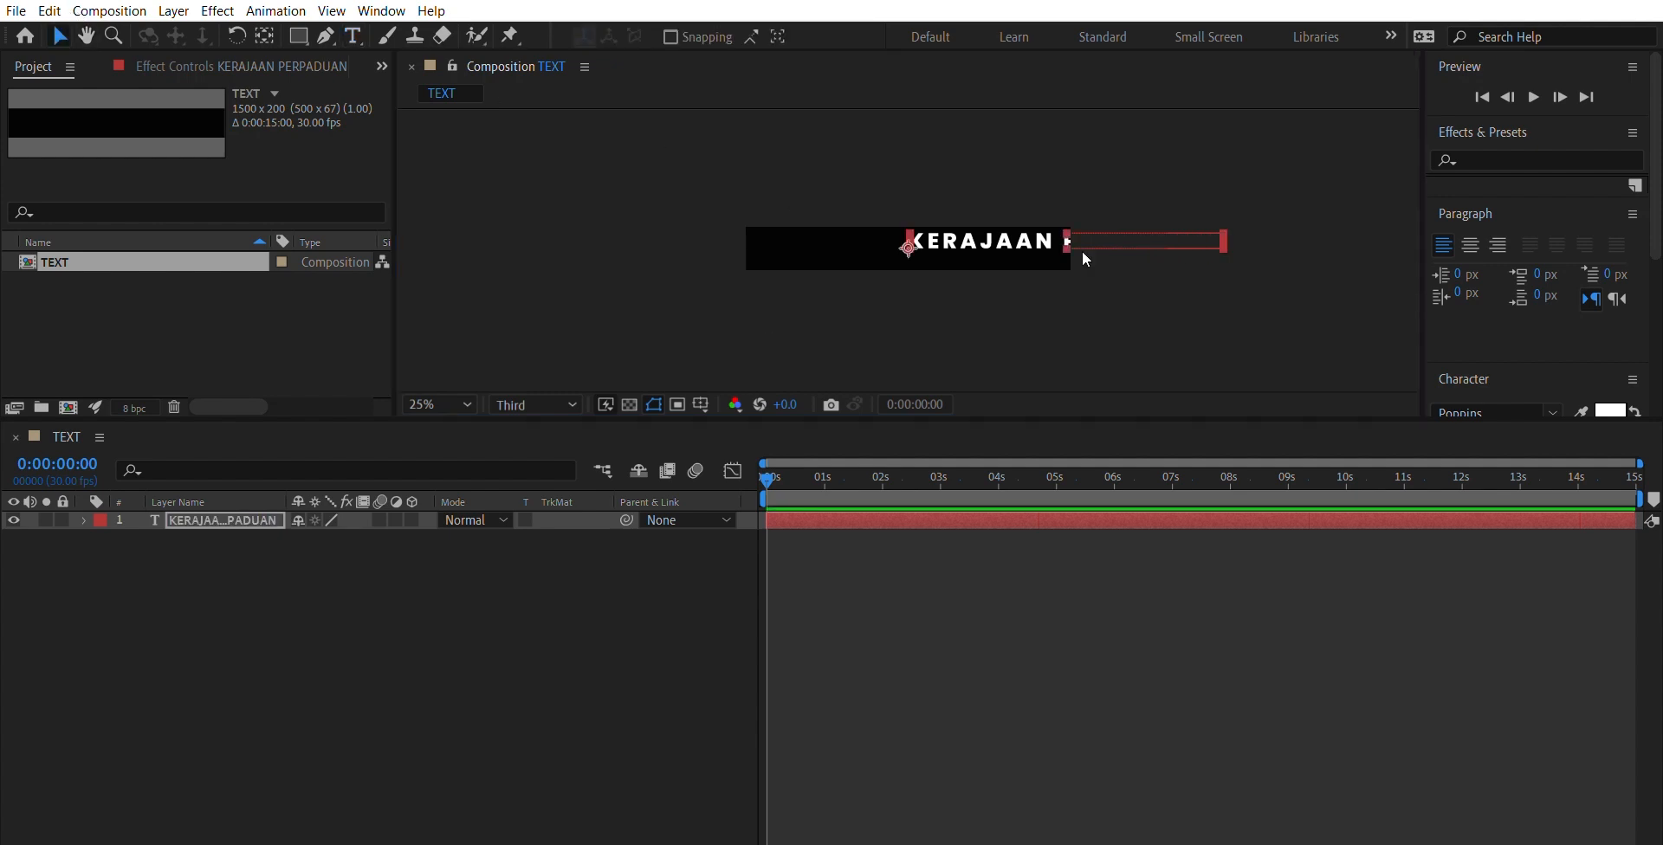
- Position the KERAJAAN PERPADUAN text centrally so the whole line fits inside the composition frame
left_click_drag(1030, 220, 873, 226)
key("Caps_Lock")
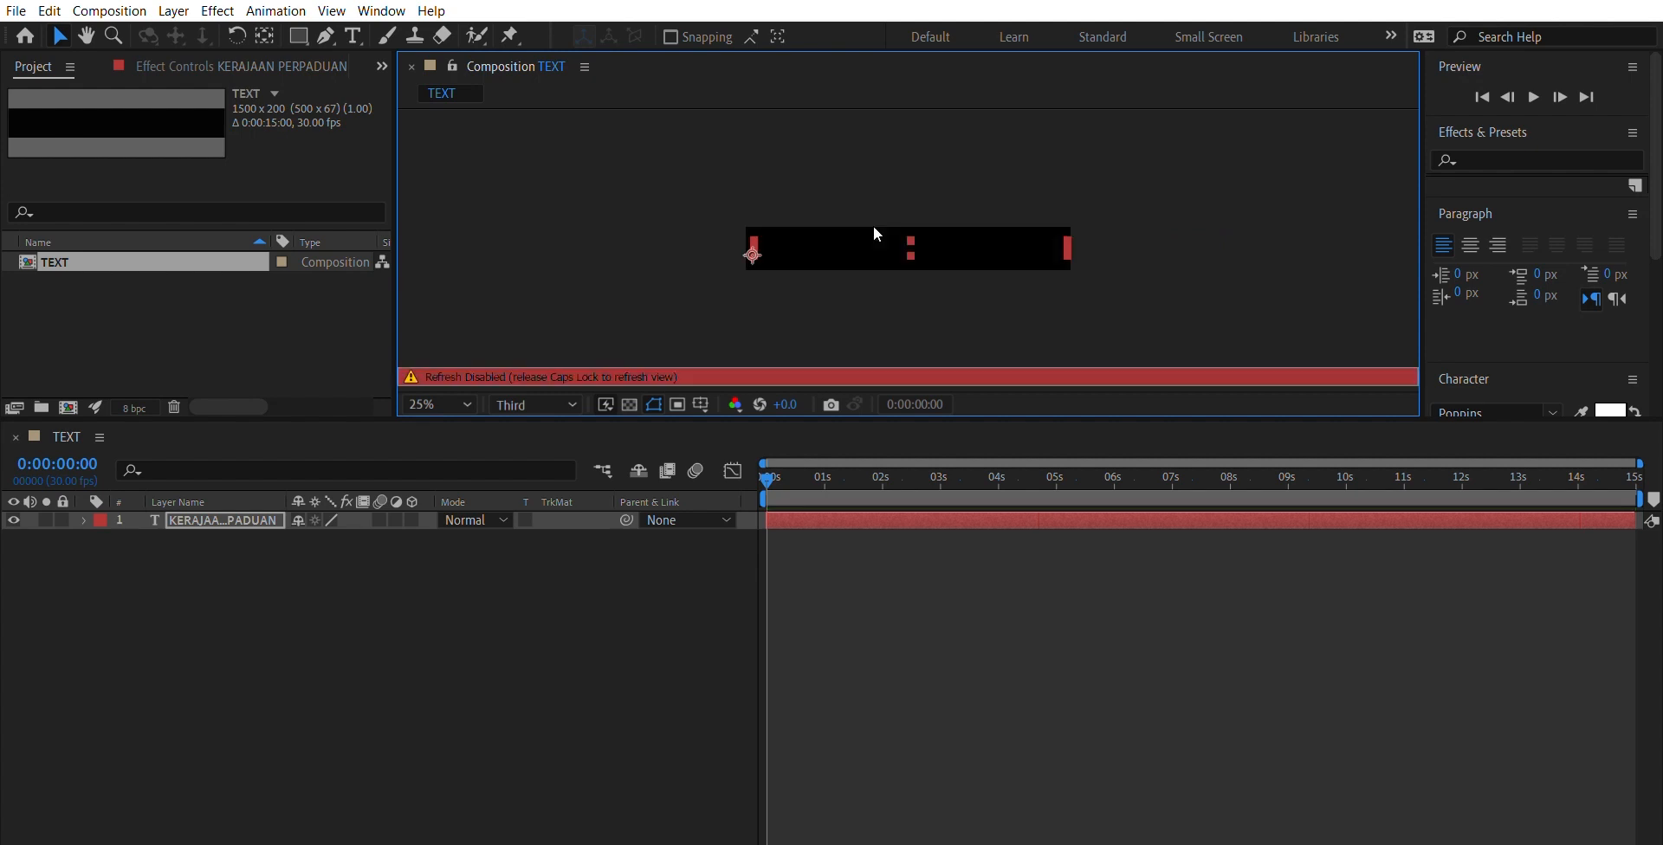
key("Caps_Lock")
left_click(989, 296)
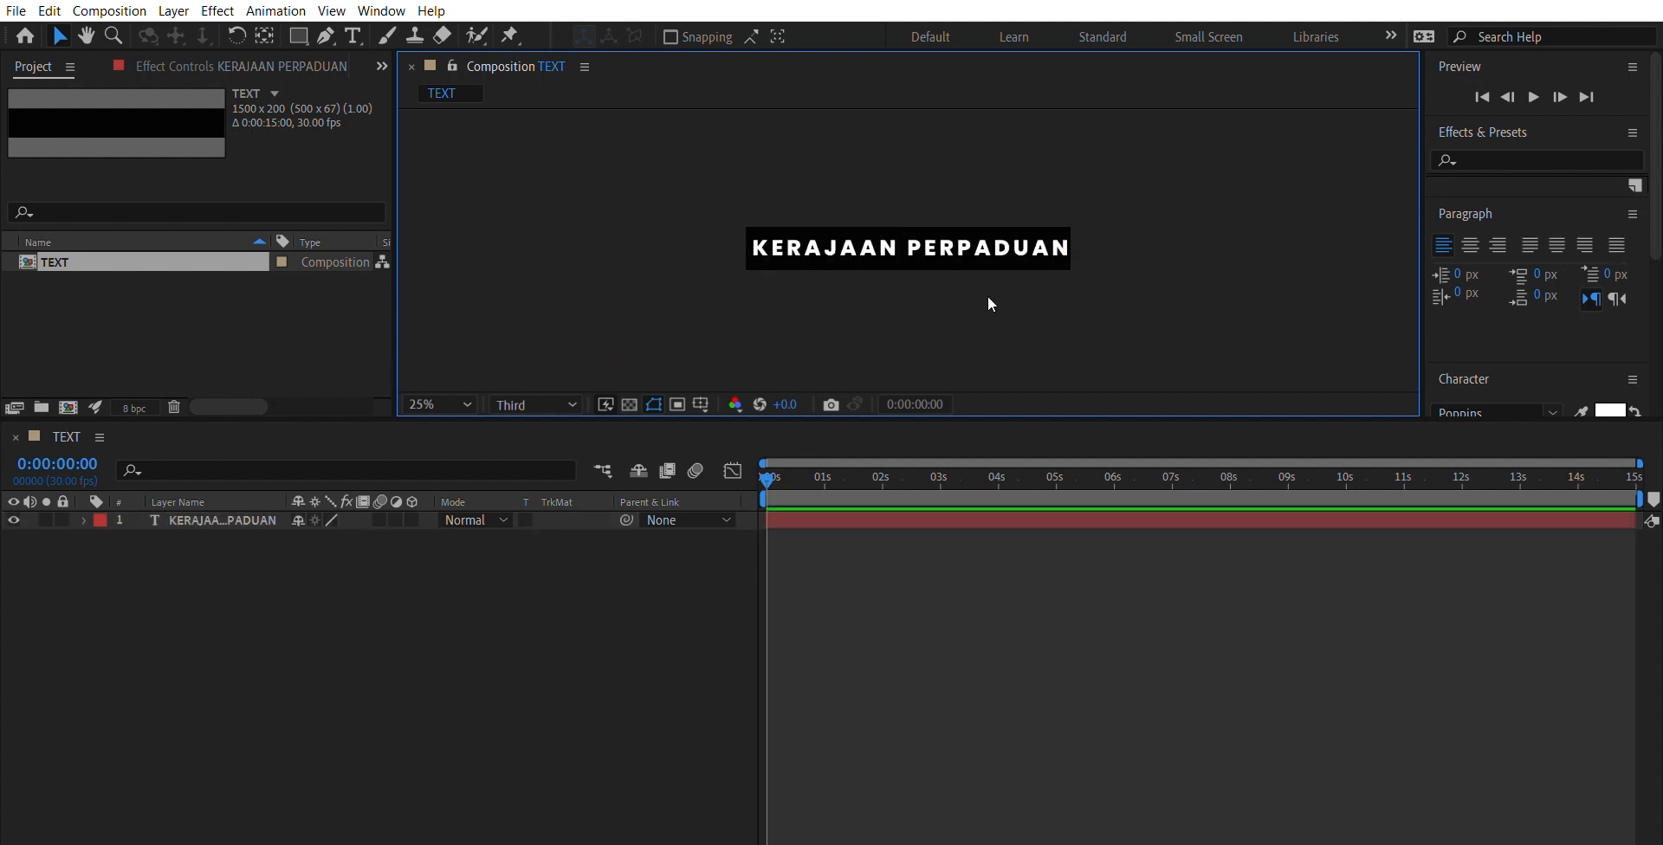
left_click(998, 245)
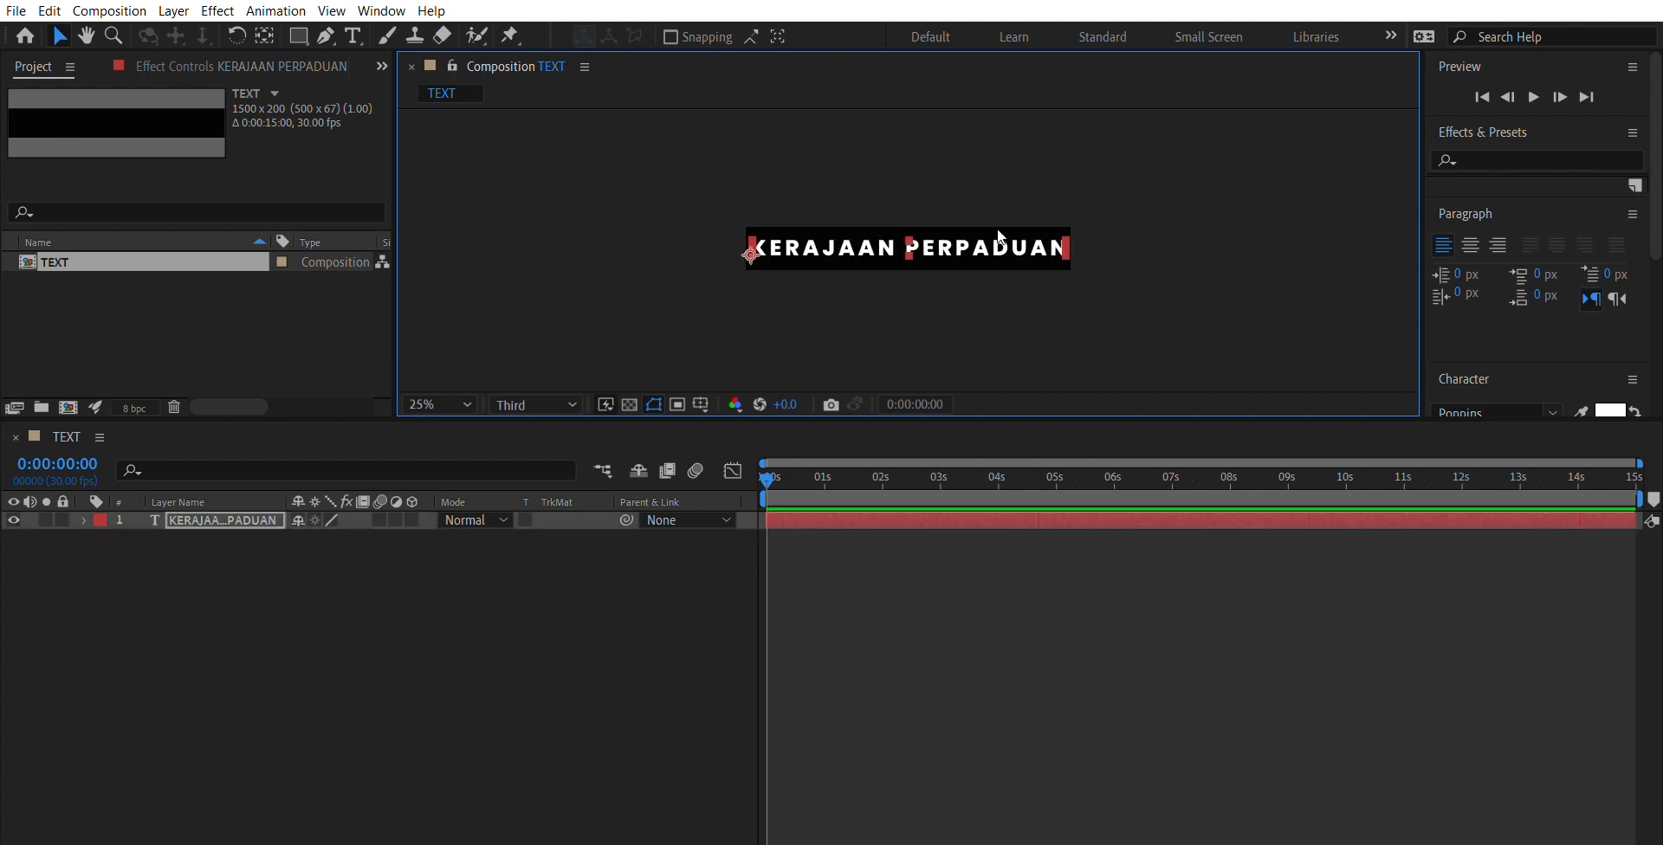
left_click(1009, 277)
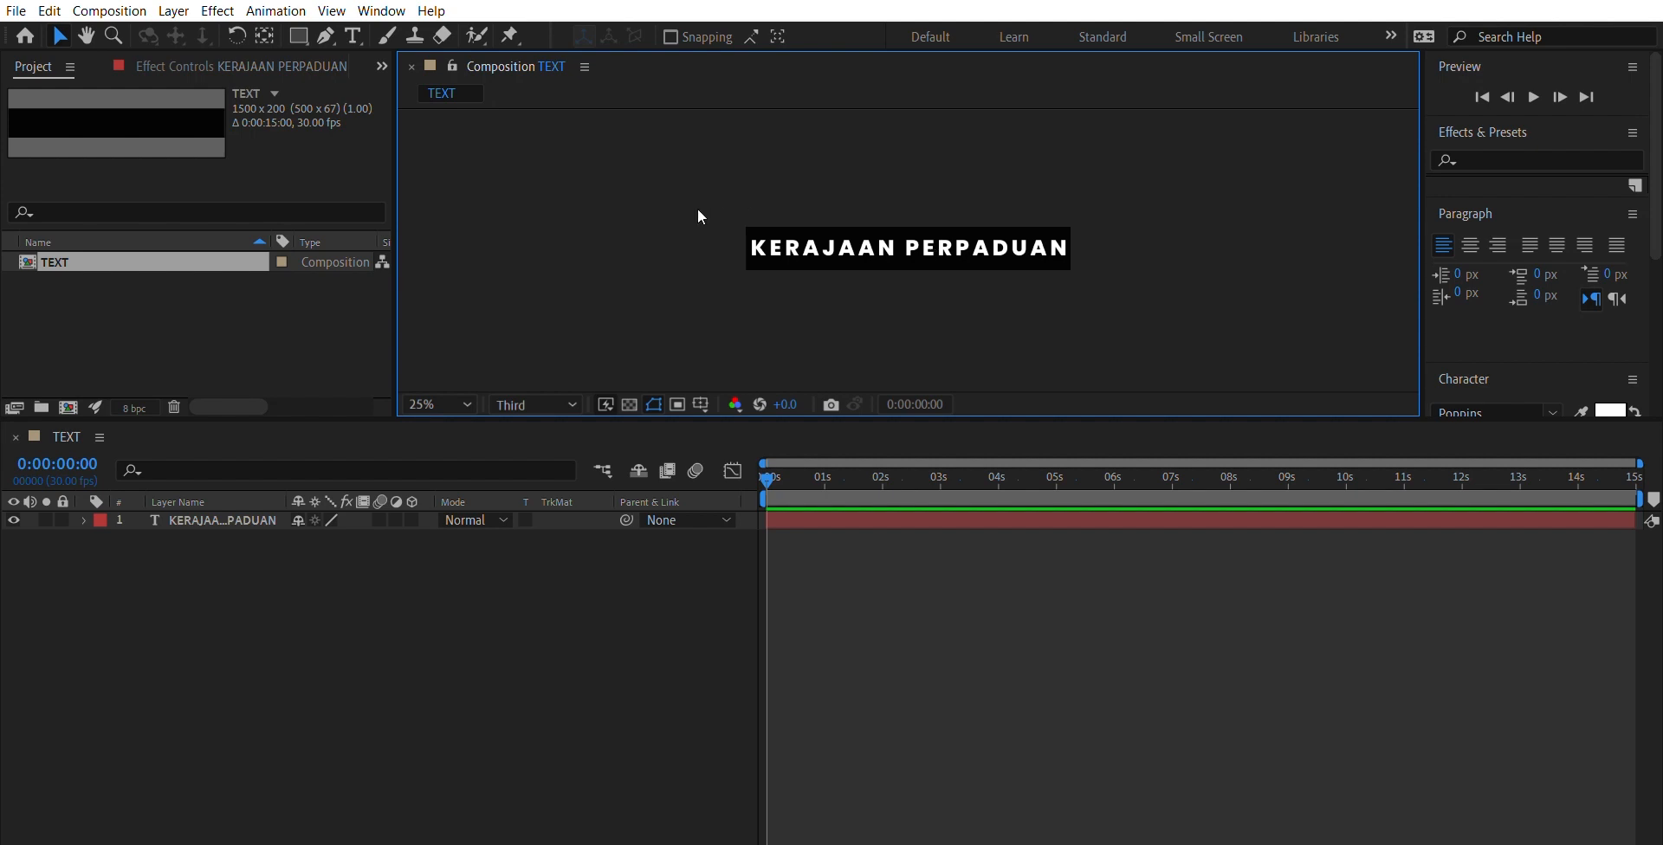
left_click(844, 227)
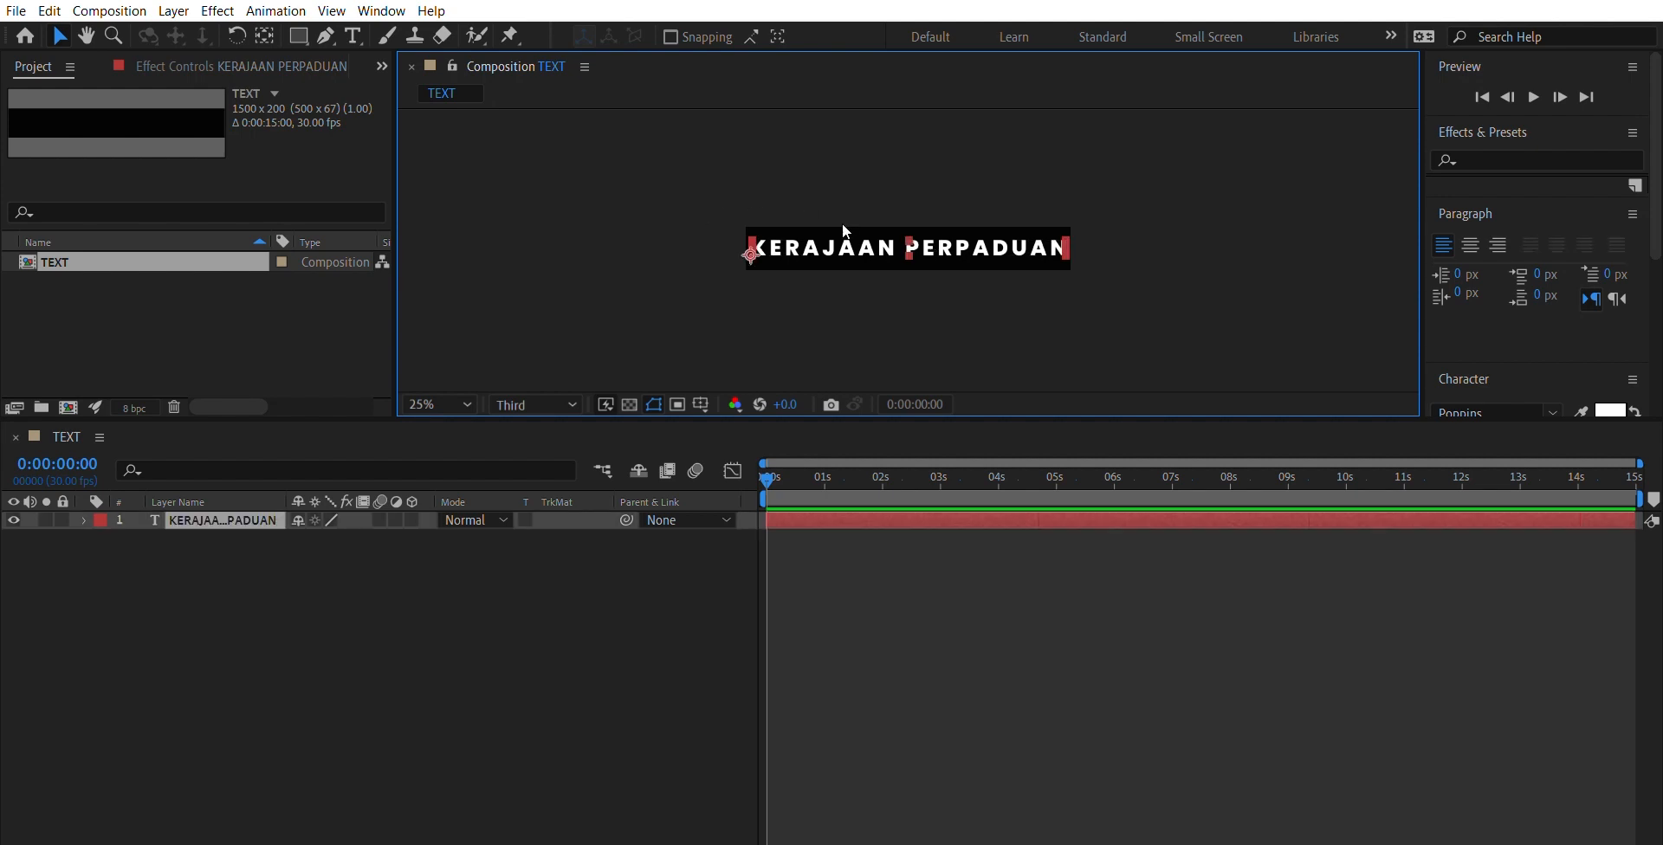
left_click(650, 221)
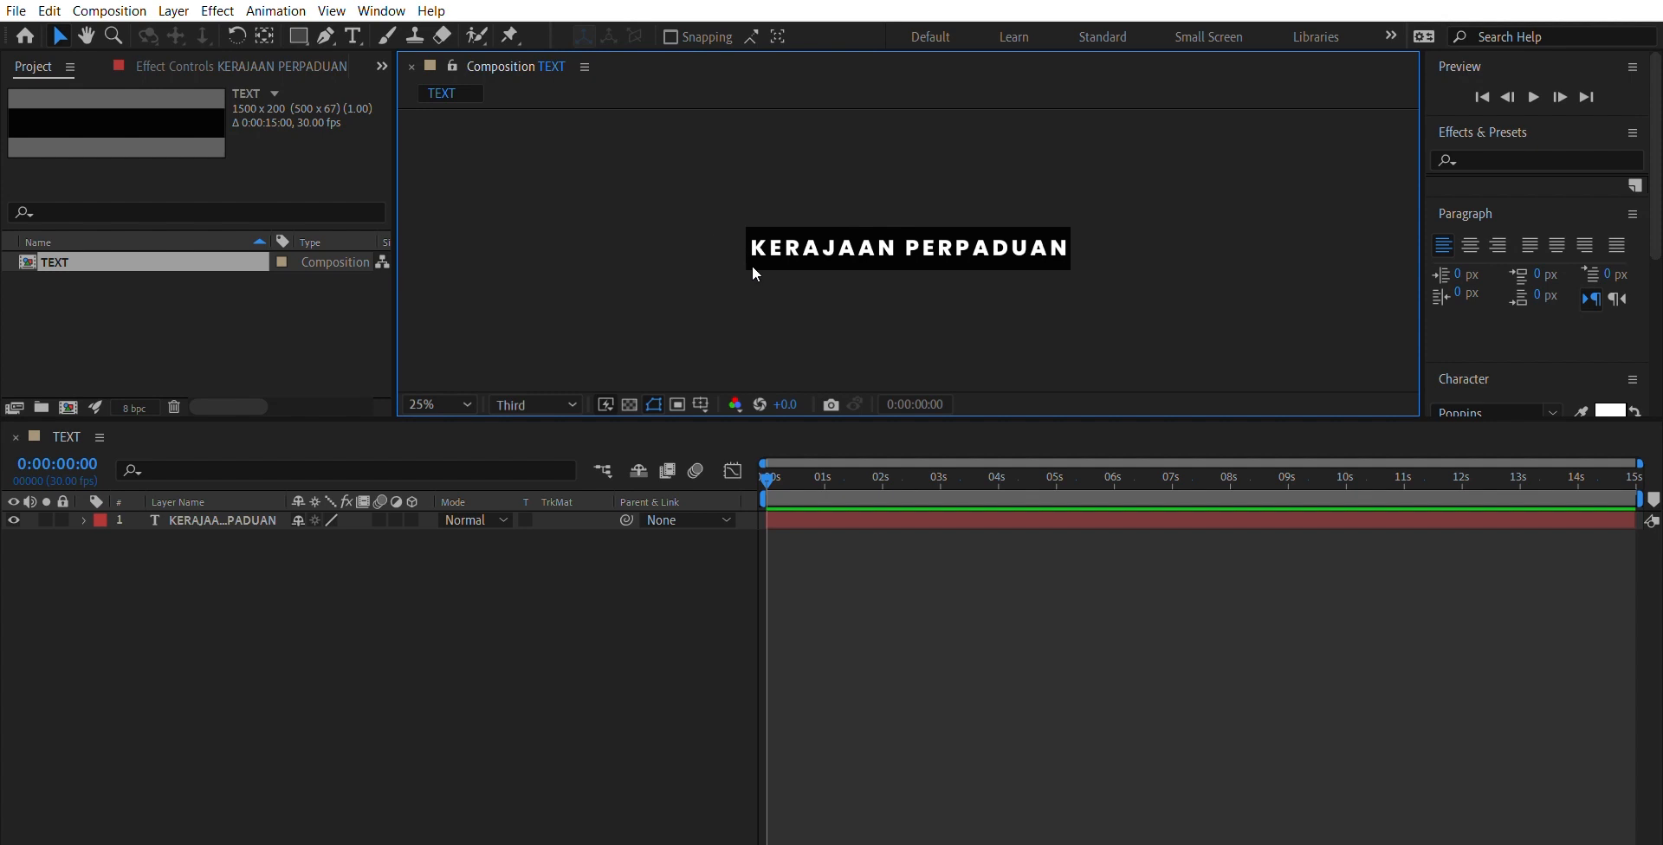
key("period")
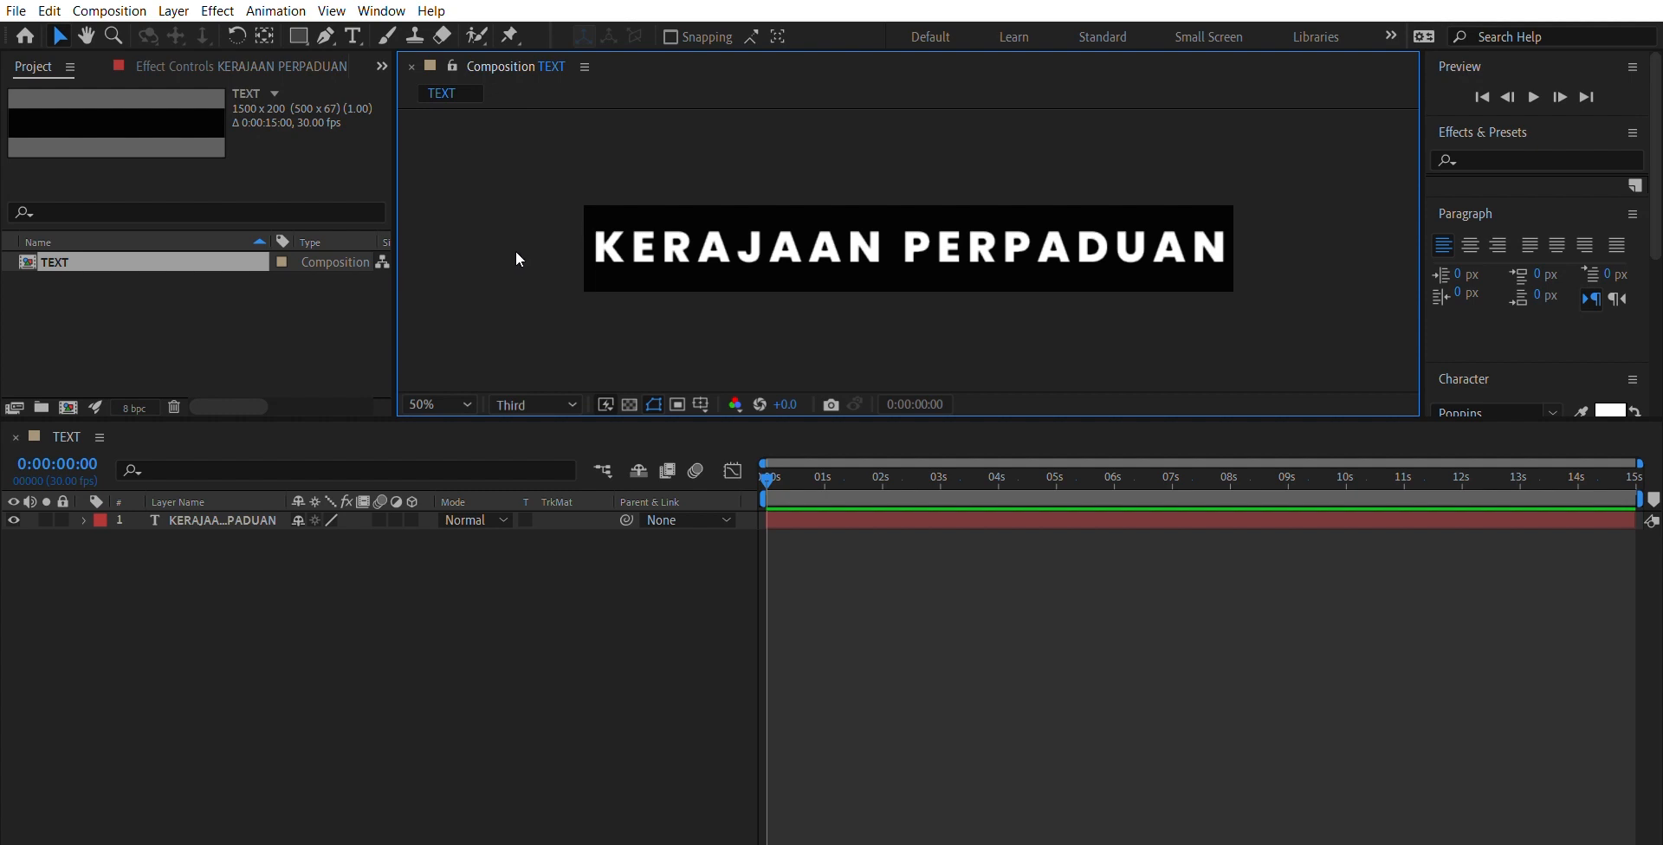
key("comma")
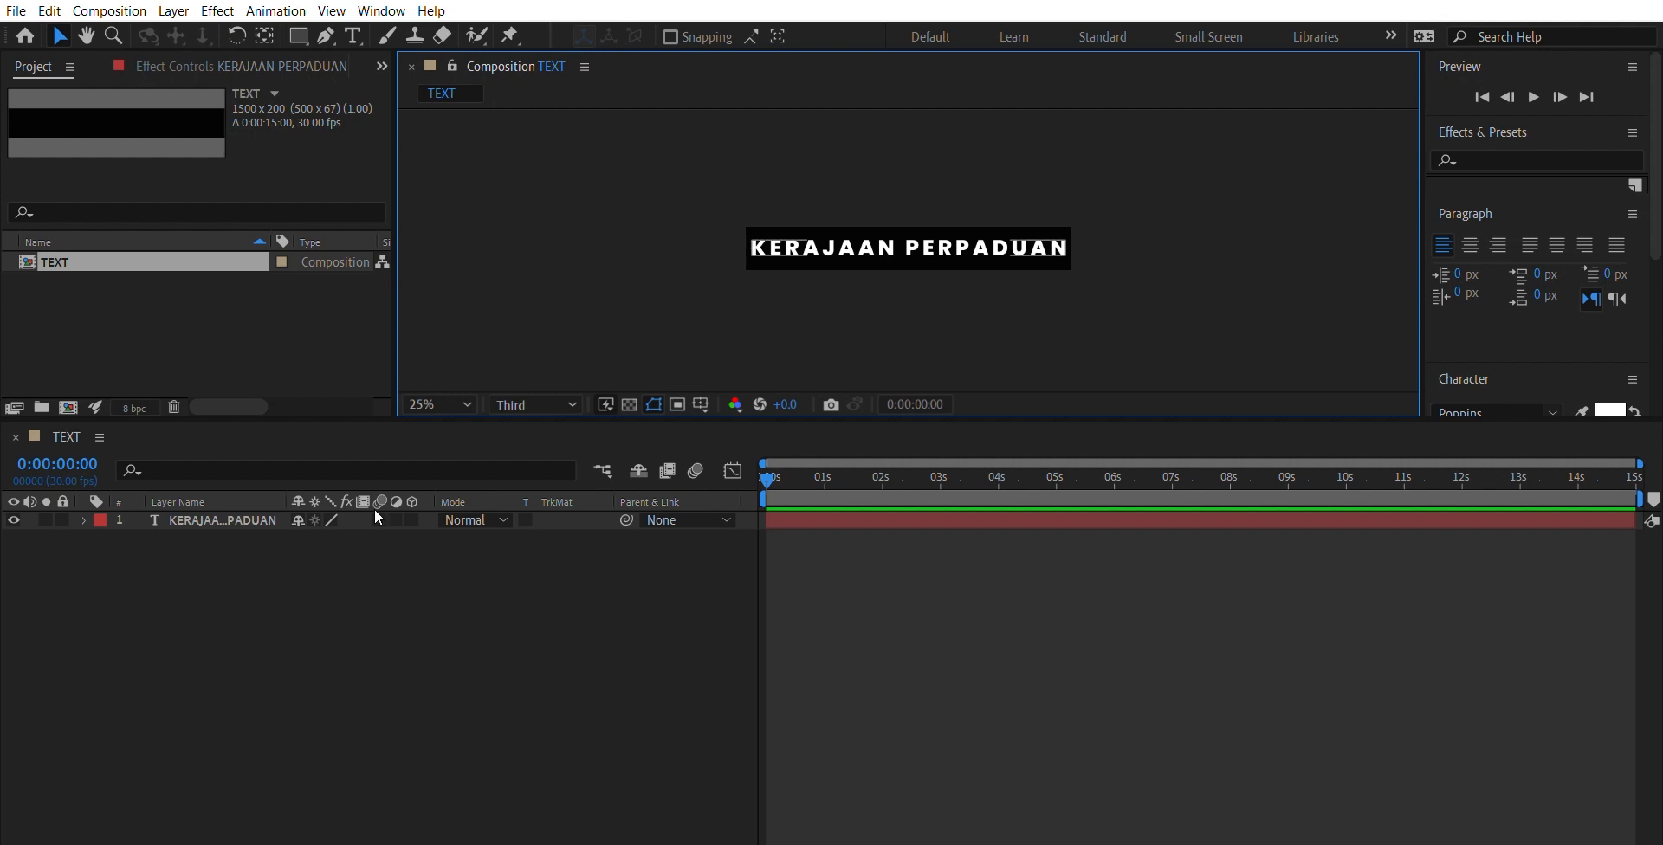
- Pre-compose the KERAJAAN PERPADUAN text layer in the TEXT composition as PLACEHOLDER
left_click(313, 545)
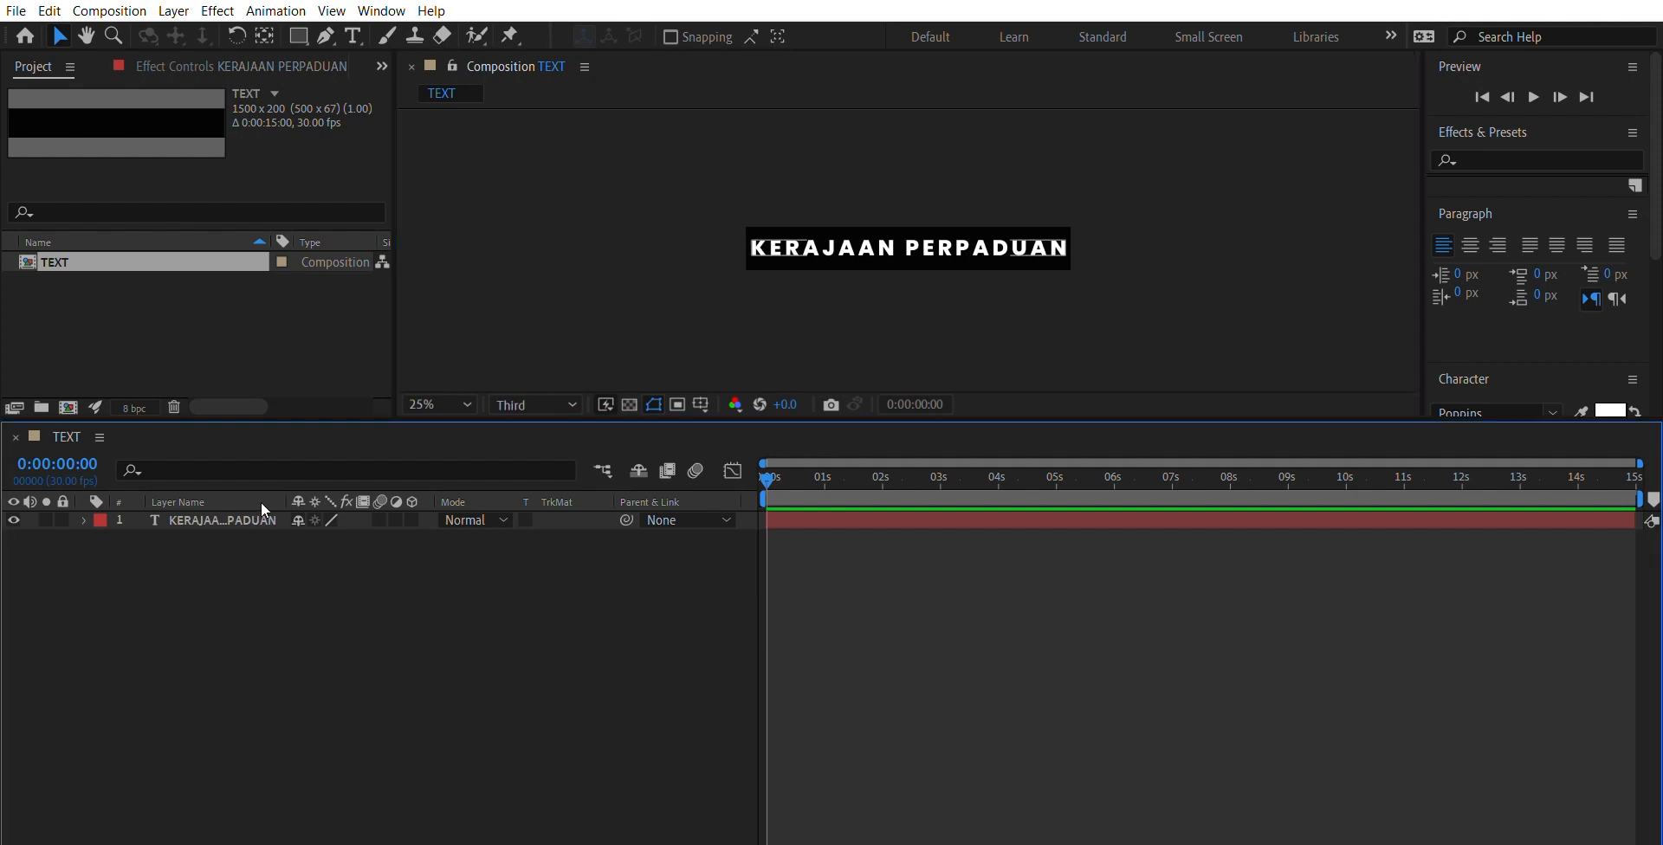
key("ctrl+a")
left_click(292, 537)
left_click(267, 518)
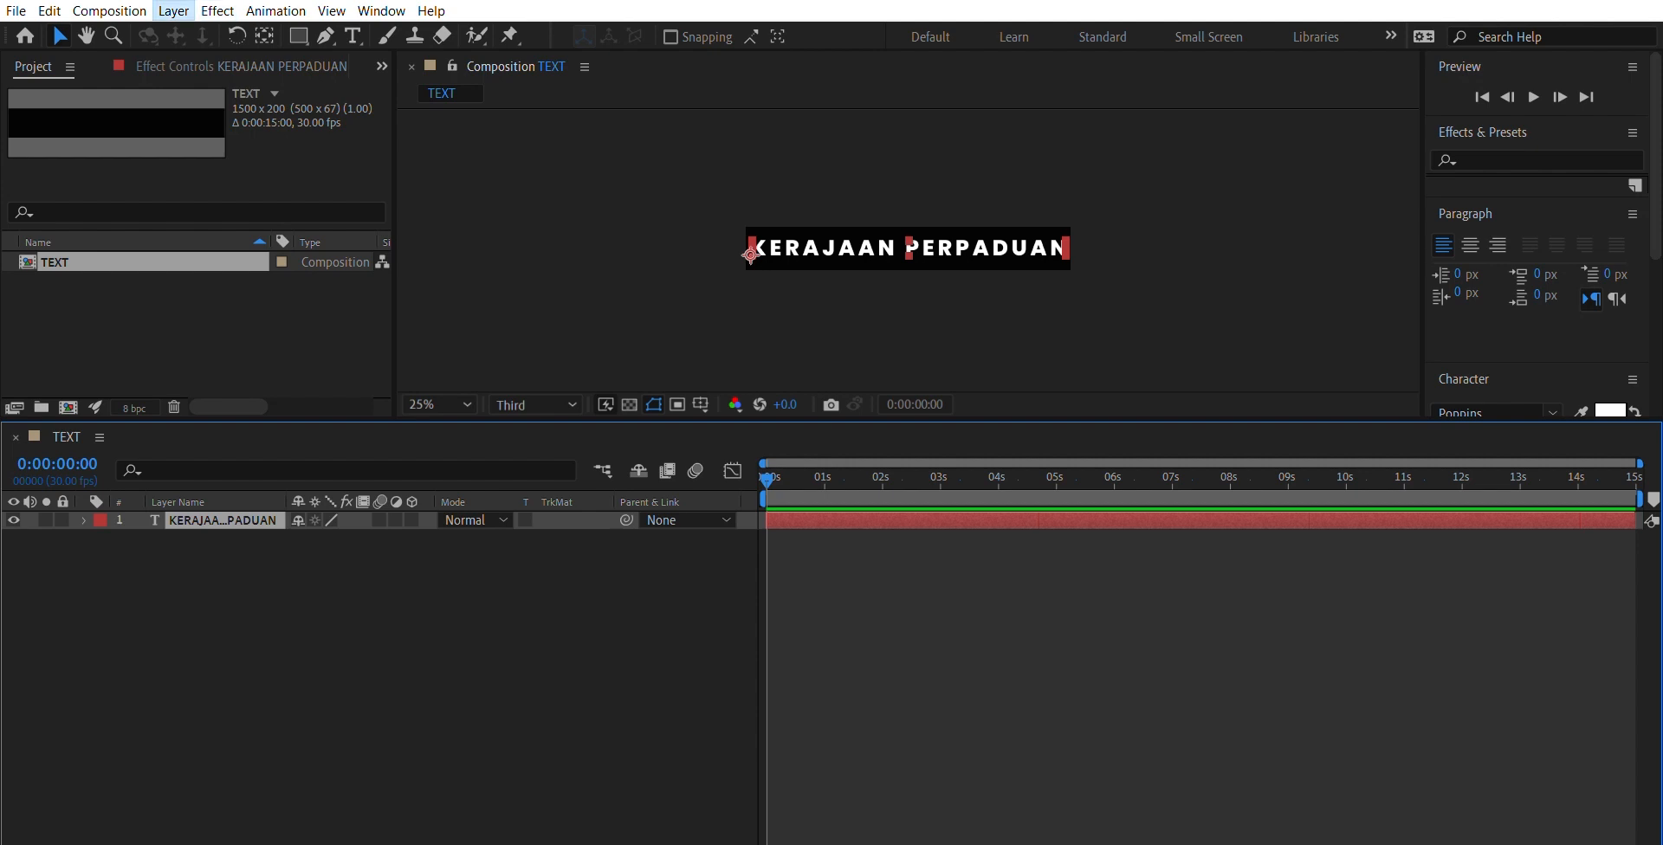
left_click(235, 609)
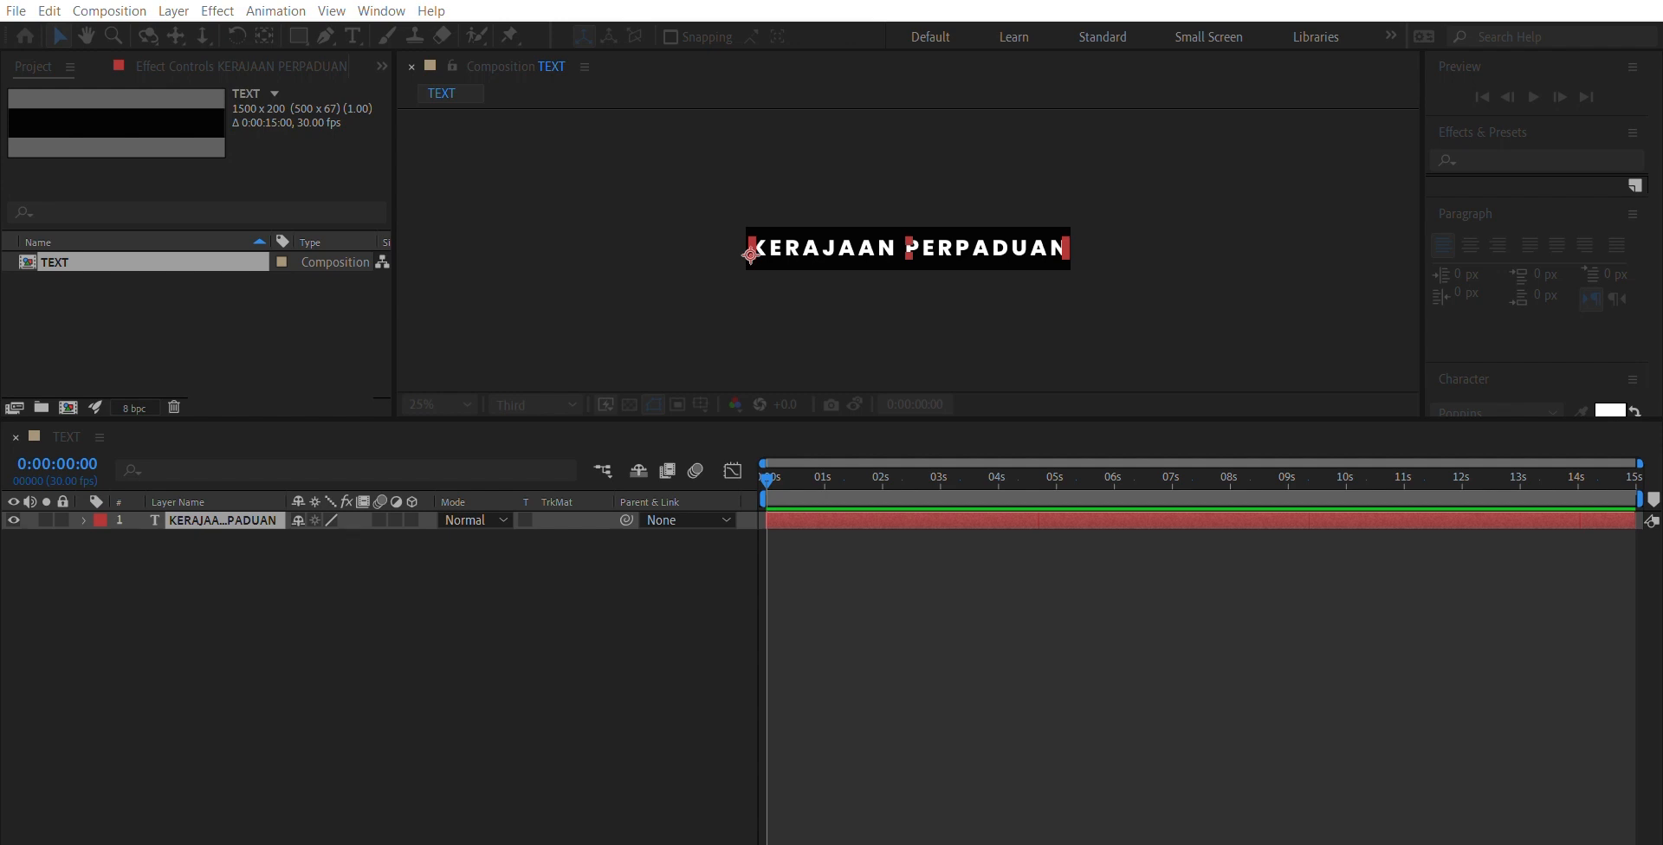
key("Return")
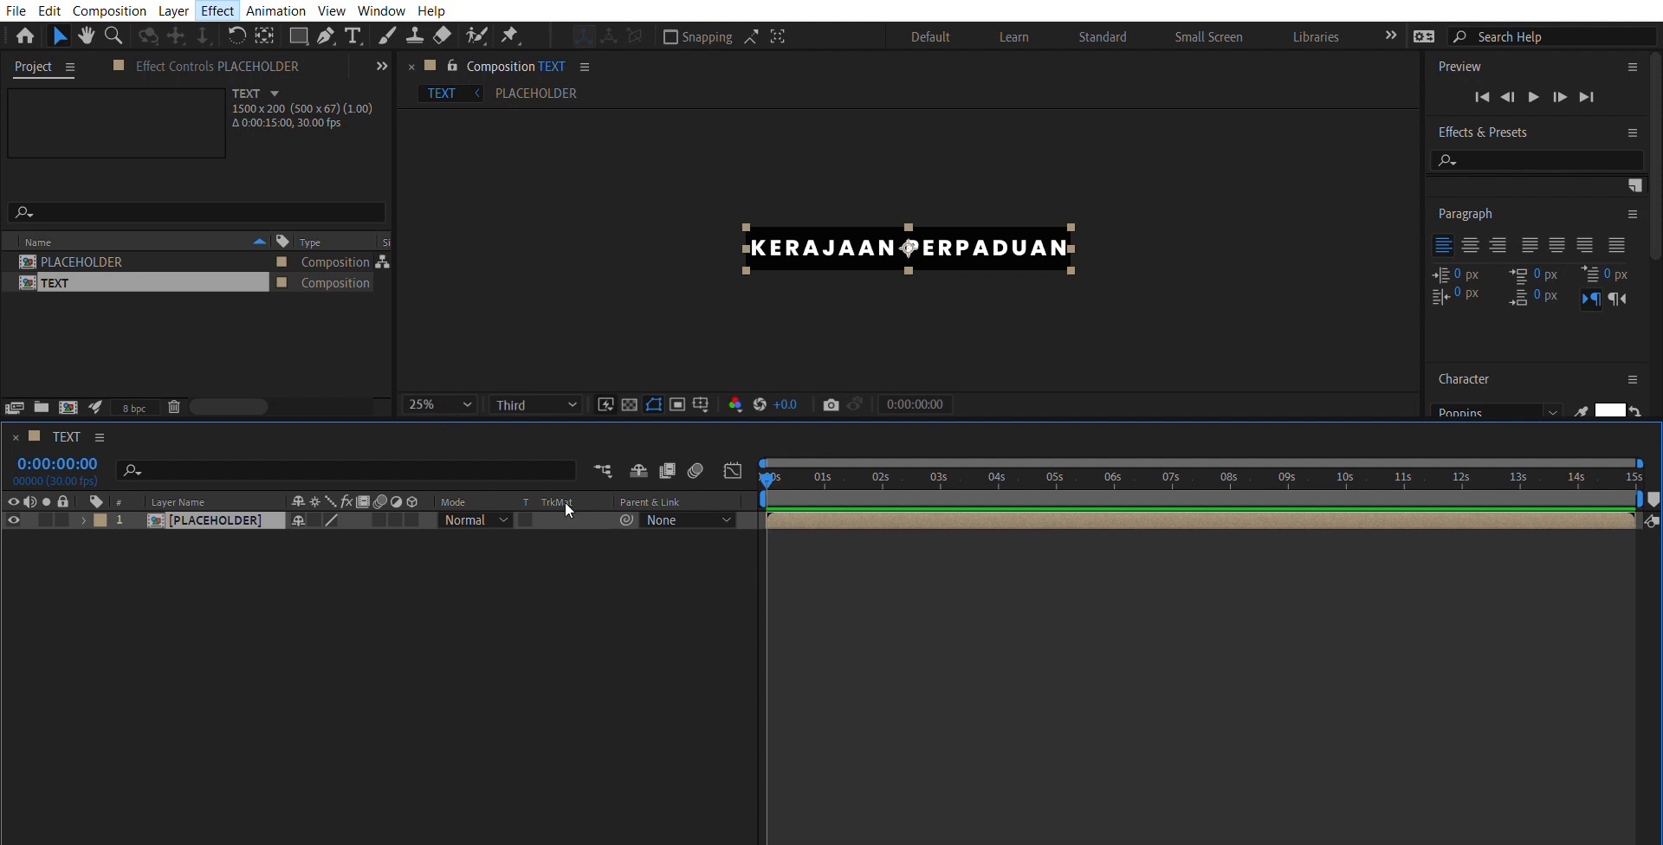
- Apply the Motion Tile effect to the PLACEHOLDER layer in the TEXT composition
key("ctrl+alt+shift+e")
key("Caps_Lock")
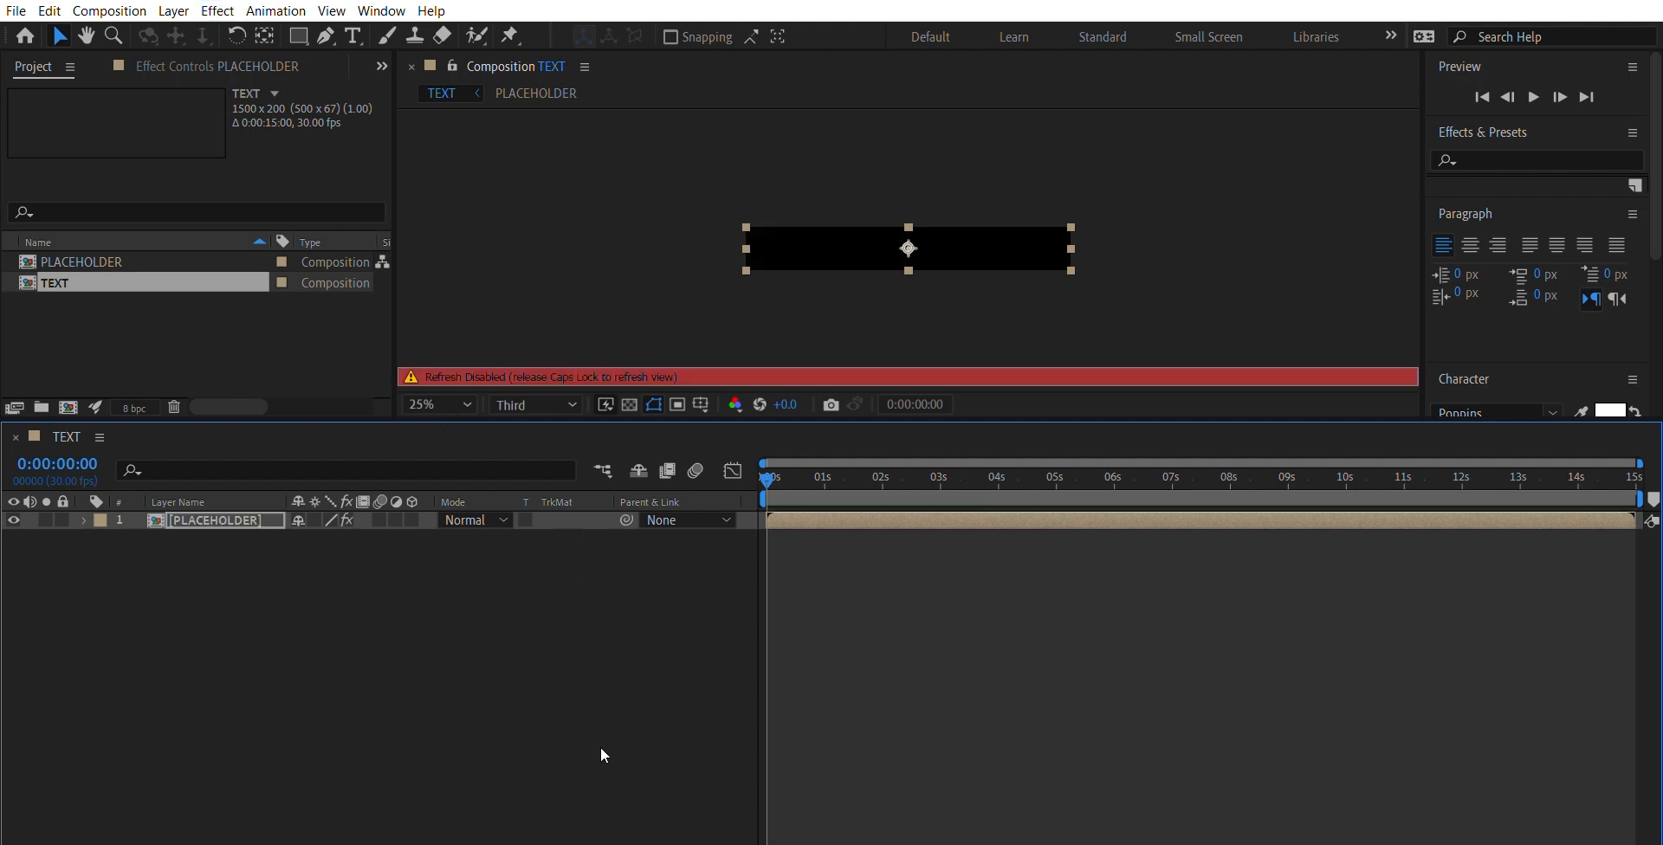
key("Caps_Lock")
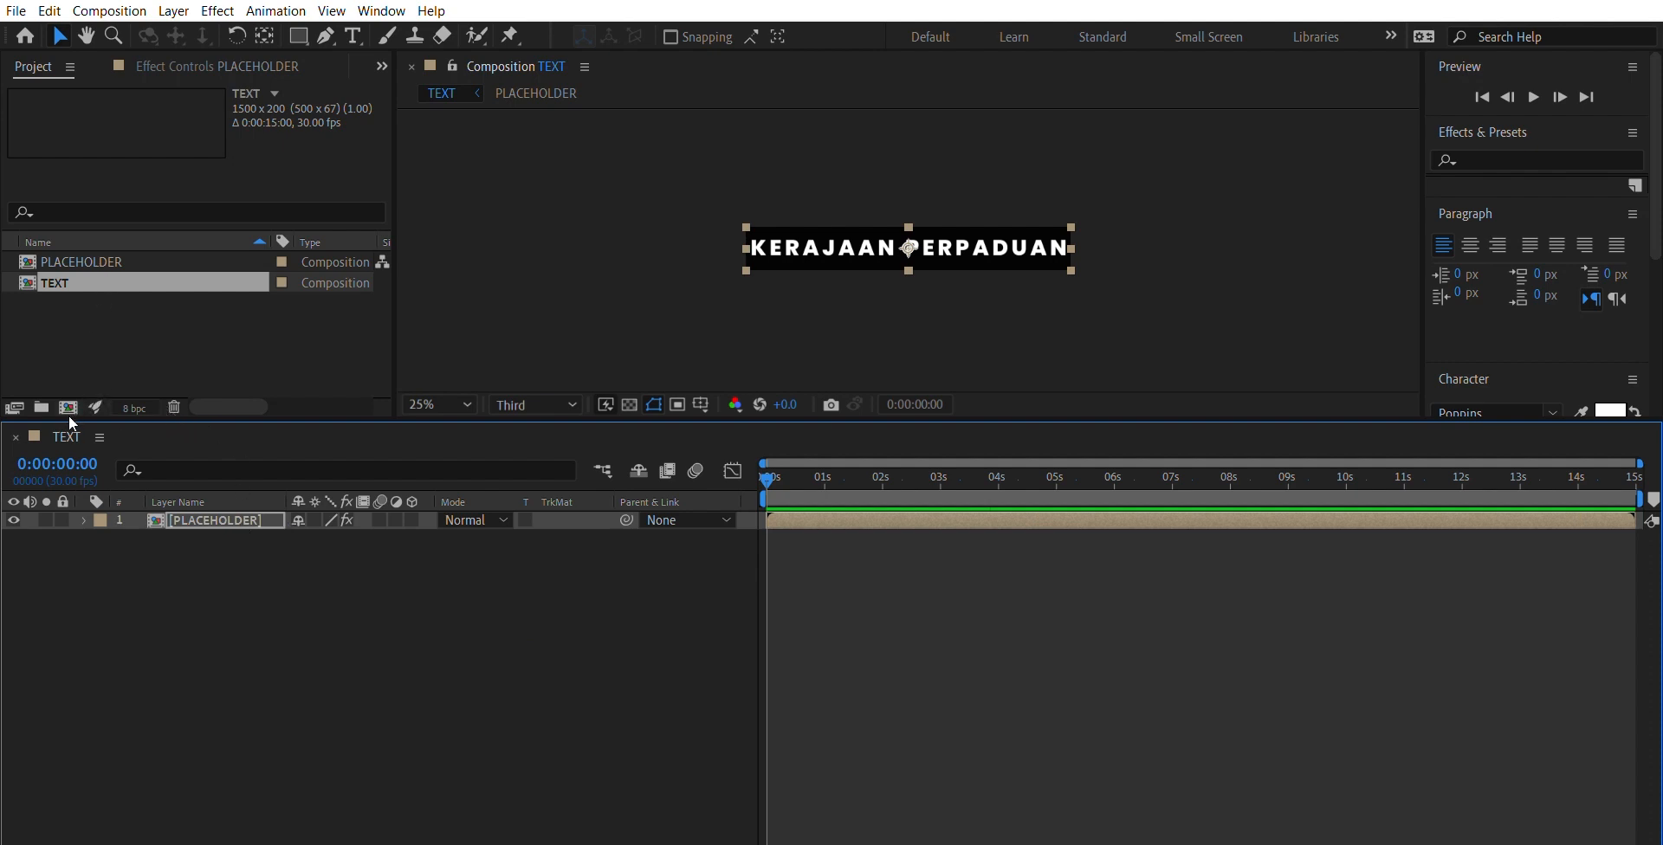
- Check the PLACEHOLDER precomp's contents and enlarge the TEXT composition to a square frame around the text line
double_click(215, 518)
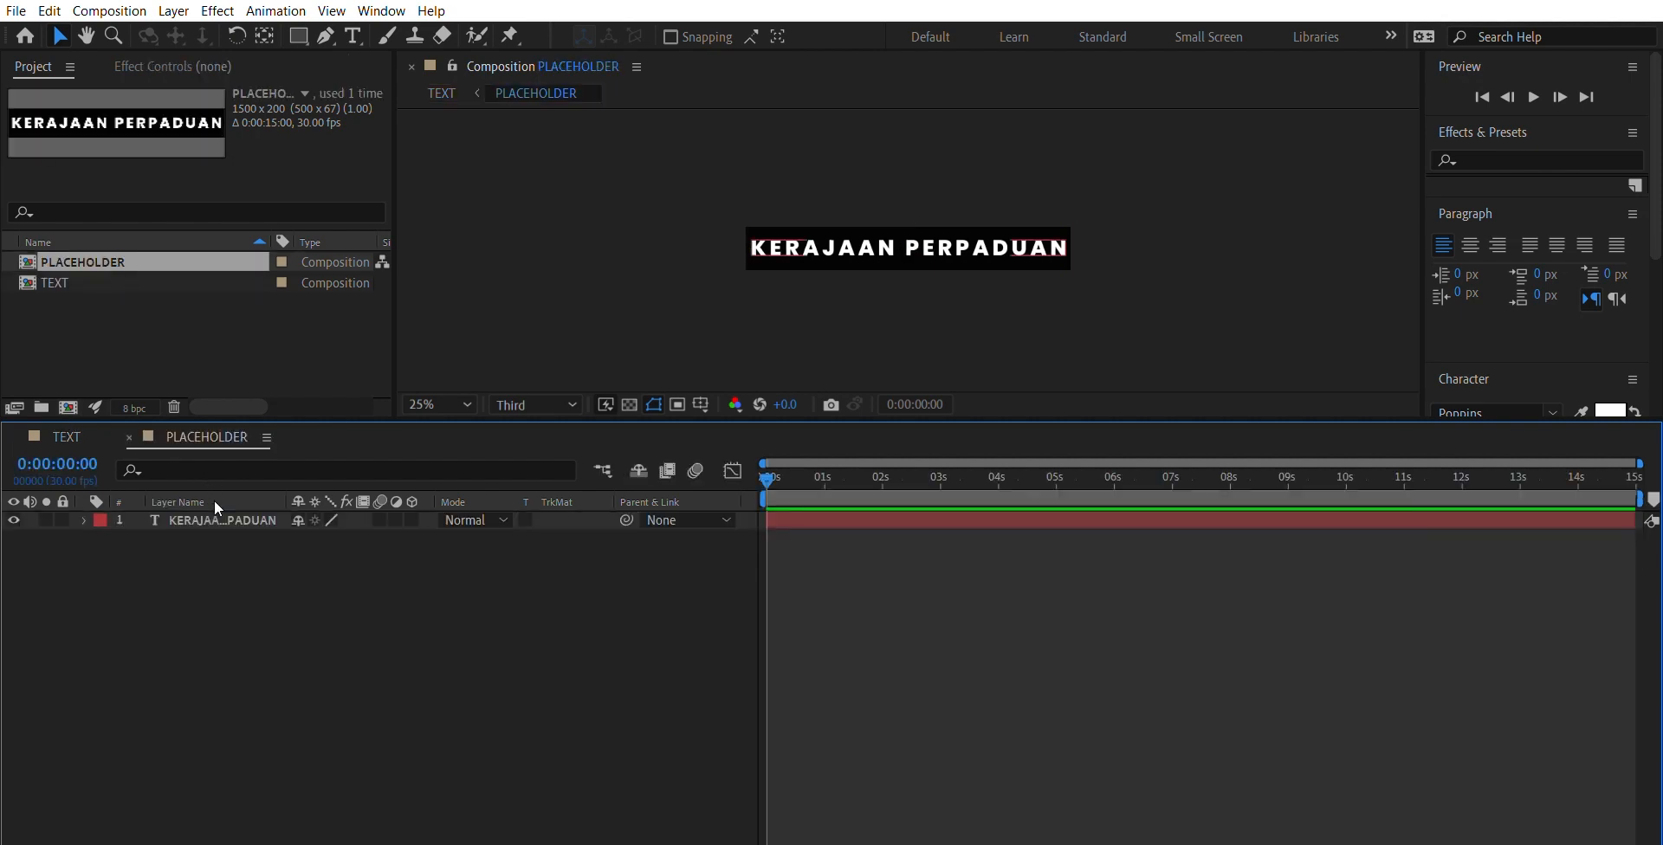
left_click(87, 433)
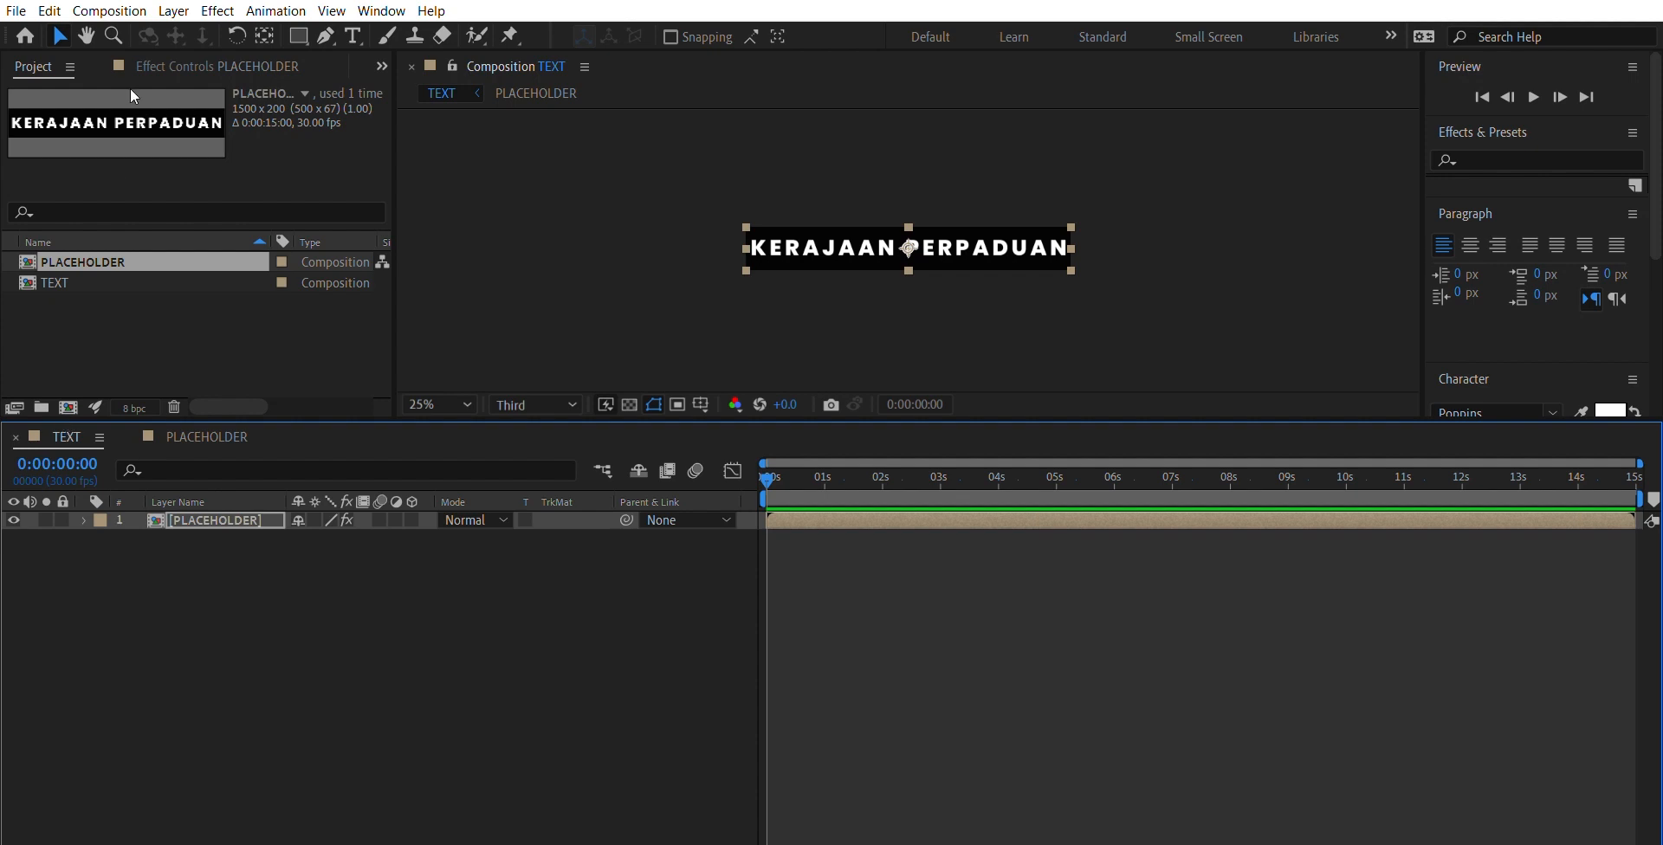
left_click(122, 15)
left_click(160, 34)
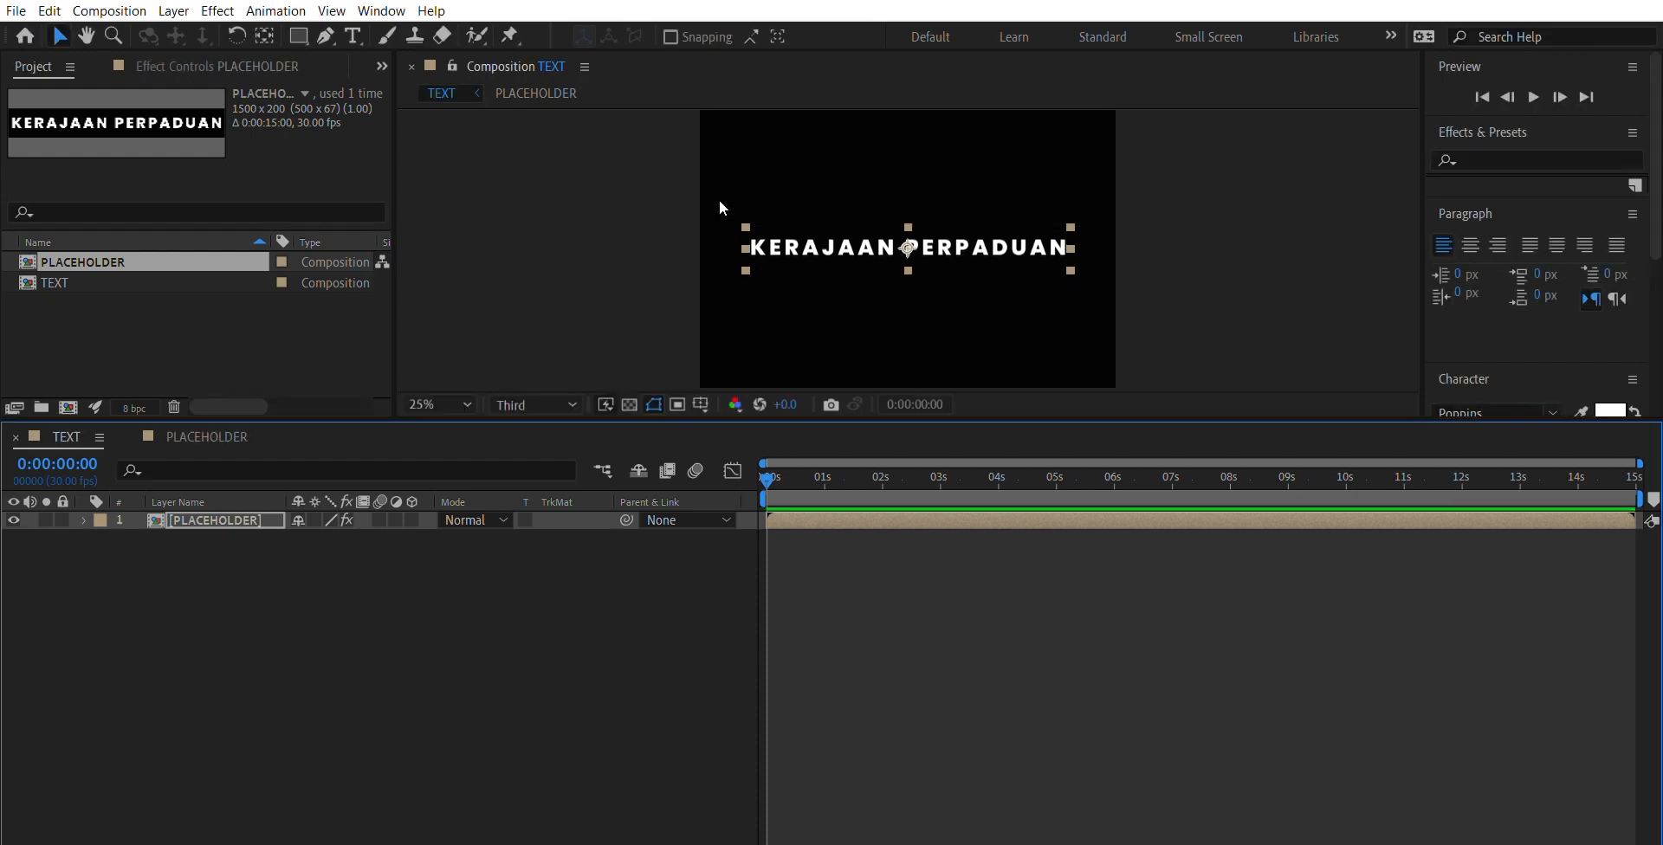
- Set both the Output Width and Output Height of the PLACEHOLDER layer's Motion Tile effect to 1800
left_click(217, 11)
left_click(554, 250)
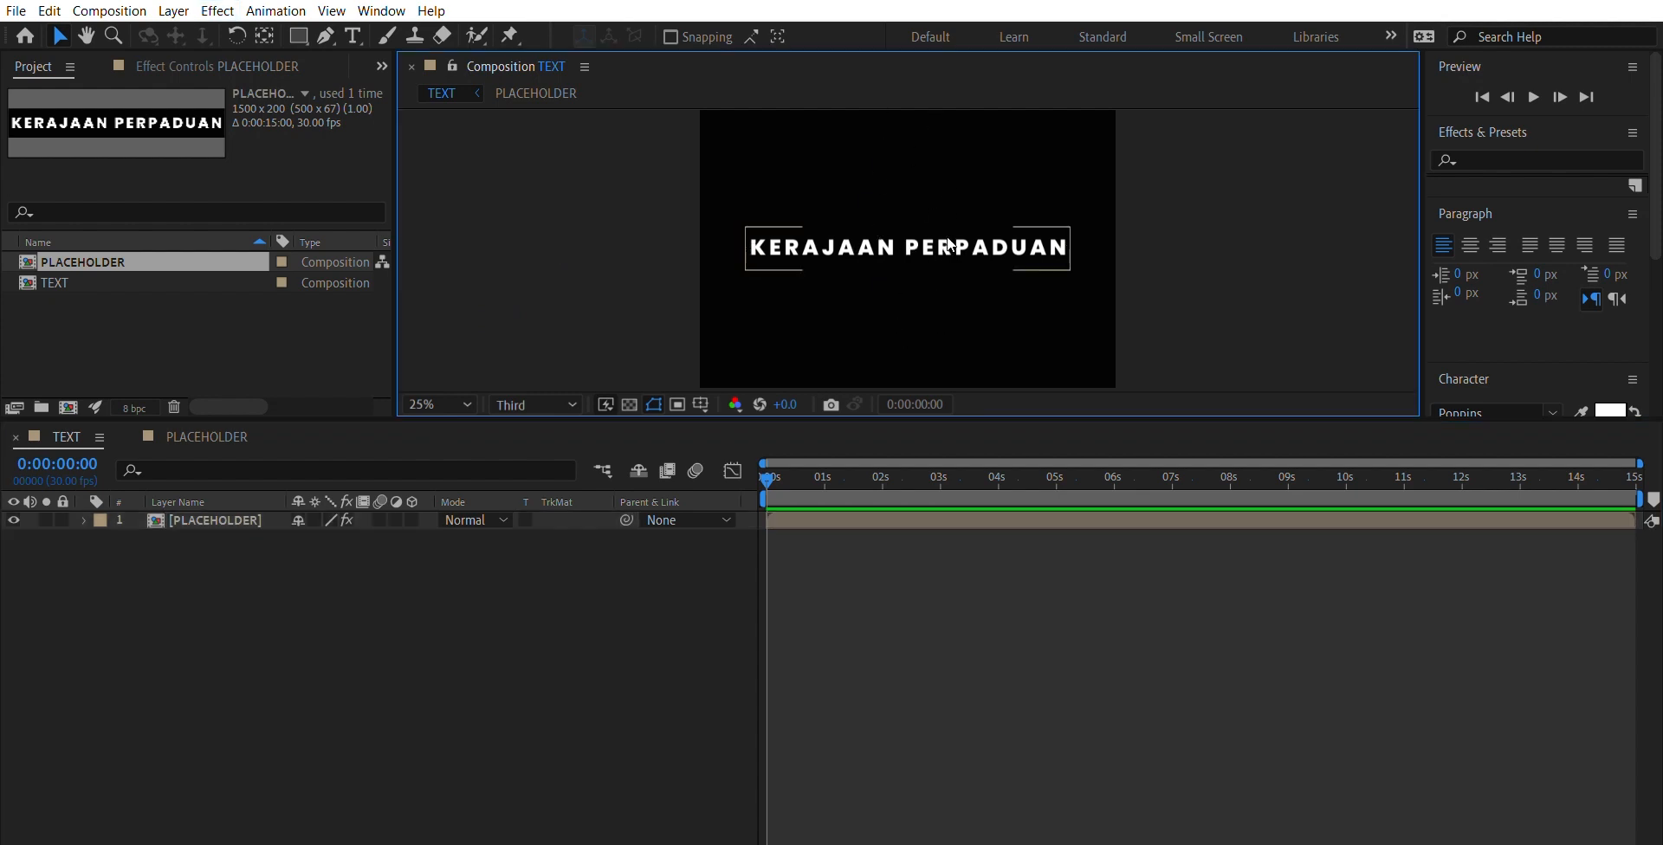
left_click(244, 522)
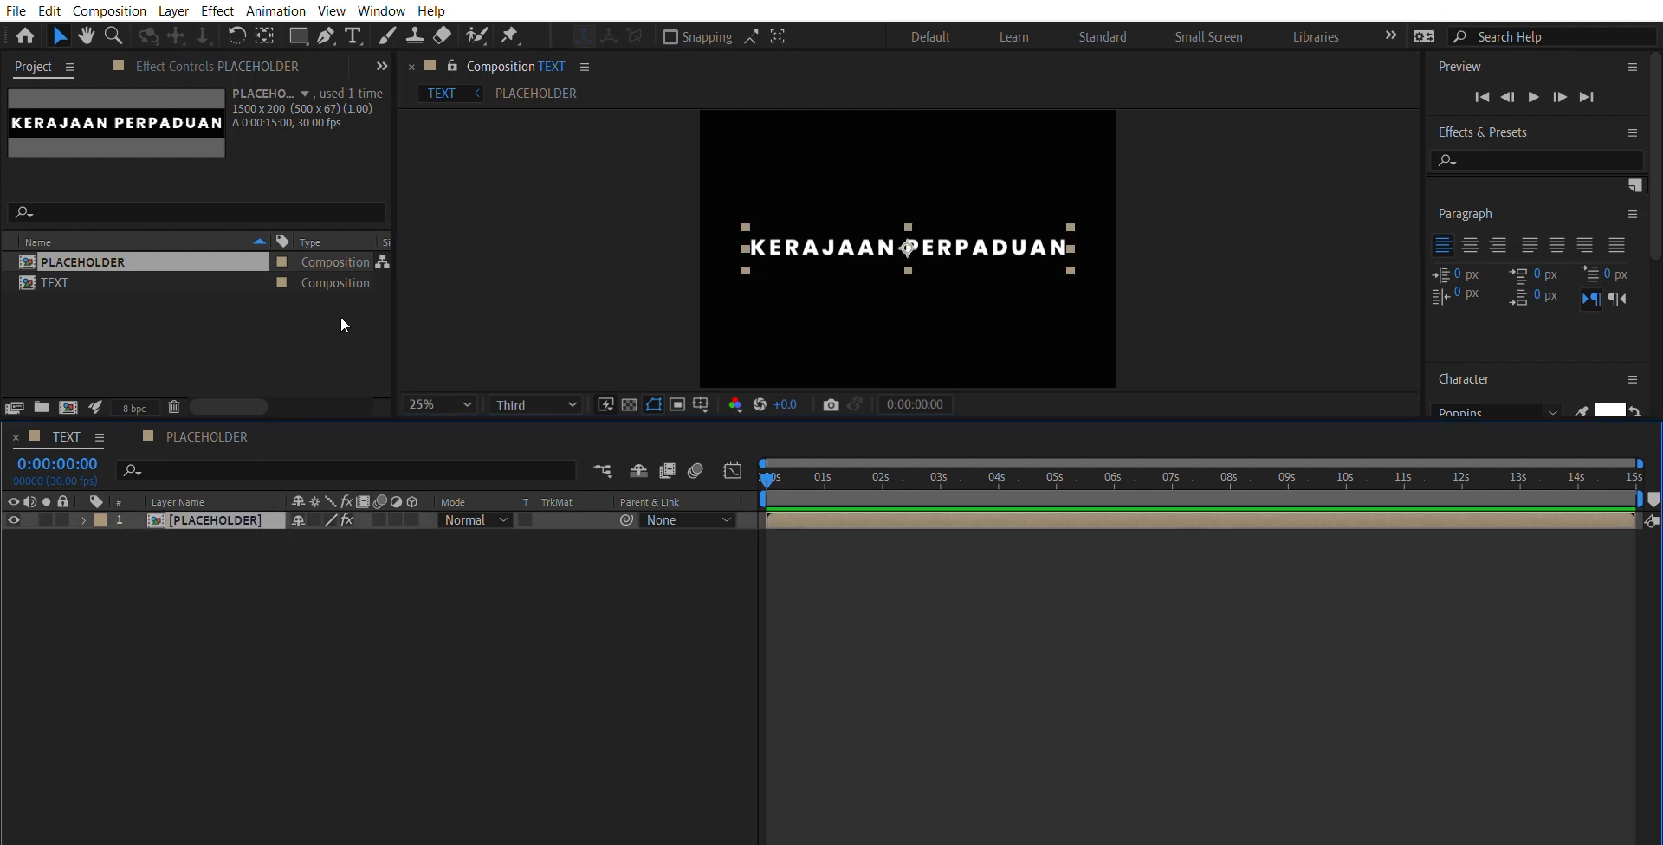
key("comma")
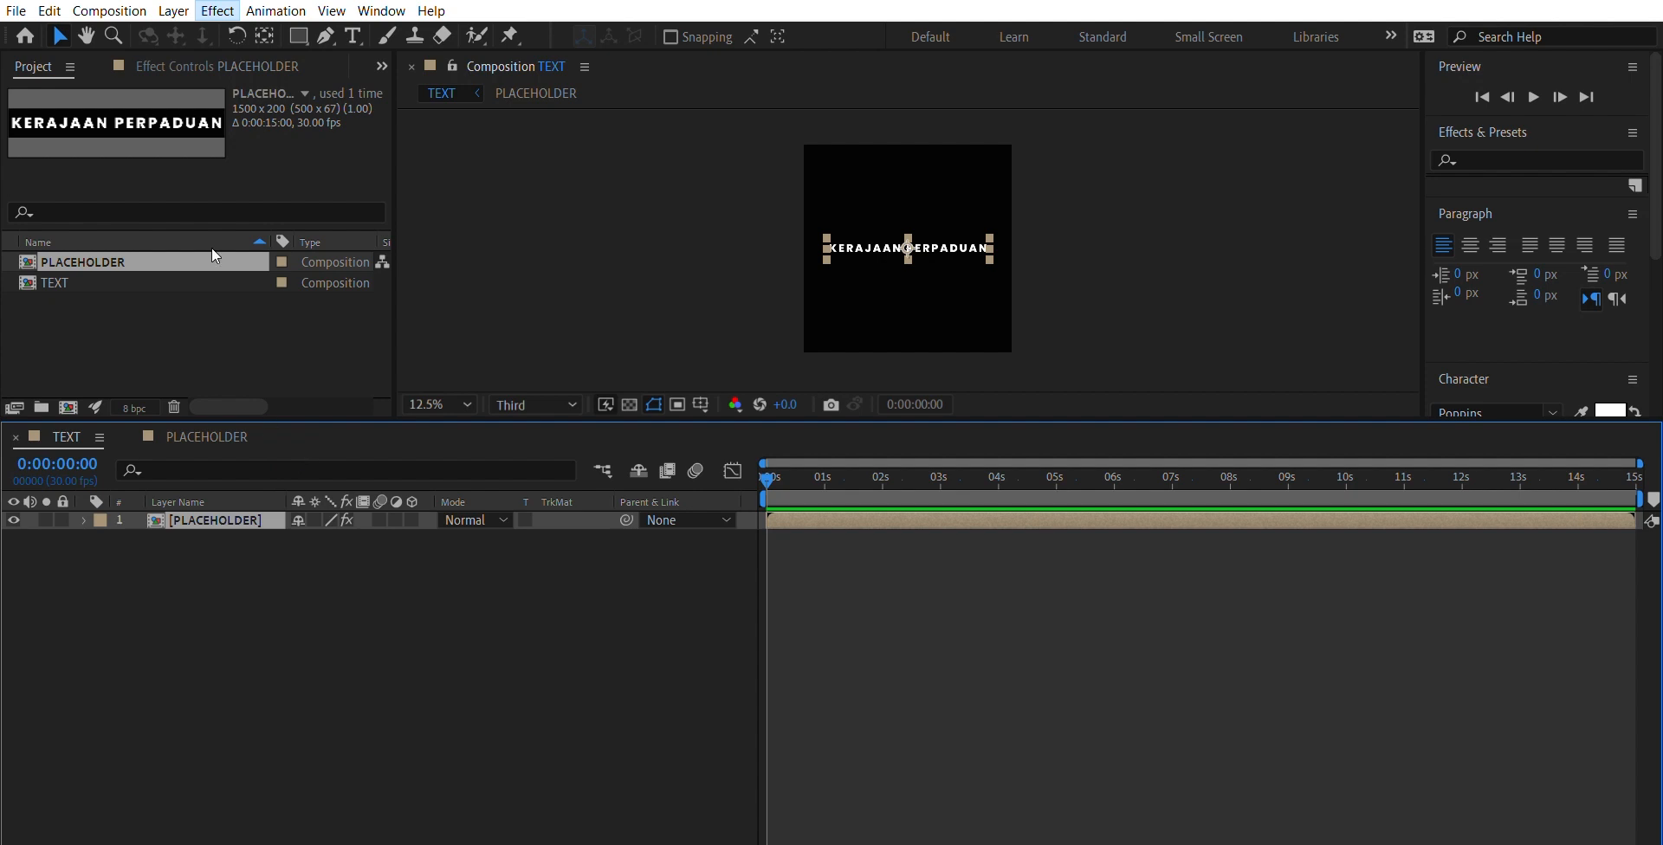
key("ctrl+alt+shift+e")
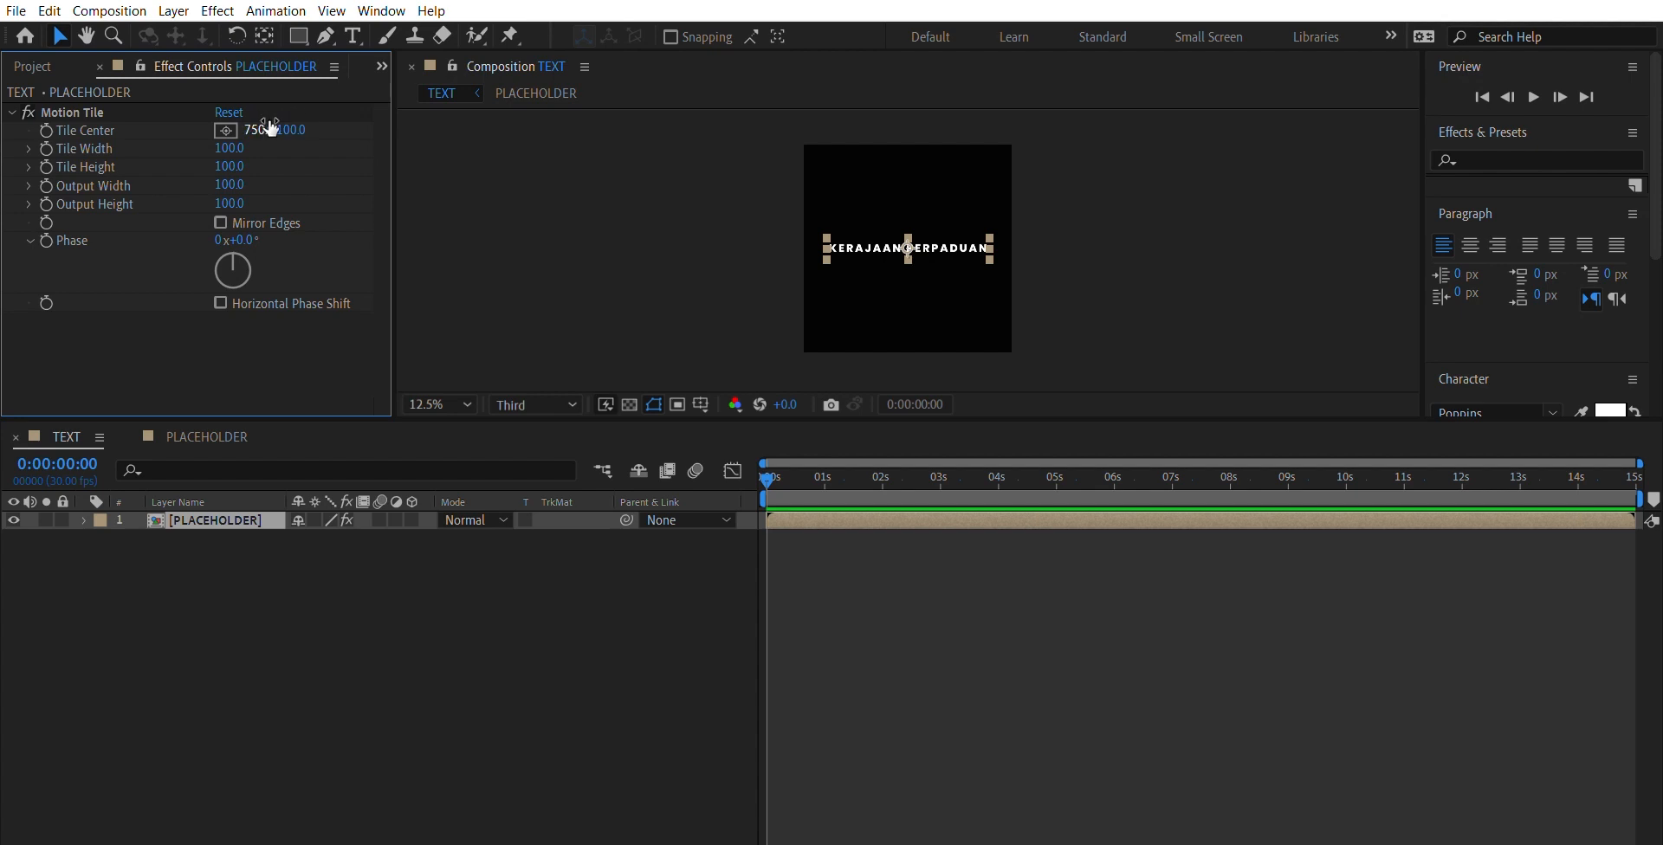
left_click(239, 173)
type("1800")
key("Return")
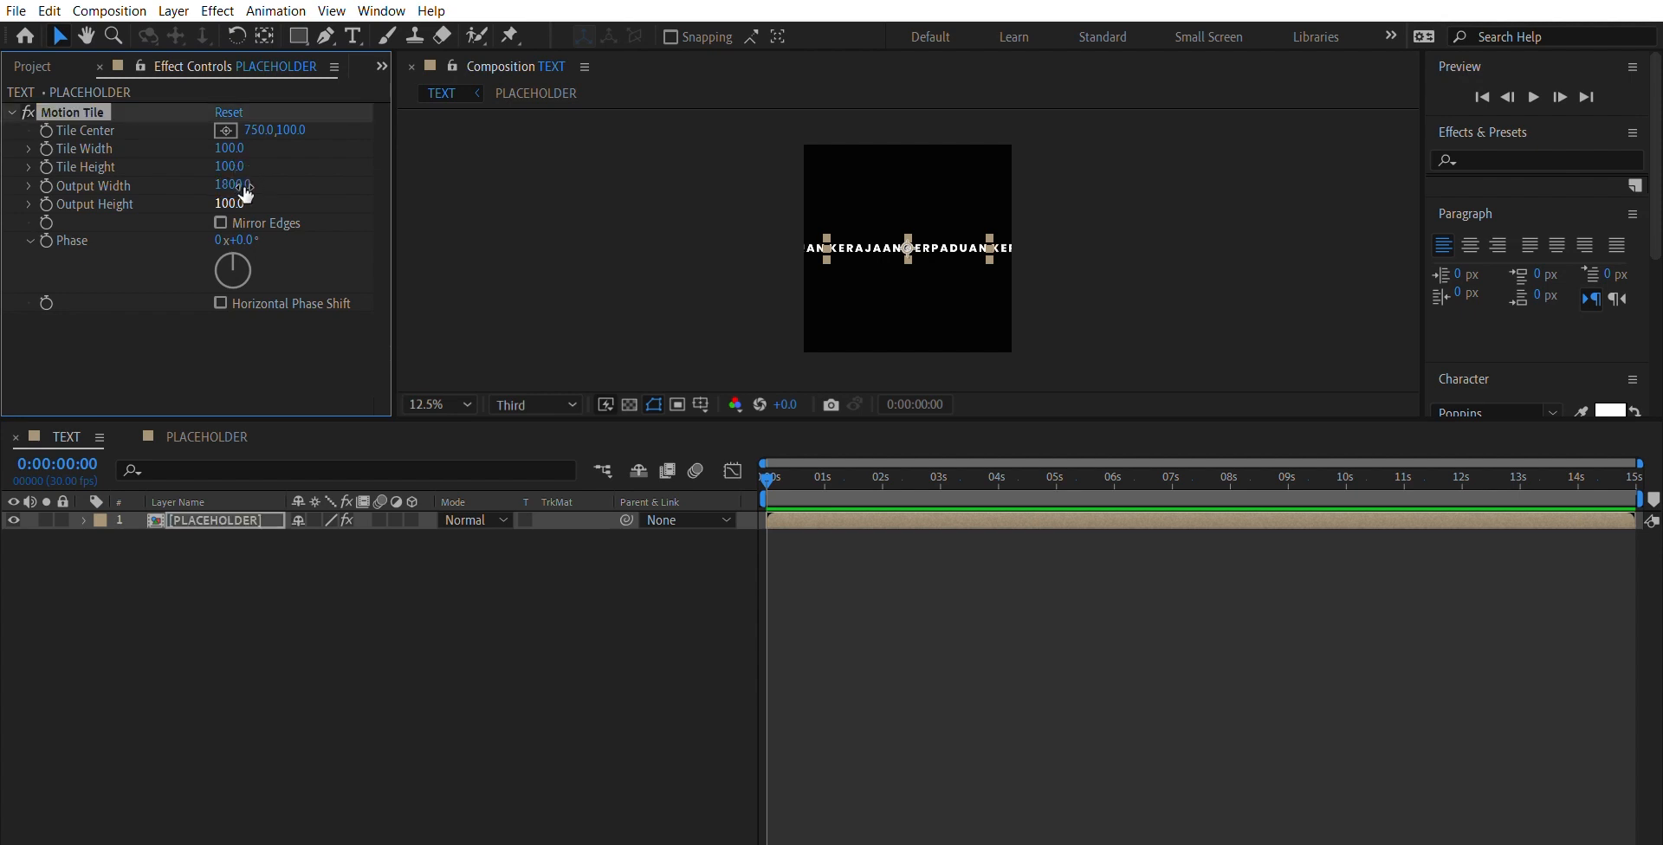
left_click(229, 203)
type("1800")
key("Return")
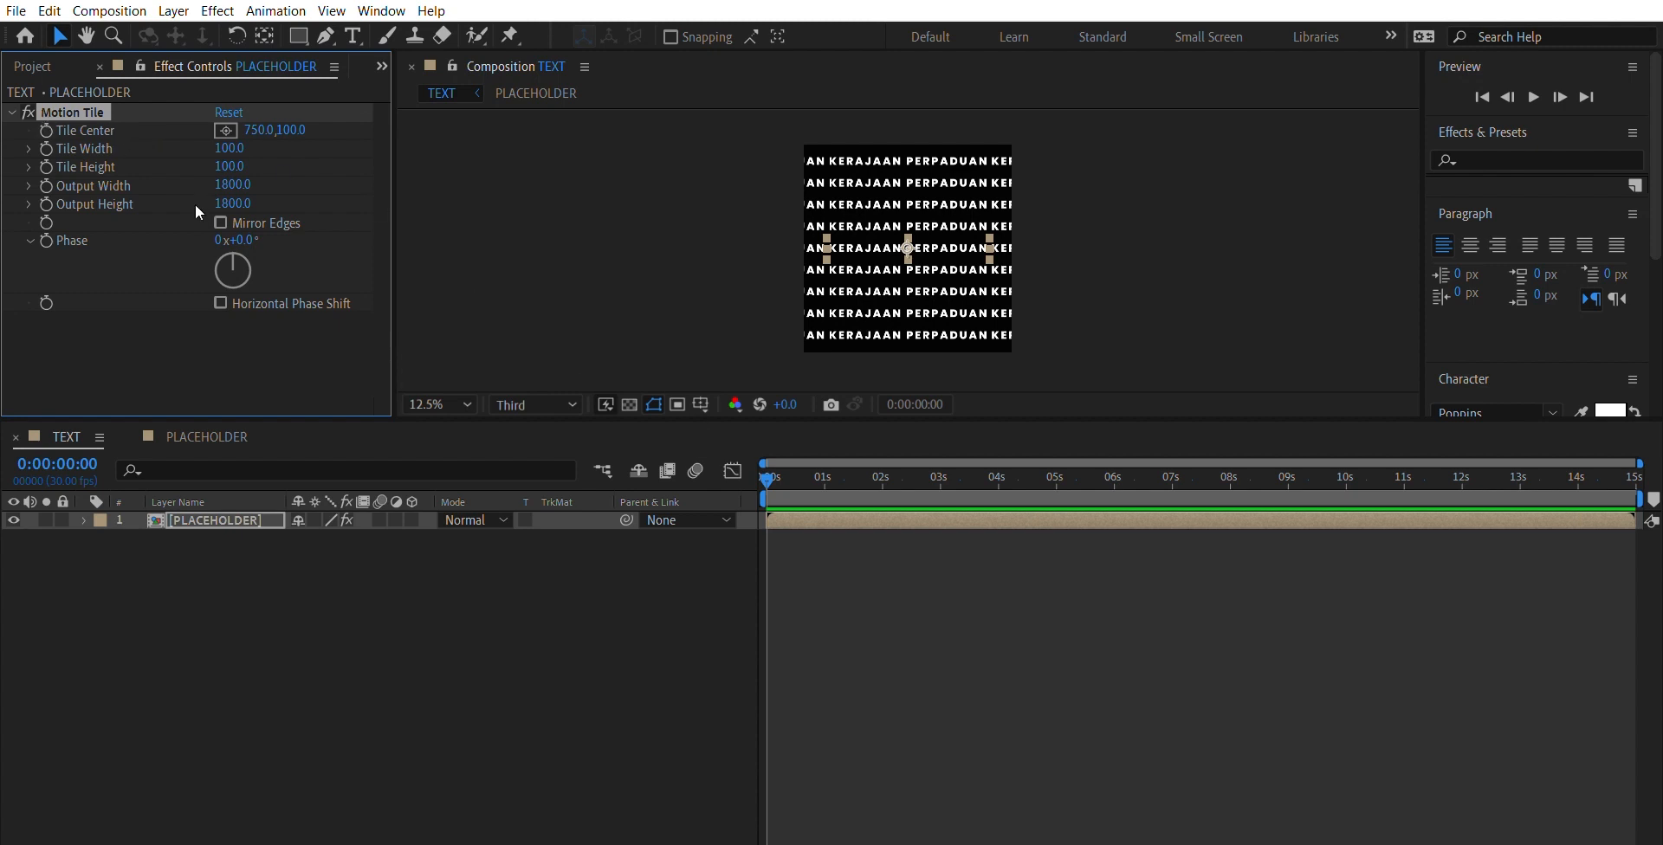
- Try to animate Motion Tile's horizontal Tile Center from -1200 at the start to 1000 near 5 seconds without keyframes, and preview it
left_click(258, 130)
type("-1200")
key("Return")
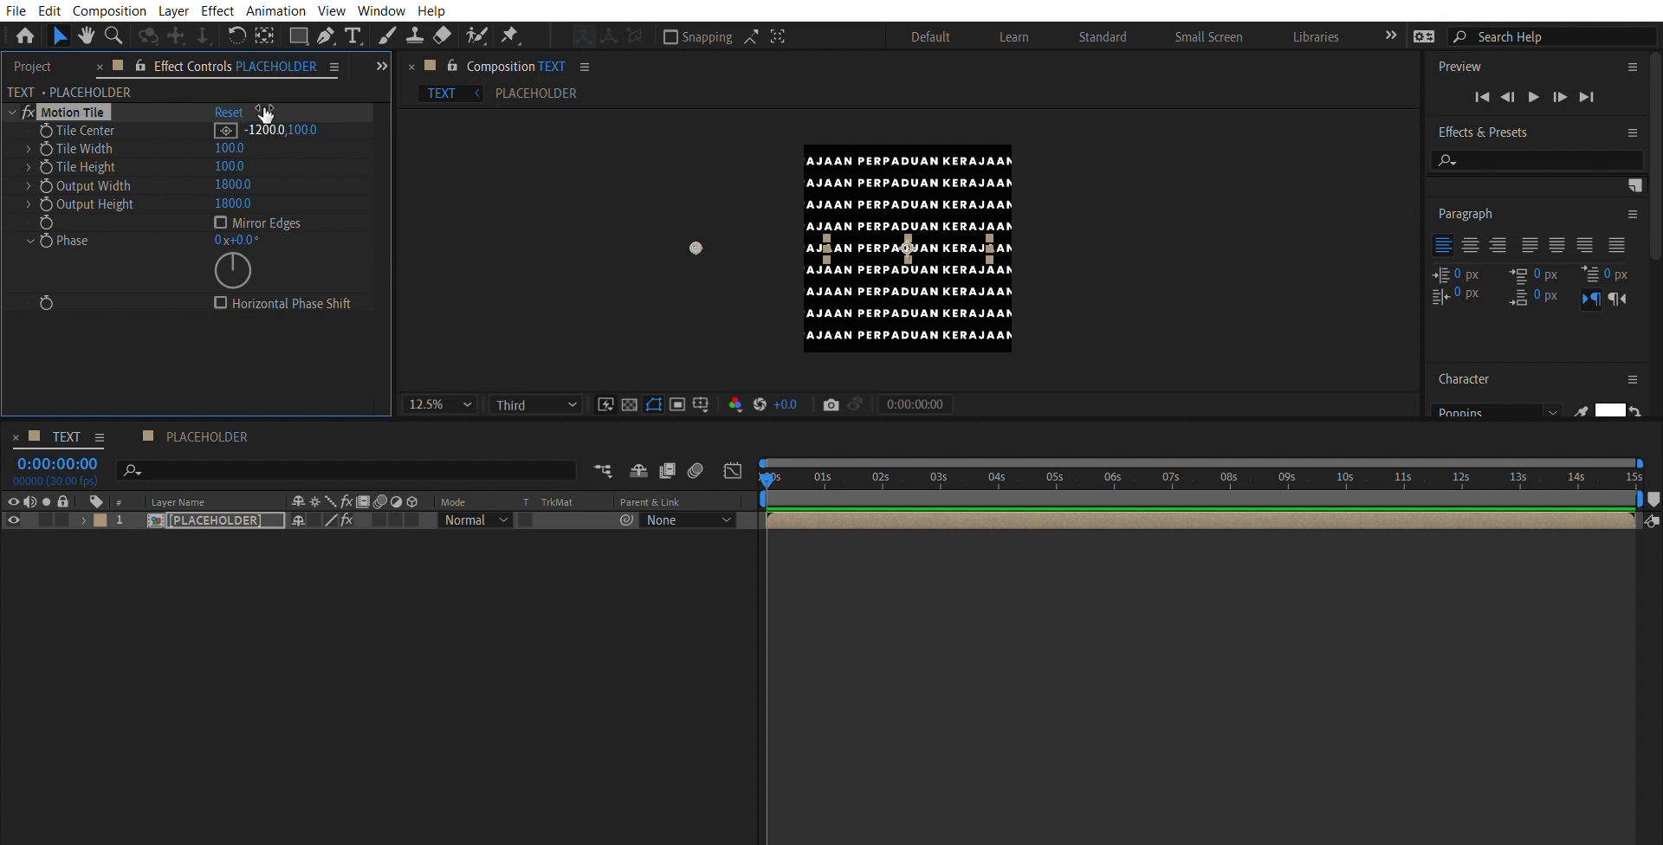
left_click_drag(769, 474, 1055, 477)
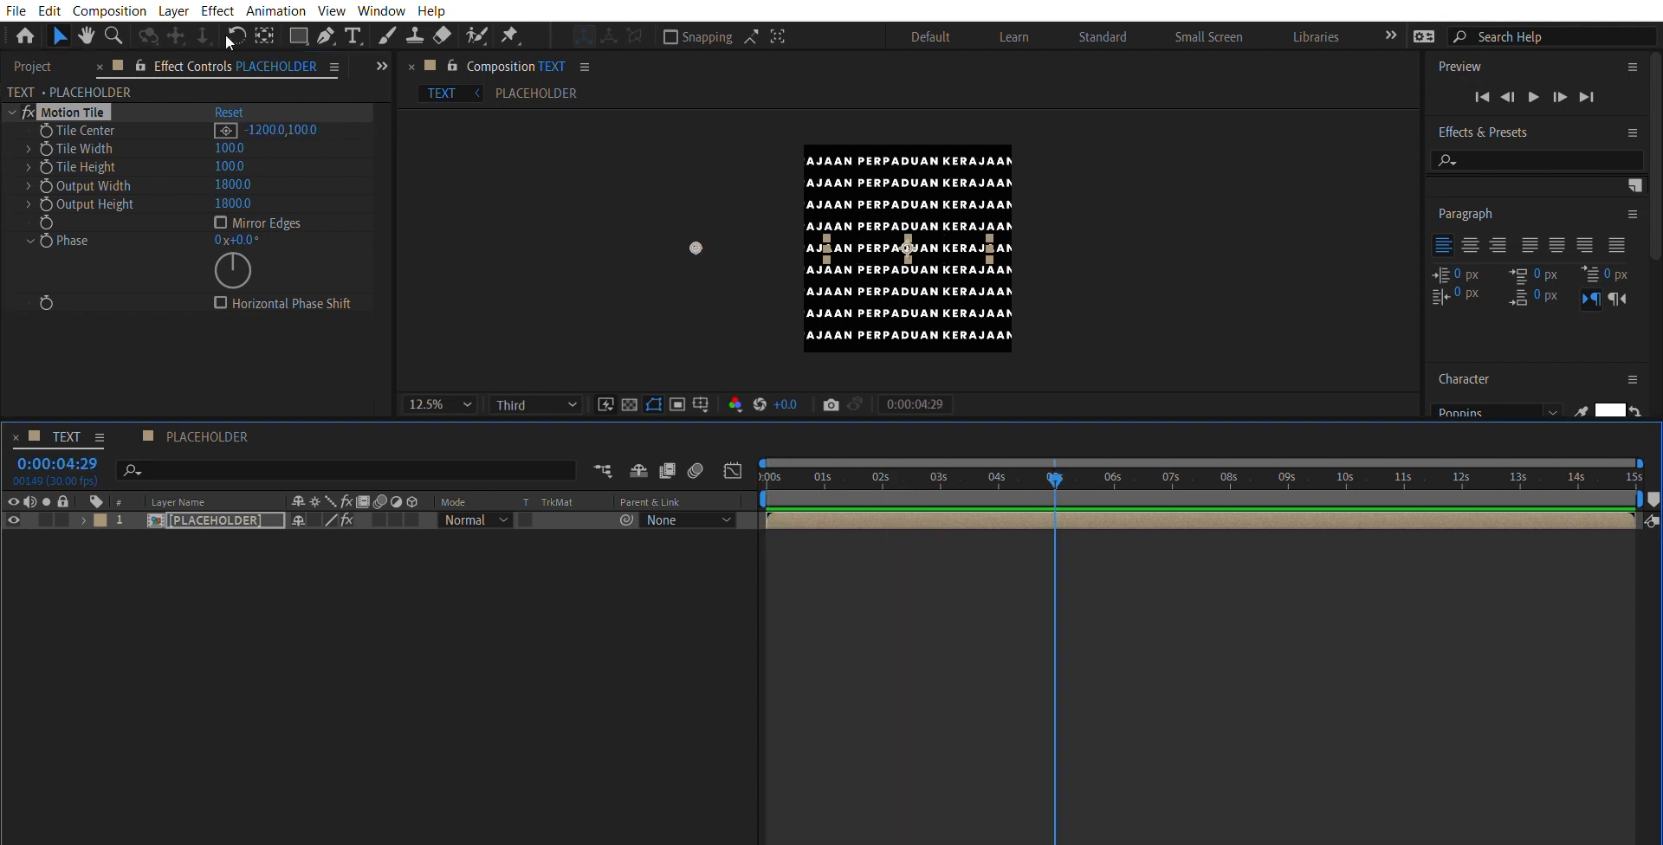
left_click(260, 130)
type("1000")
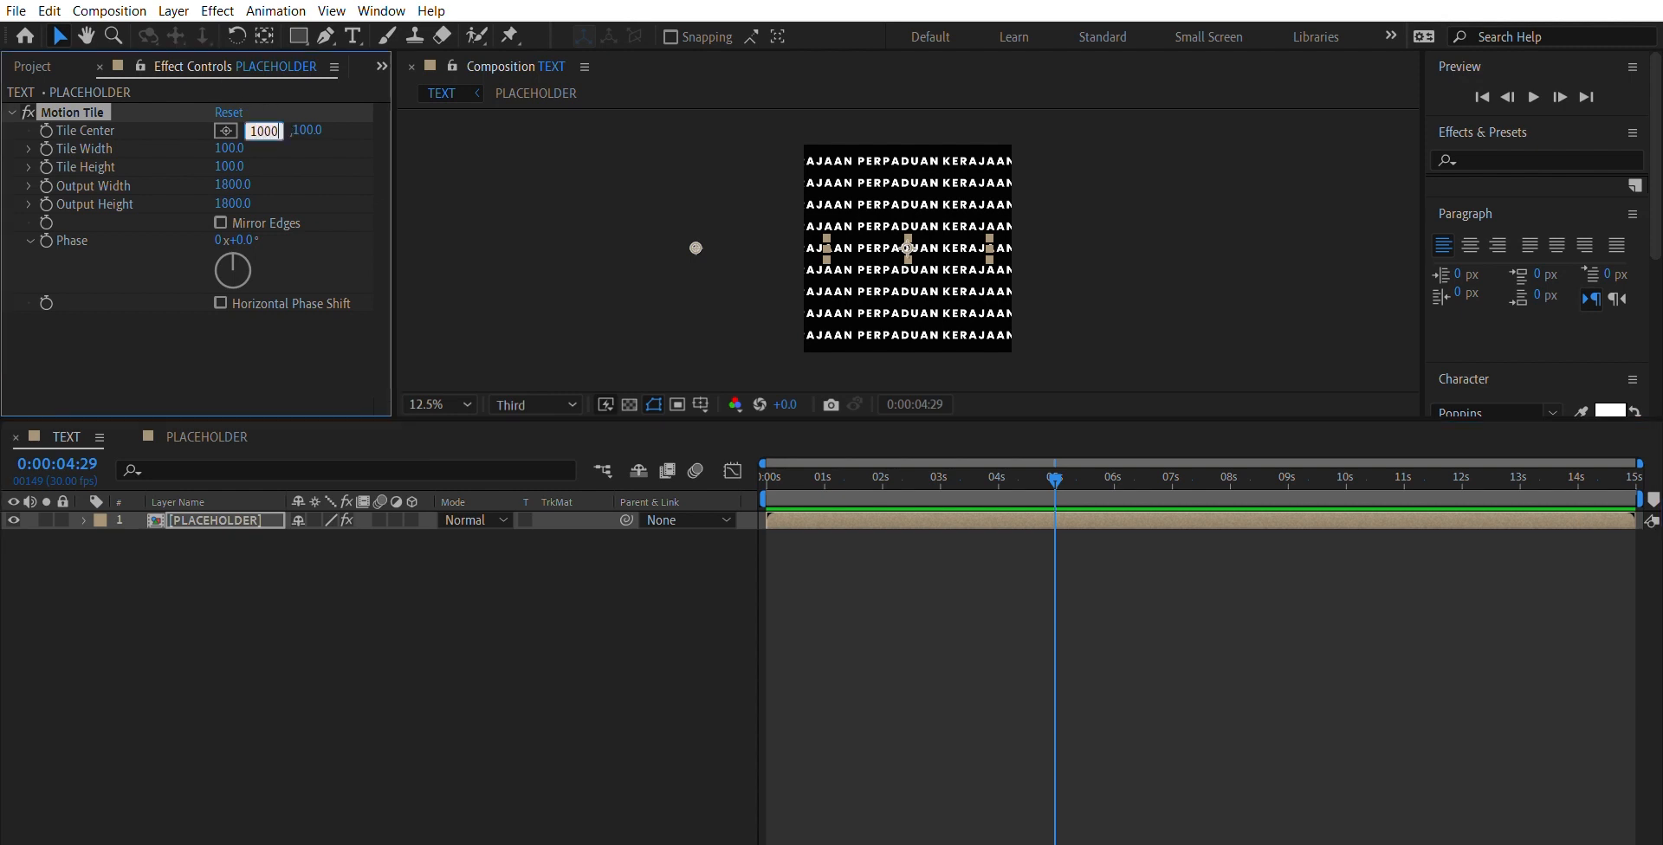
key("Return")
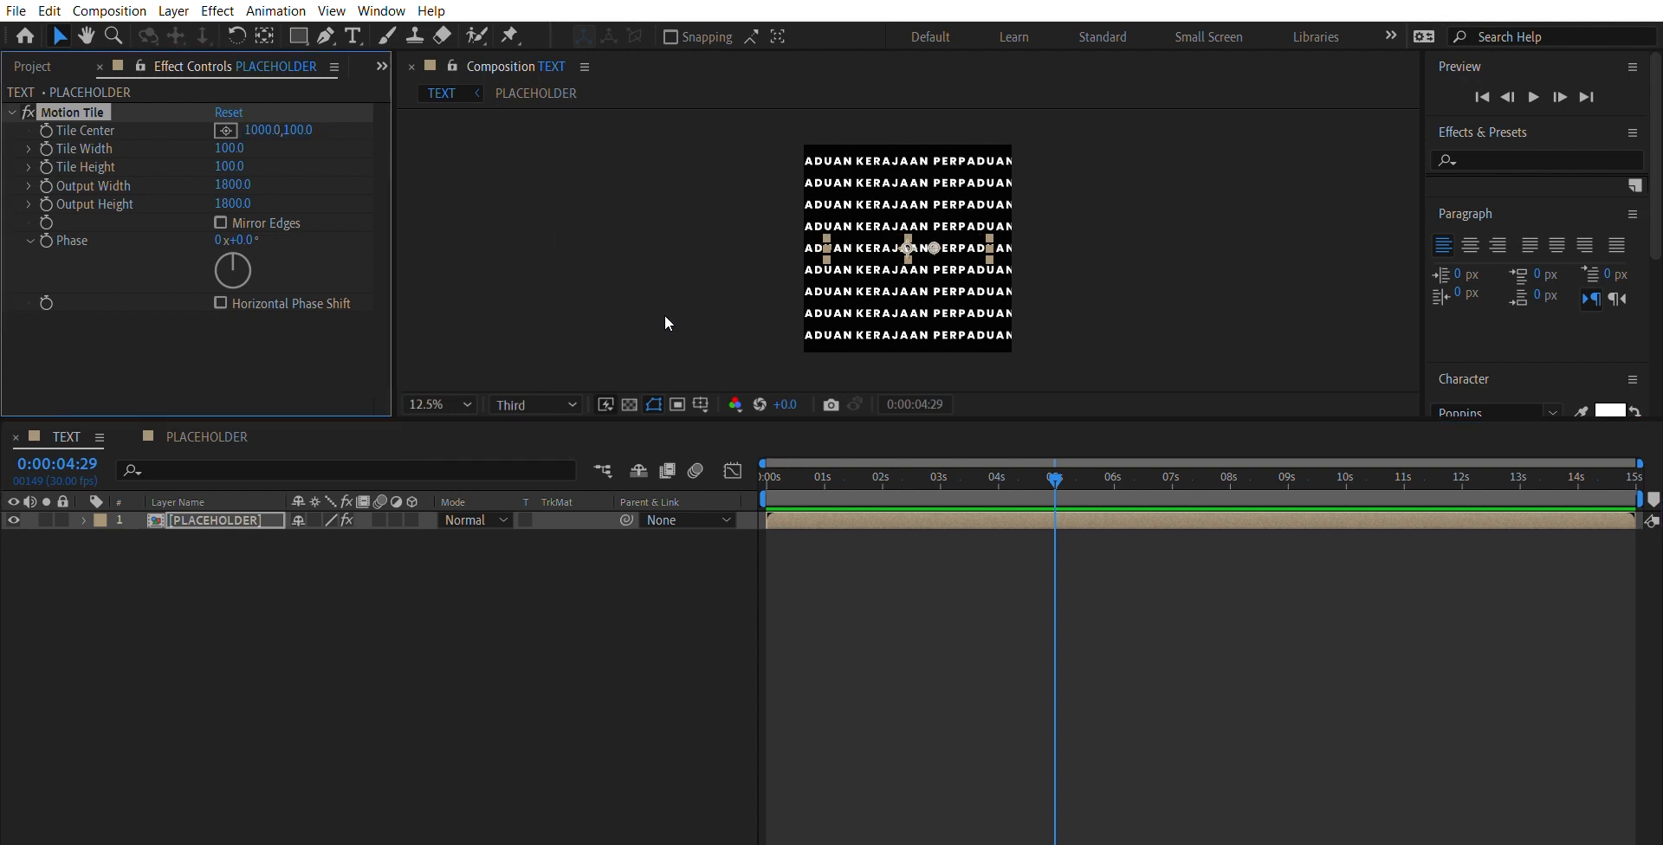
left_click_drag(1056, 475, 590, 457)
key("space")
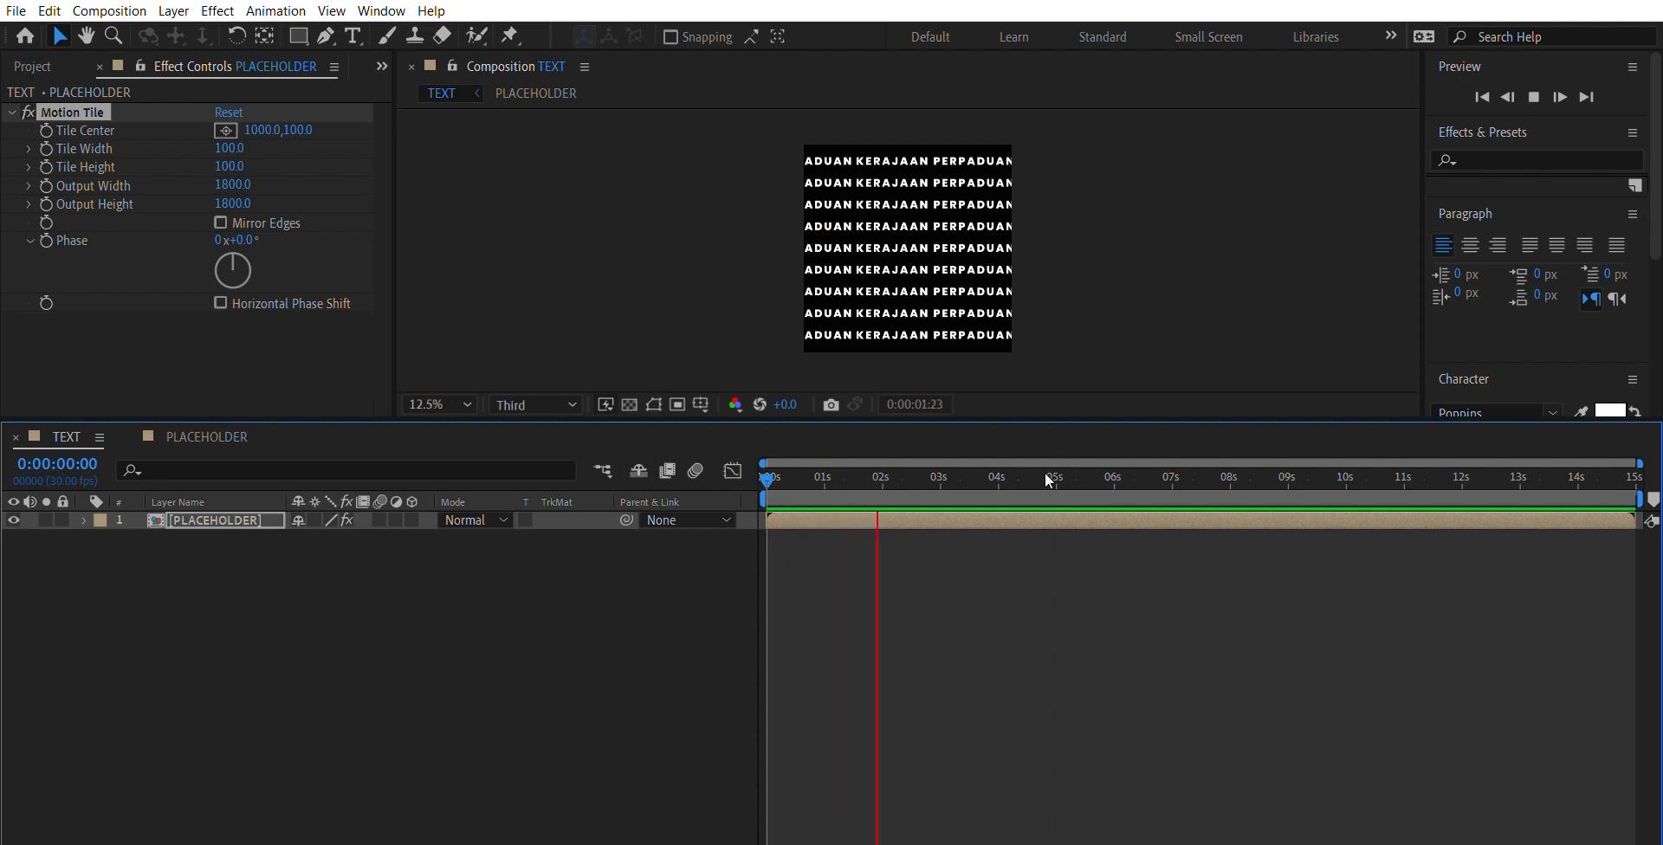
left_click_drag(955, 461, 766, 465)
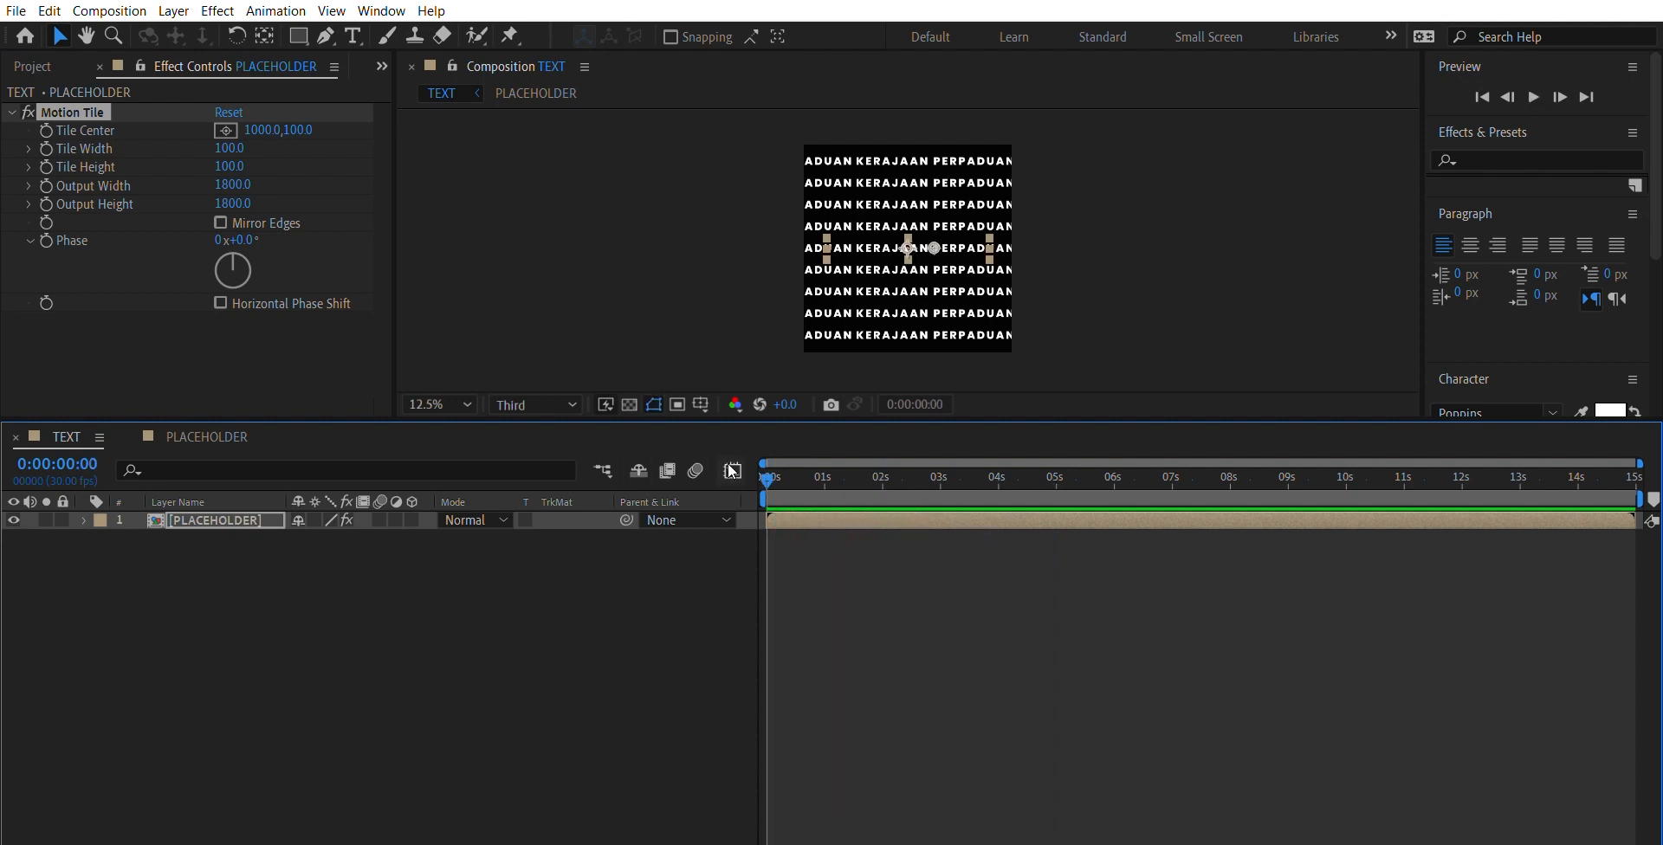
- Enable keyframing for Motion Tile's Tile Center at 0 seconds and set its horizontal value to -1200
left_click(45, 113)
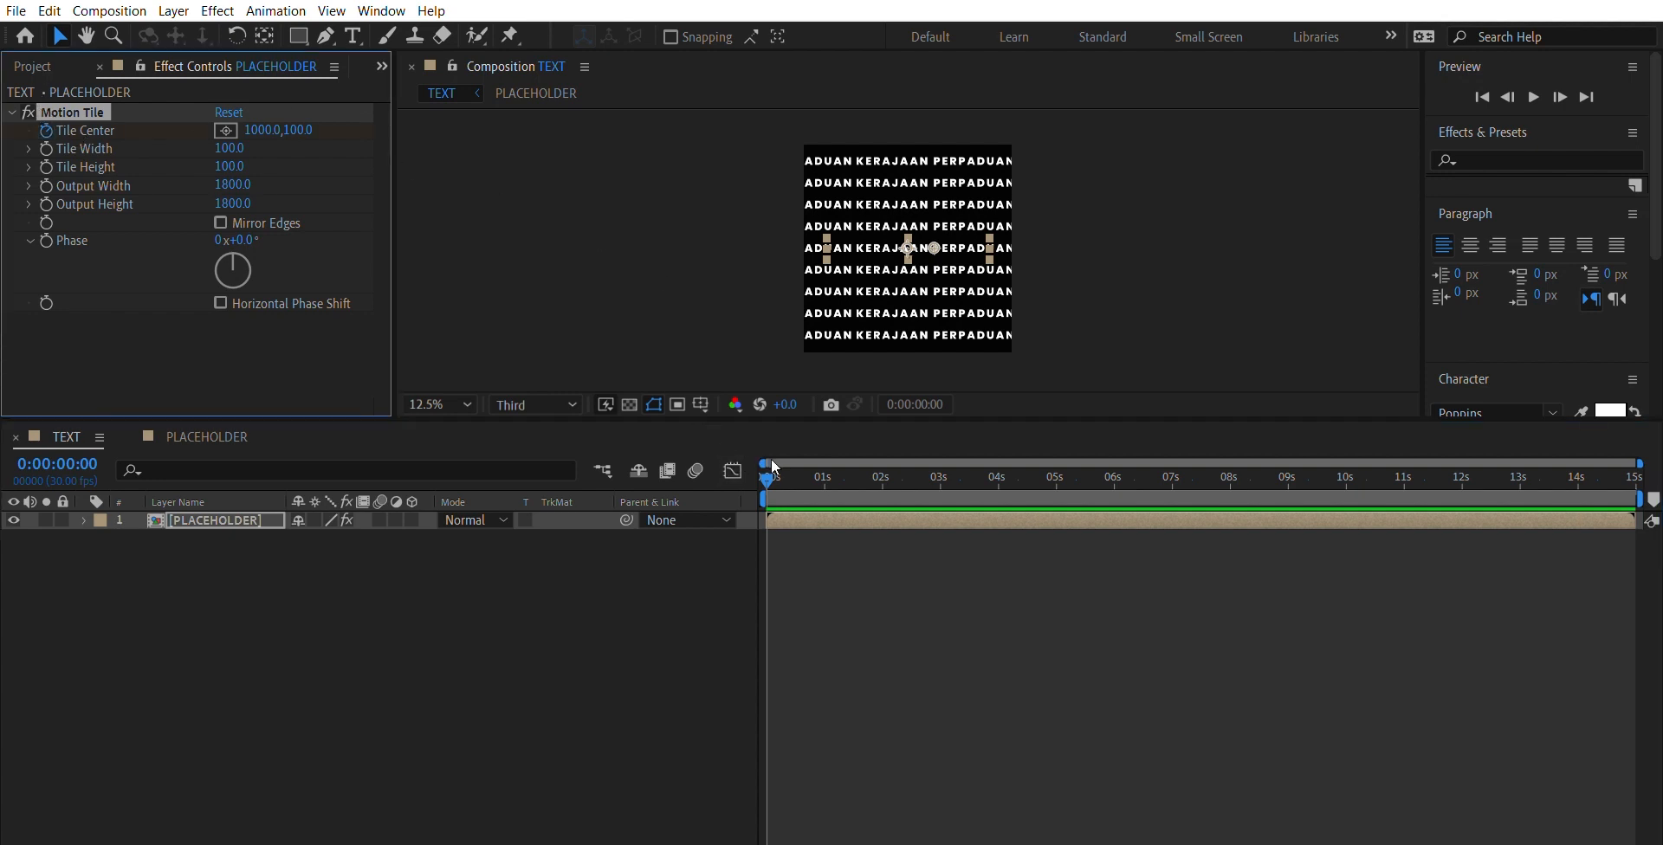
left_click(260, 130)
type("-1200")
key("Return")
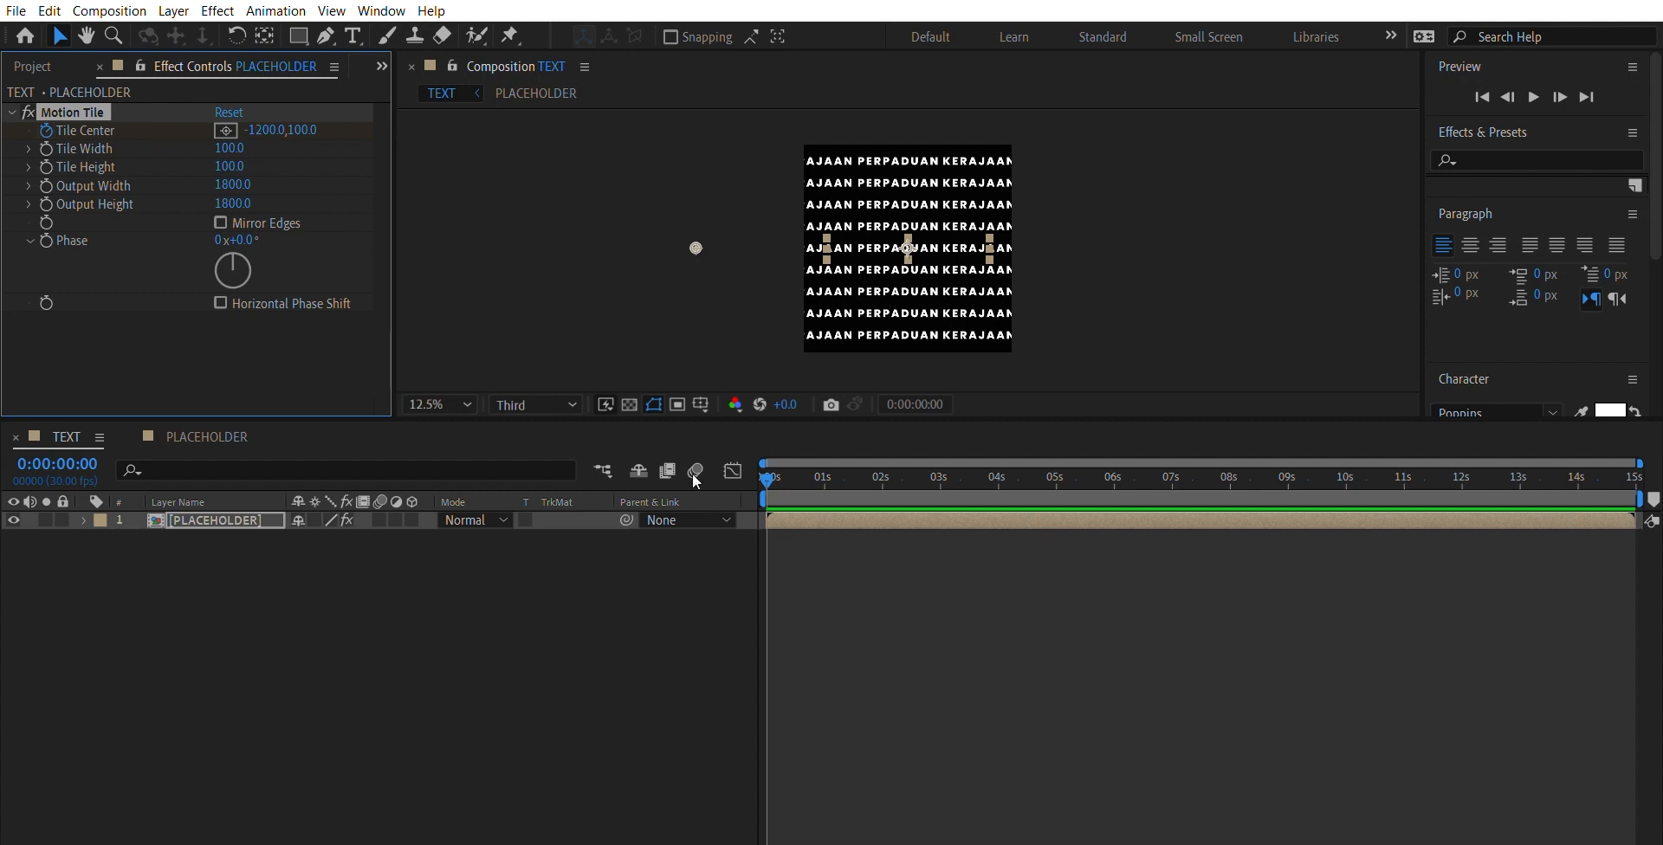
- Keyframe the horizontal Tile Center at 1000 at the 5-second mark and preview the scrolling text
left_click_drag(772, 475, 1060, 482)
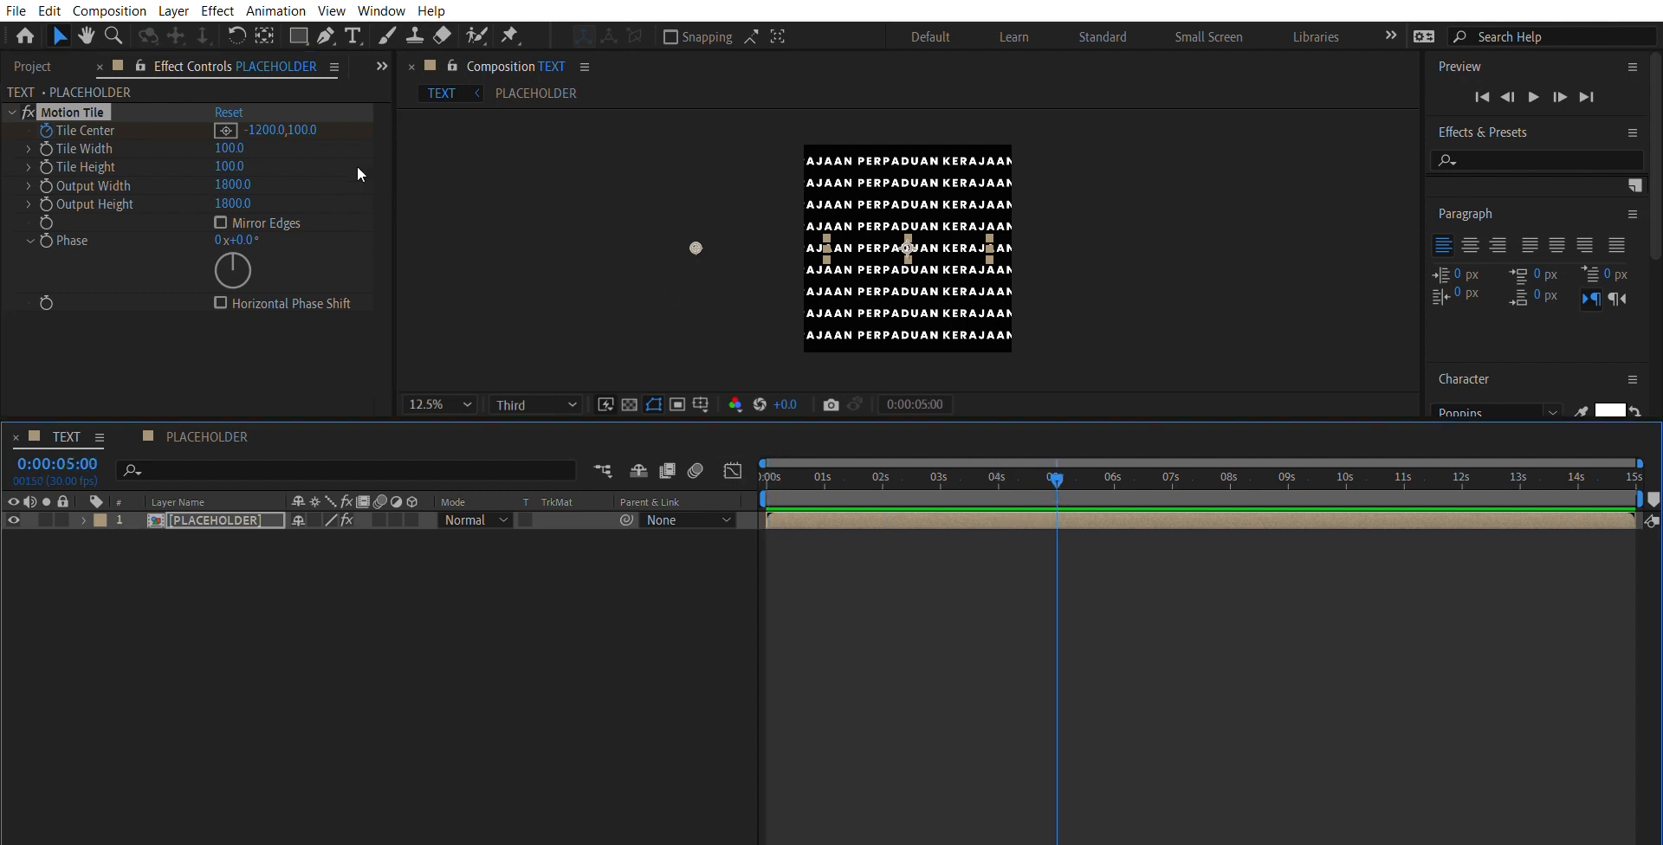
left_click(268, 130)
type("1000")
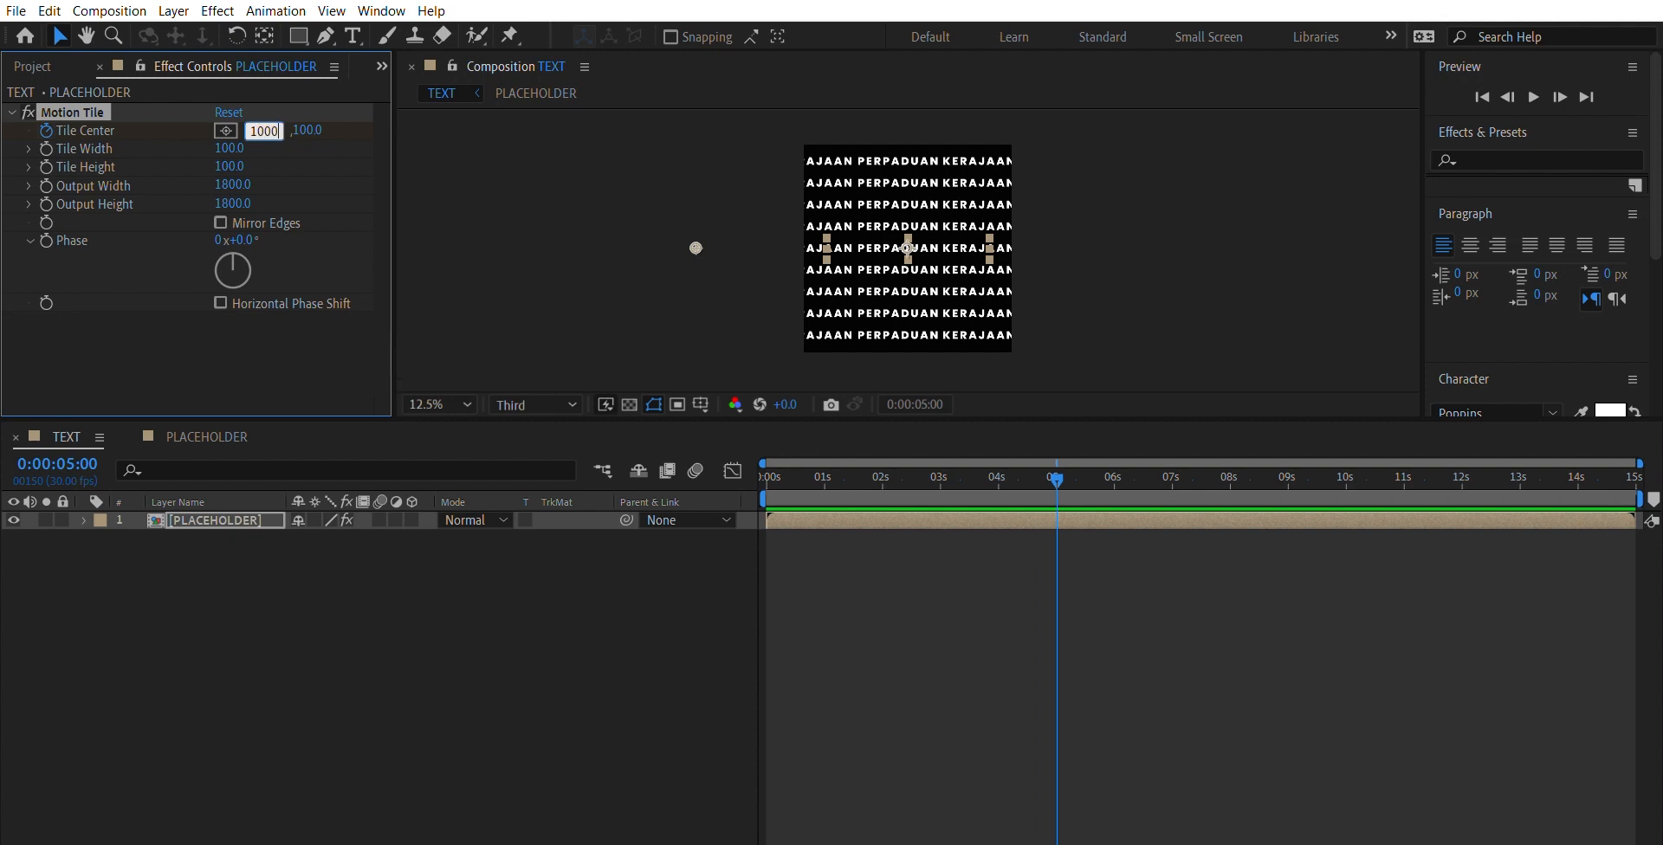
key("Return")
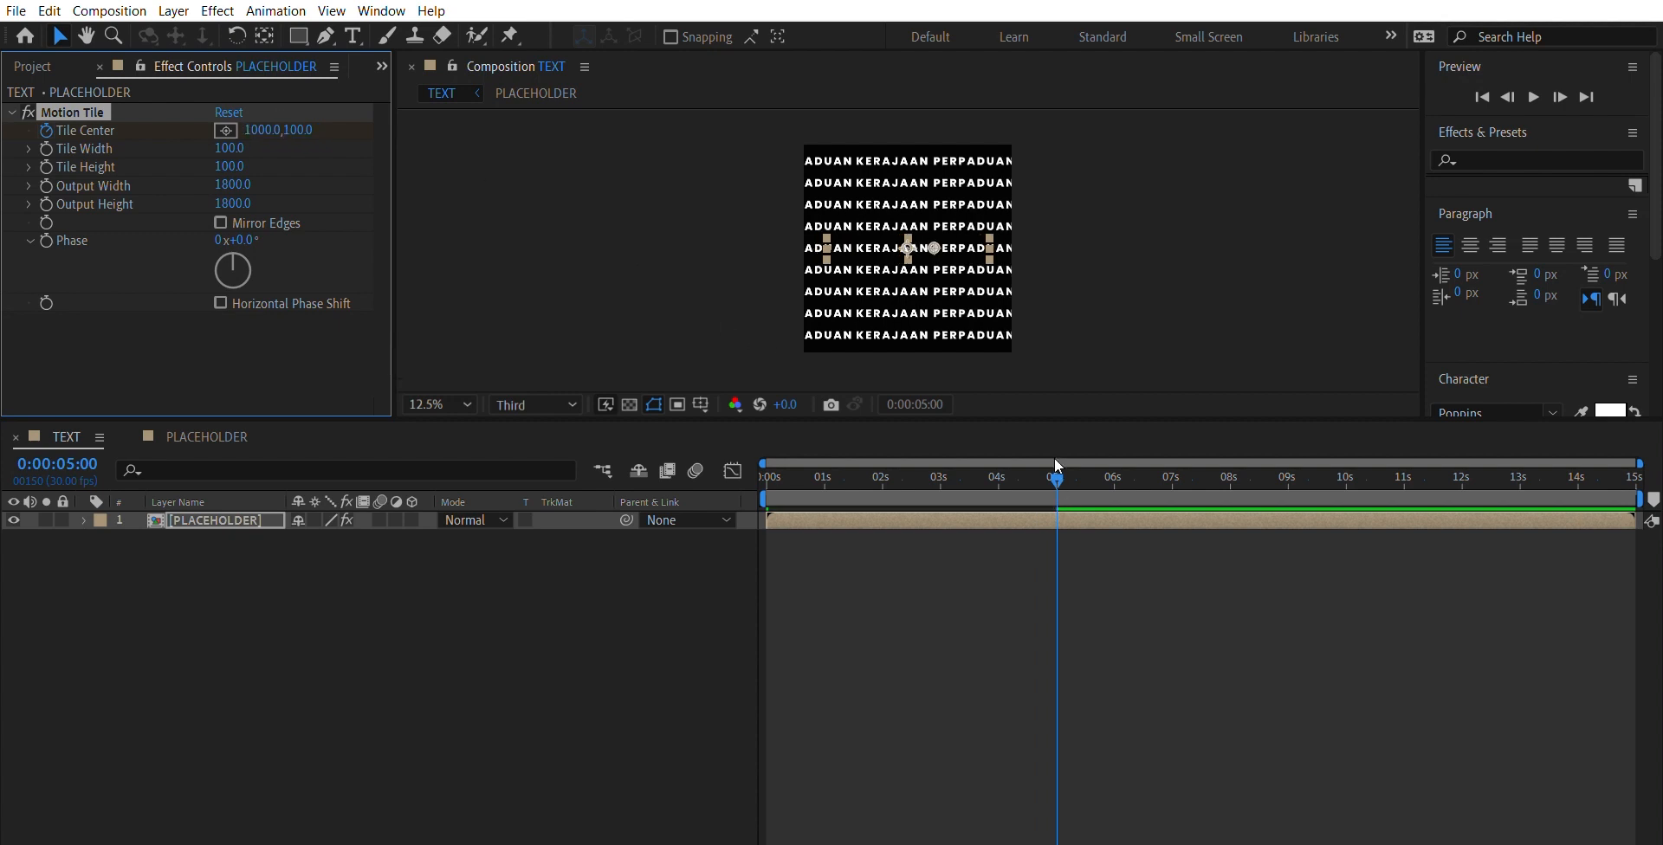
key("space")
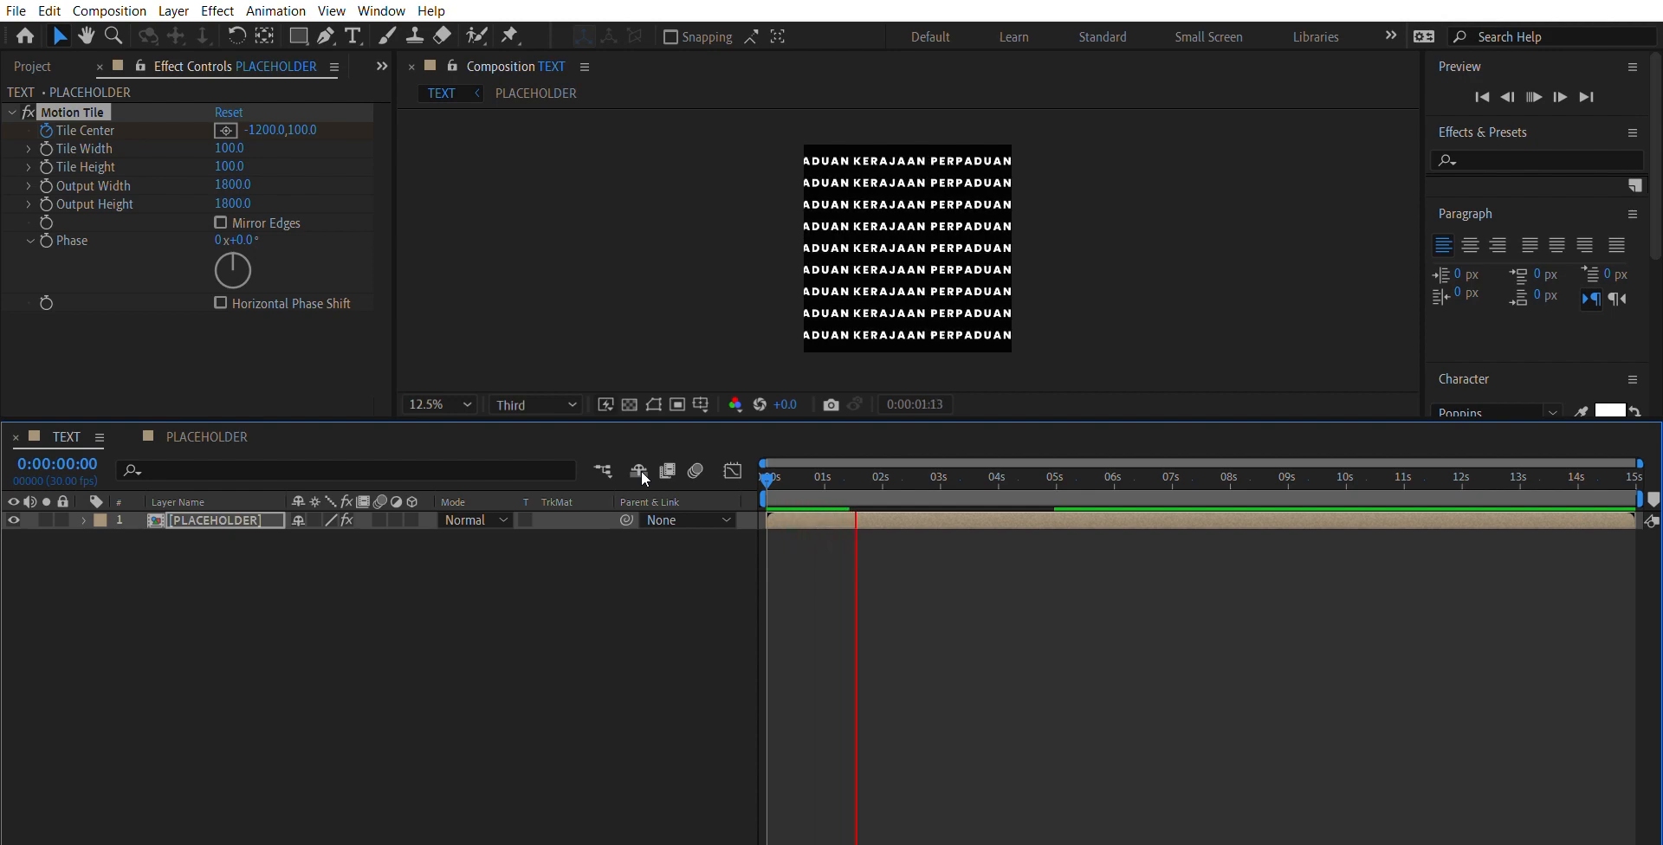
key("space")
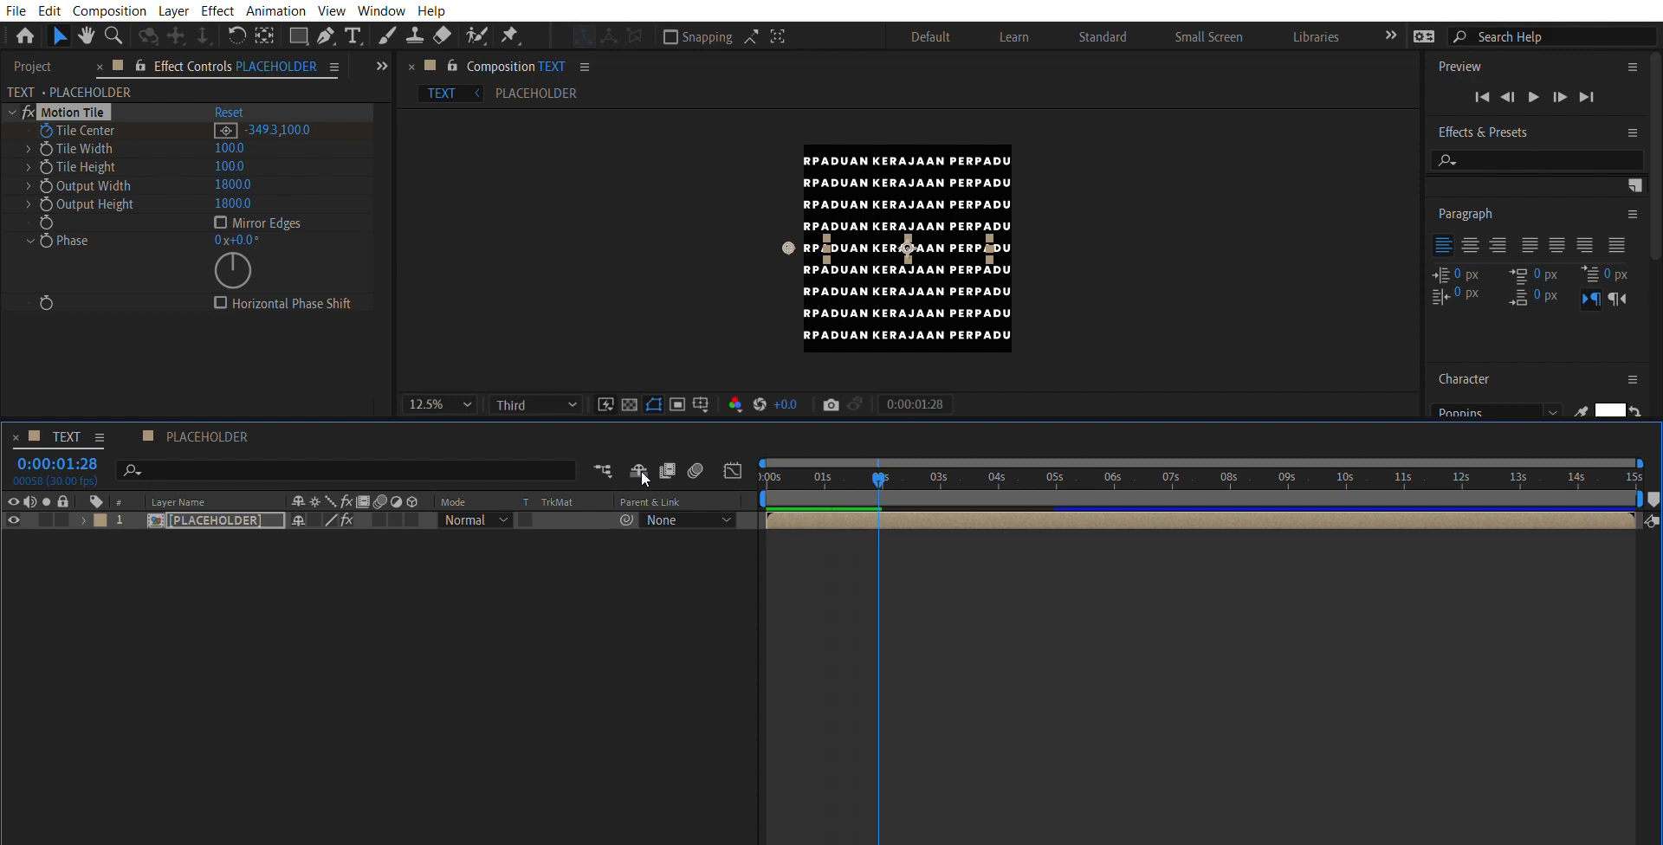
- Duplicate the PLACEHOLDER layer with its Motion Tile animation in the TEXT composition
key("period")
key("comma")
left_click(262, 532)
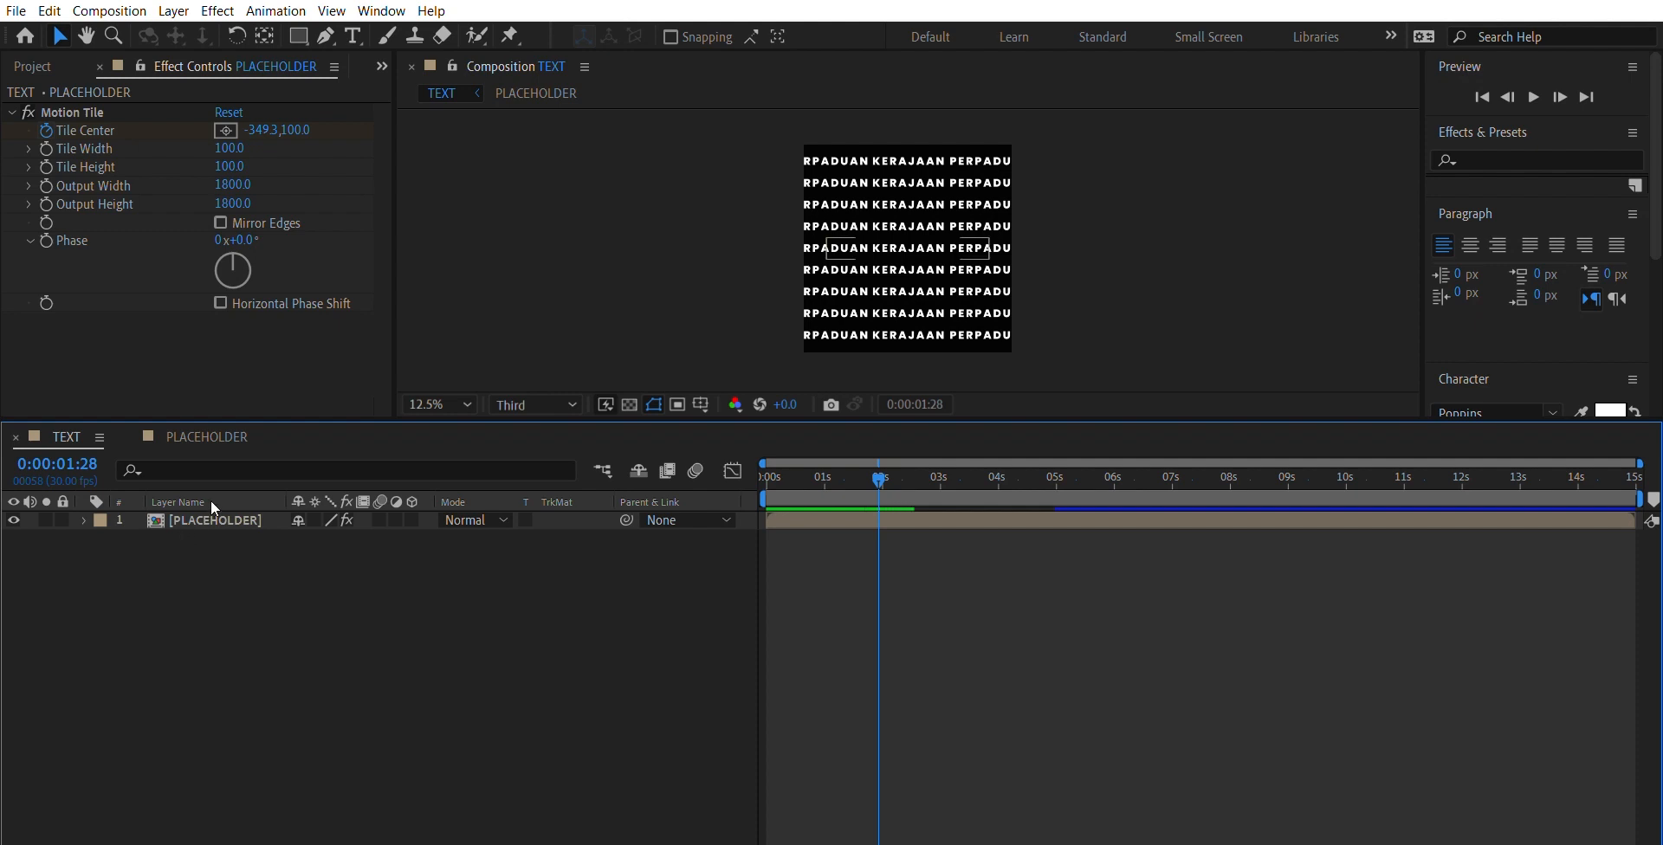
key("ctrl+a")
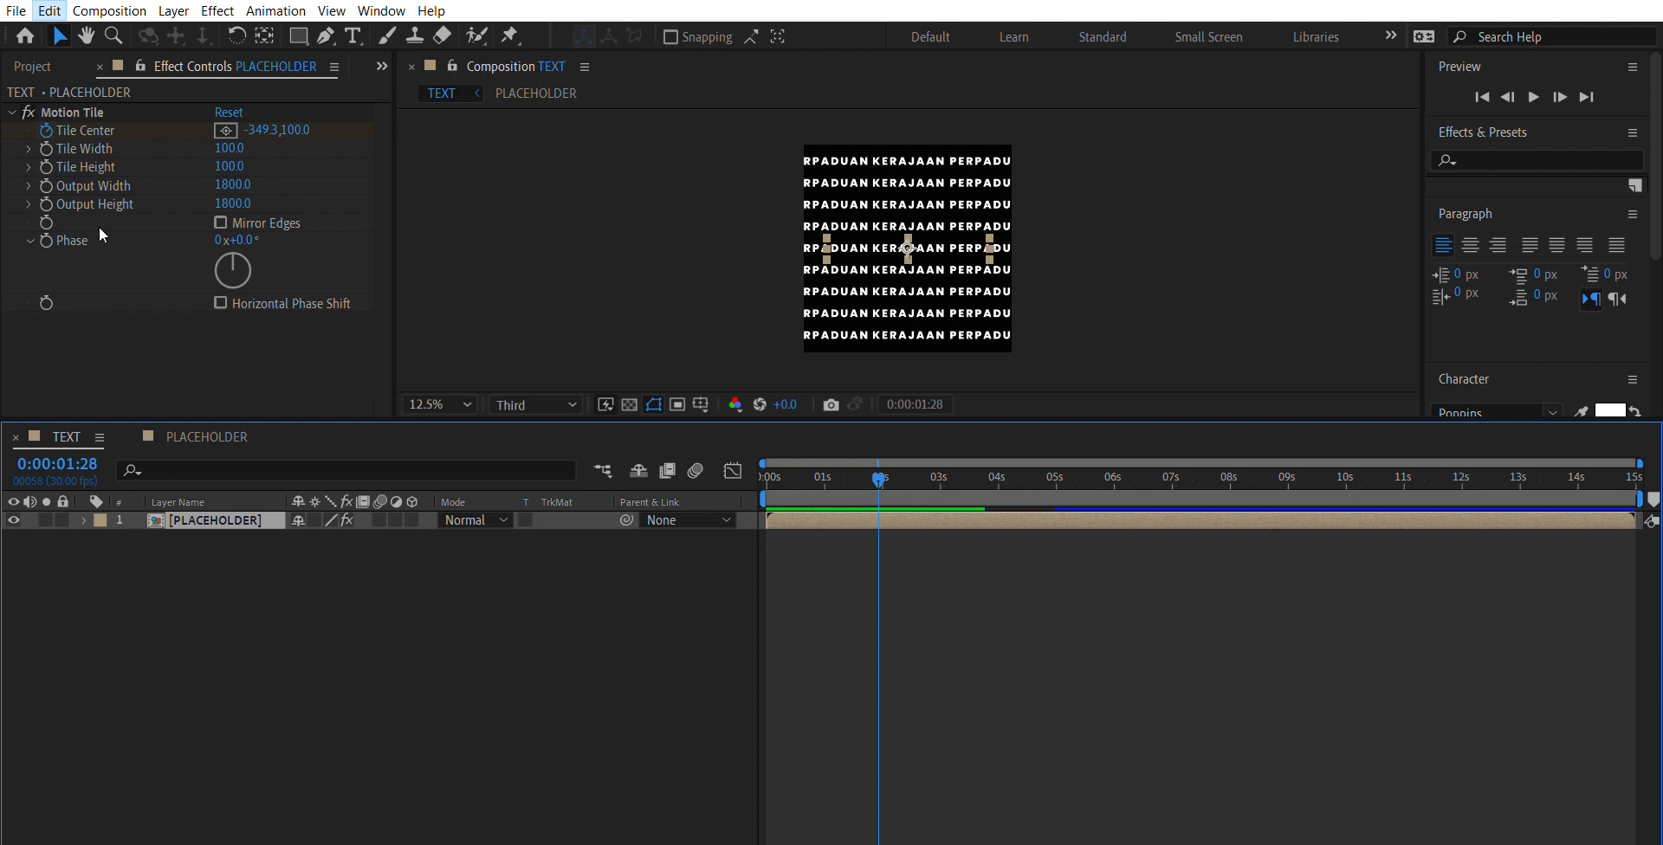
key("ctrl+d")
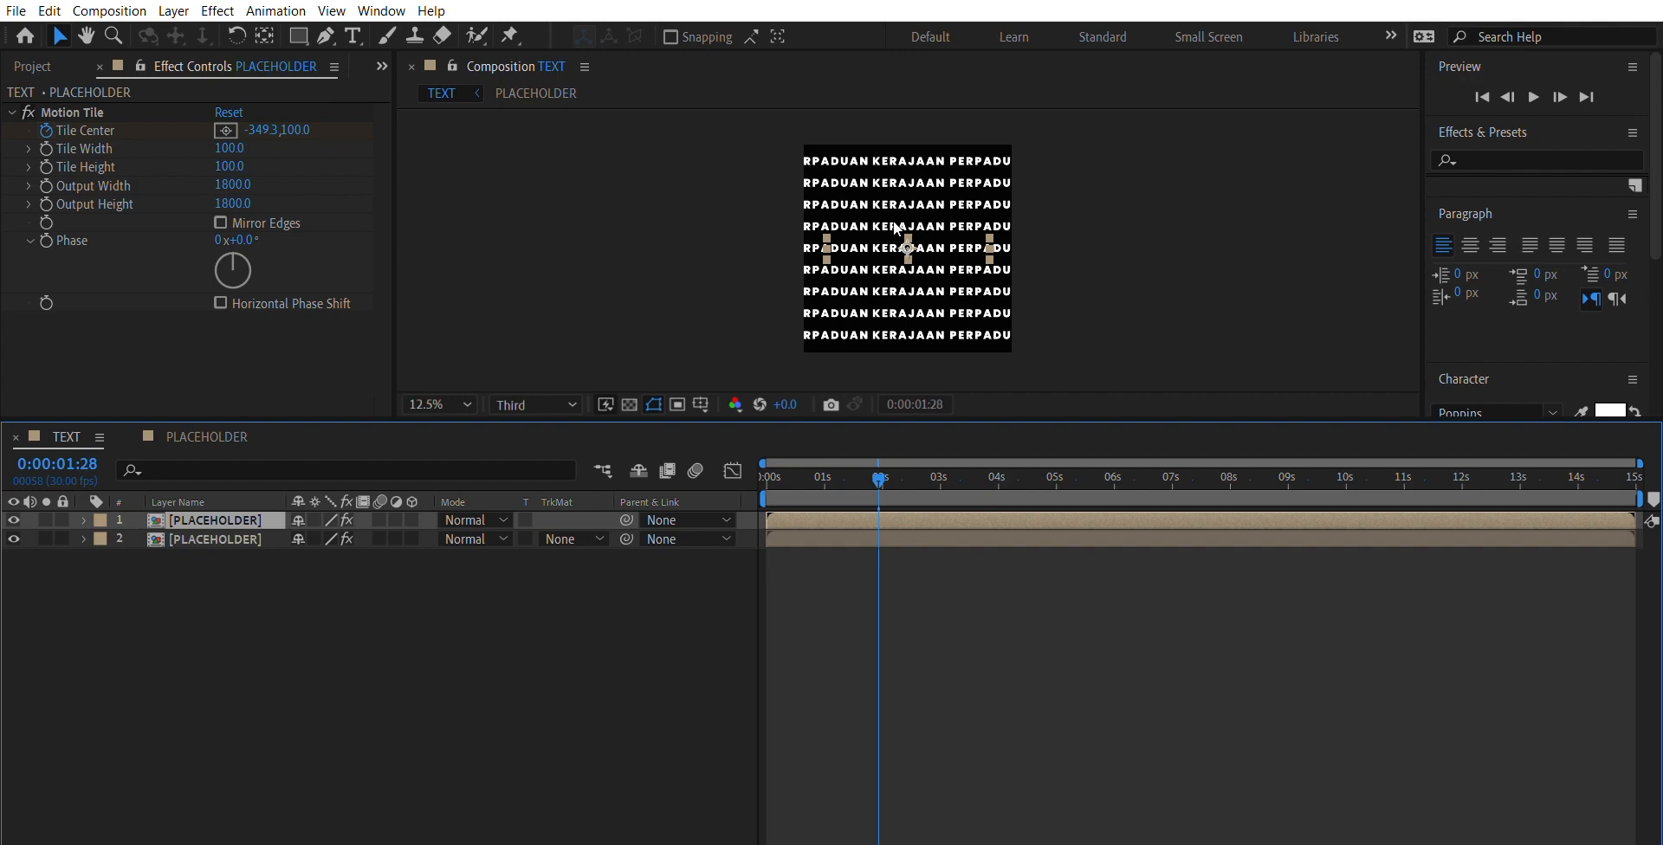
- Move the duplicated PLACEHOLDER layer down so its text rows fill the gaps between the original rows
left_click_drag(892, 221, 897, 235)
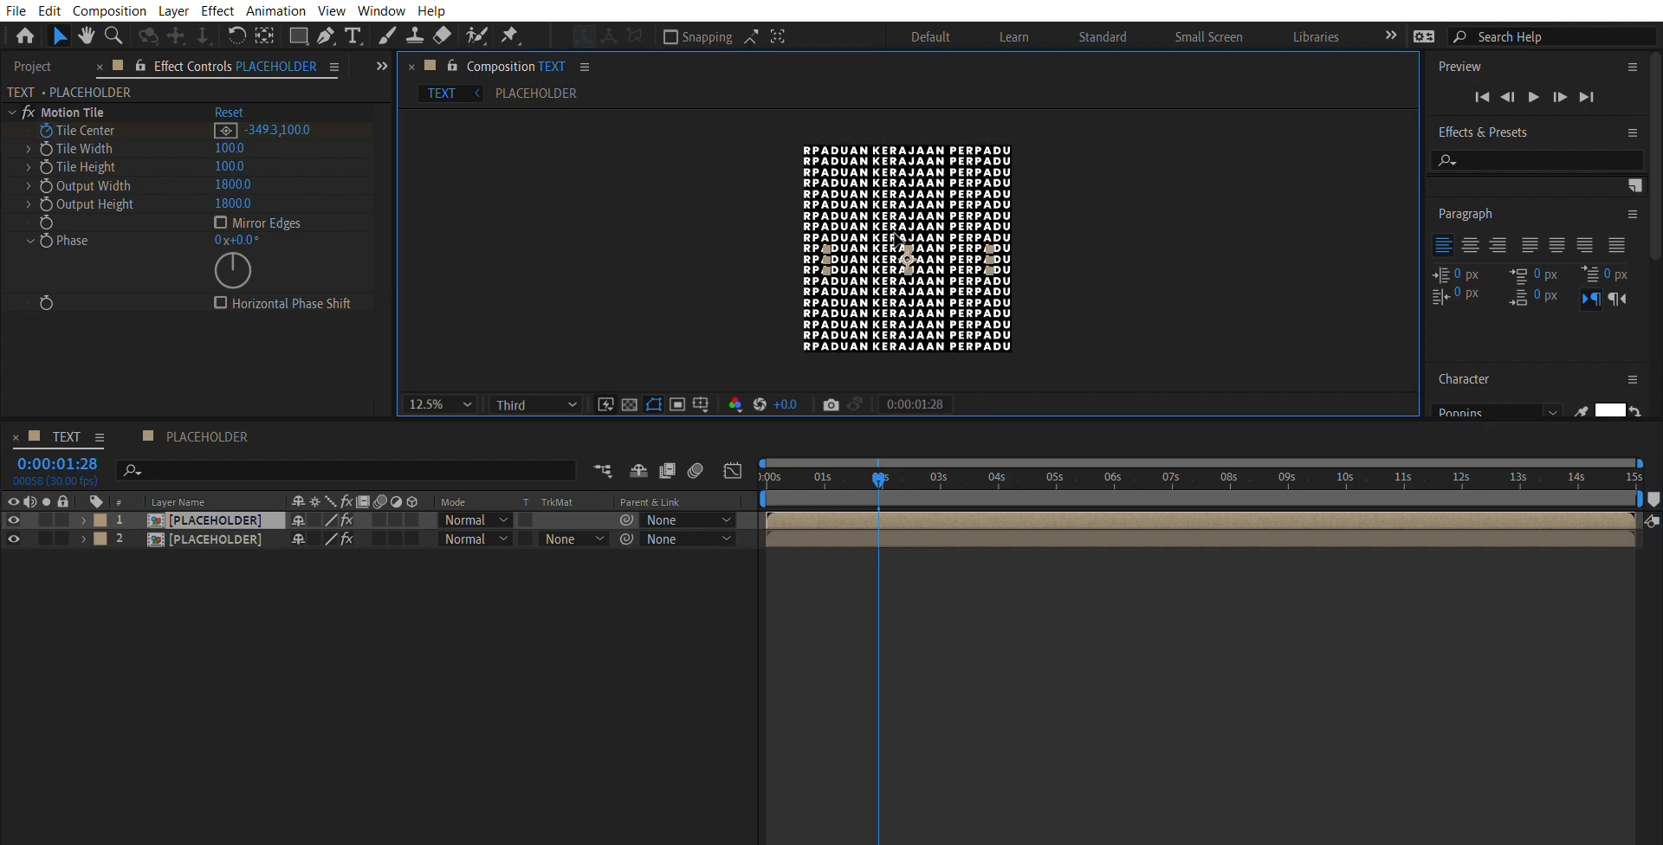
key("period")
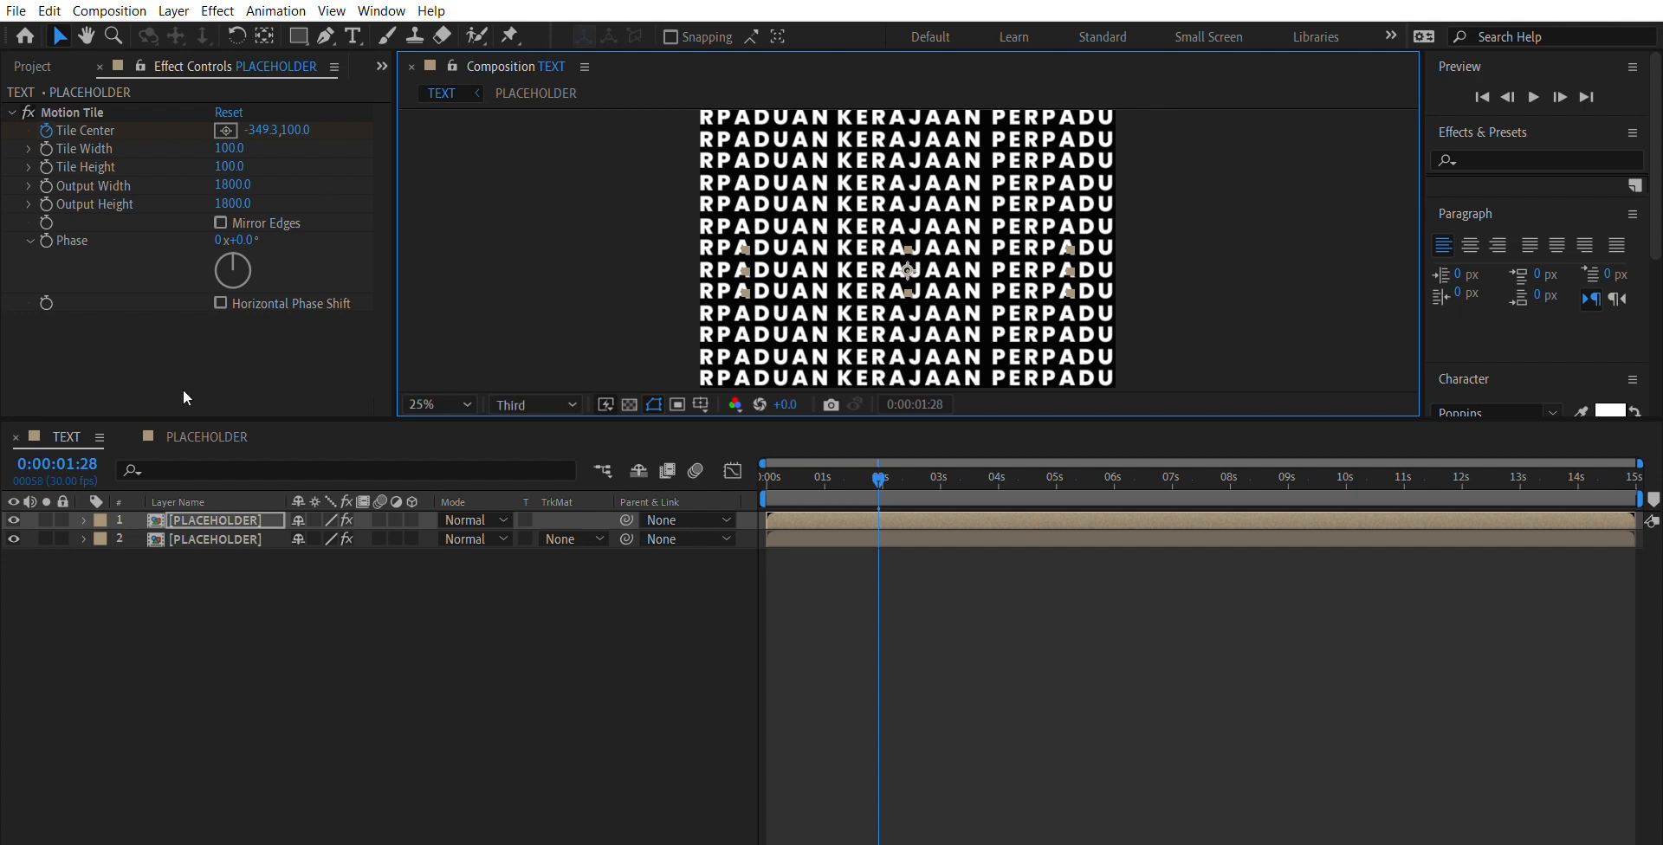
- Set the upper PLACEHOLDER layer's horizontal Tile Center keyframe at 0 seconds to 1000
left_click(199, 519)
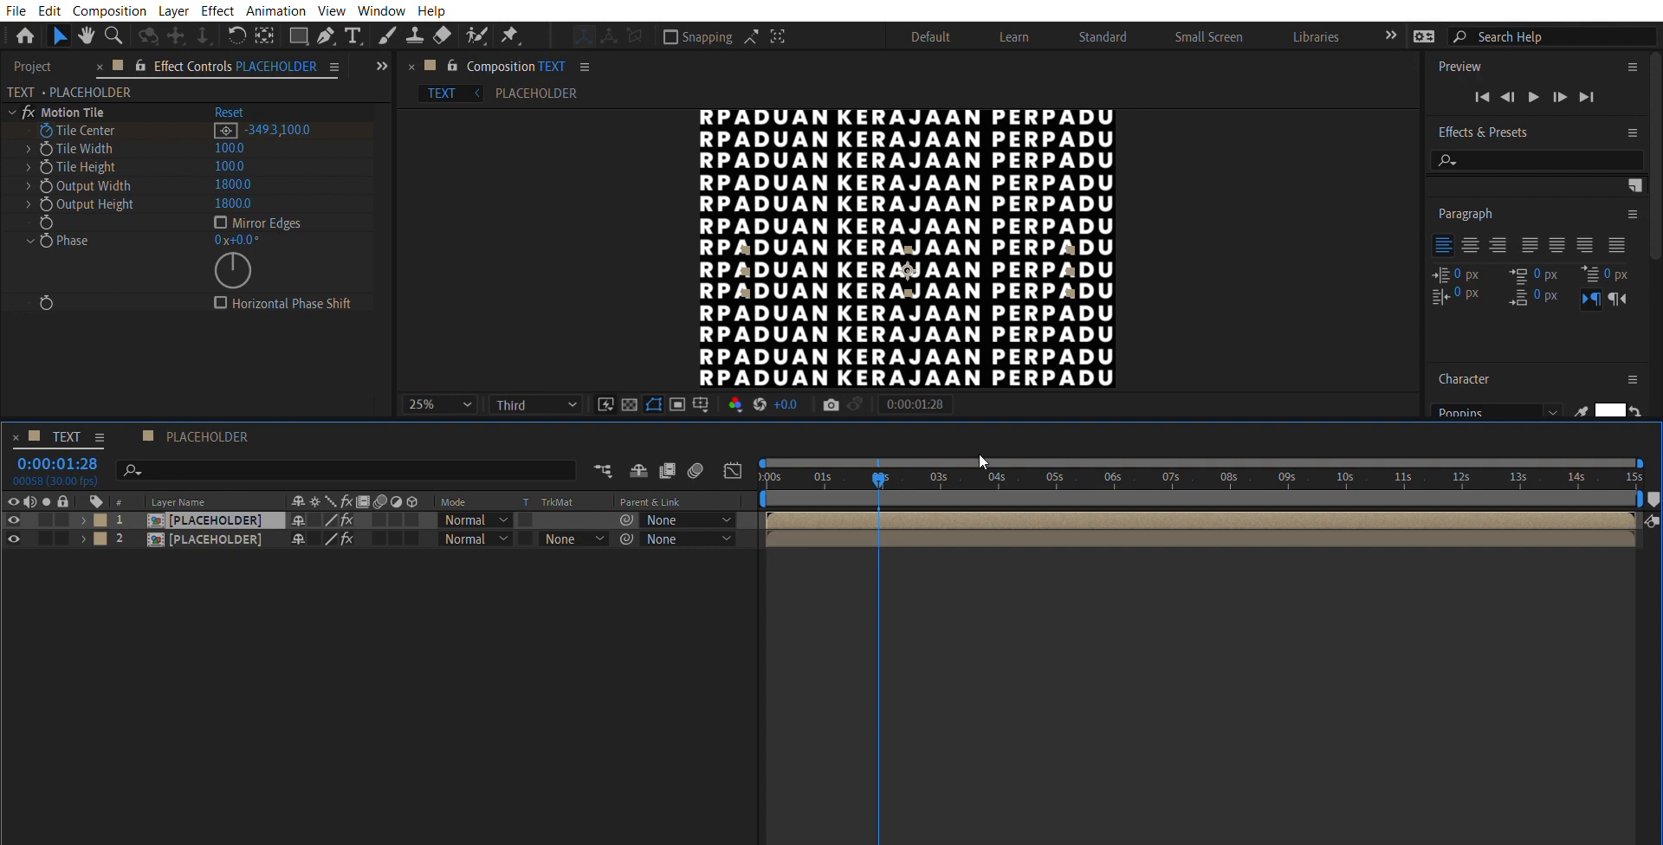
left_click_drag(880, 460, 706, 447)
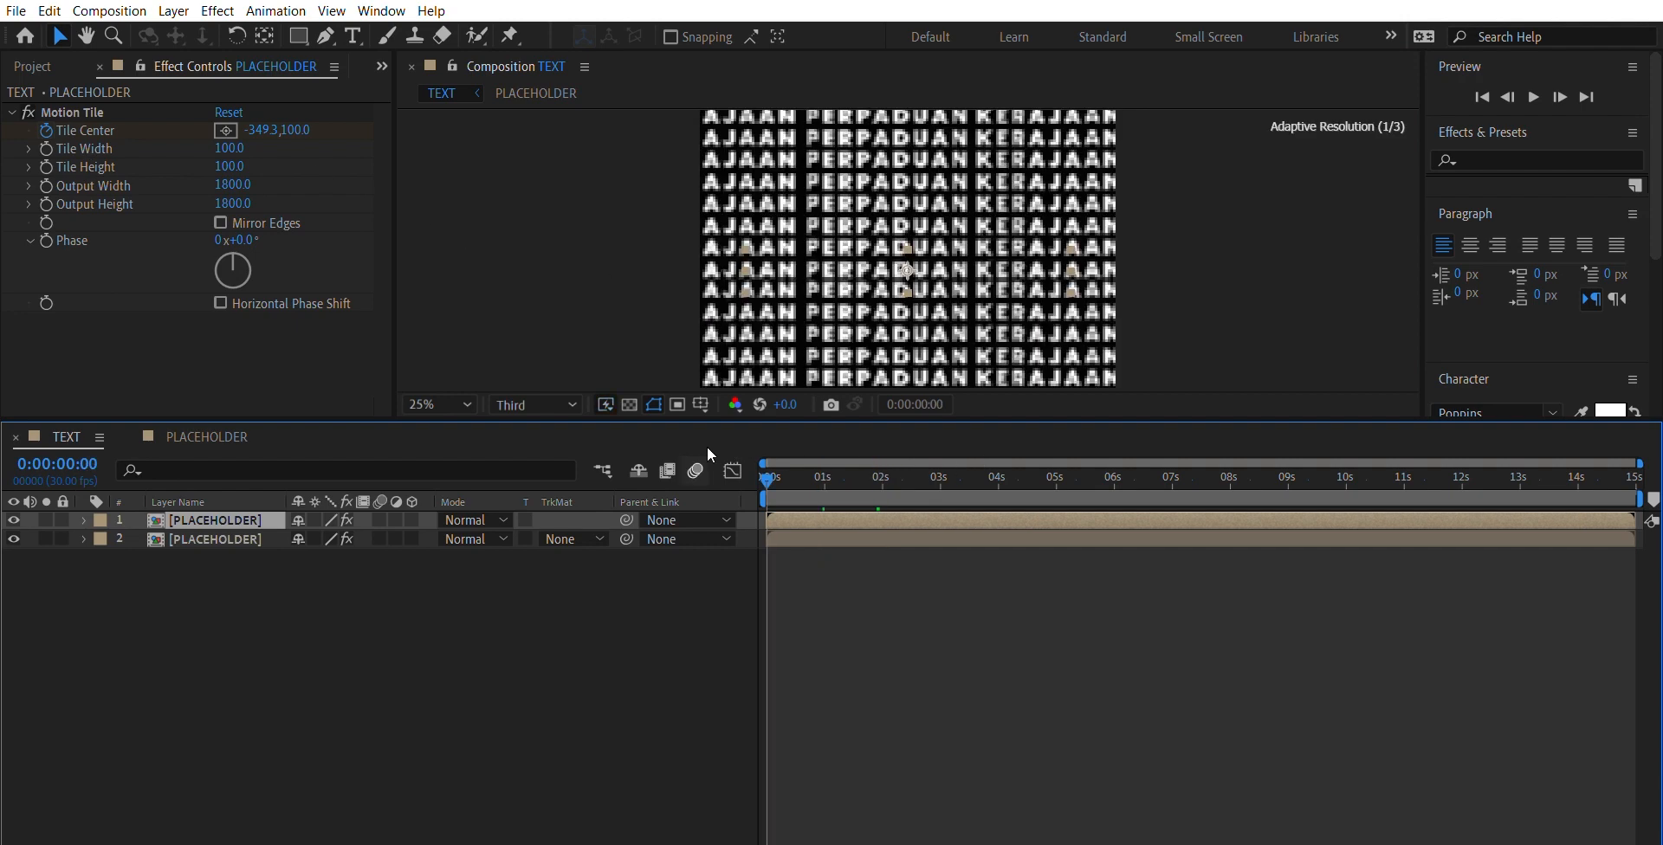
left_click(50, 108)
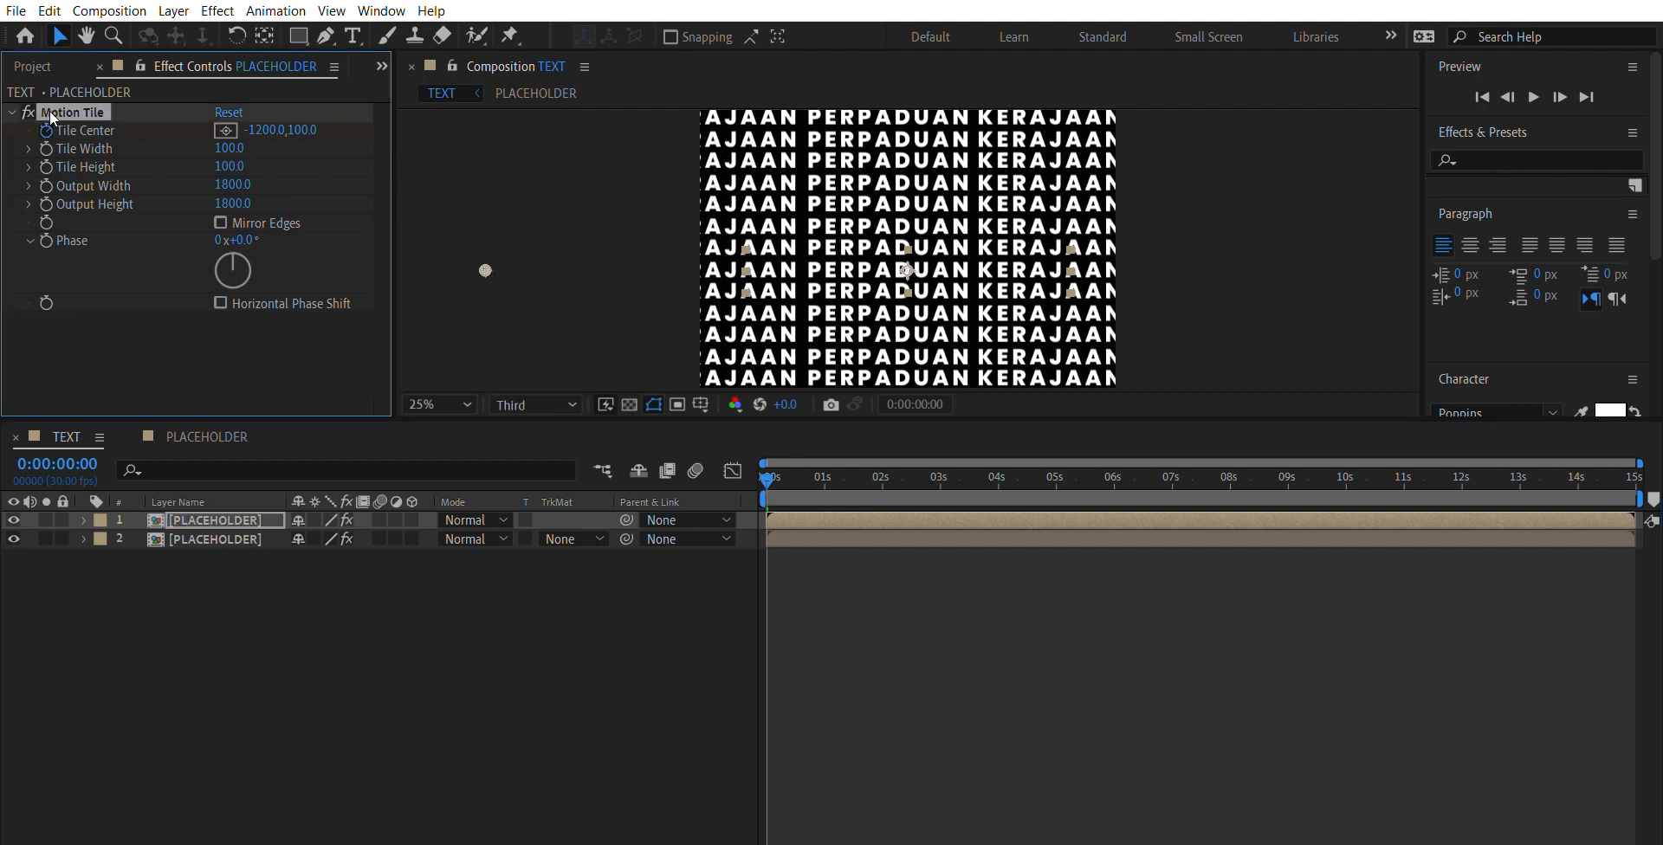
left_click(273, 128)
type("1000")
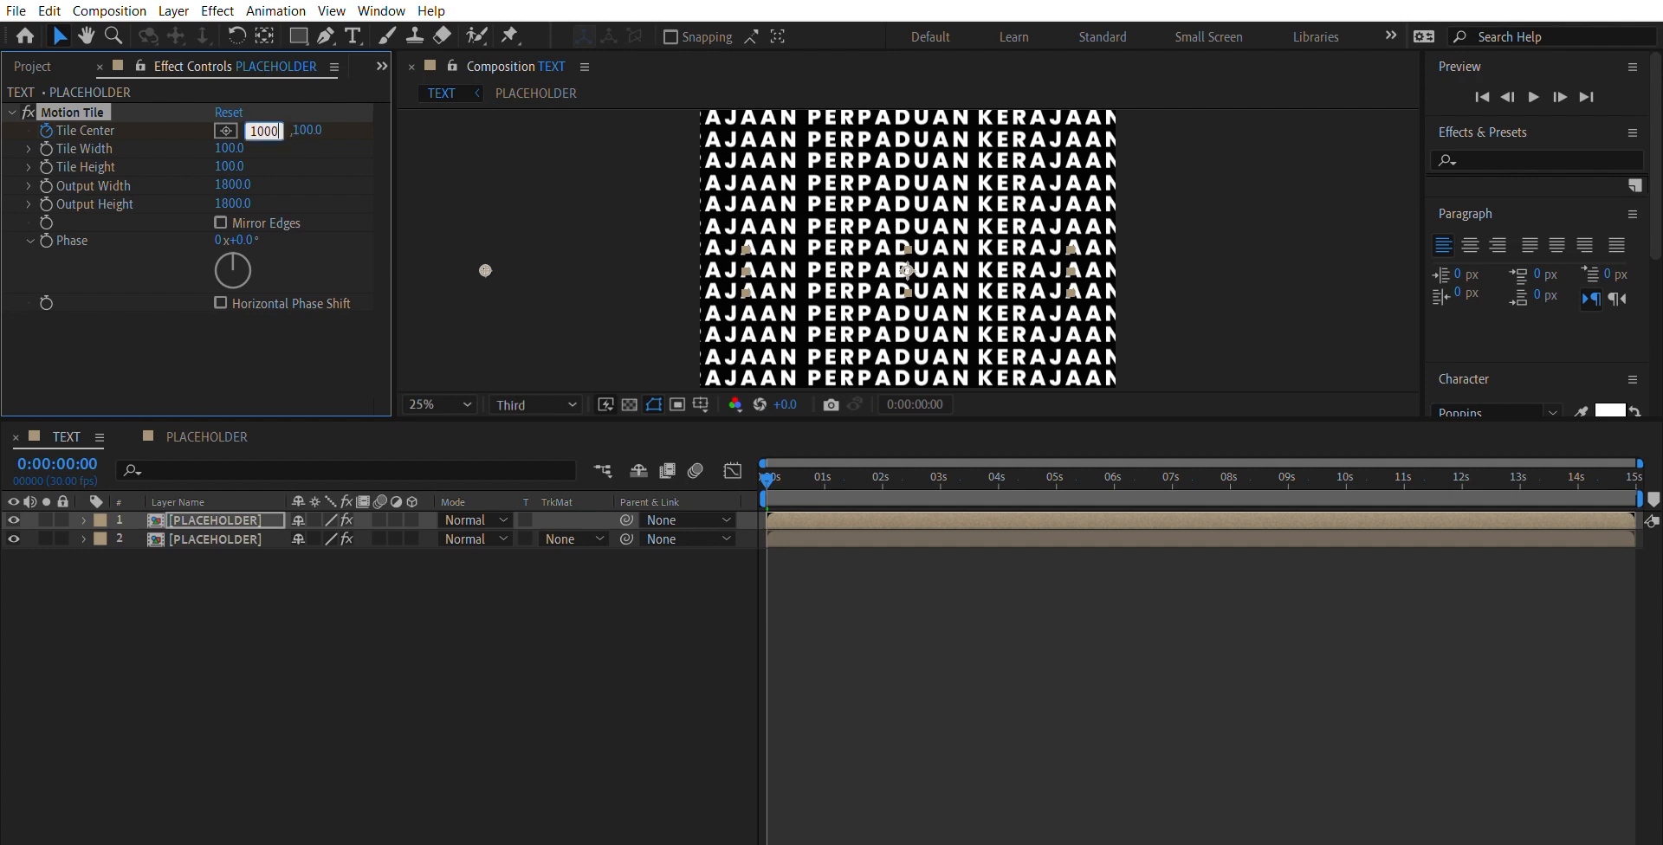
key("Return")
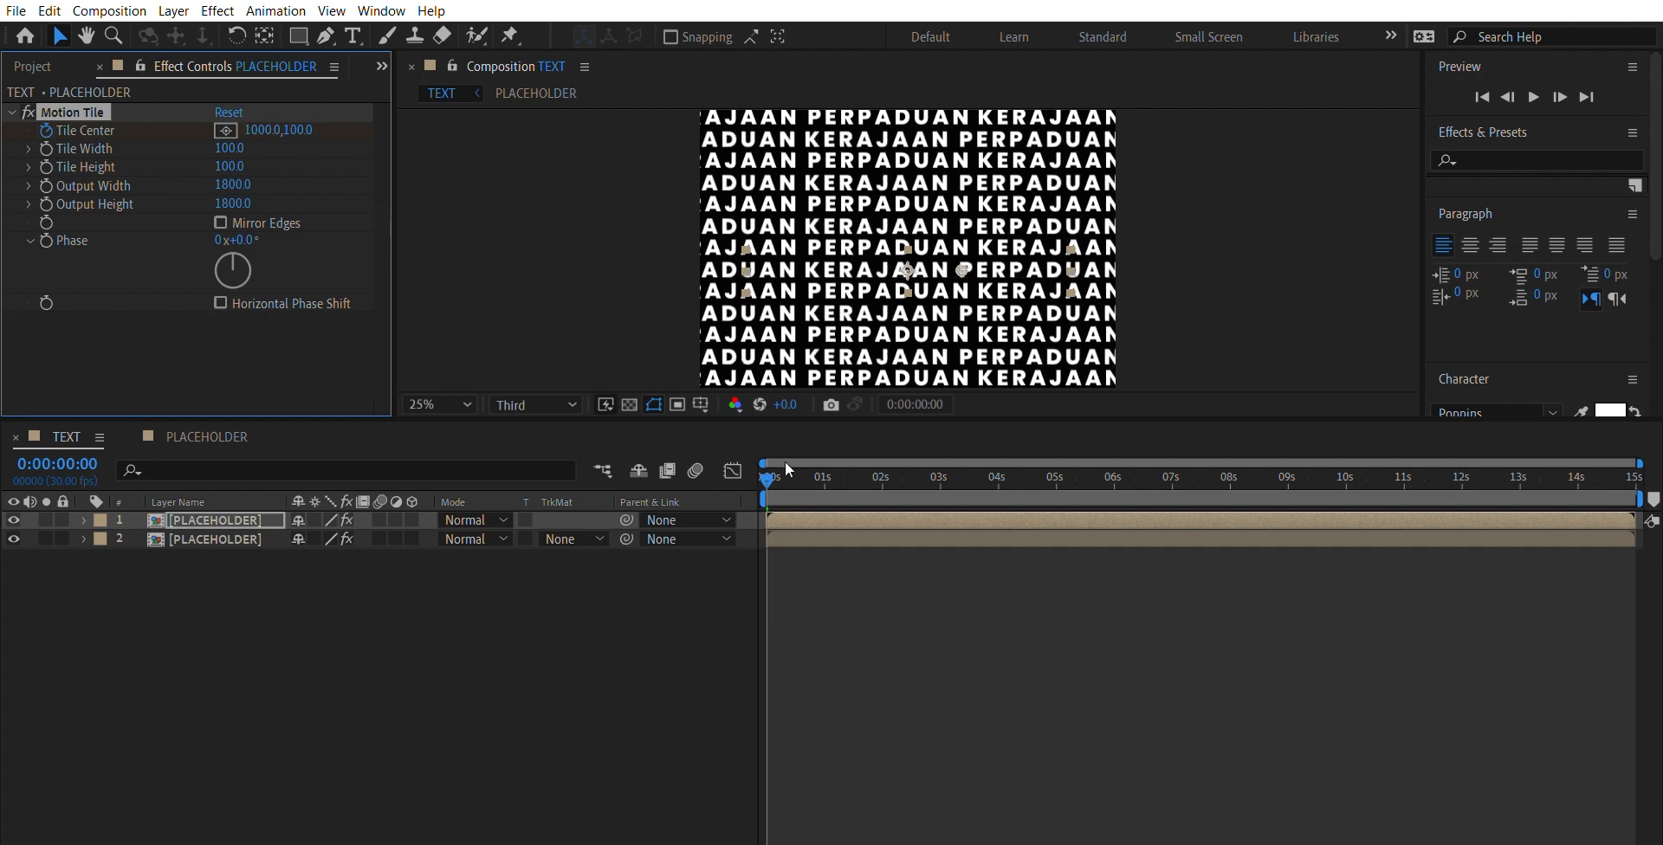
- Set the upper layer's horizontal Tile Center keyframe at 5 seconds to -1200 and preview the opposing scroll from the start
left_click_drag(774, 460, 1058, 441)
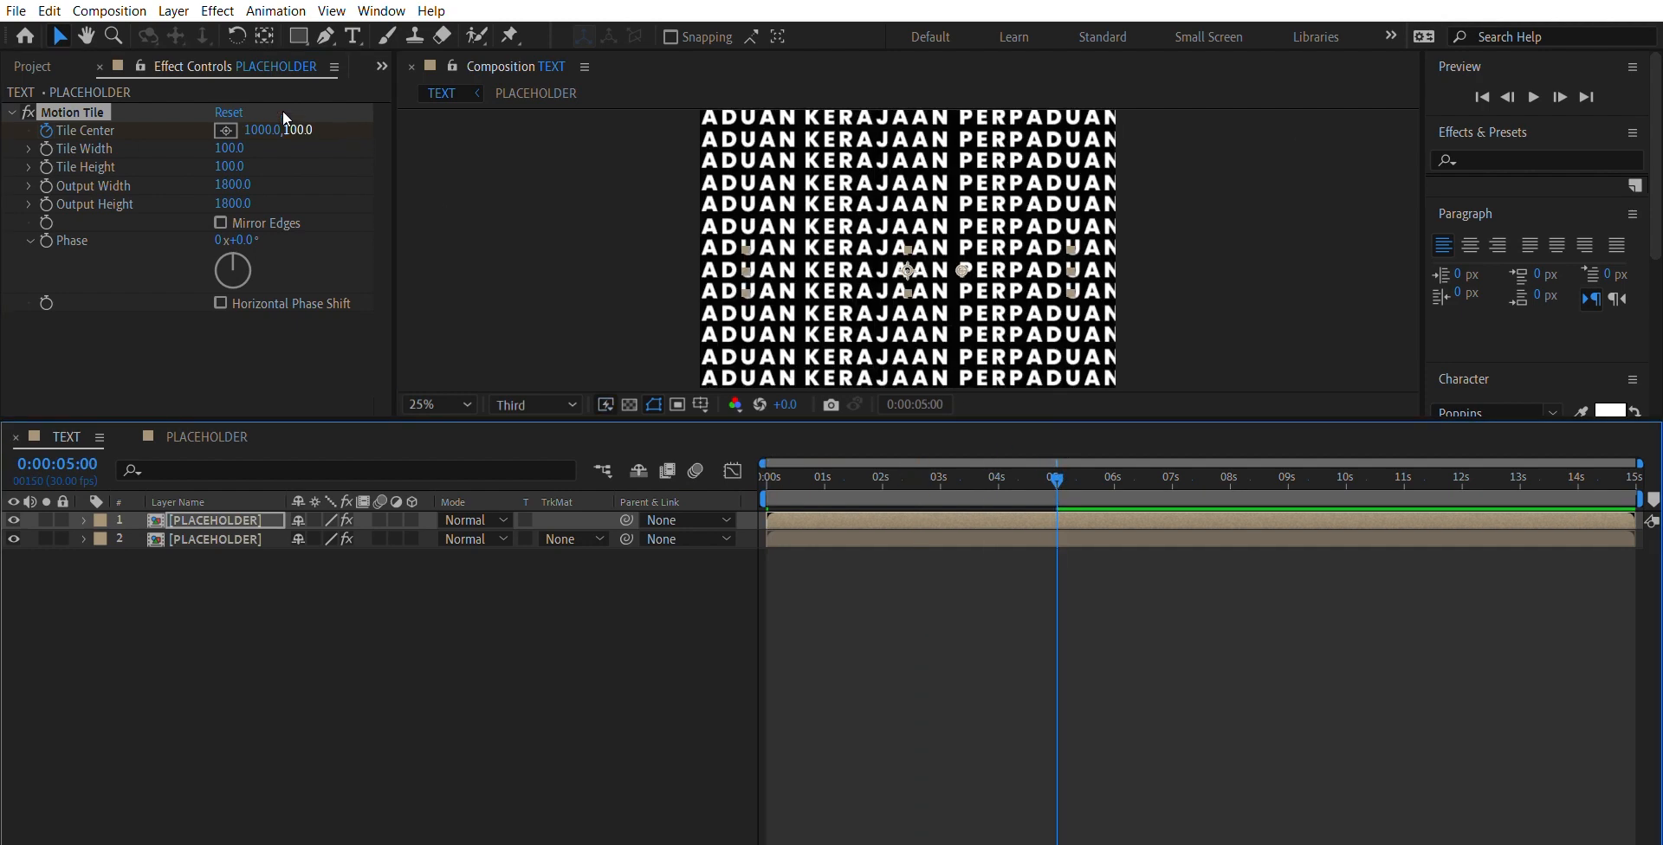
left_click(261, 130)
type("-1200")
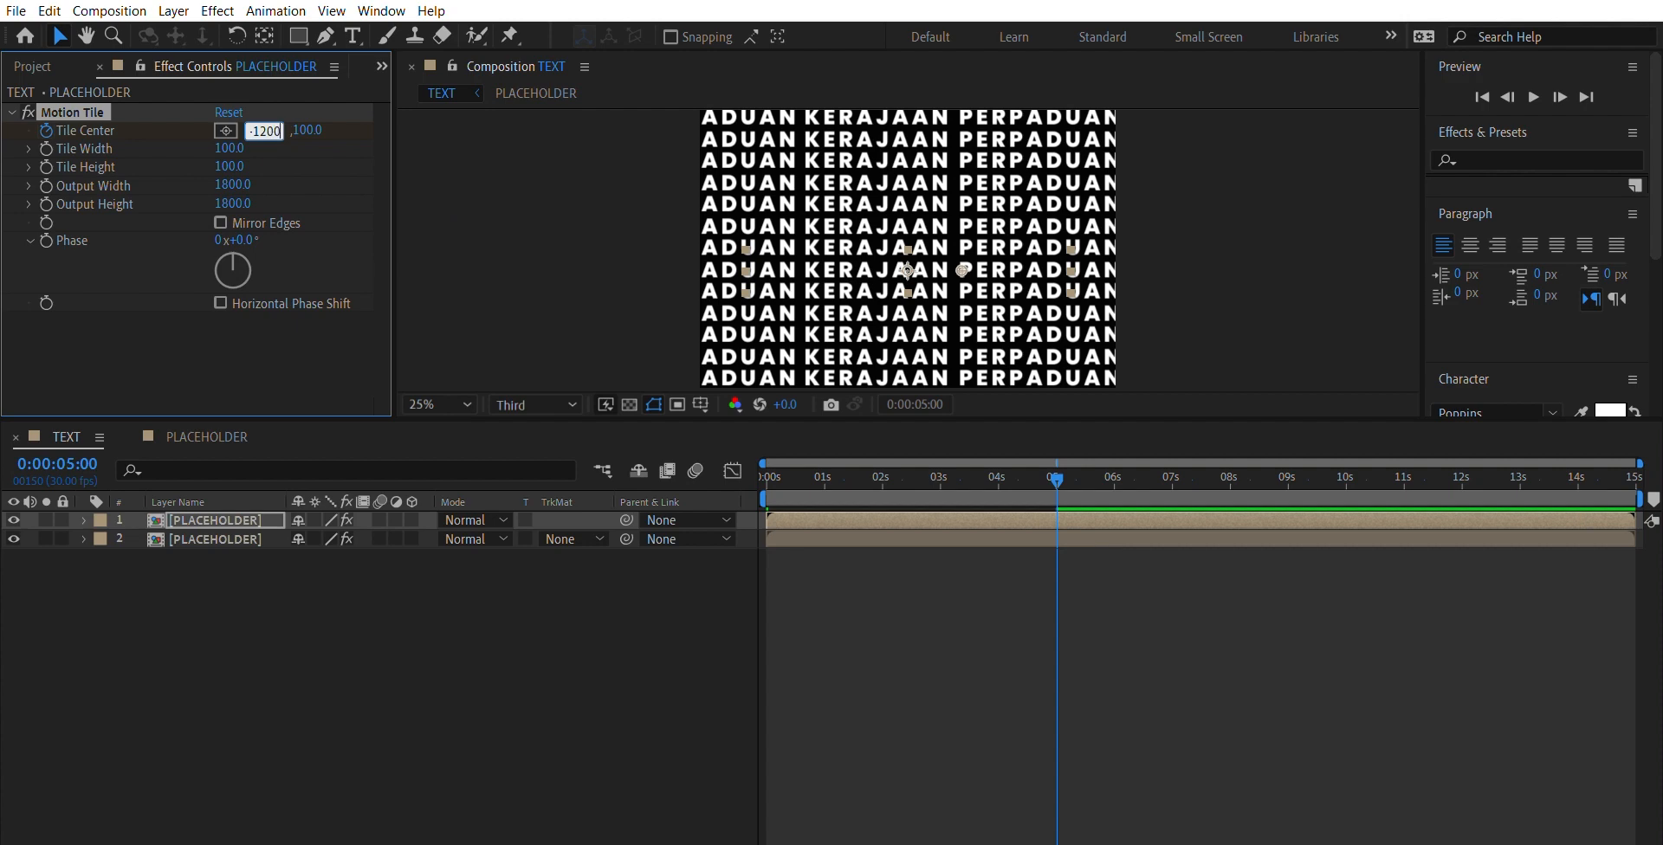
key("Return")
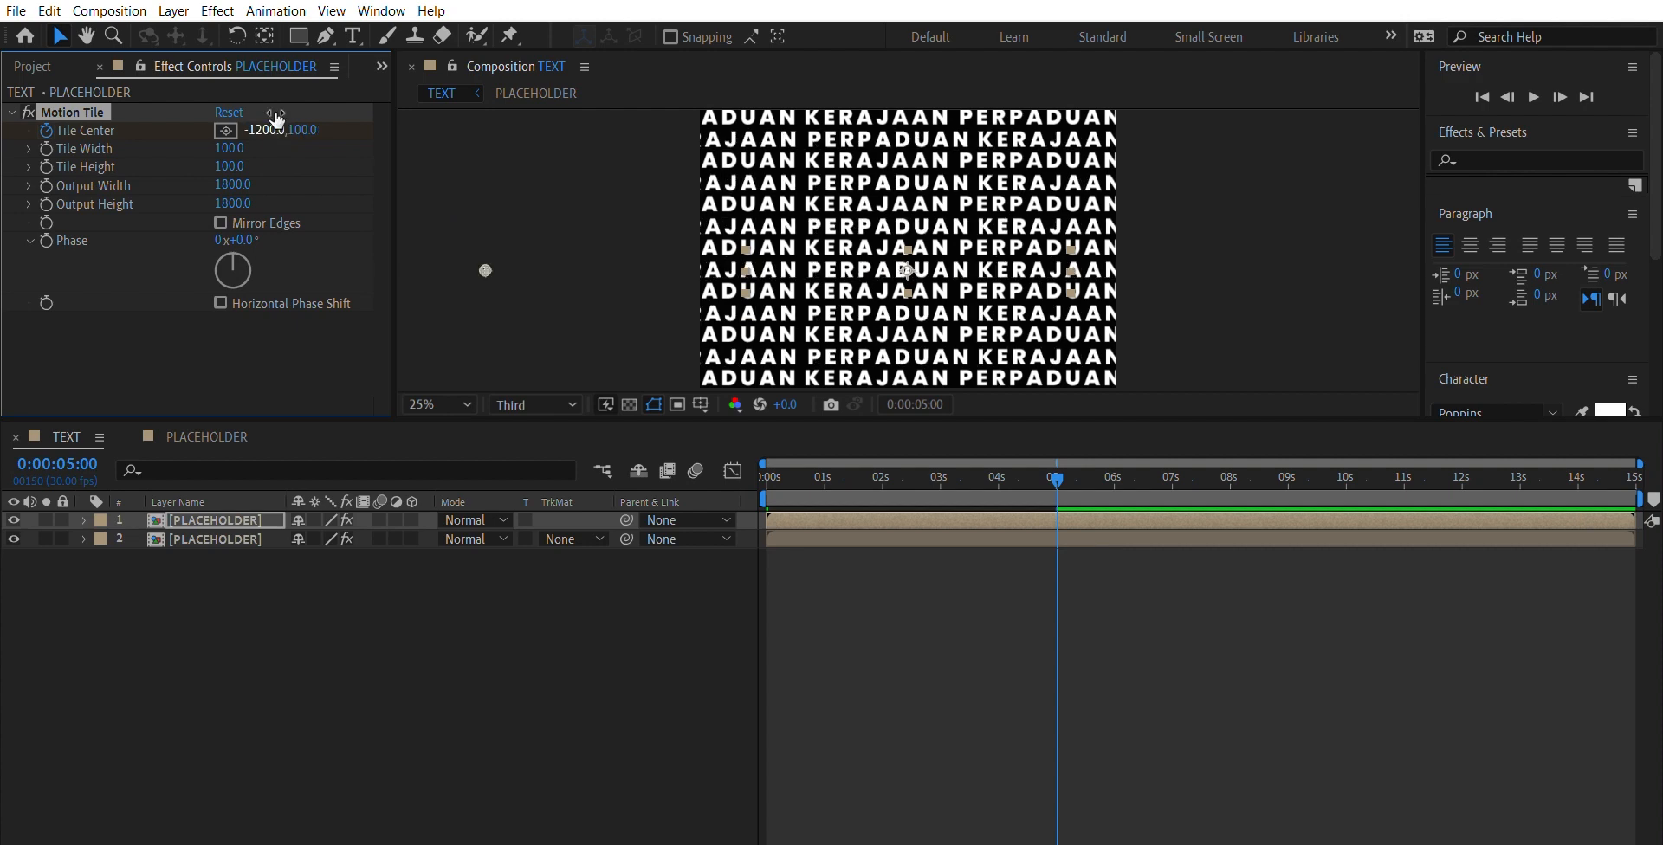
left_click_drag(1057, 470, 603, 470)
key("space")
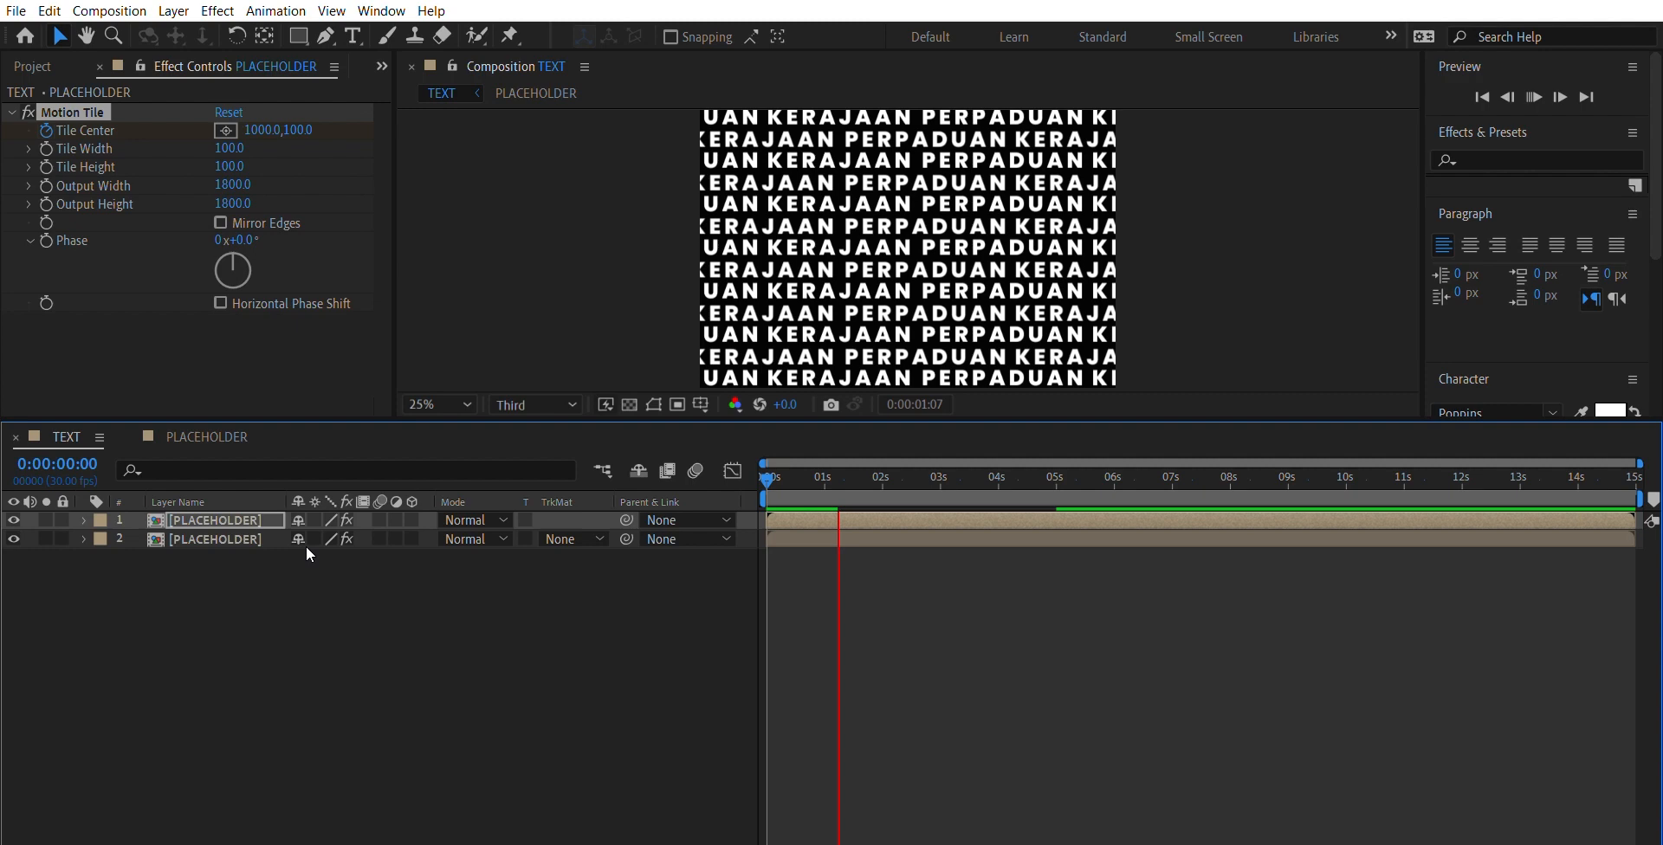
key("space")
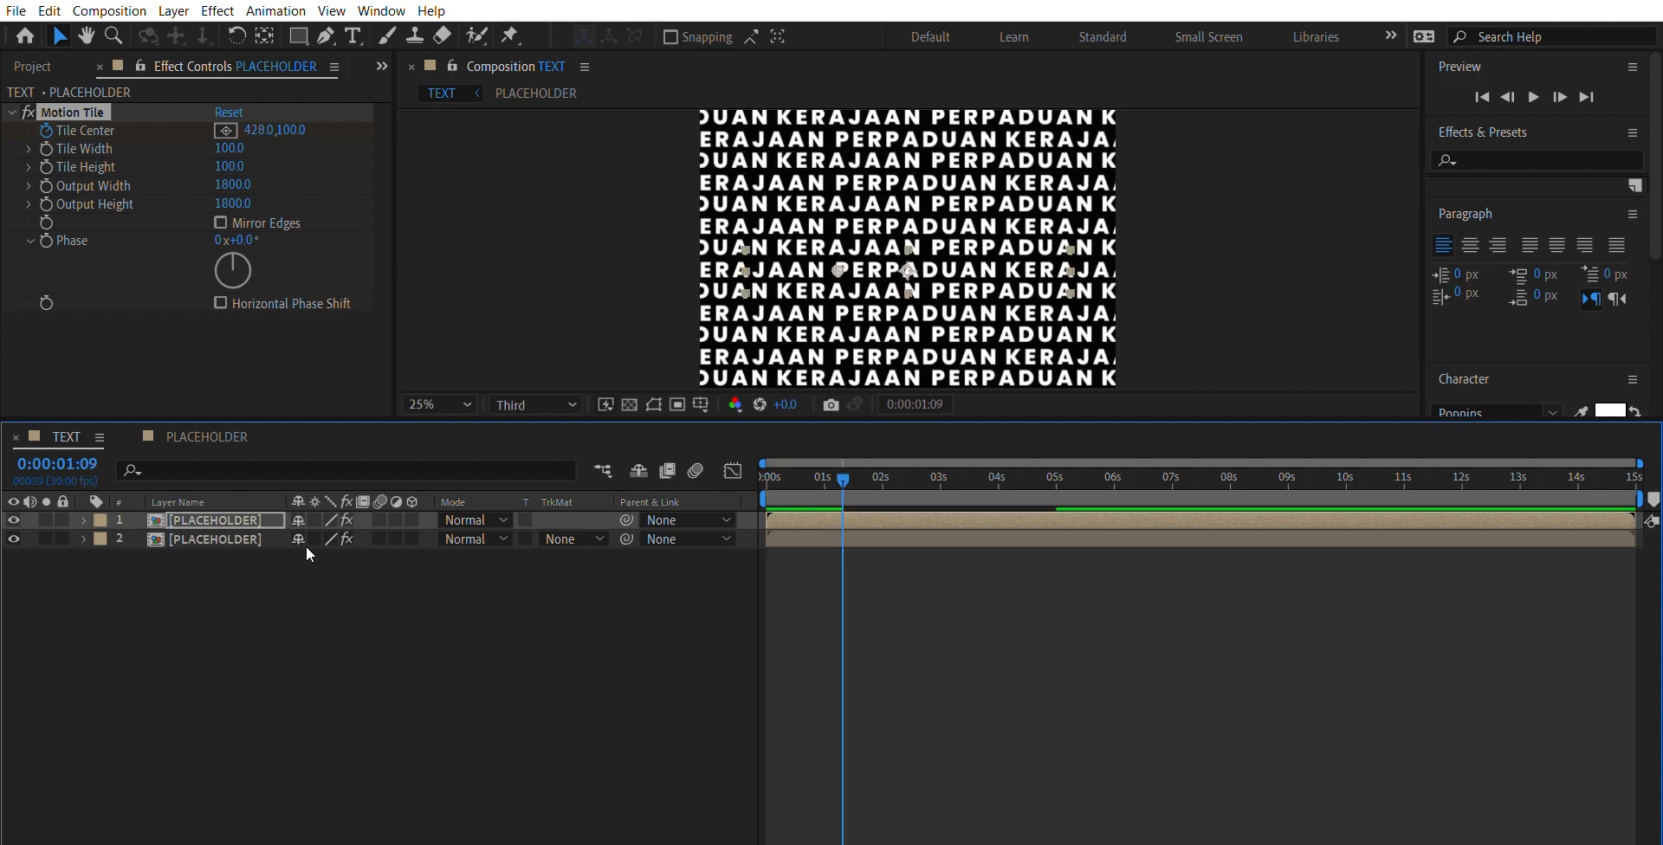
- Apply a Fill effect to the upper PLACEHOLDER layer
key("ctrl+Down")
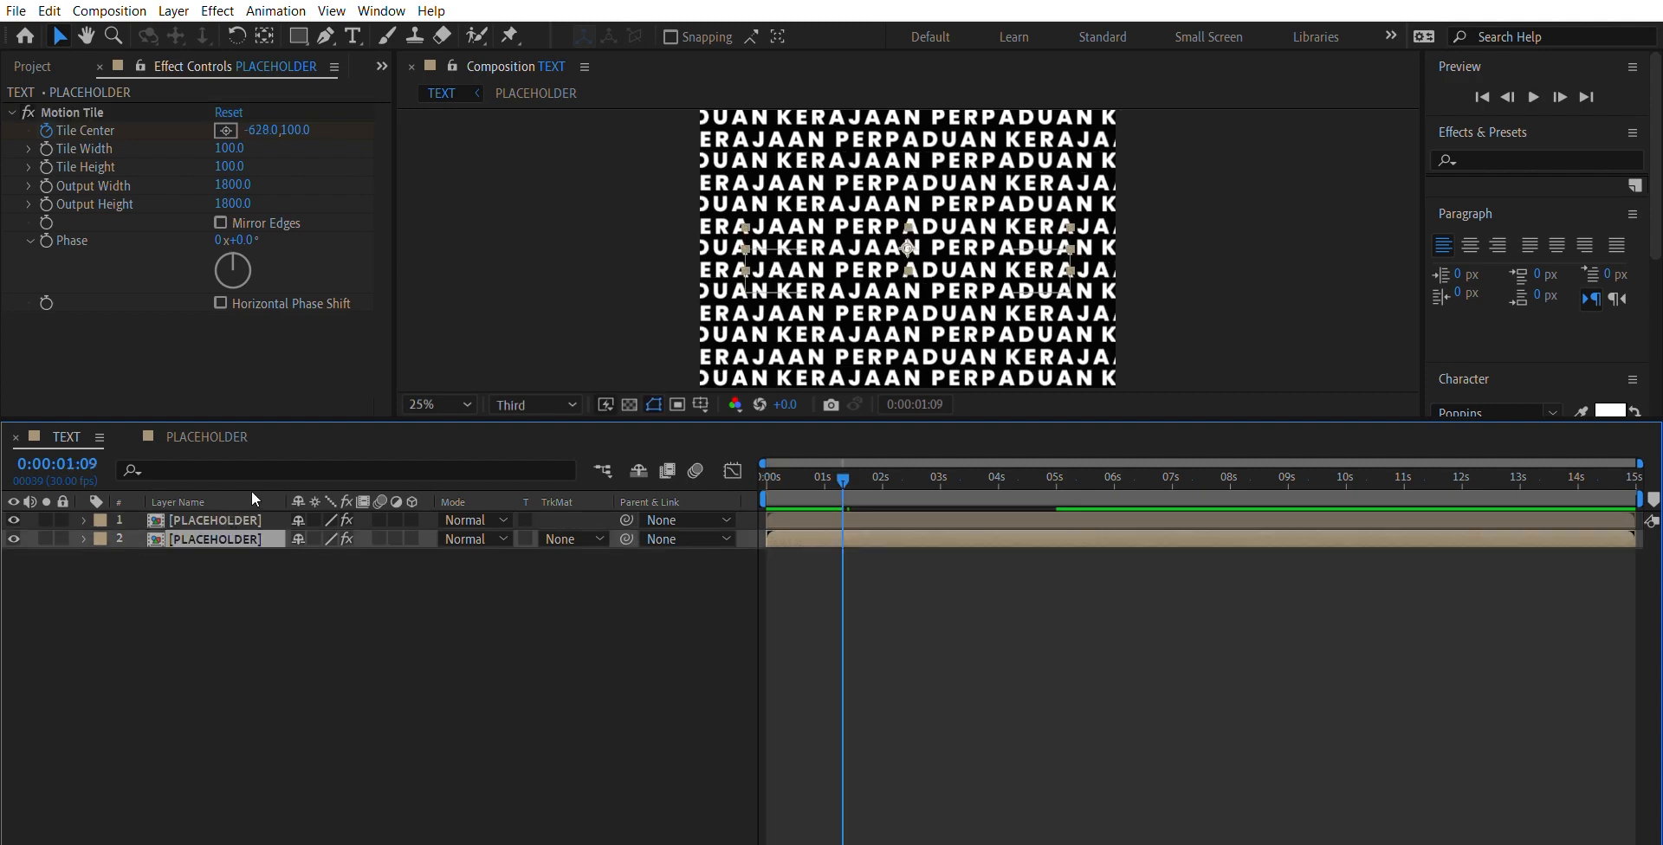
key("ctrl+Up")
key("ctrl+Down")
key("ctrl+Up")
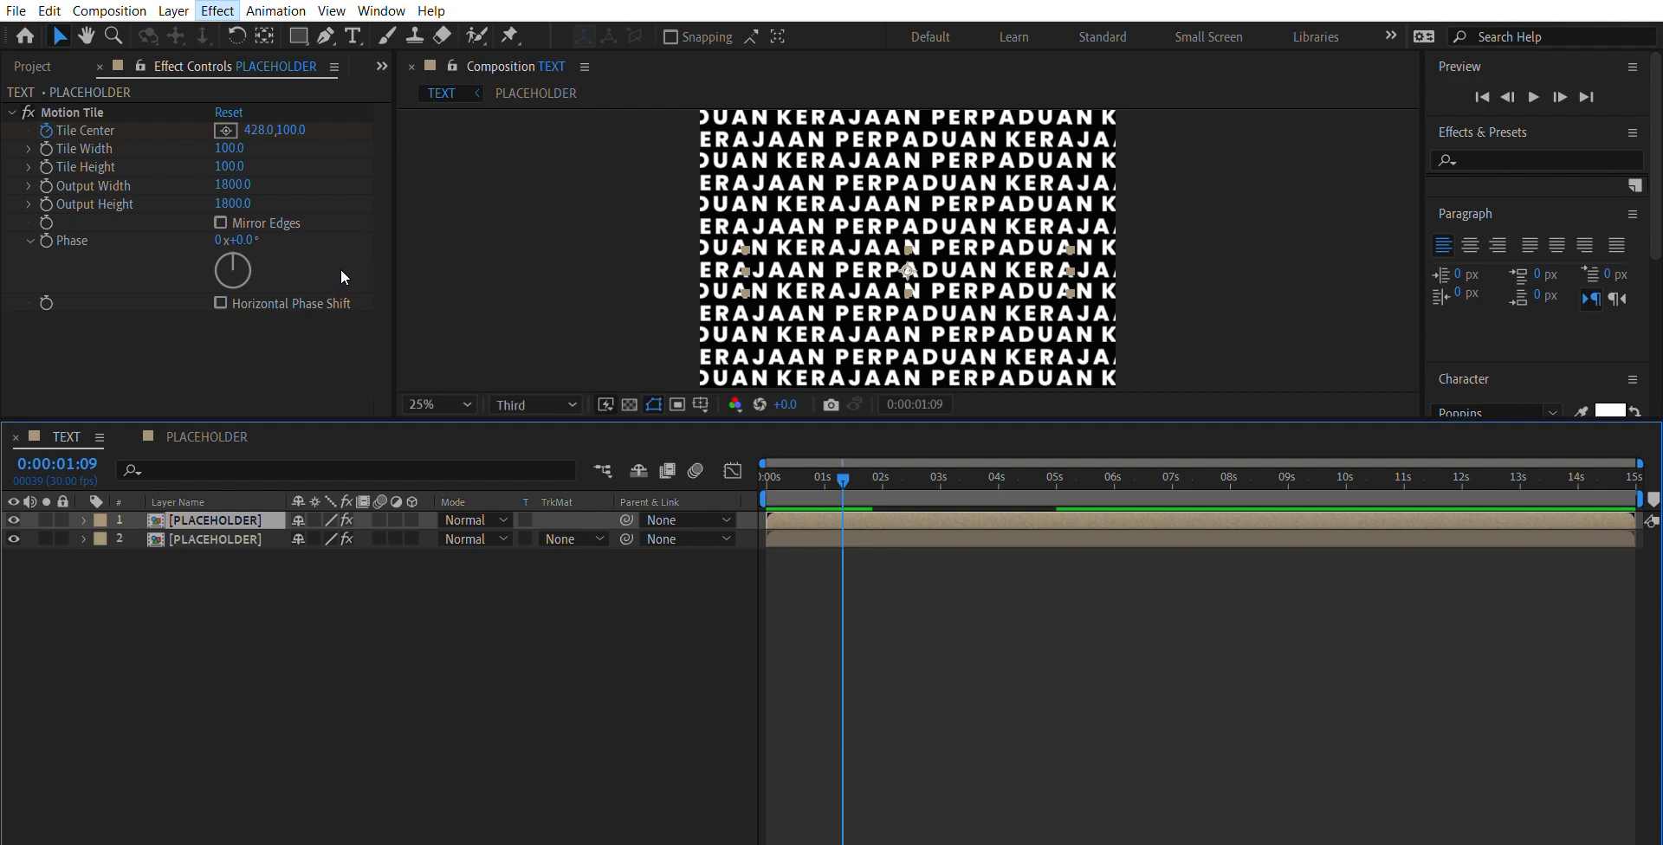
left_click(548, 575)
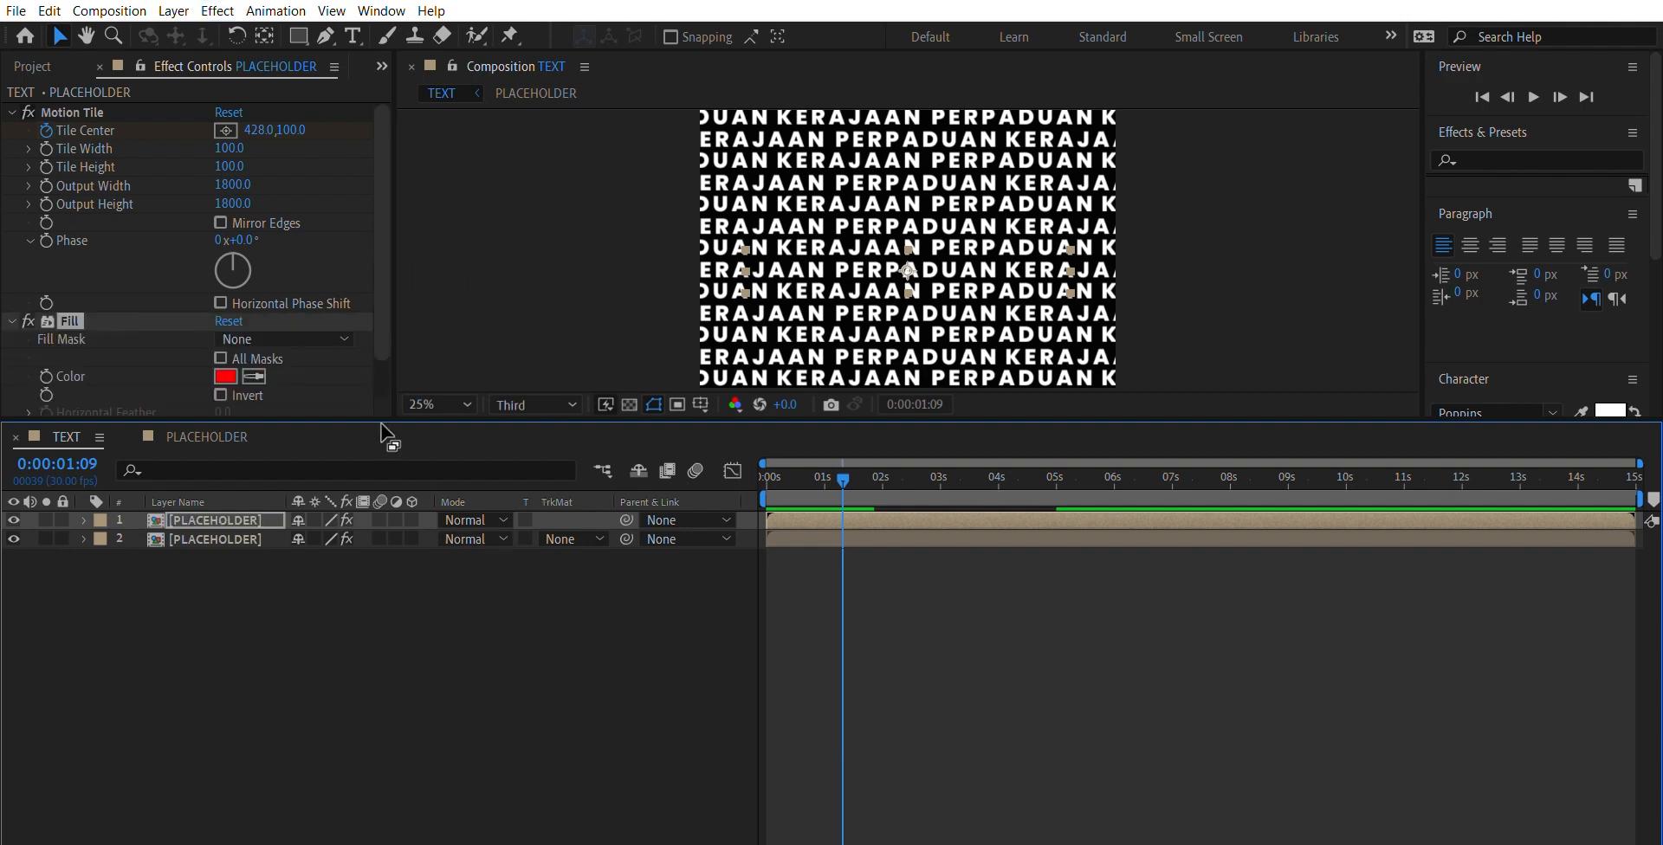
left_click_drag(382, 305, 386, 350)
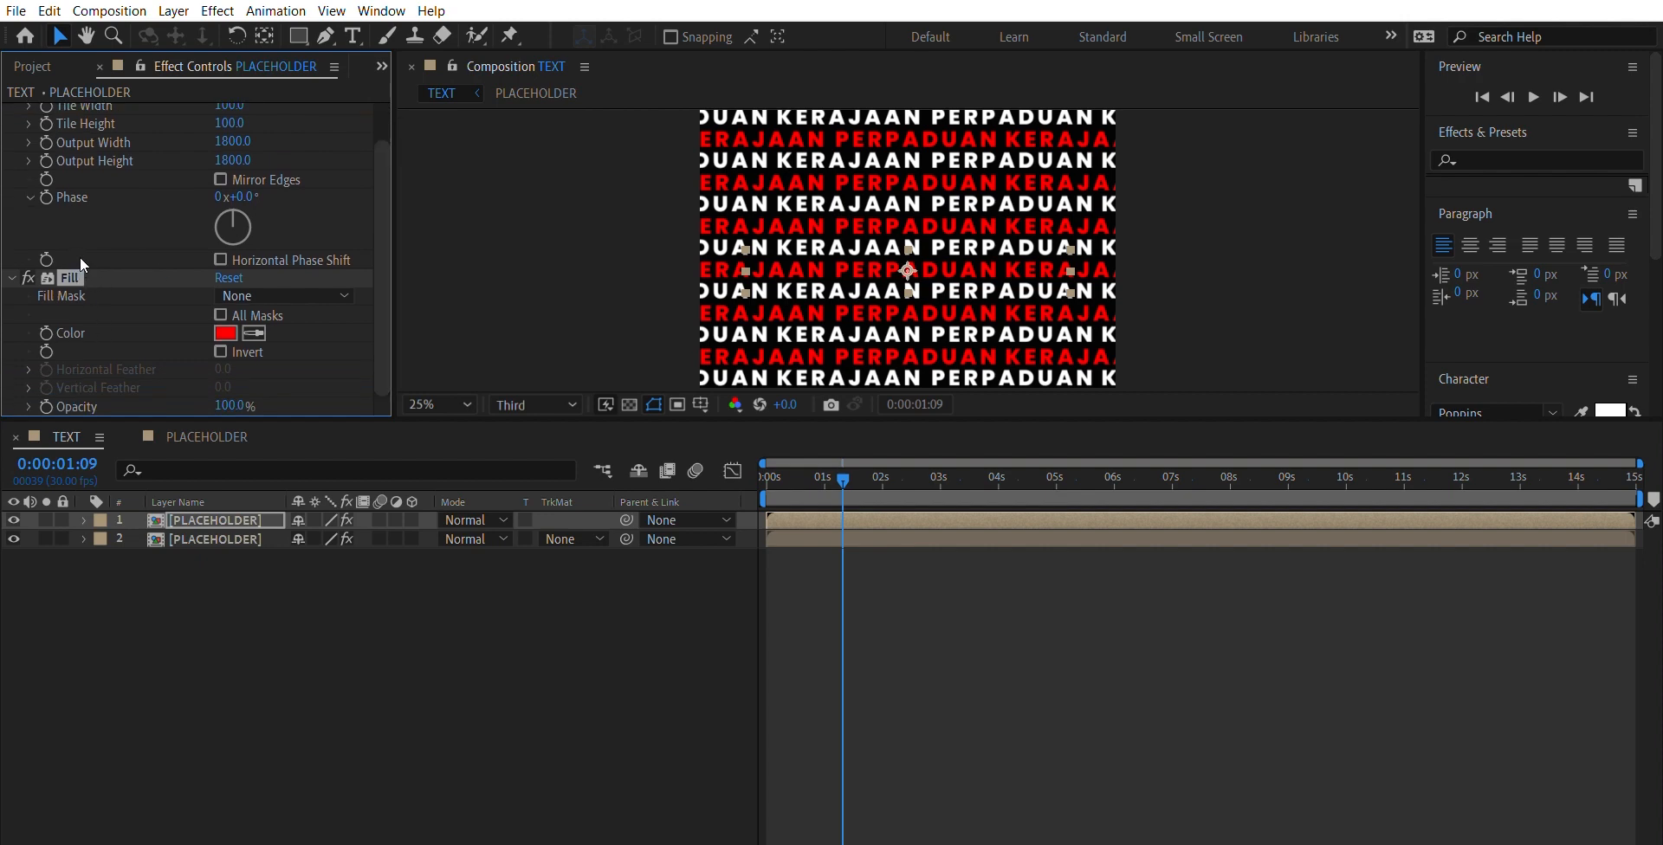
- Set the upper layer's Fill color to a bright purple
left_click(227, 333)
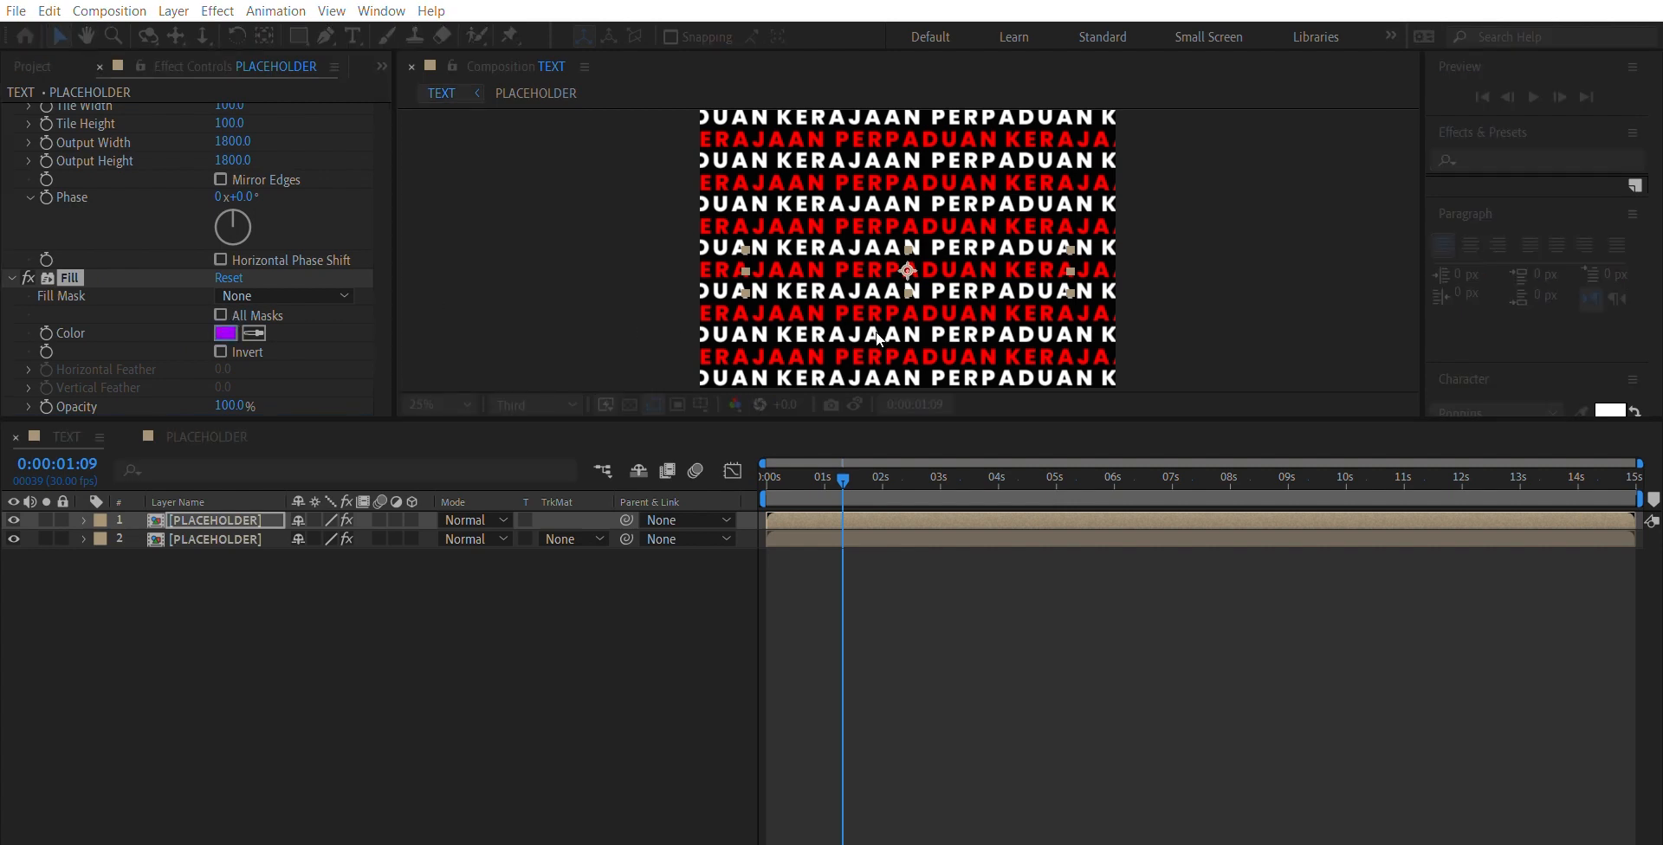
left_click_drag(876, 332, 876, 329)
left_click(853, 365)
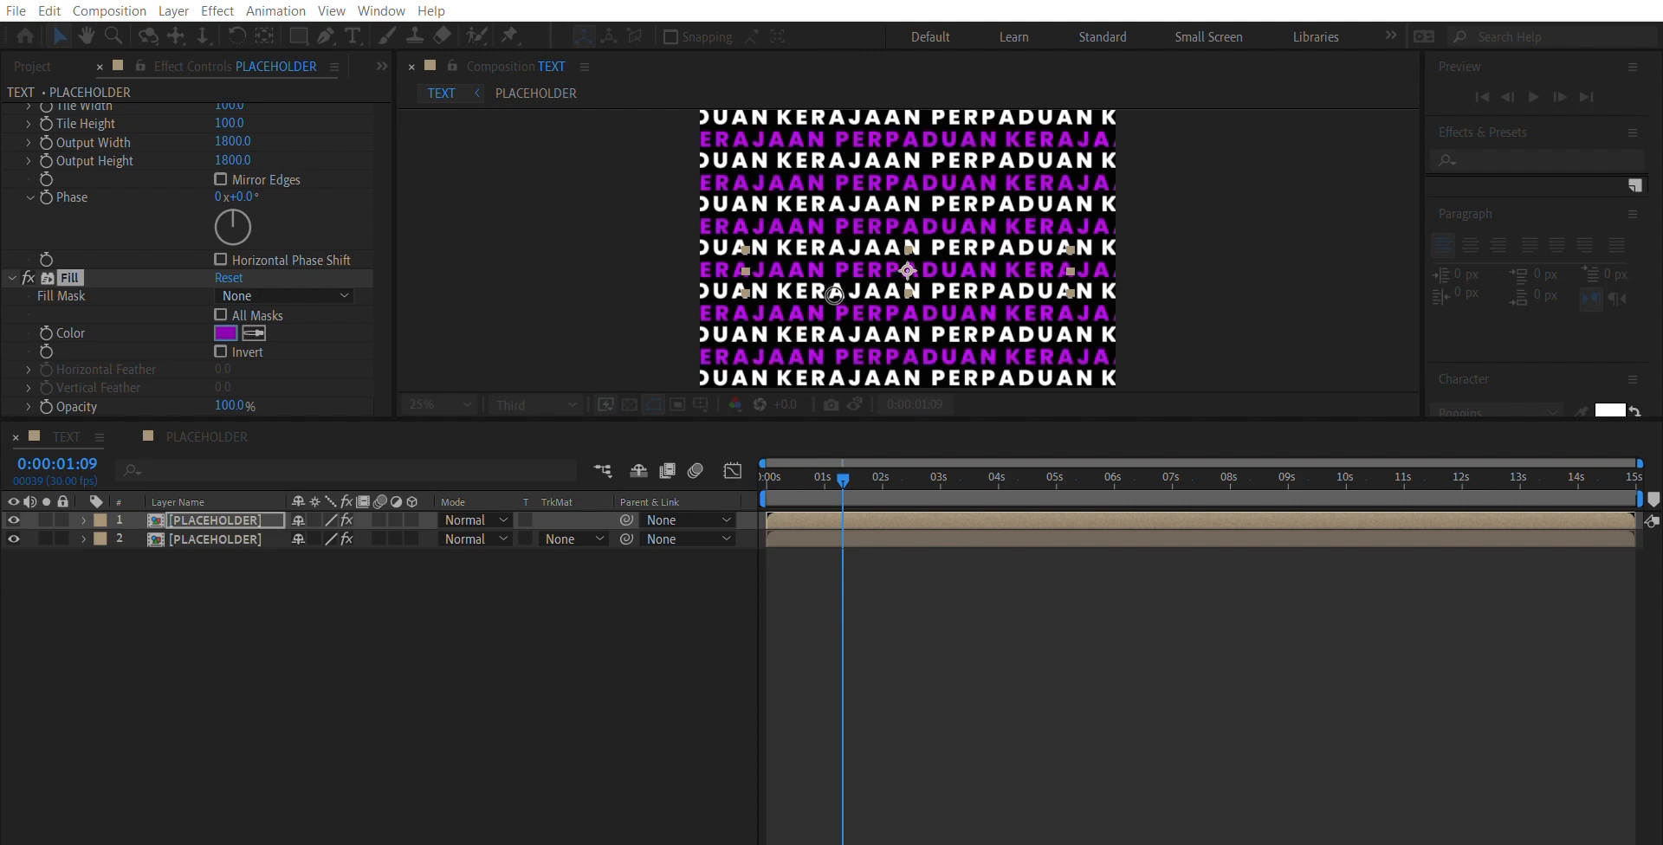
left_click(805, 283)
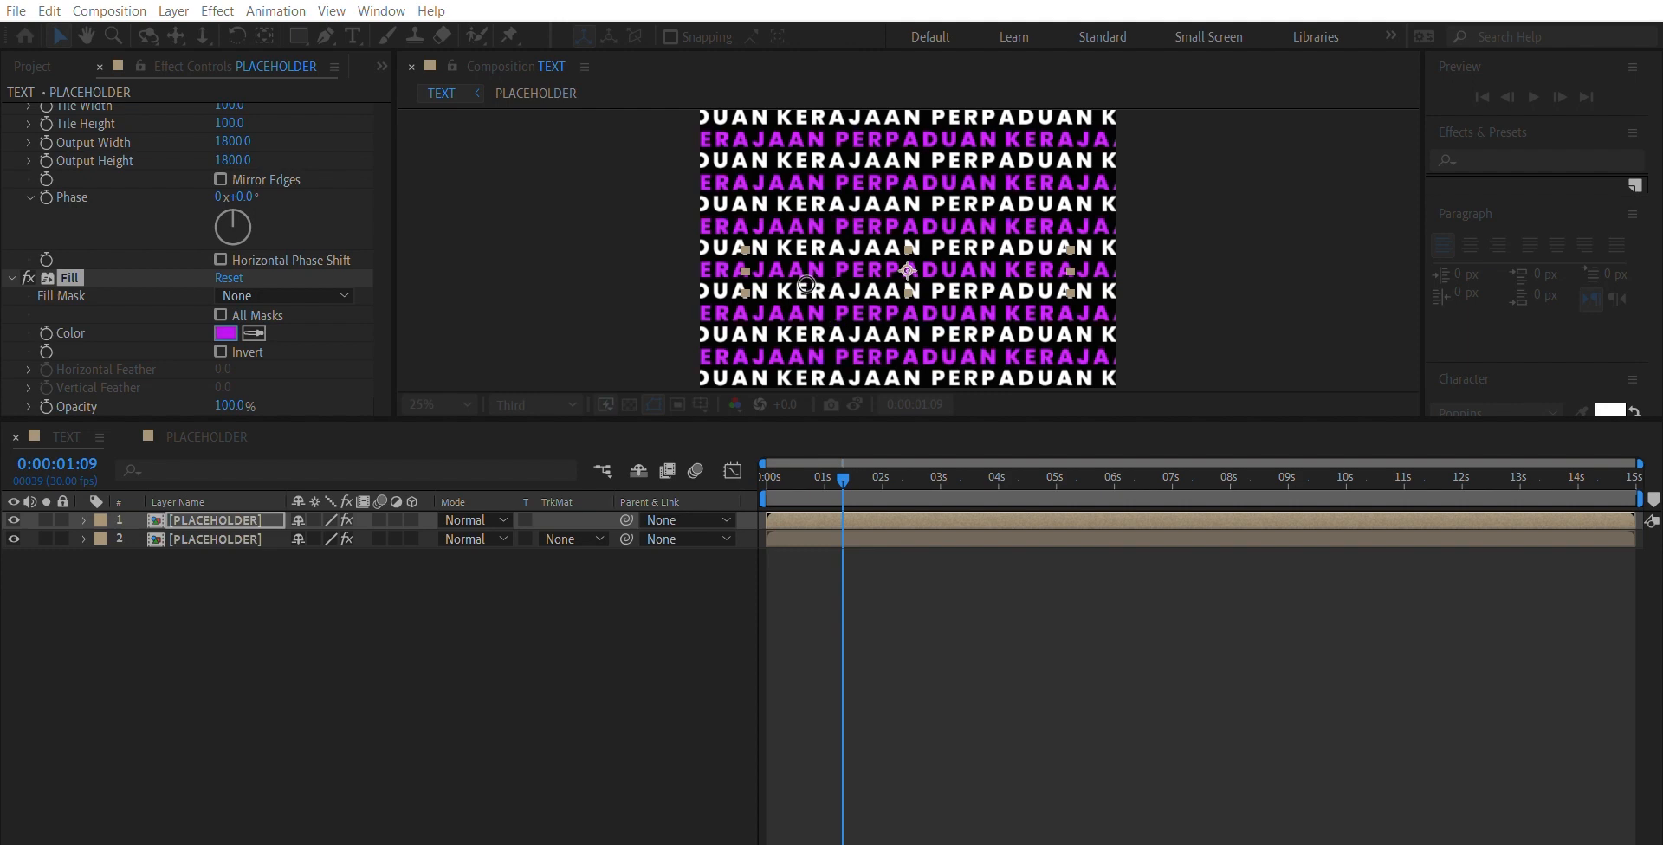
left_click(1058, 284)
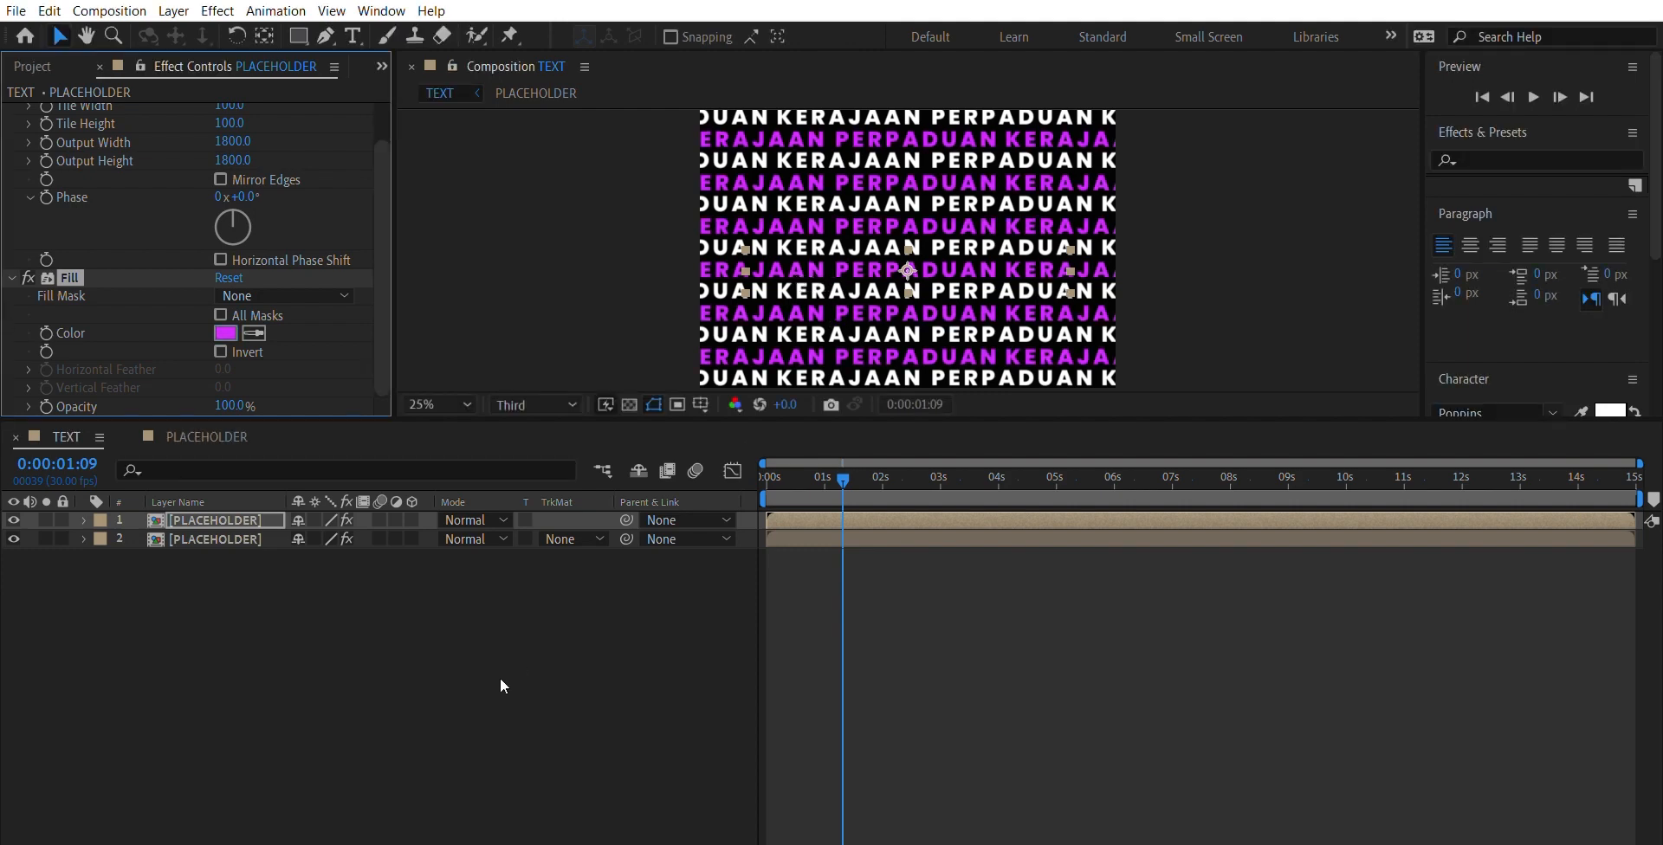
- Set the upper layer's Fill color to a light red
left_click(227, 332)
left_click_drag(871, 404, 880, 281)
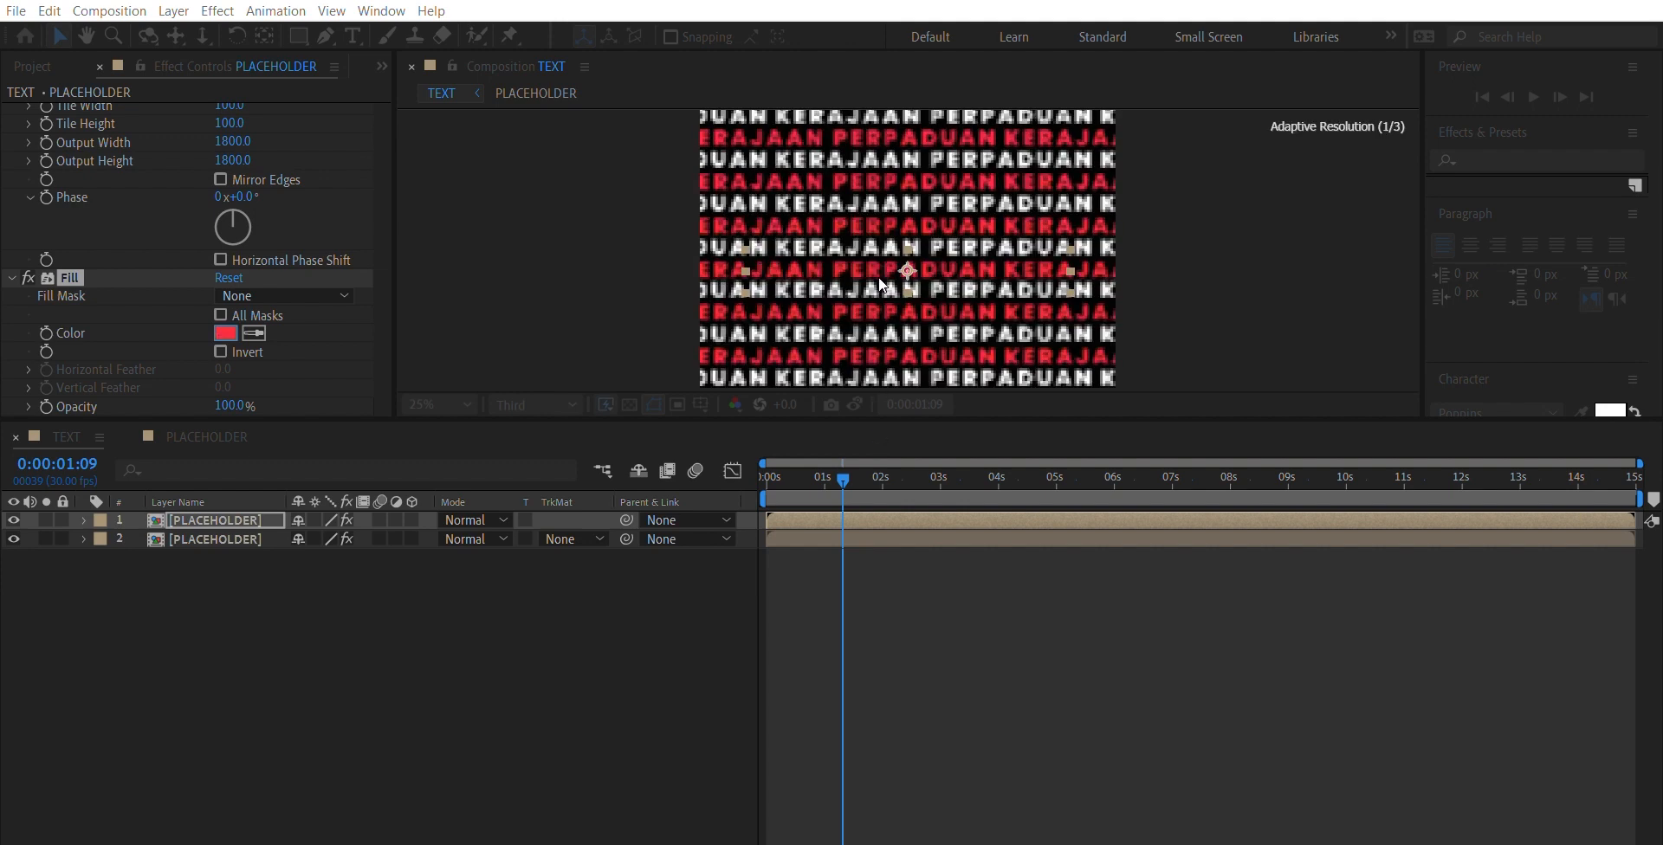
left_click(1088, 280)
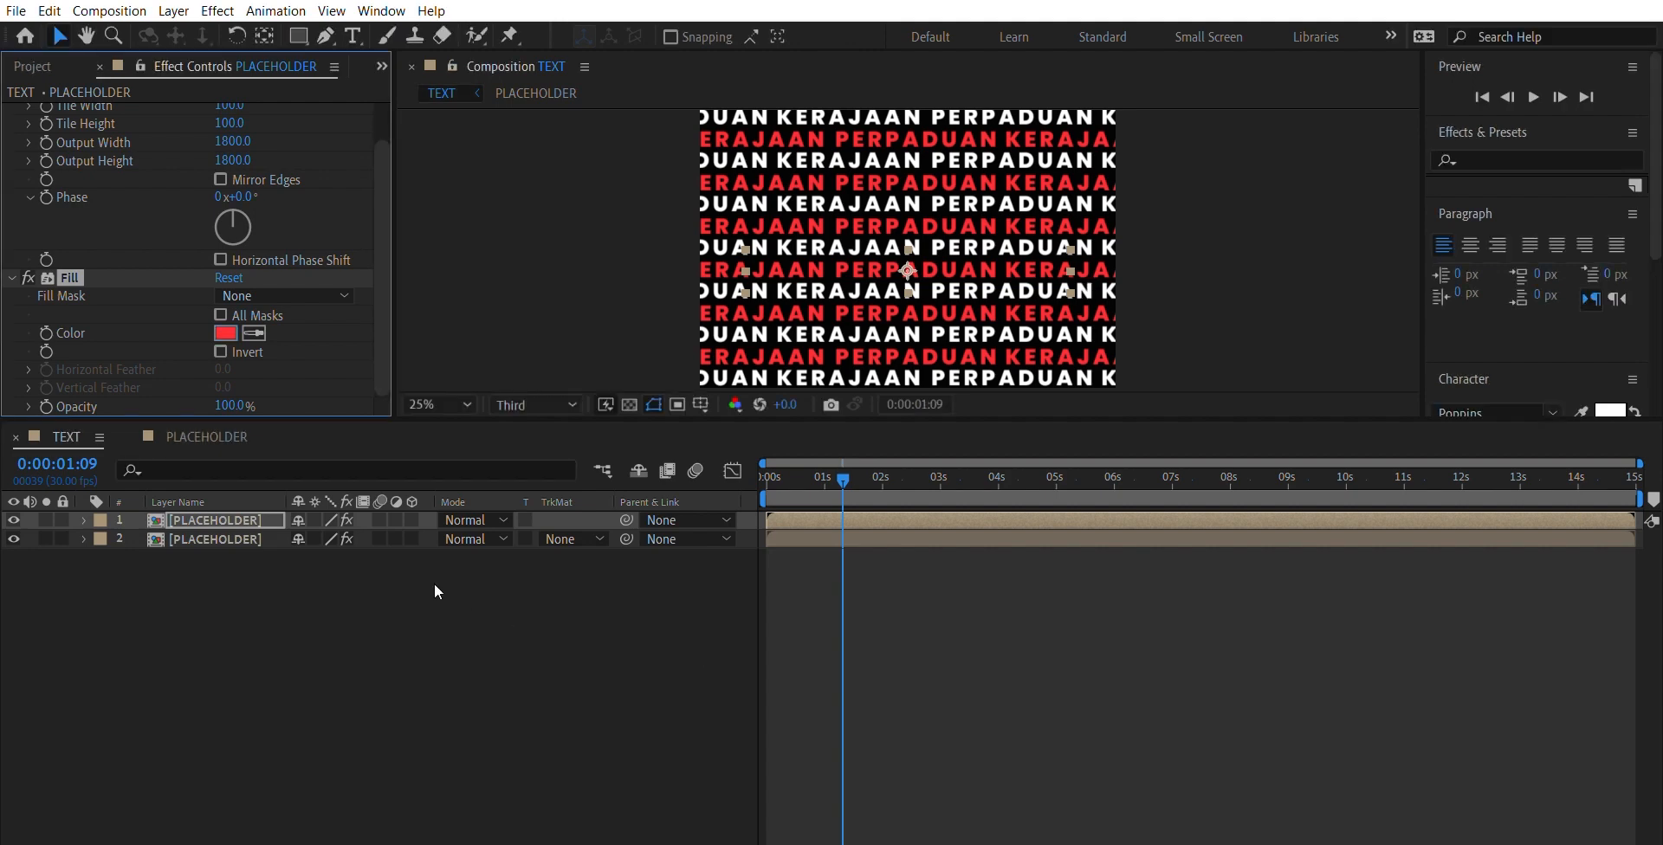
- Pre-compose both PLACEHOLDER layers into a new composition named Seemless Typo Ready
left_click(230, 534)
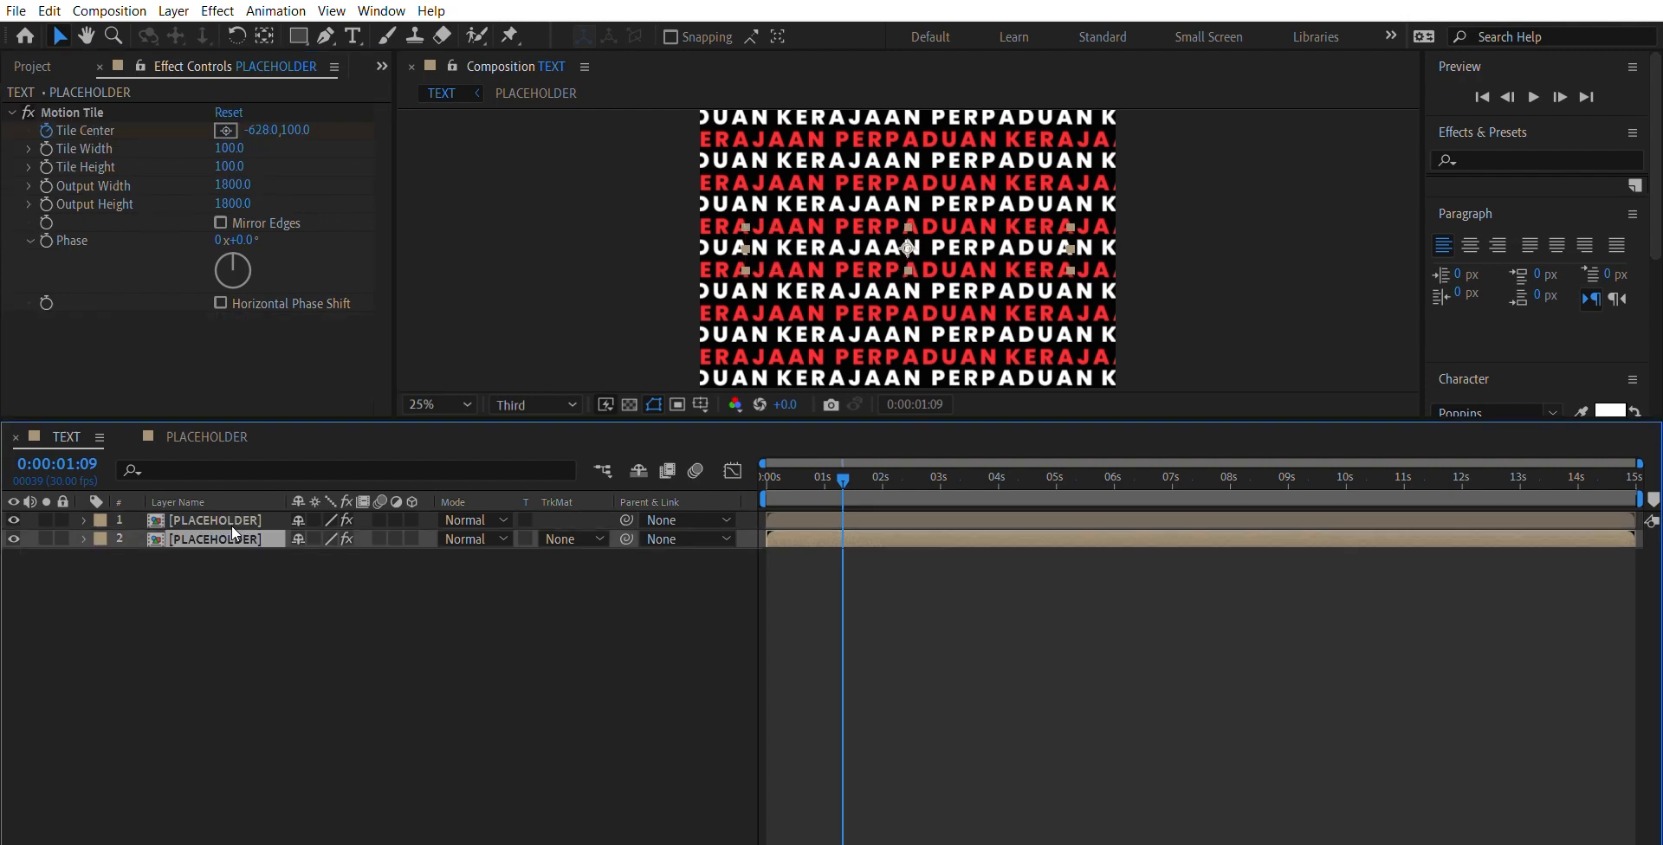
key("ctrl+Up")
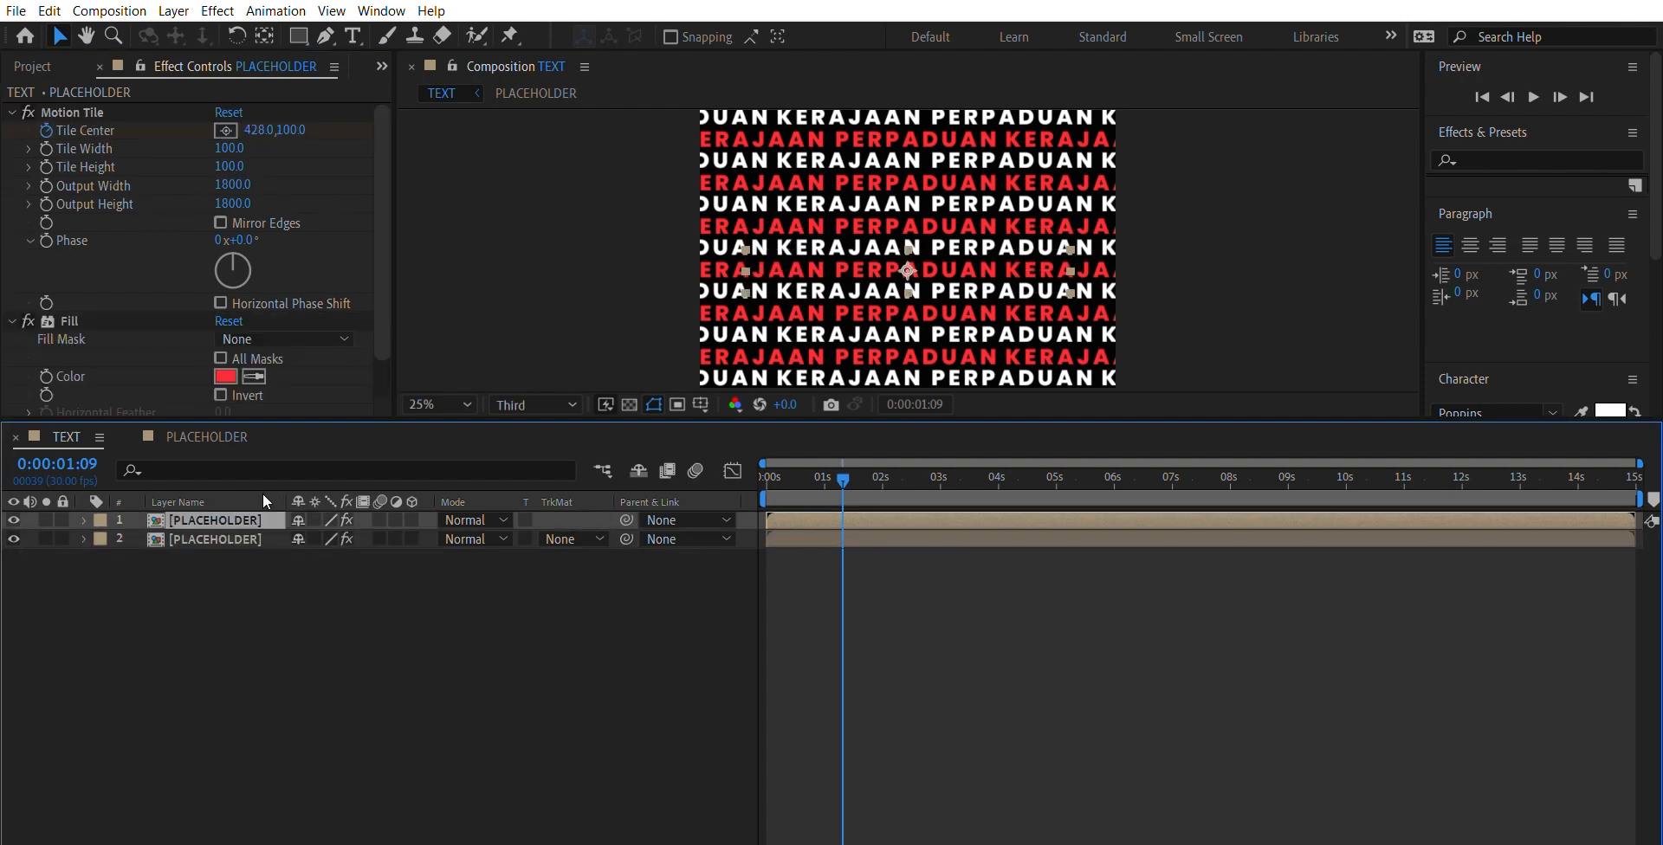
left_click(314, 565)
left_click_drag(251, 589, 248, 497)
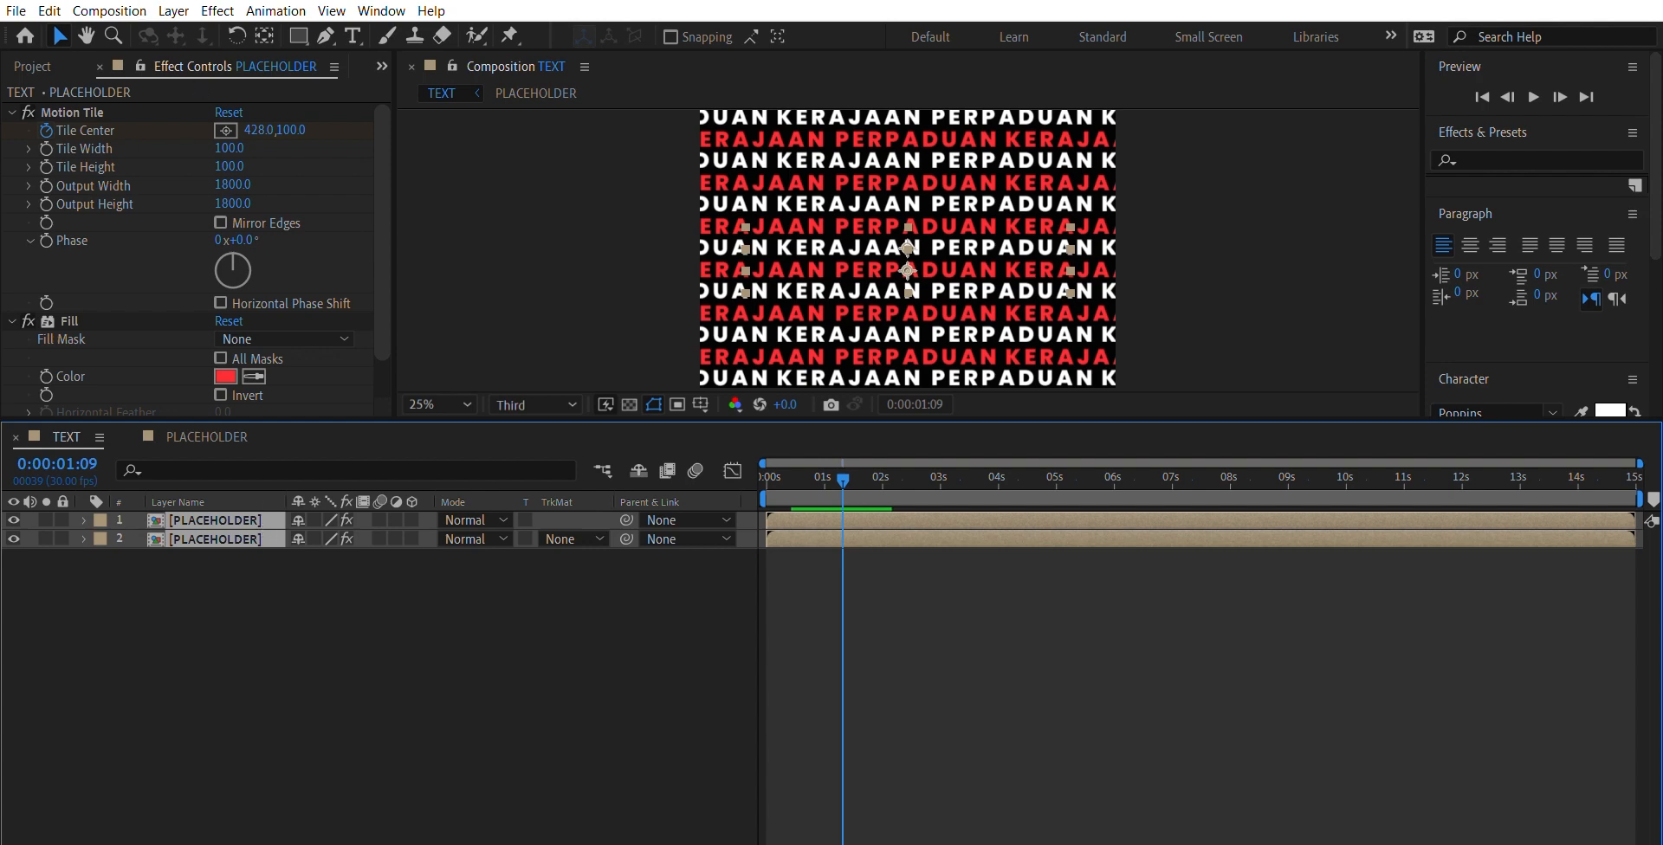
left_click(251, 604)
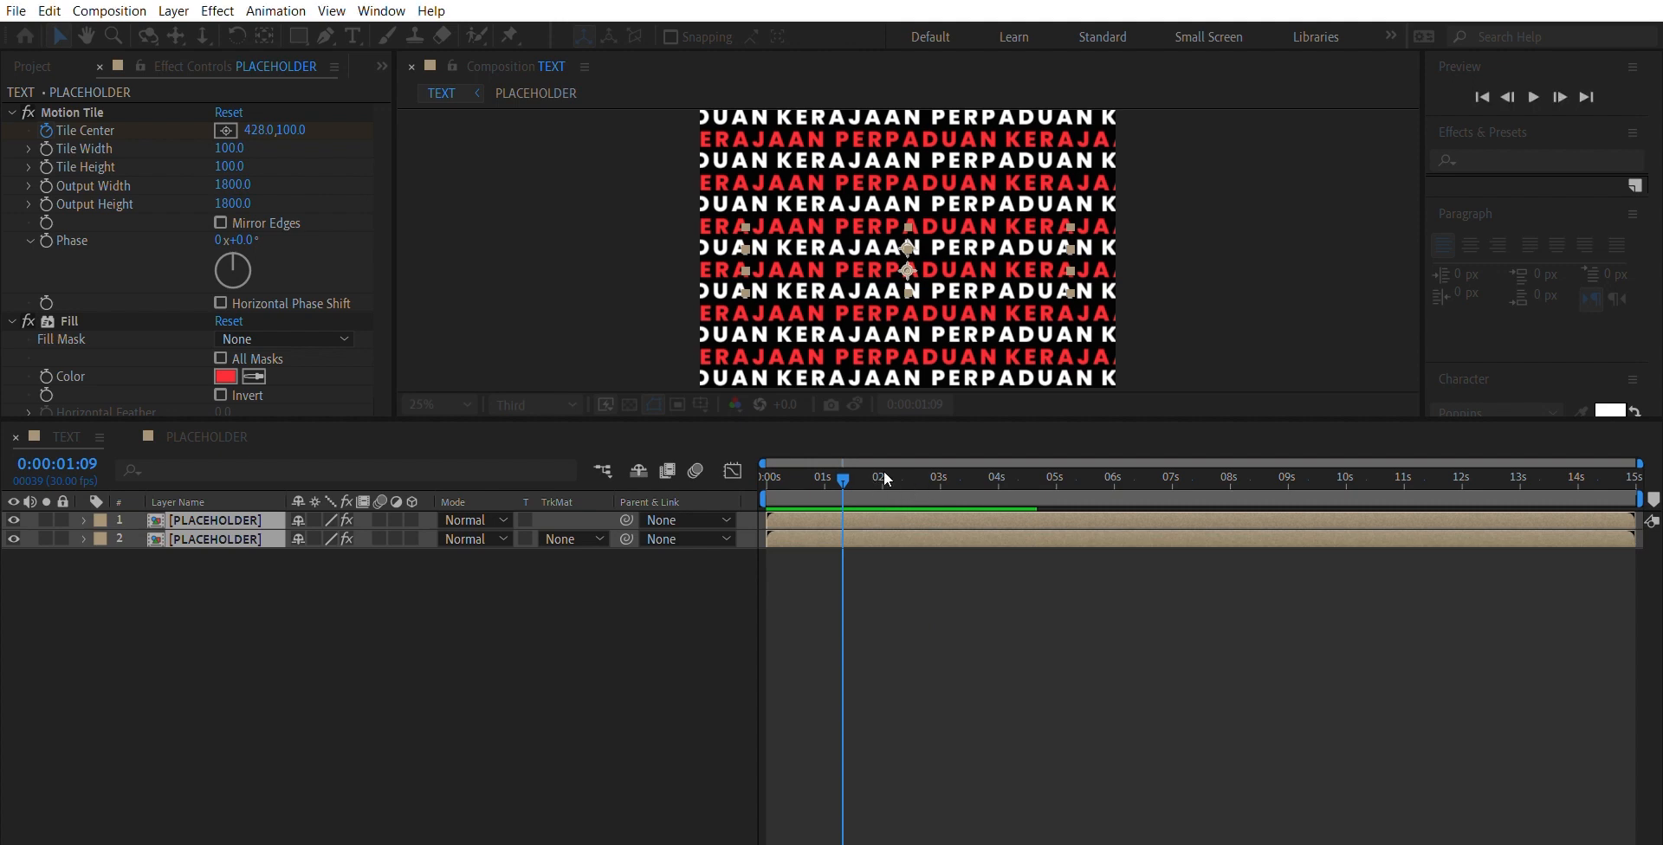
key("Return")
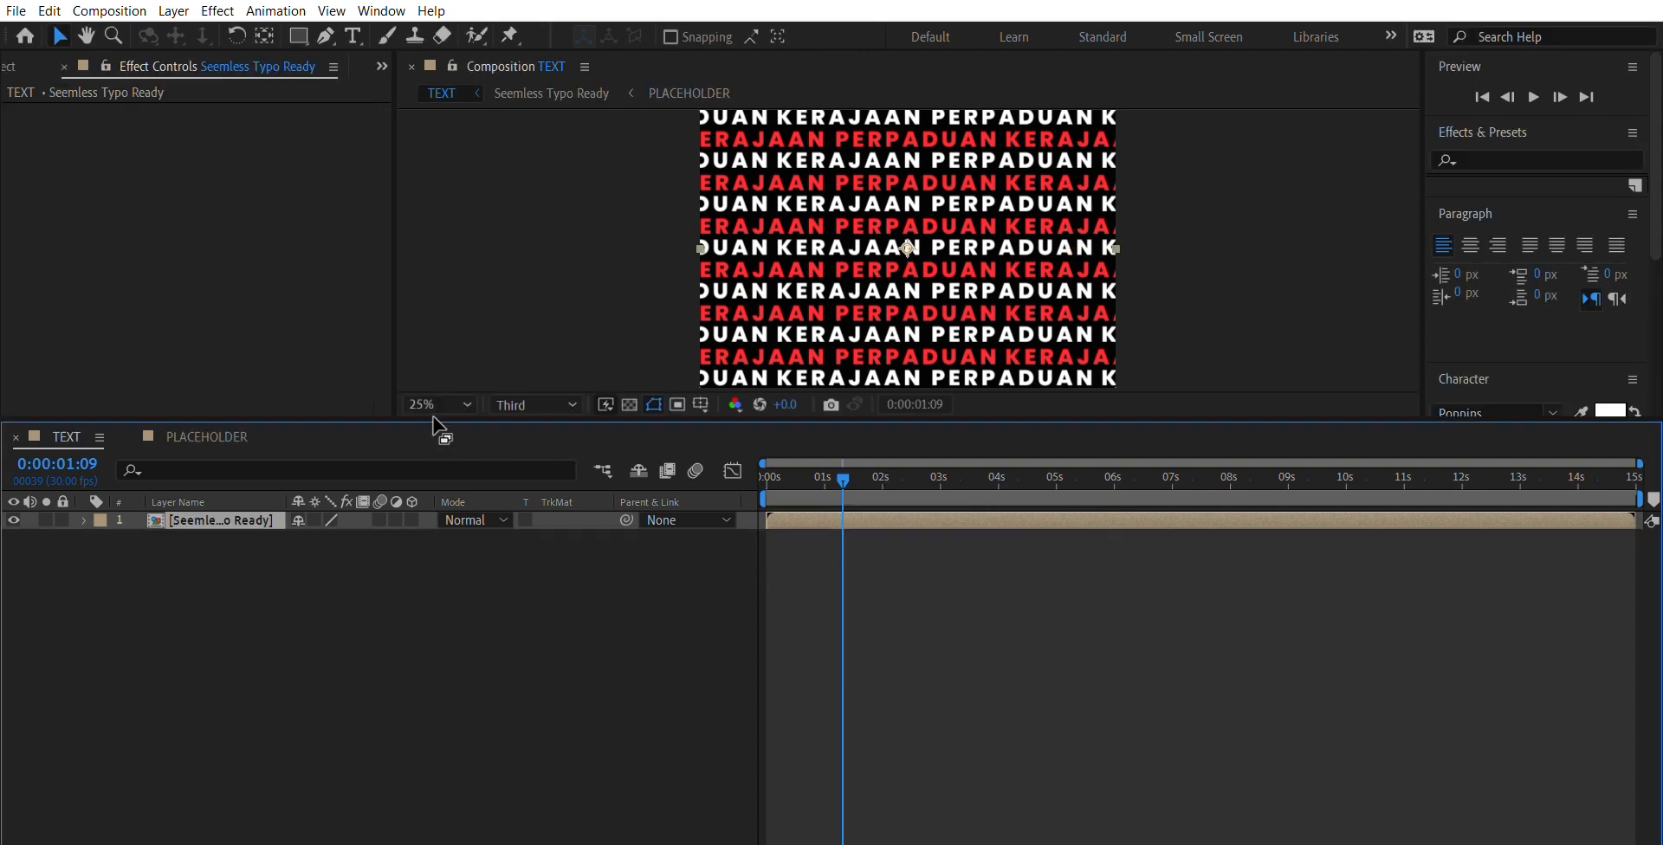
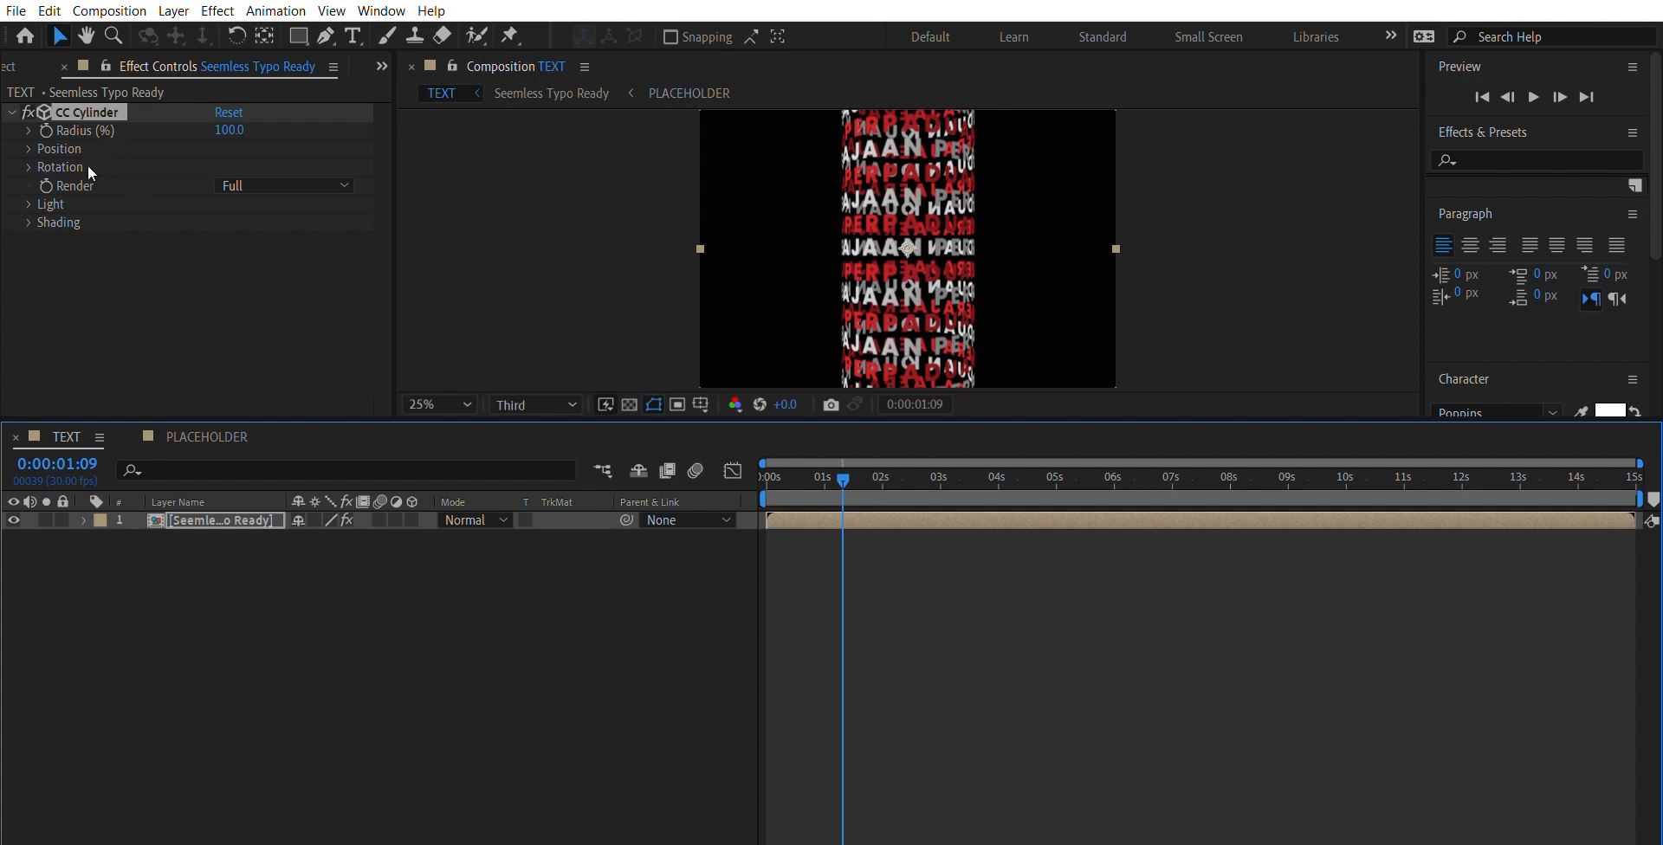
- Set CC Cylinder's Render to Outside and move the cylinder flush against the composition's left edge
left_click(280, 171)
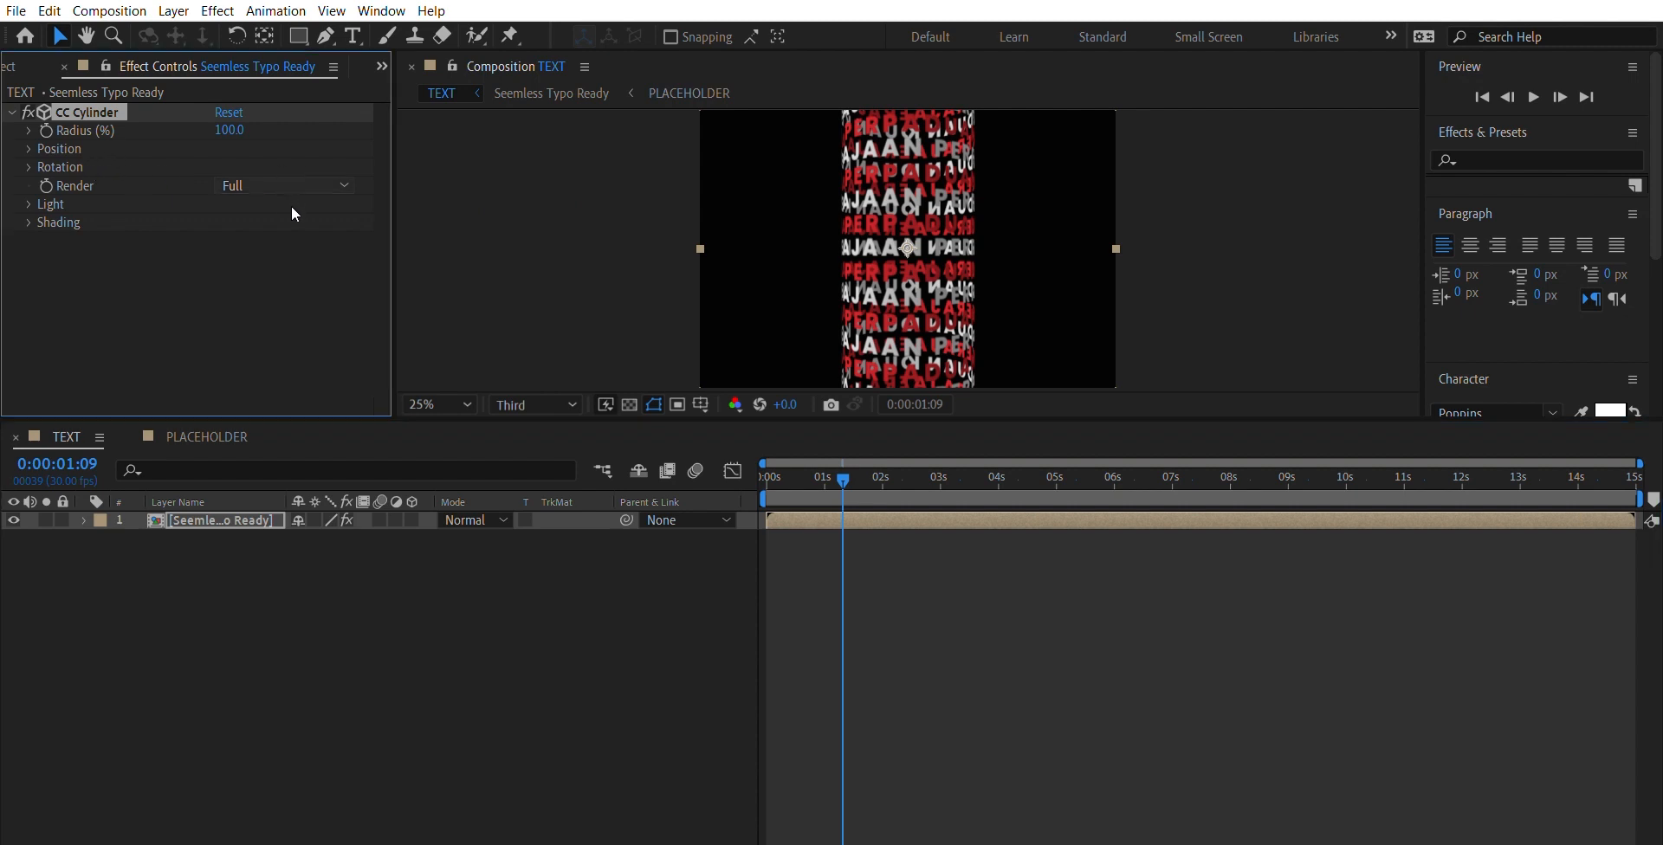
left_click(291, 207)
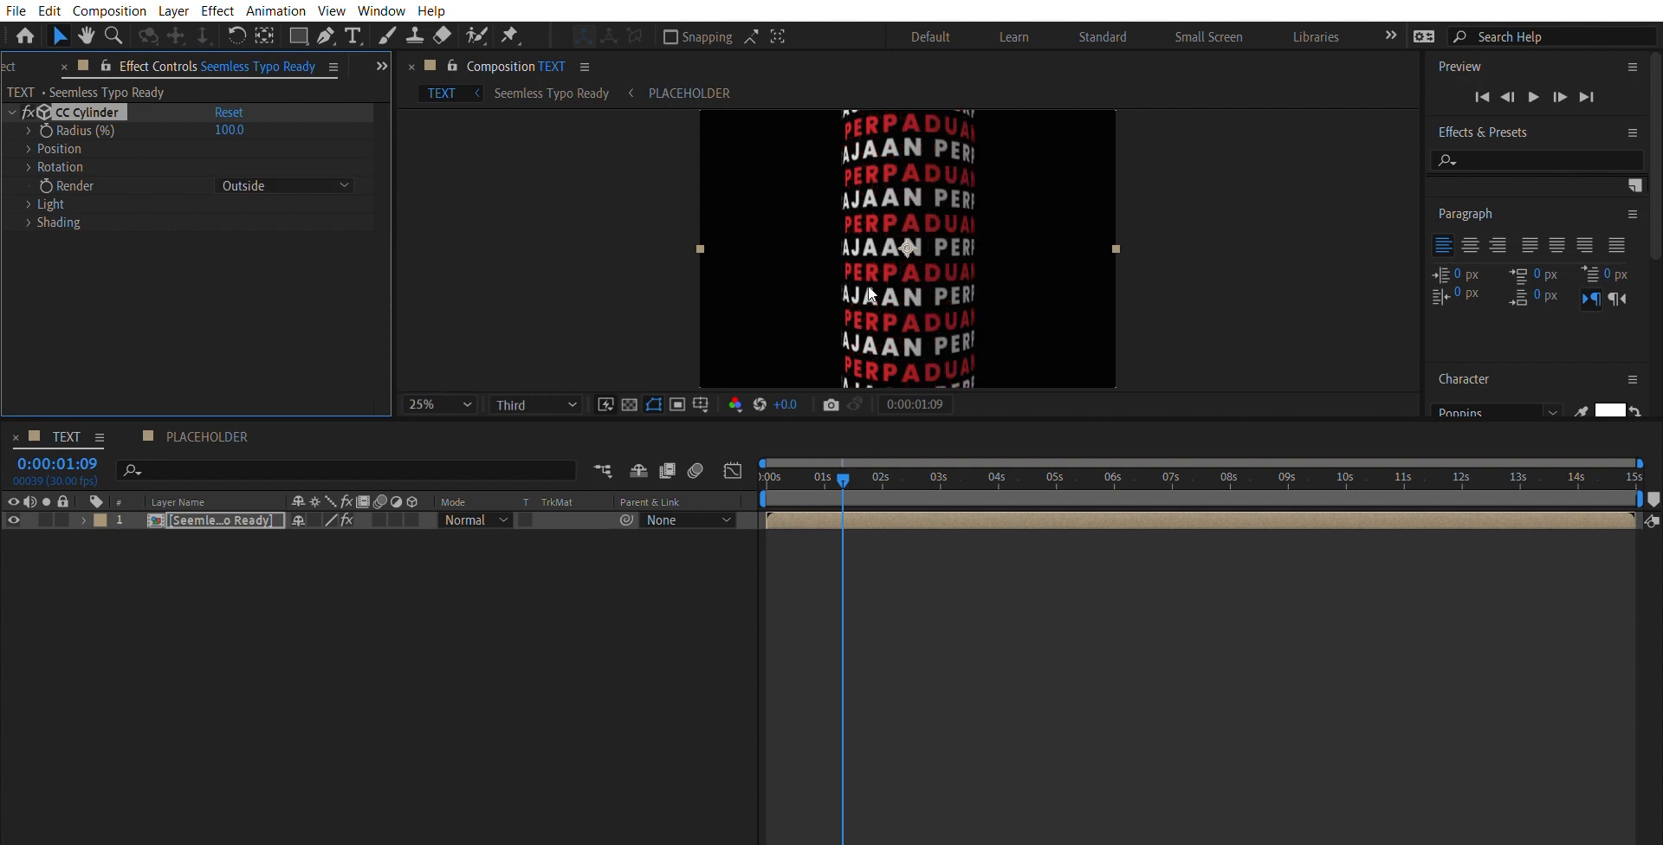
left_click_drag(908, 267, 762, 271)
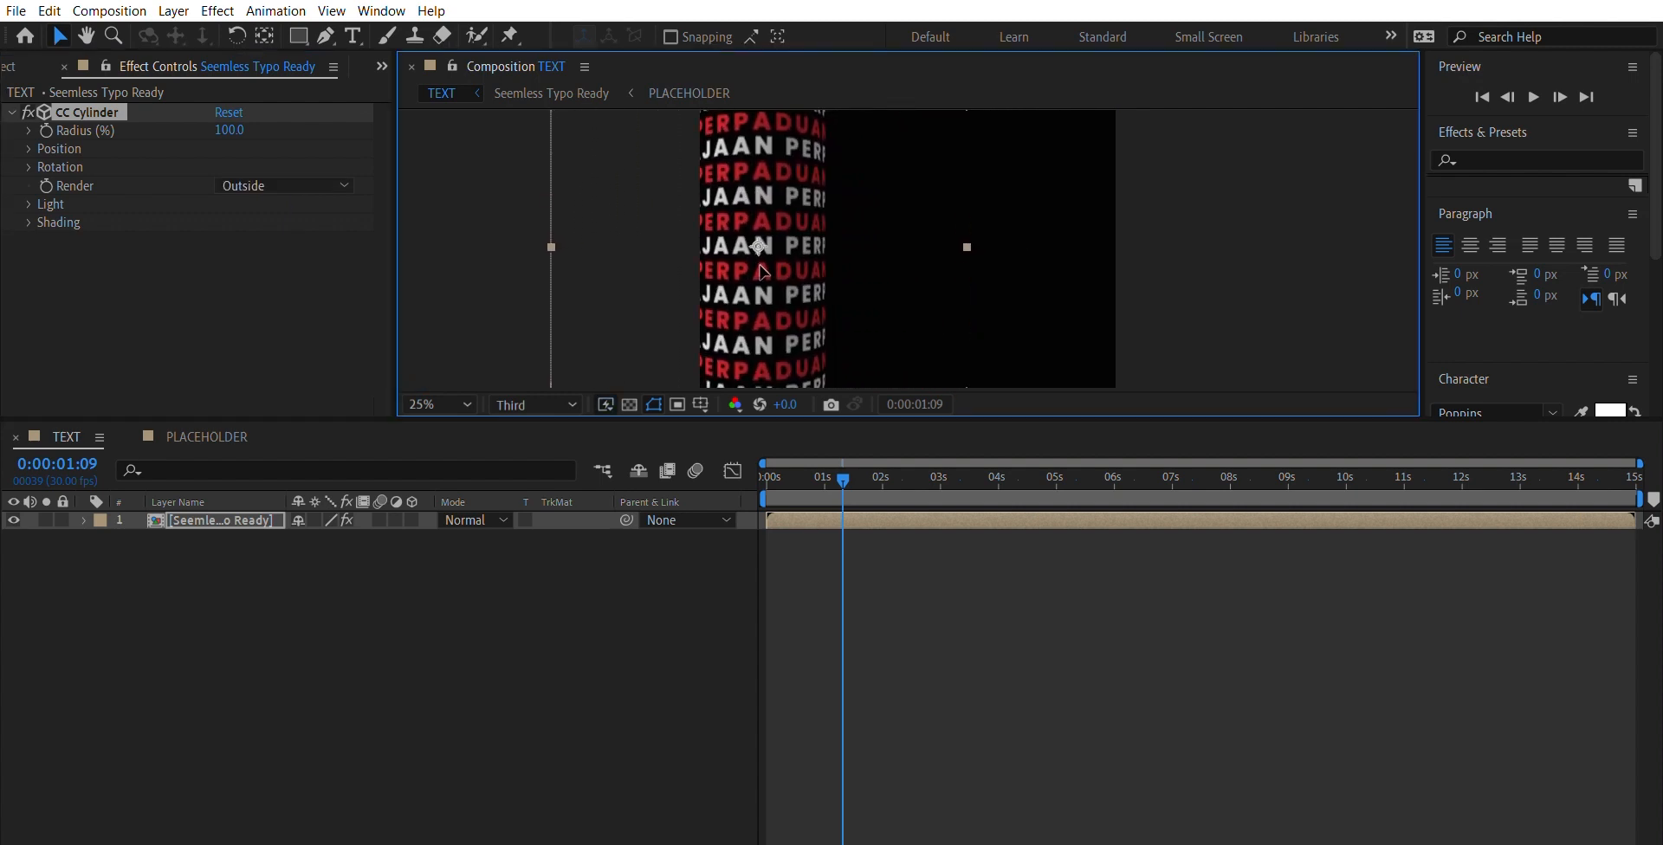
scroll(759, 265, "down", 1)
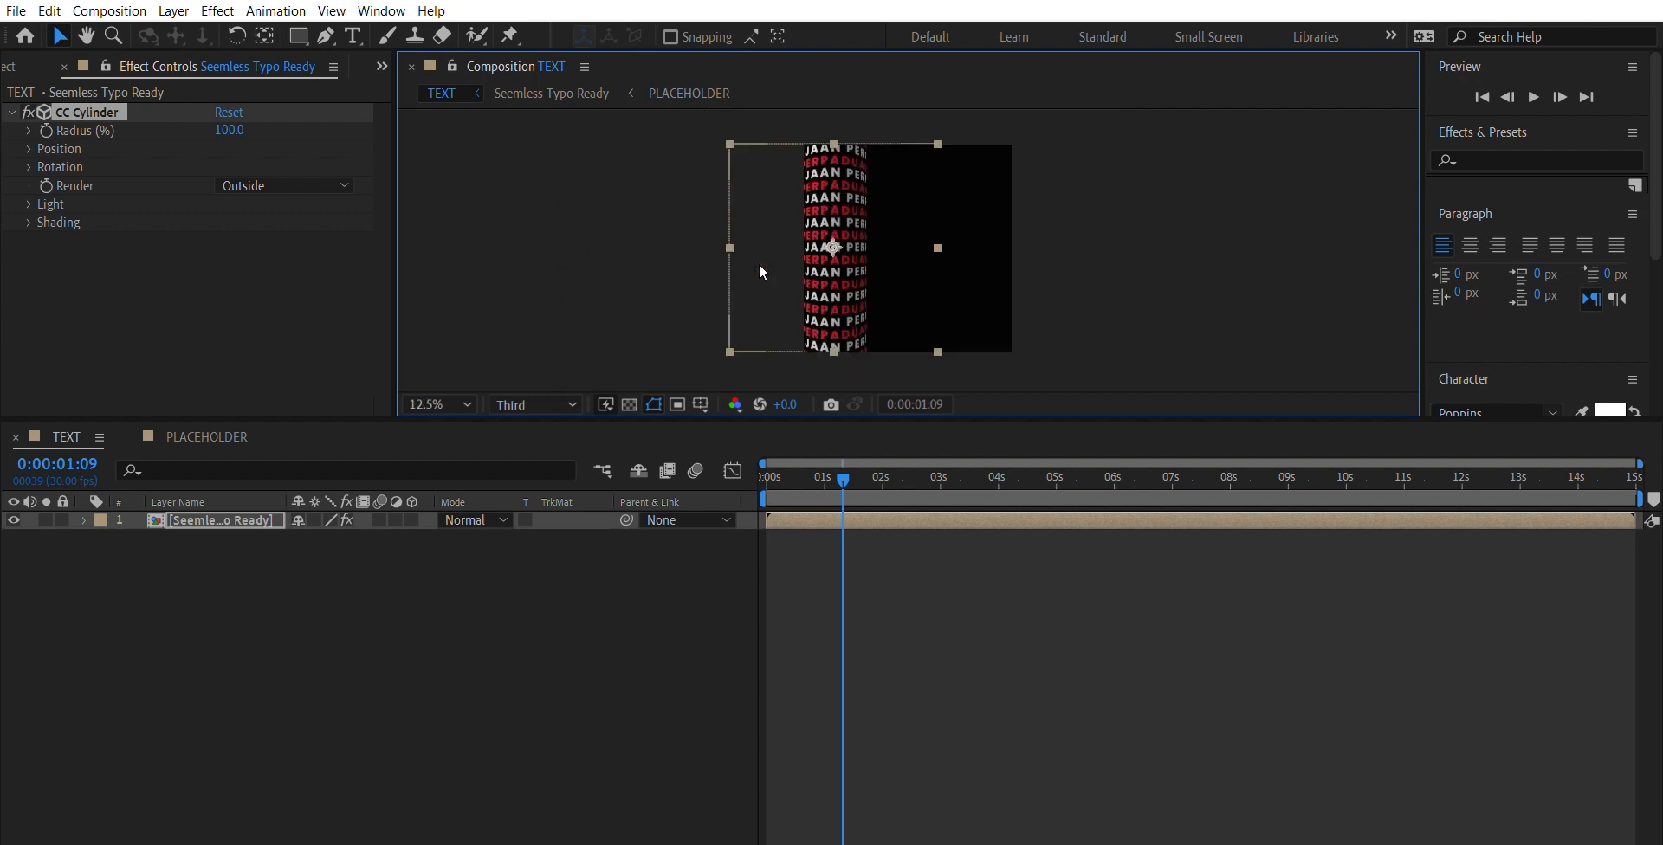
scroll(759, 265, "up", 1)
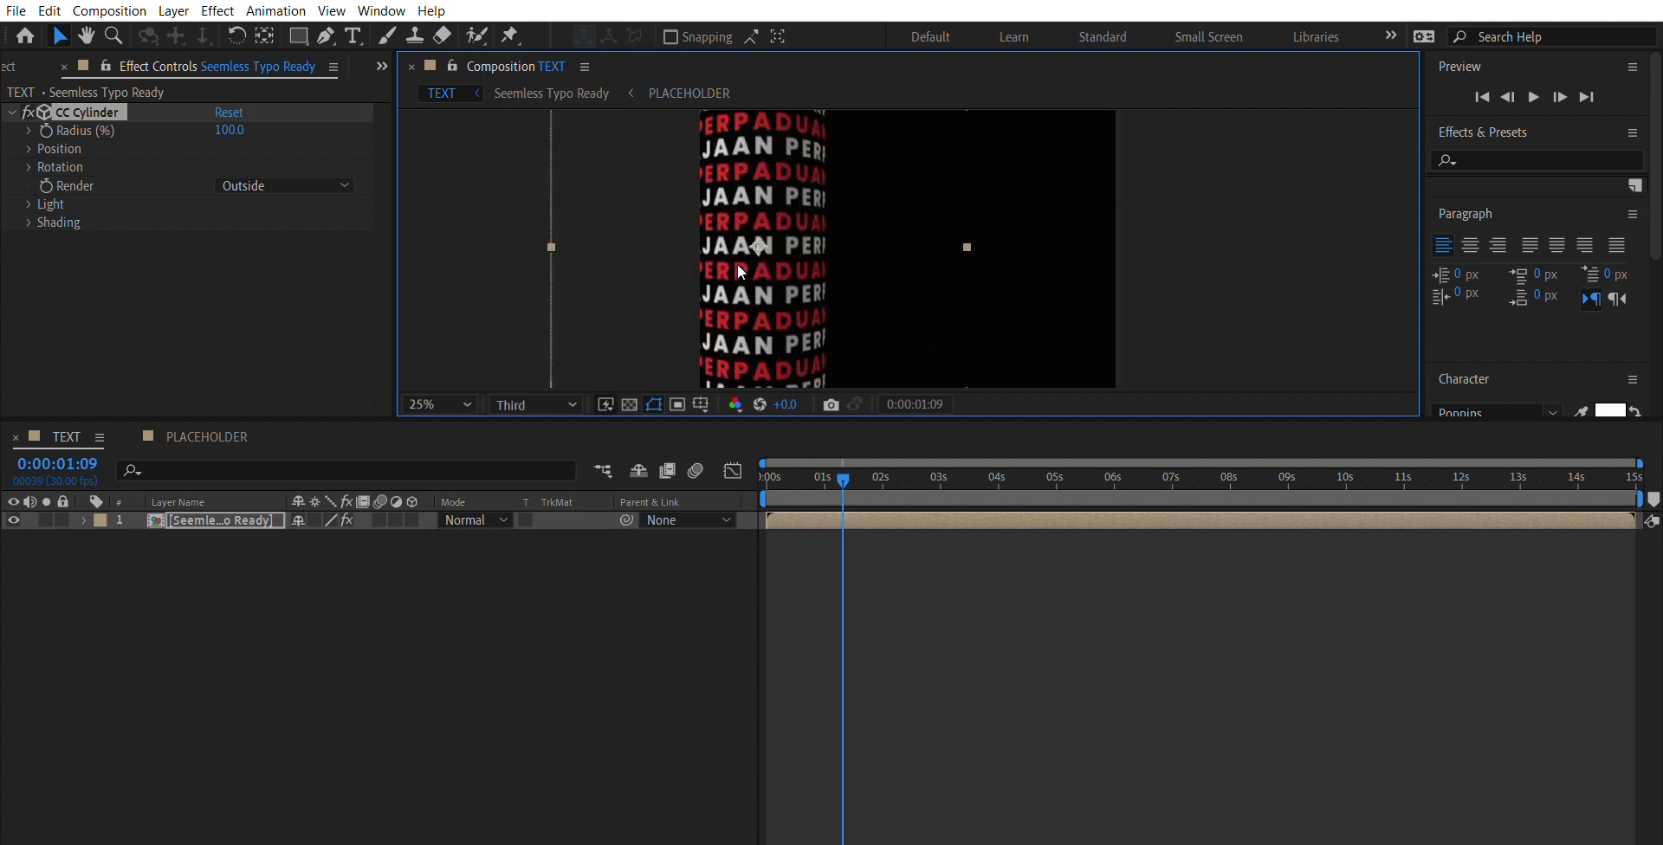
left_click_drag(737, 264, 743, 264)
left_click(507, 311)
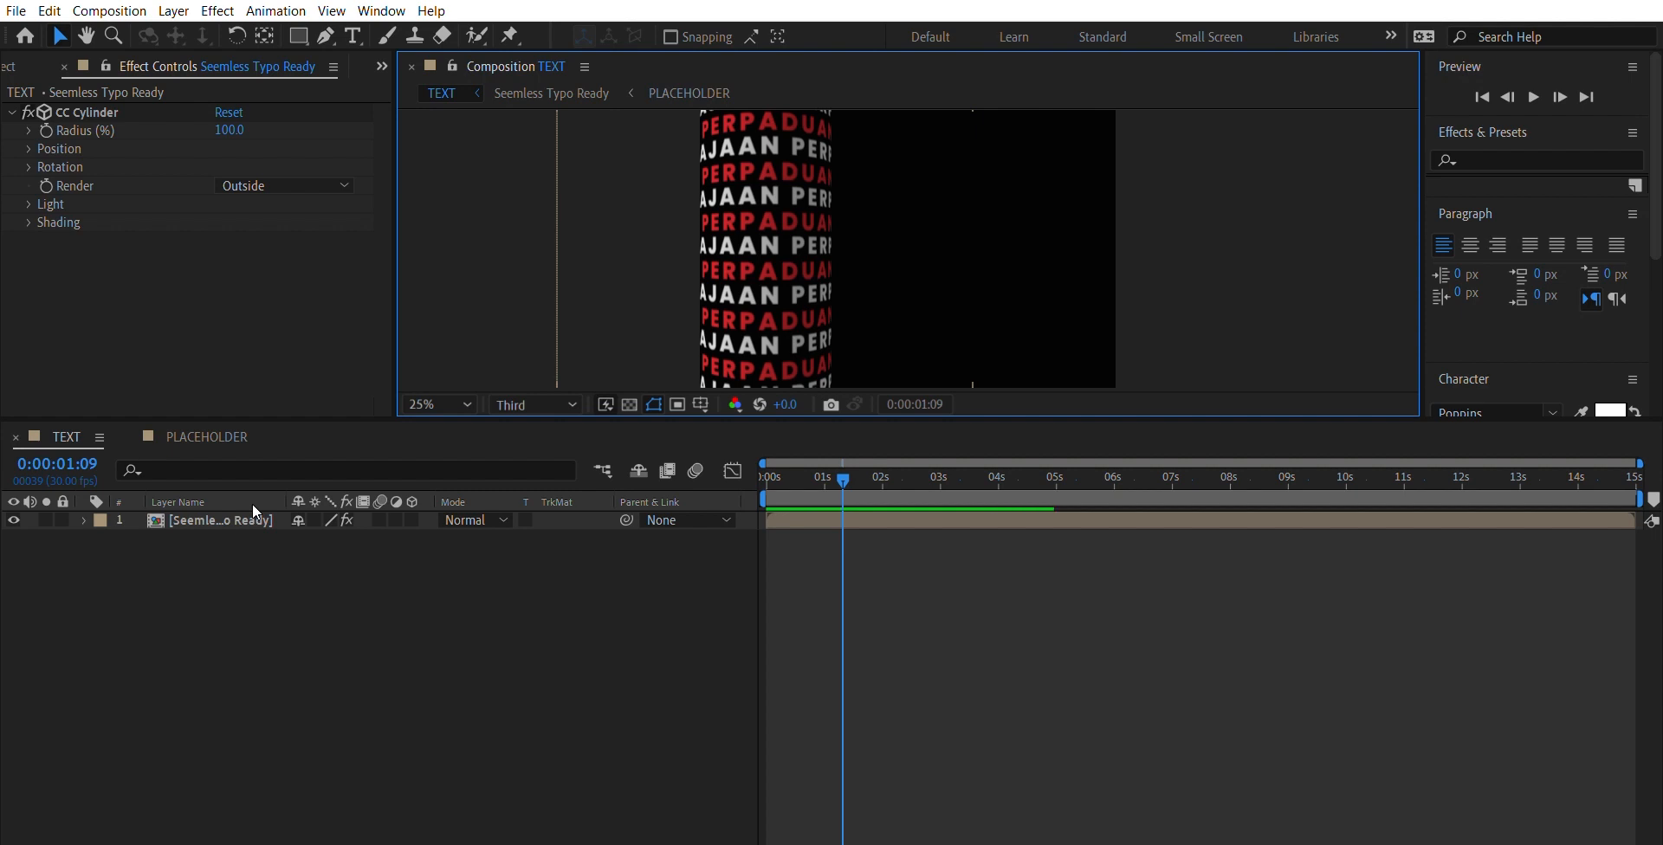
- Duplicate the Seemless Typo Ready cylinder layer and set the upper copy's CC Cylinder Render to Inside
left_click(258, 520)
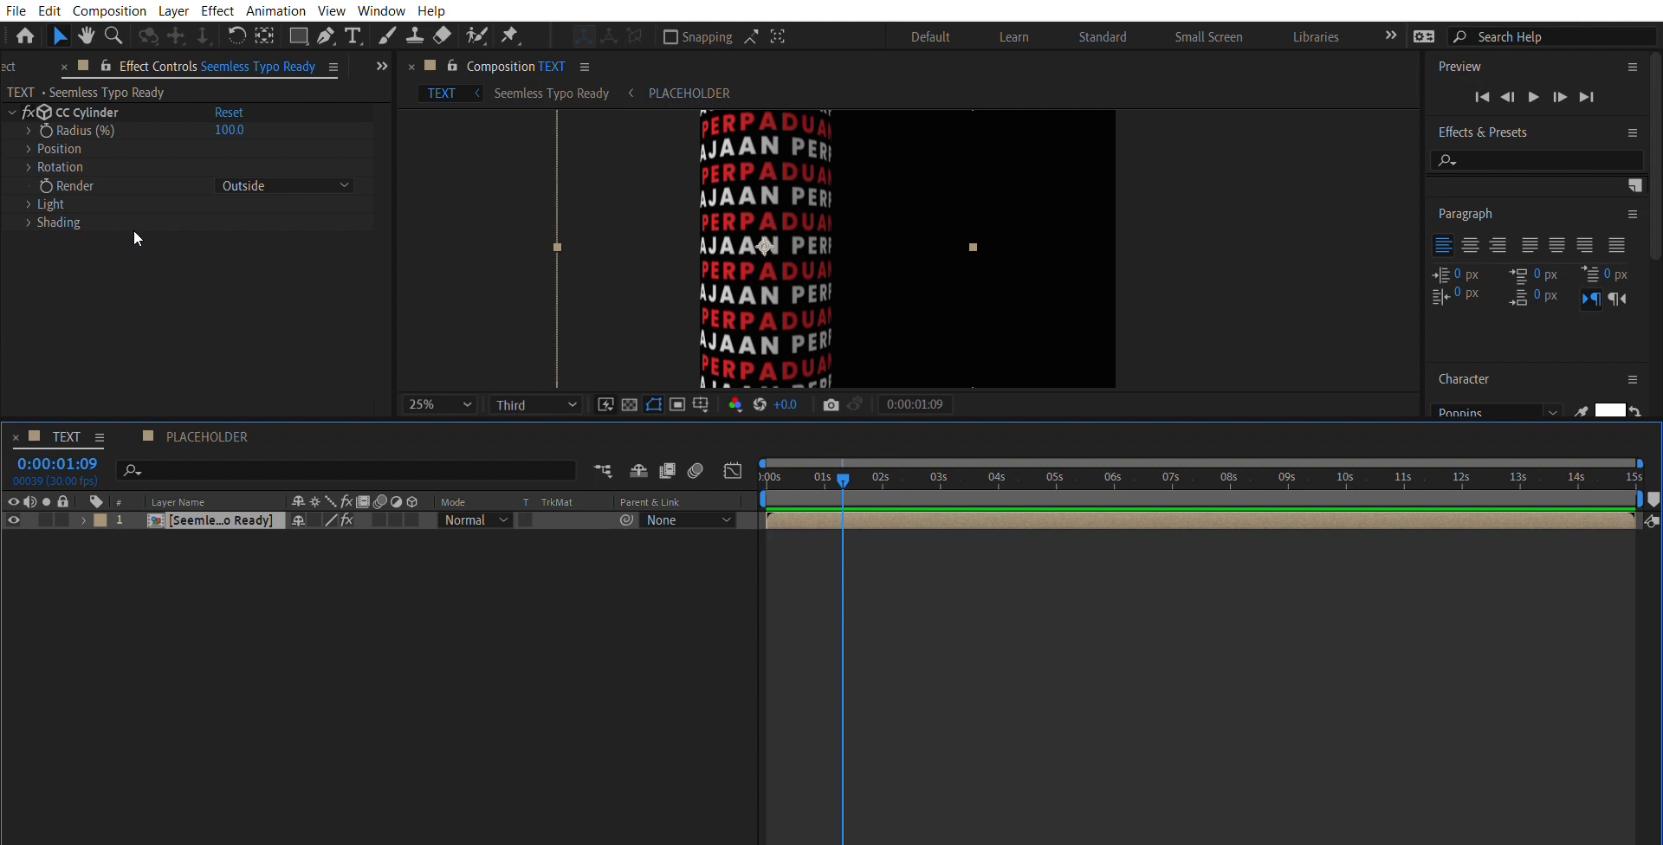
key("ctrl+d")
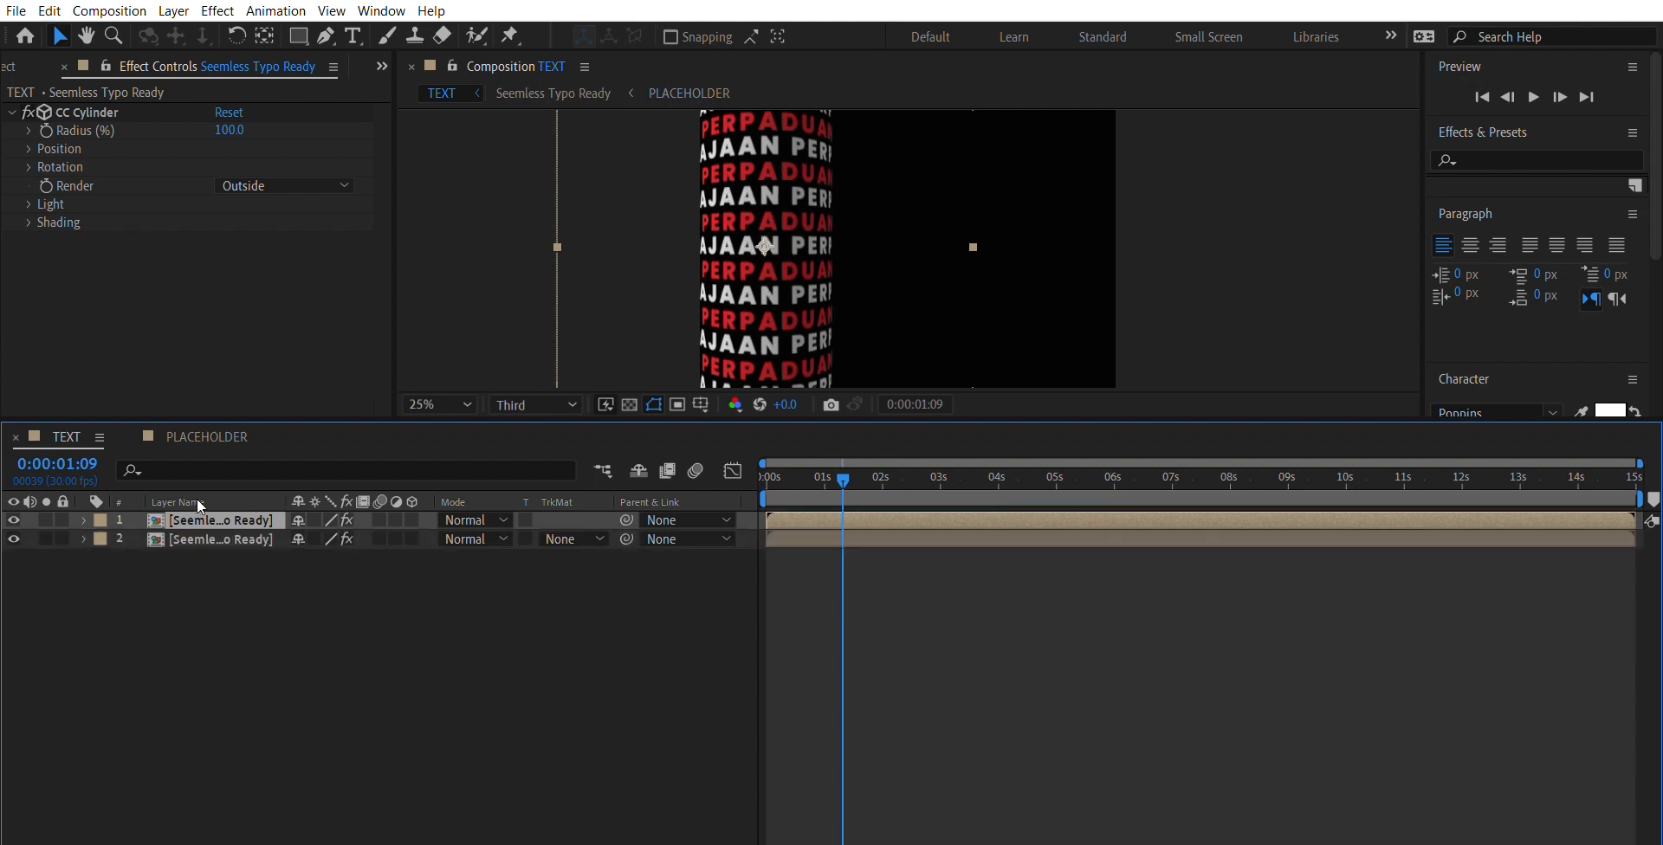
left_click(314, 201)
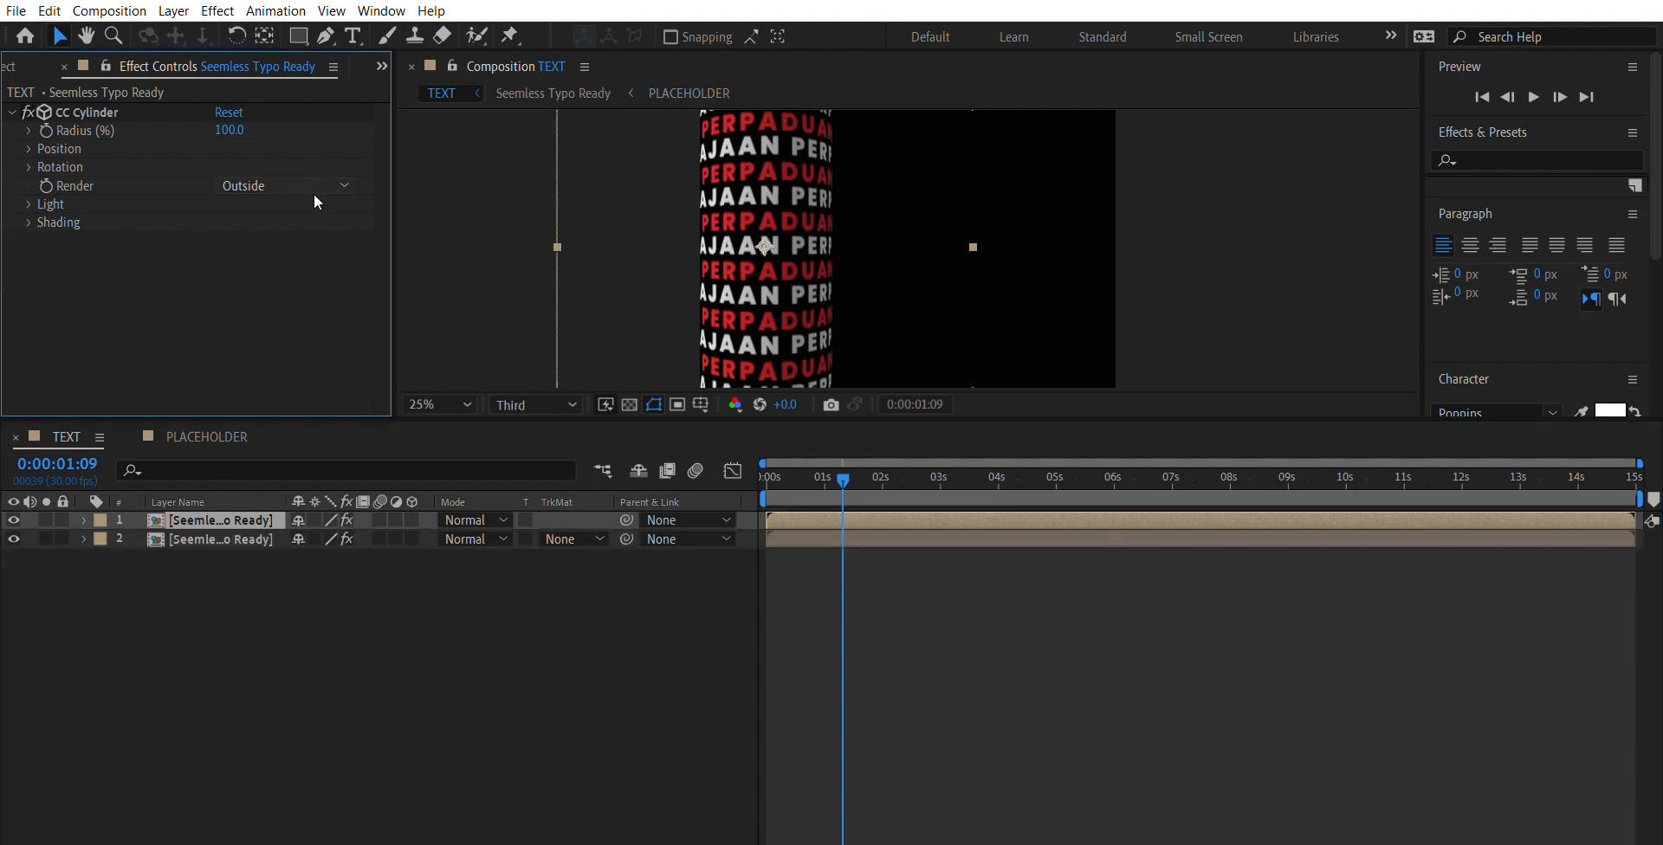
left_click(305, 234)
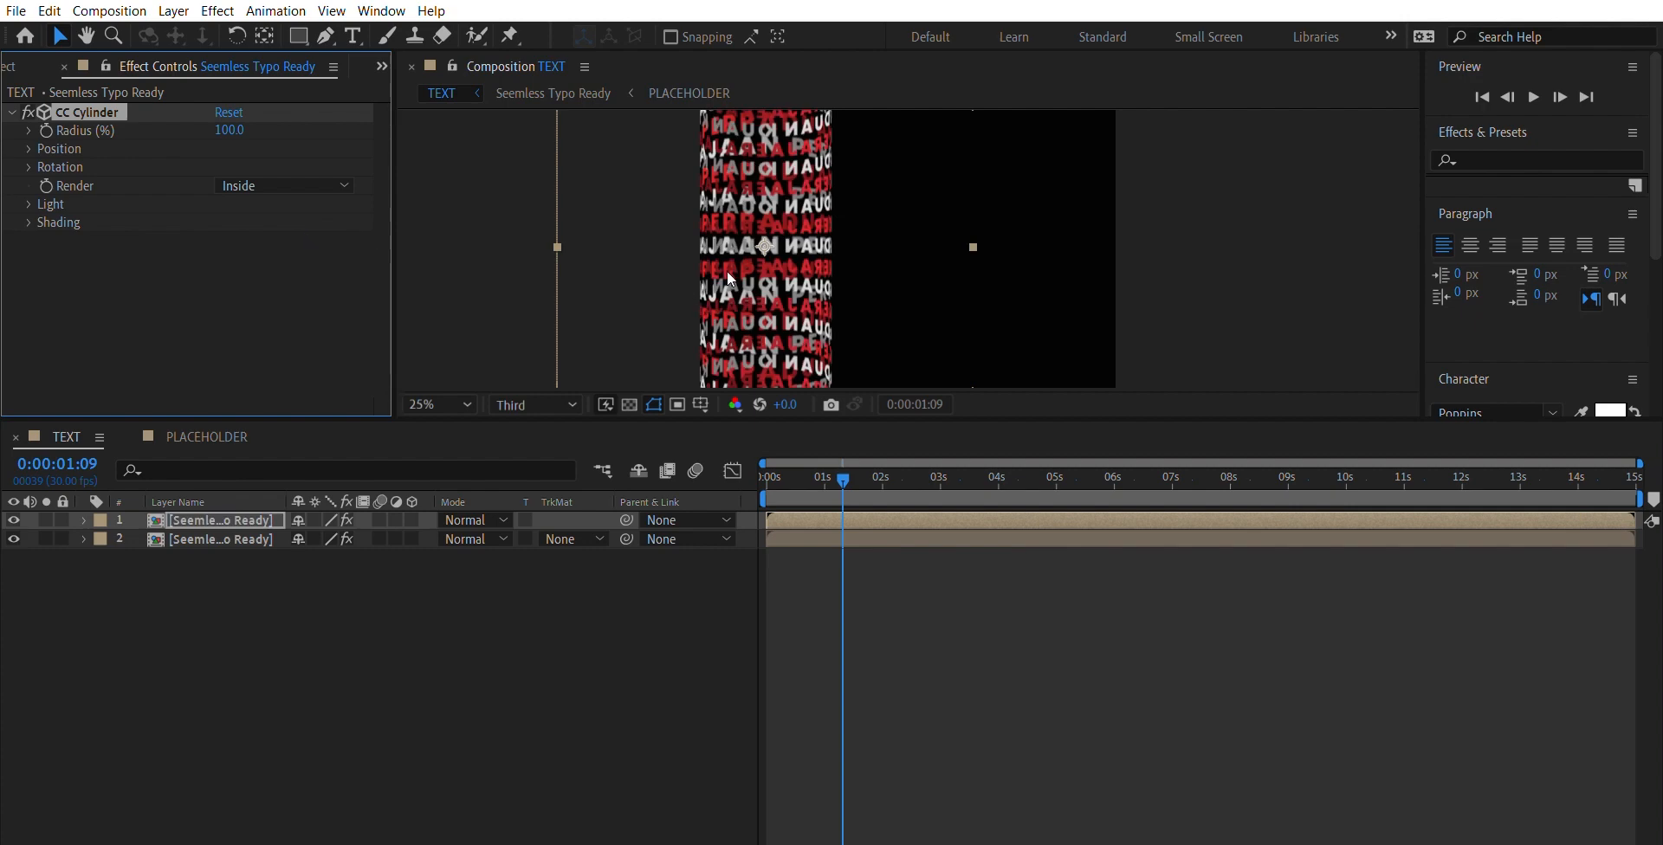
- Move the Inside cylinder against the first cylinder's right edge, with its text rows lined up at the seam
left_click_drag(726, 272, 861, 288)
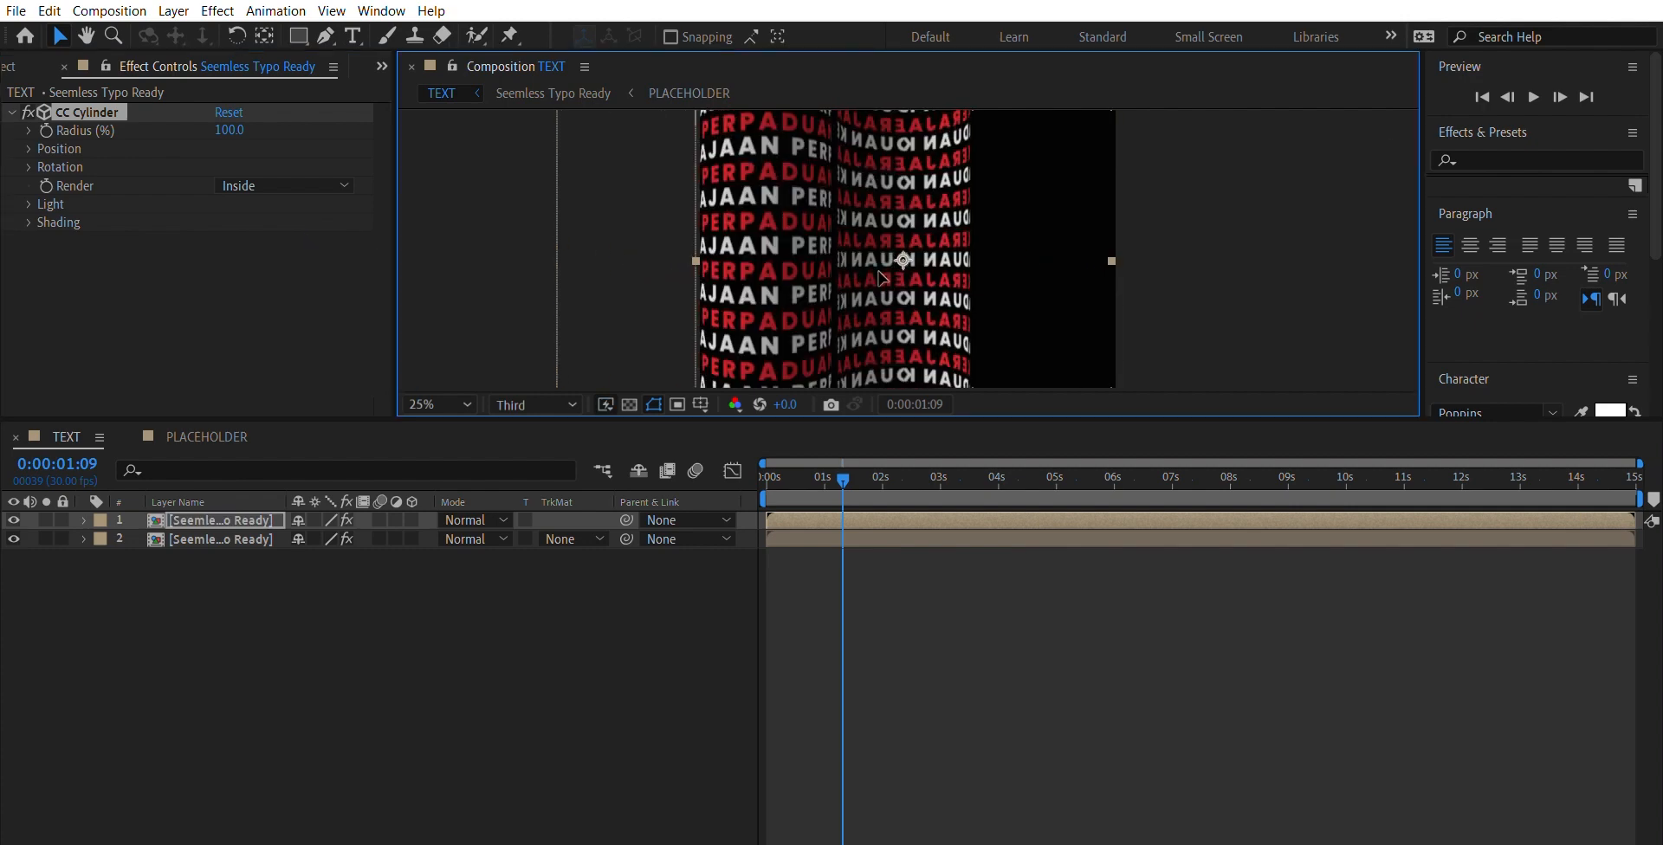
left_click_drag(857, 273, 872, 257)
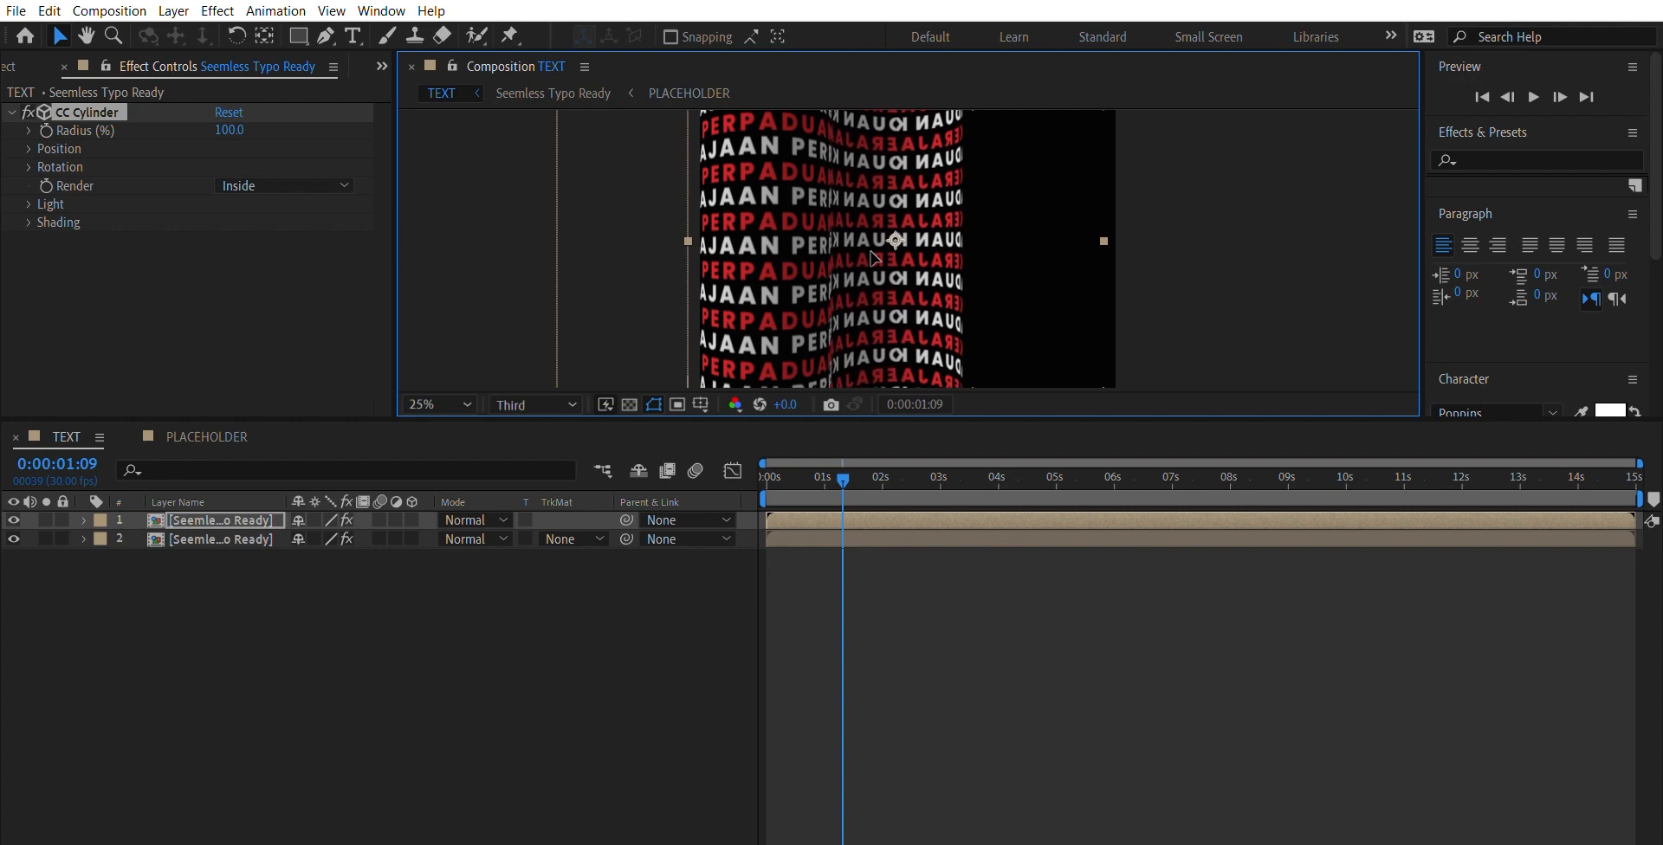
key("period")
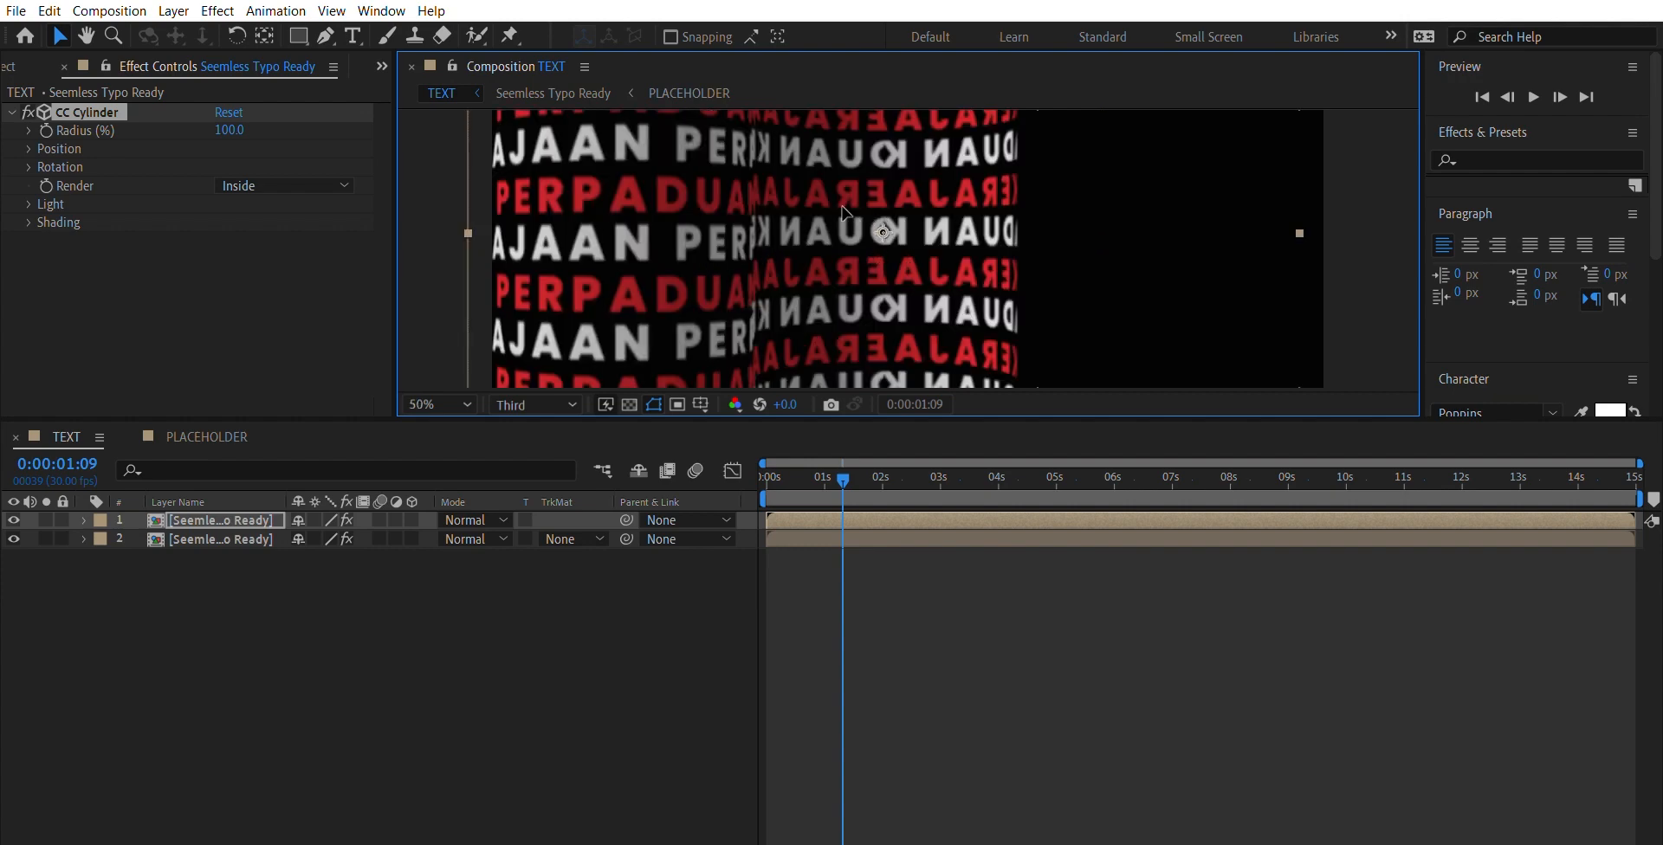
left_click_drag(842, 210, 843, 223)
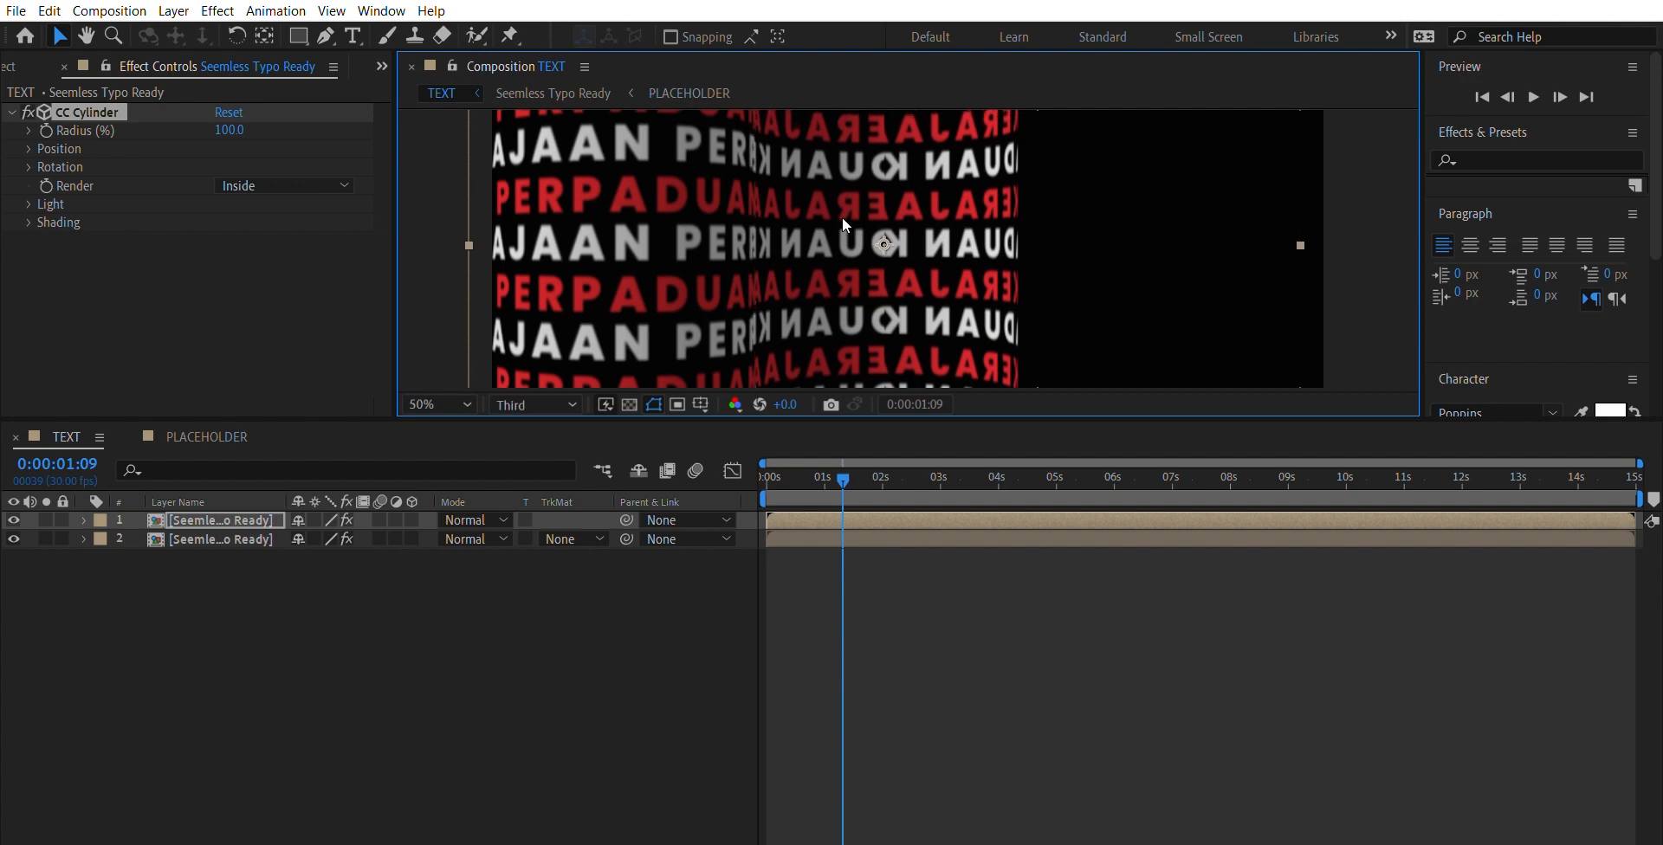
key("comma")
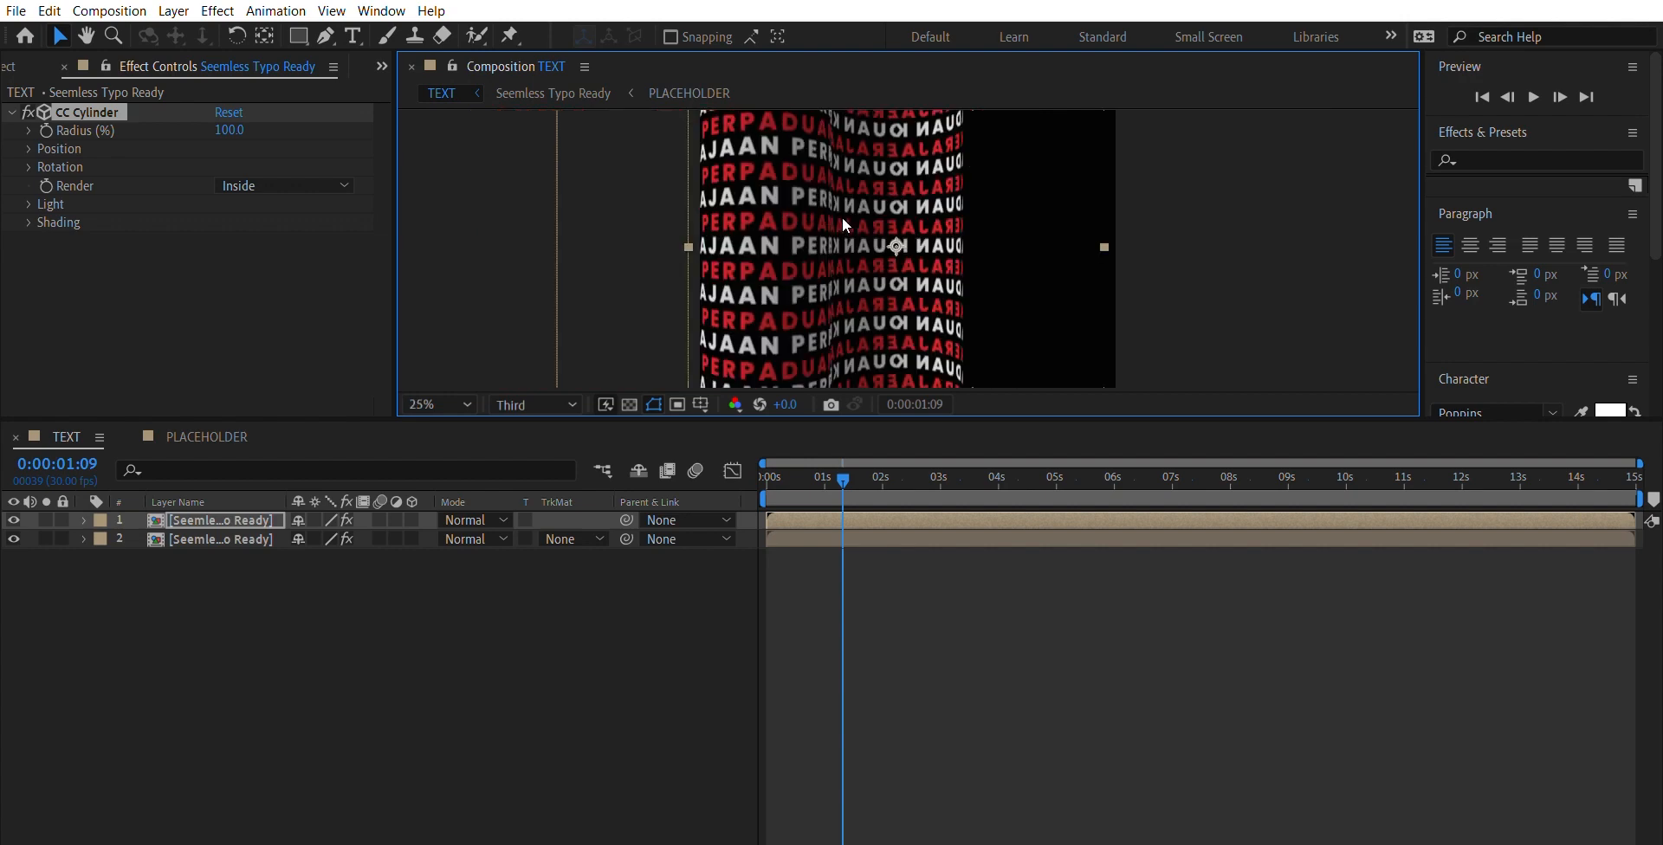
left_click(1191, 256)
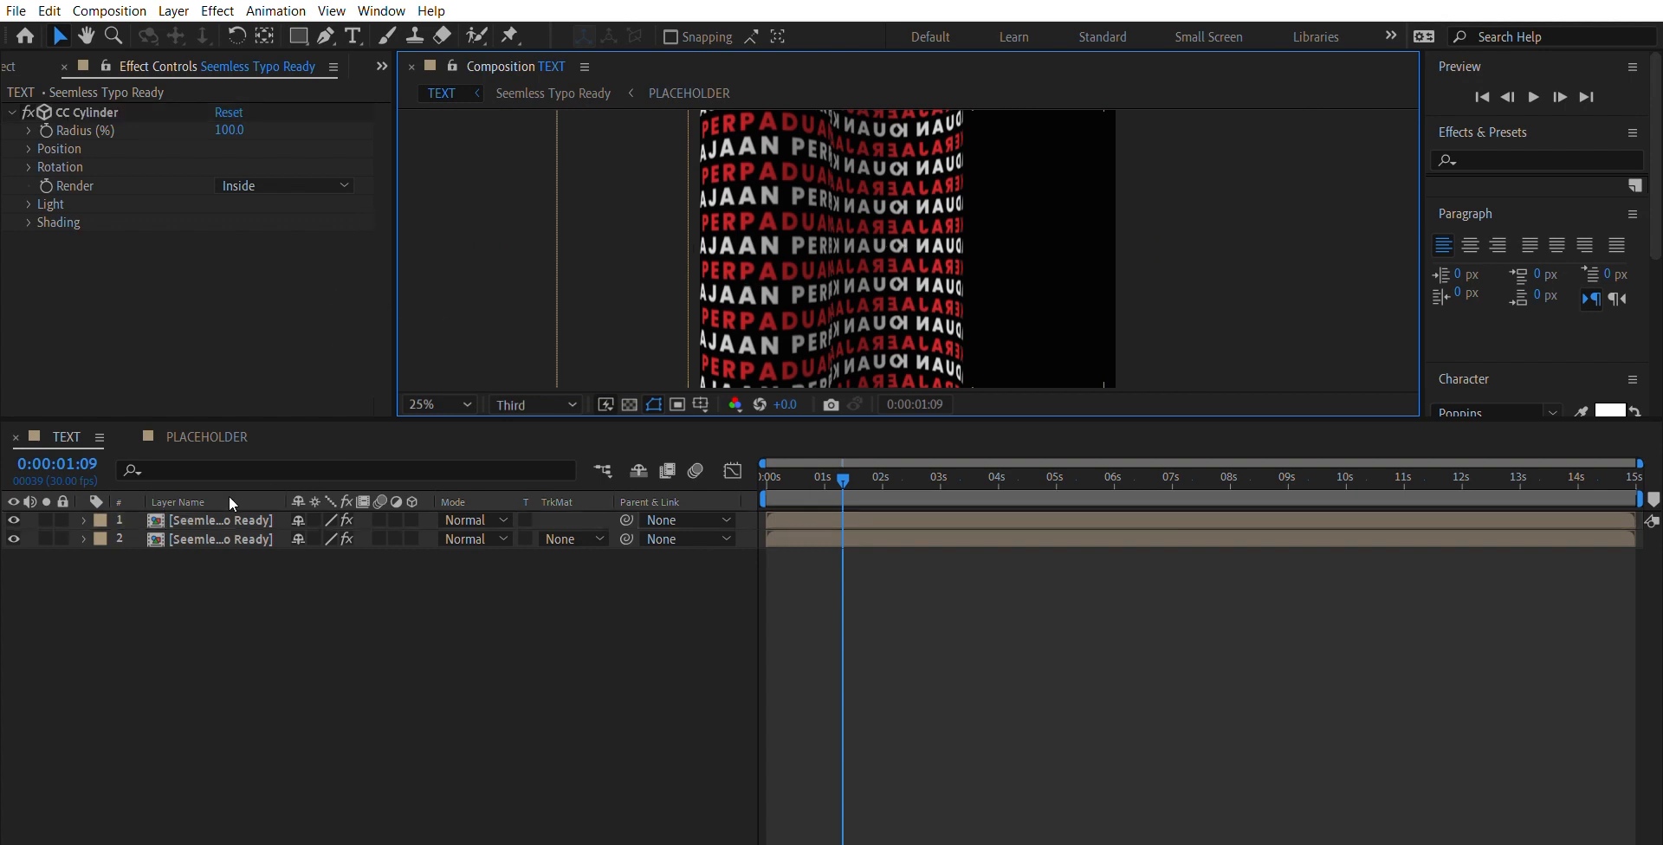
- Duplicate the Outside cylinder layer and bring the copy to the top of the layer stack
left_click(222, 531)
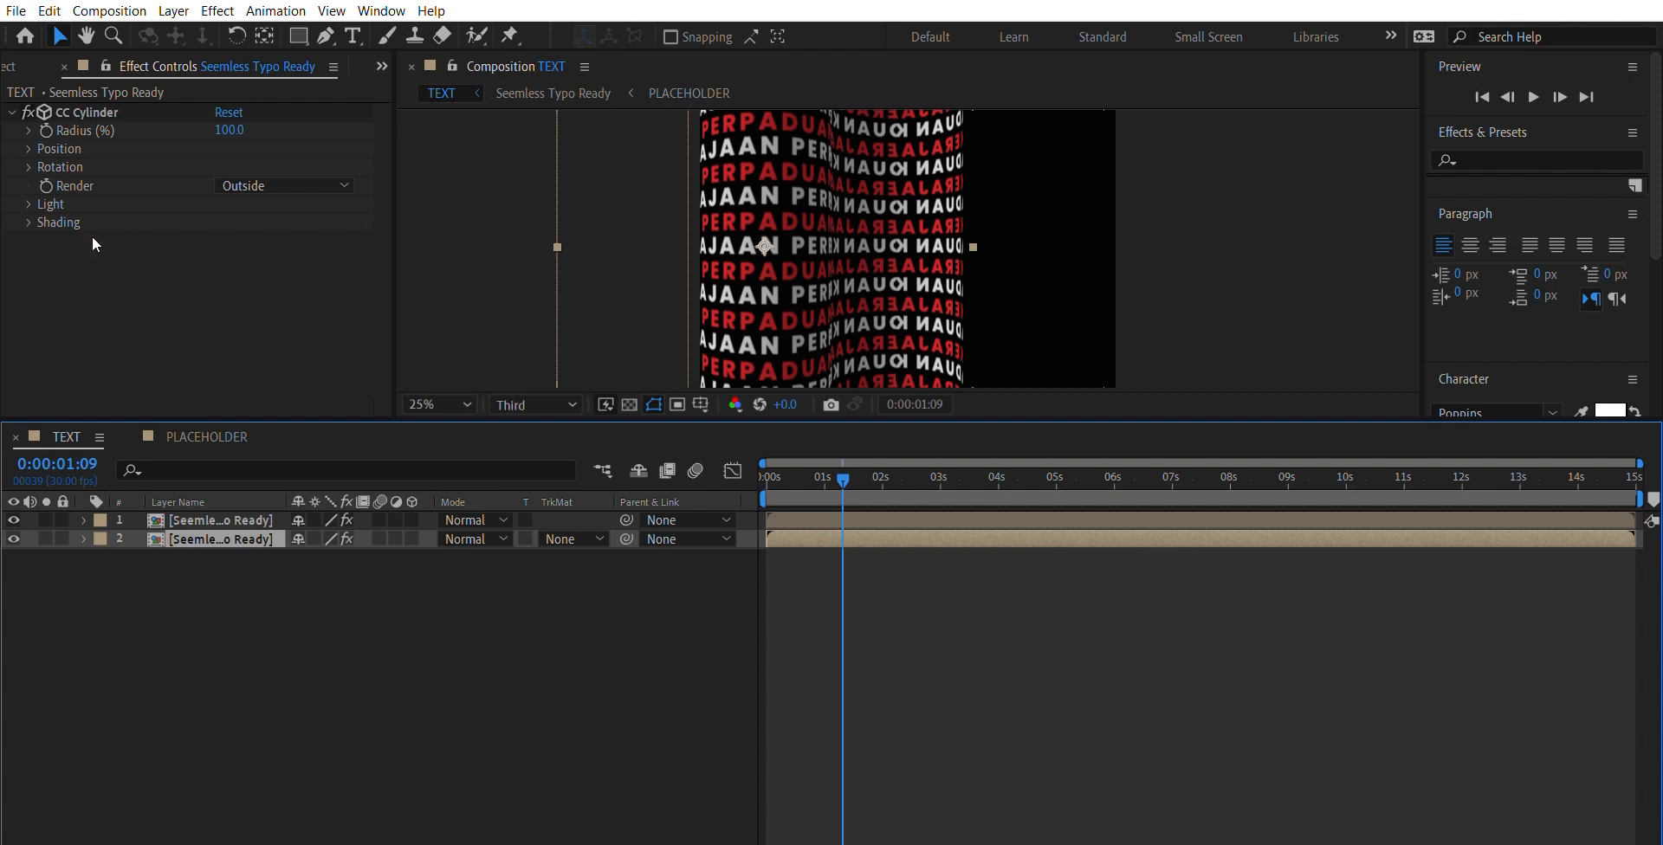
key("ctrl+d")
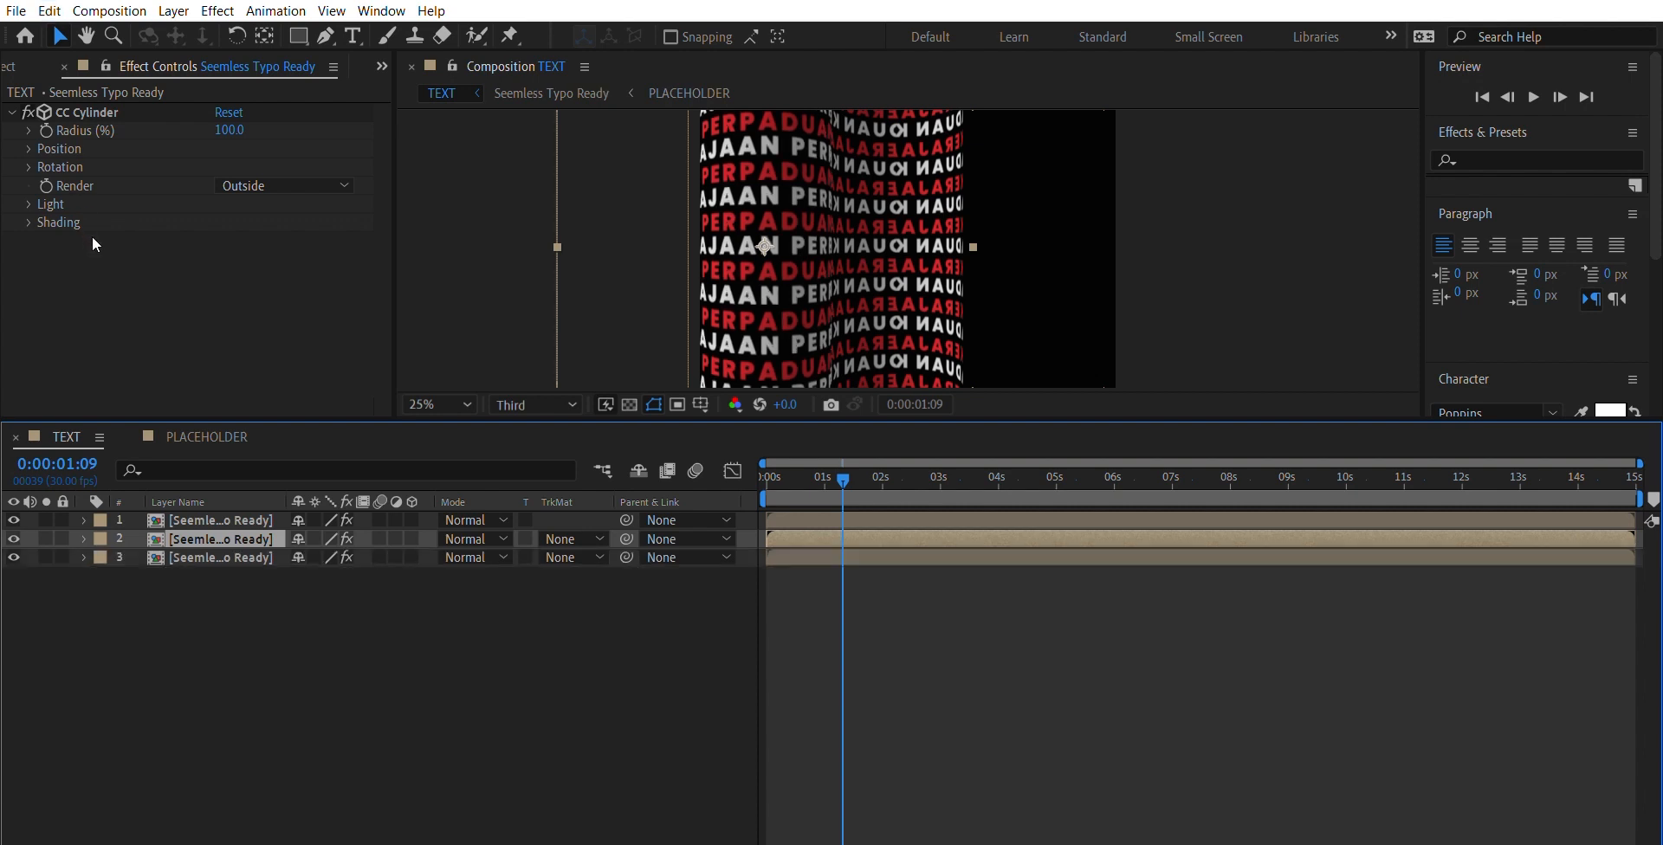
left_click(237, 520)
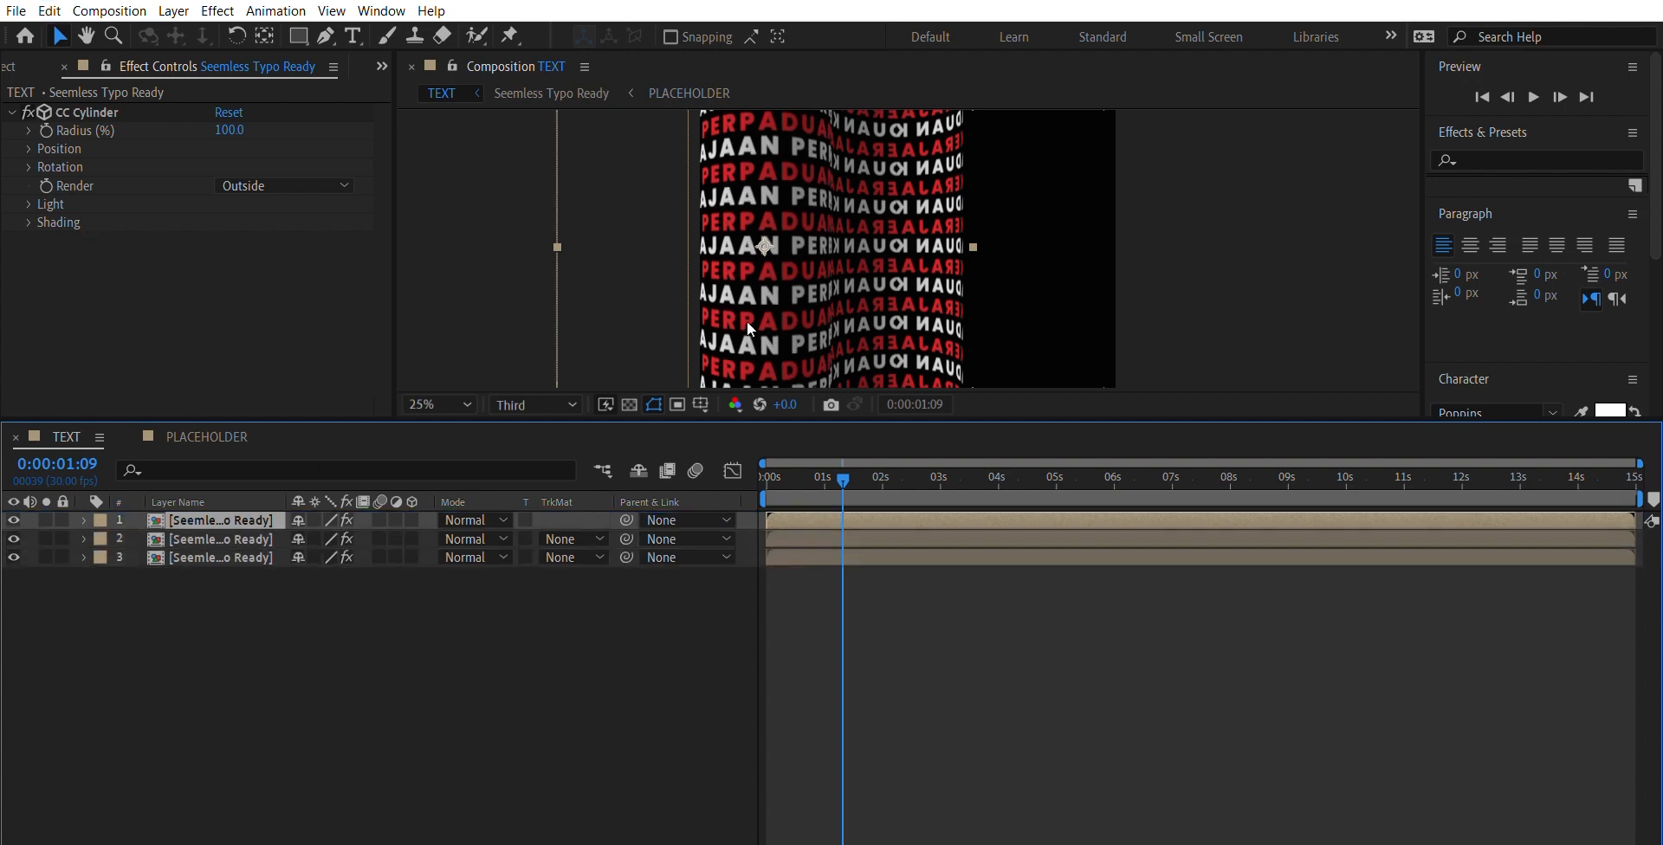
- Move the new Outside cylinder against the Inside cylinder's right edge and align its text rows at the seam
left_click_drag(747, 320, 1011, 326)
key("period")
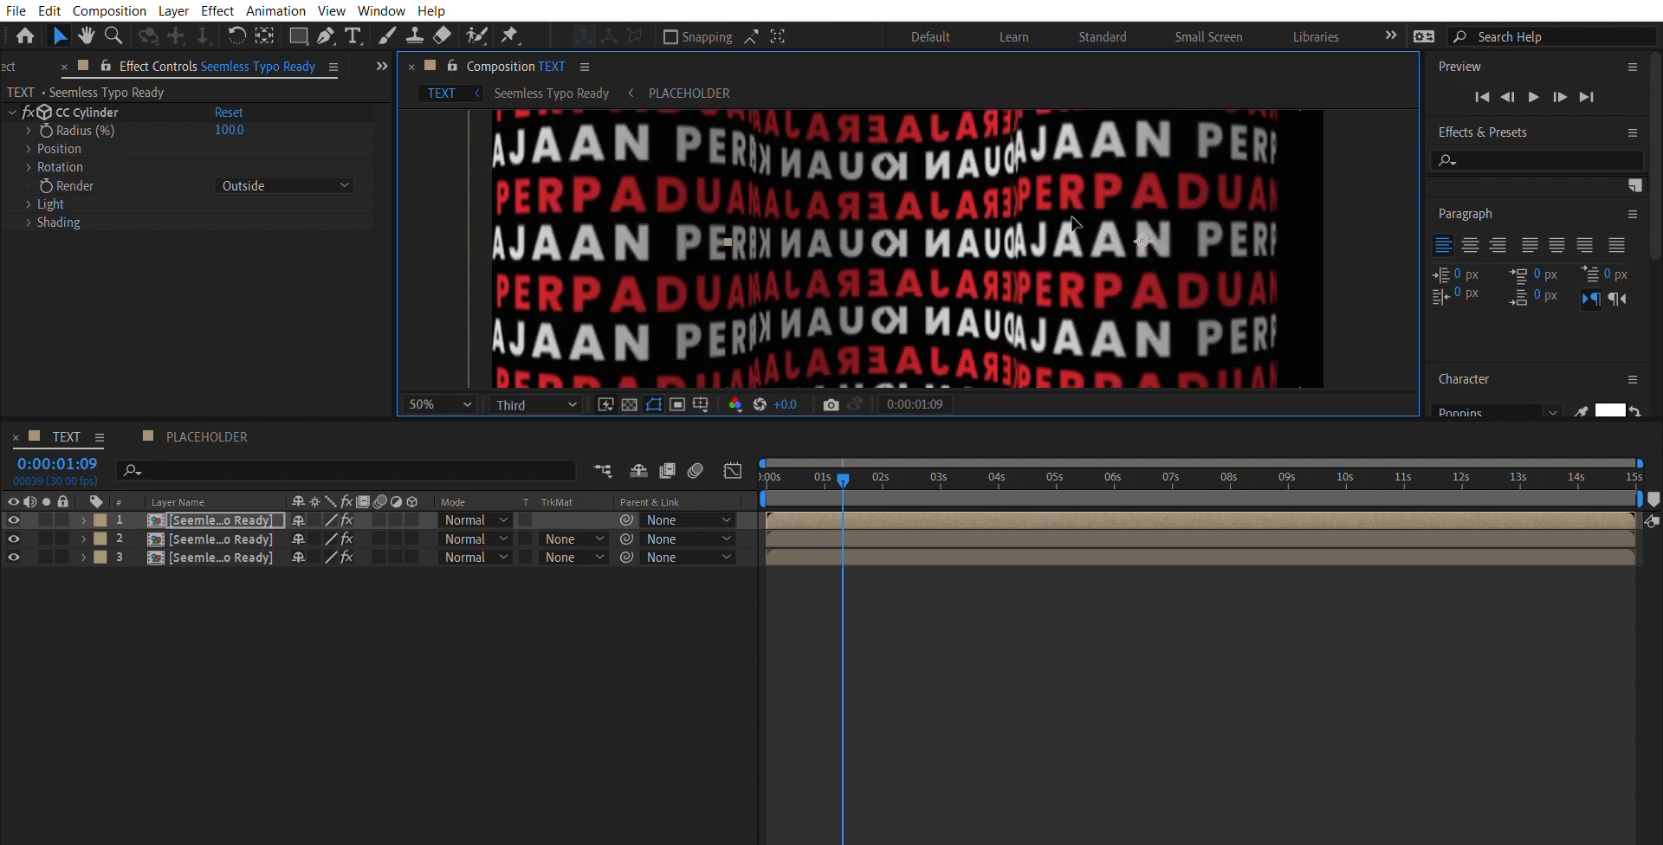
left_click_drag(1072, 219, 1072, 227)
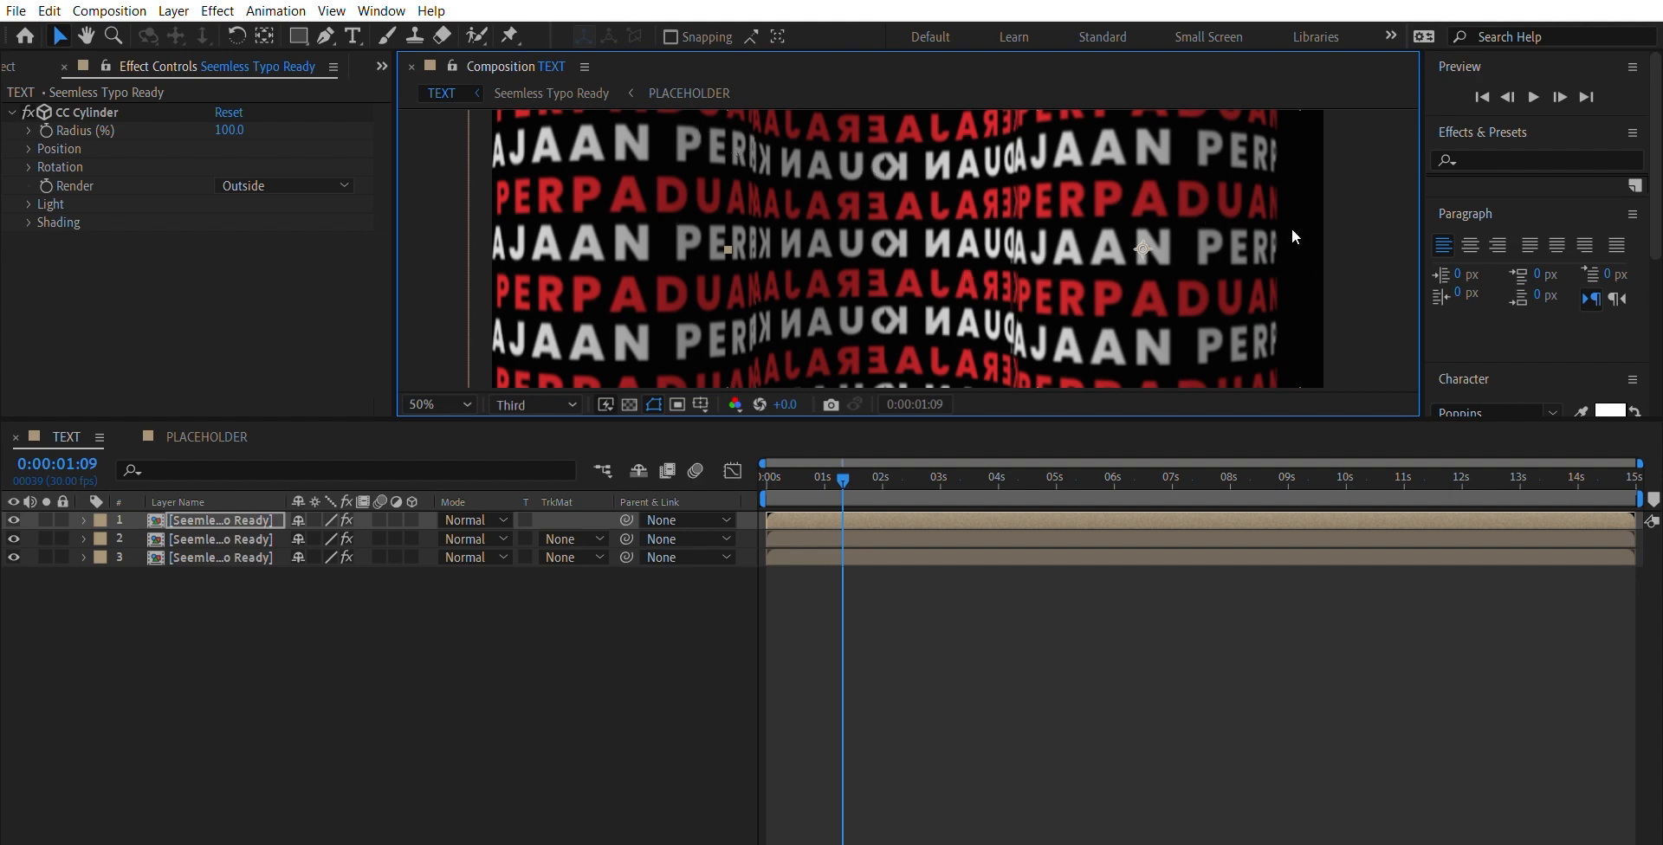
left_click_drag(1187, 223, 1165, 221)
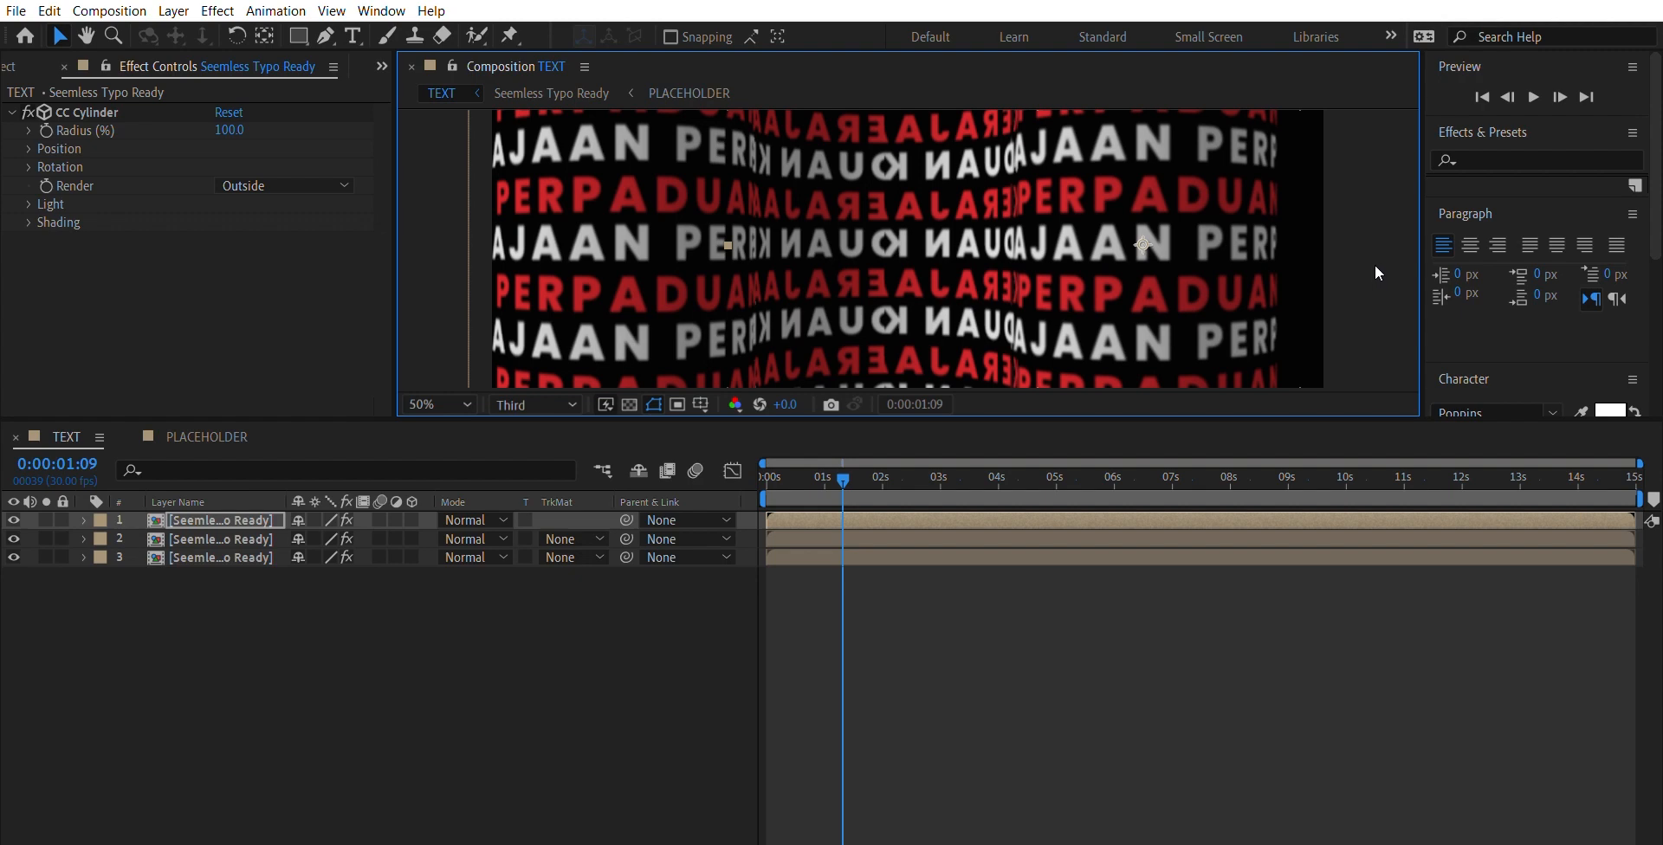
key("comma")
key("comma")
left_click(454, 252)
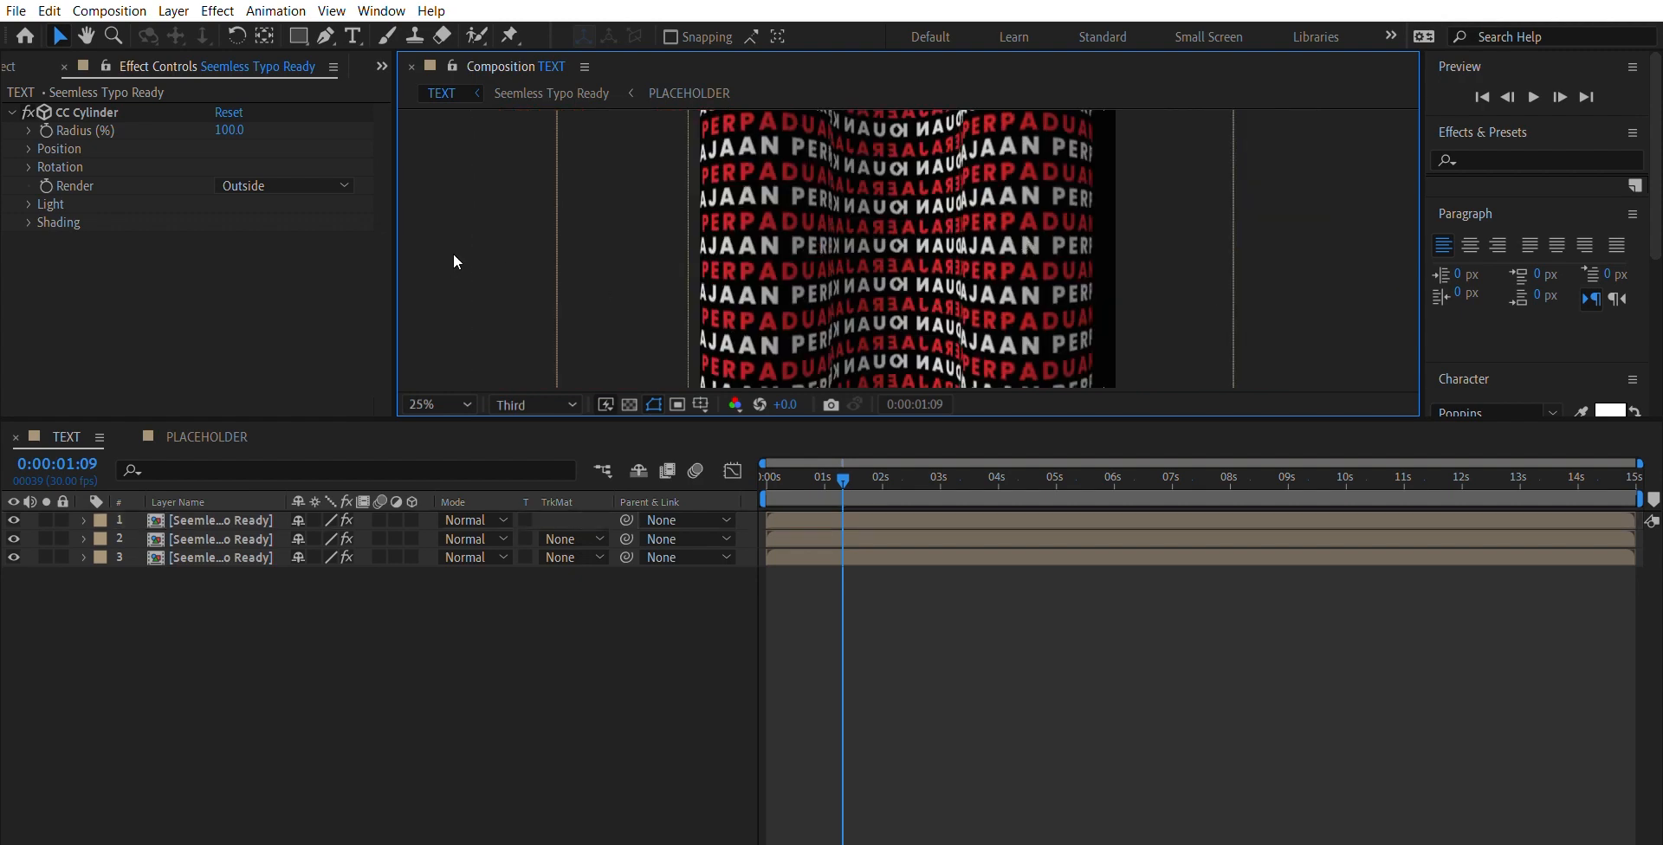
- Duplicate the Inside cylinder layer and bring the copy to the top of the layer stack
left_click(222, 532)
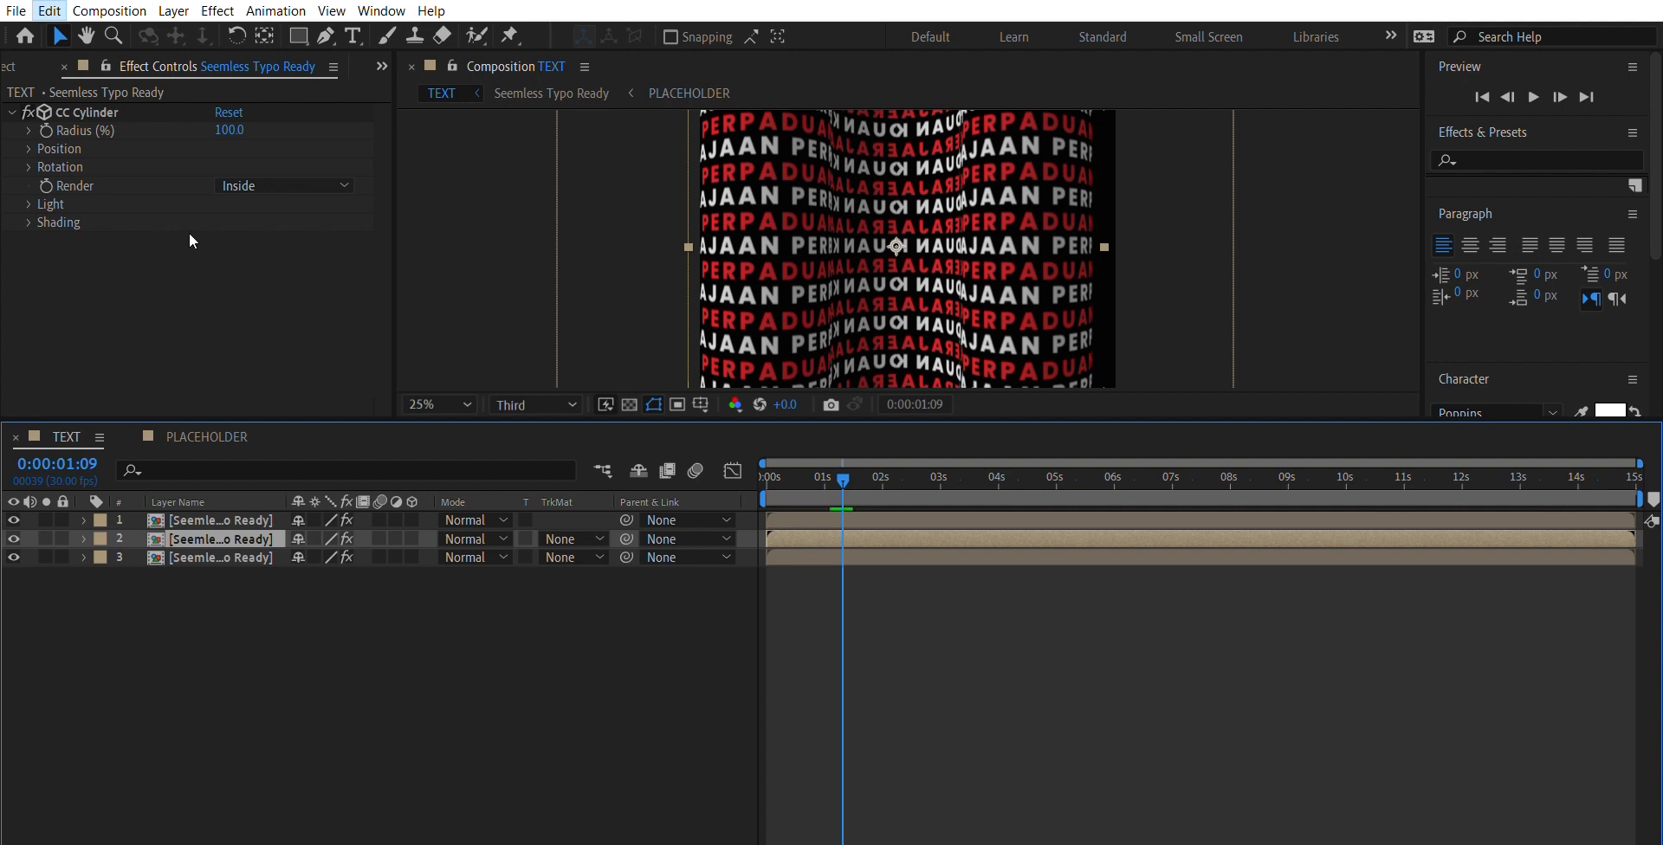
key("ctrl+d")
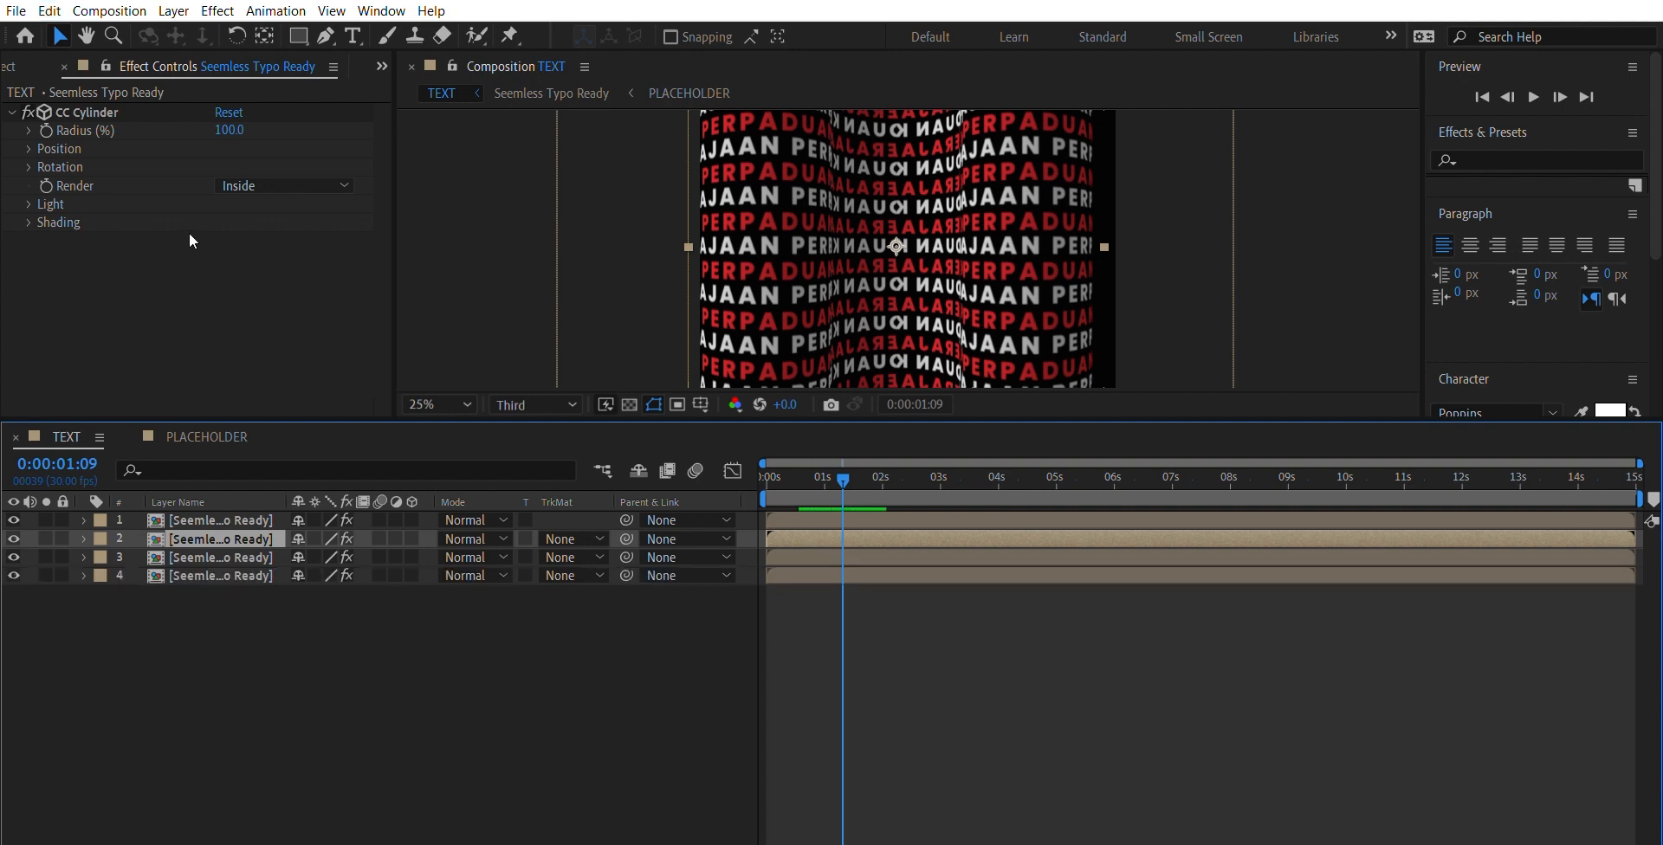
left_click(272, 519)
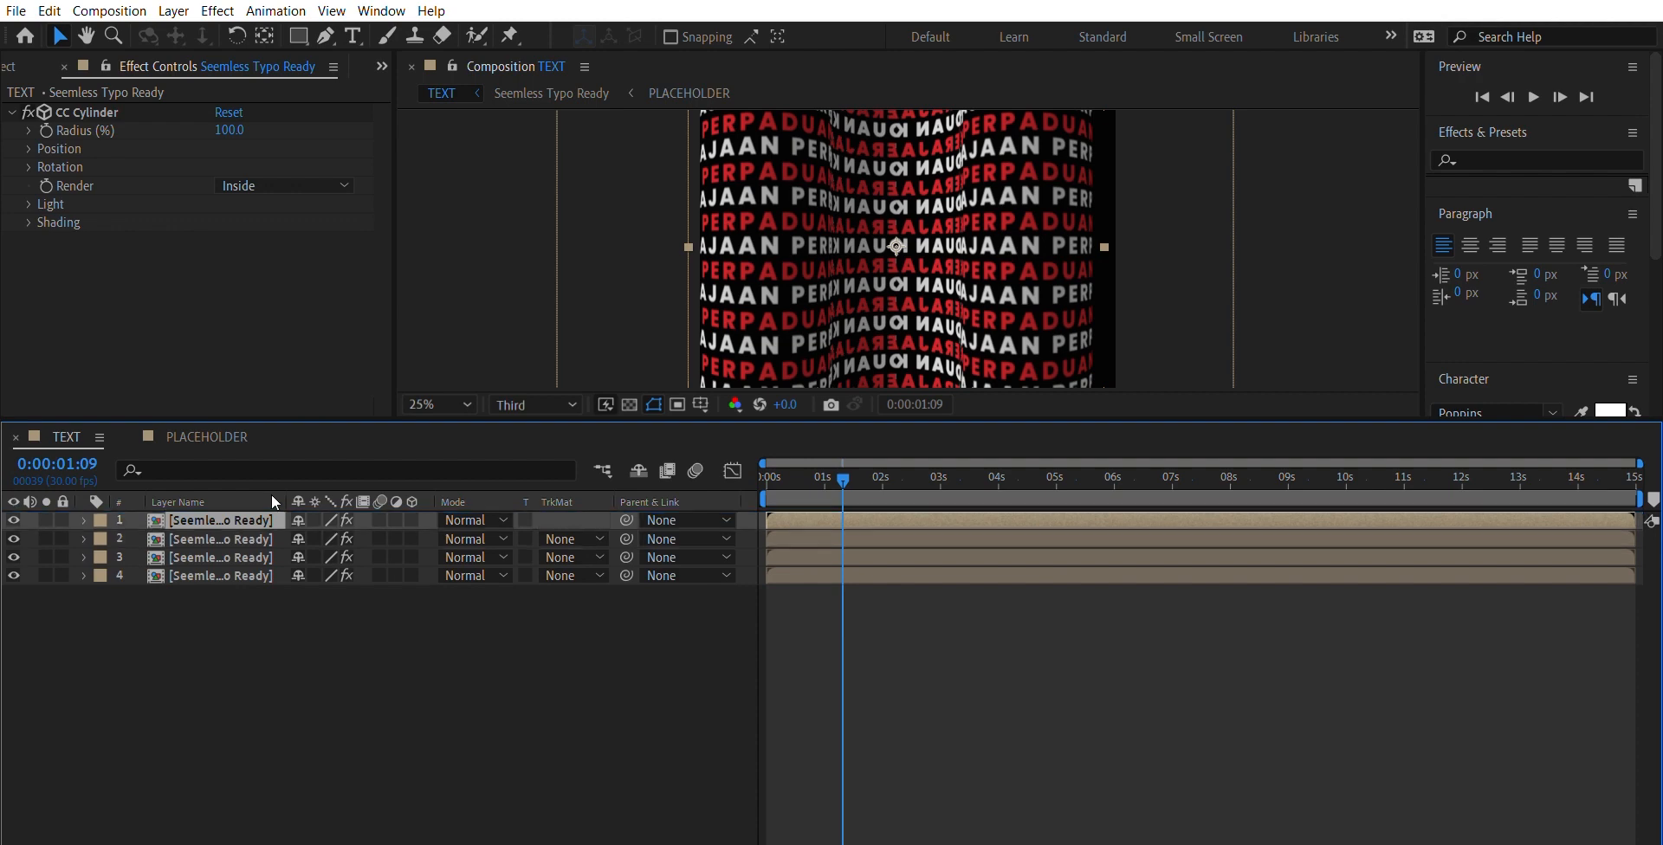
- Move the new Inside cylinder to the right of the third cylinder to fill the composition's remaining edge, with rows aligned
left_click_drag(911, 283, 1171, 289)
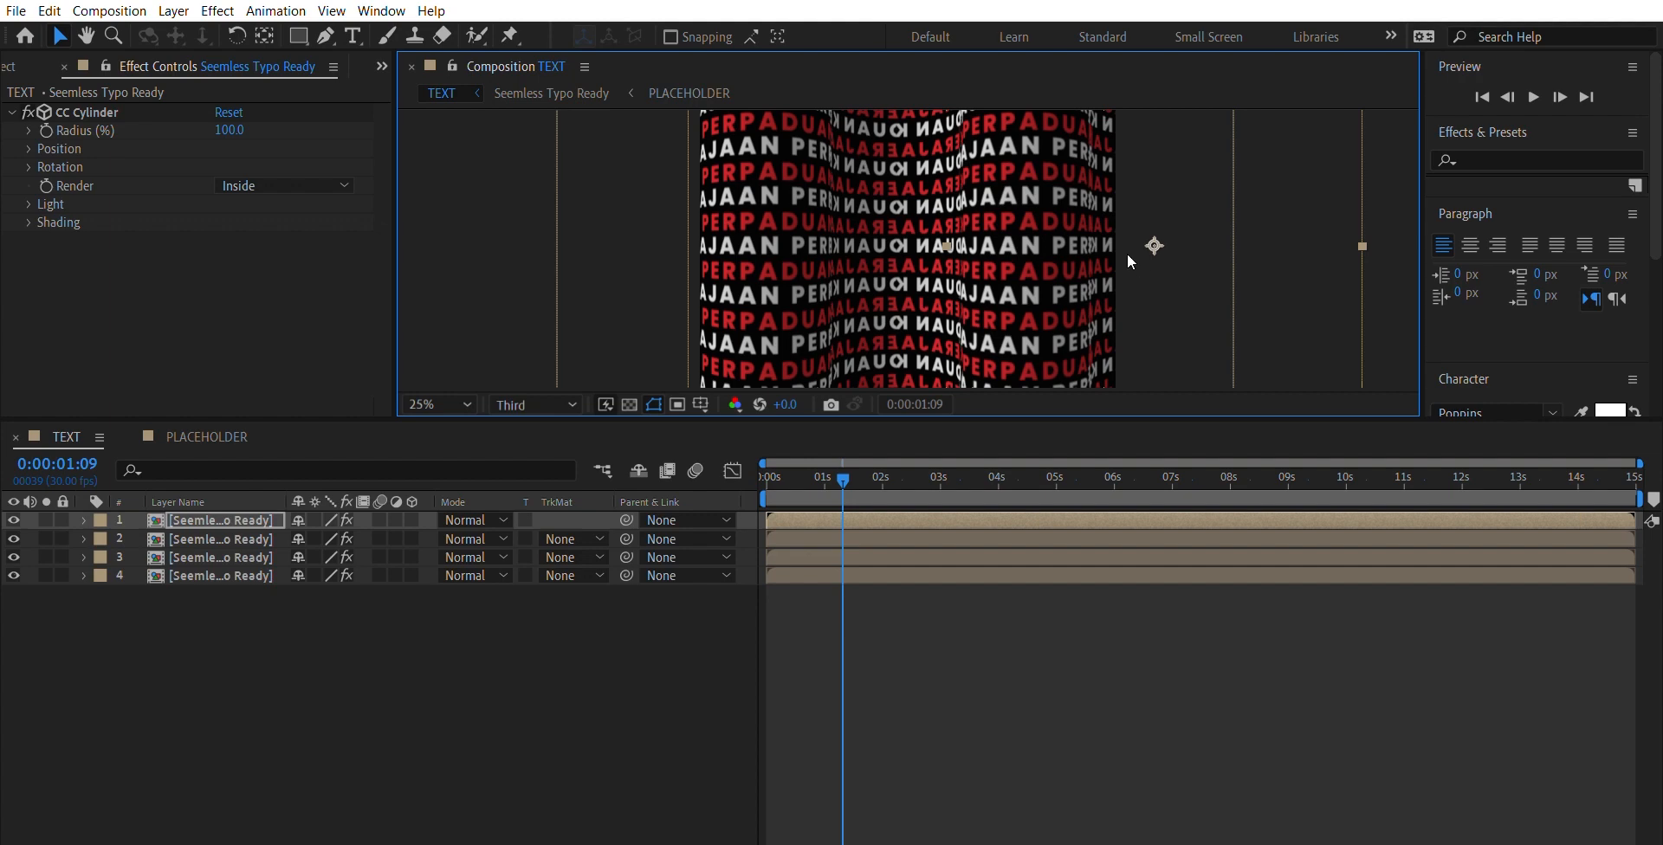
left_click_drag(1107, 263, 1108, 266)
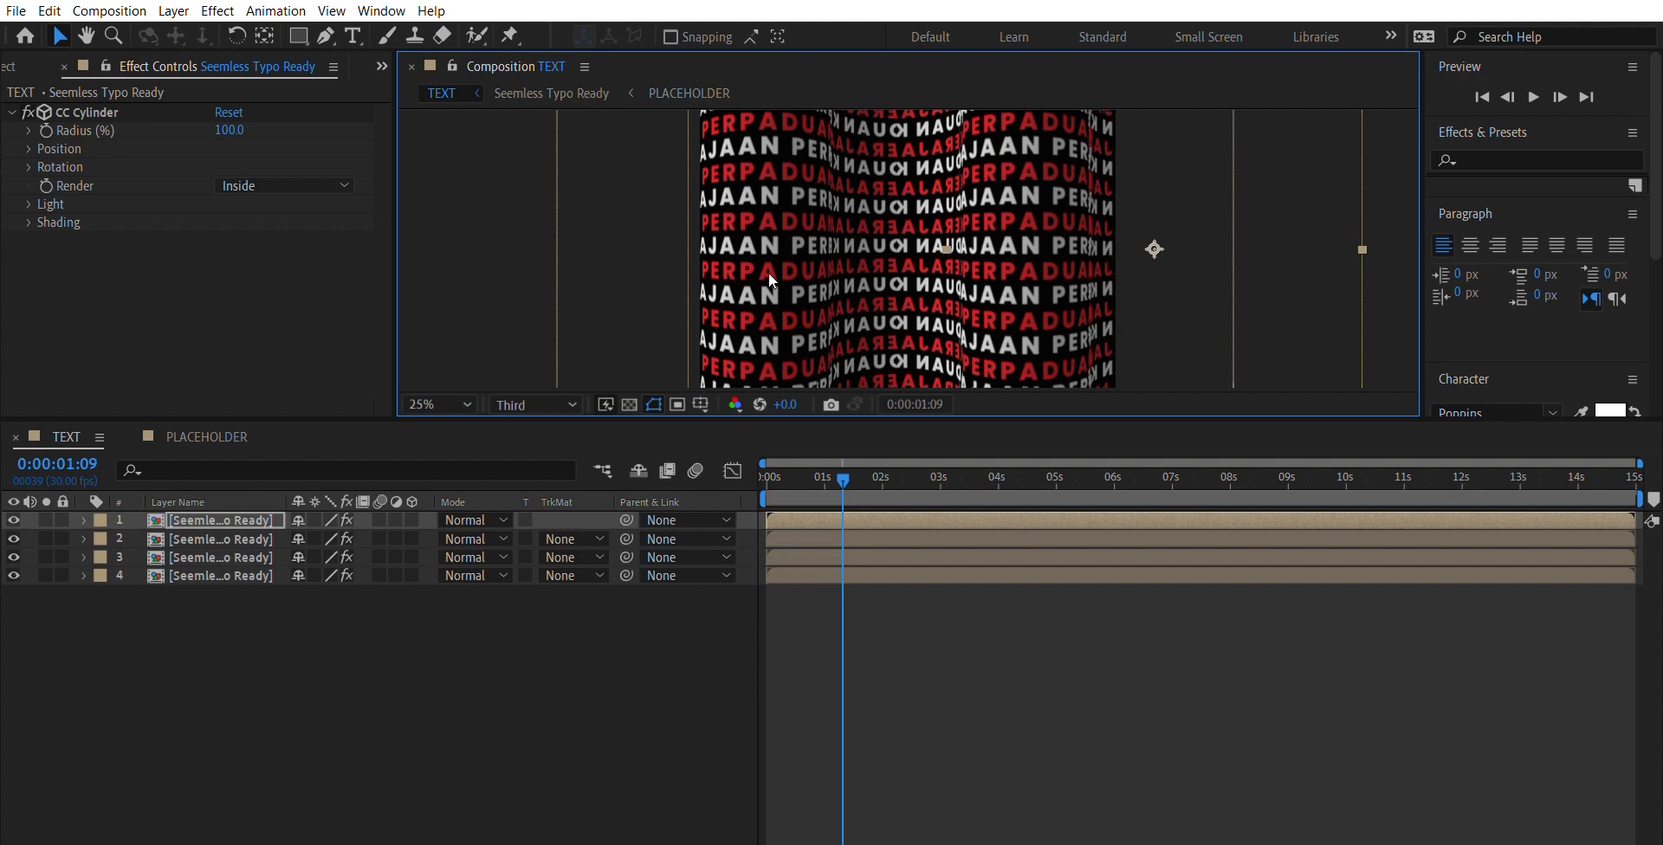
left_click(499, 257)
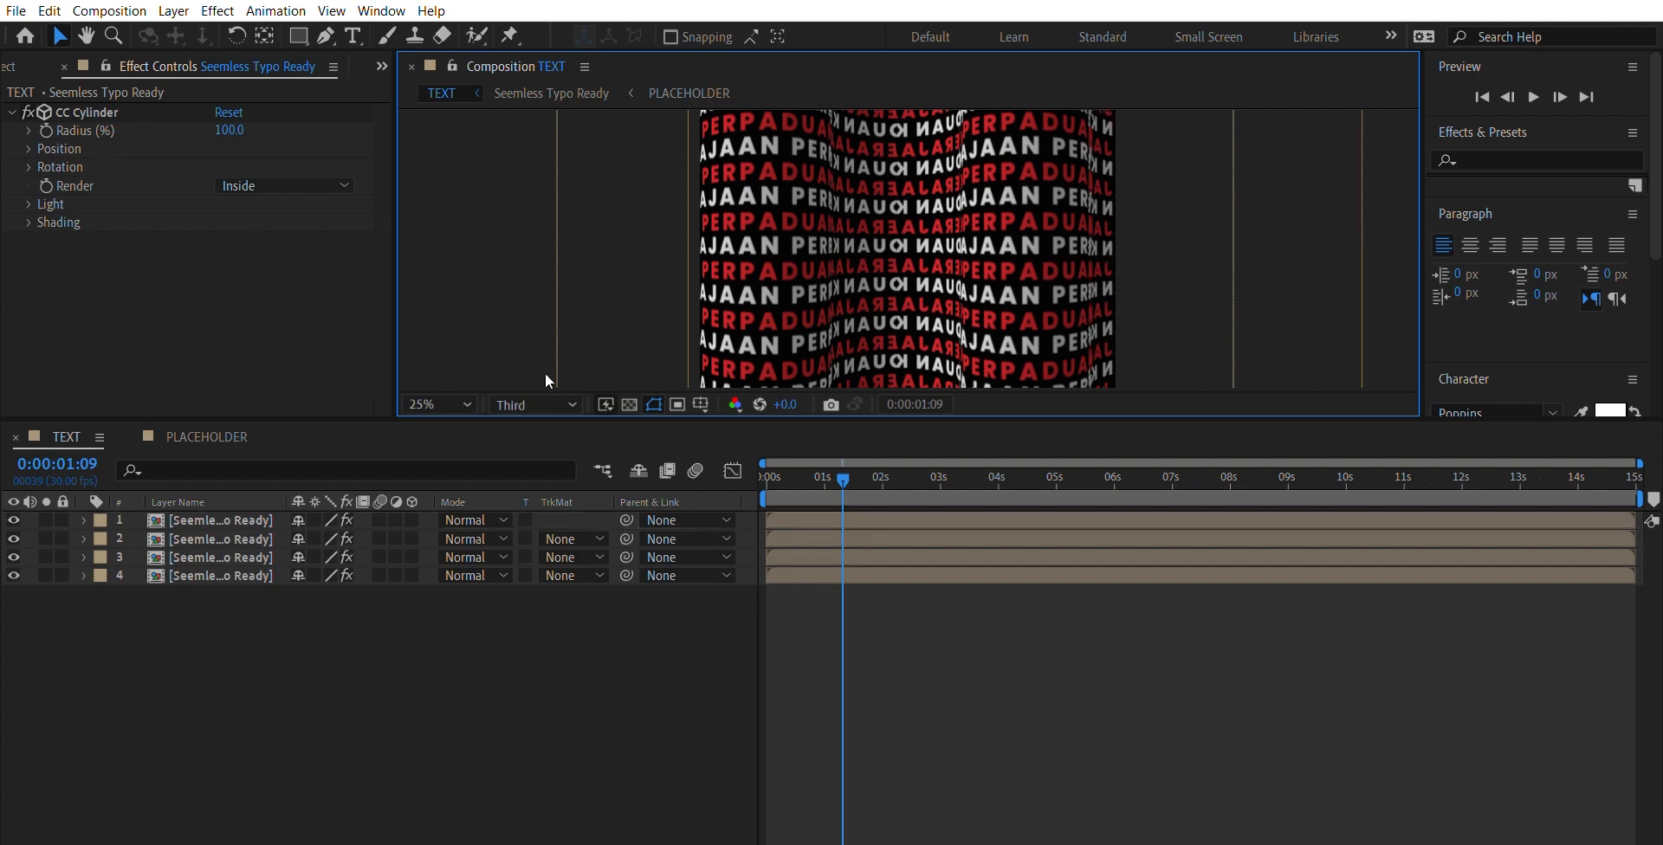
- Select all four cylinder layers and shift them together slightly to the left to fill the composition frame
left_click_drag(230, 583, 241, 495)
left_click_drag(794, 327, 773, 329)
left_click_drag(775, 318, 775, 319)
left_click(459, 329)
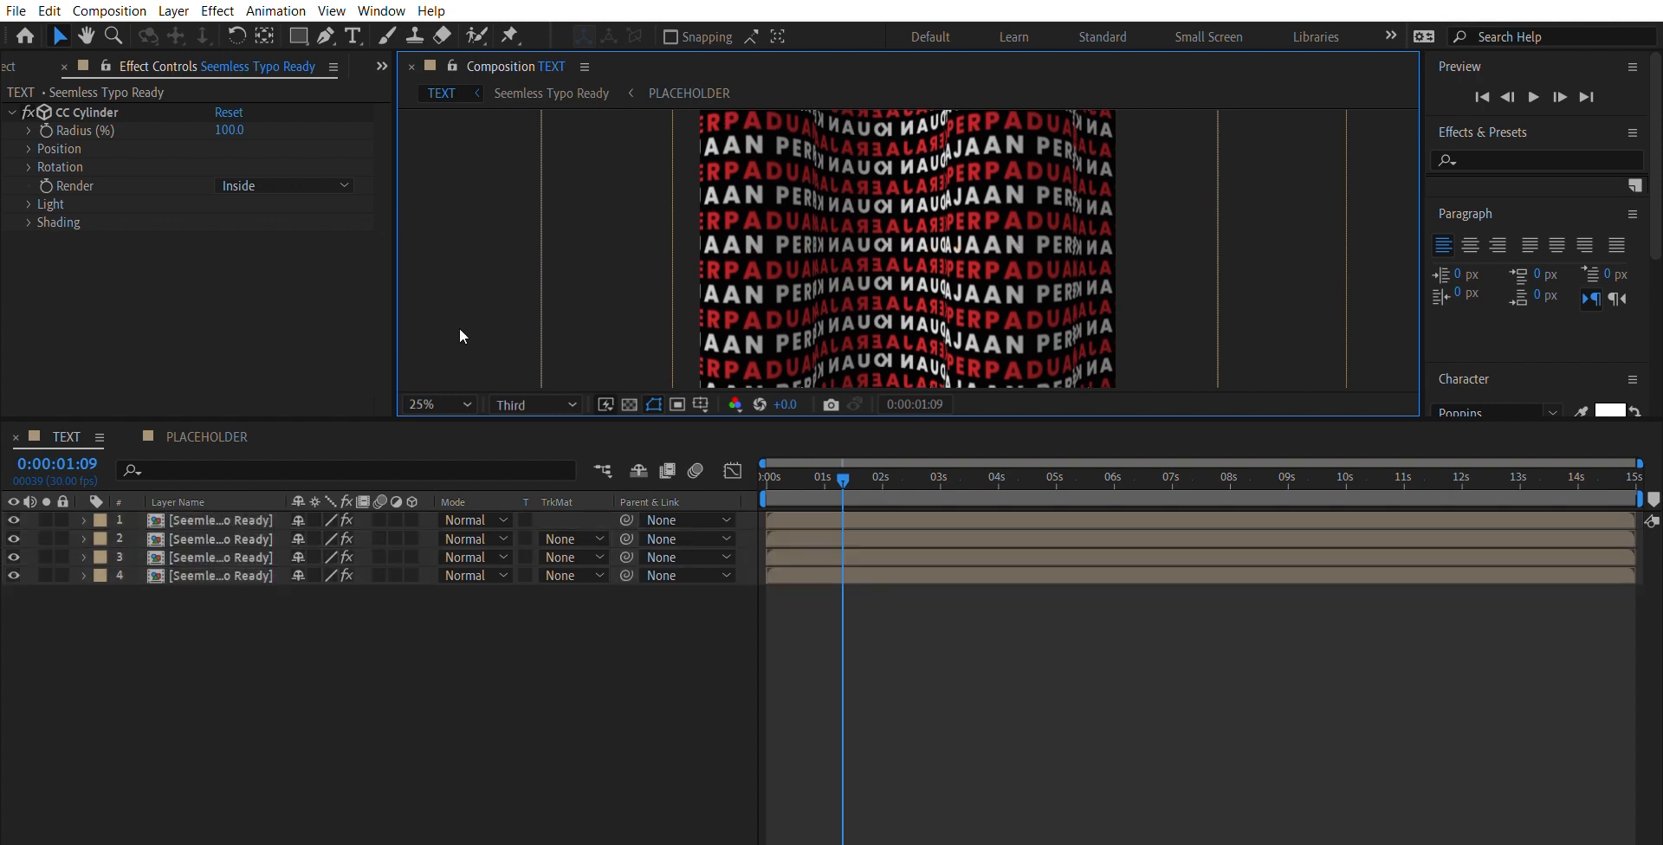
- Preview the four-cylinder wave animation to check the scrolling text and seams
key("comma")
key("period")
key("comma")
key("period")
key("comma")
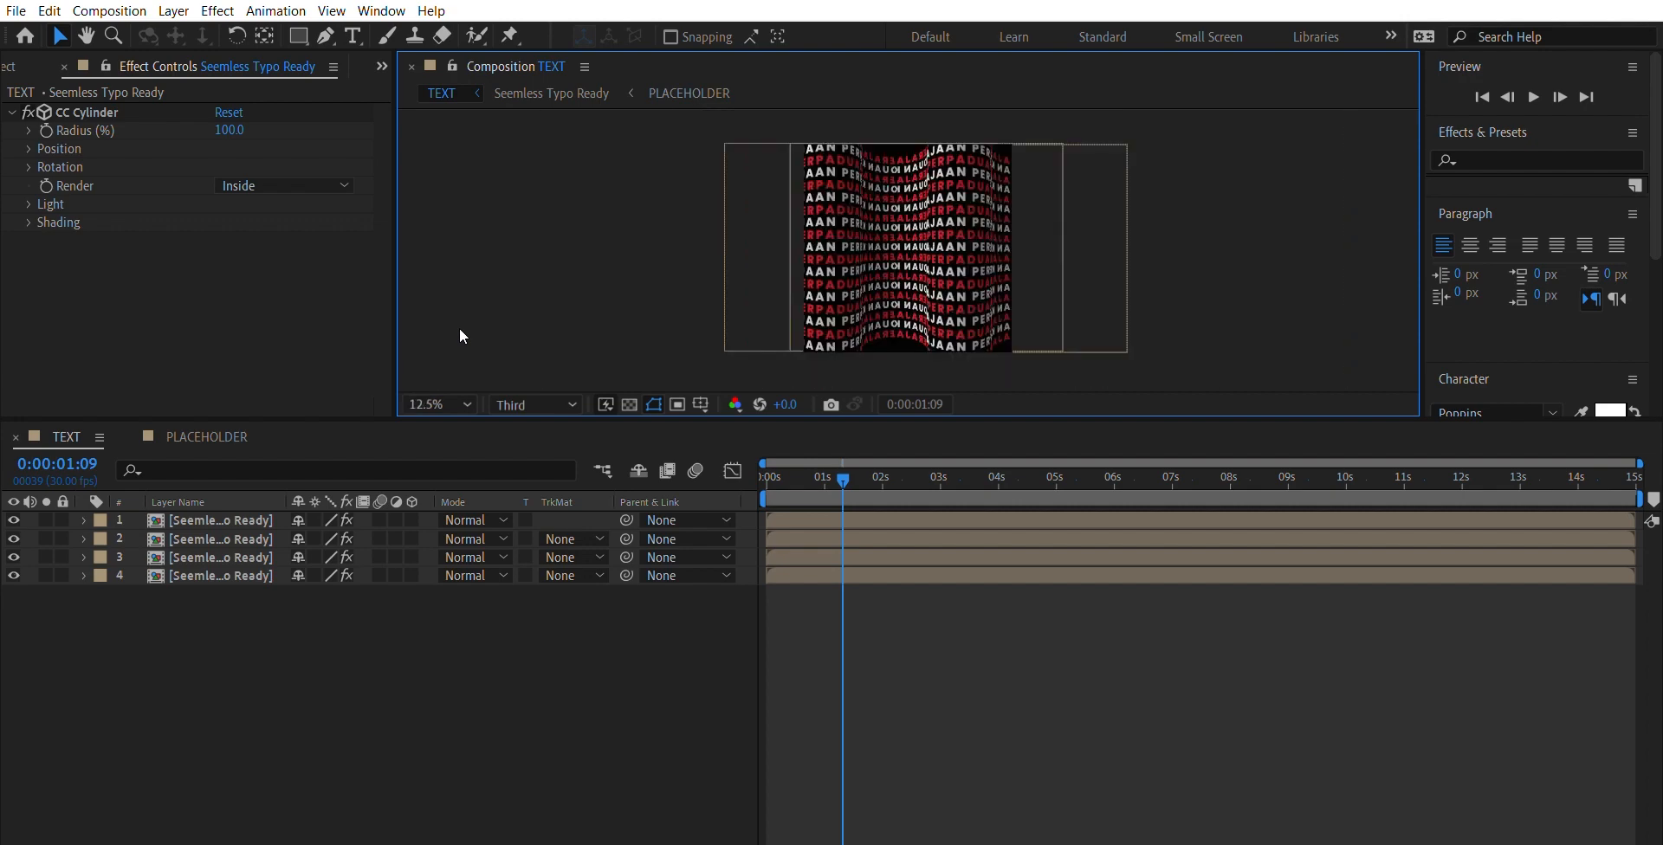
key("space")
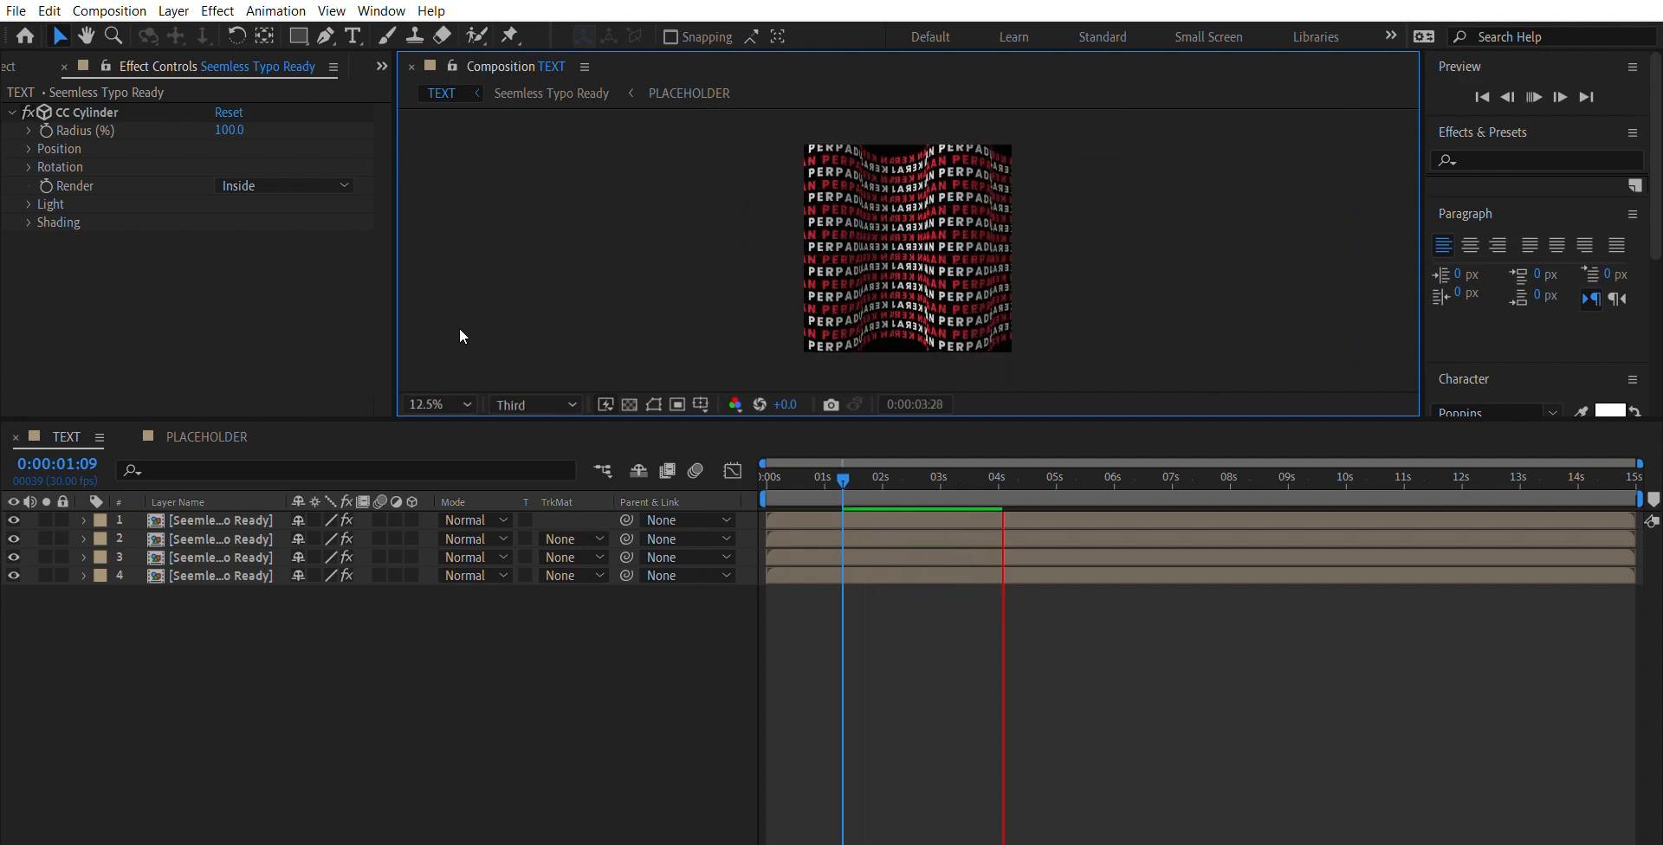
key("period")
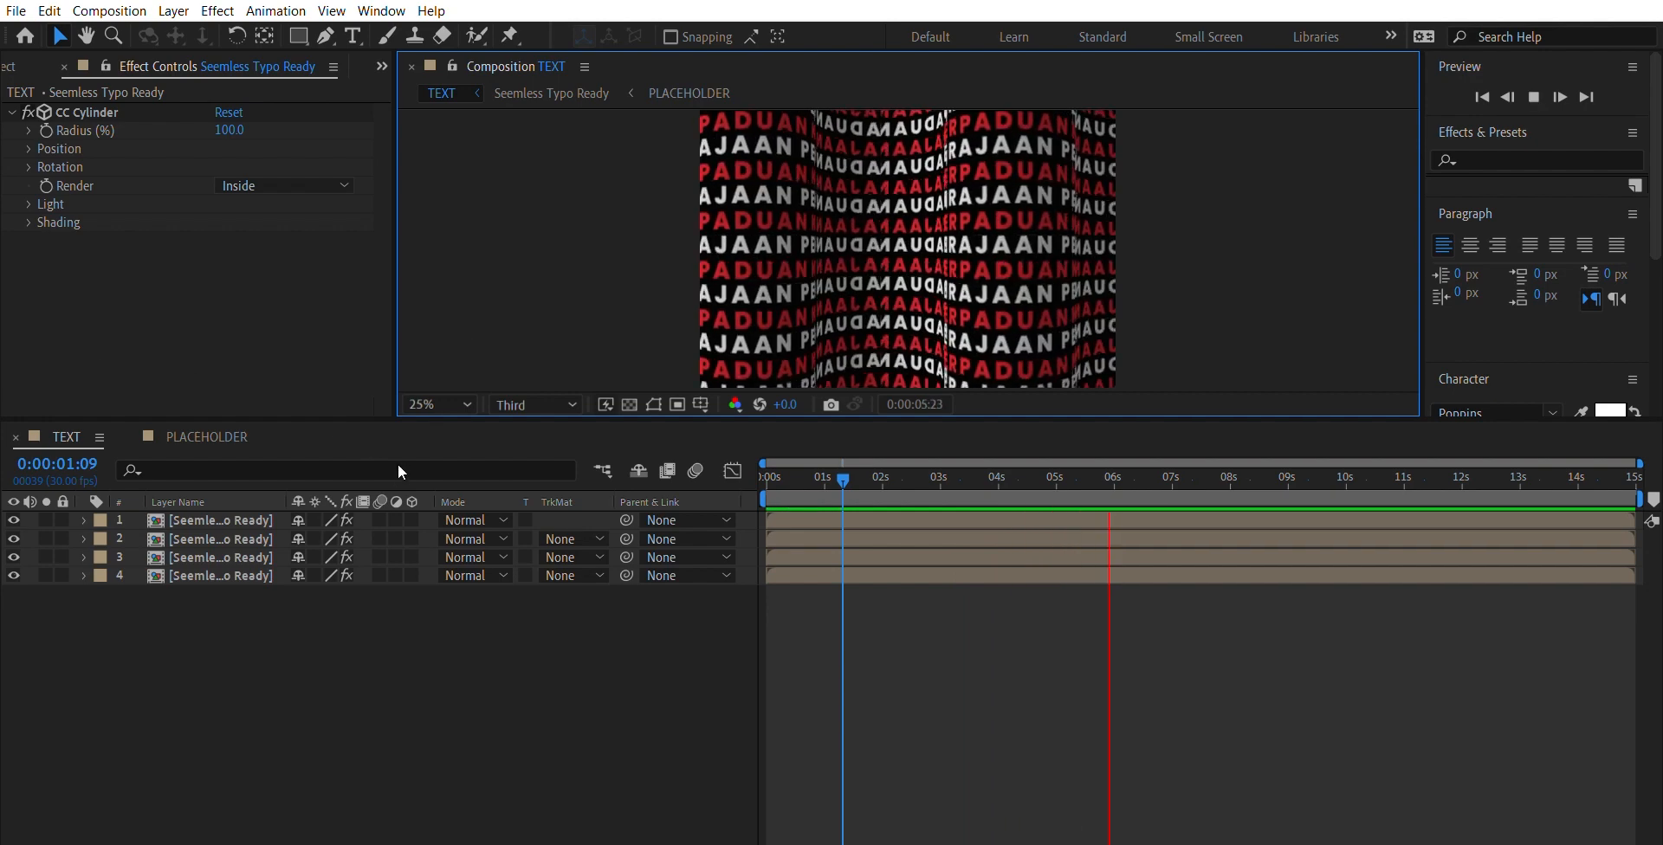
key("space")
- Try enlarging the CC Cylinder radius on the top Inside layer to about 165%, and undo the change
key("ctrl+a")
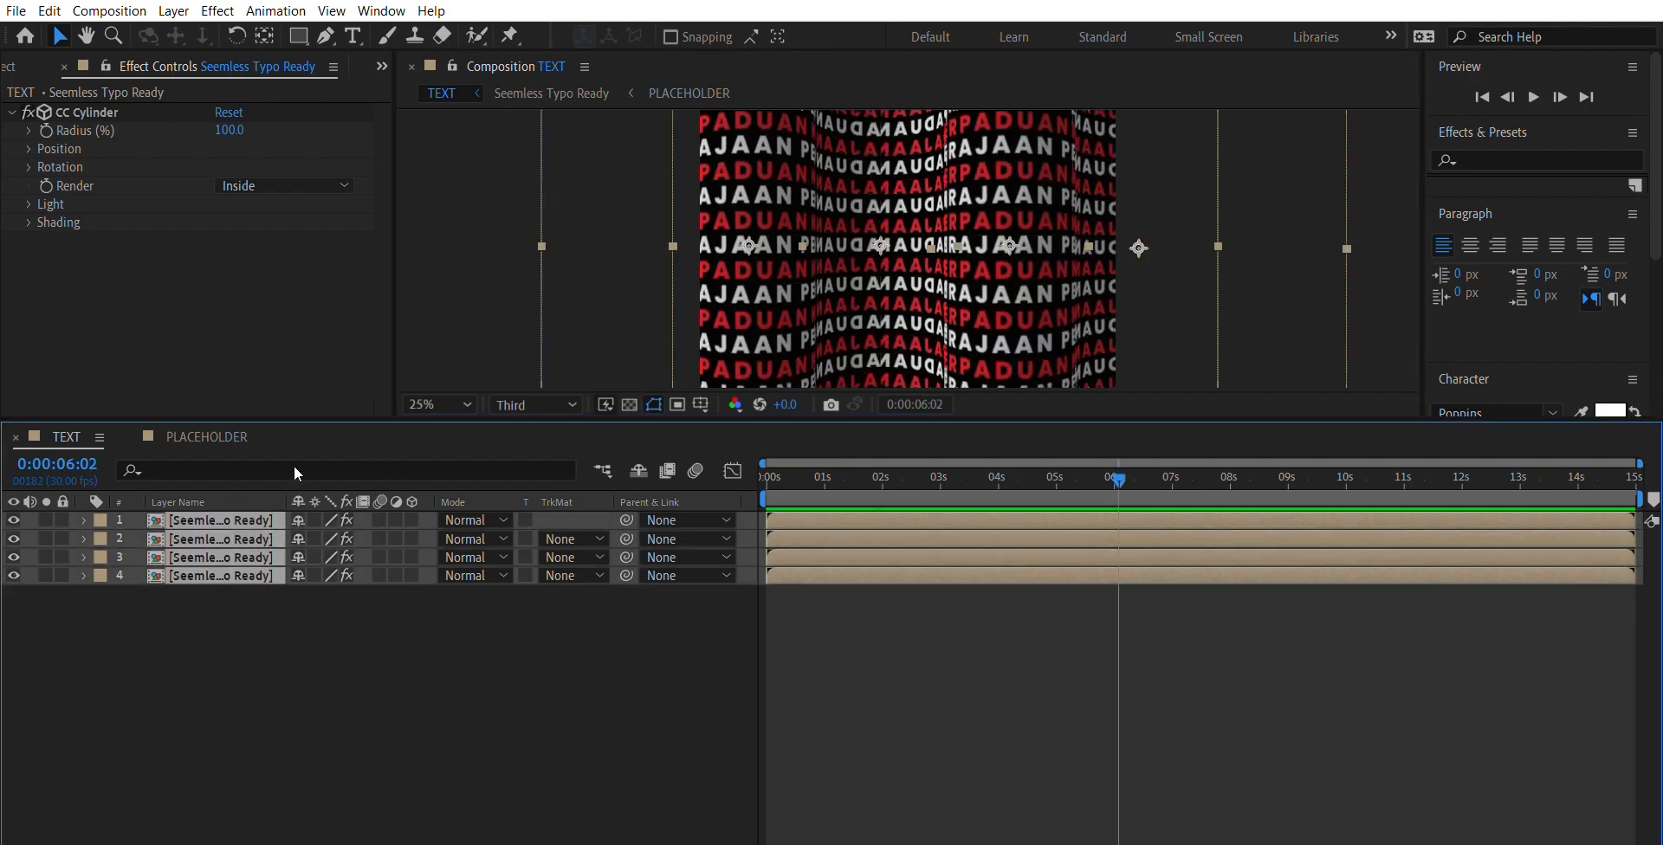
key("comma")
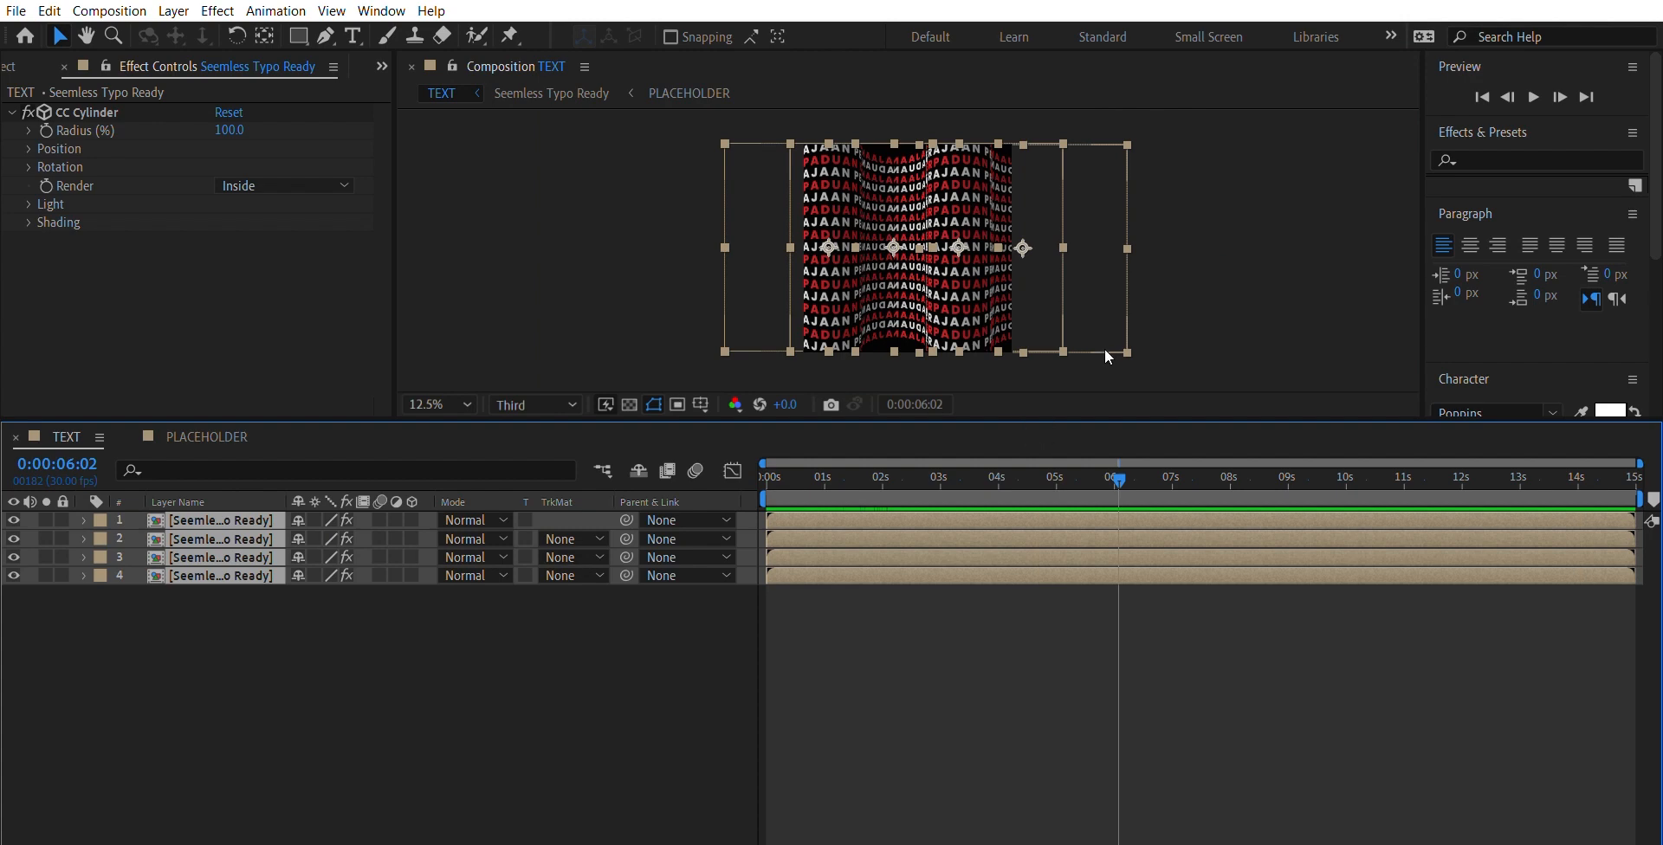
left_click(32, 133)
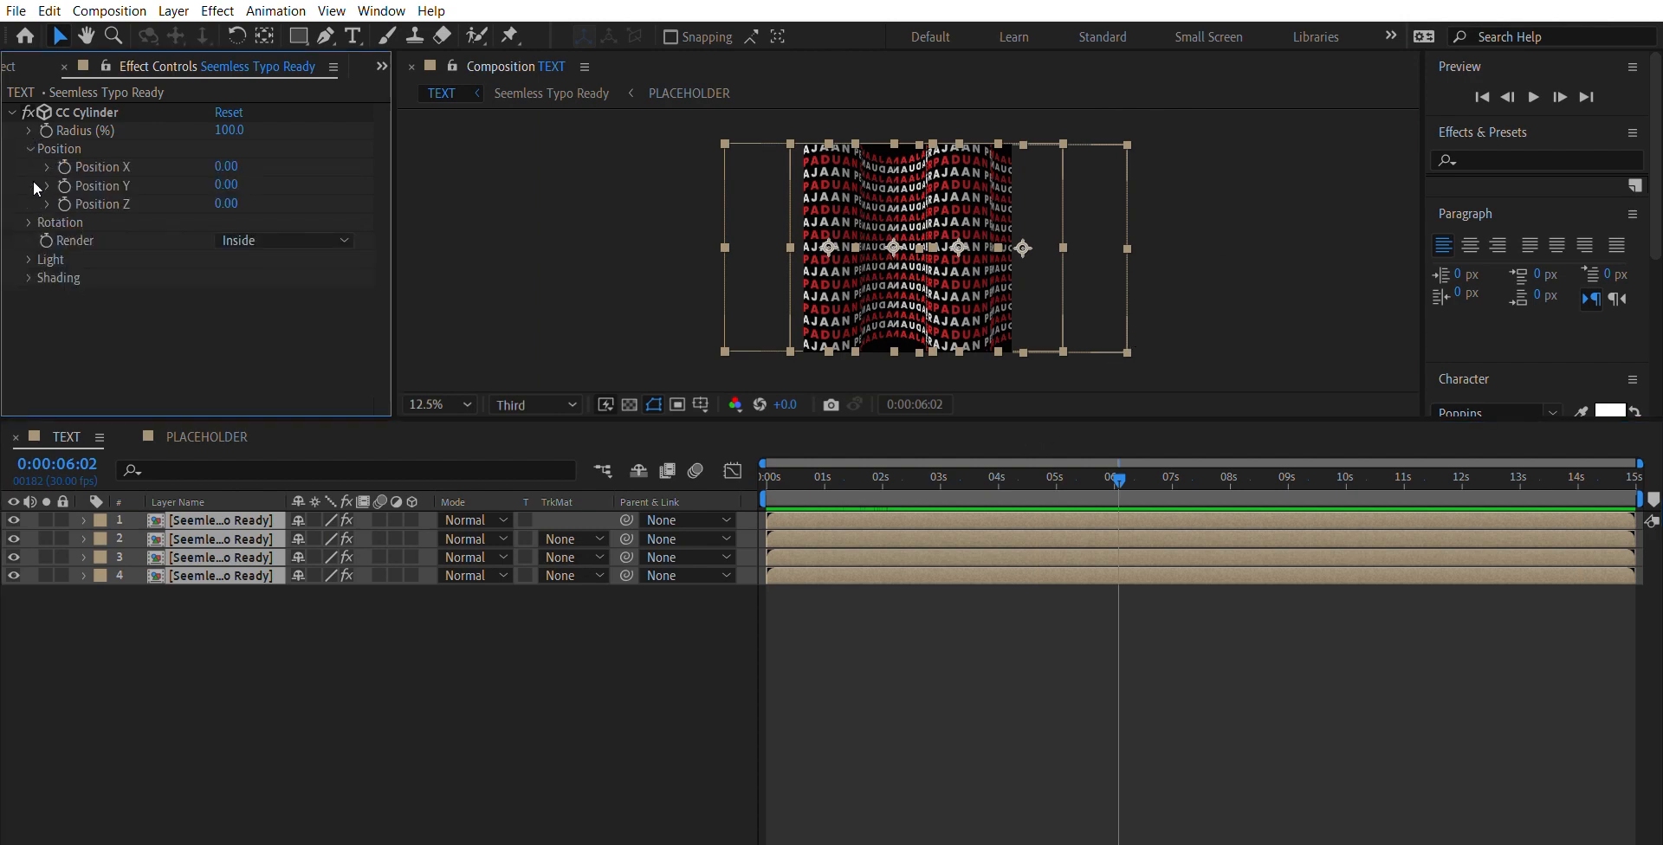
left_click(30, 130)
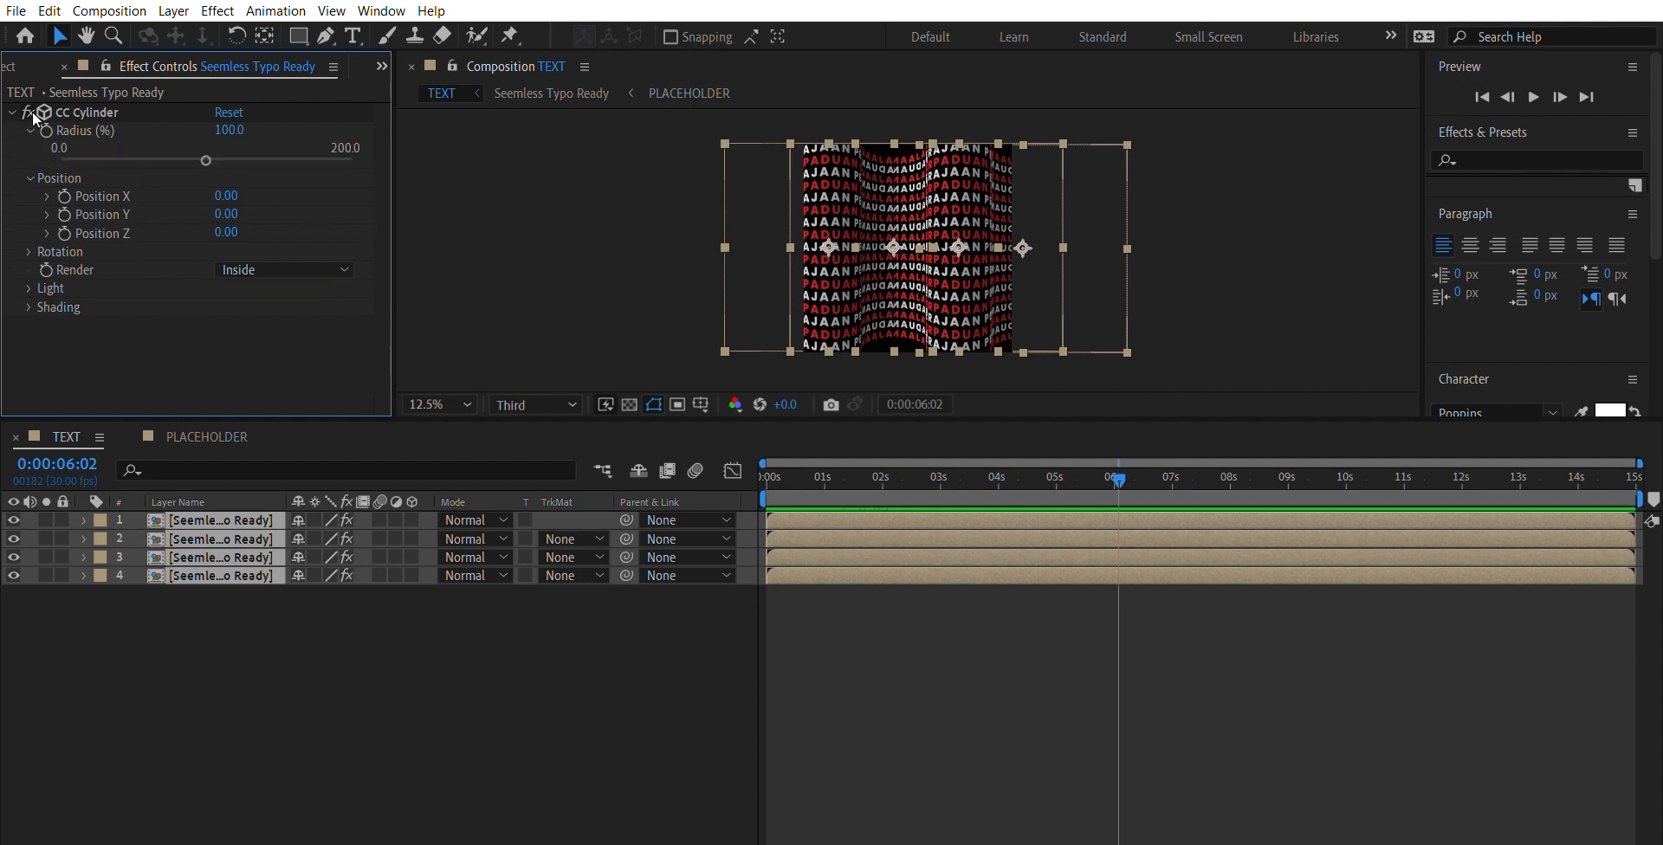
left_click_drag(208, 138, 376, 157)
key("ctrl+z")
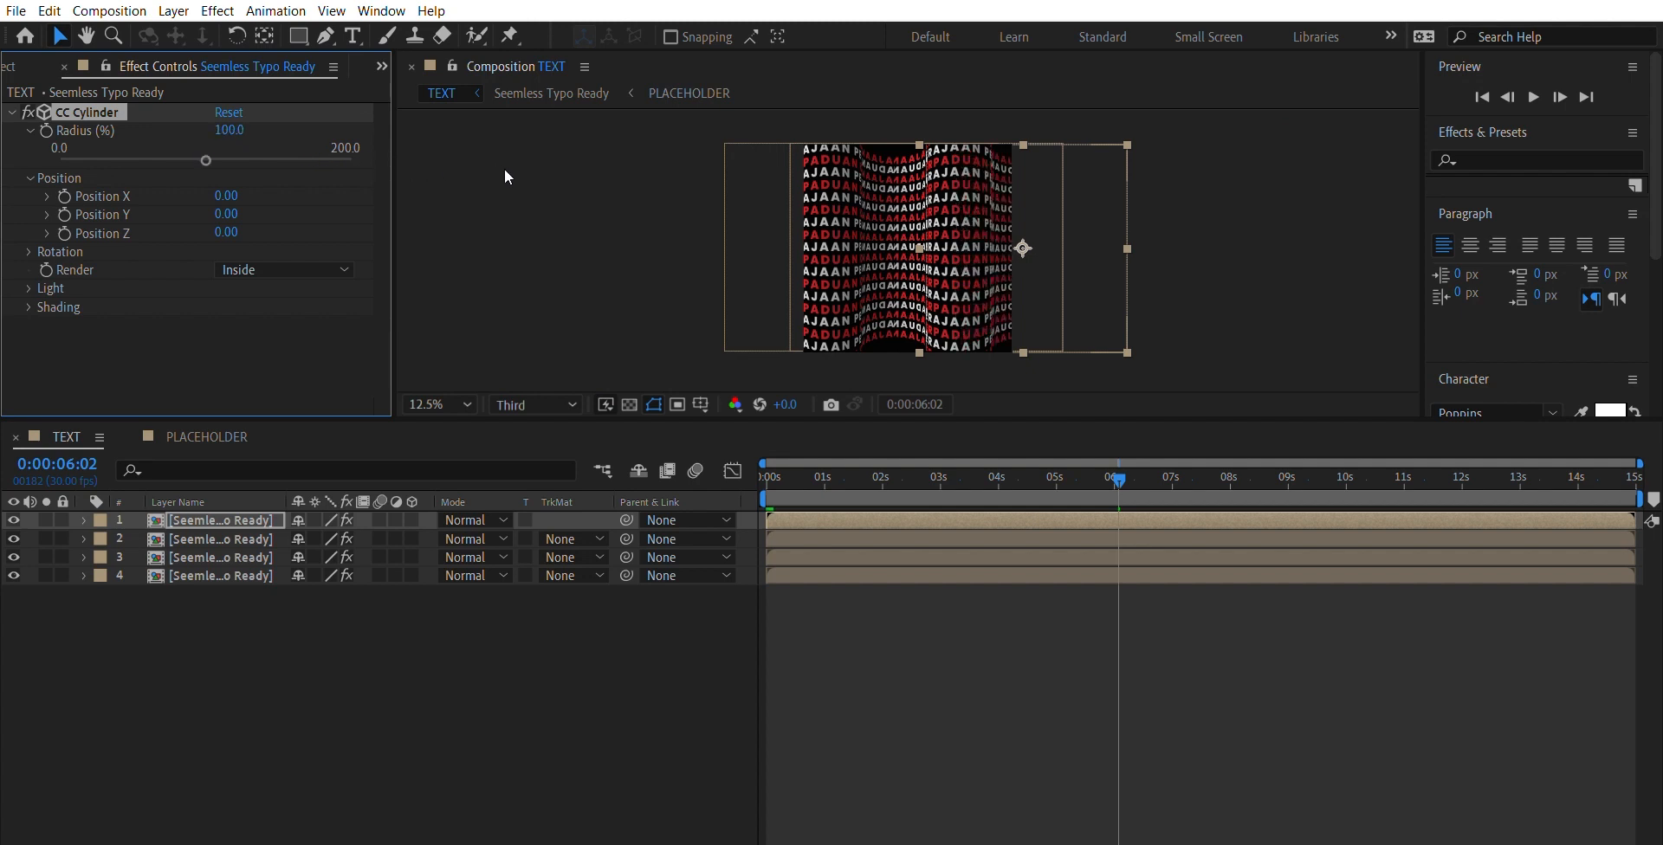
left_click_drag(221, 136, 302, 138)
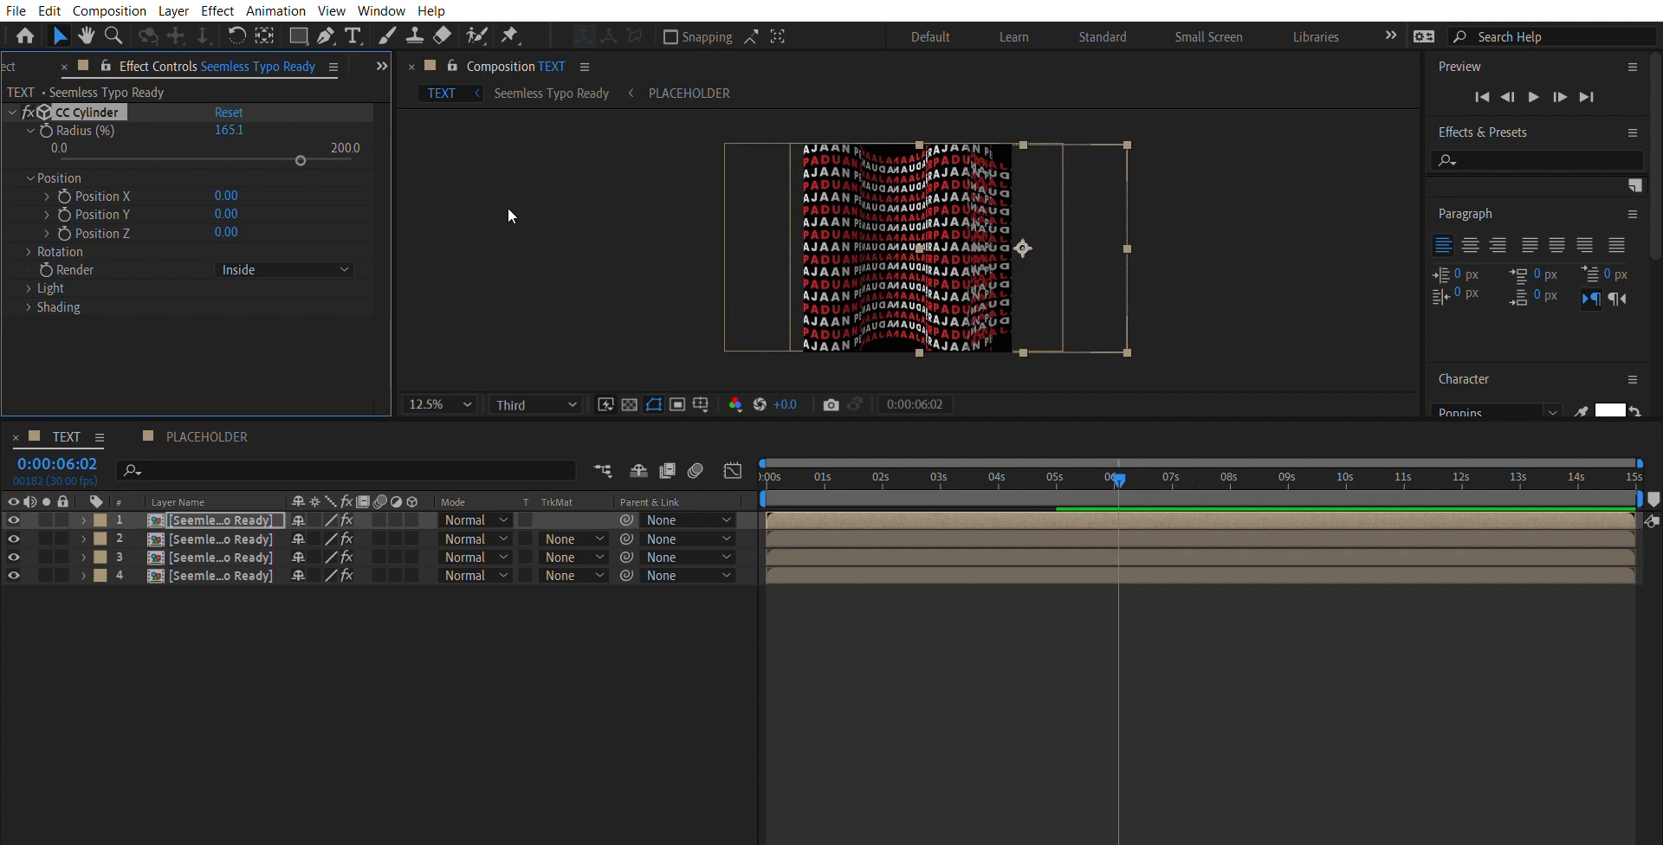
key("ctrl+z")
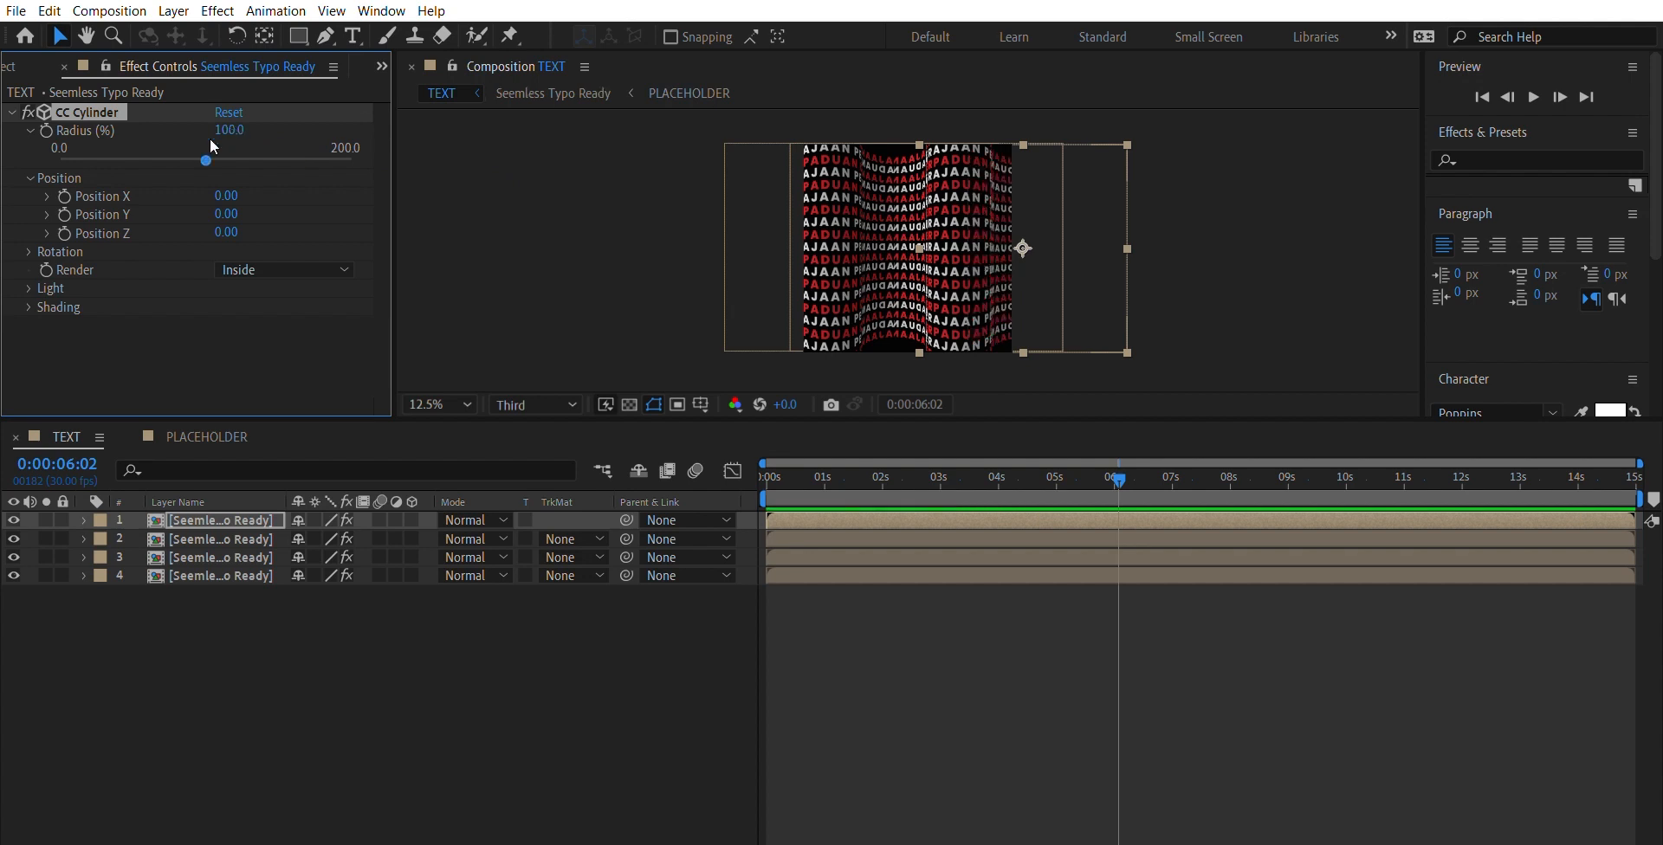
left_click(527, 201)
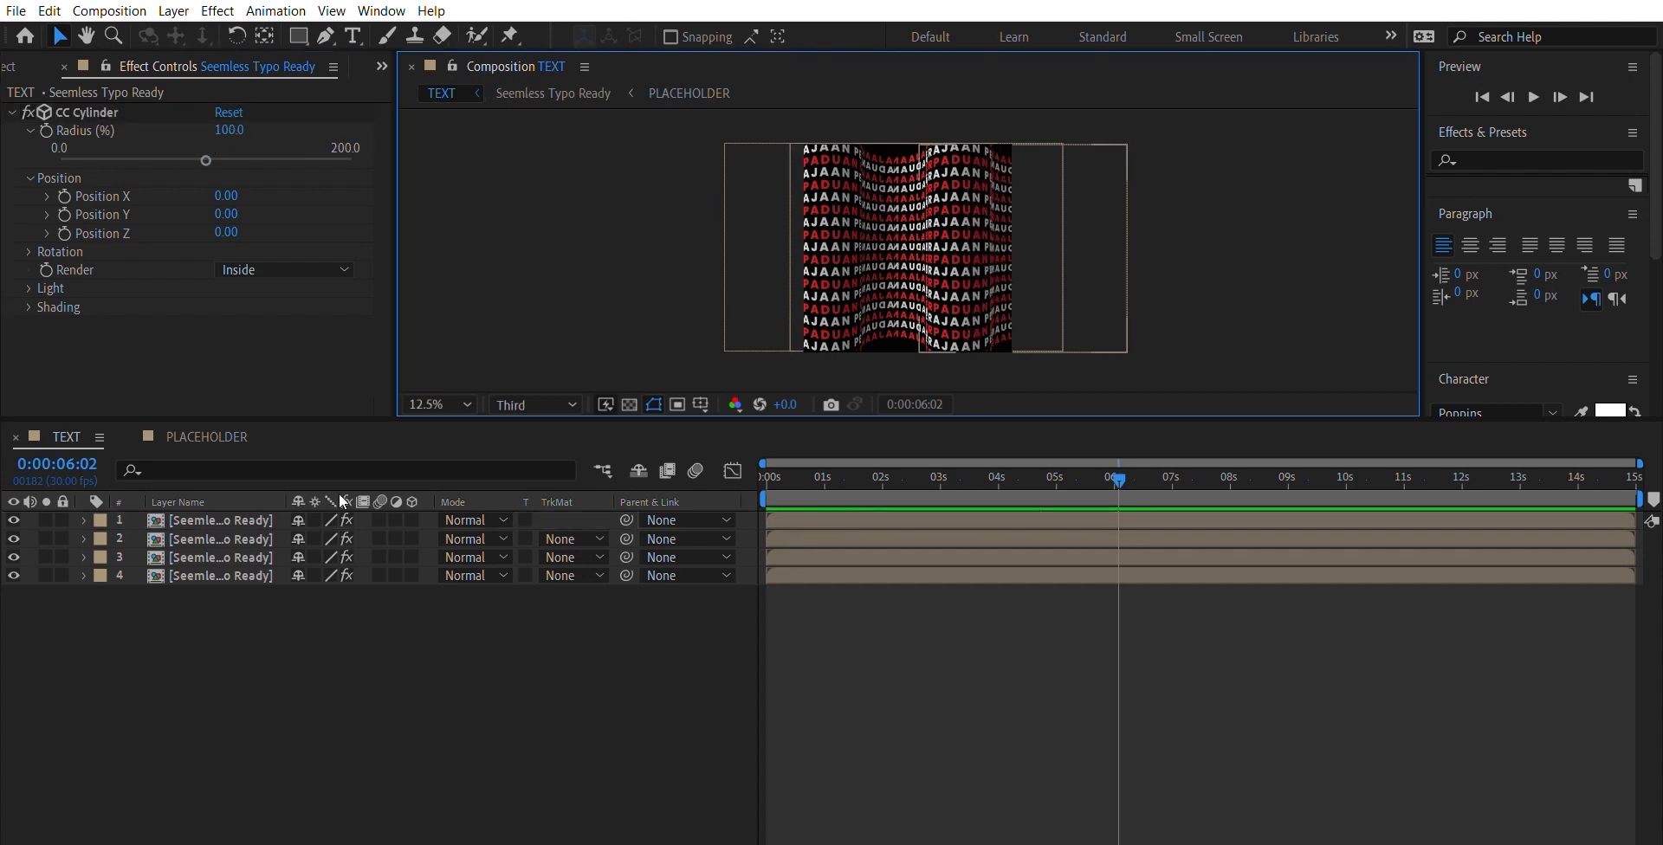
- Try scaling all four cylinder layers up together in the composition, and undo the resize
left_click_drag(445, 654, 213, 498)
left_click_drag(1131, 331, 1166, 345)
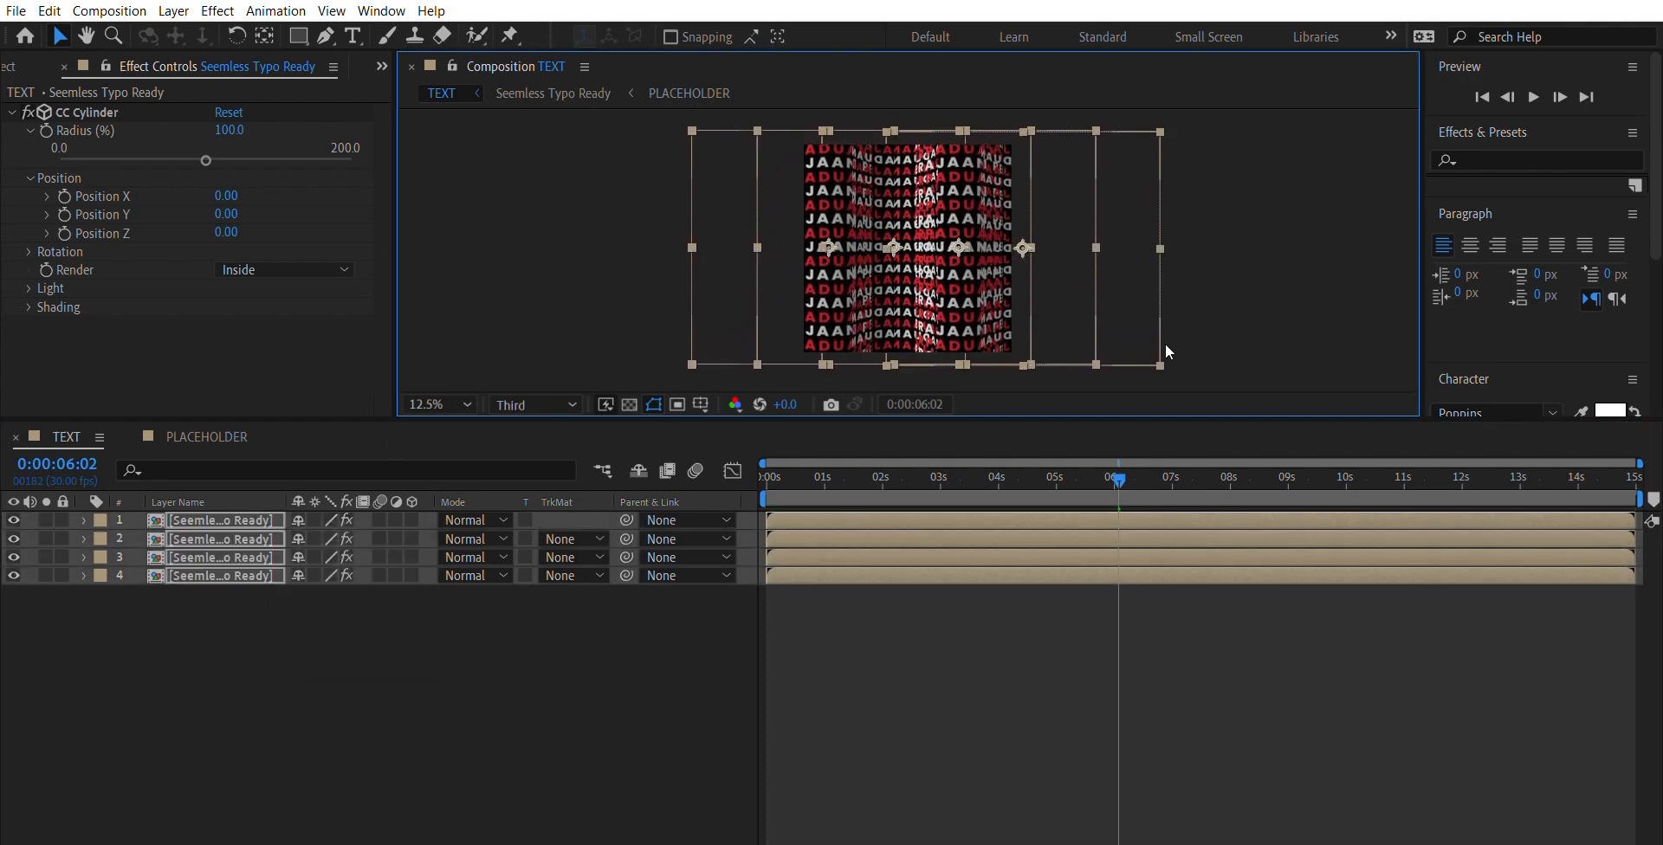
left_click(1188, 272)
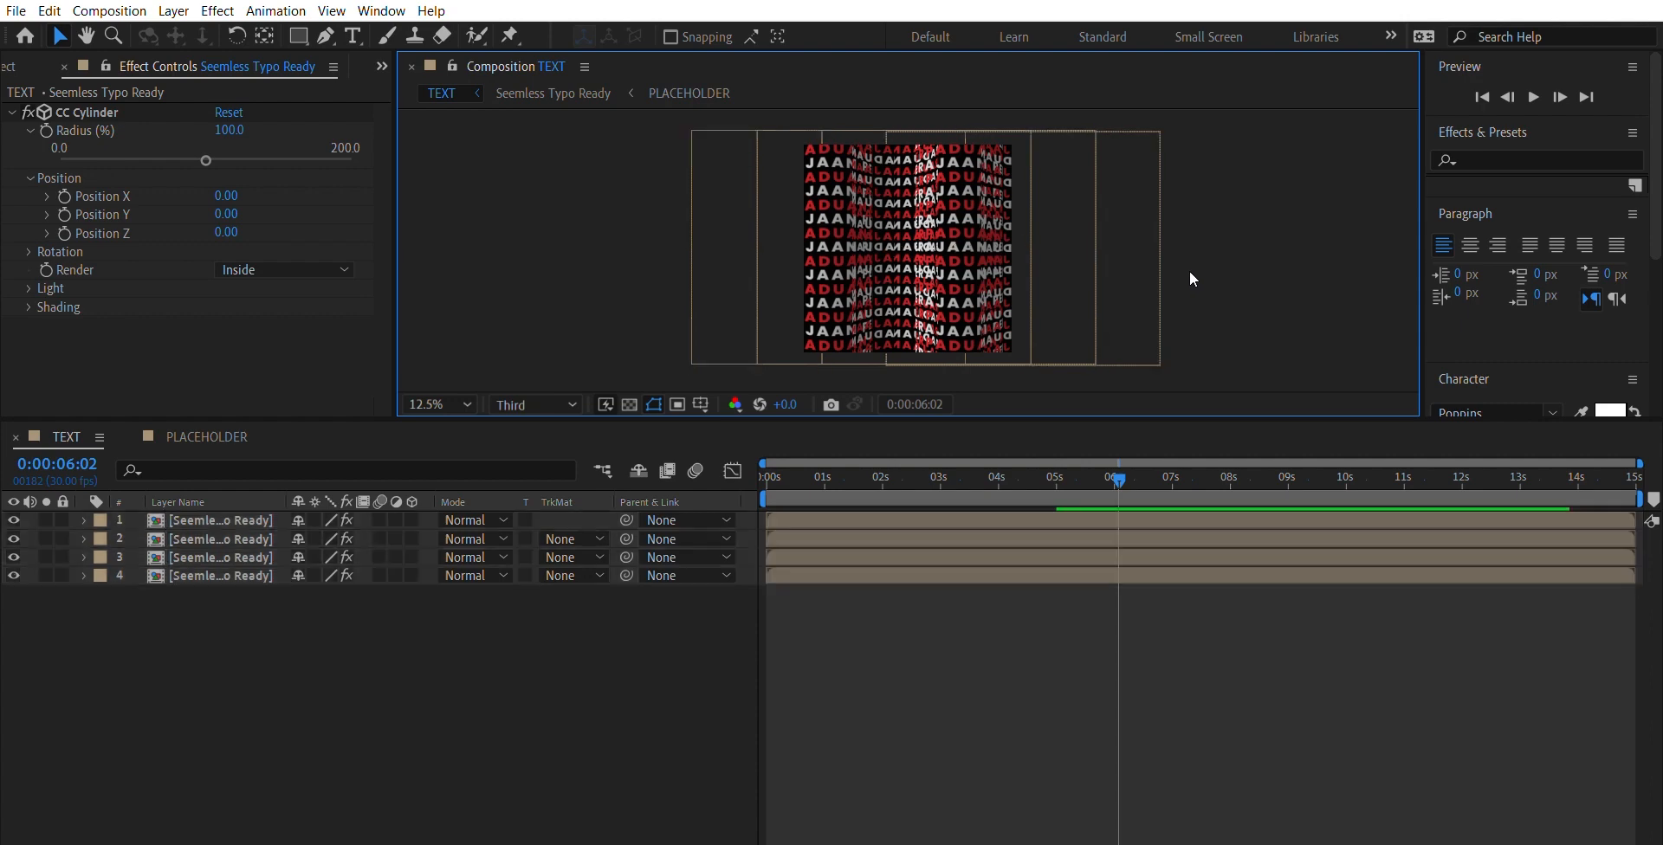
left_click(840, 253)
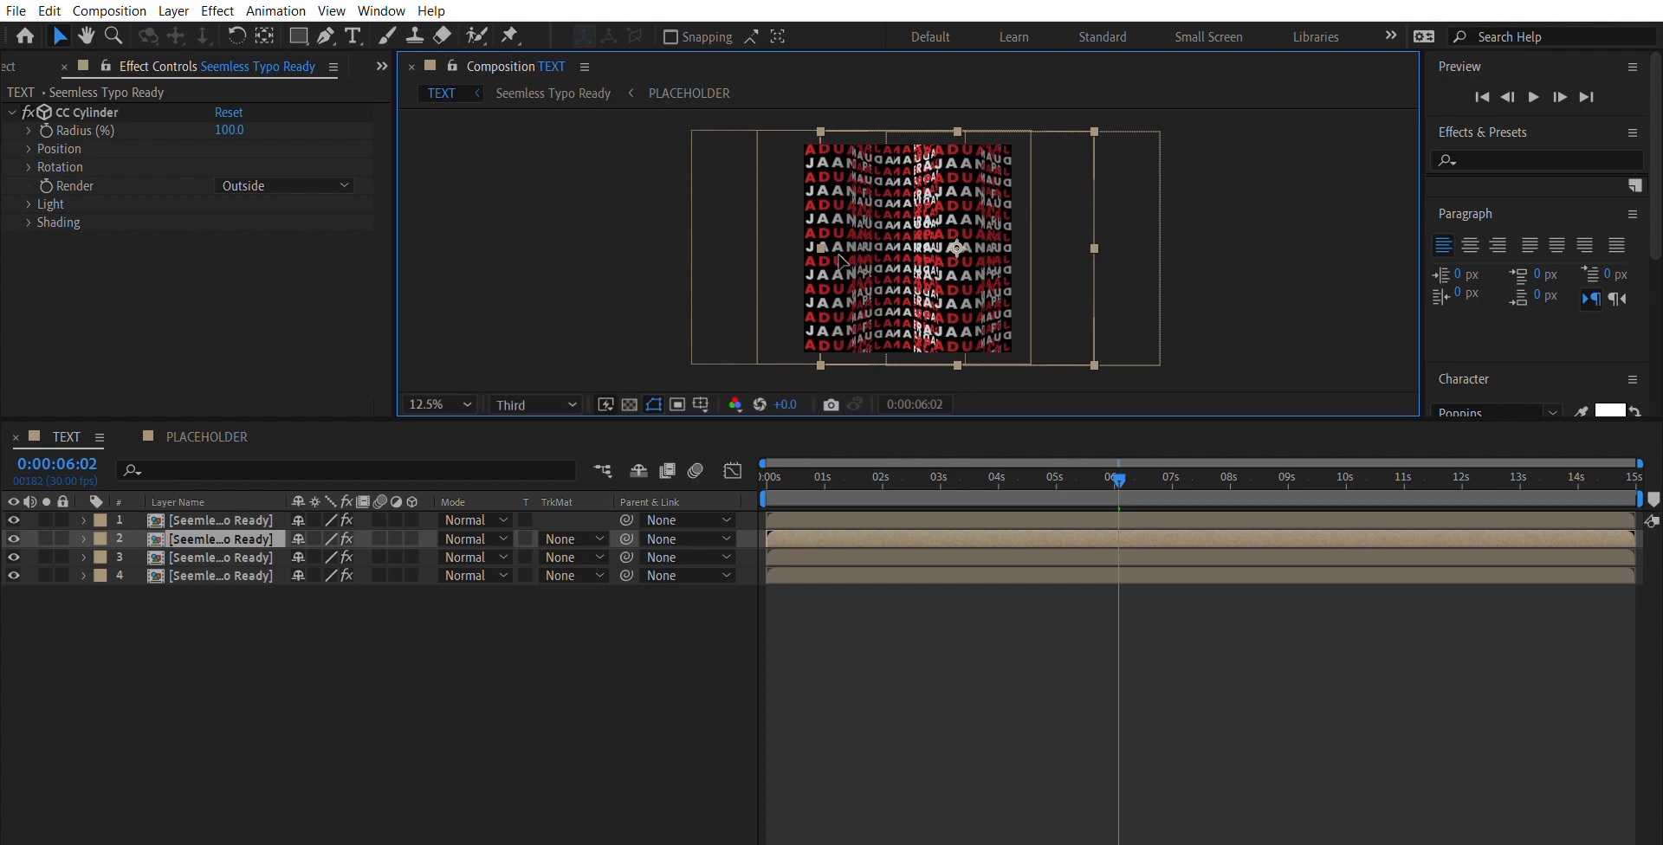
key("ctrl+z")
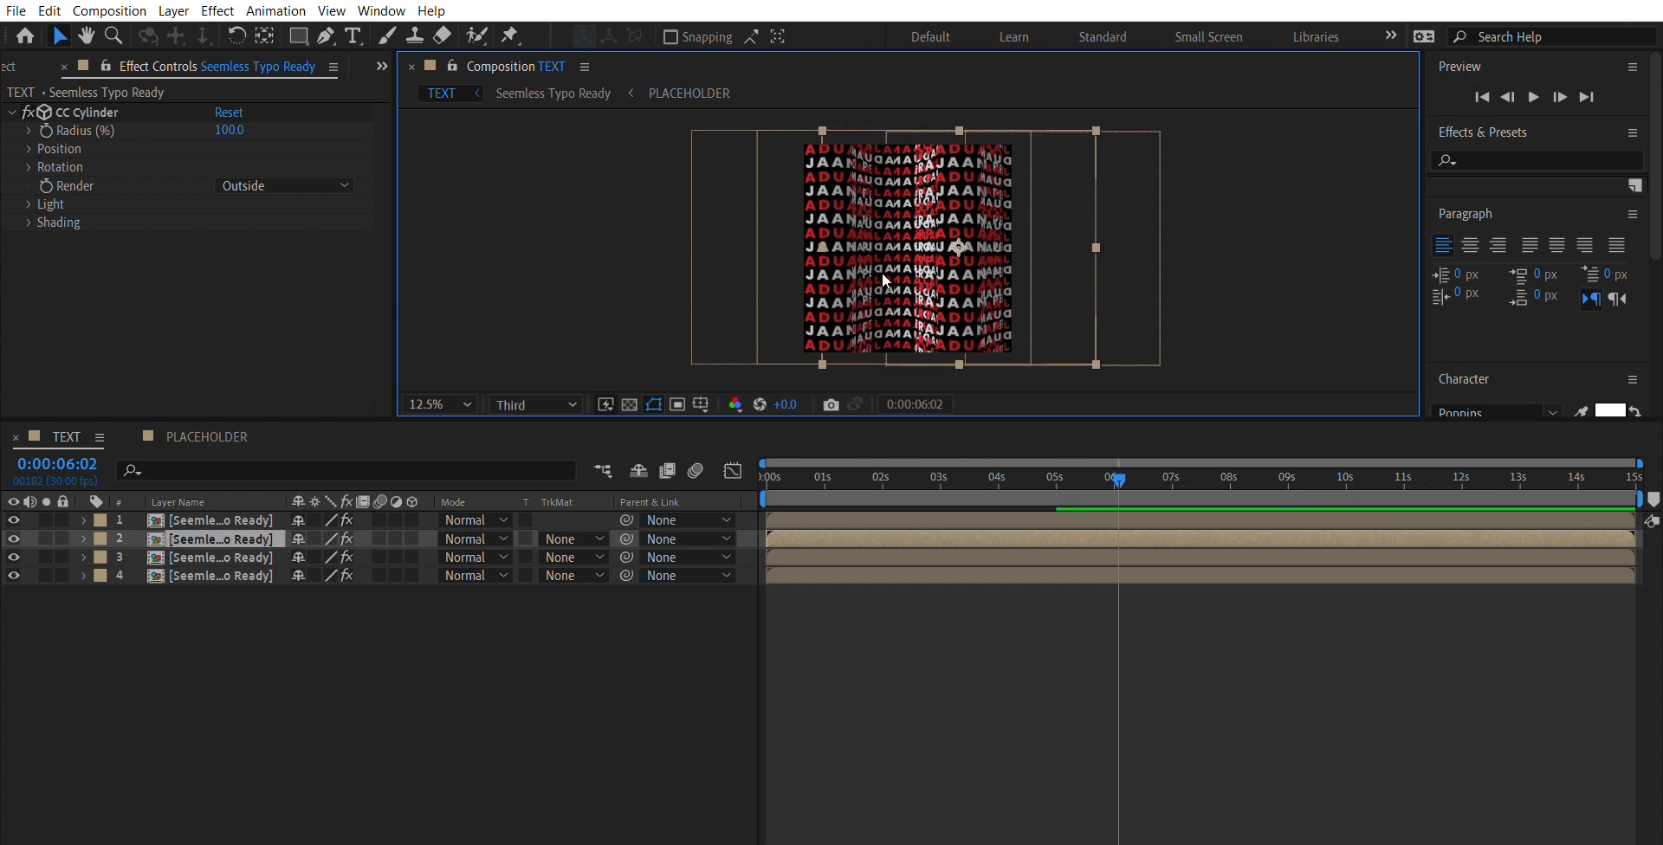
key("ctrl+a")
left_click(1224, 227)
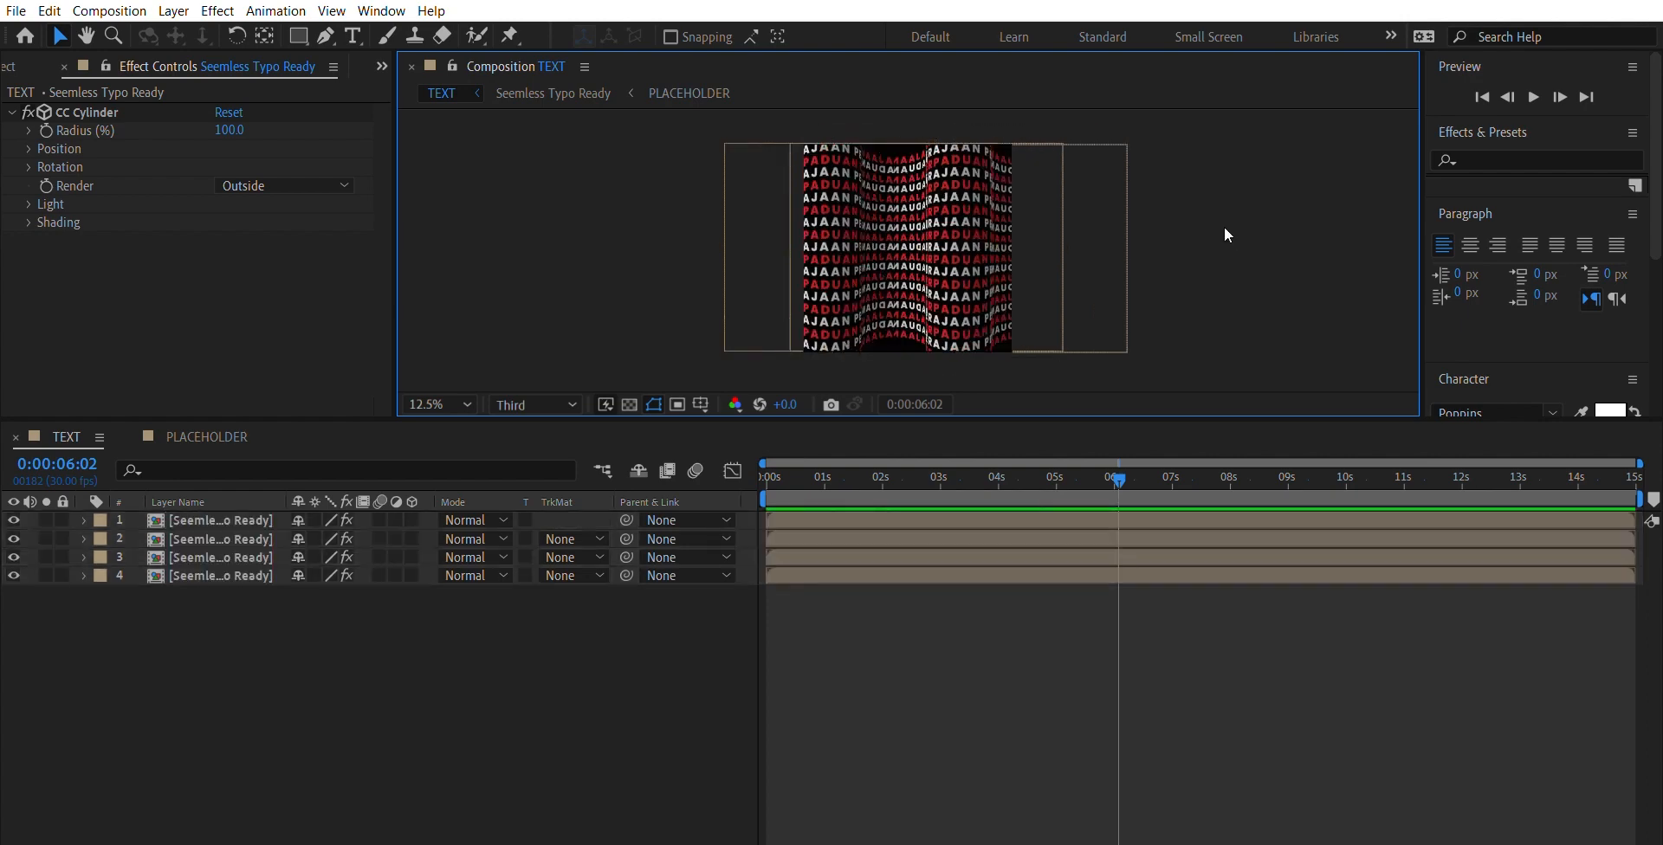
- Preview the wave animation from the start of the timeline and inspect the seams between cylinders
key("period")
key("comma")
scroll(1265, 348, "up", 2)
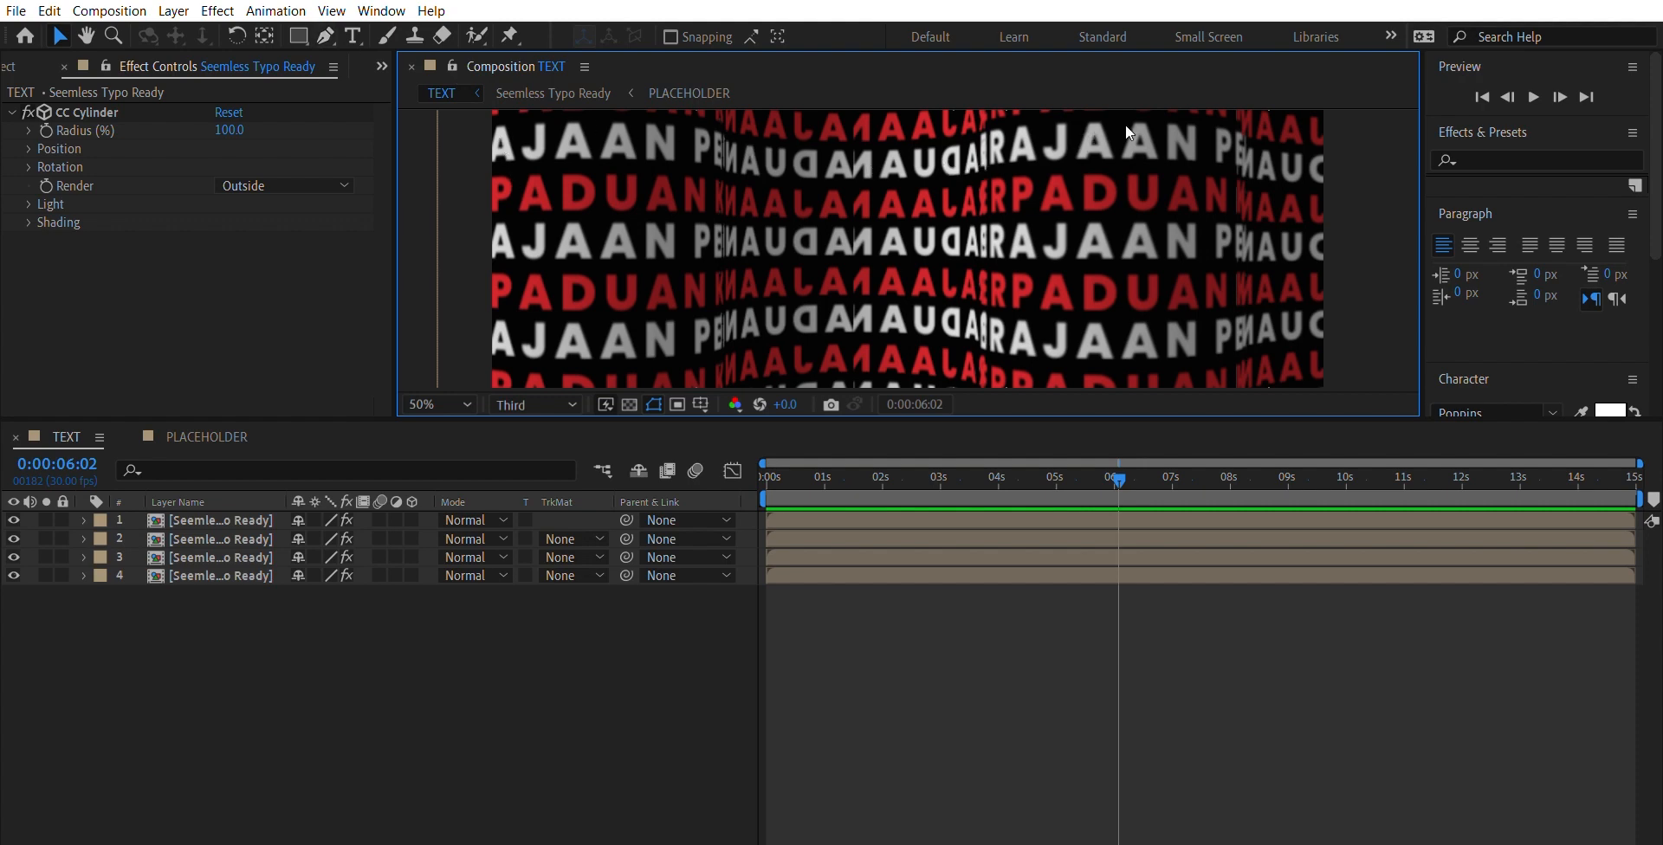
scroll(1287, 158, "down", 2)
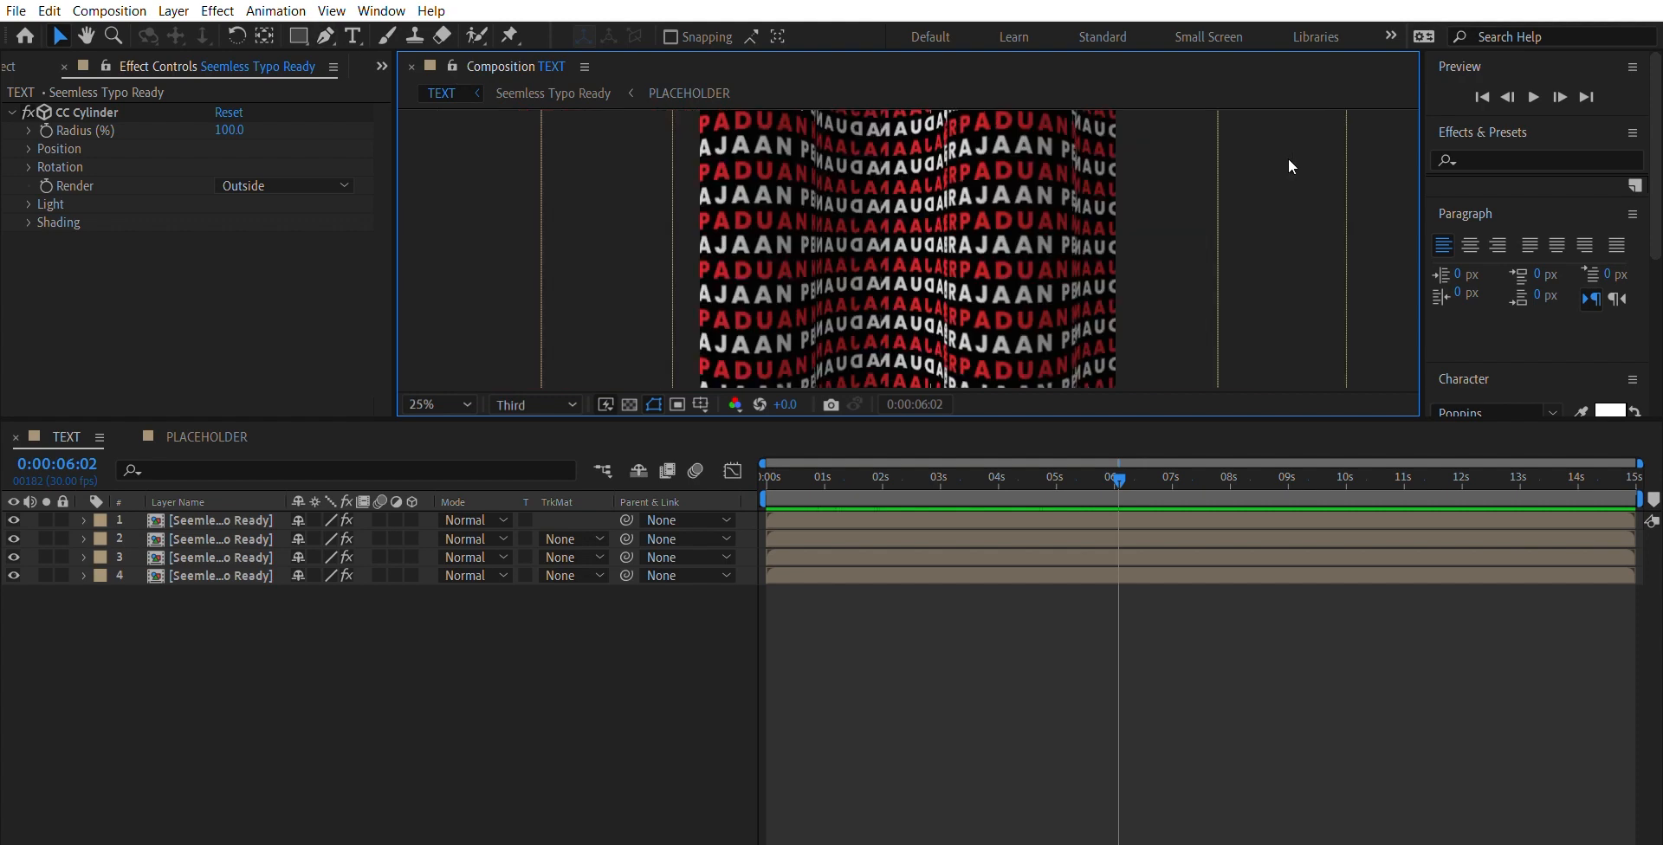
scroll(1287, 158, "down", 1)
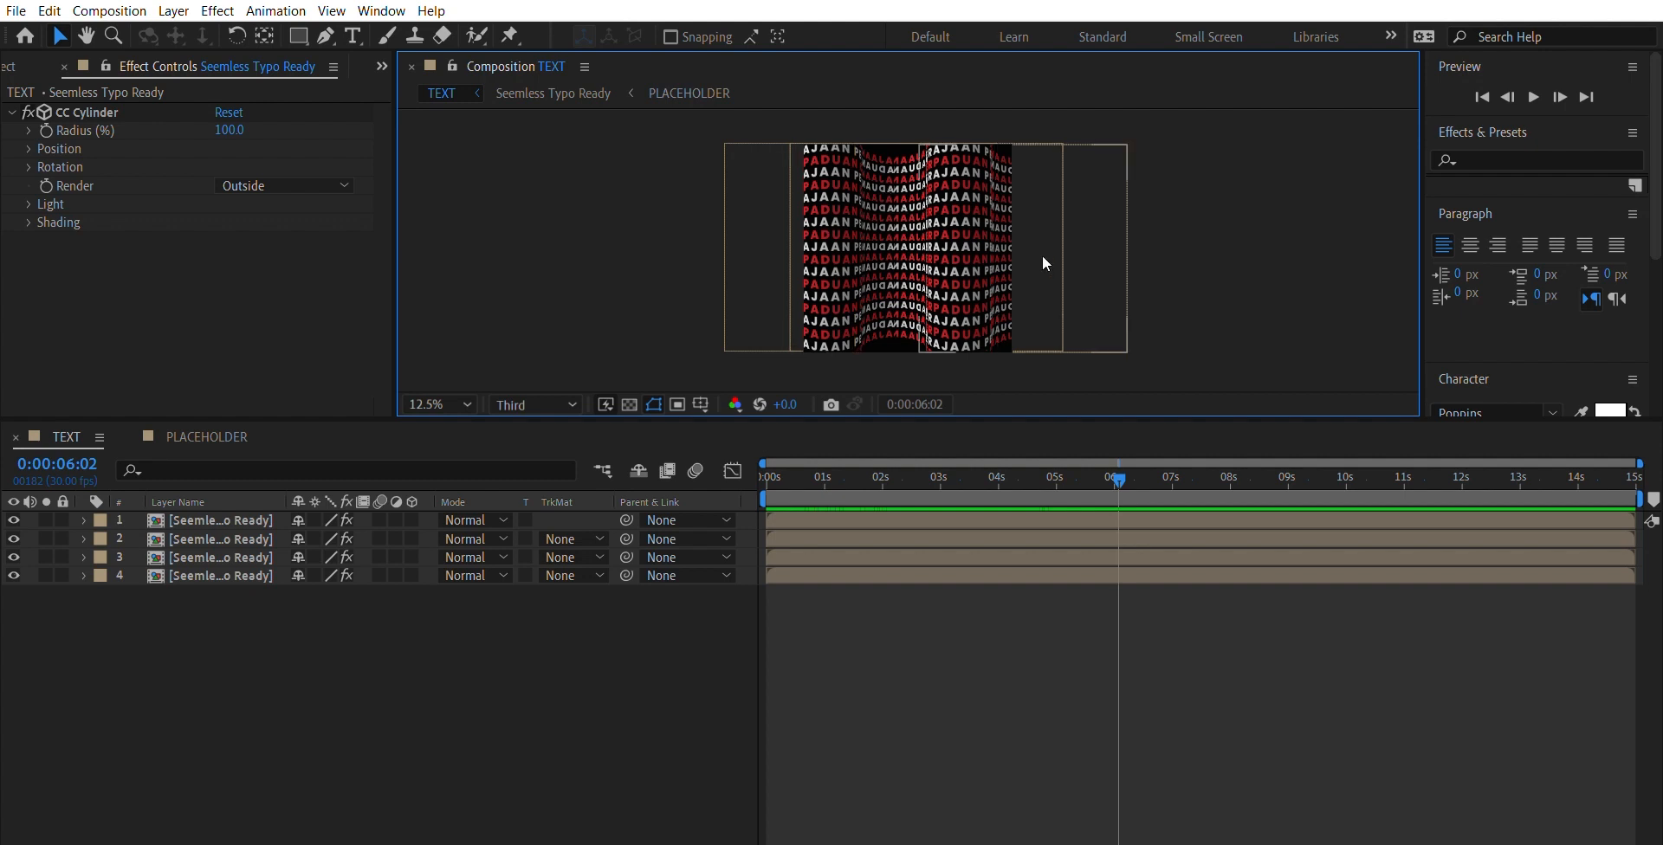
key("space")
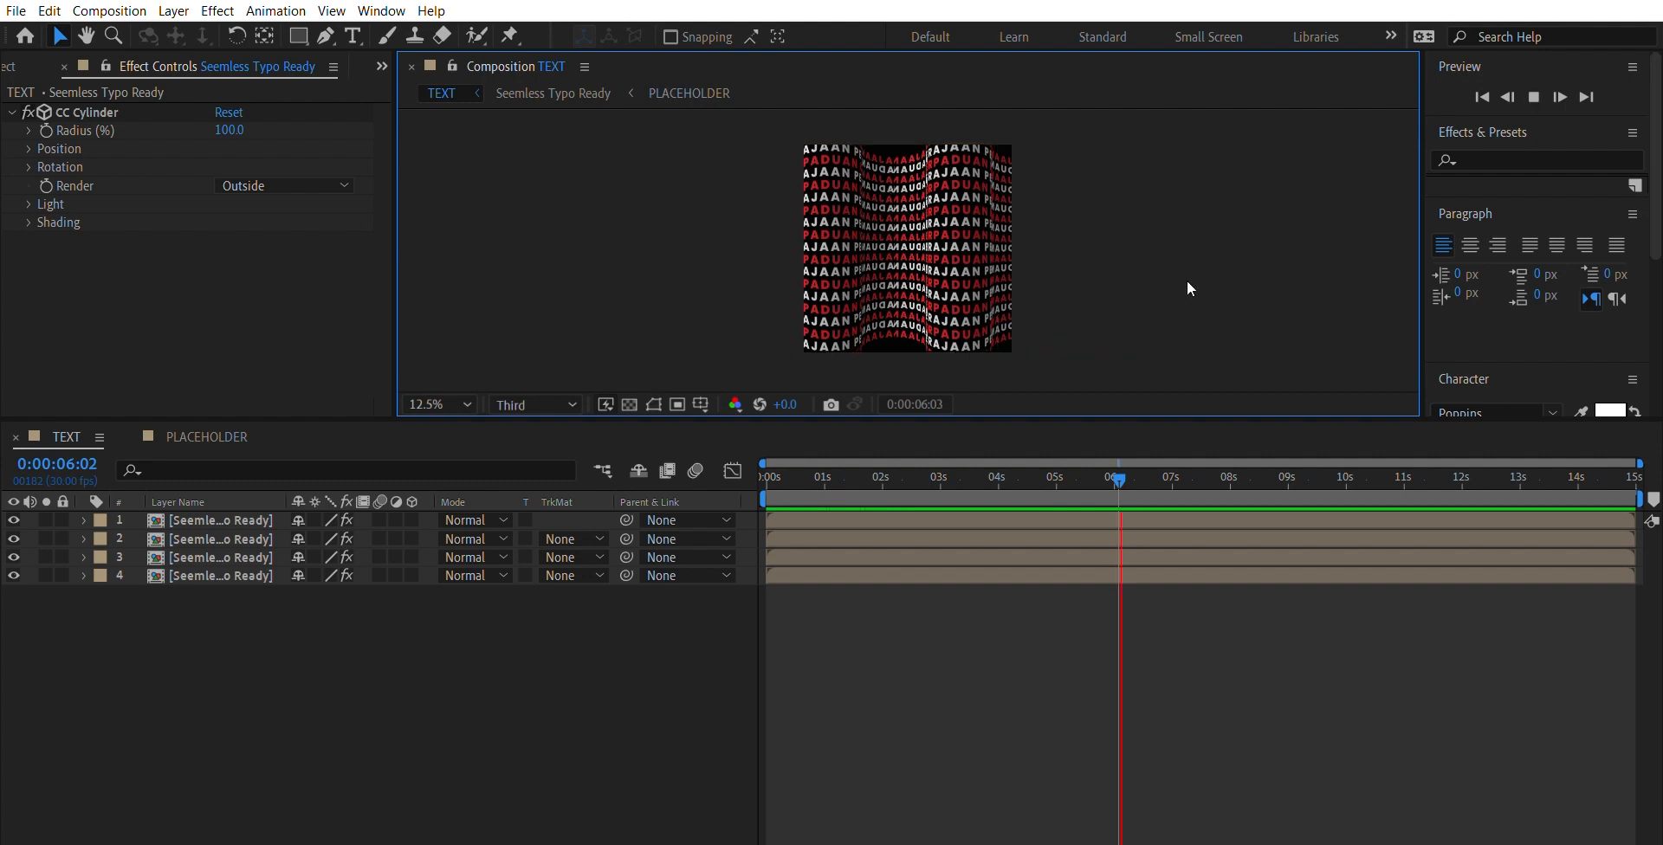
key("Home")
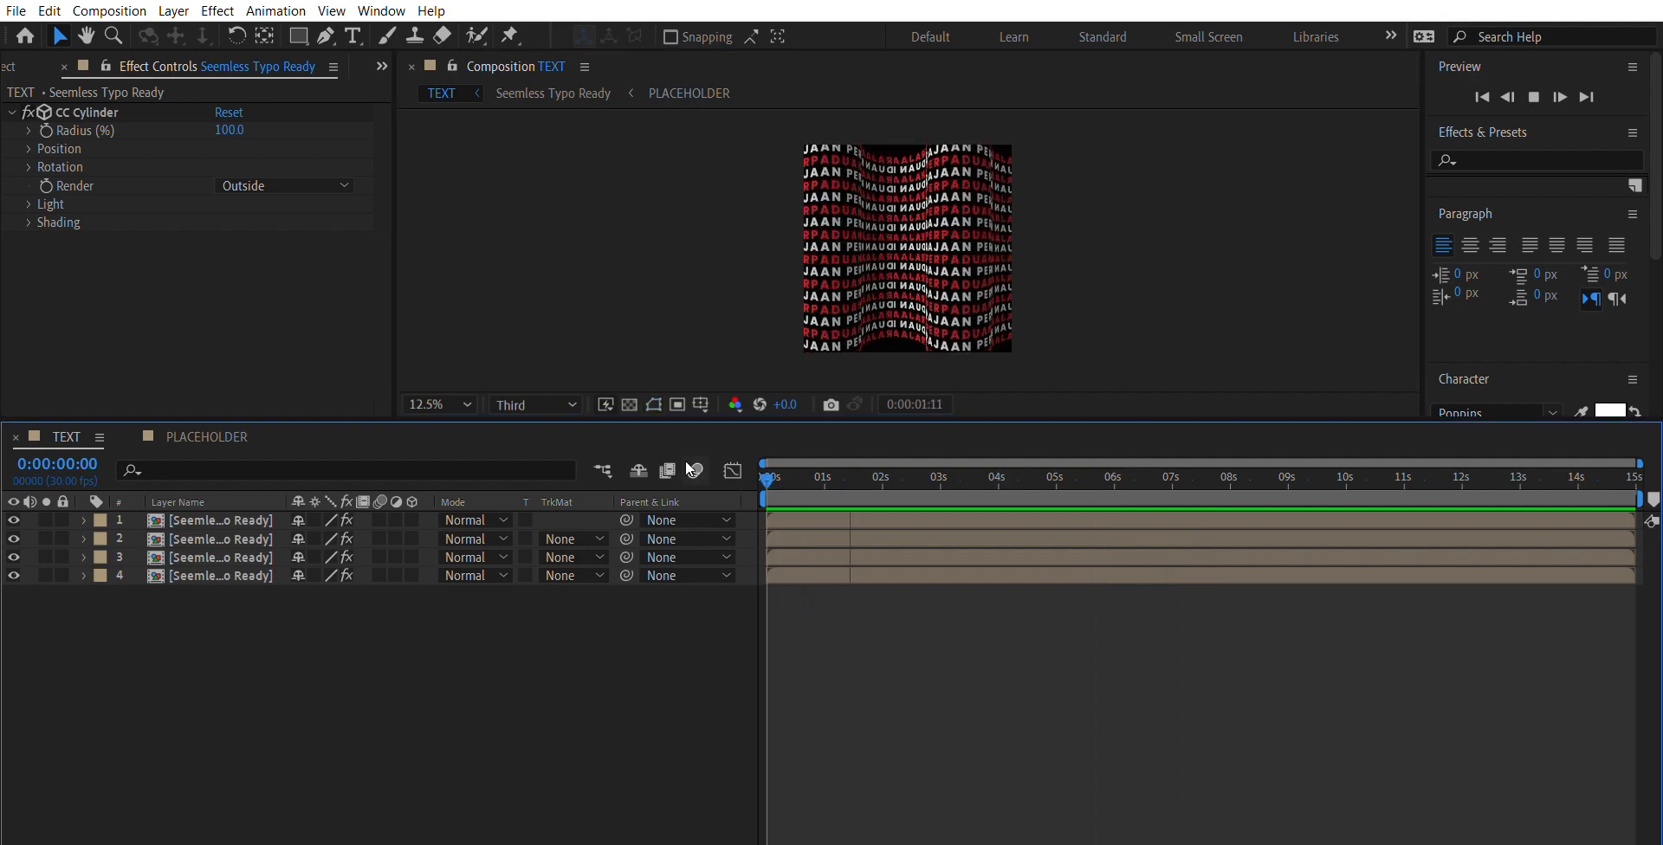
key(".")
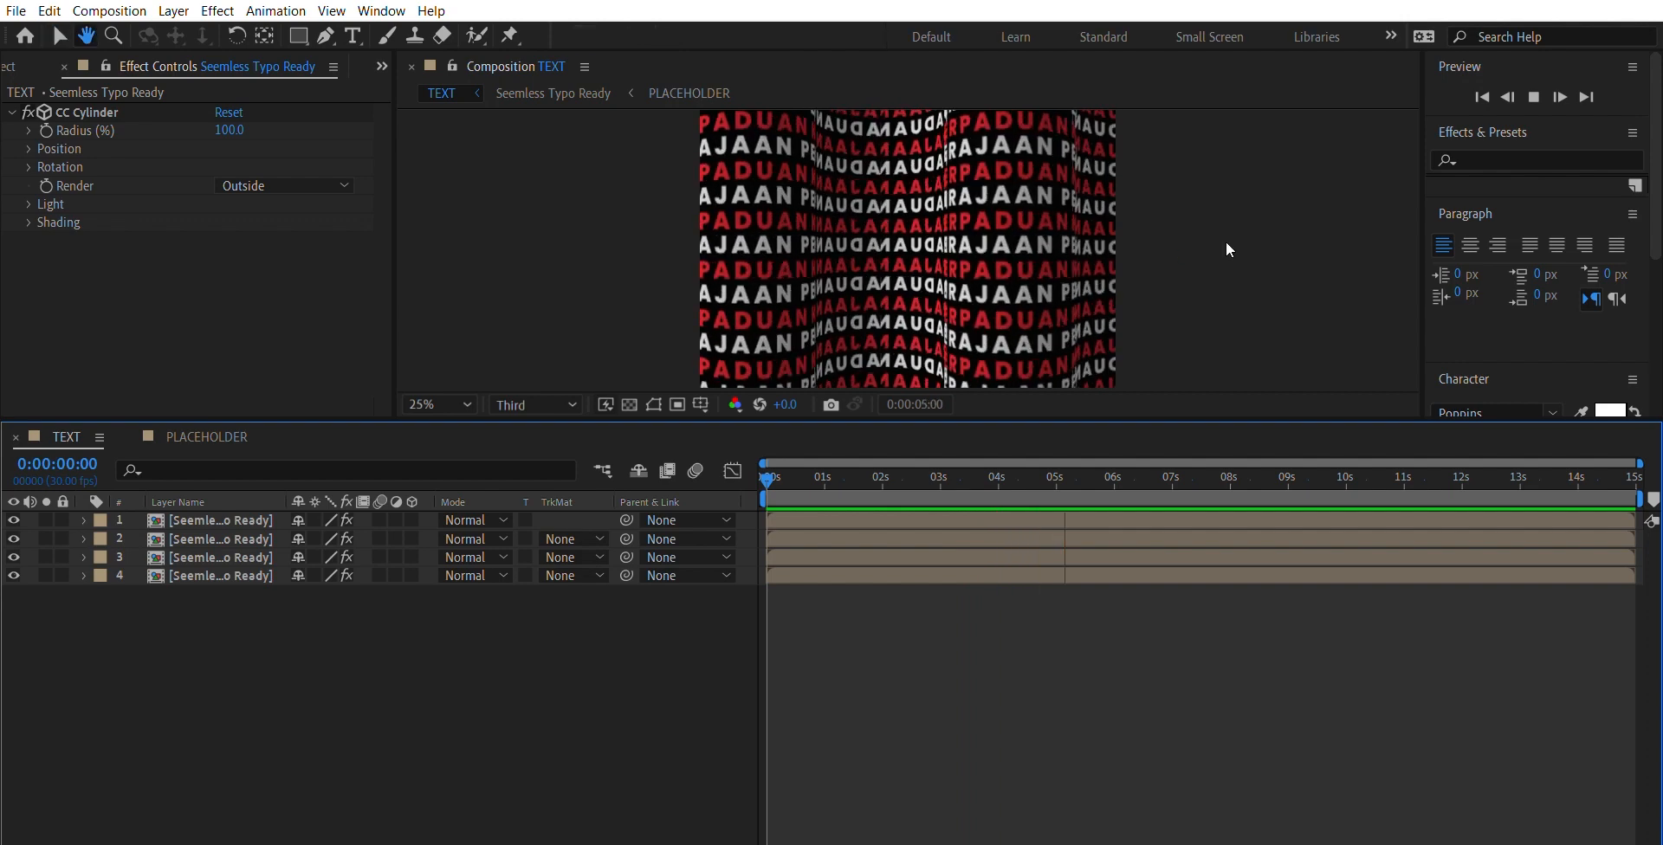
key("space")
- Set the CC Cylinder shading Ambient of the bottom Outside layer to 95 to brighten its text
left_click(771, 270)
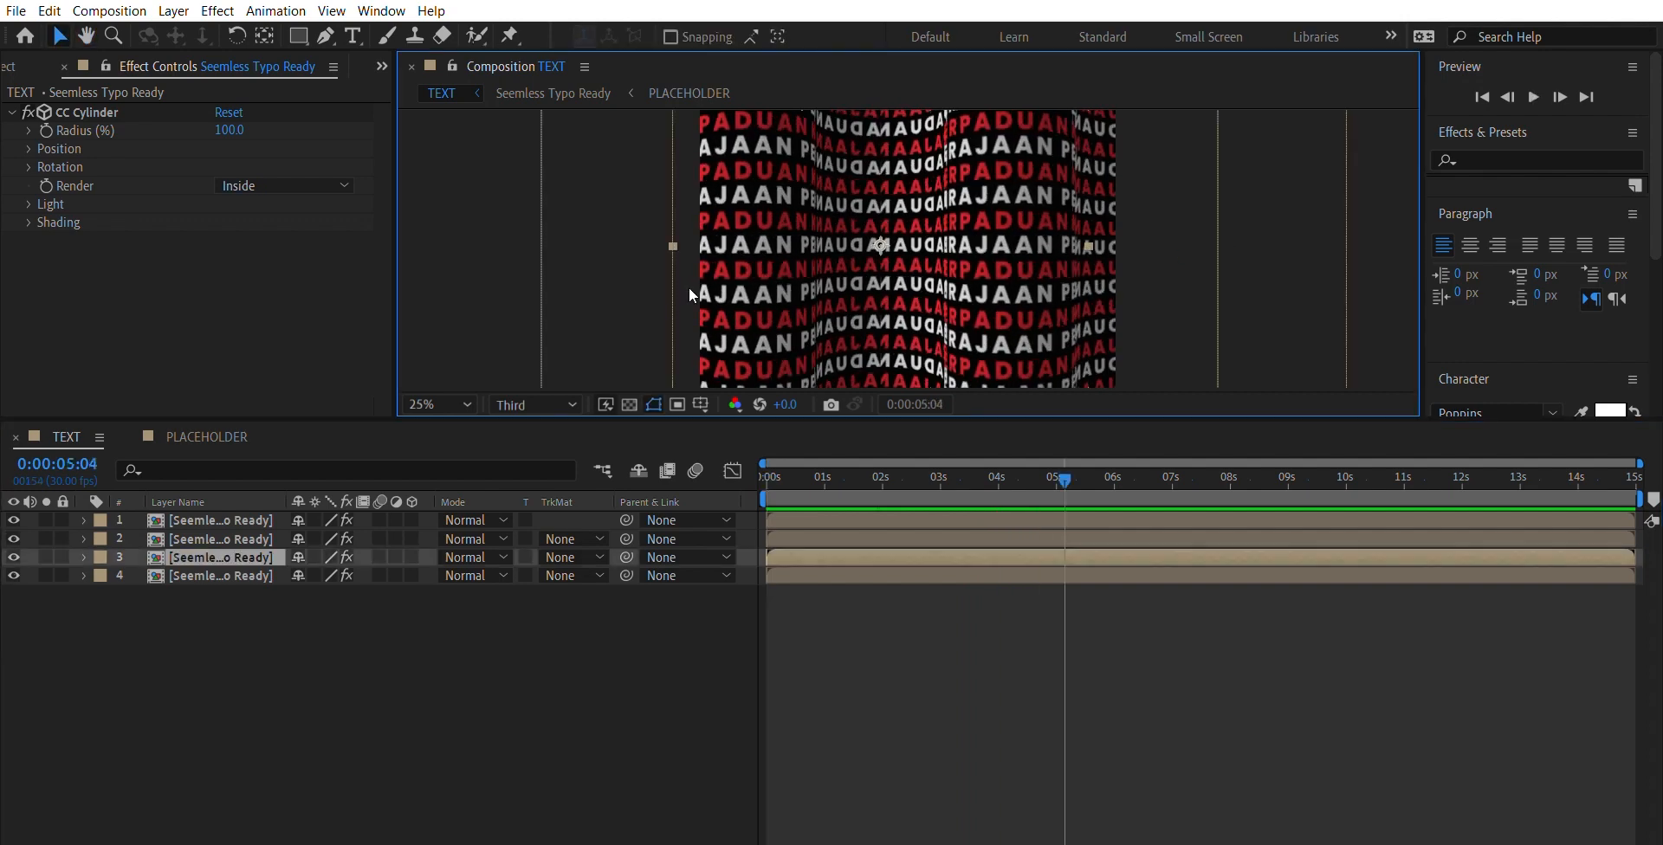
left_click(212, 575)
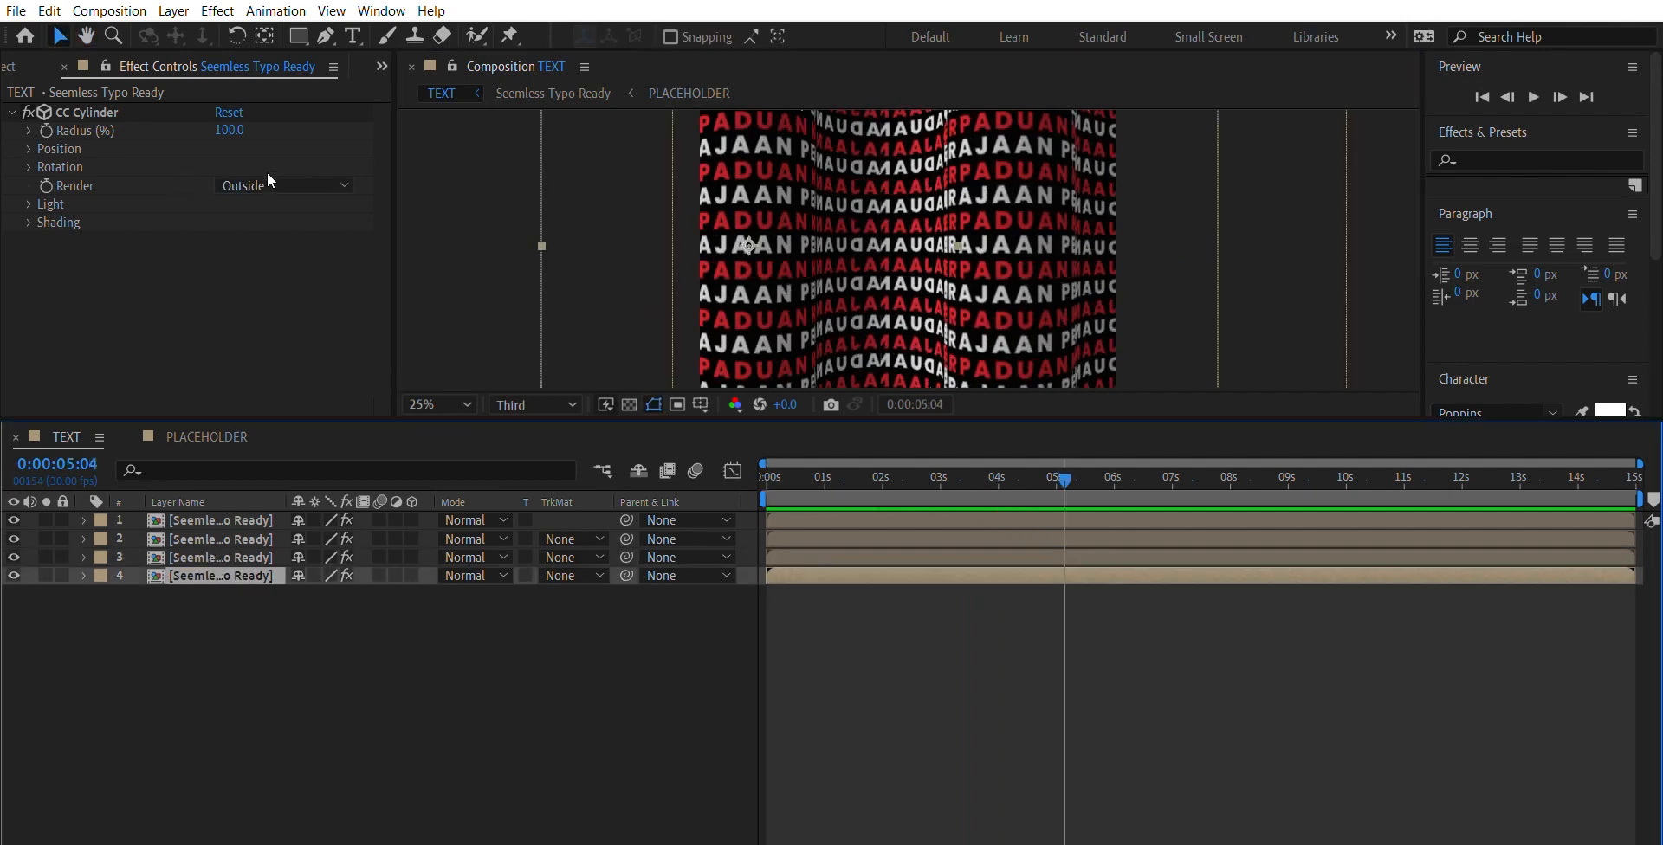
left_click(30, 222)
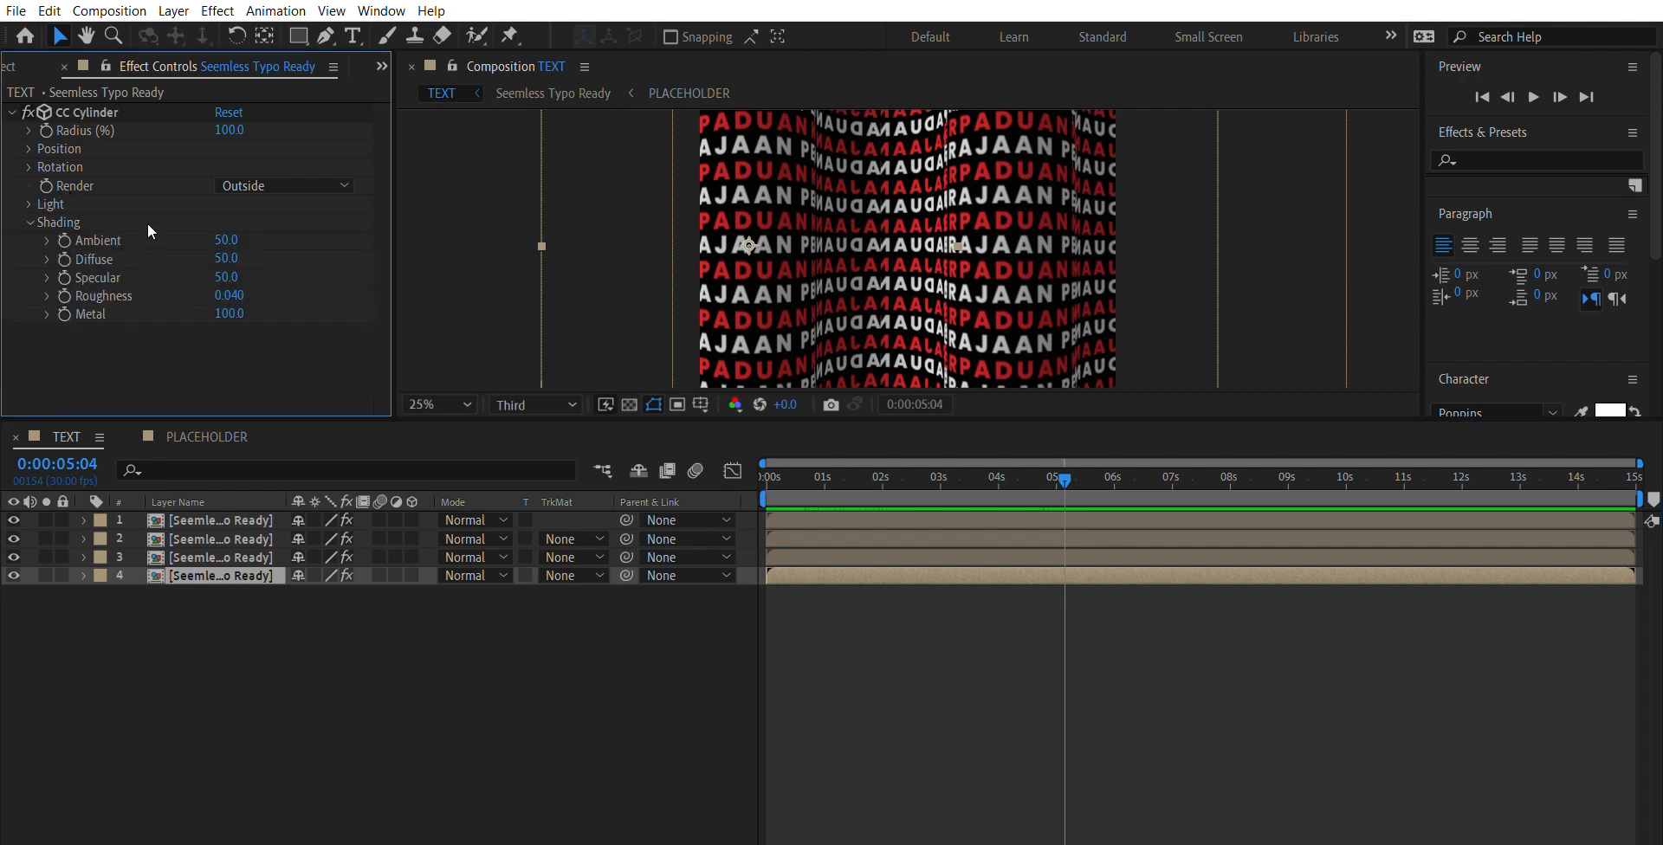
left_click_drag(224, 239, 289, 219)
left_click(454, 224)
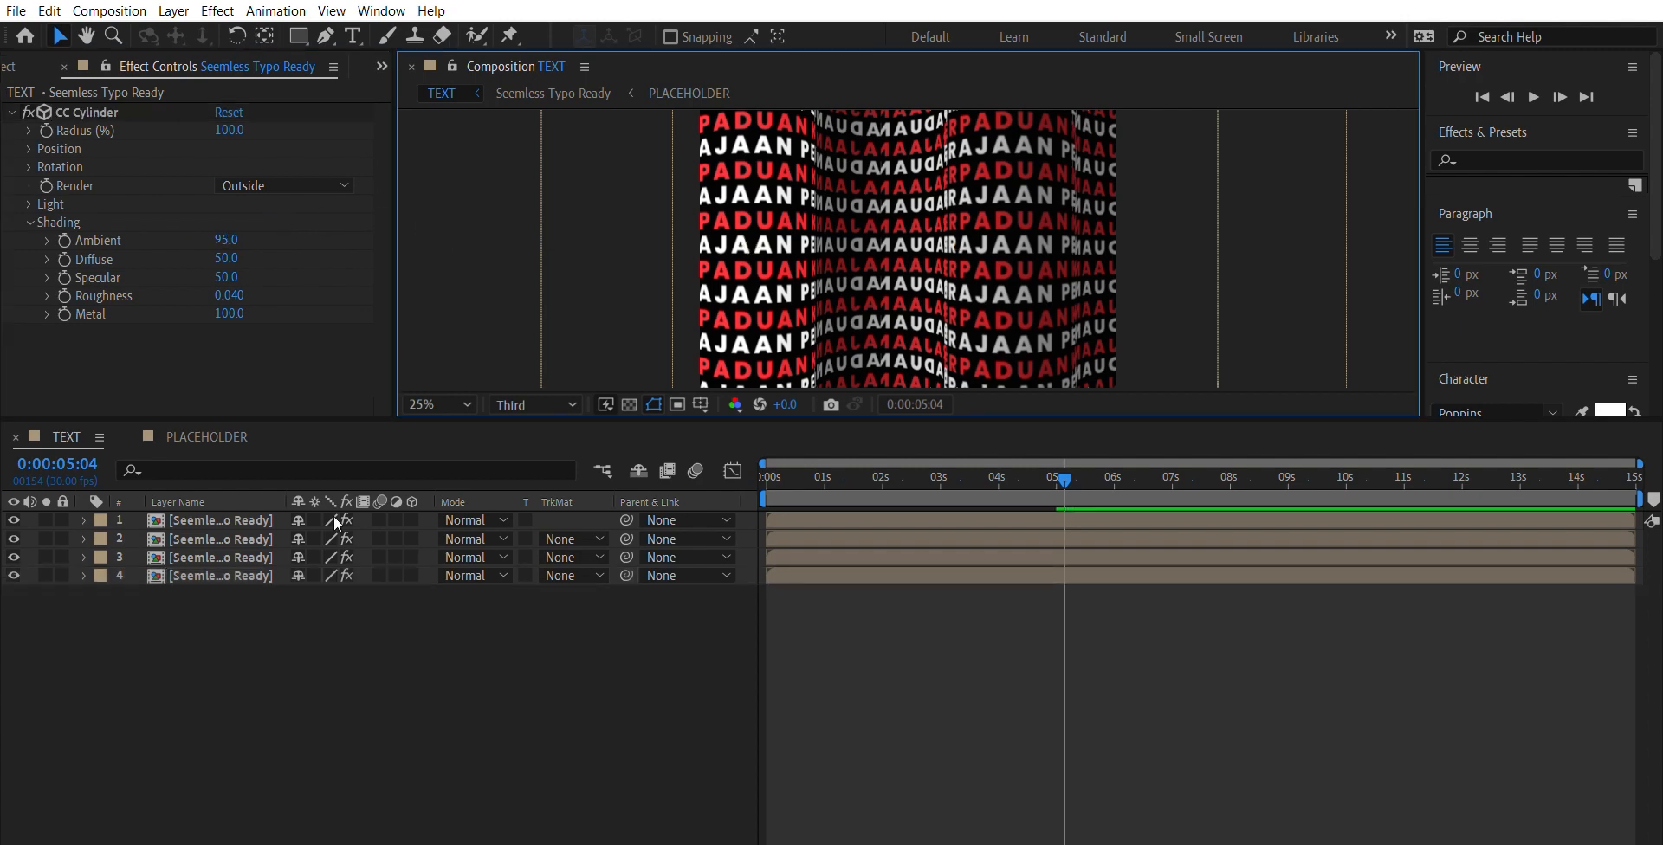
- Set the CC Cylinder shading Ambient of the third layer, rendered Inside, to 20 to darken it
left_click(263, 549)
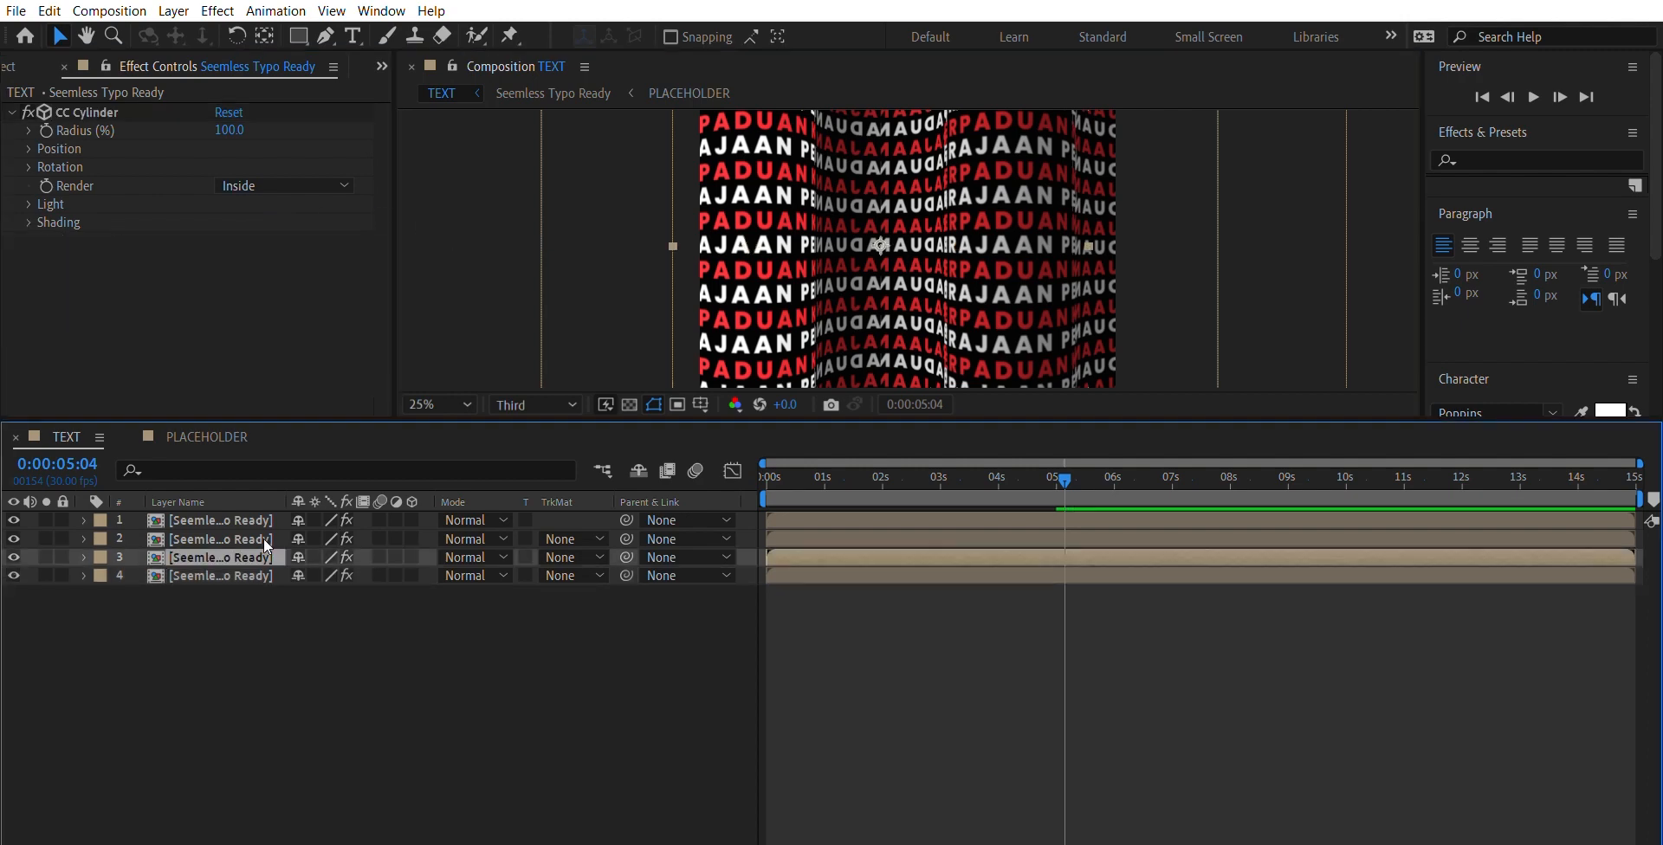
left_click(30, 222)
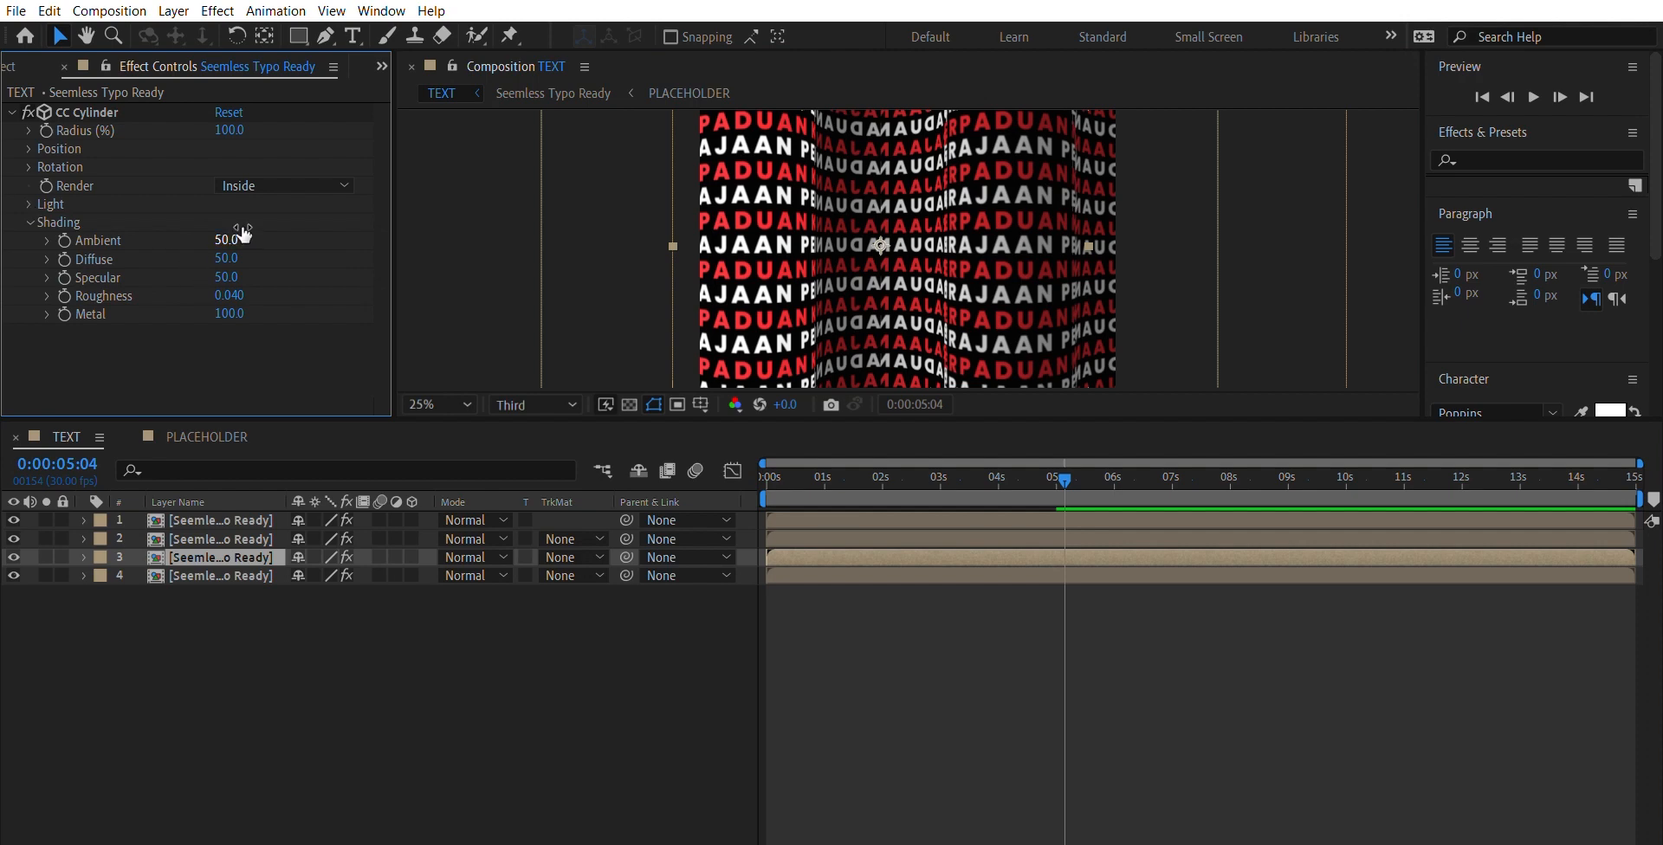
left_click_drag(231, 227, 200, 220)
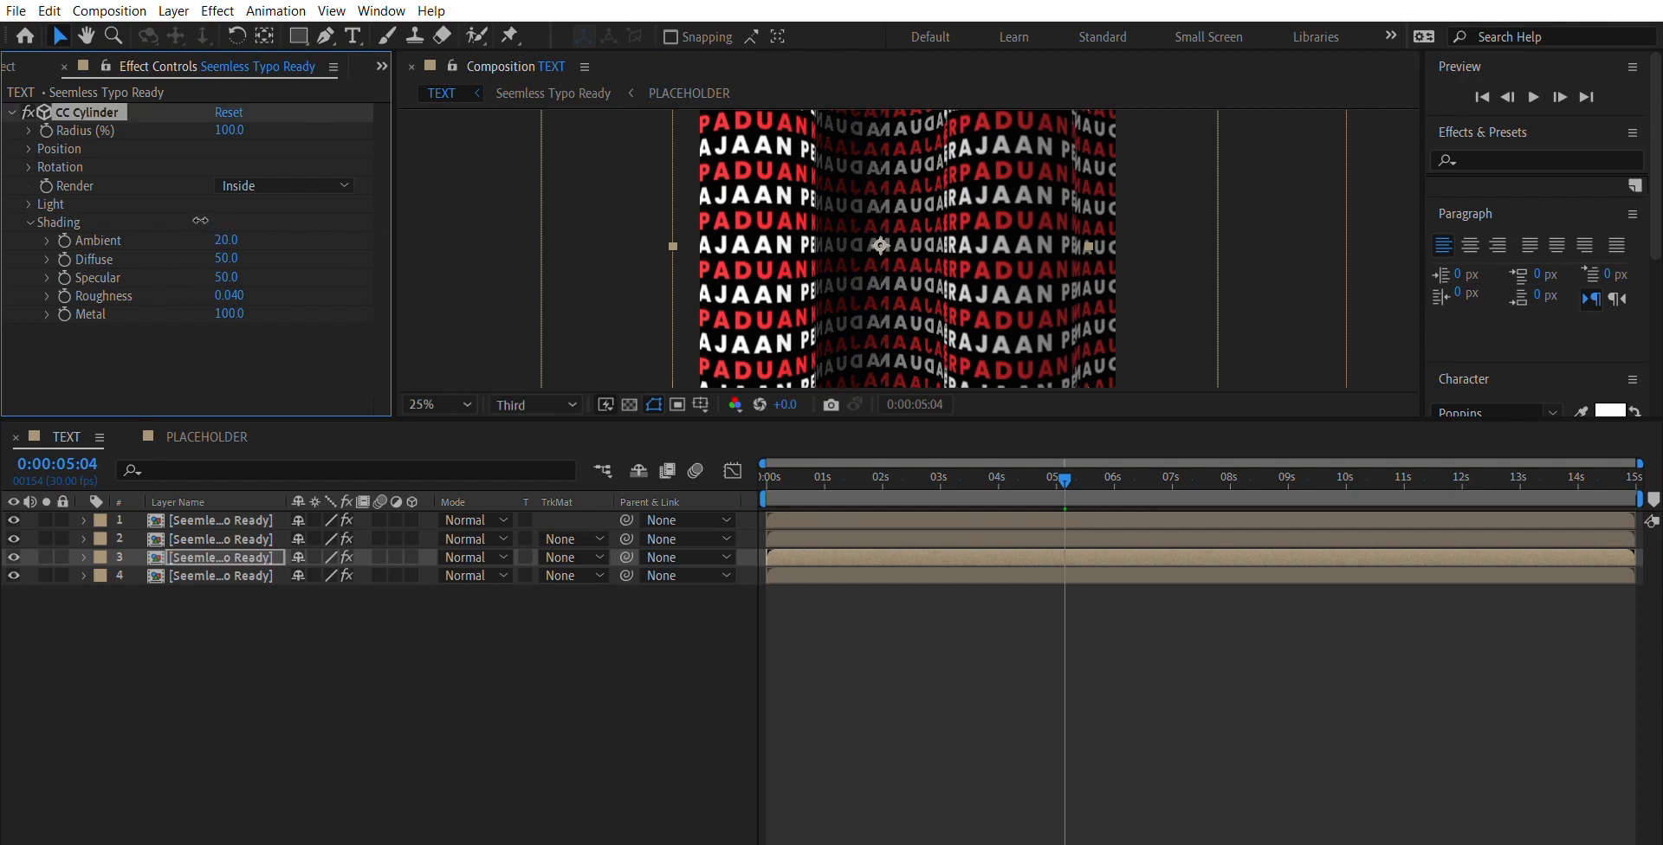
left_click(440, 265)
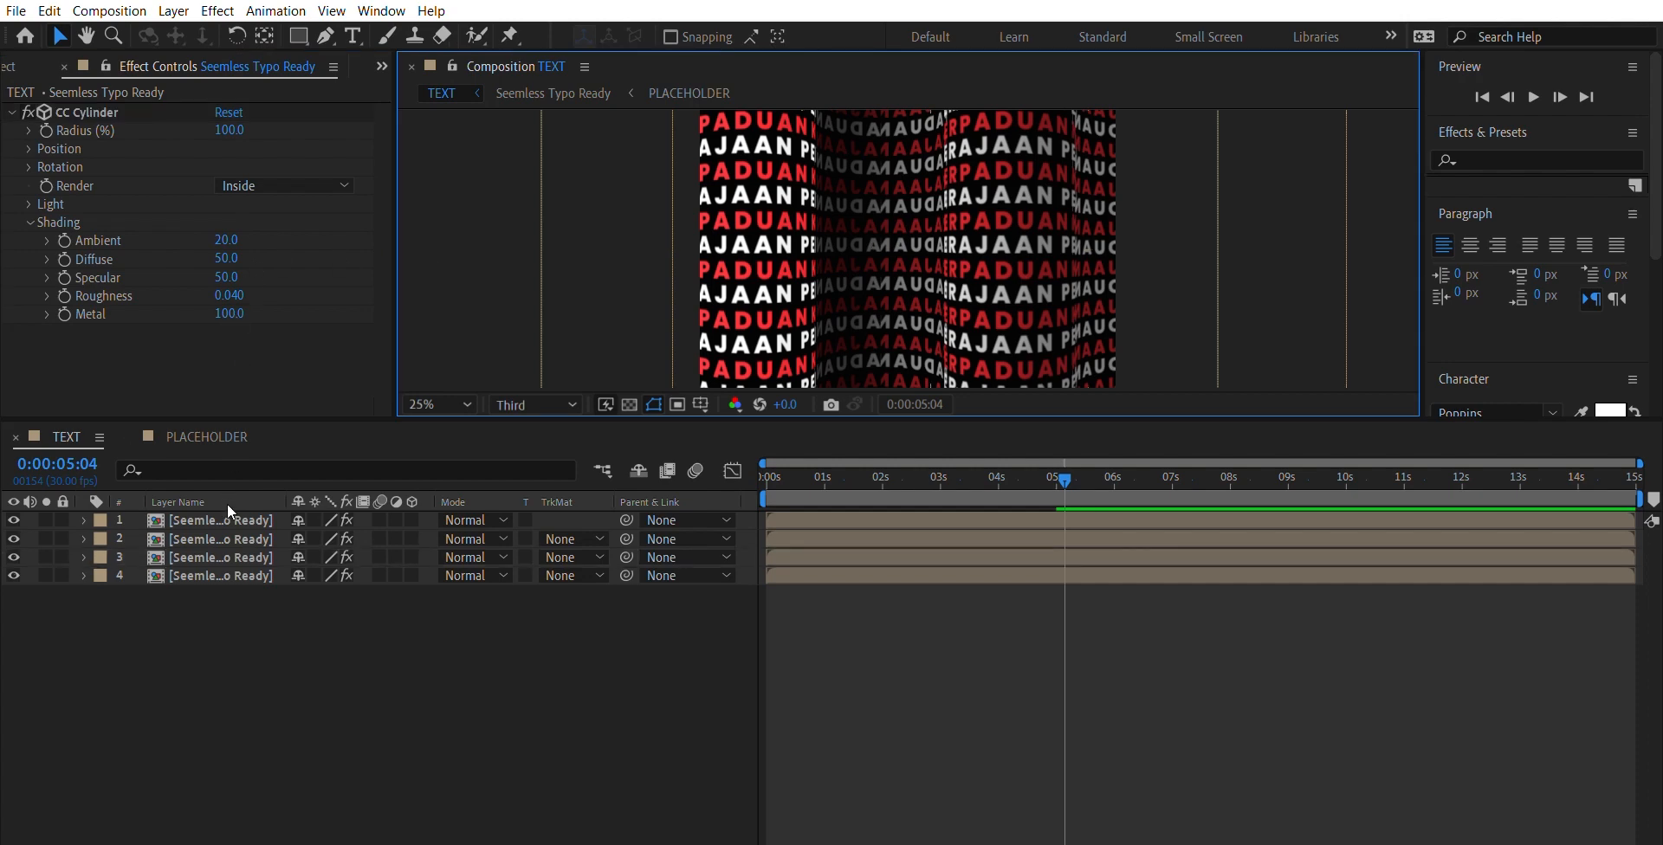
- Set the CC Cylinder shading Ambient of the second layer, rendered Outside, to 95
left_click(227, 559)
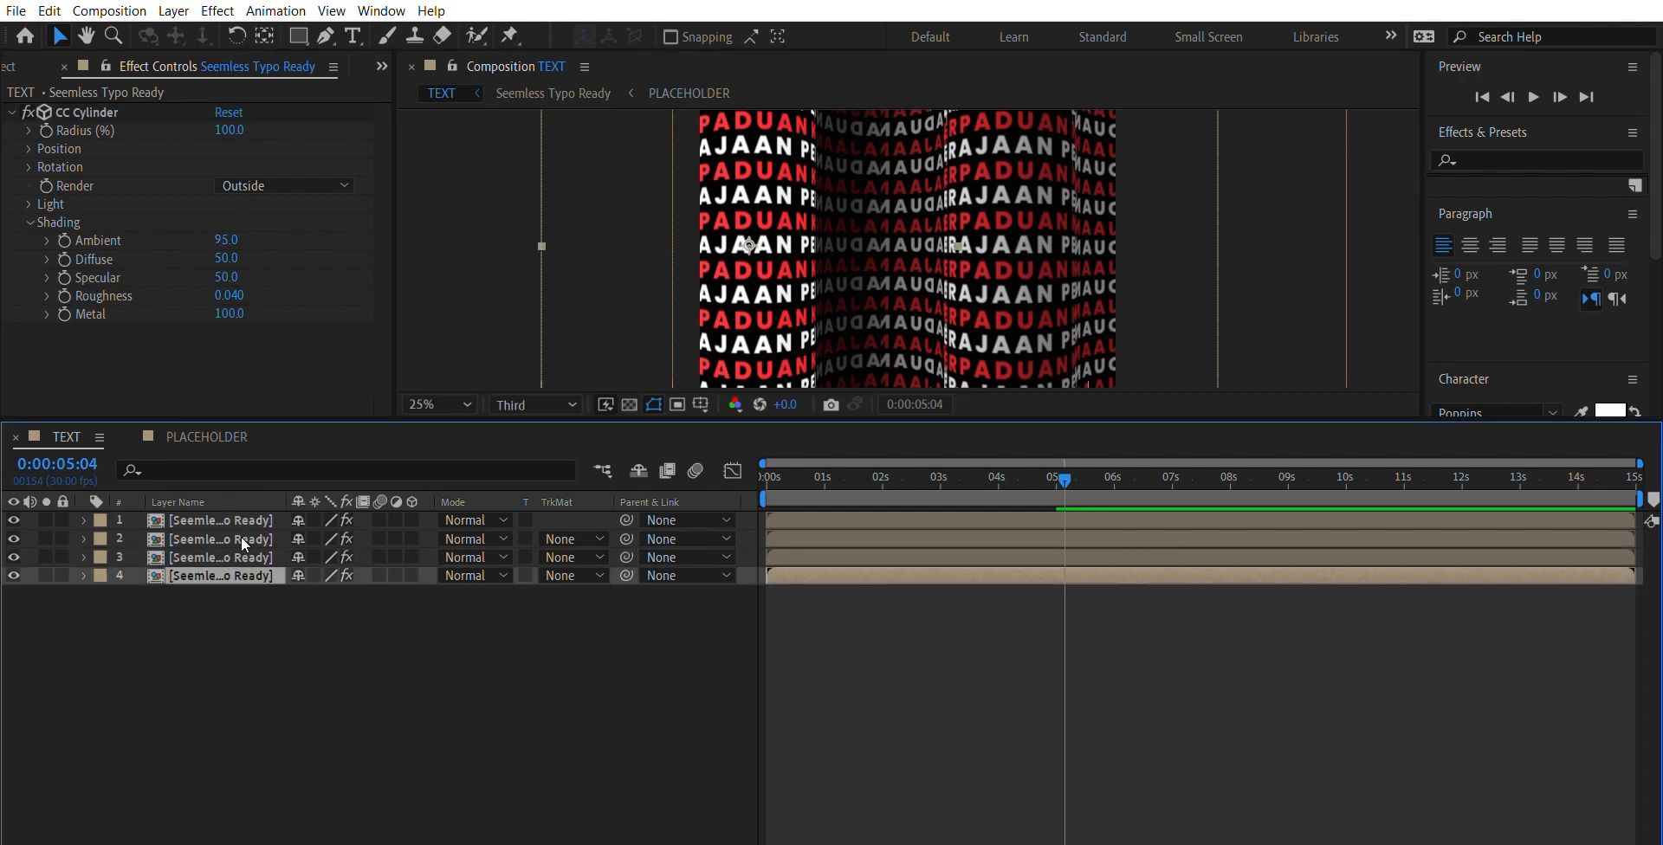
left_click(257, 532)
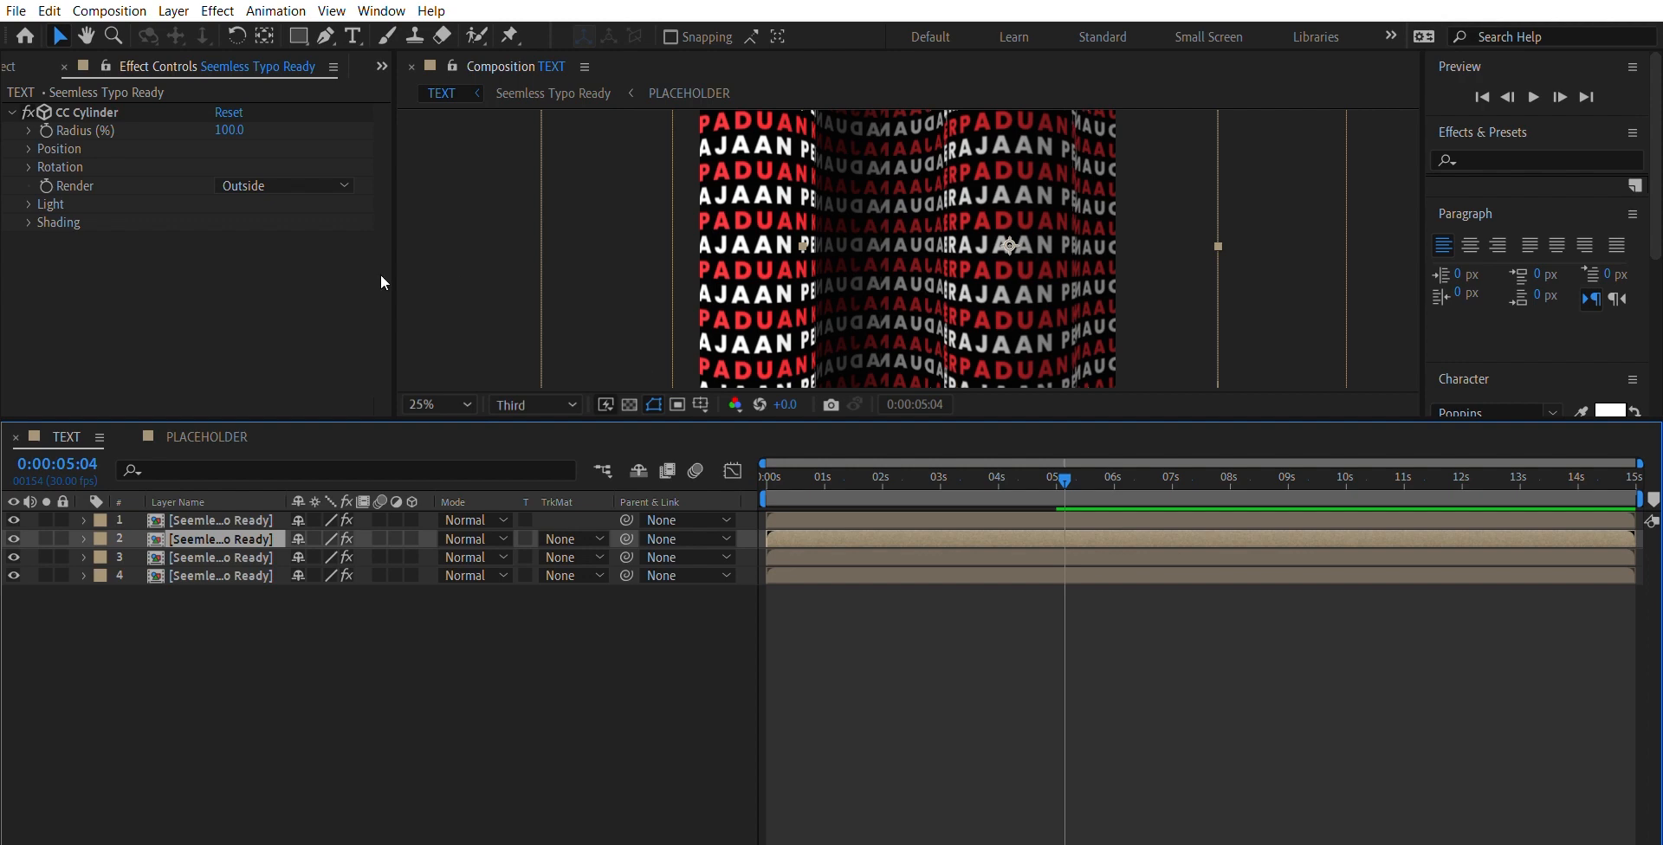
left_click(29, 223)
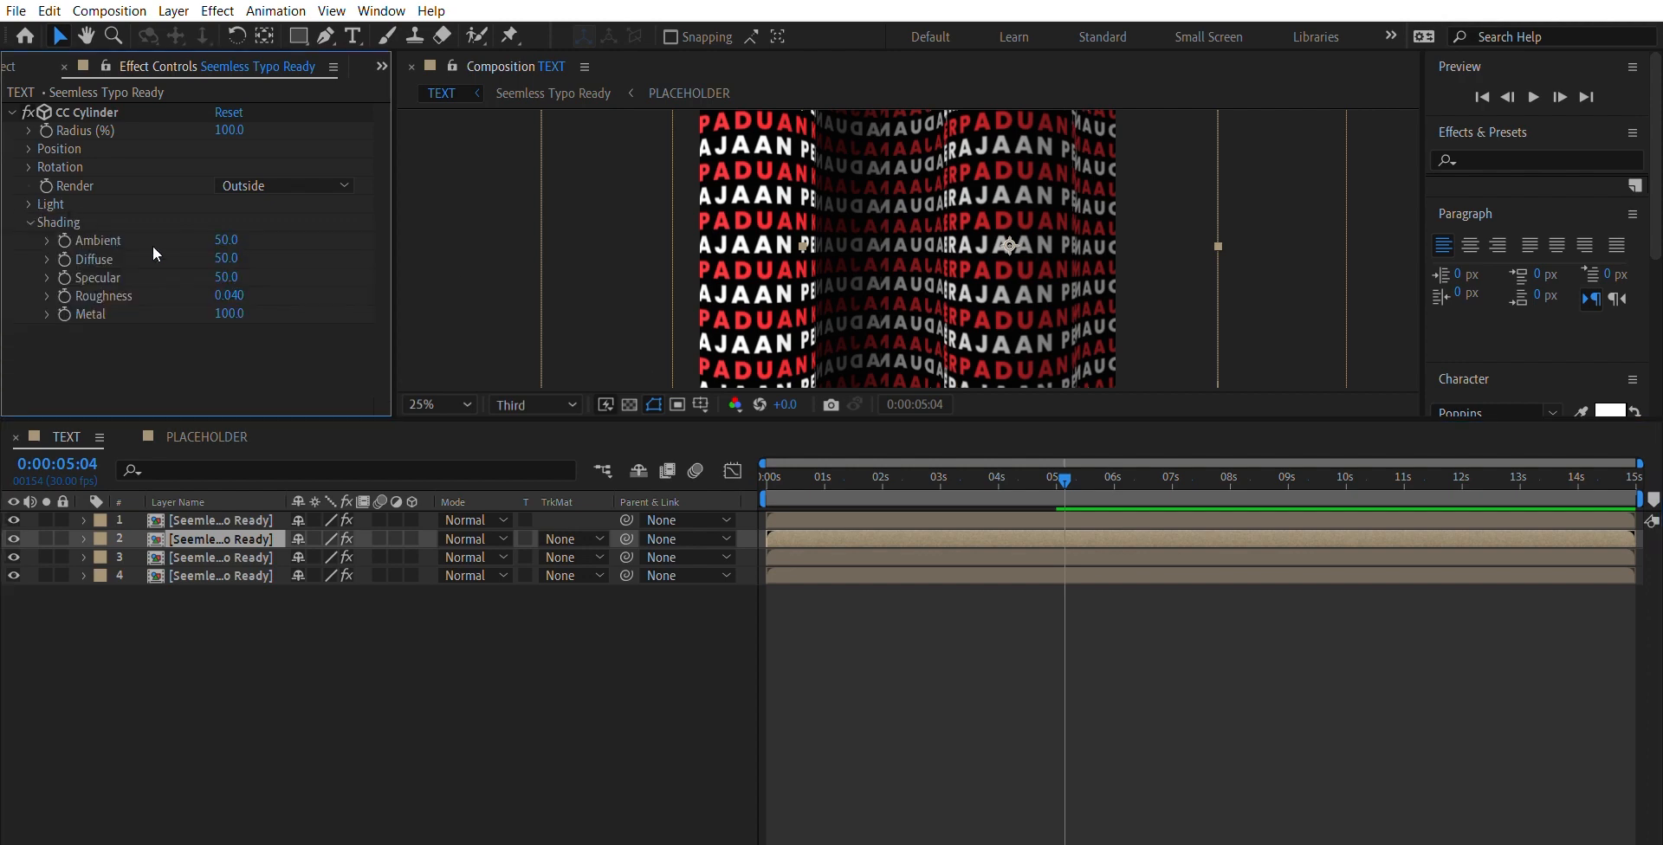
left_click(225, 241)
type("95")
key("Return")
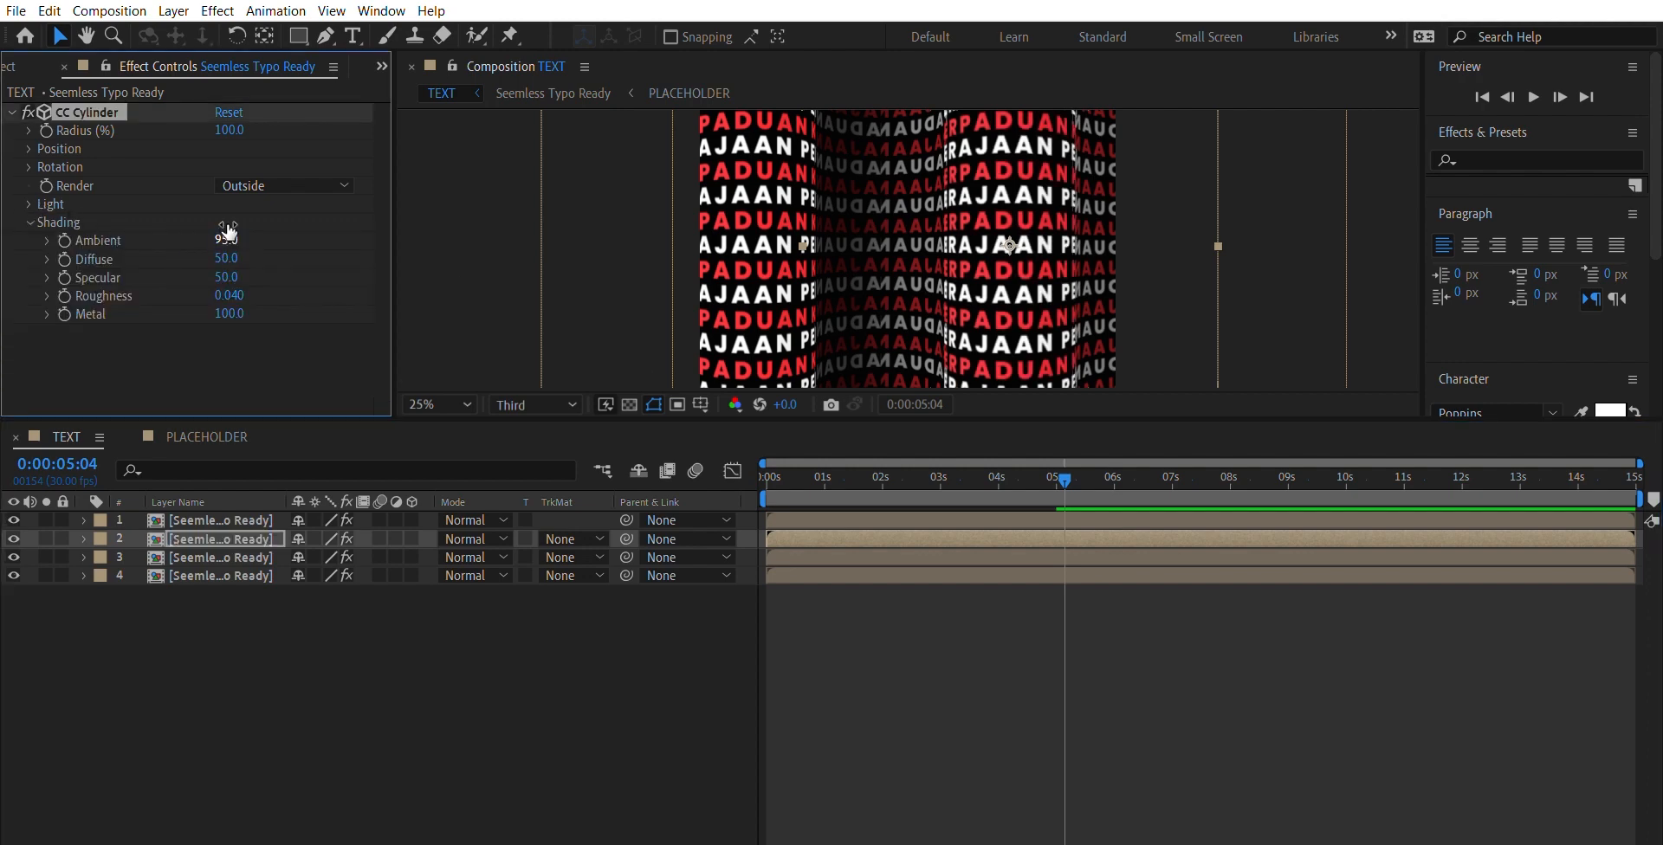
- Set the CC Cylinder shading Ambient of the topmost Inside layer to 20
left_click(253, 544)
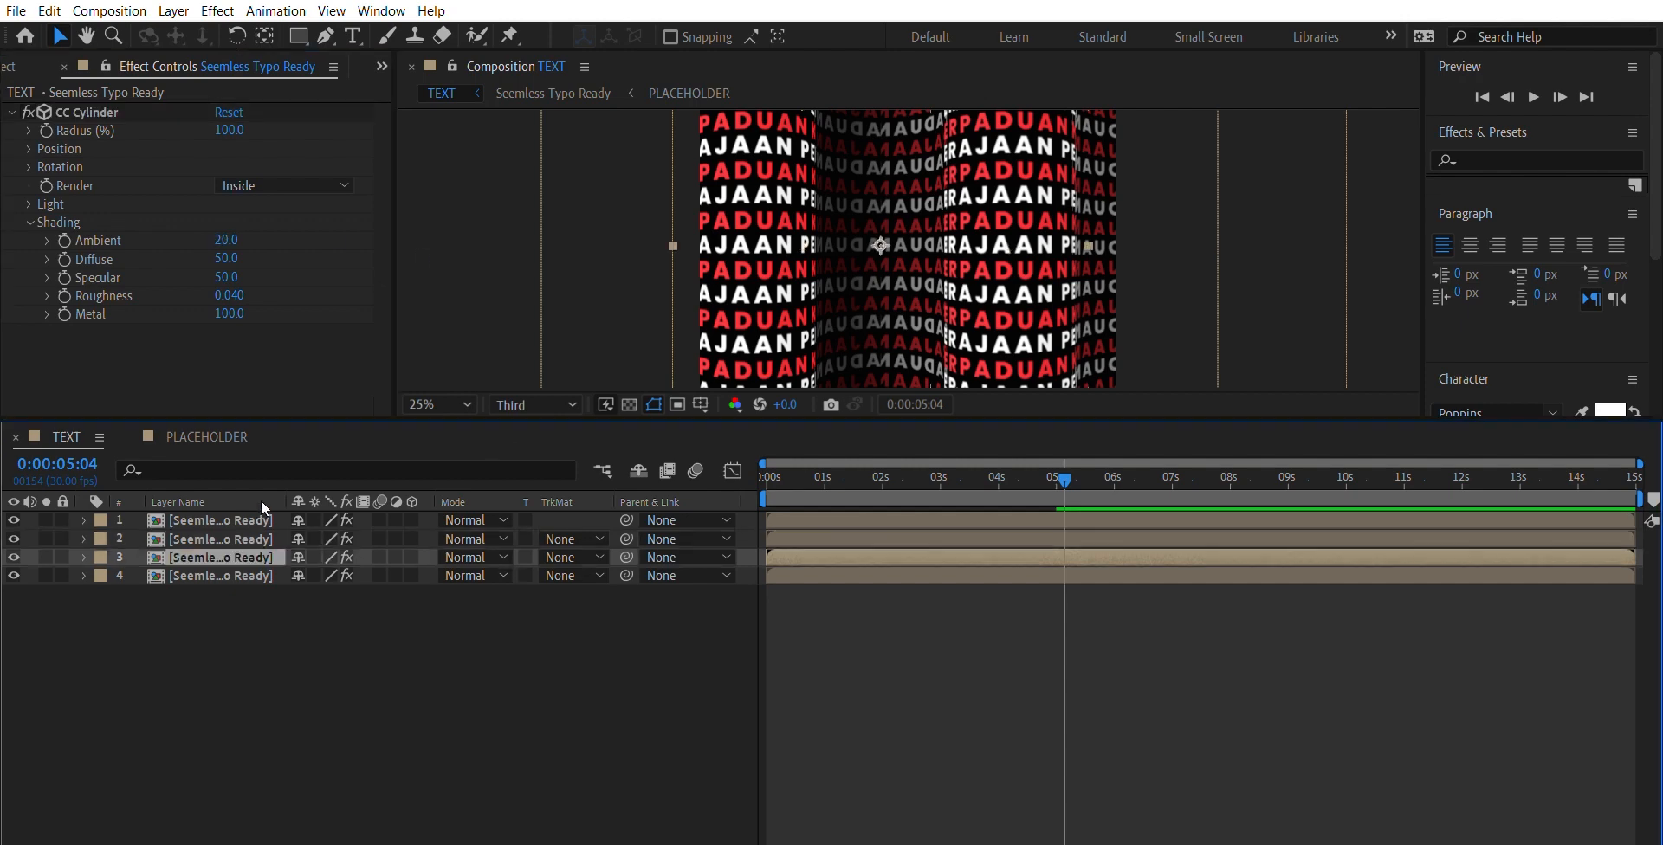
left_click(263, 520)
left_click(247, 540)
left_click(257, 520)
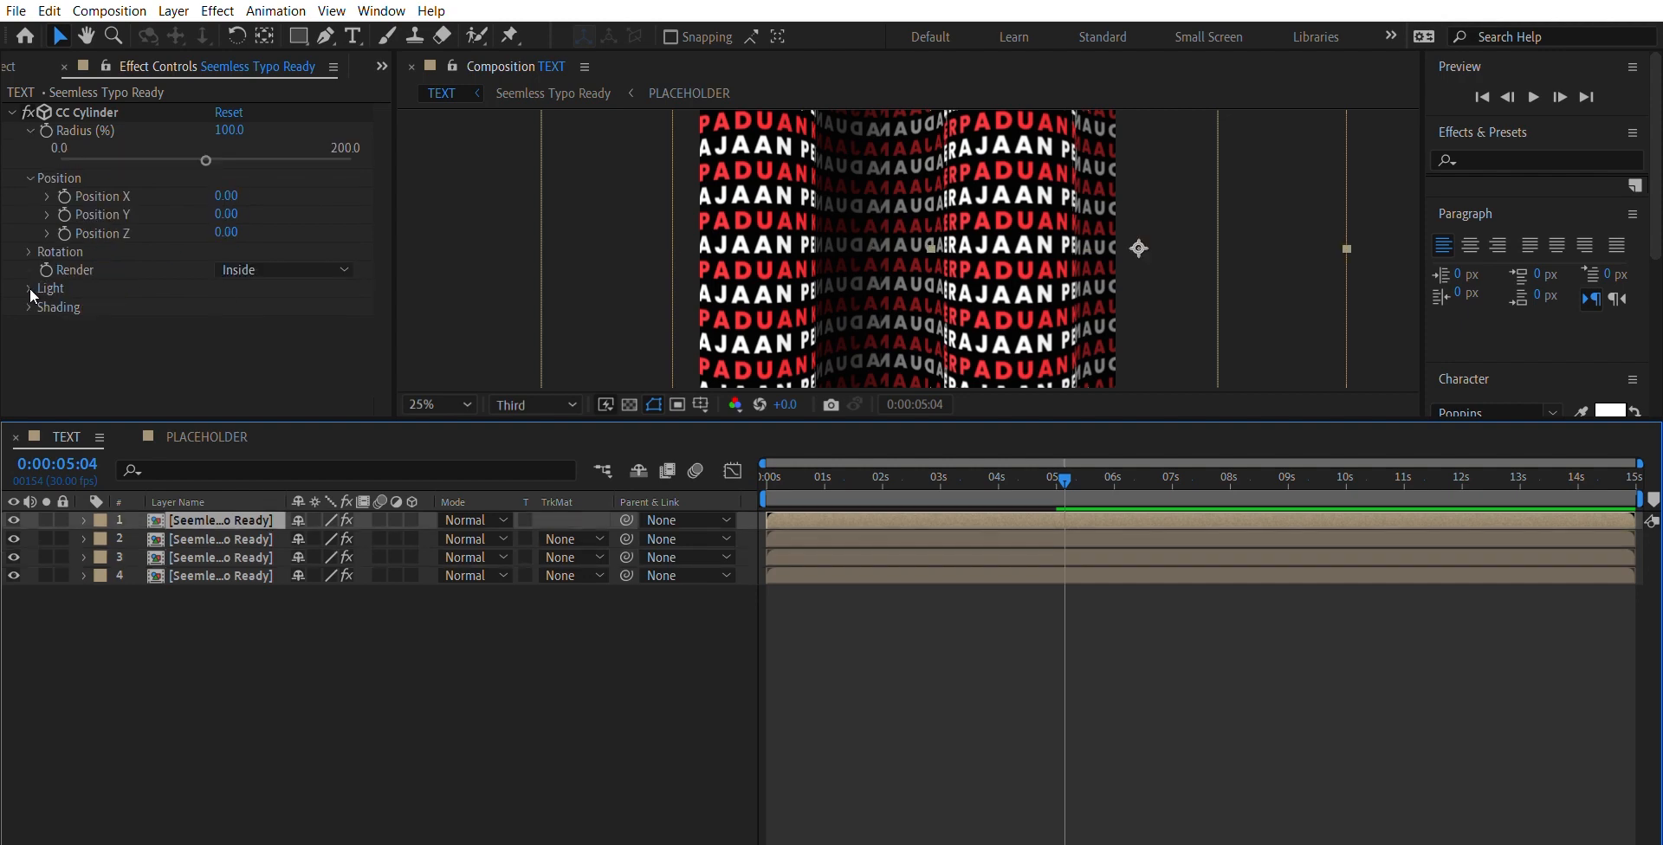
left_click(30, 307)
left_click(226, 325)
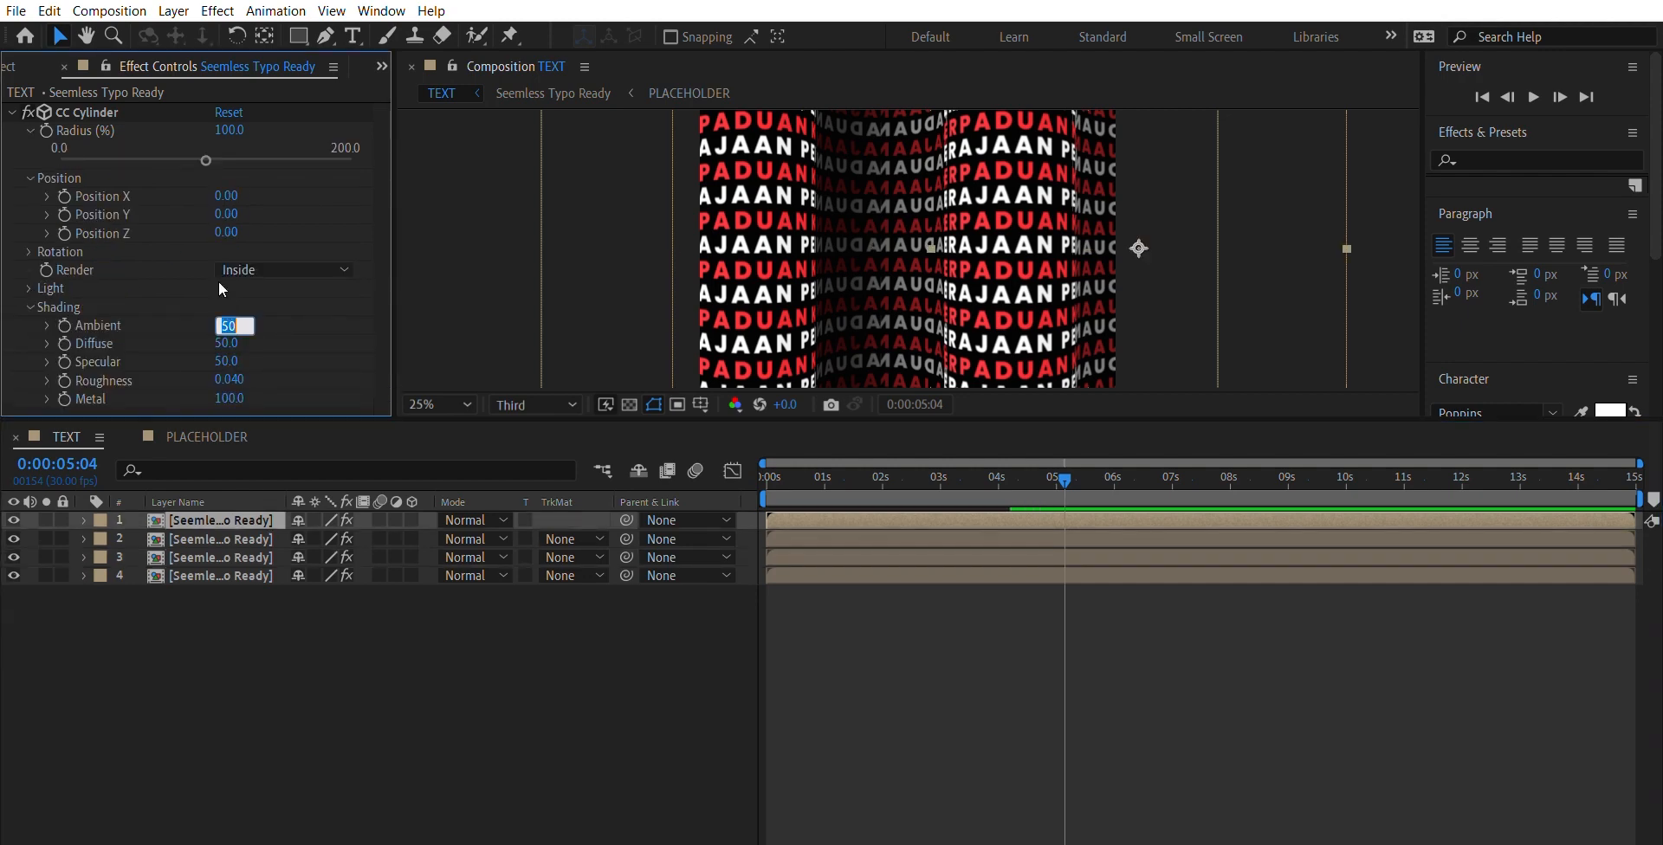
type("20")
key("Return")
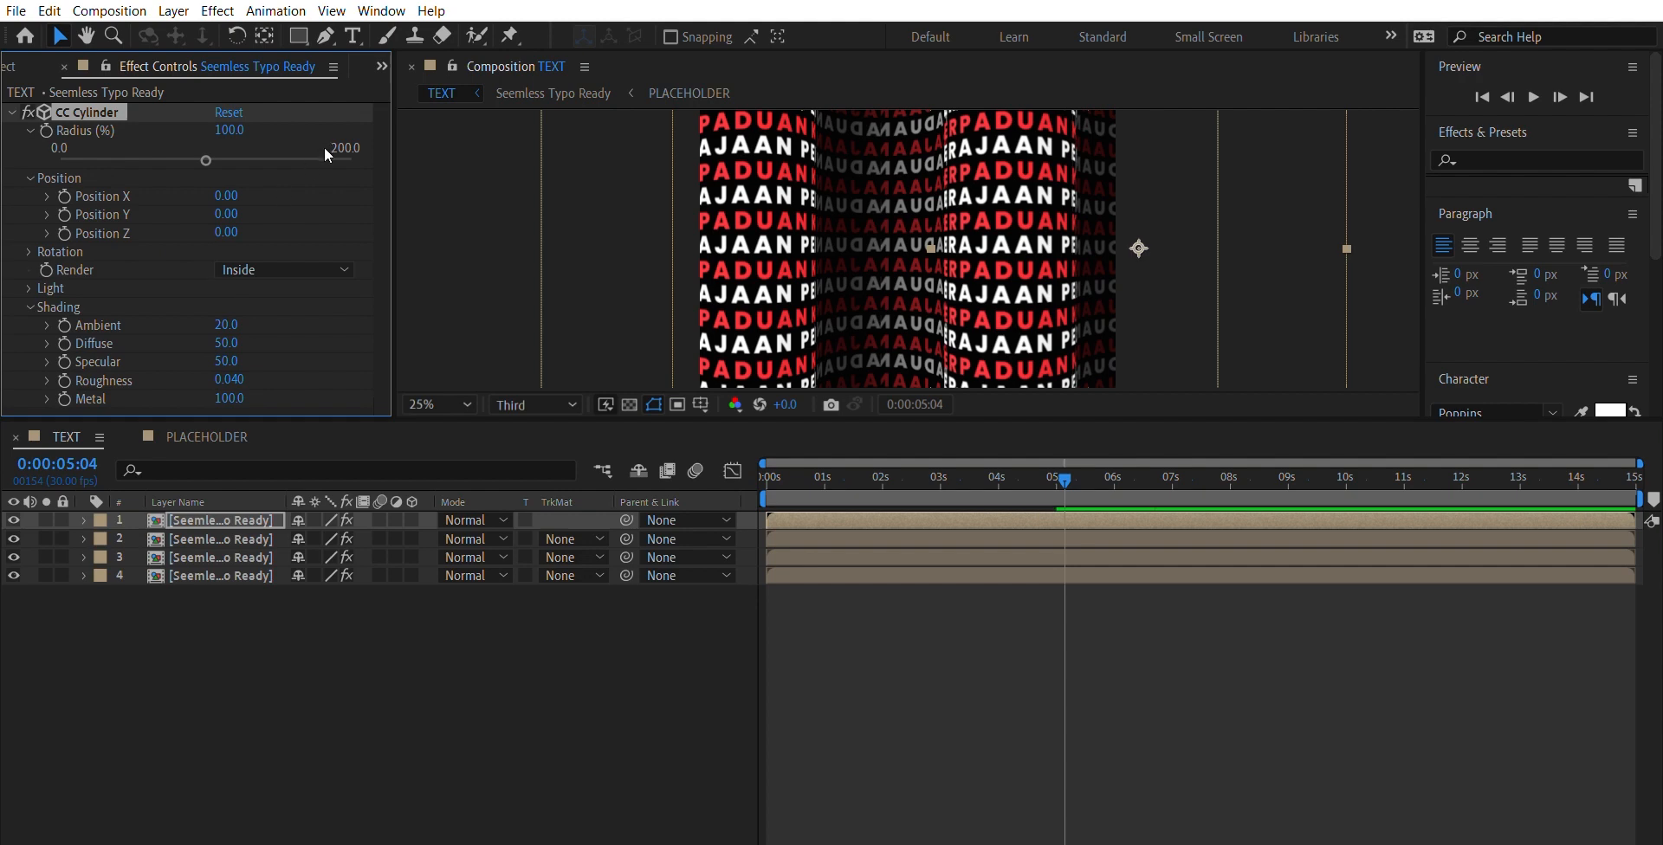
- Preview the wave animation from the first frame to check the brightened and darkened cylinder text
left_click(475, 208)
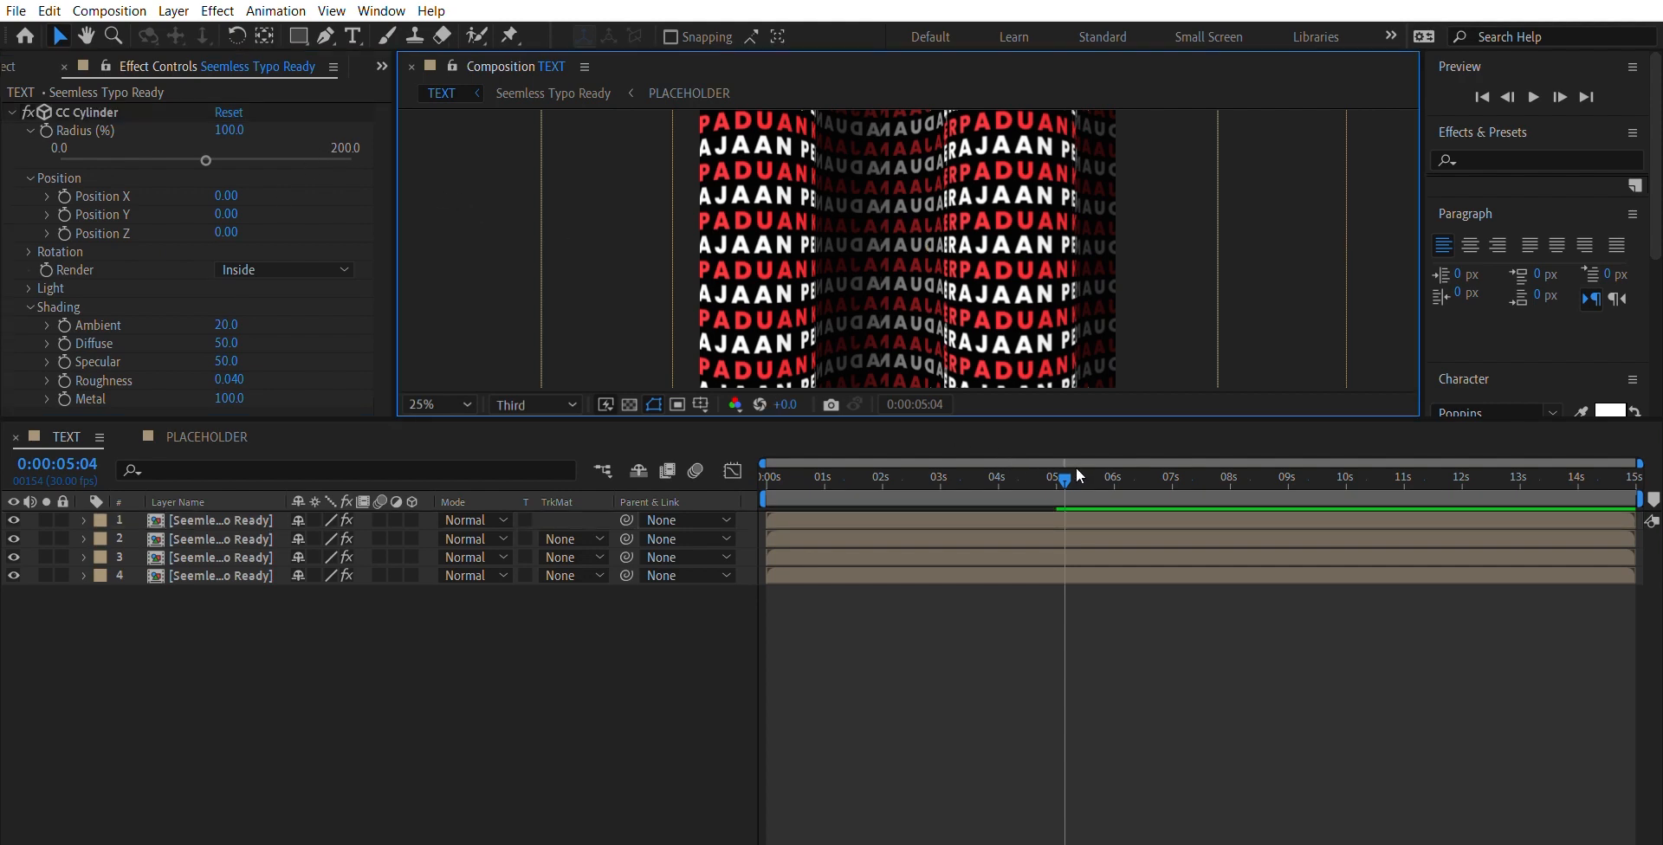
left_click(650, 468)
key("space")
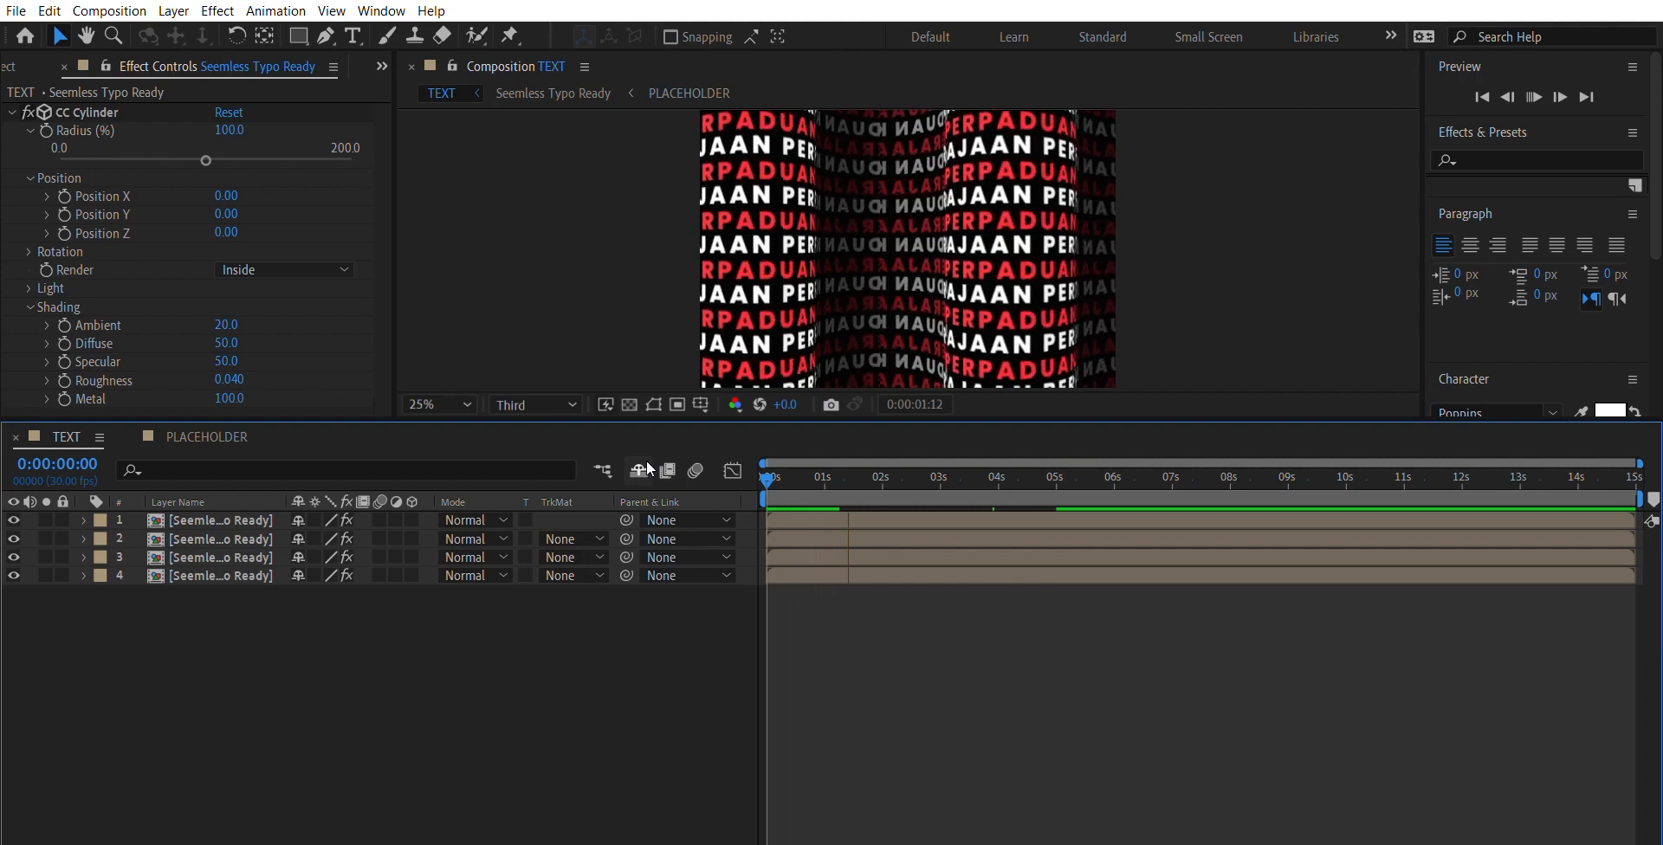
key("space")
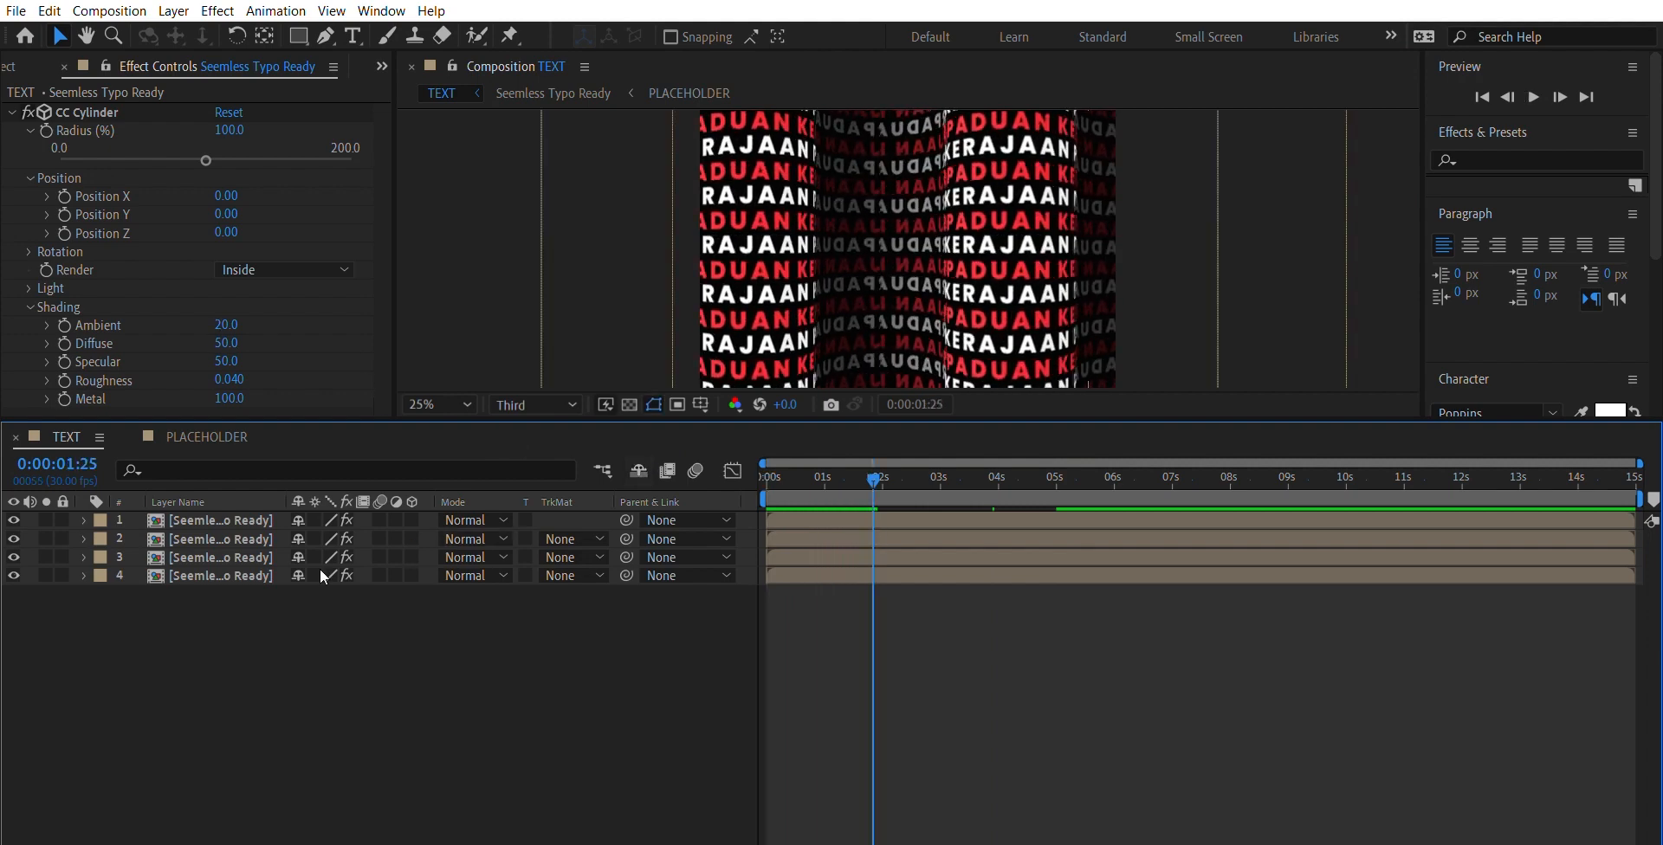
- Set the CC Cylinder shading Ambient of the bottom Outside layer to 80
left_click(260, 573)
left_click(227, 239)
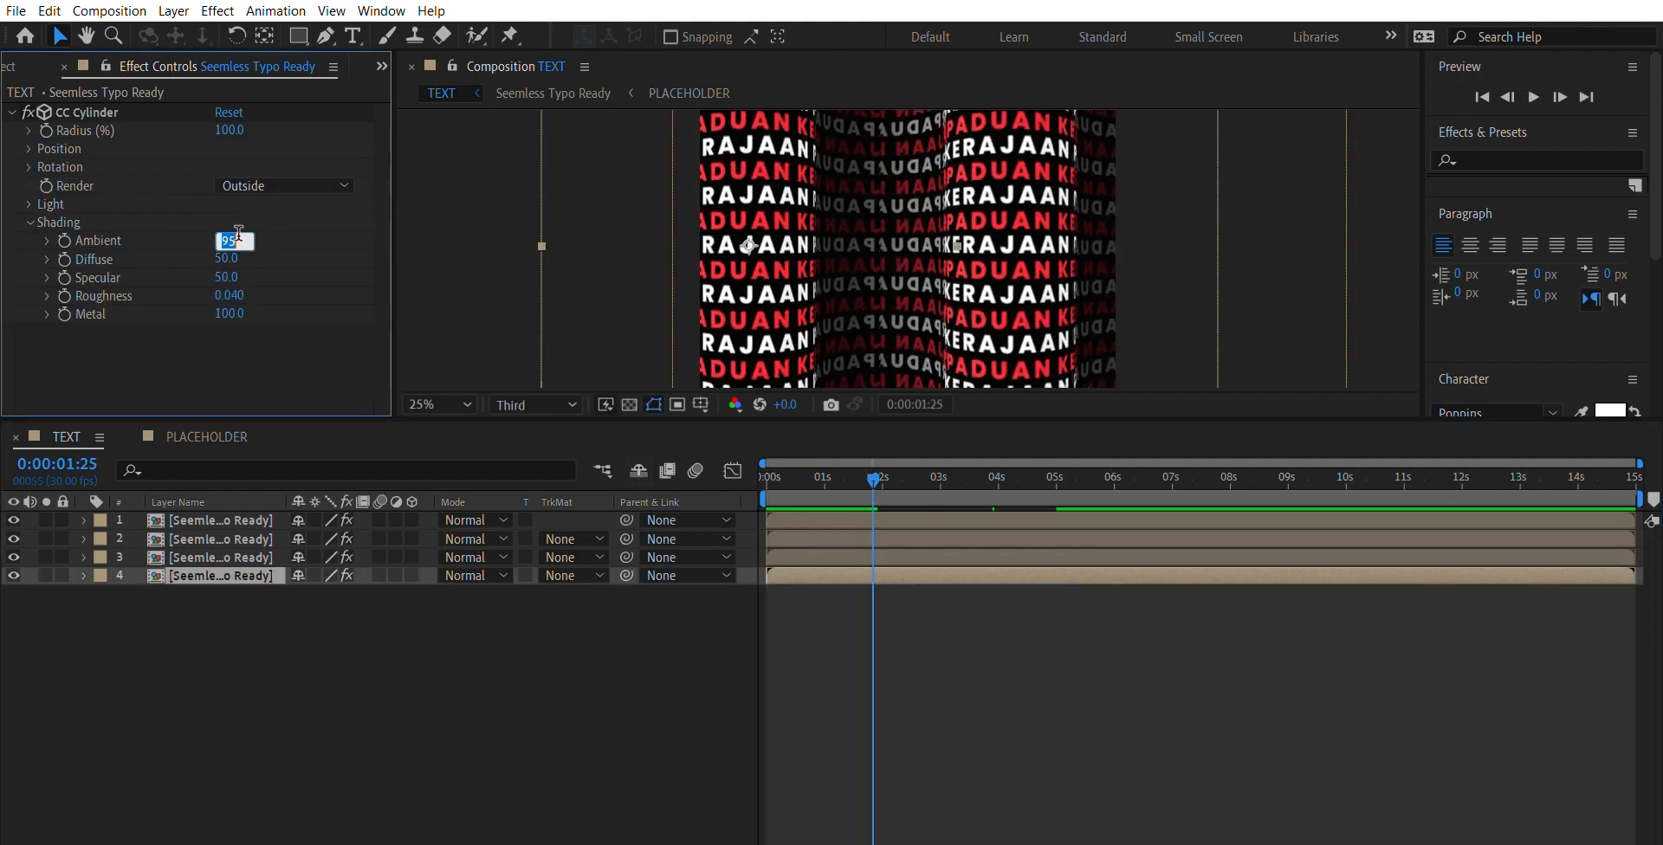
type("80")
key("Return")
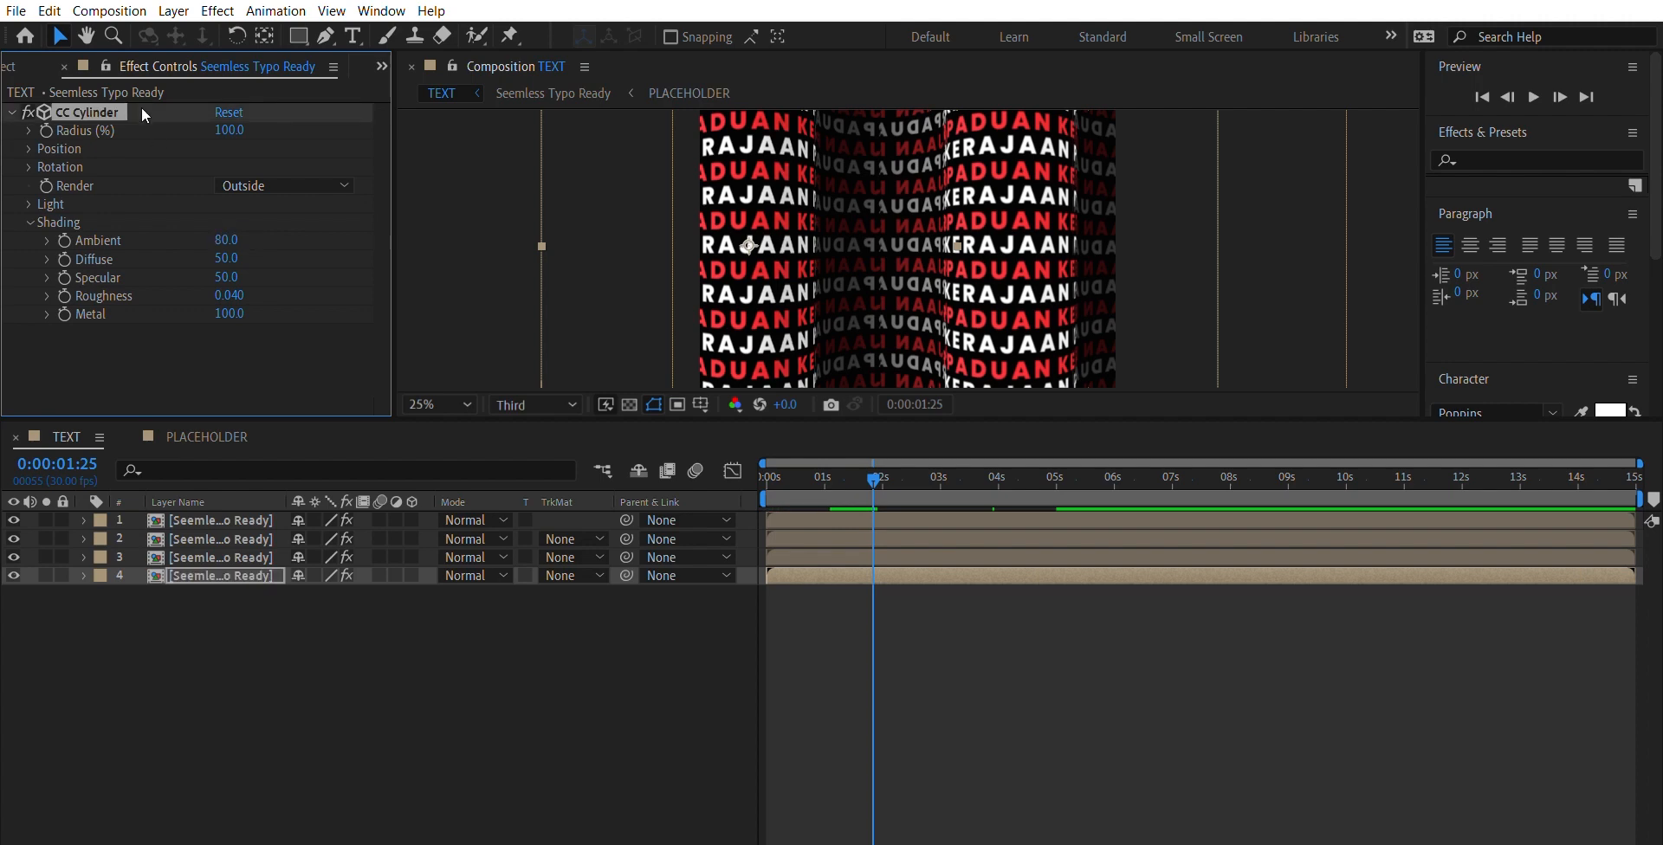
- Set the CC Cylinder shading Ambient of the second layer, rendered Outside, to 80
left_click(265, 537)
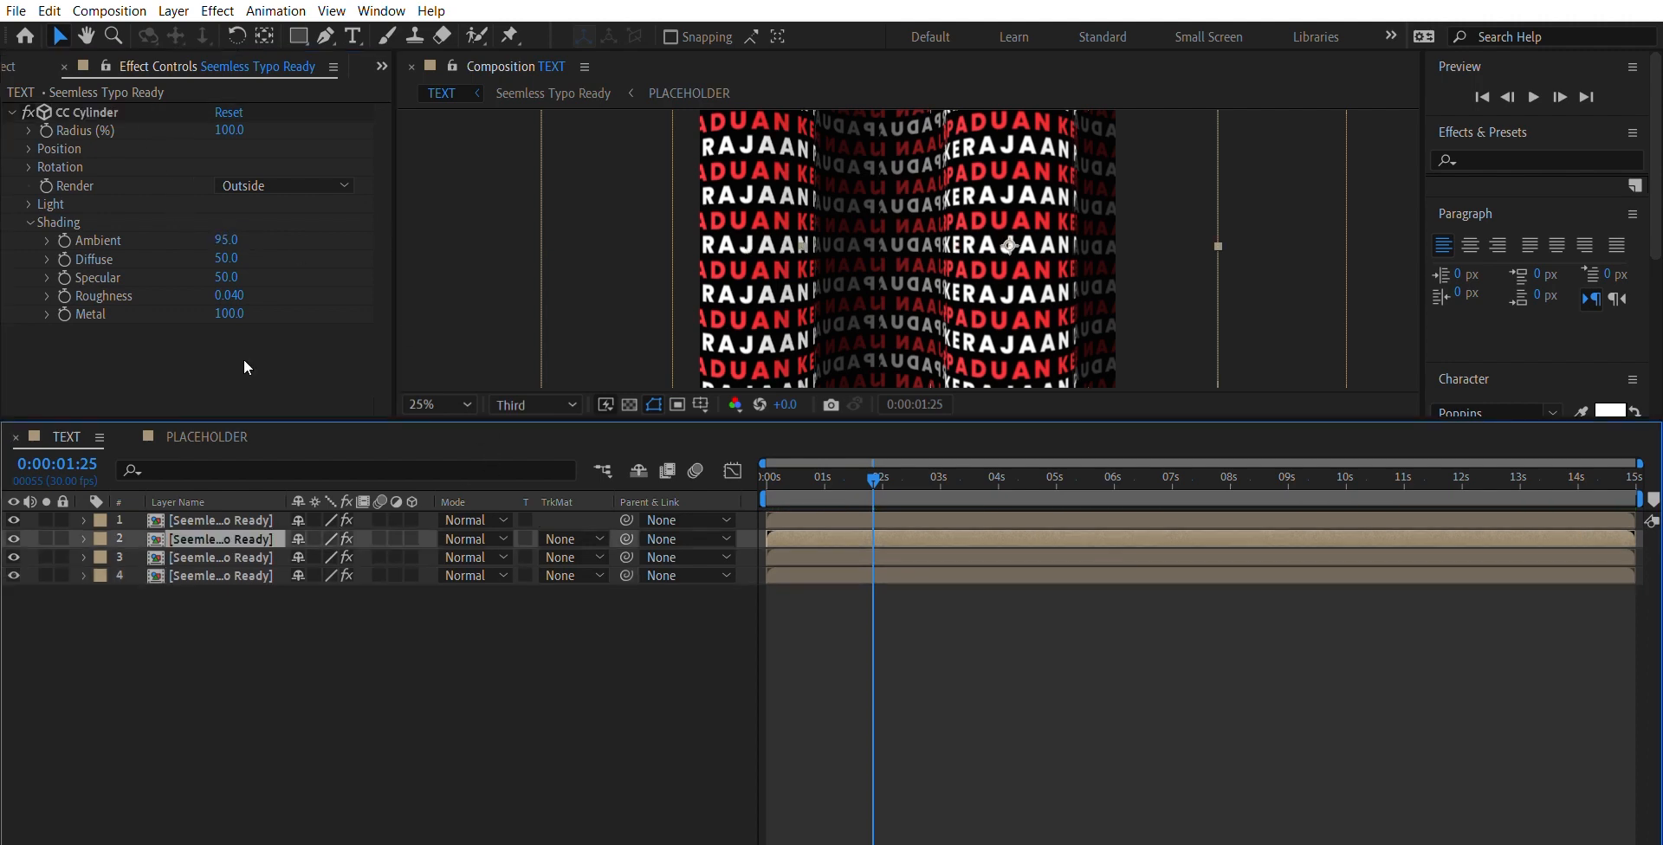
left_click(226, 239)
type("80")
key("Return")
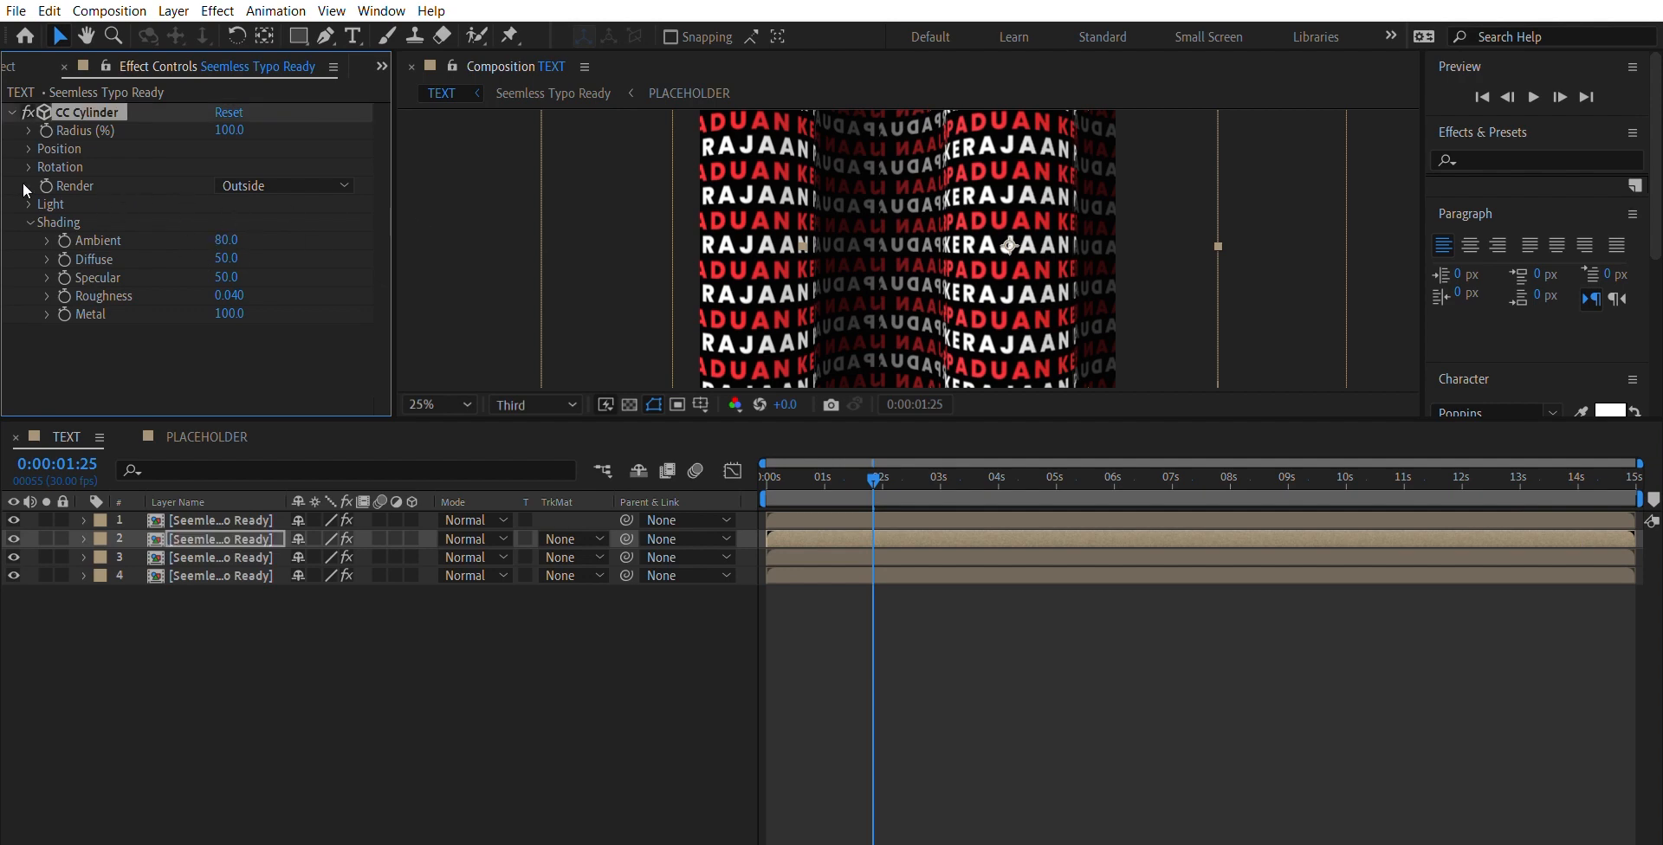
- Set the CC Cylinder Light Intensity of the second layer, rendered Outside, to 50
left_click(31, 204)
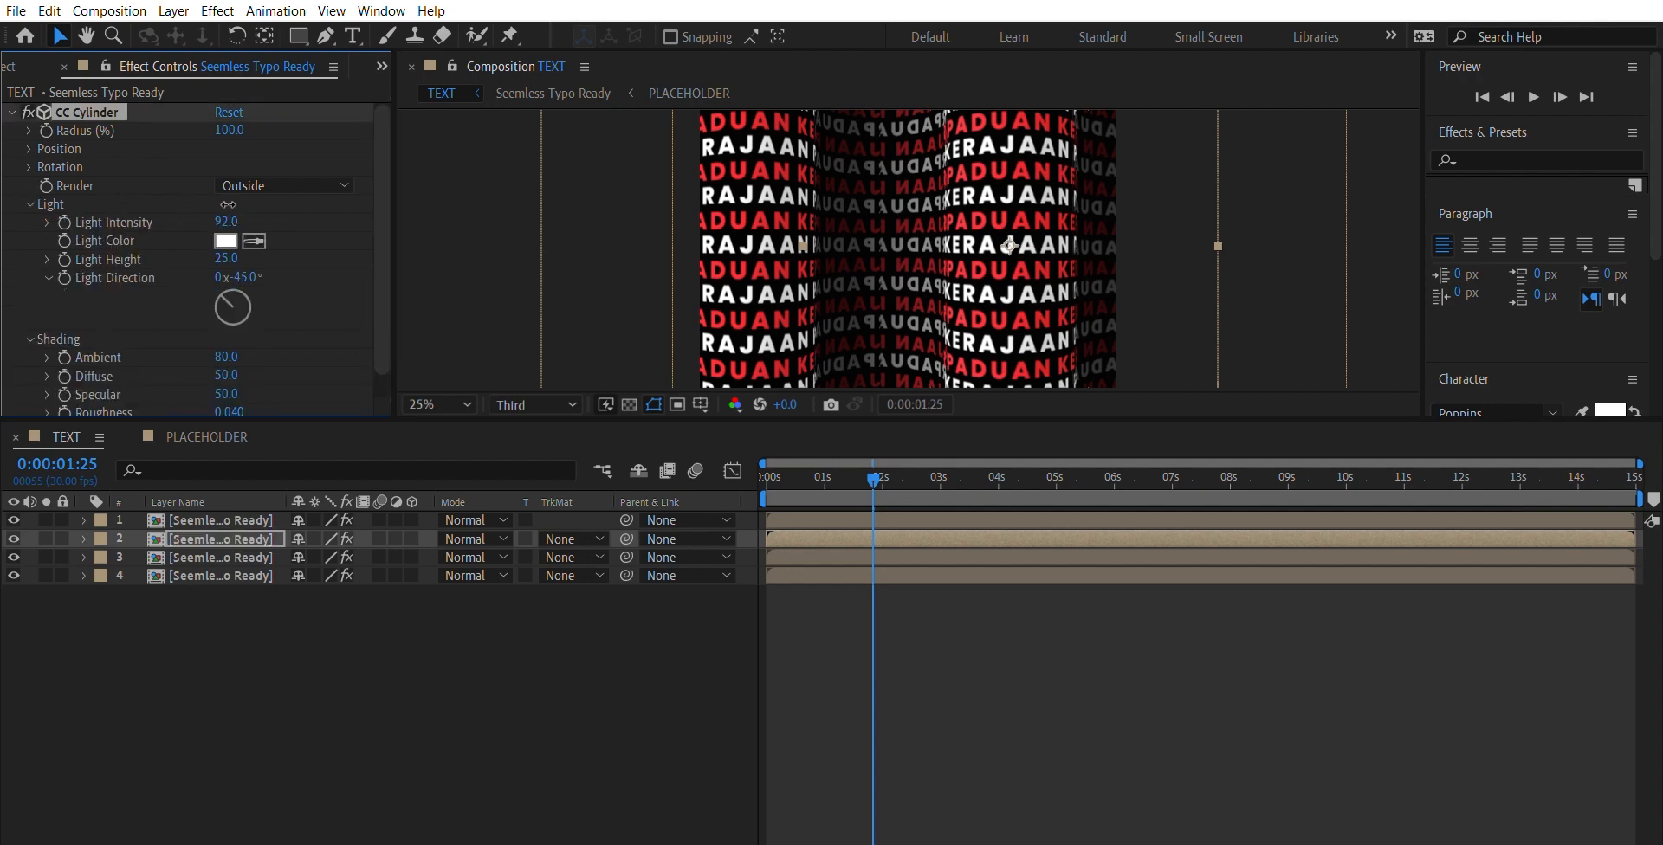
left_click_drag(228, 203, 159, 201)
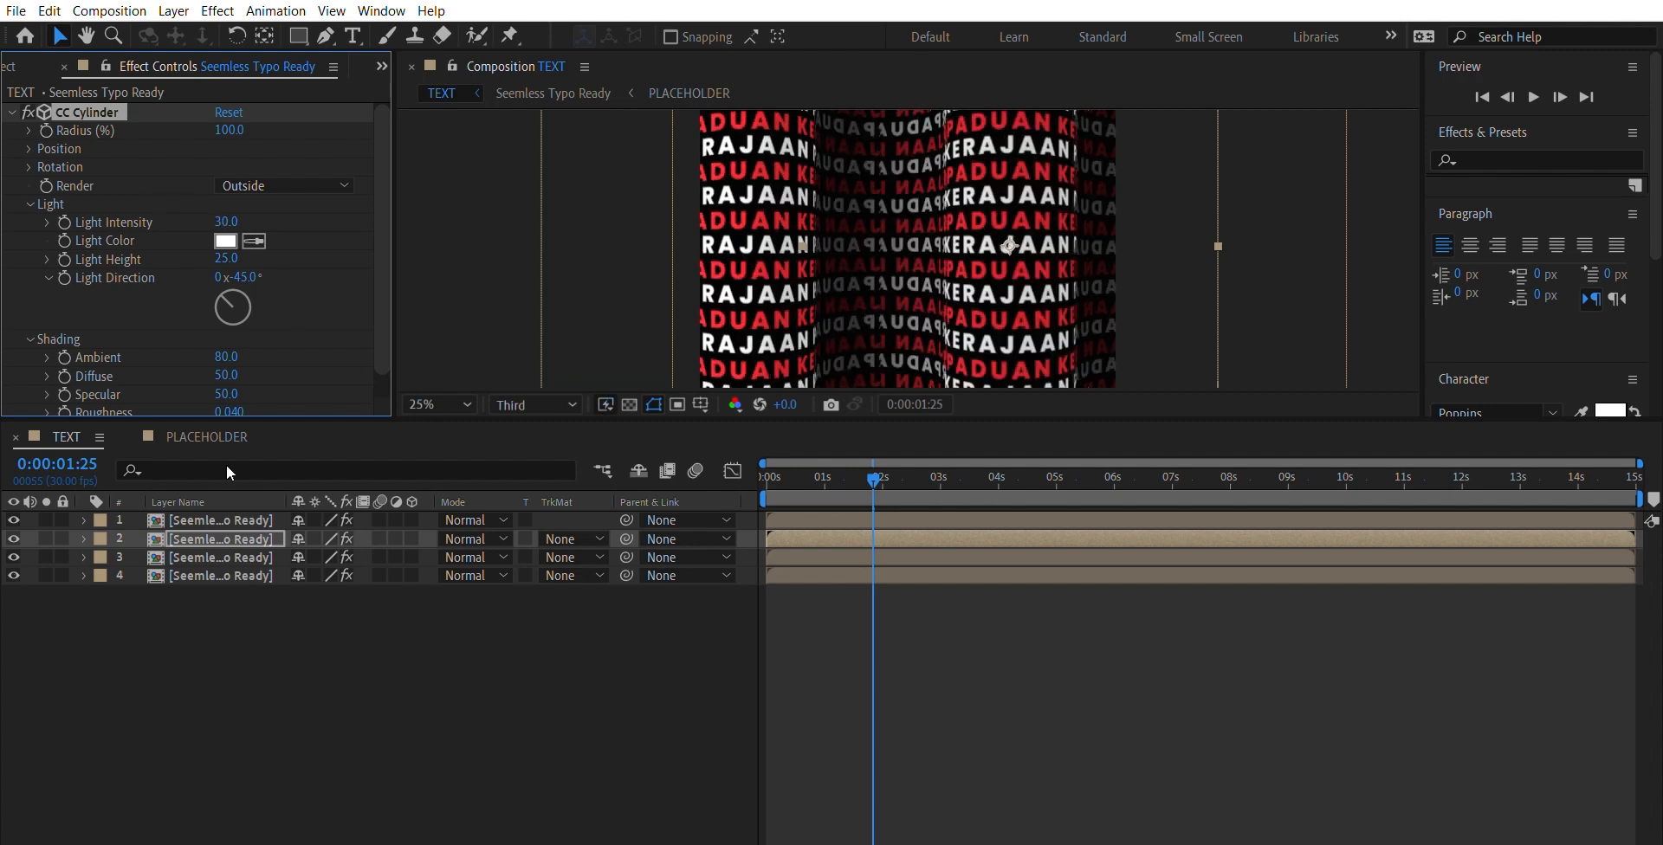
left_click(226, 221)
type("50")
key("Return")
- Set the CC Cylinder Light Intensity of the bottom Outside layer to 50
left_click(227, 575)
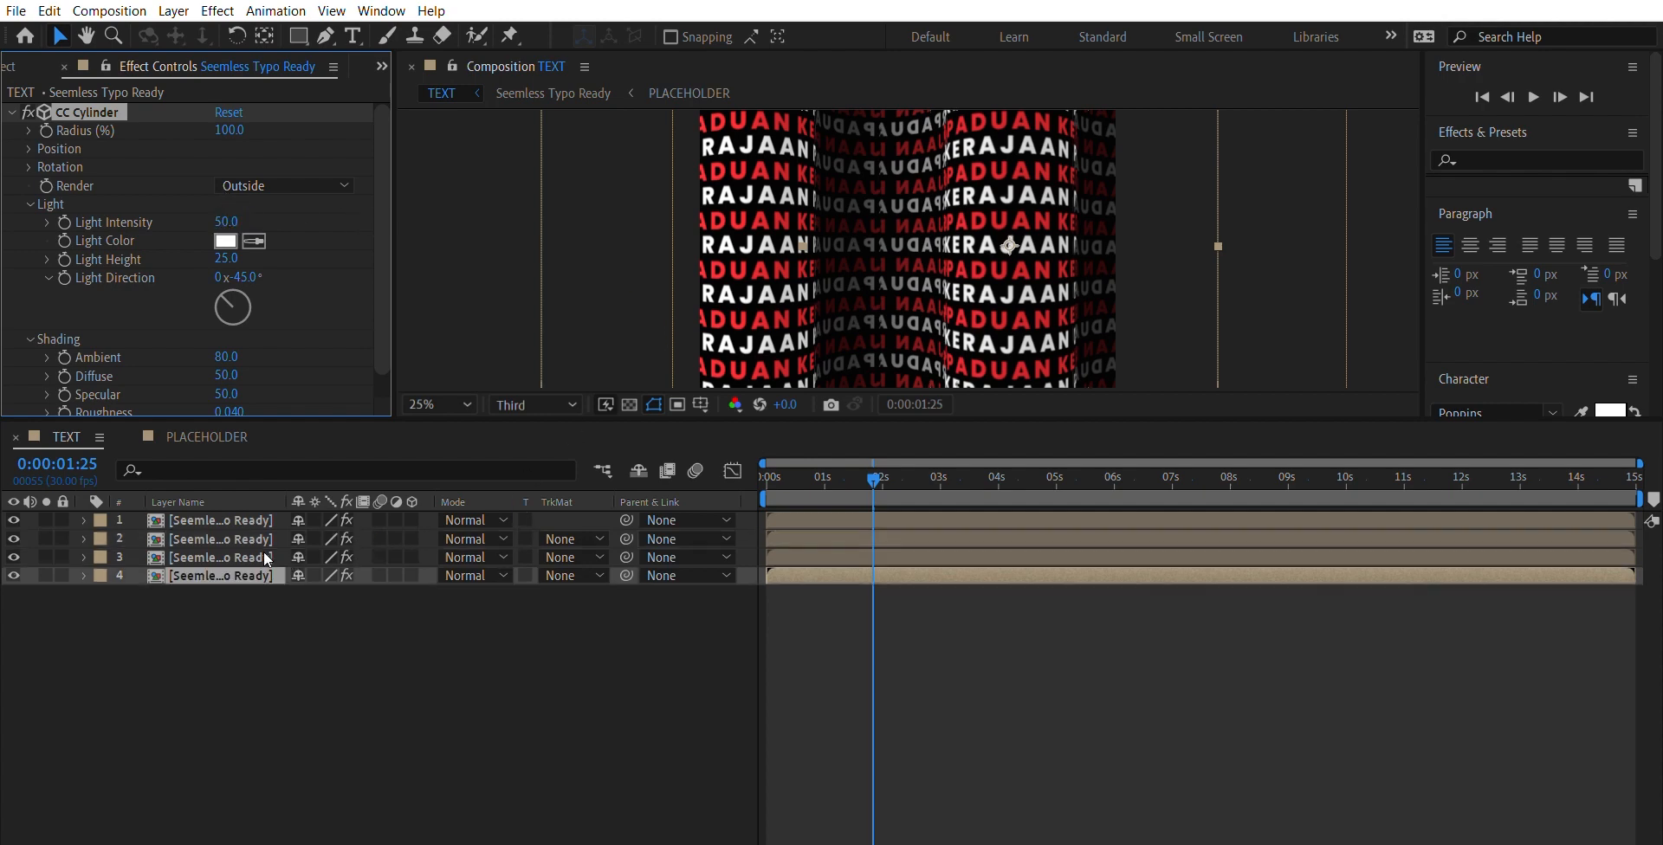
left_click(29, 204)
left_click(232, 221)
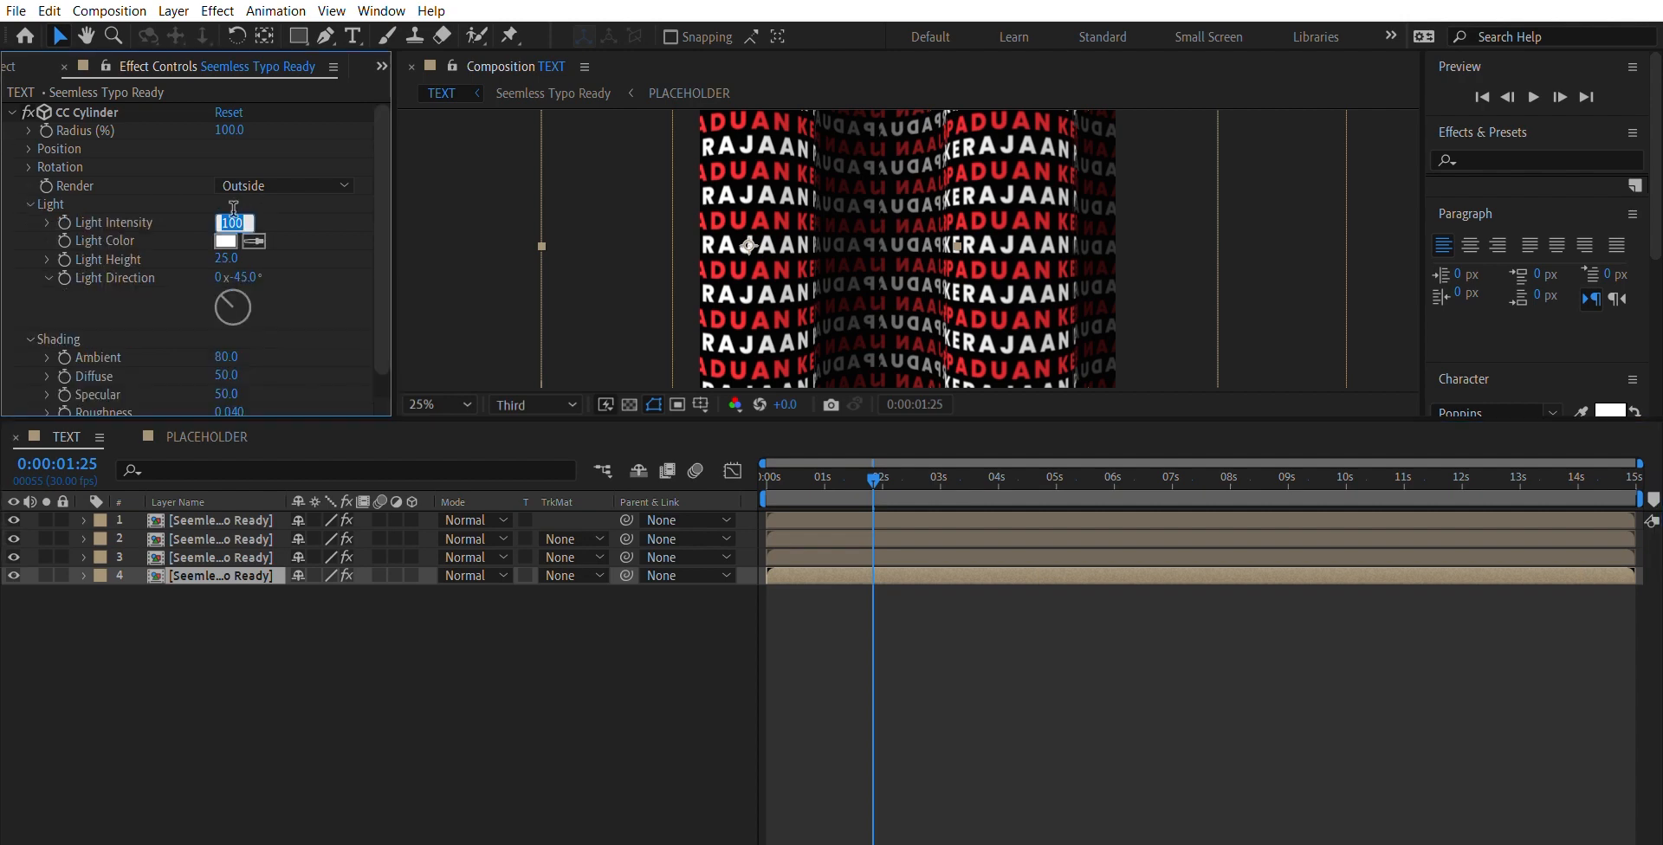
type("50")
key("Return")
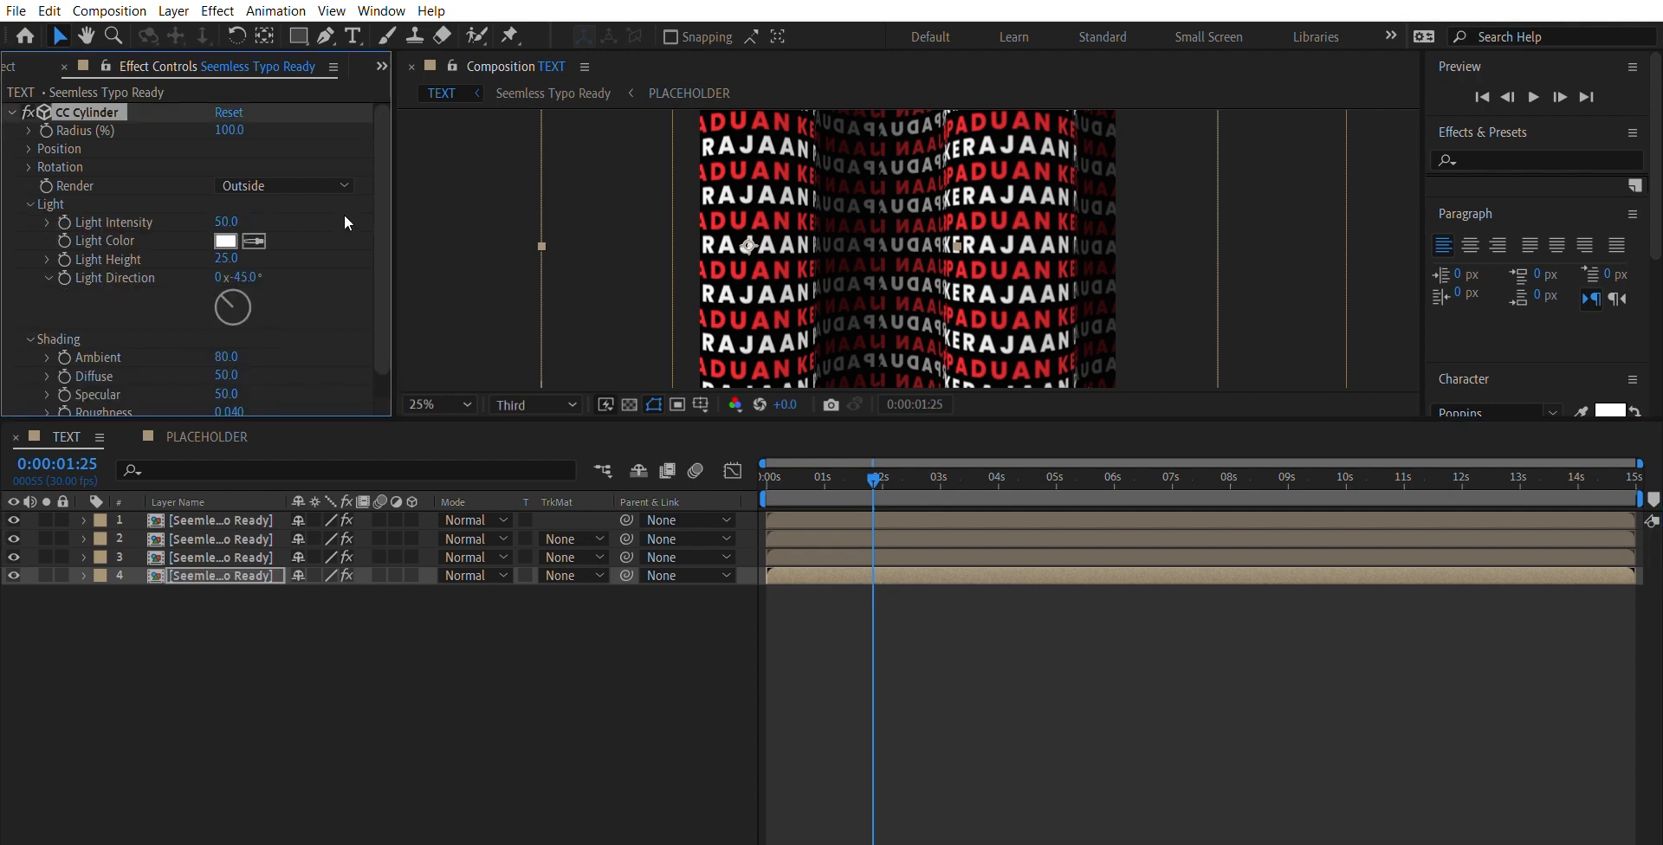
- Play back the composition at several magnifications in an enlarged viewer to check the softened lighting on the text wave
left_click(467, 249)
key("period")
key("comma")
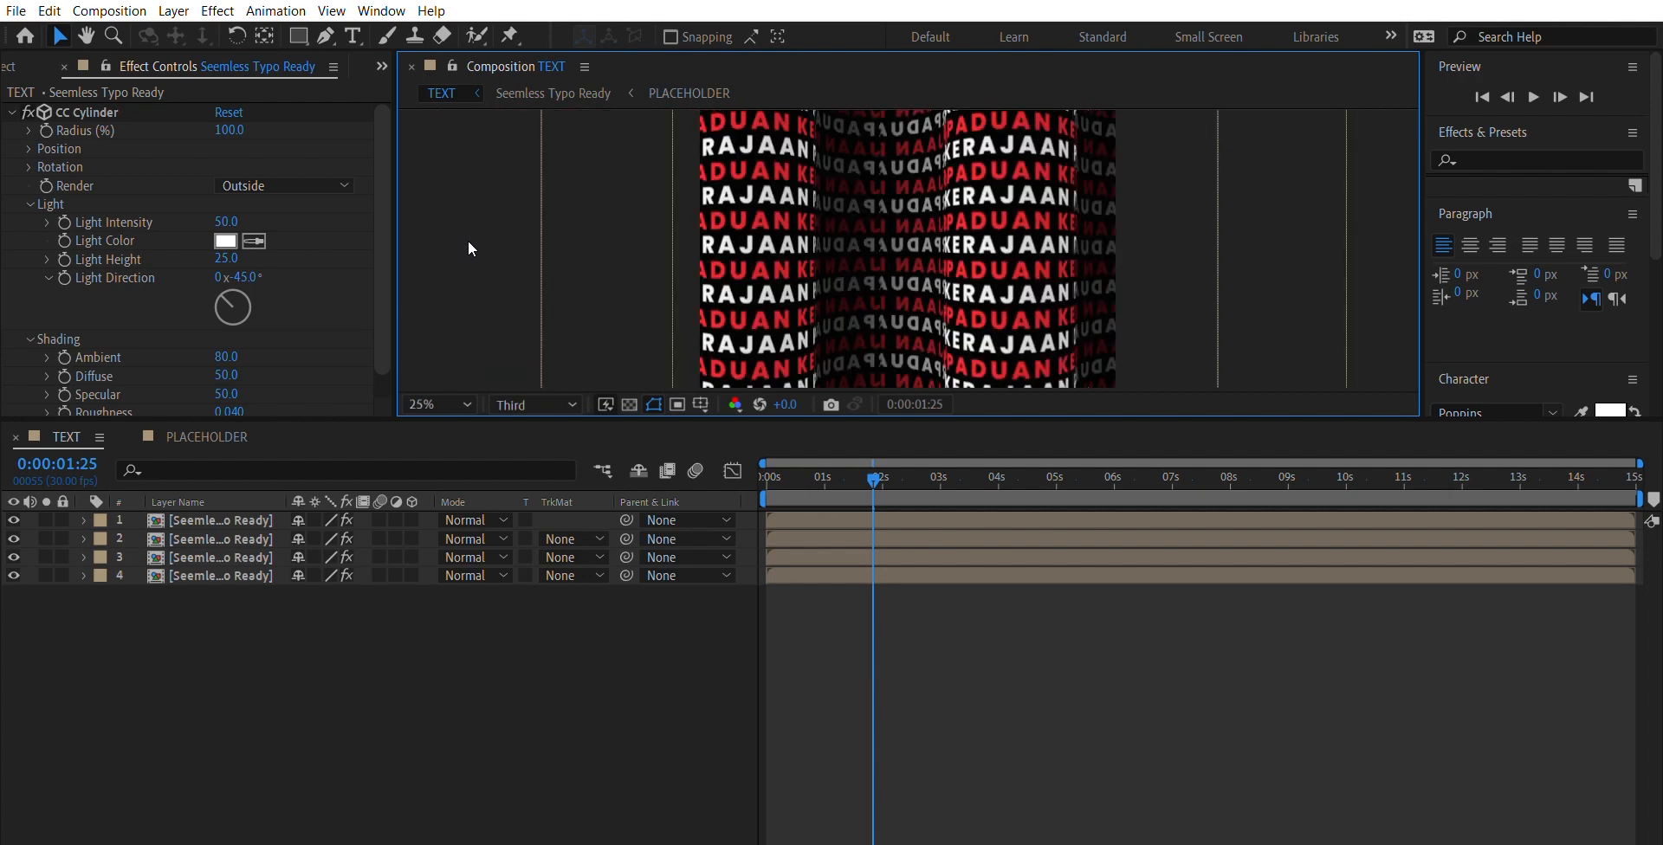
key("comma")
key("space")
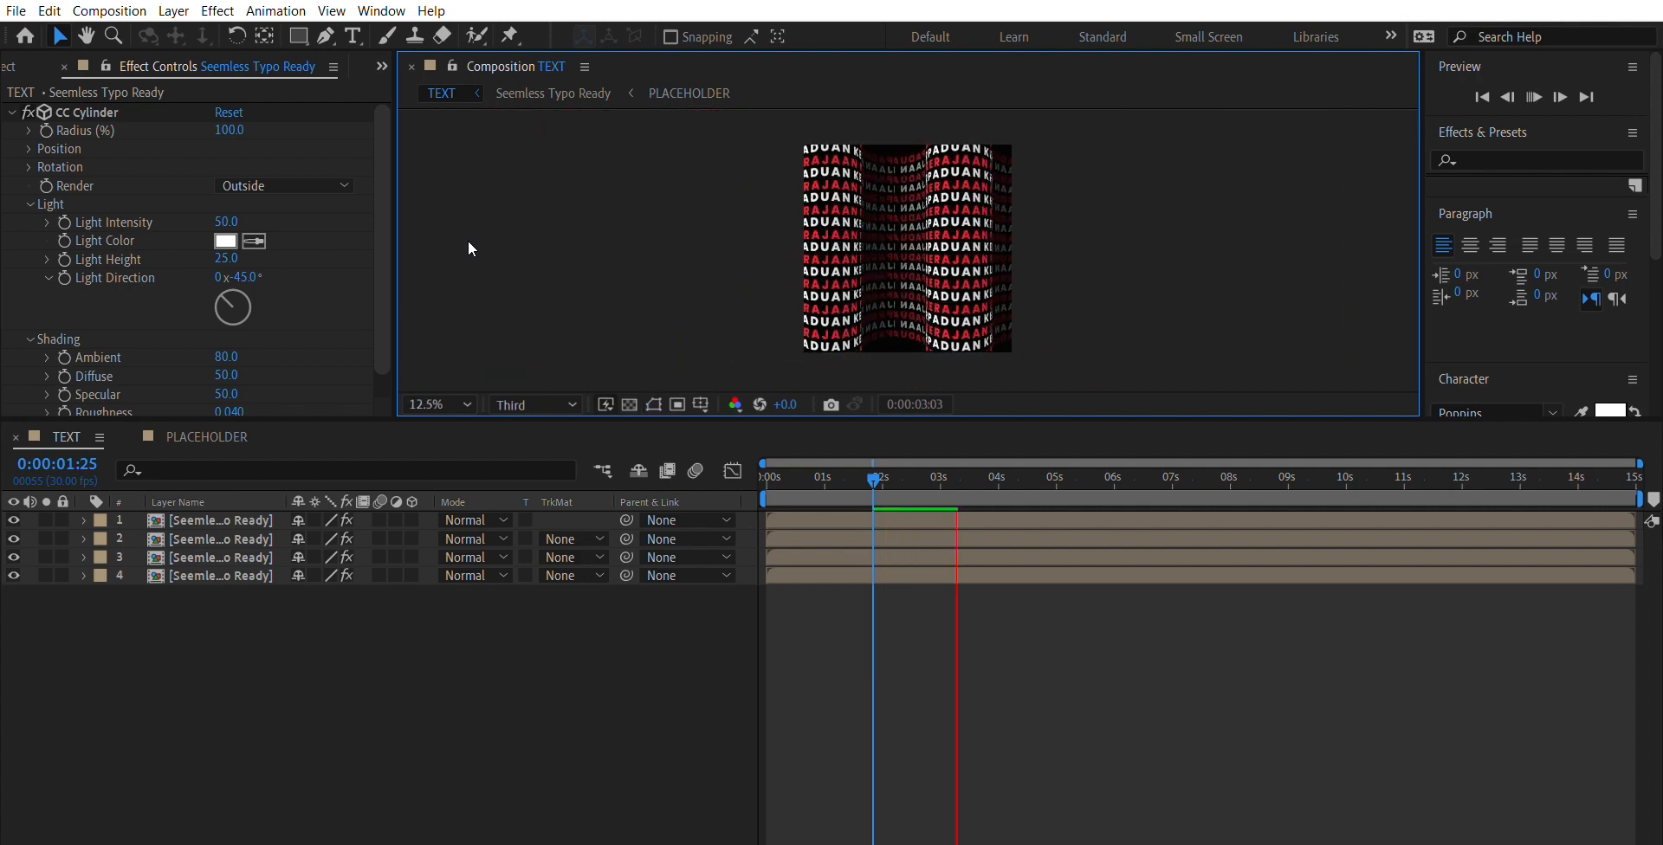
key("period")
key("period")
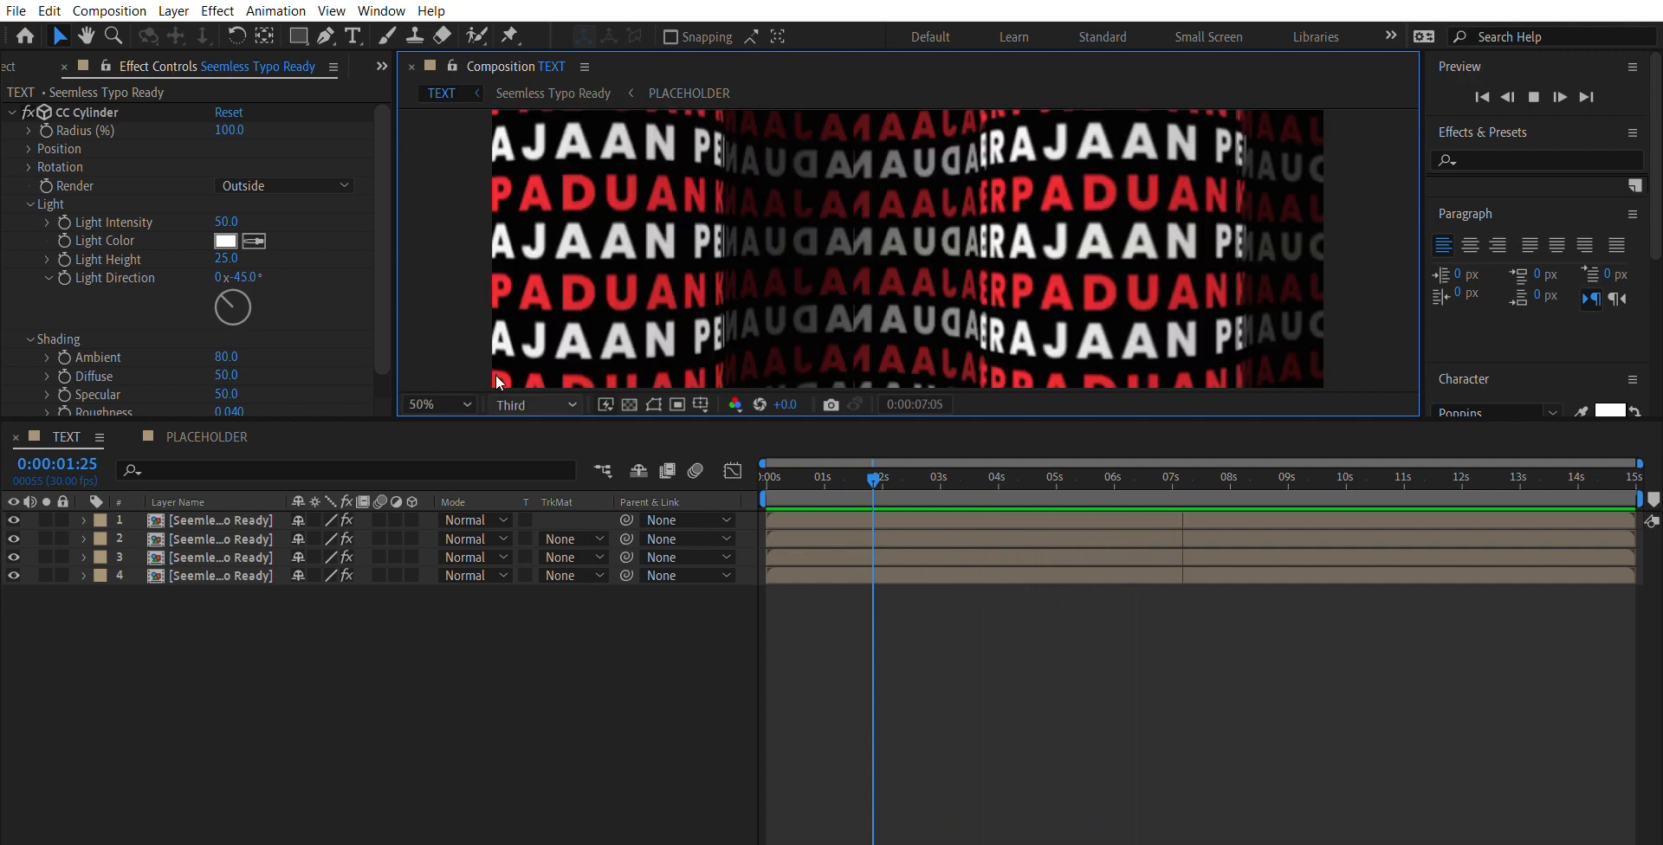
left_click_drag(503, 405, 513, 730)
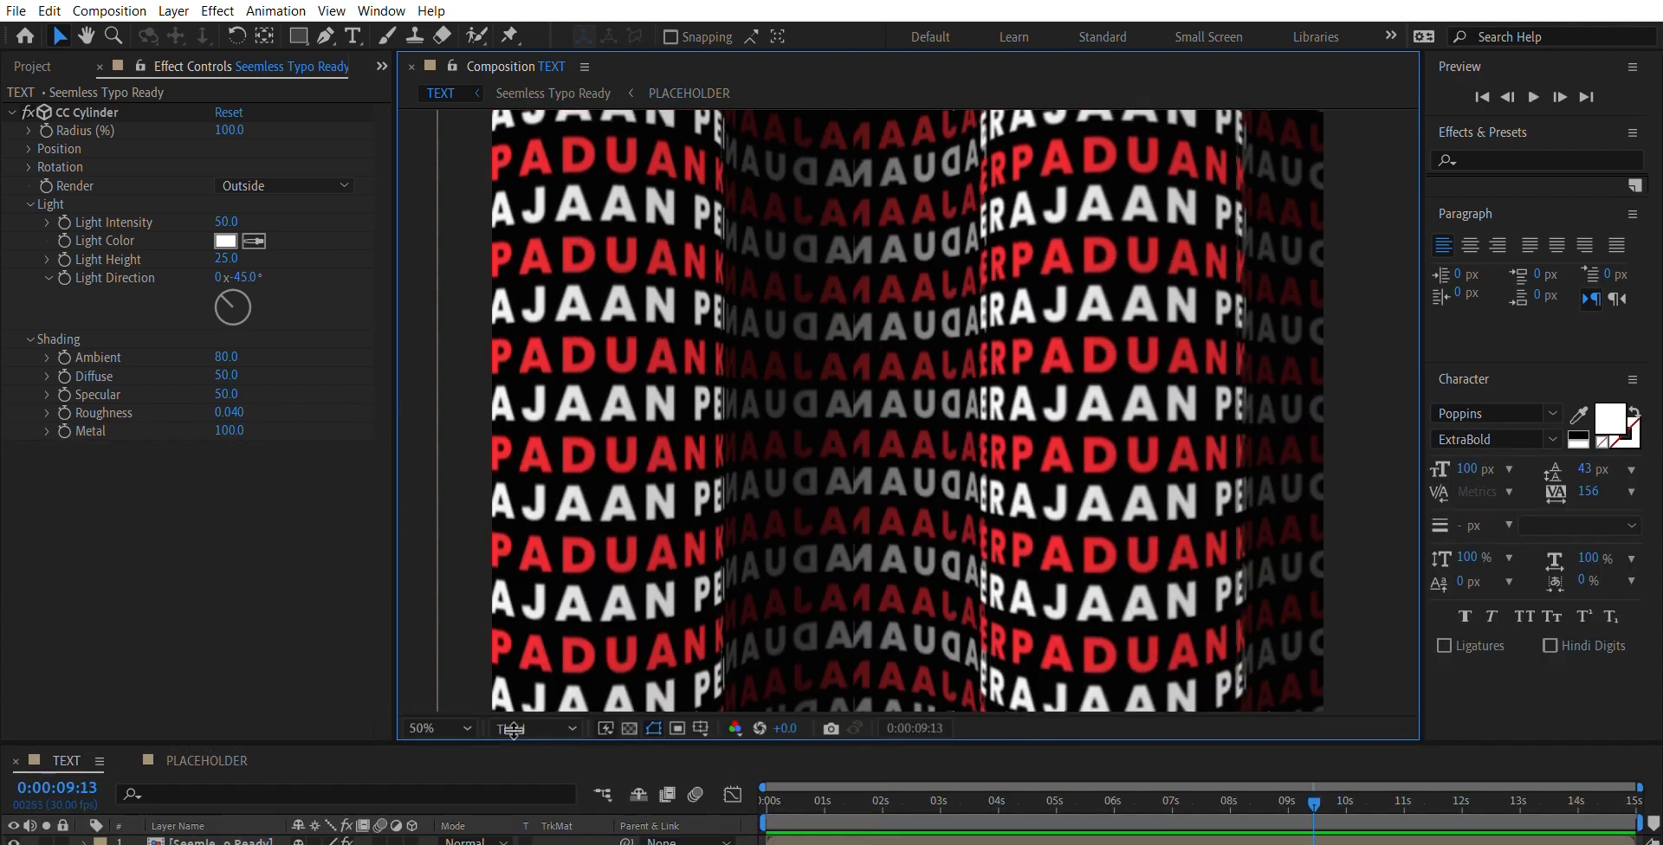
key("space")
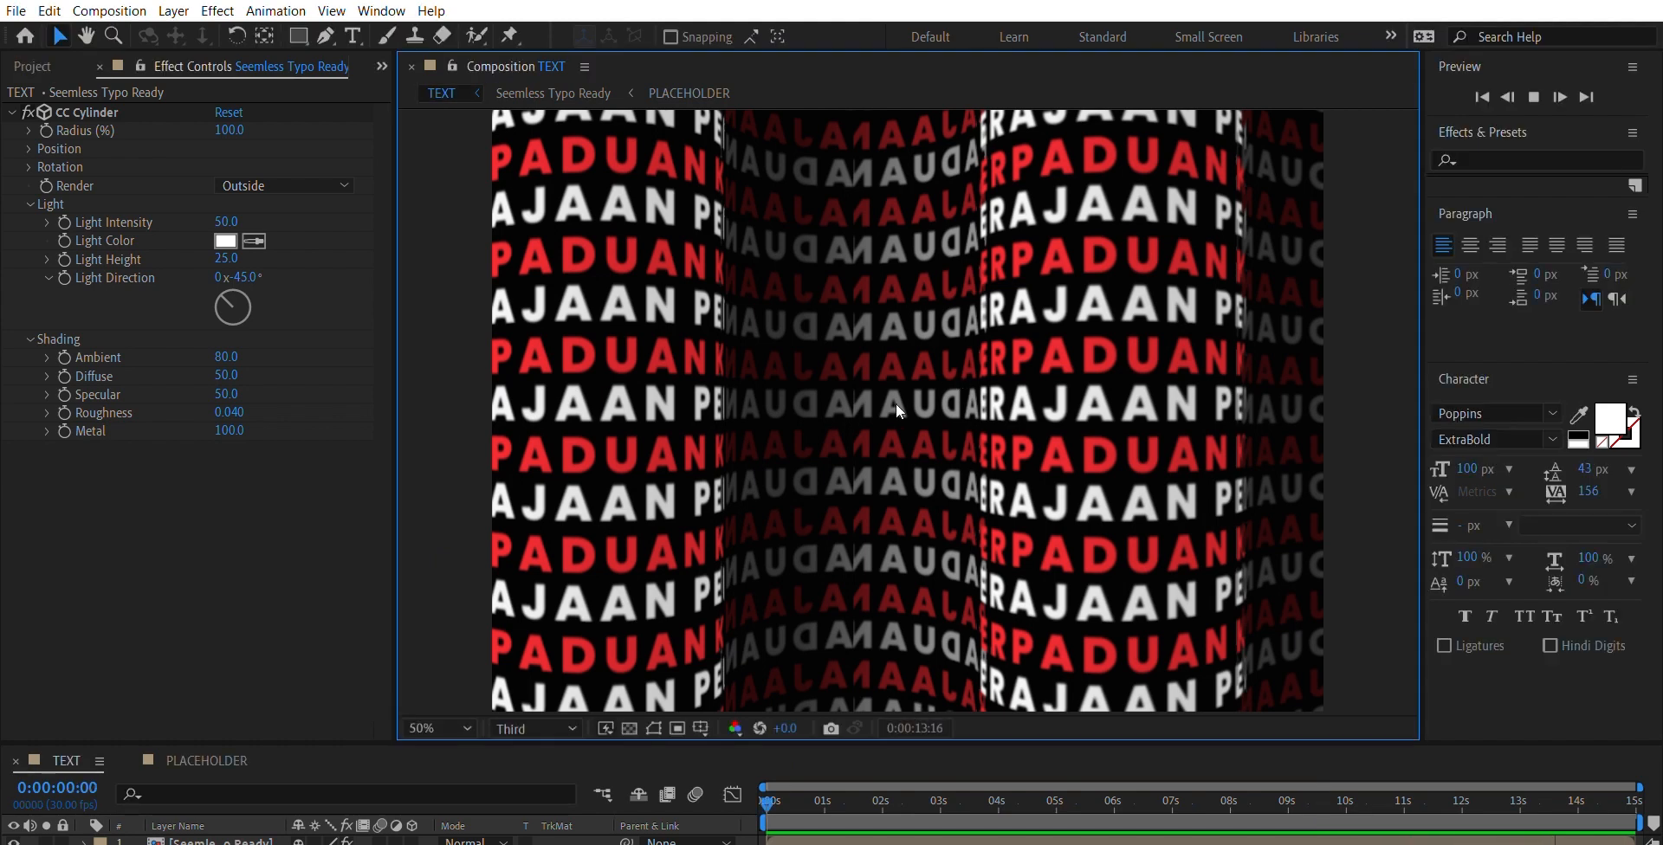
key("space")
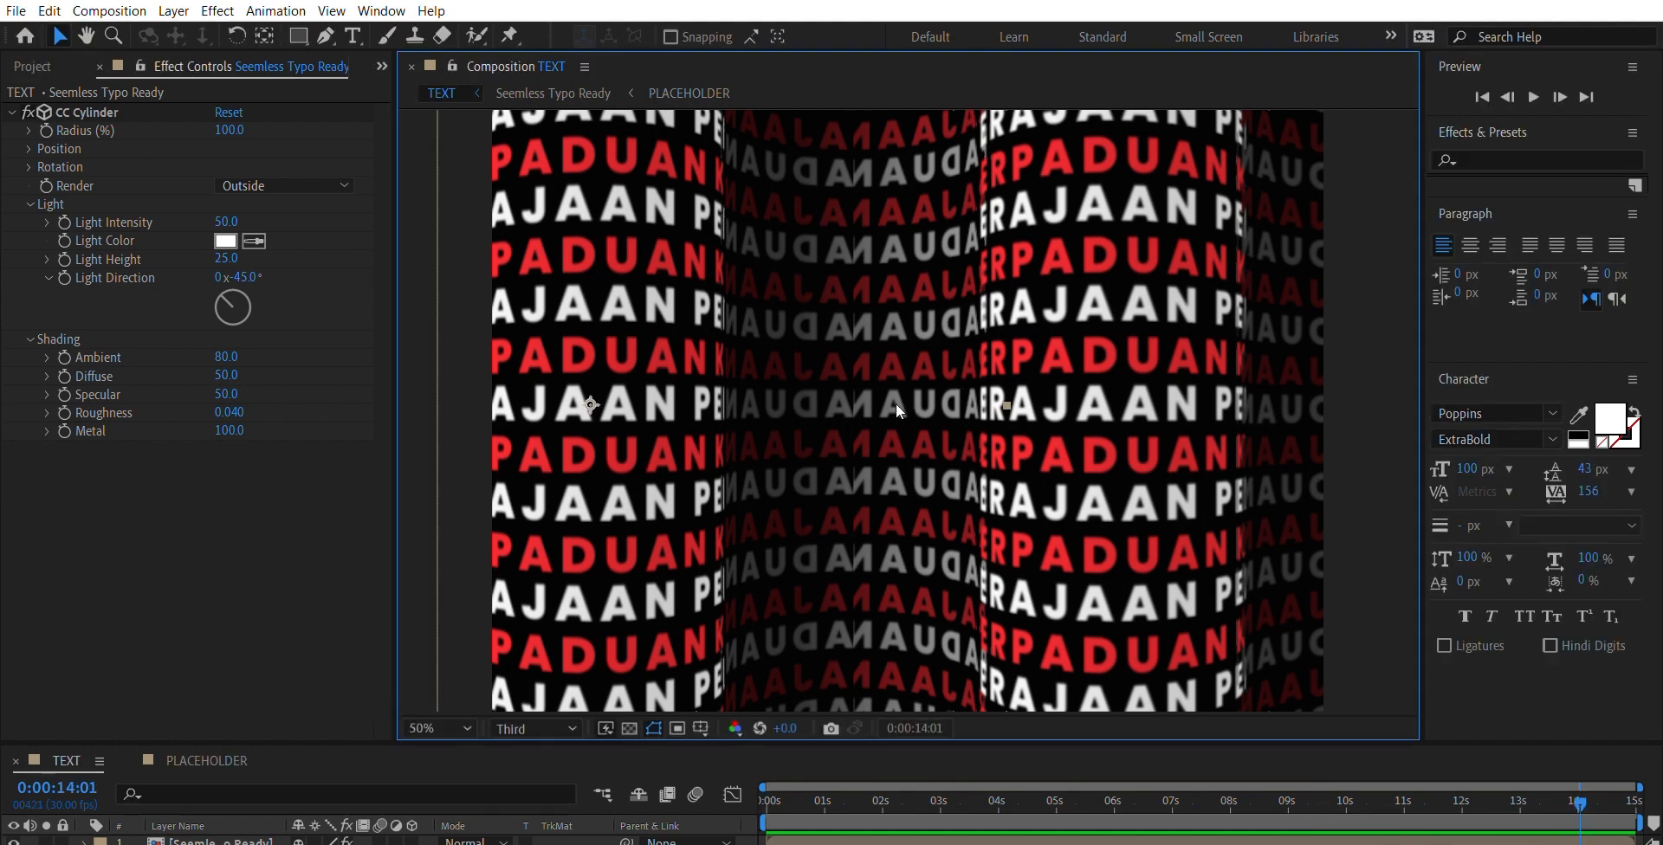
- Return to the first frame and play the loop with the composition viewer extended to full height
left_click_drag(927, 743, 927, 506)
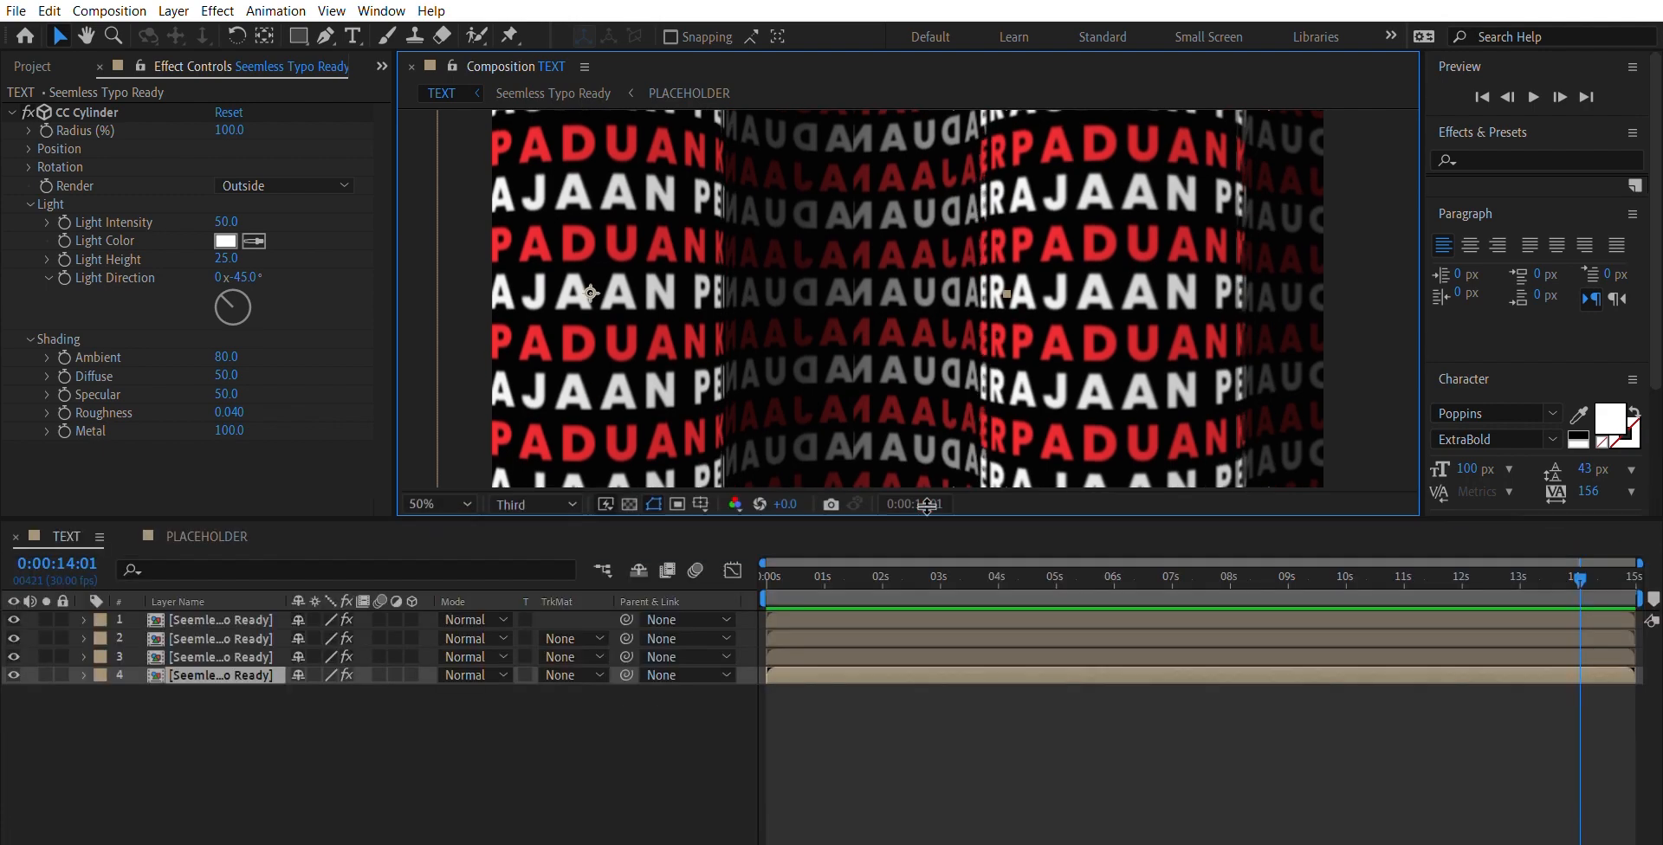
key("Home")
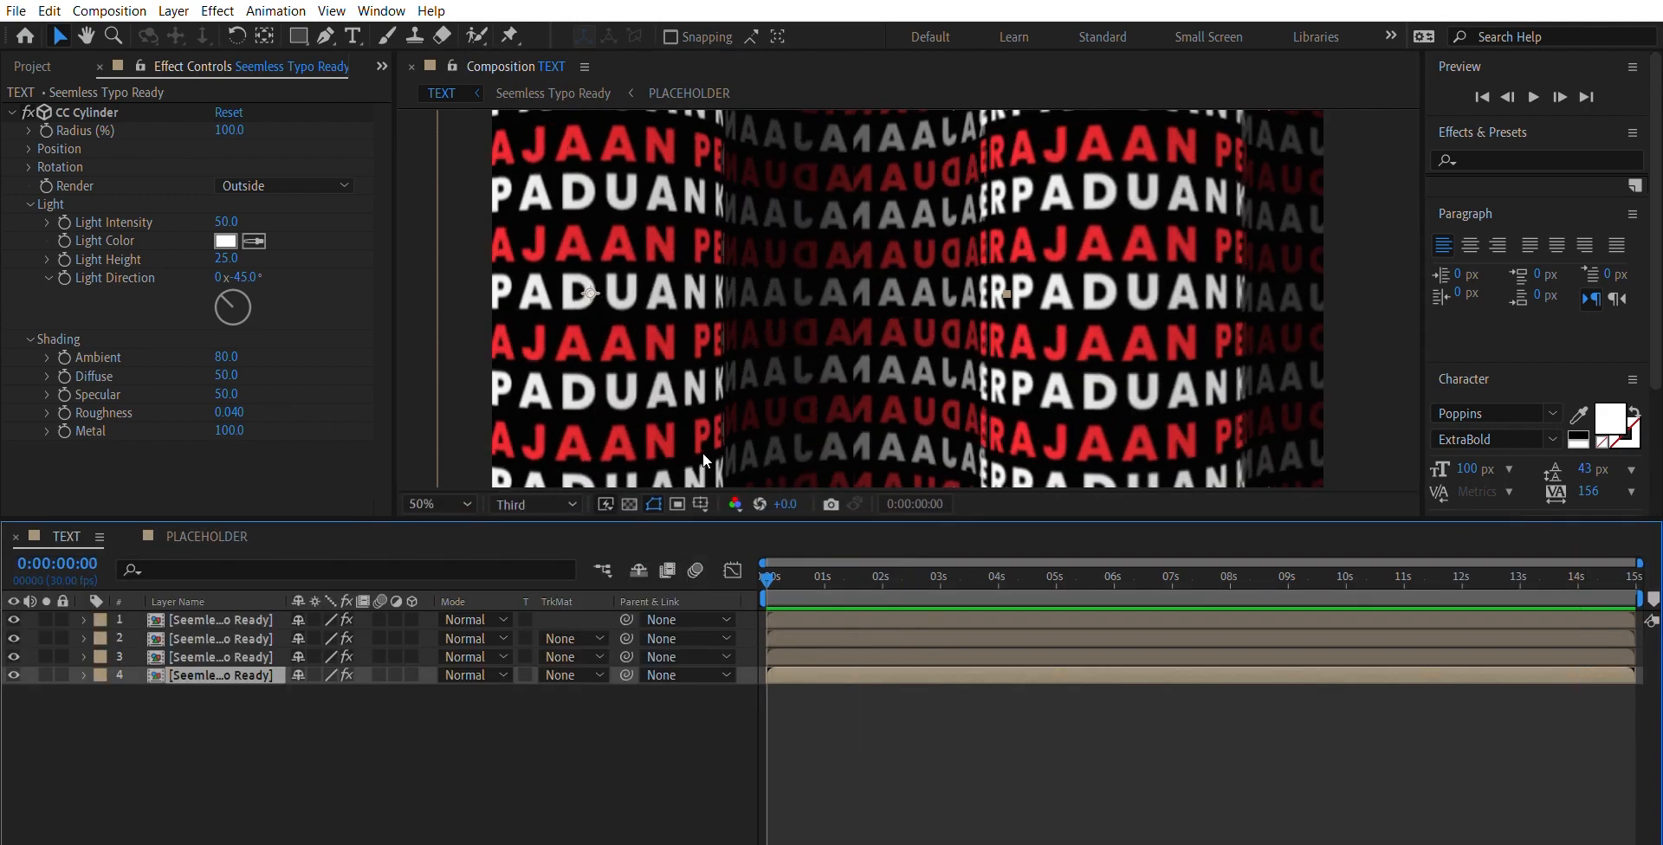
left_click_drag(706, 520, 699, 835)
key("space")
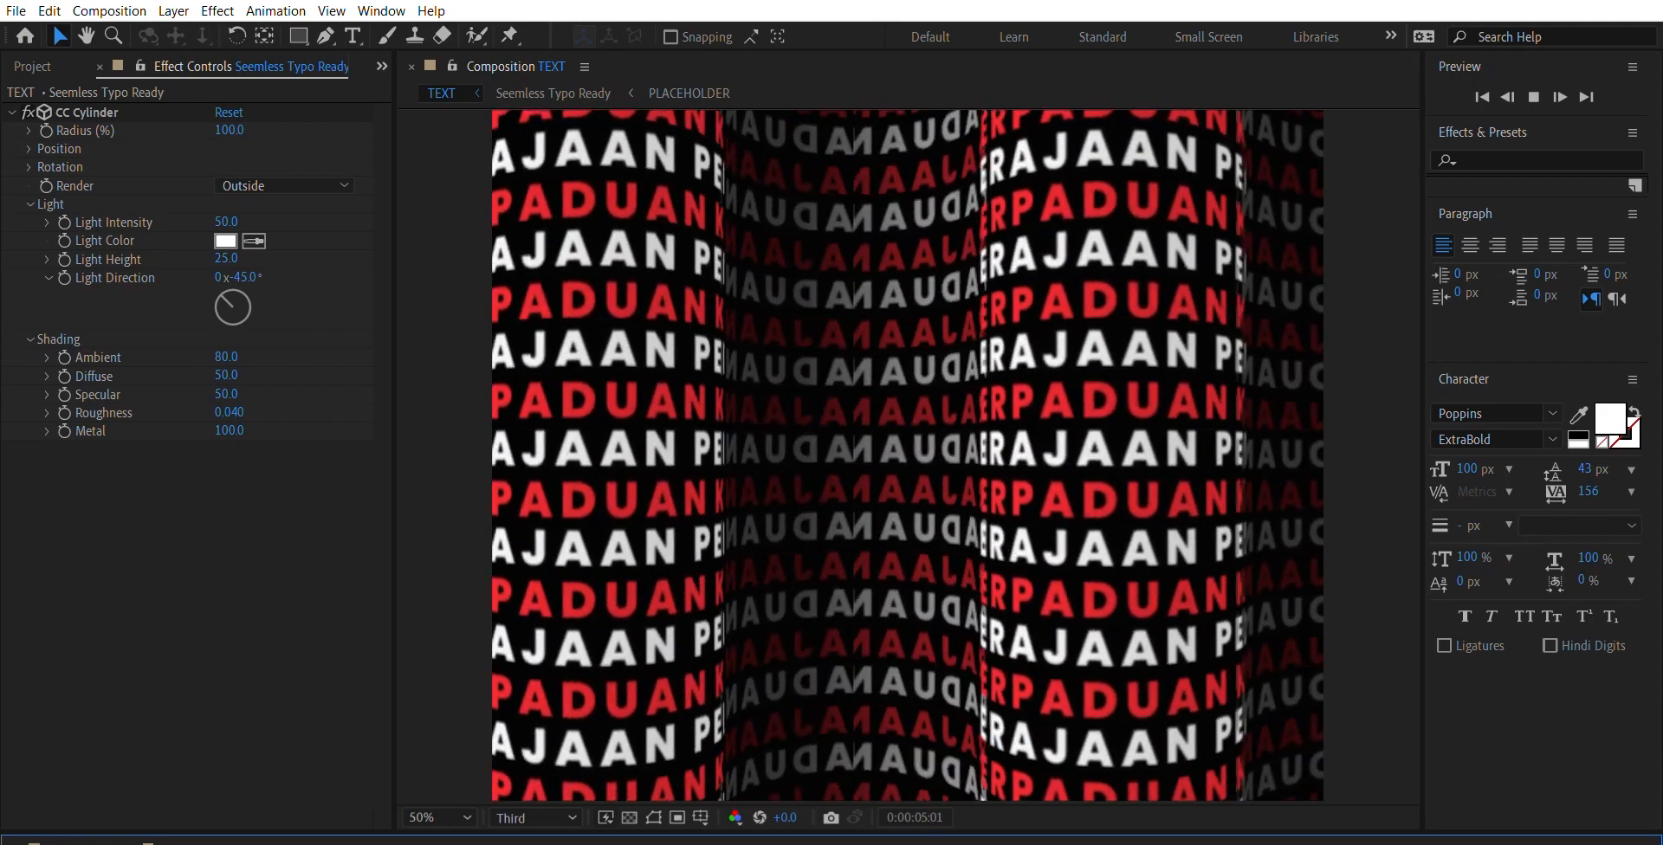
key("comma")
key("comma")
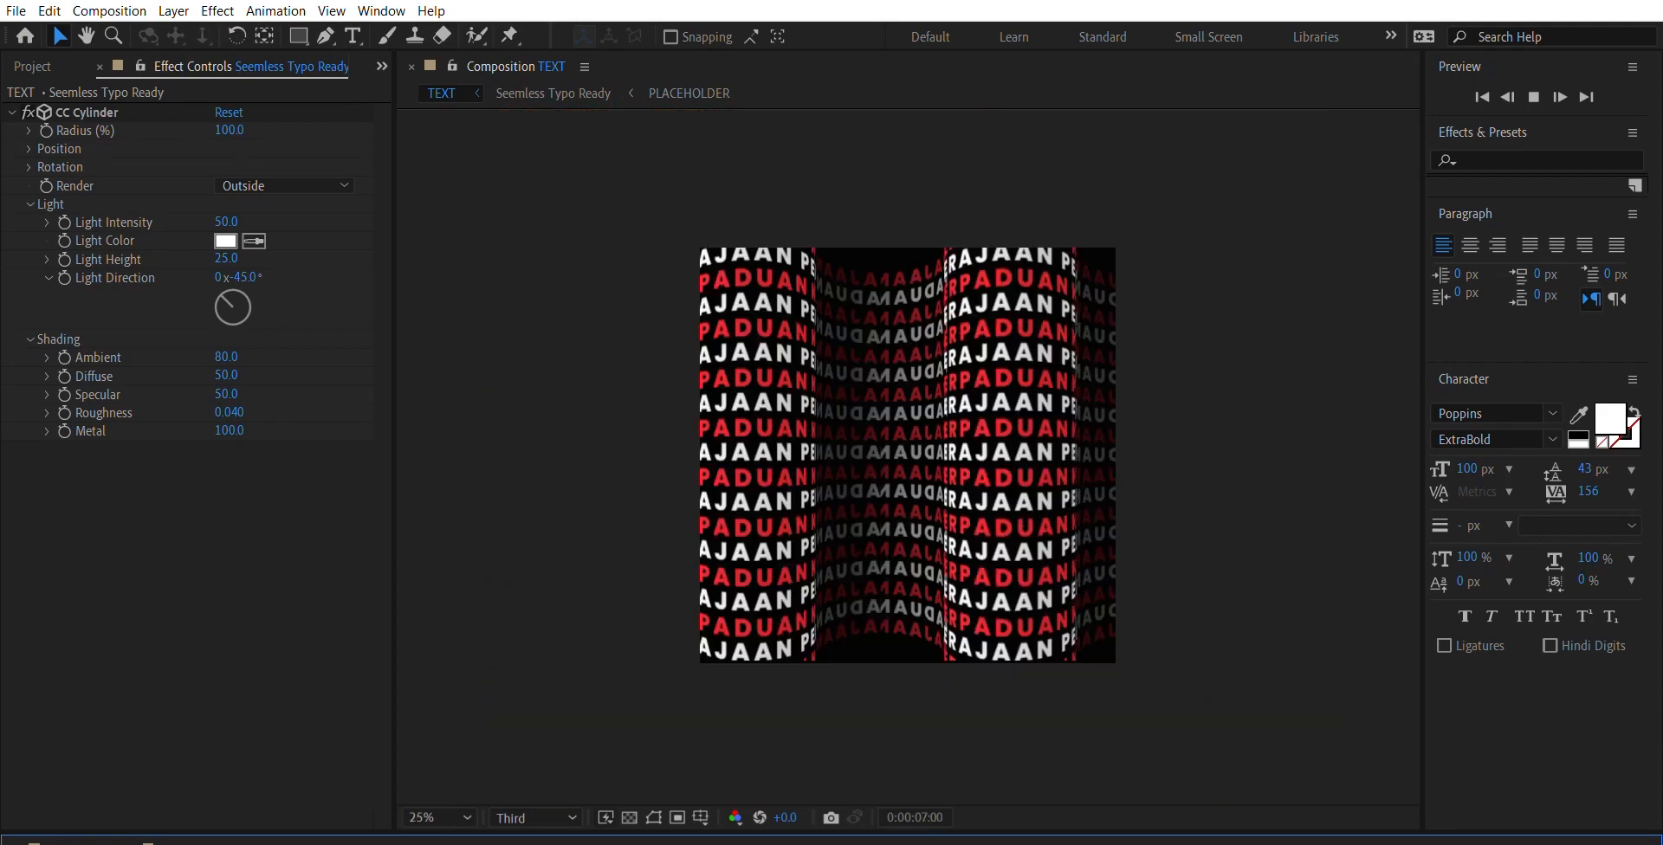
- Examine the individual cylinder layers in the viewer, checking their bounds, joins and Inside or Outside rendering
left_click(898, 446)
left_click(897, 445)
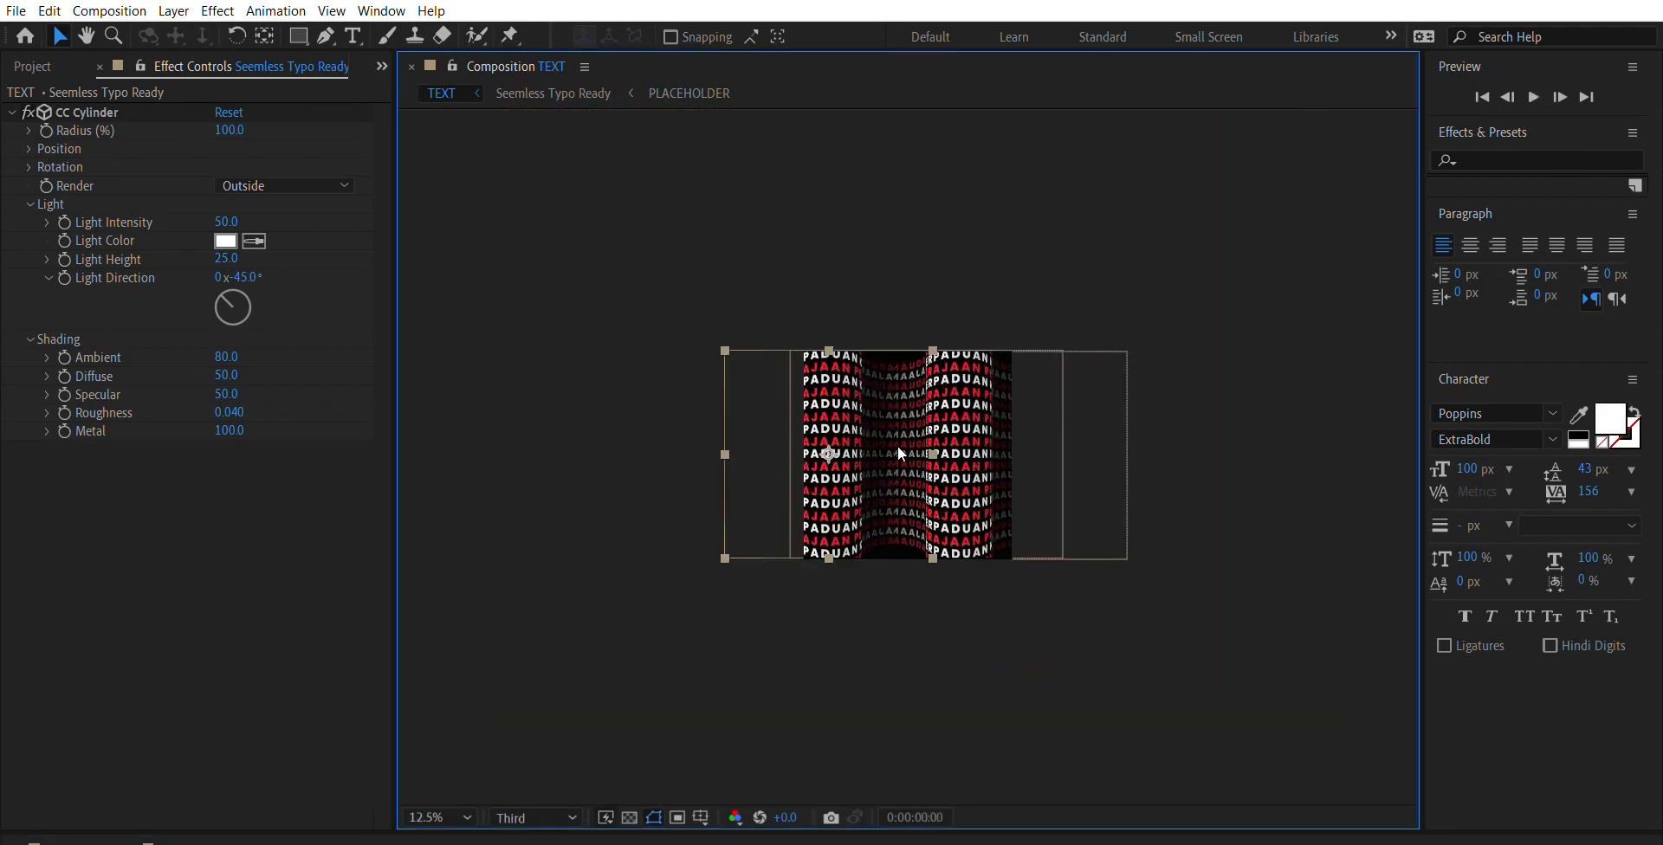
left_click(981, 438)
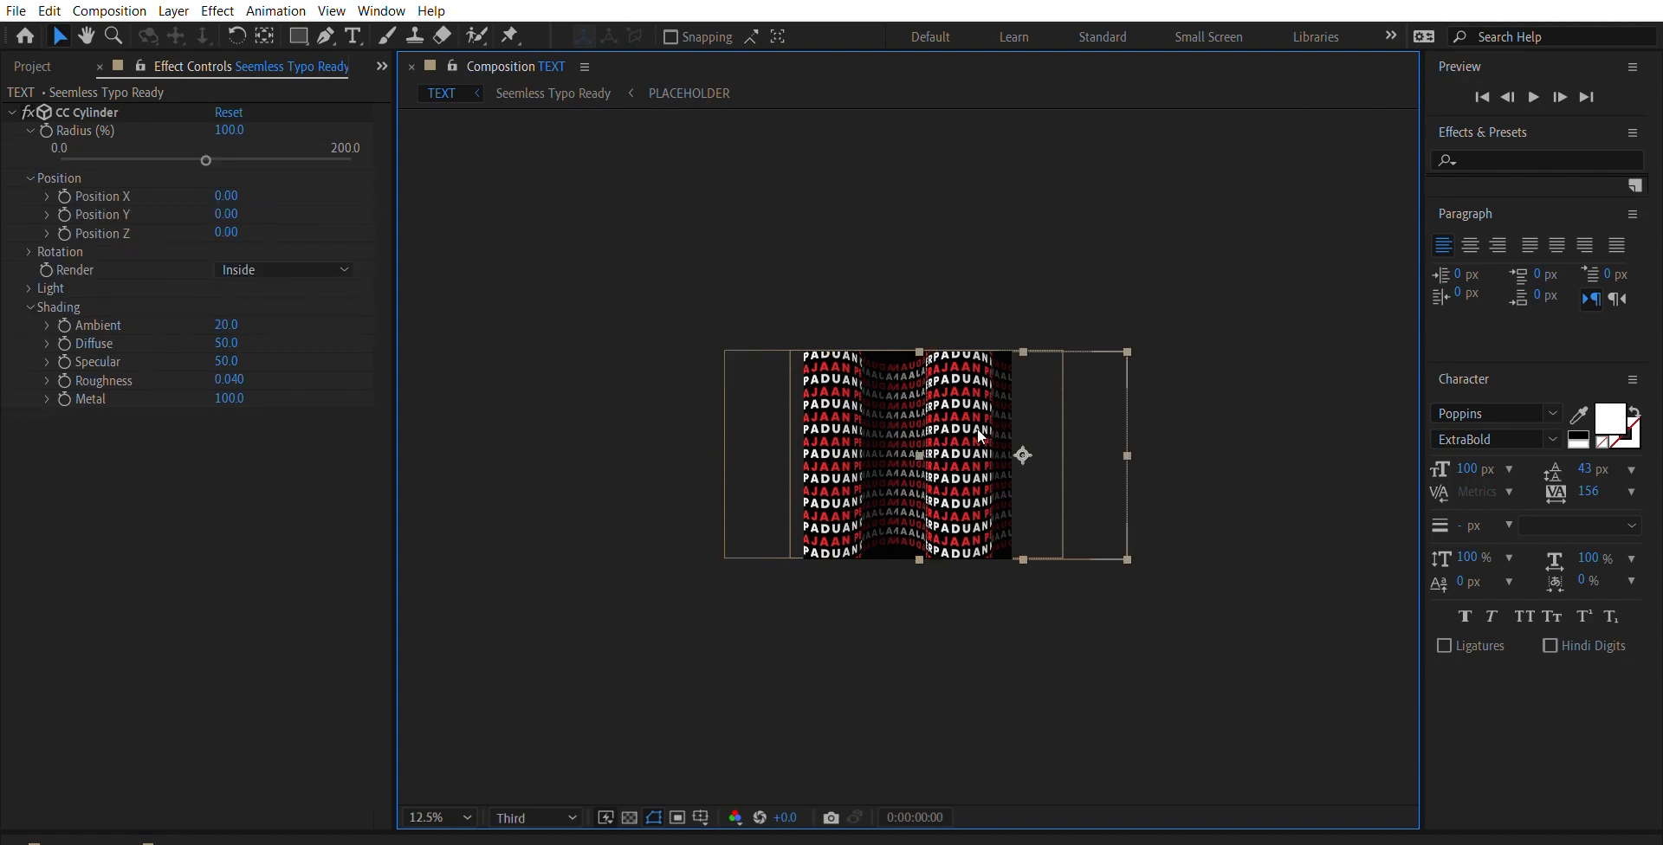
left_click(904, 422)
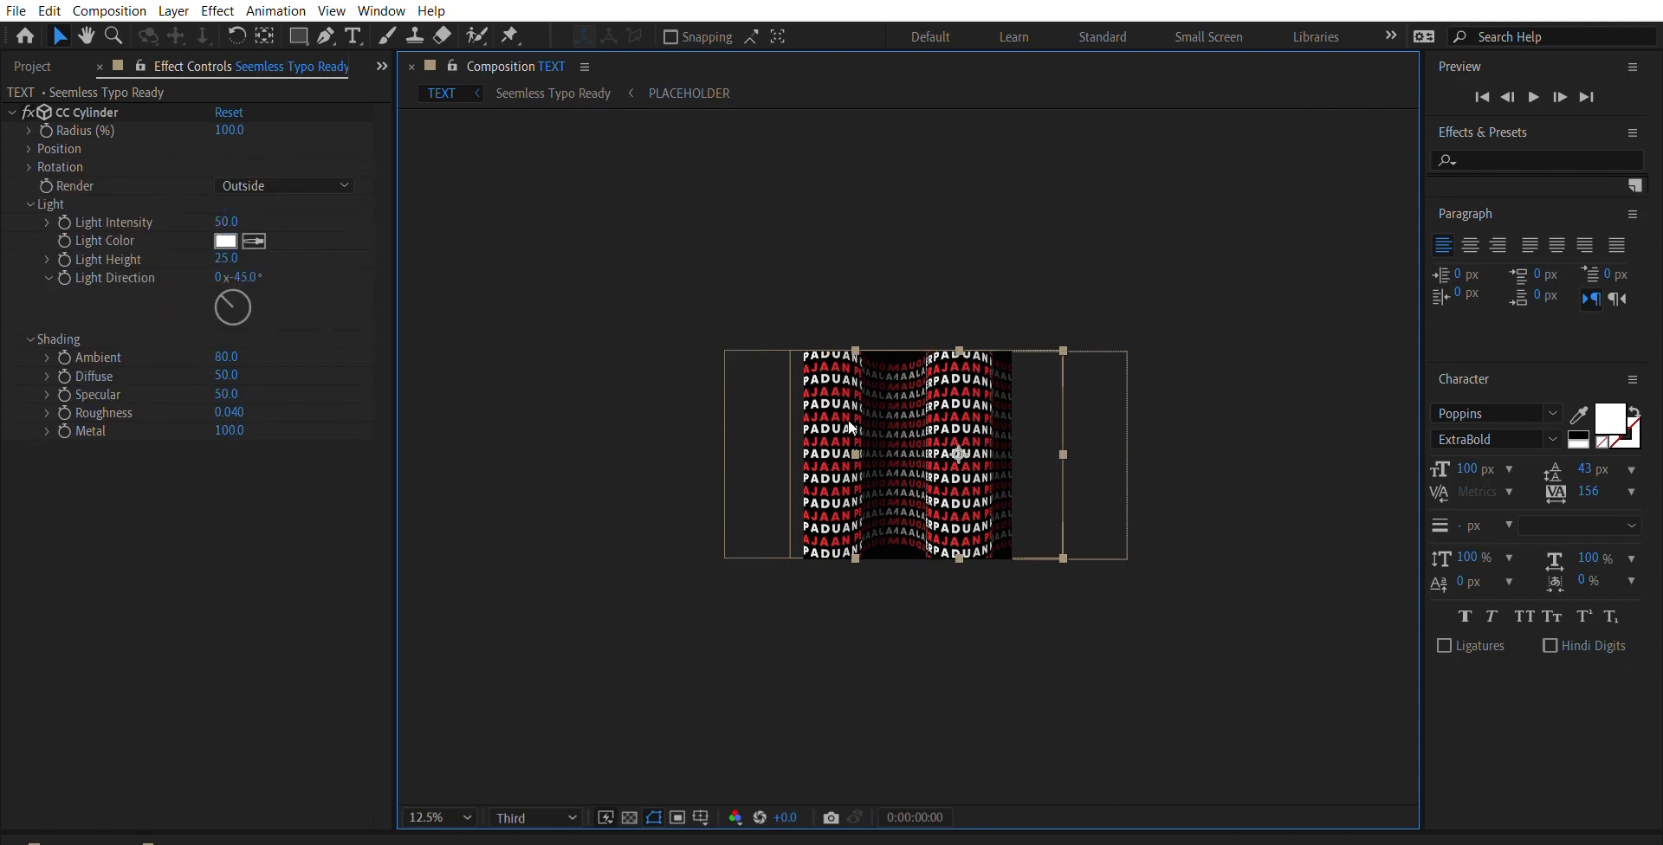
left_click(1155, 593)
scroll(1028, 699, "up", 4)
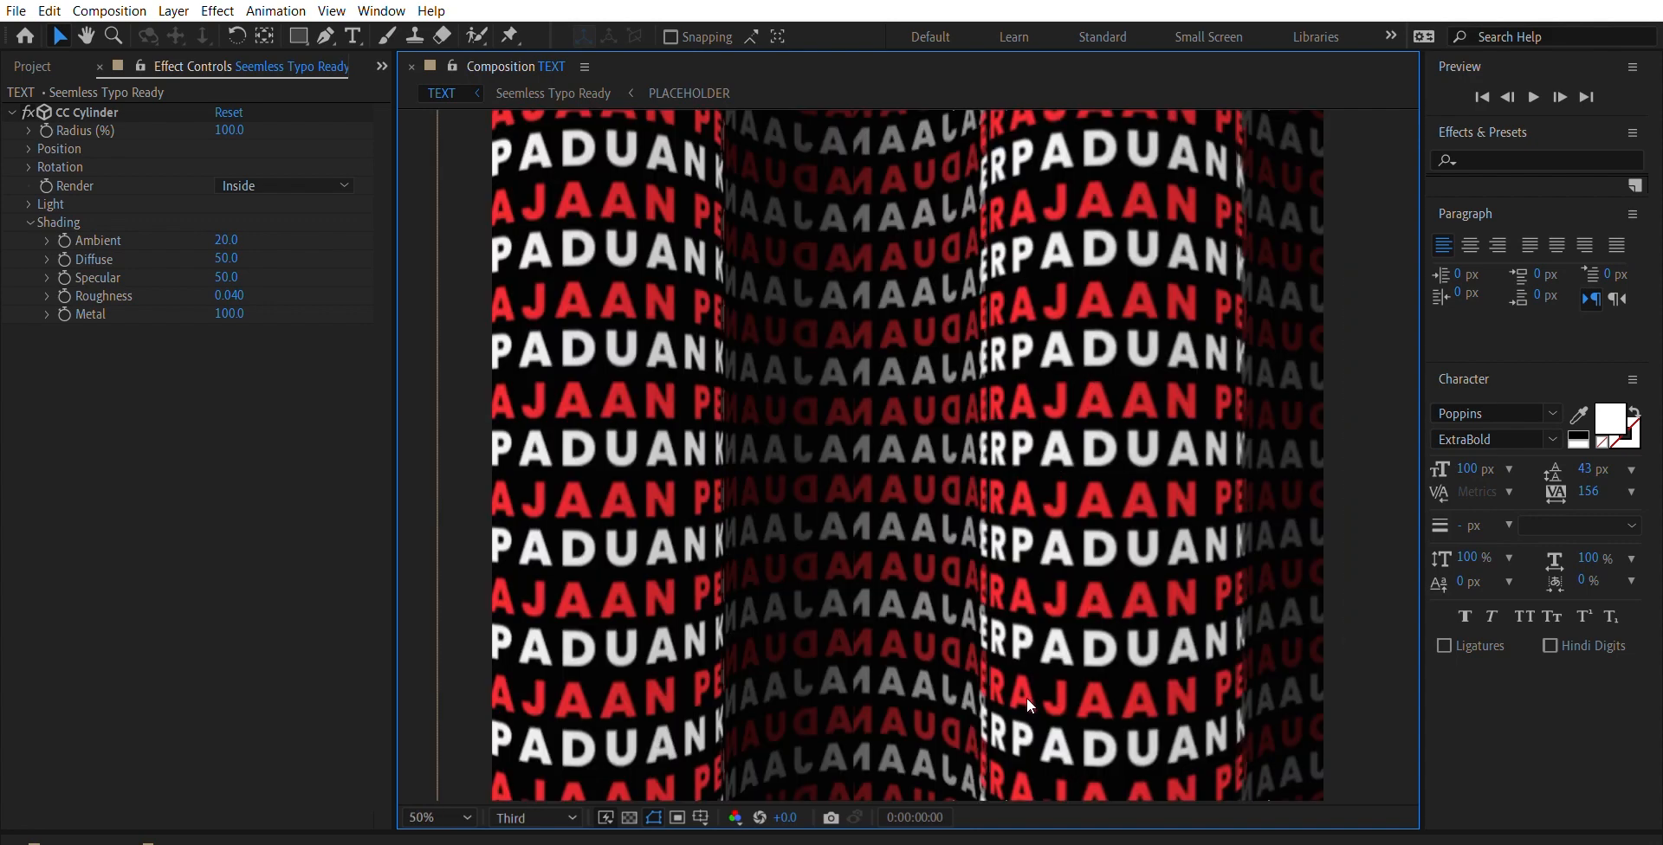
left_click(873, 553)
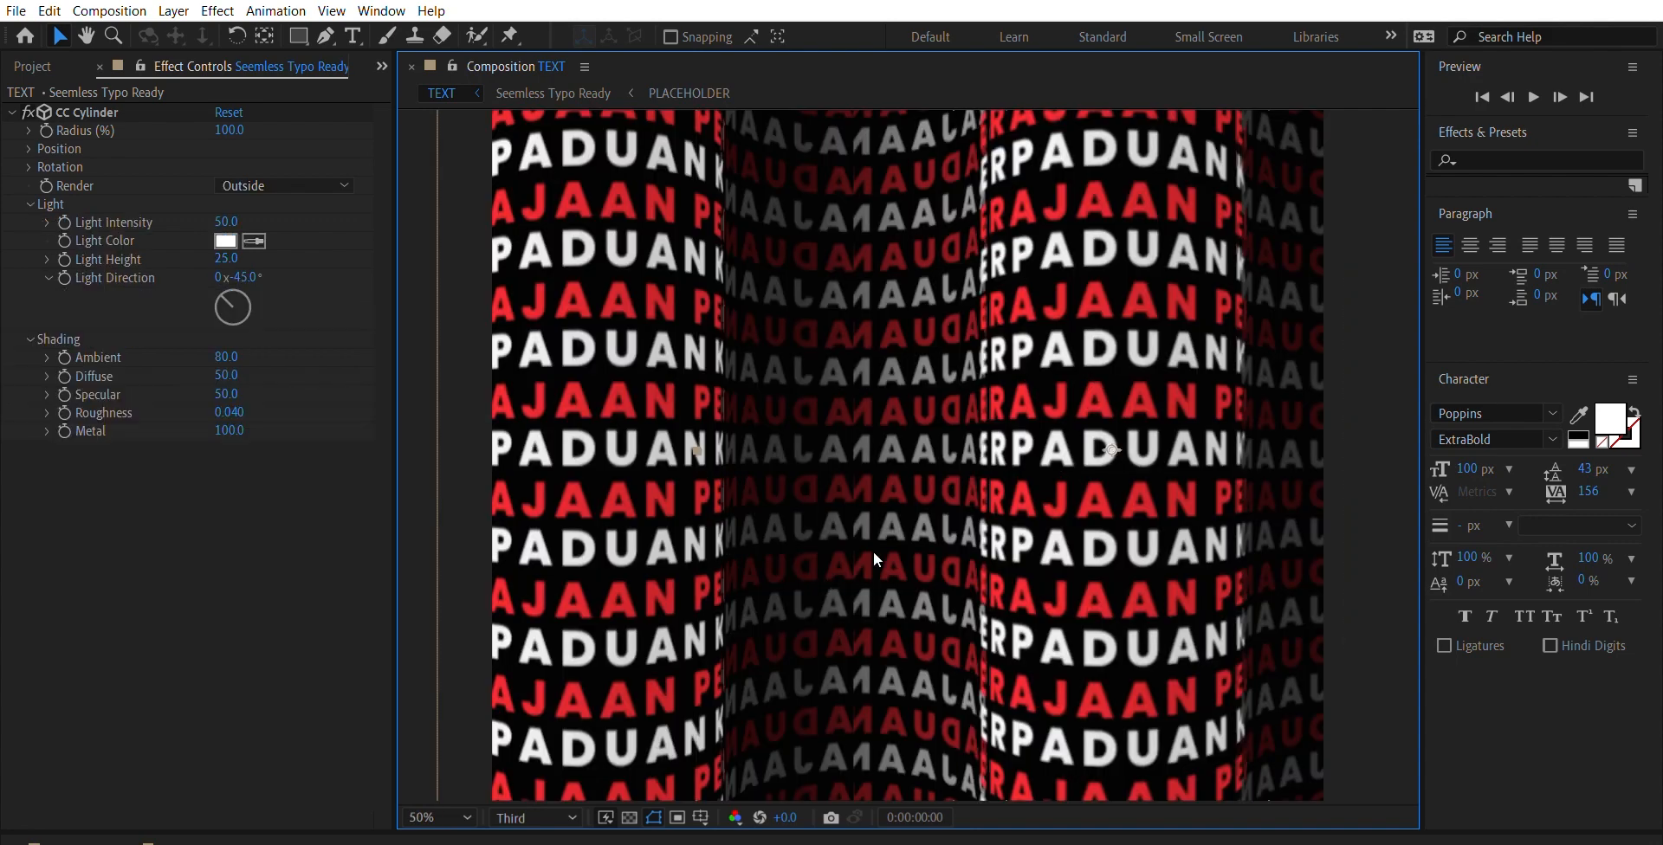
left_click(637, 532)
left_click_drag(638, 534, 636, 532)
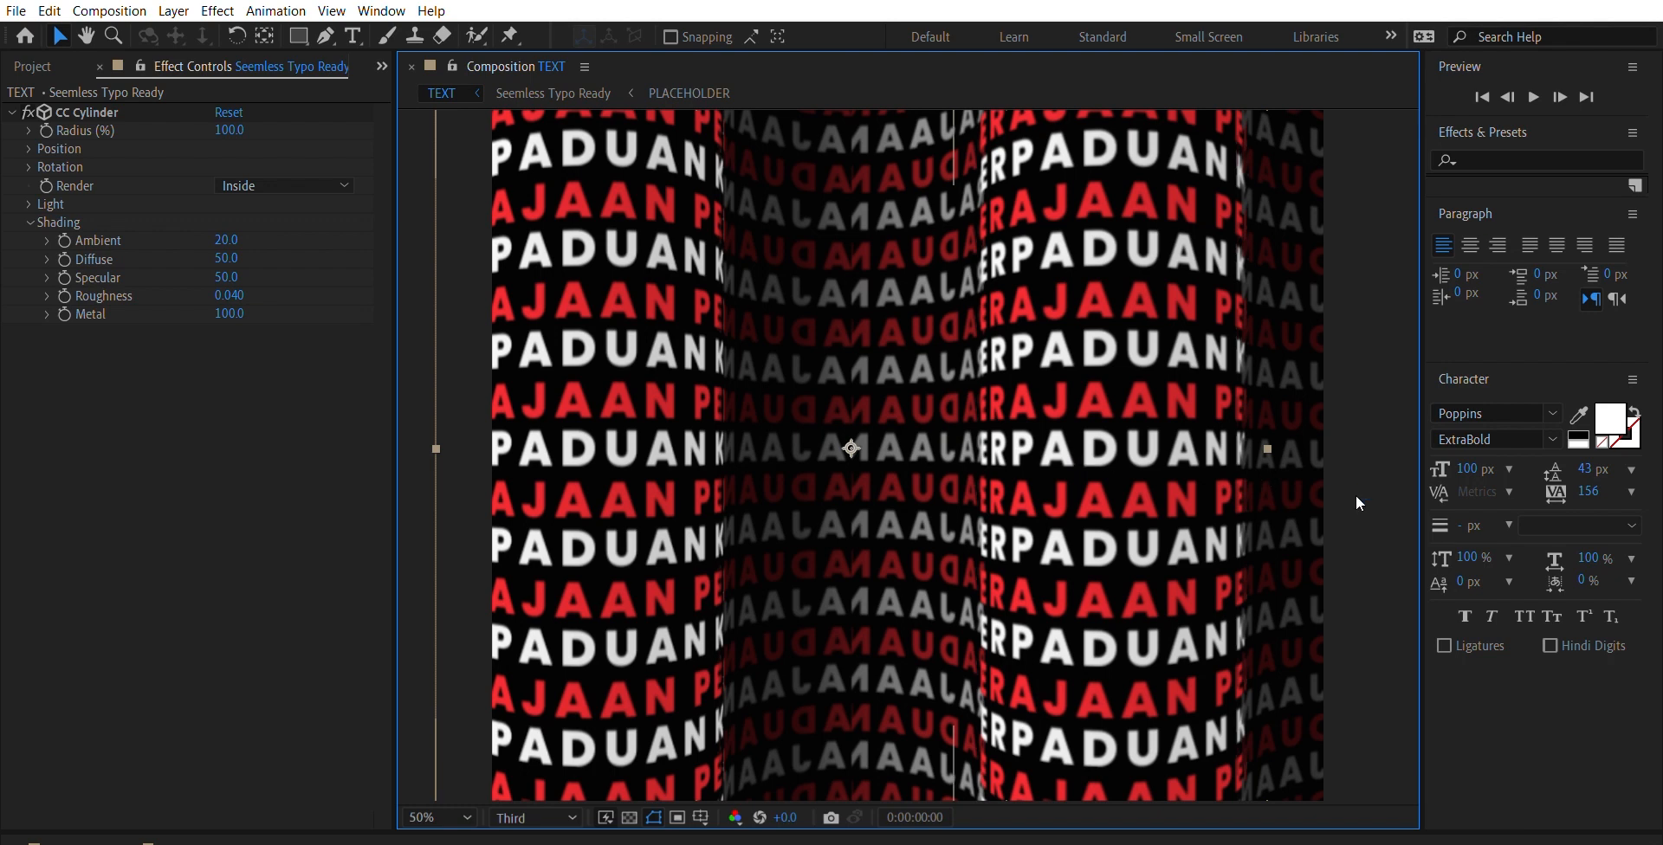
- Deselect all layers and play the finished text wave from the start, checking it at 50% magnification
key("comma")
left_click(999, 171)
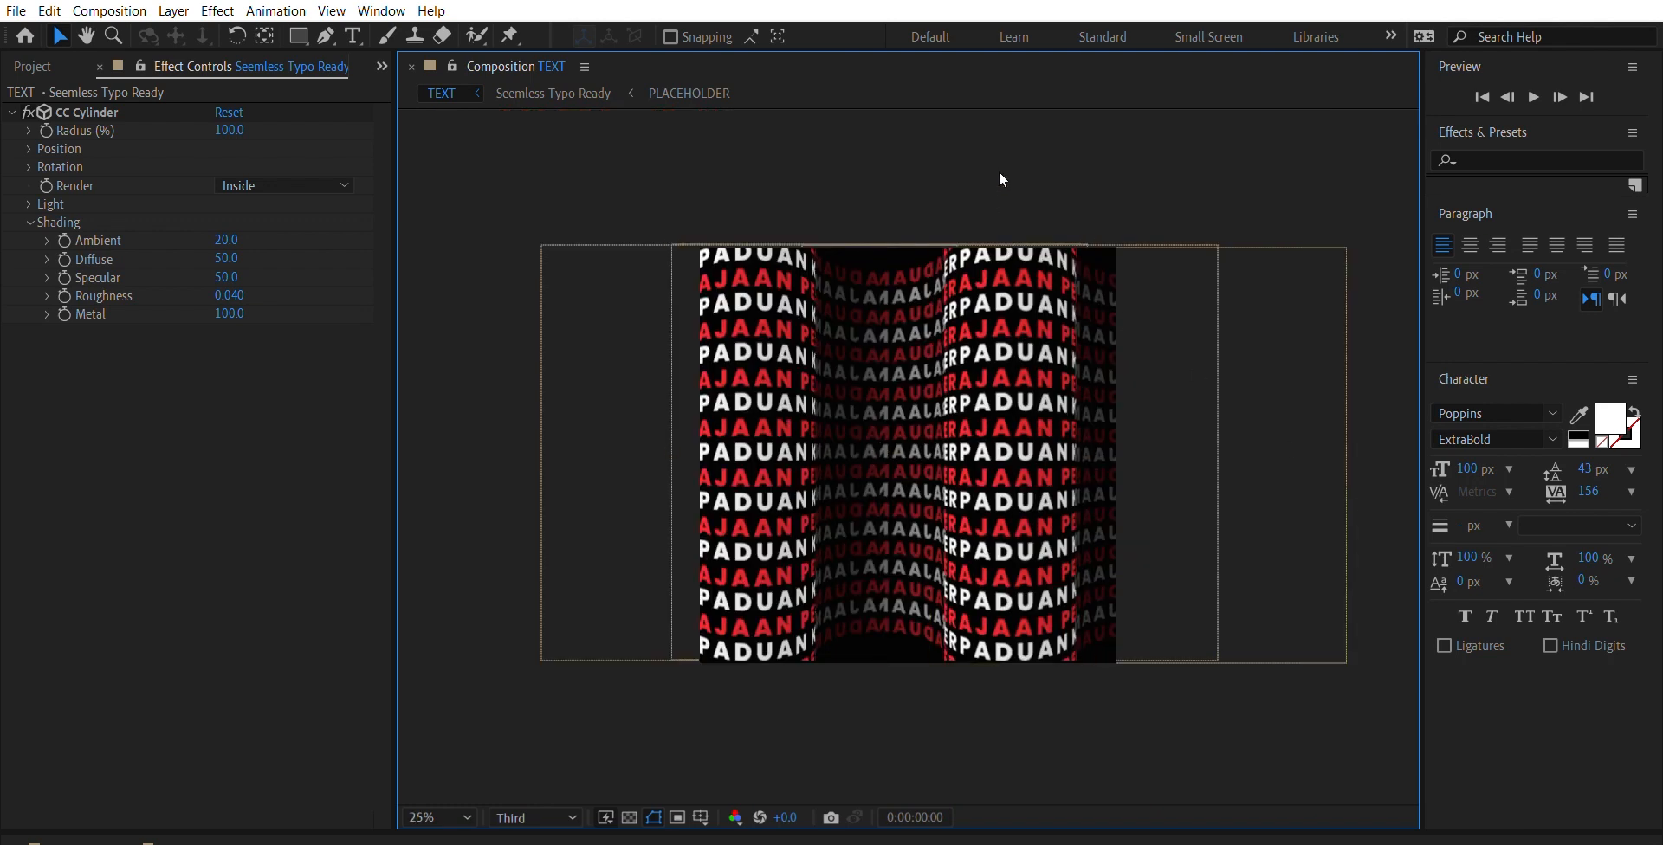
key("space")
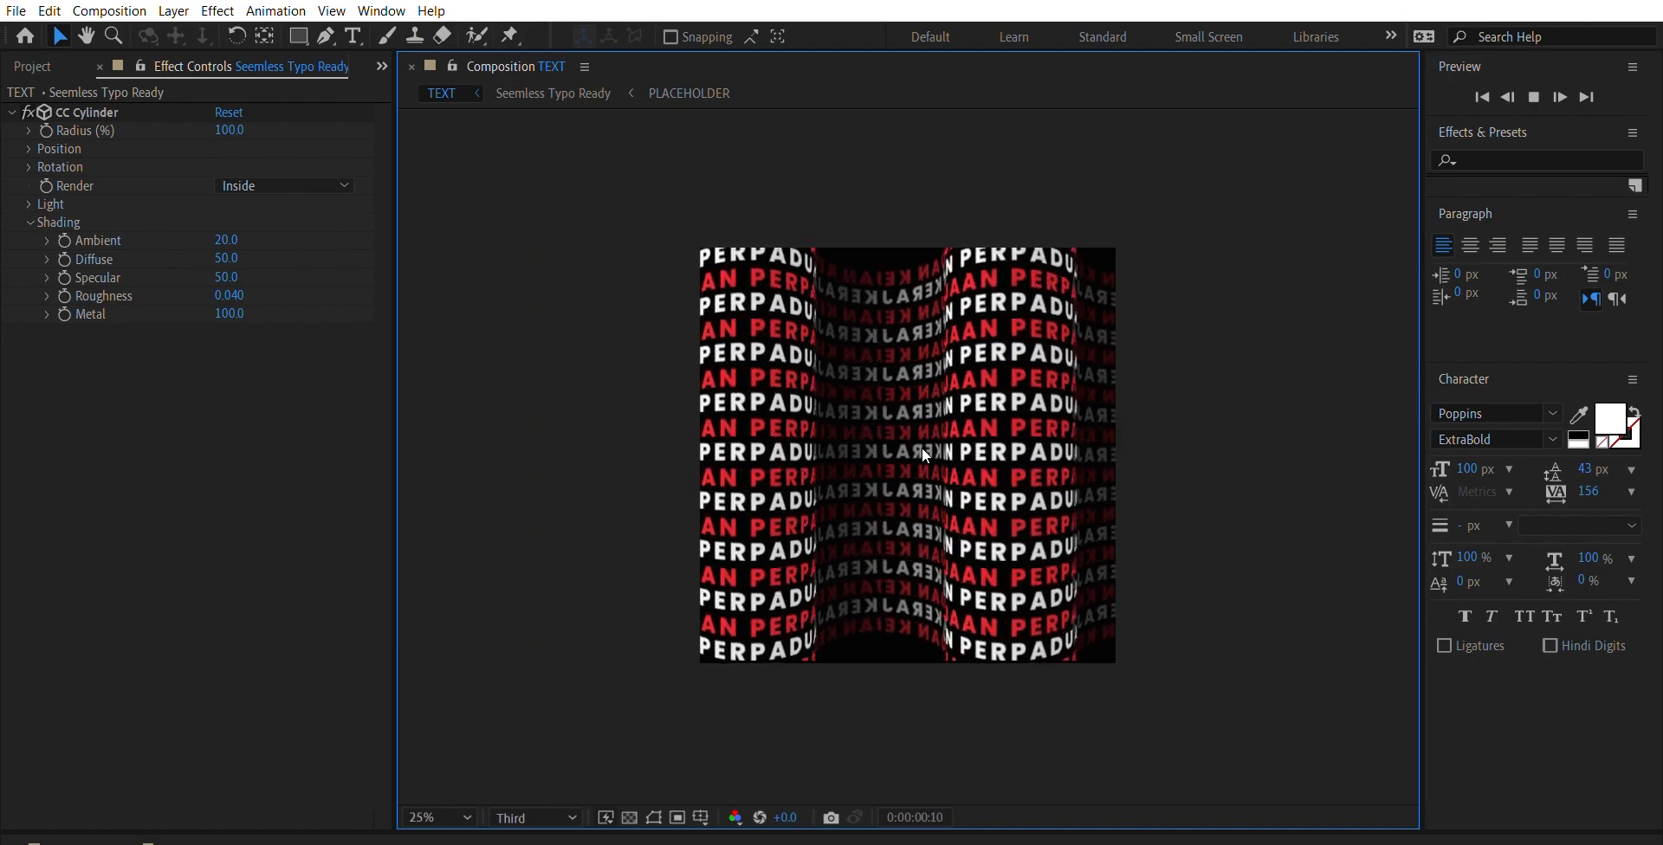
key("period")
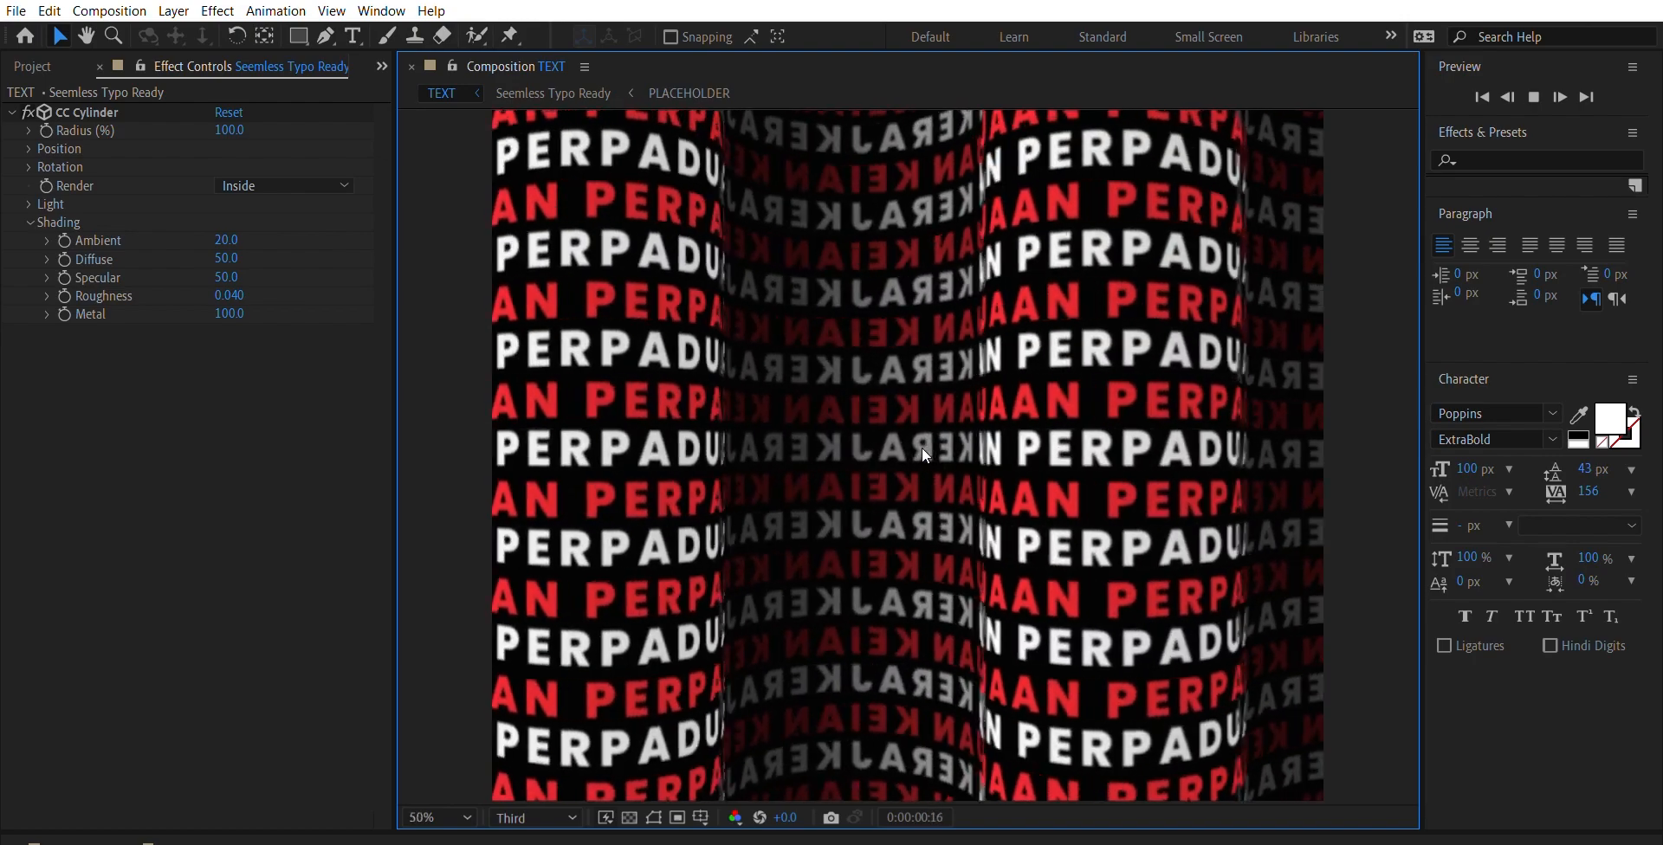